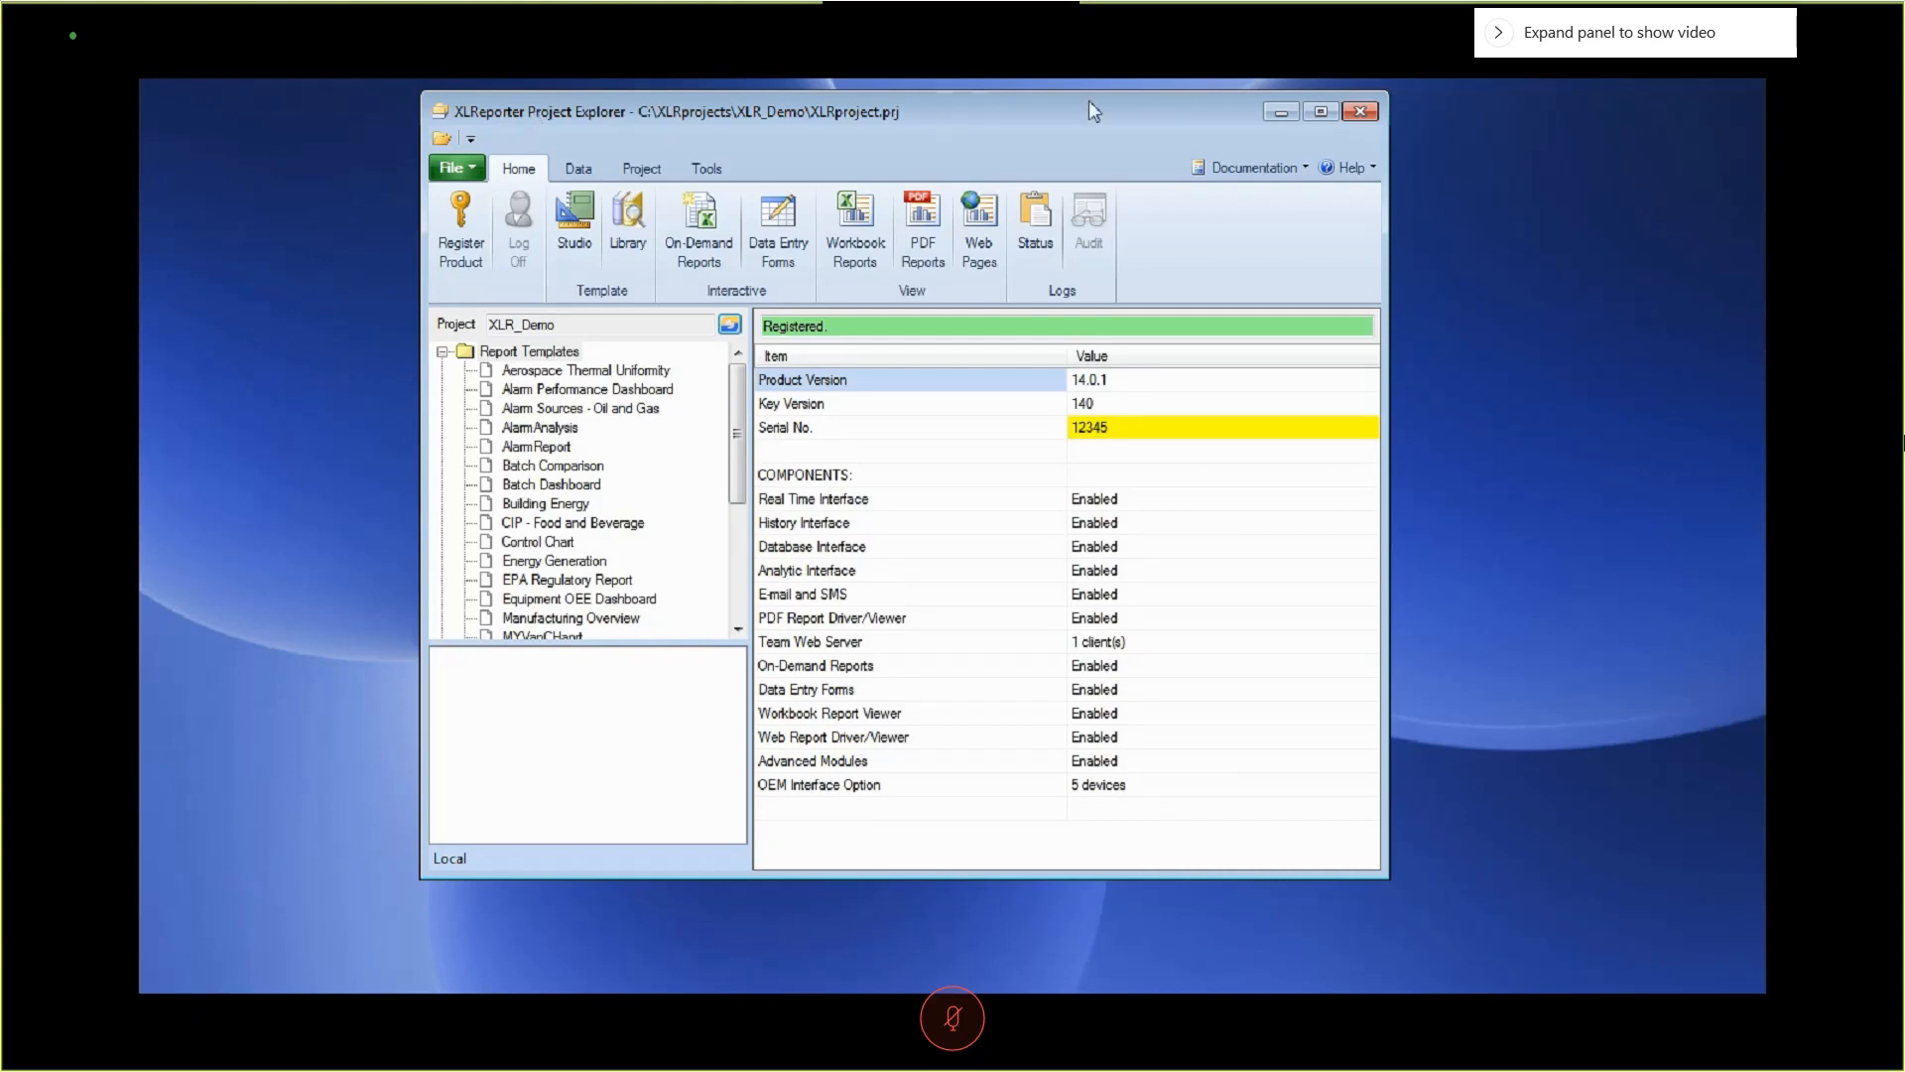
Start a new project named Workshop in the c:\XLRprojects location and continue to its connector setup.
drag(1040, 121, 1099, 153)
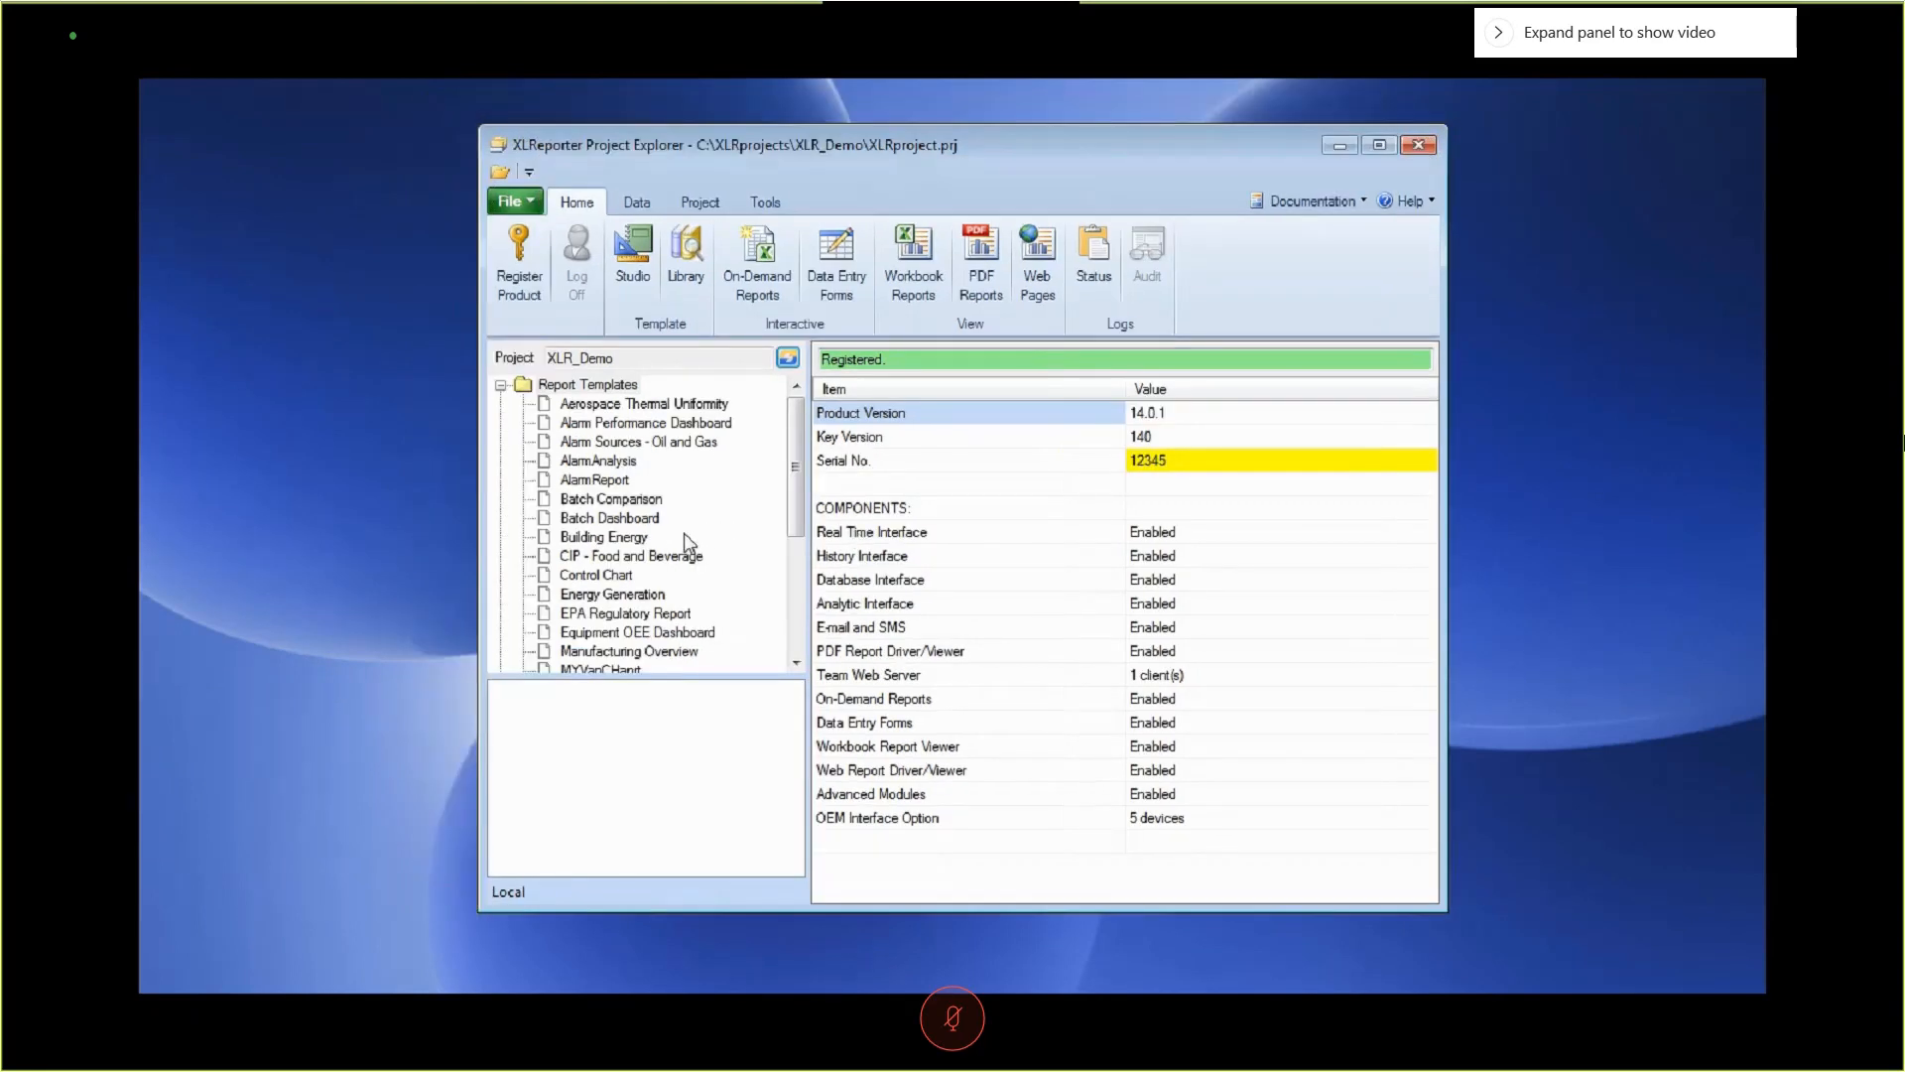
click(517, 204)
click(567, 248)
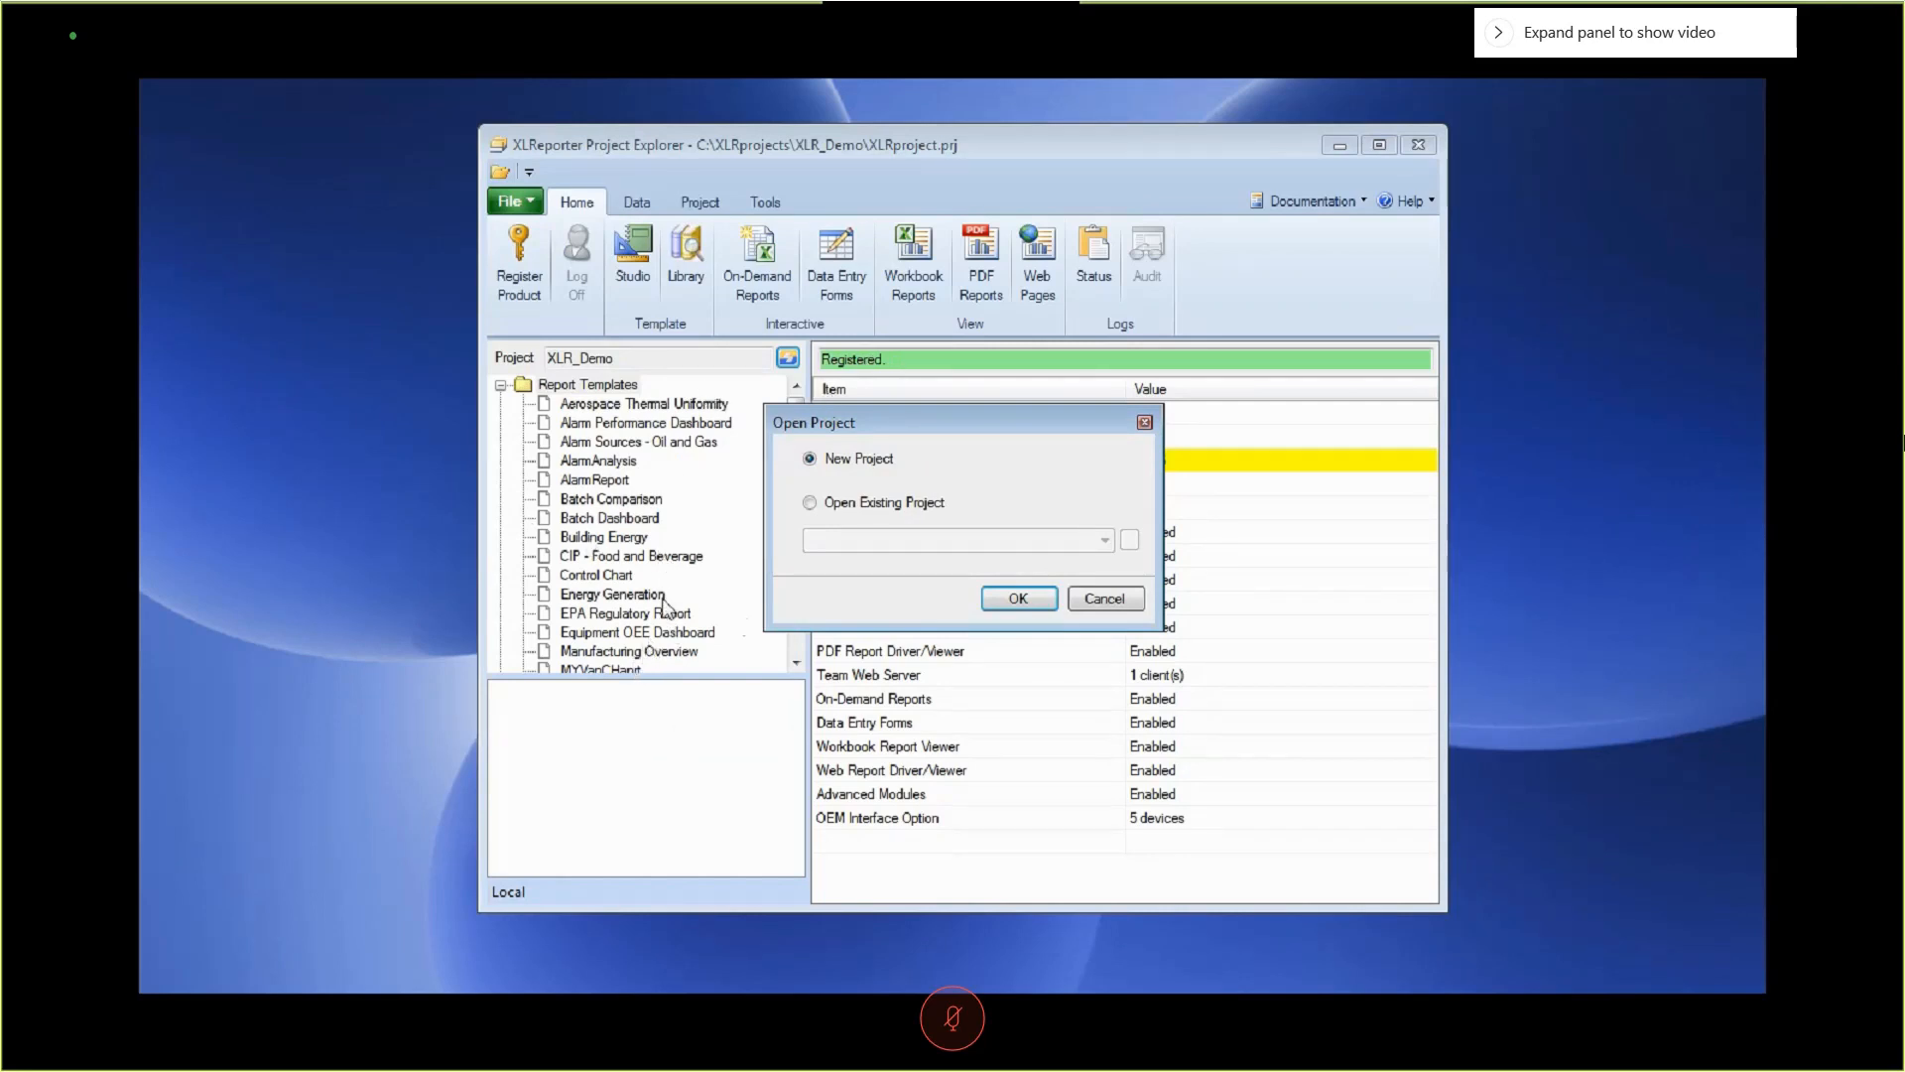
click(1019, 599)
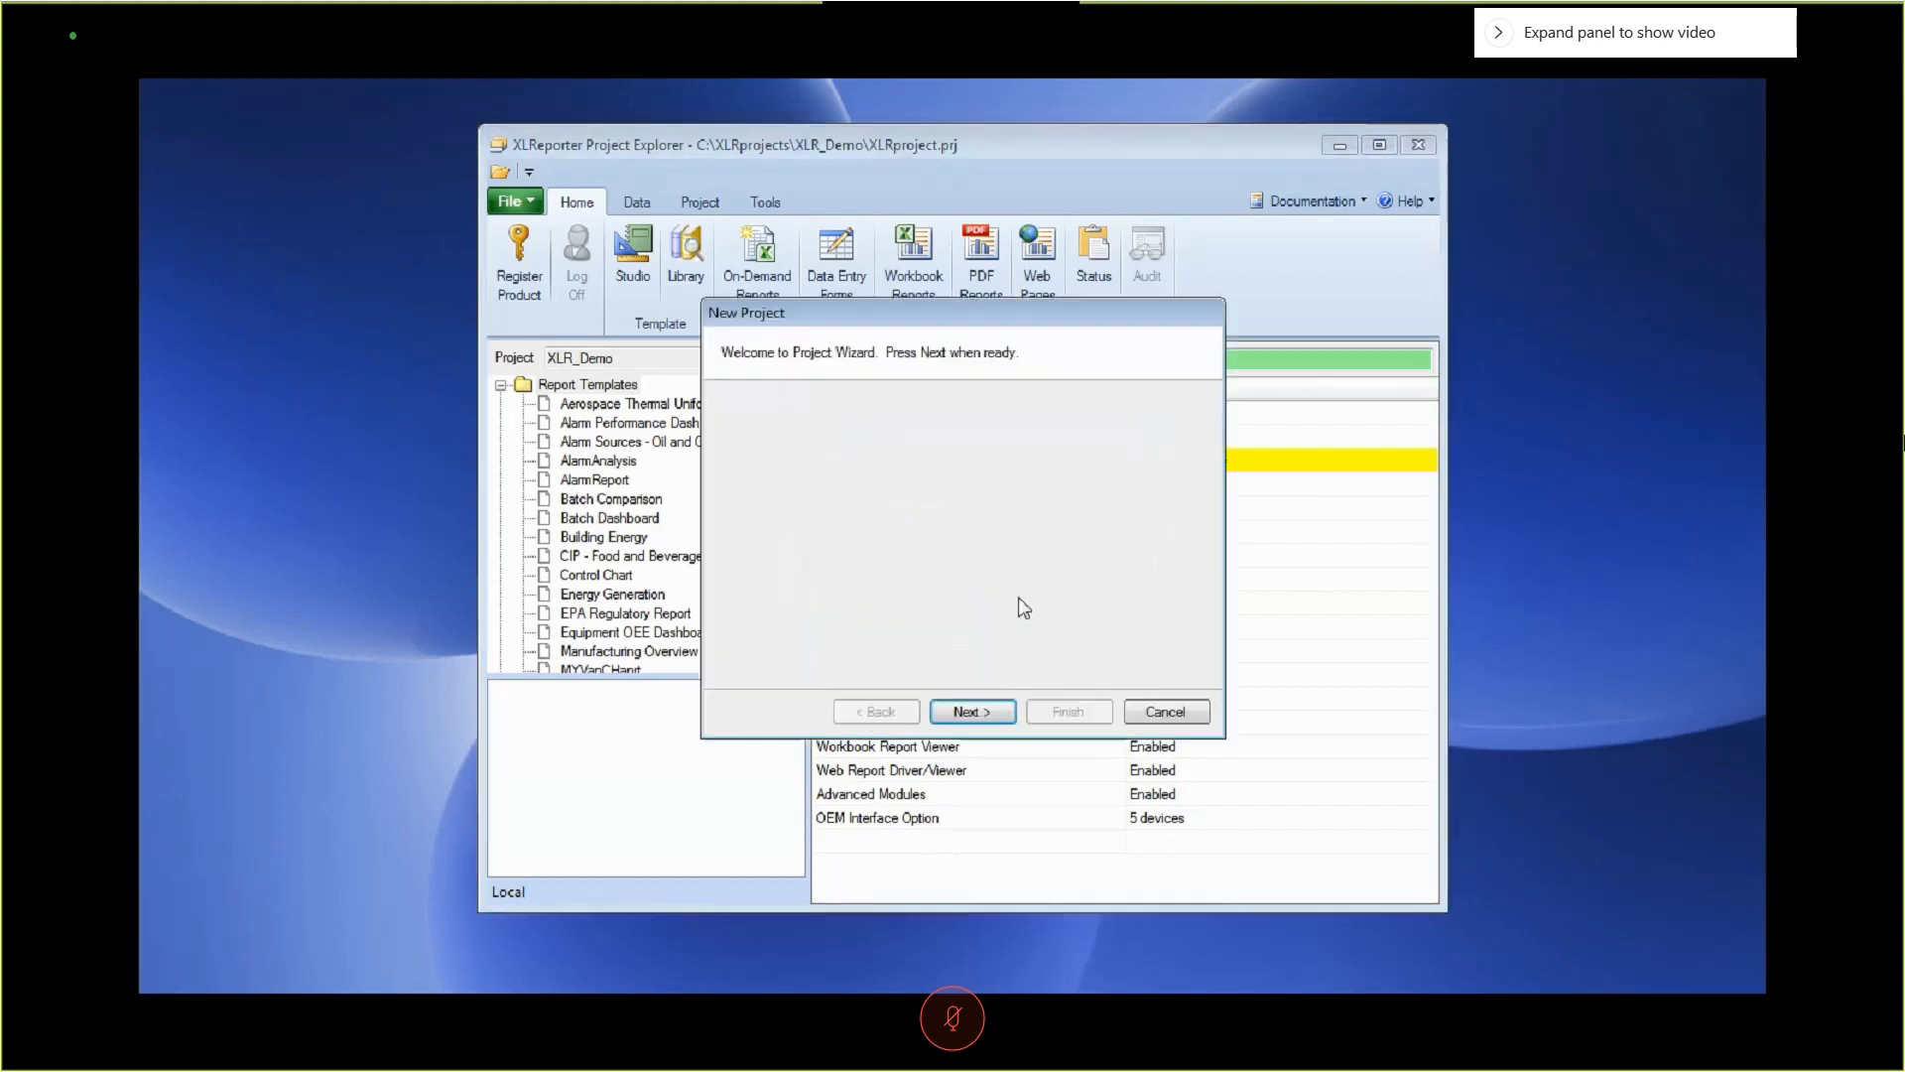
click(968, 714)
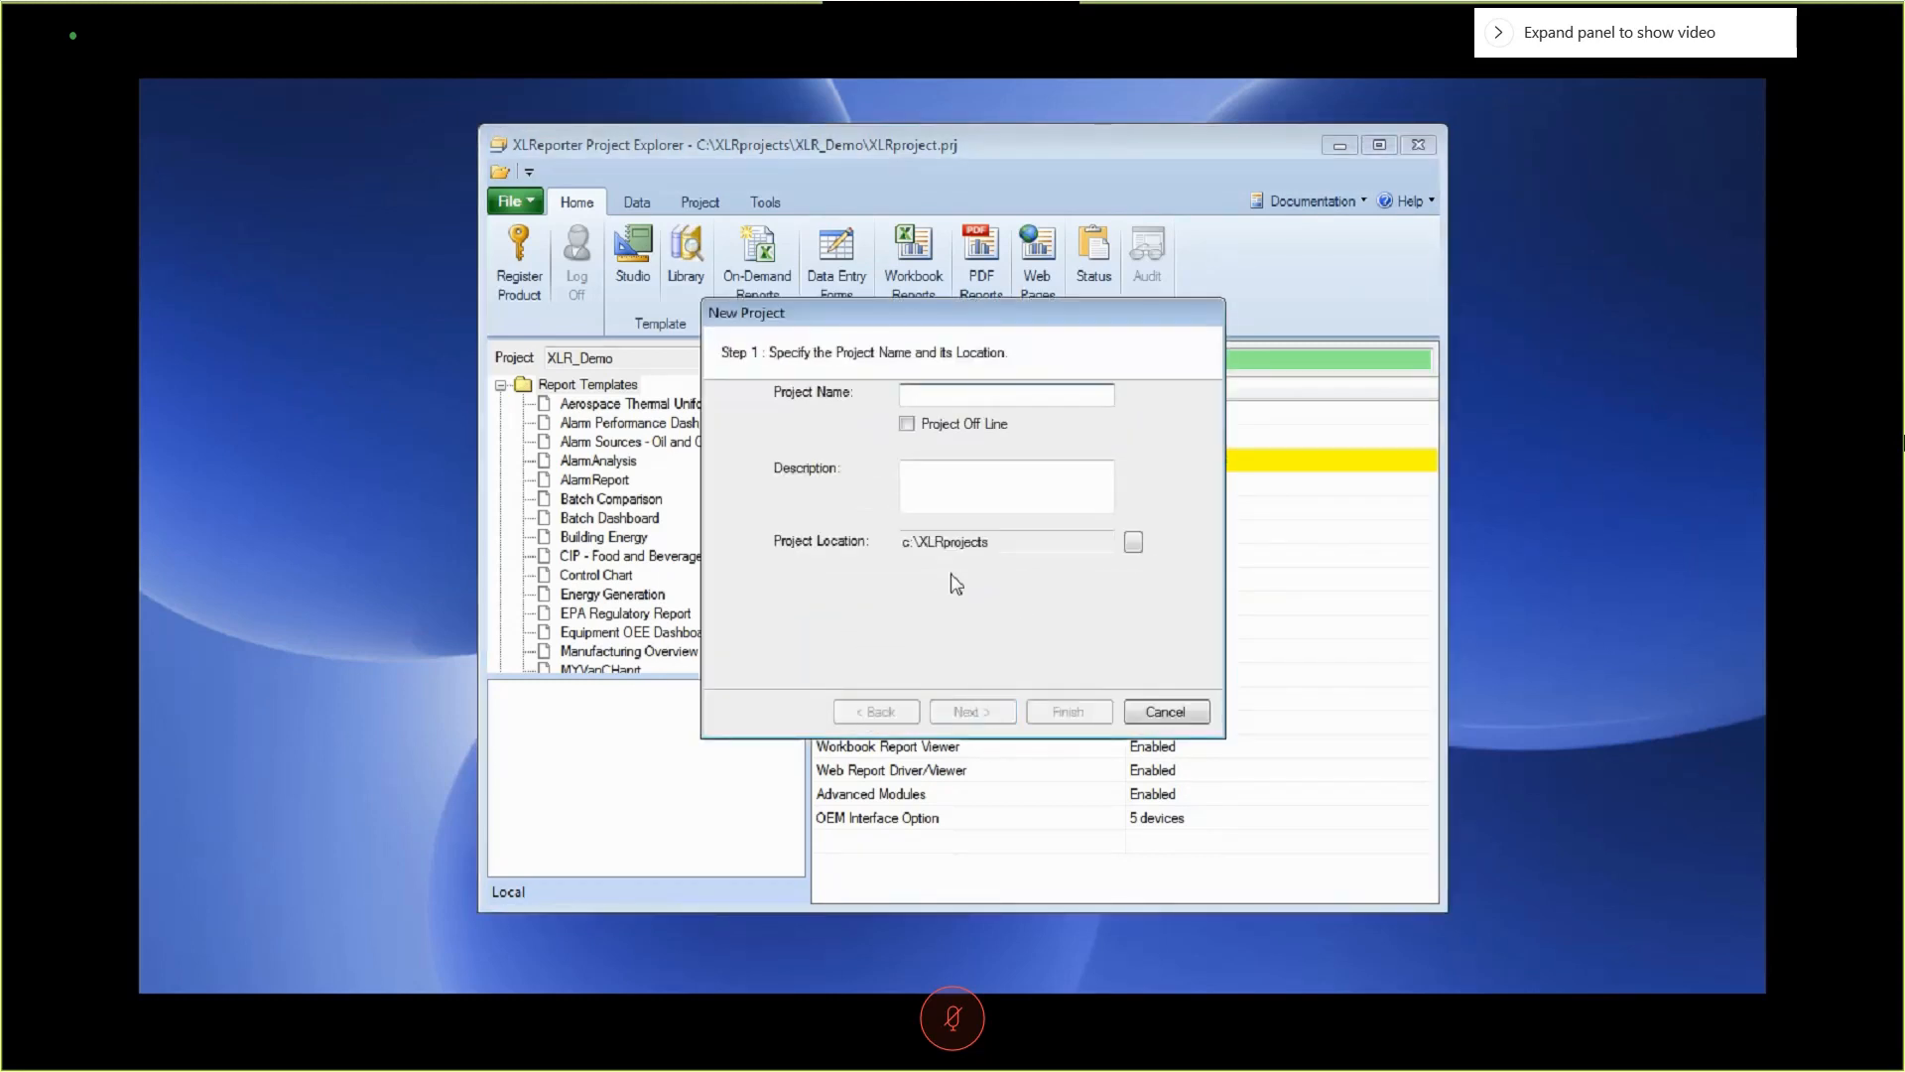
text(Workshop)
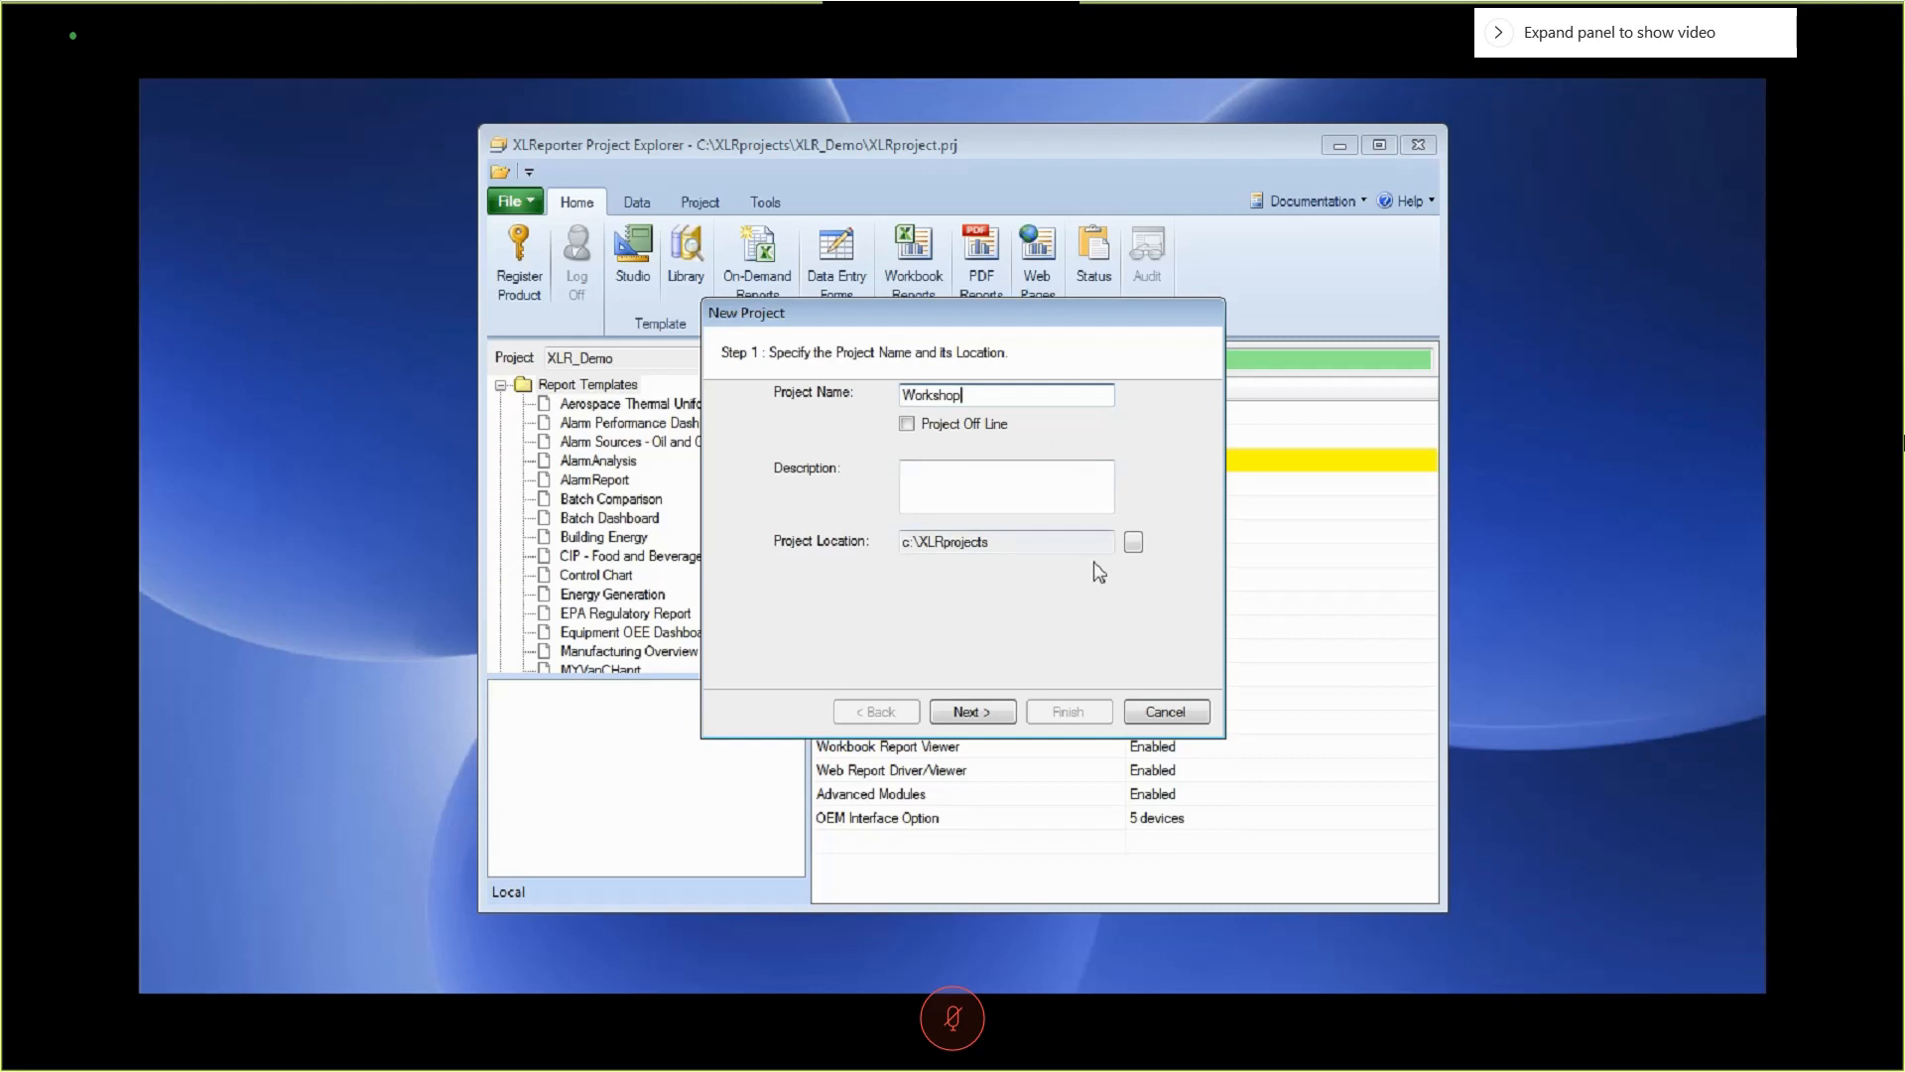
click(972, 714)
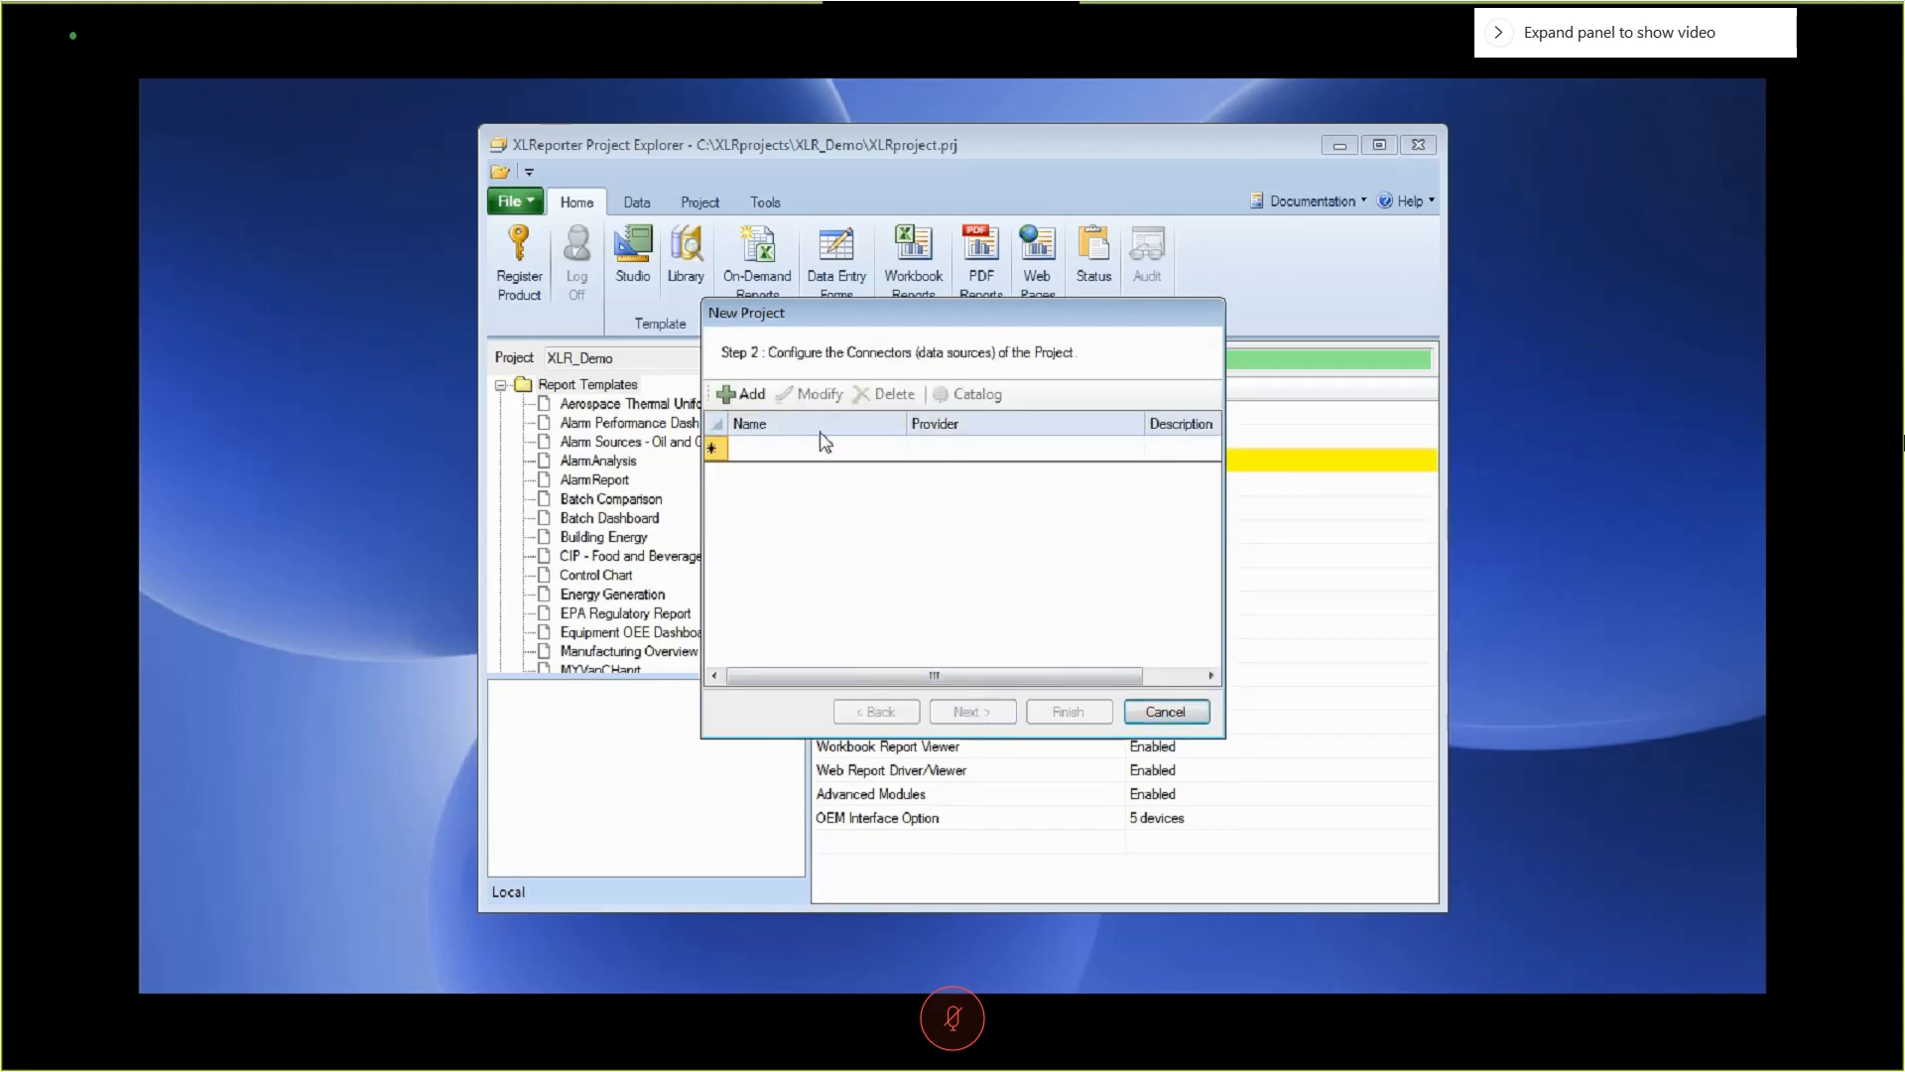
Add a connector to the project and select XLReporter's Simulator Real-time values as its data source.
click(730, 396)
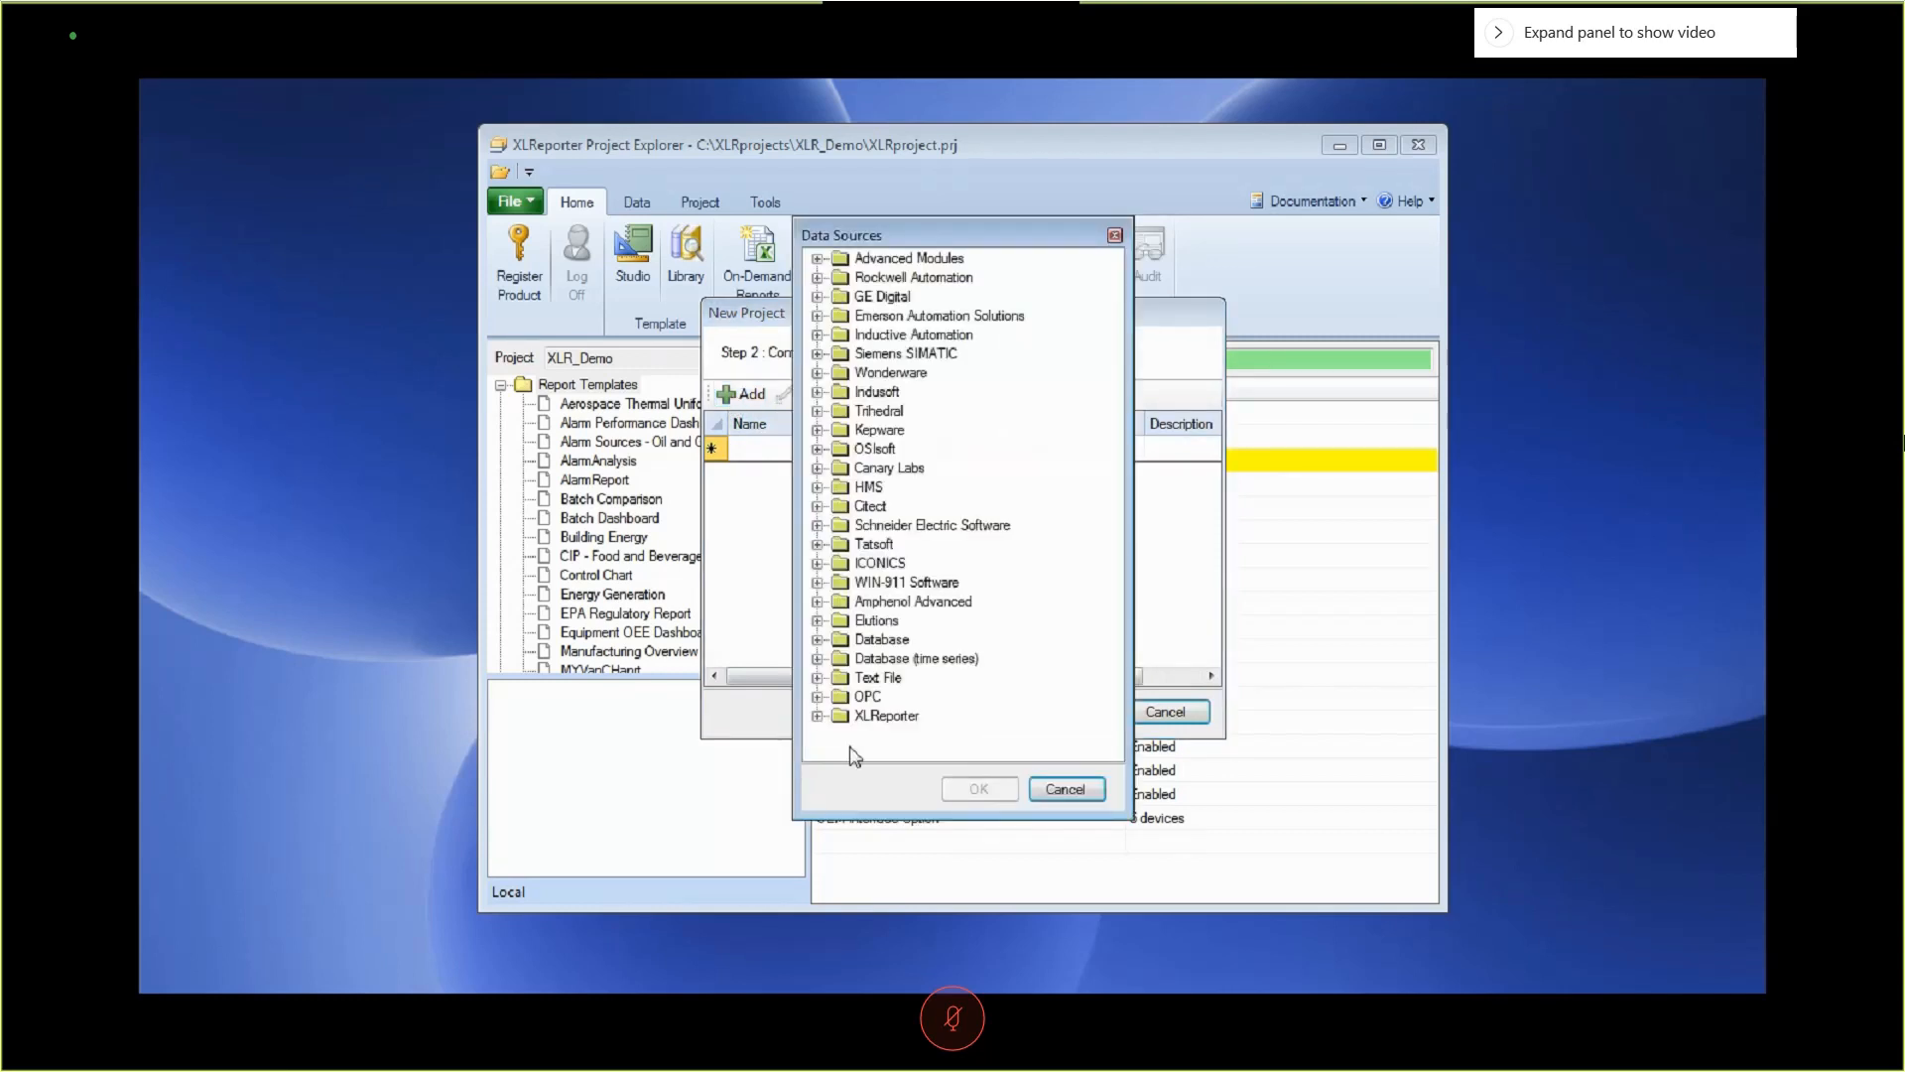
click(816, 716)
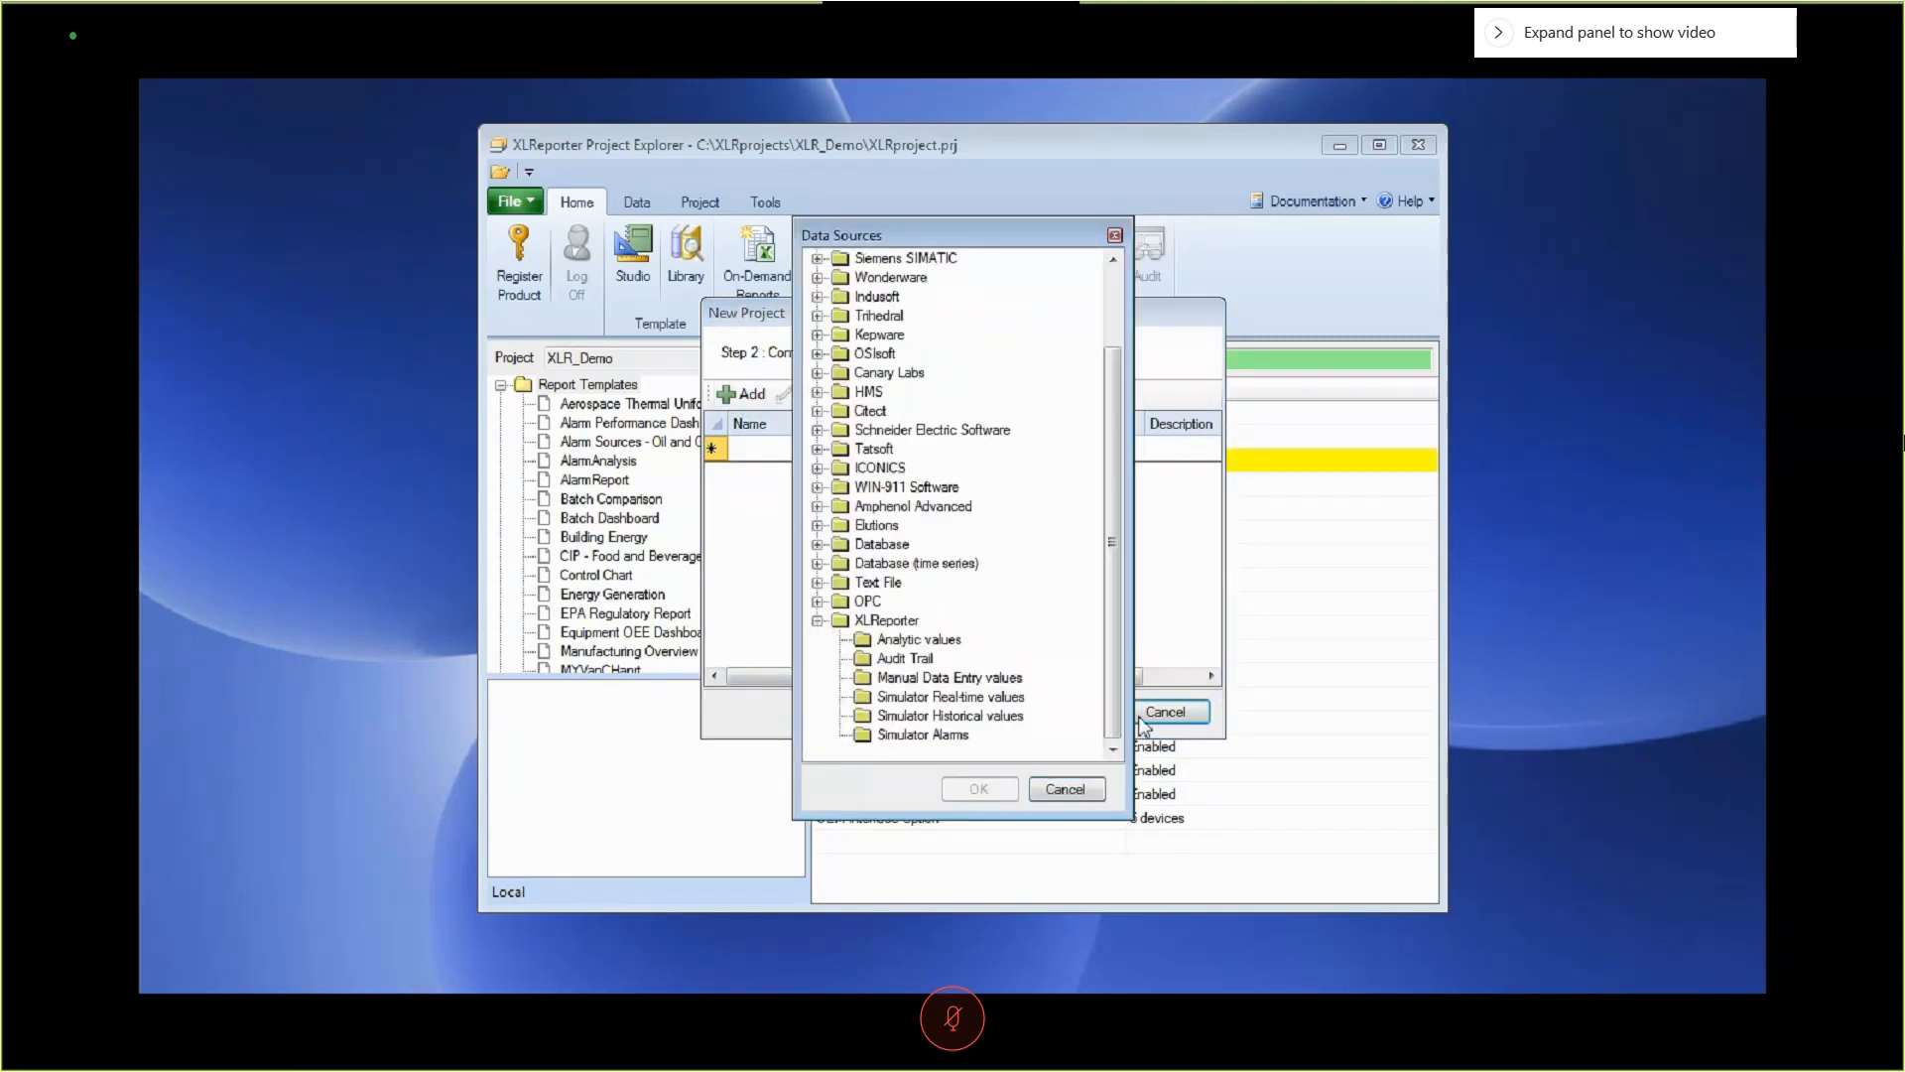
click(938, 700)
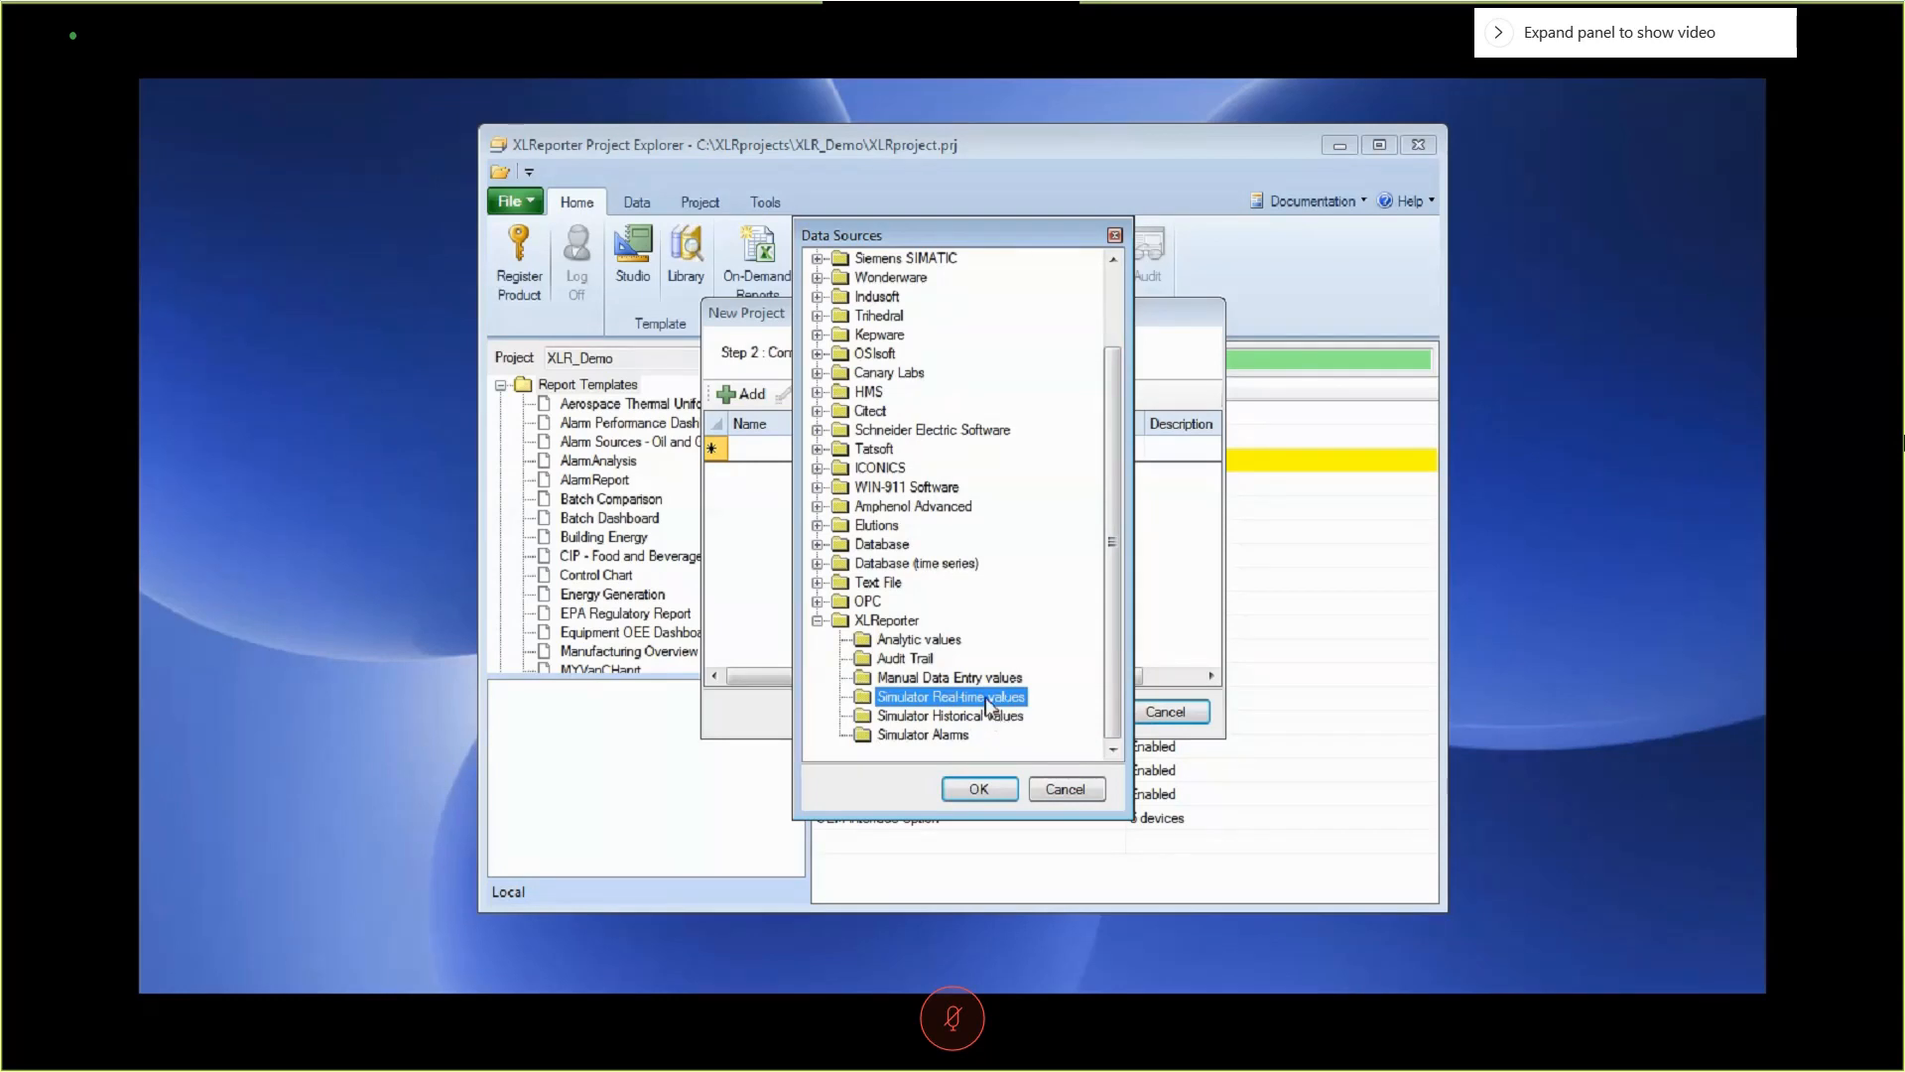
Examine the data sources offered under the Rockwell Automation, Kepware and OPC groups.
scroll(986, 693, up, 2)
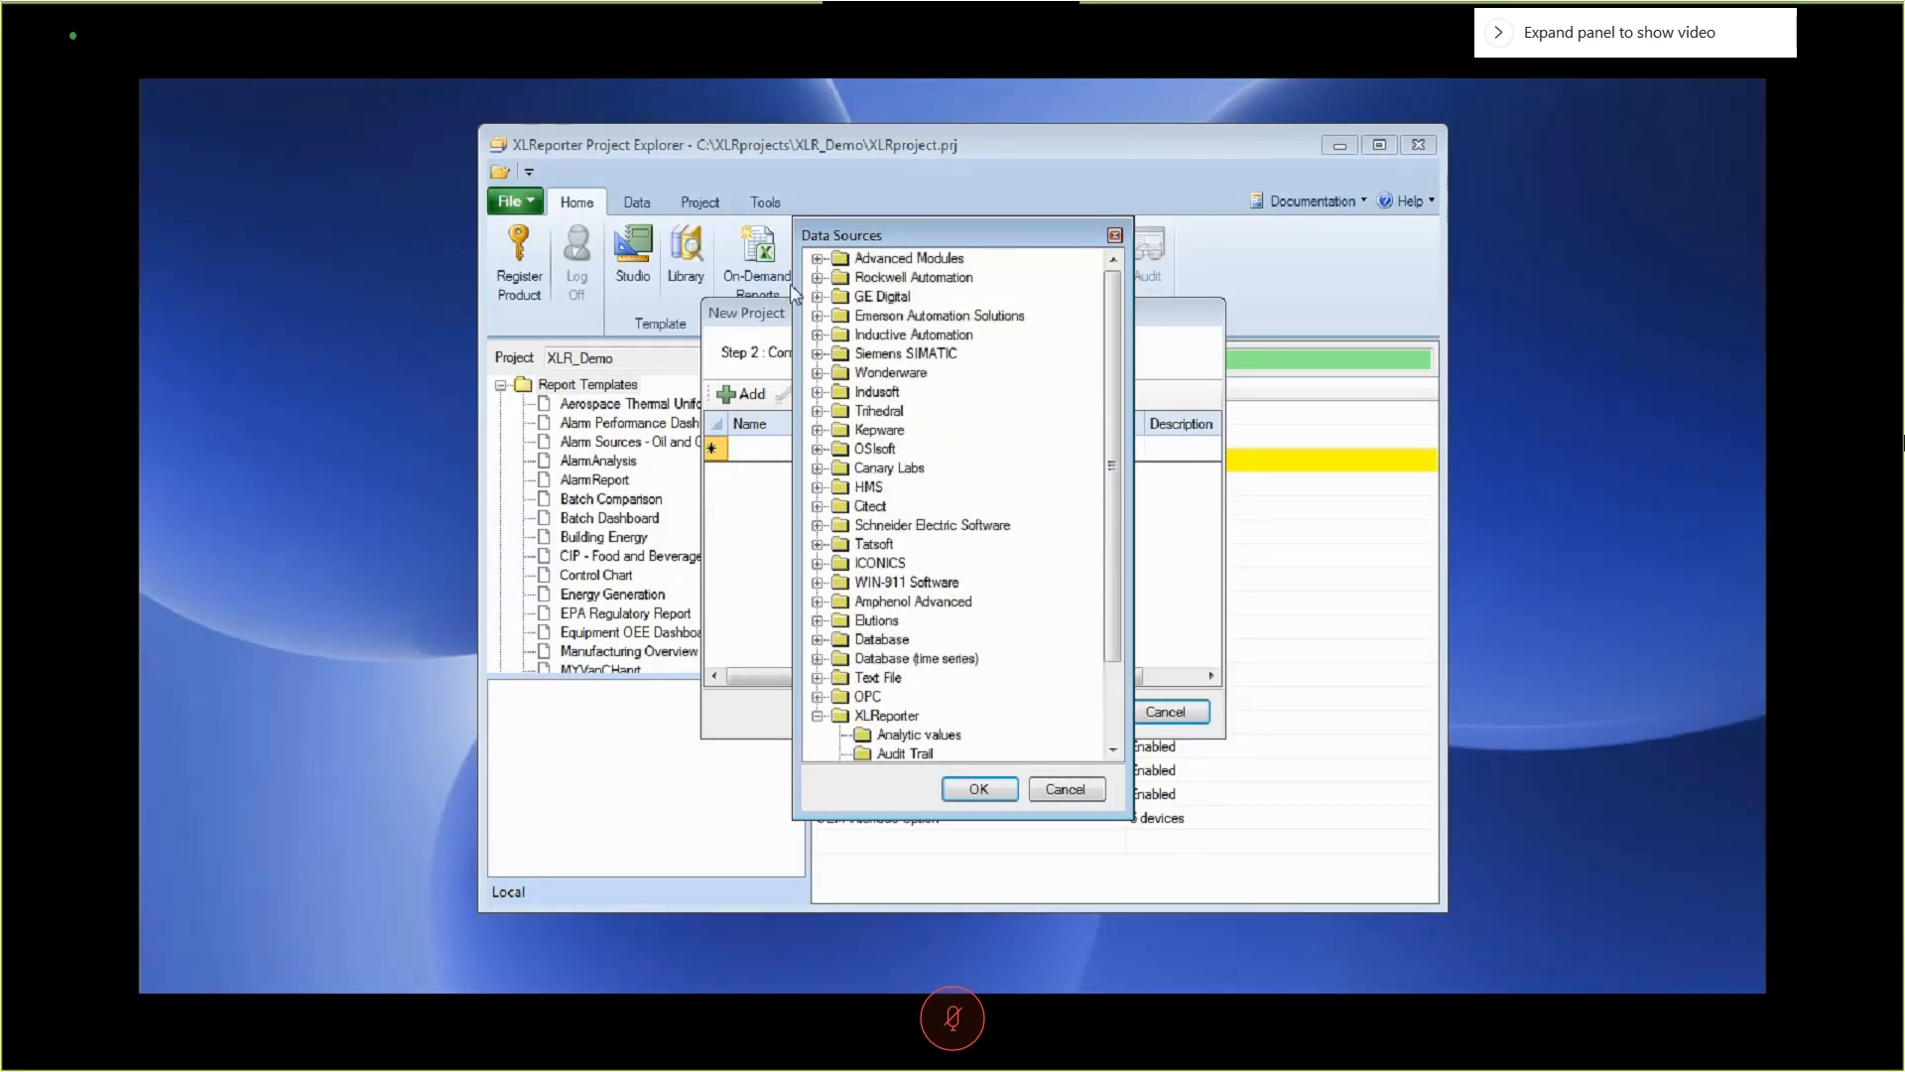
click(818, 278)
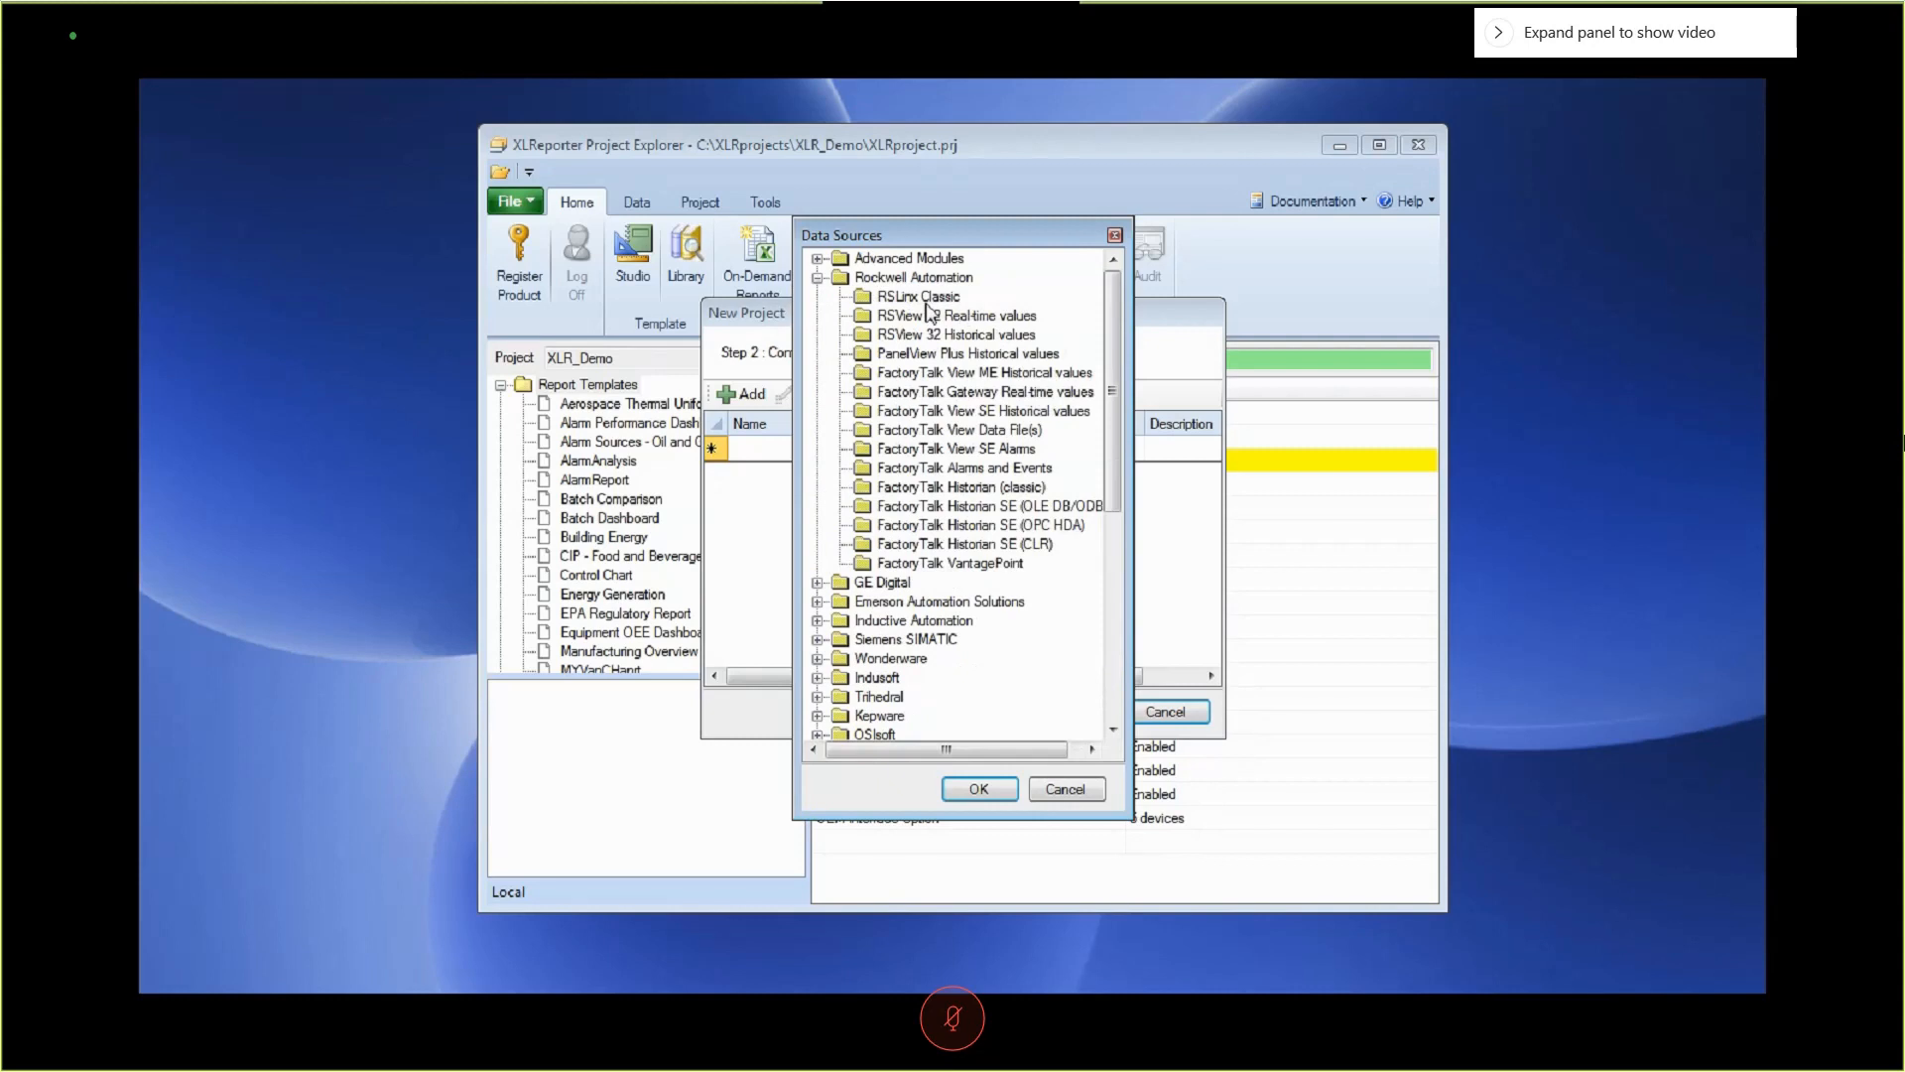
click(817, 277)
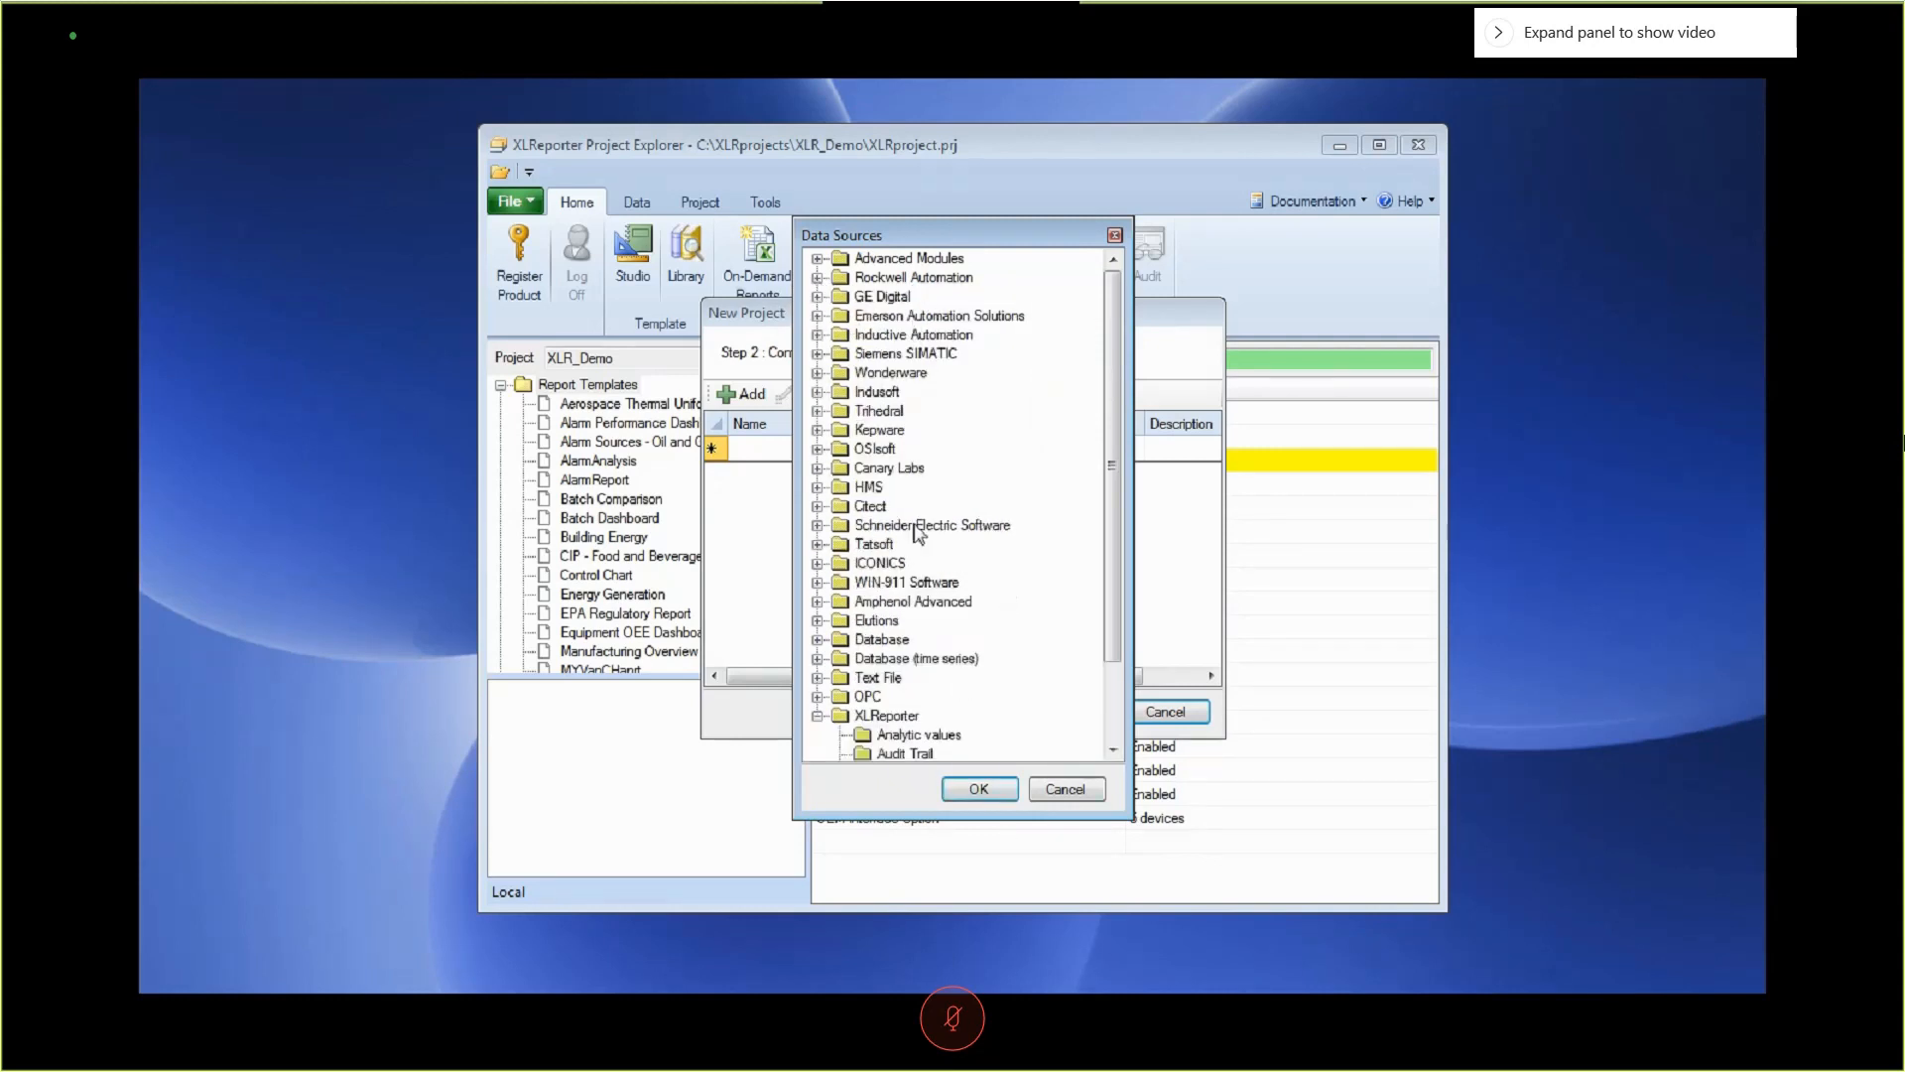
click(818, 430)
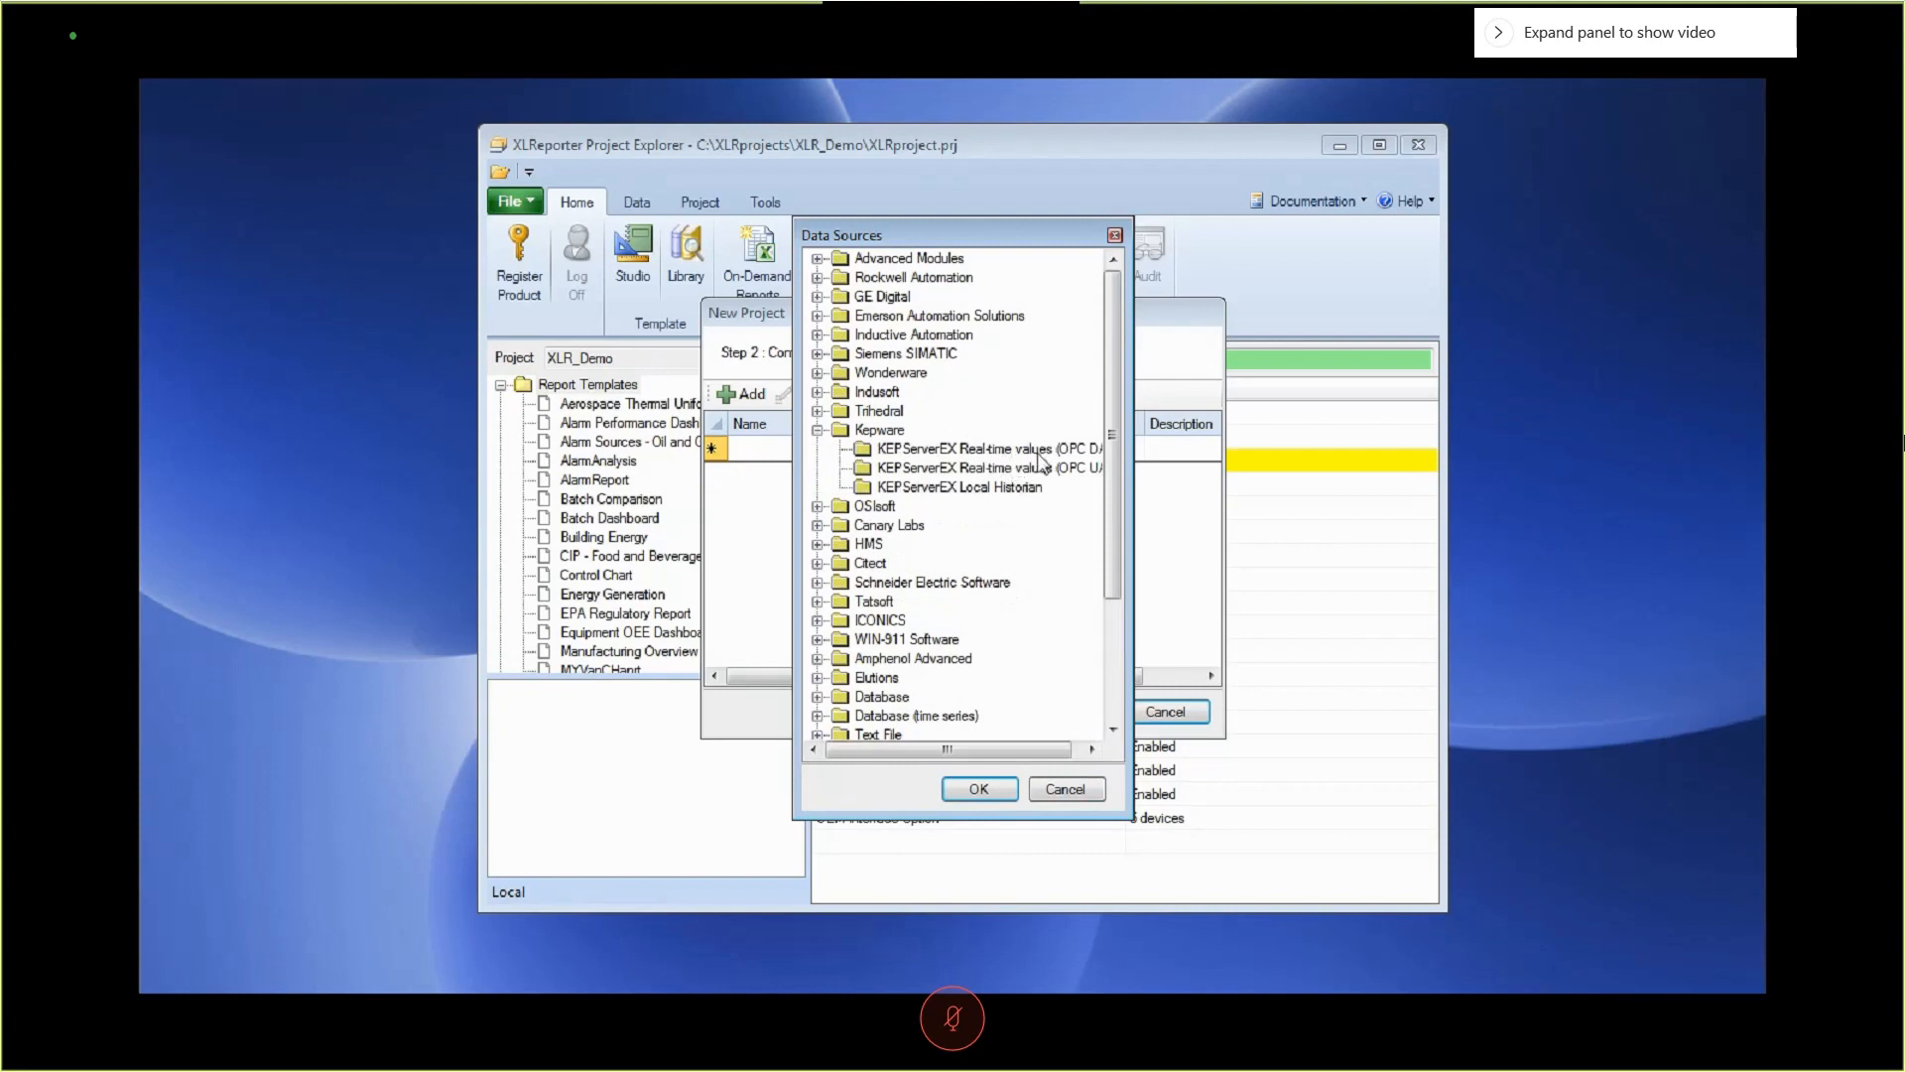
click(818, 429)
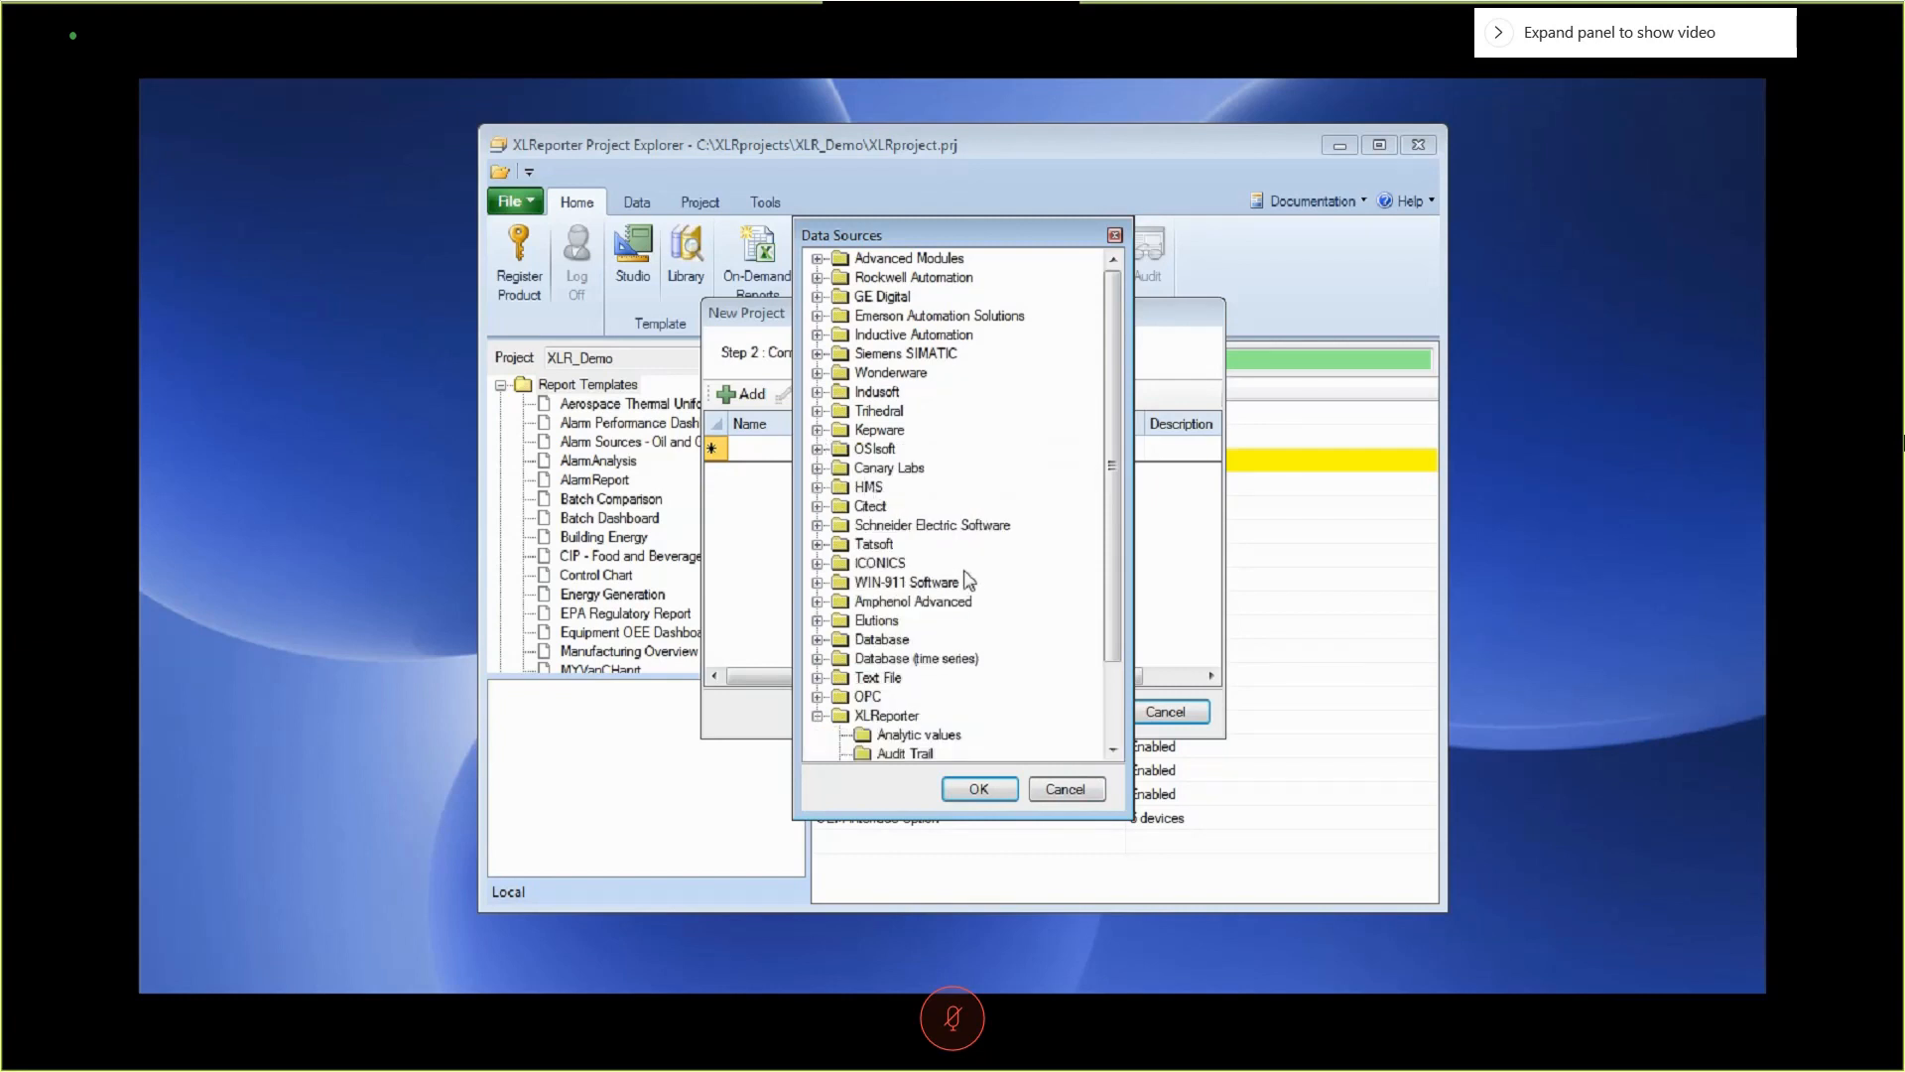
scroll(970, 584, down, 1)
click(818, 639)
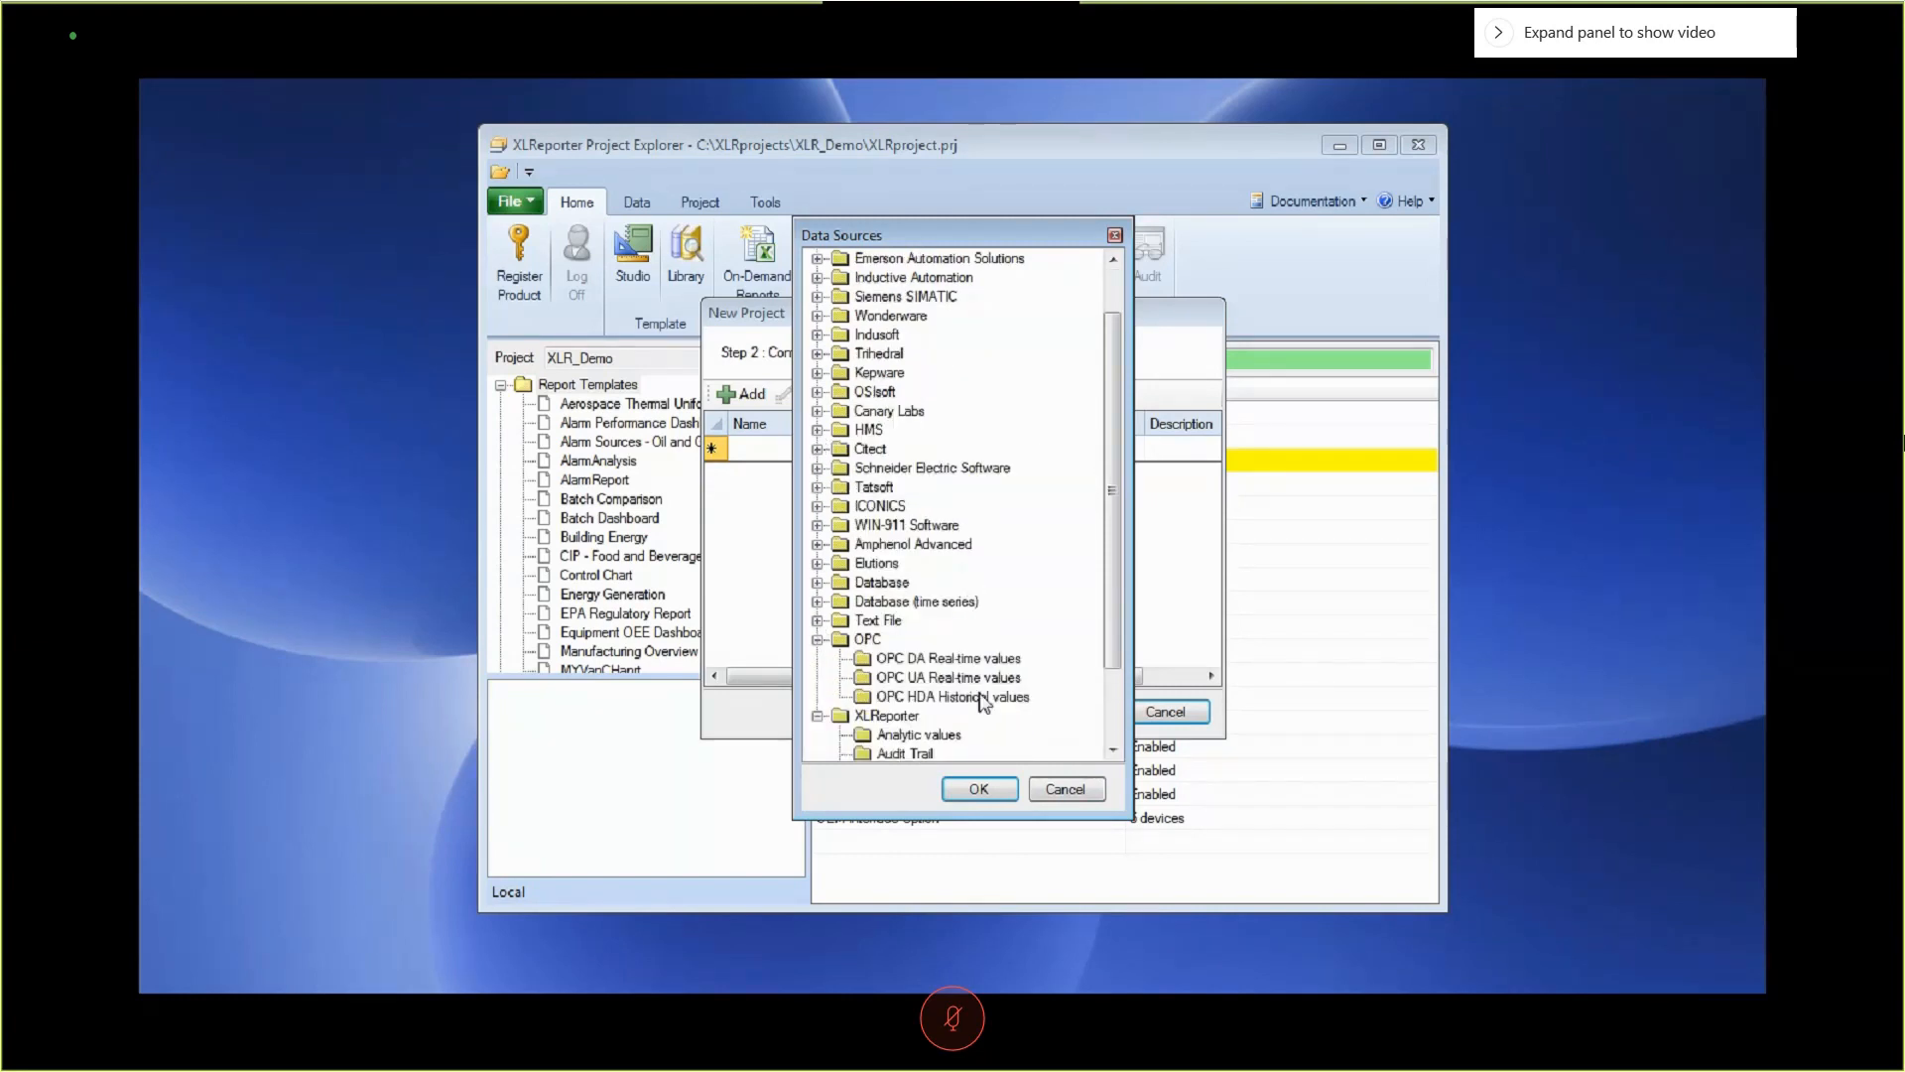
click(817, 639)
Accept the simulator connector with the name XLR_DA and finish creating the project.
click(978, 789)
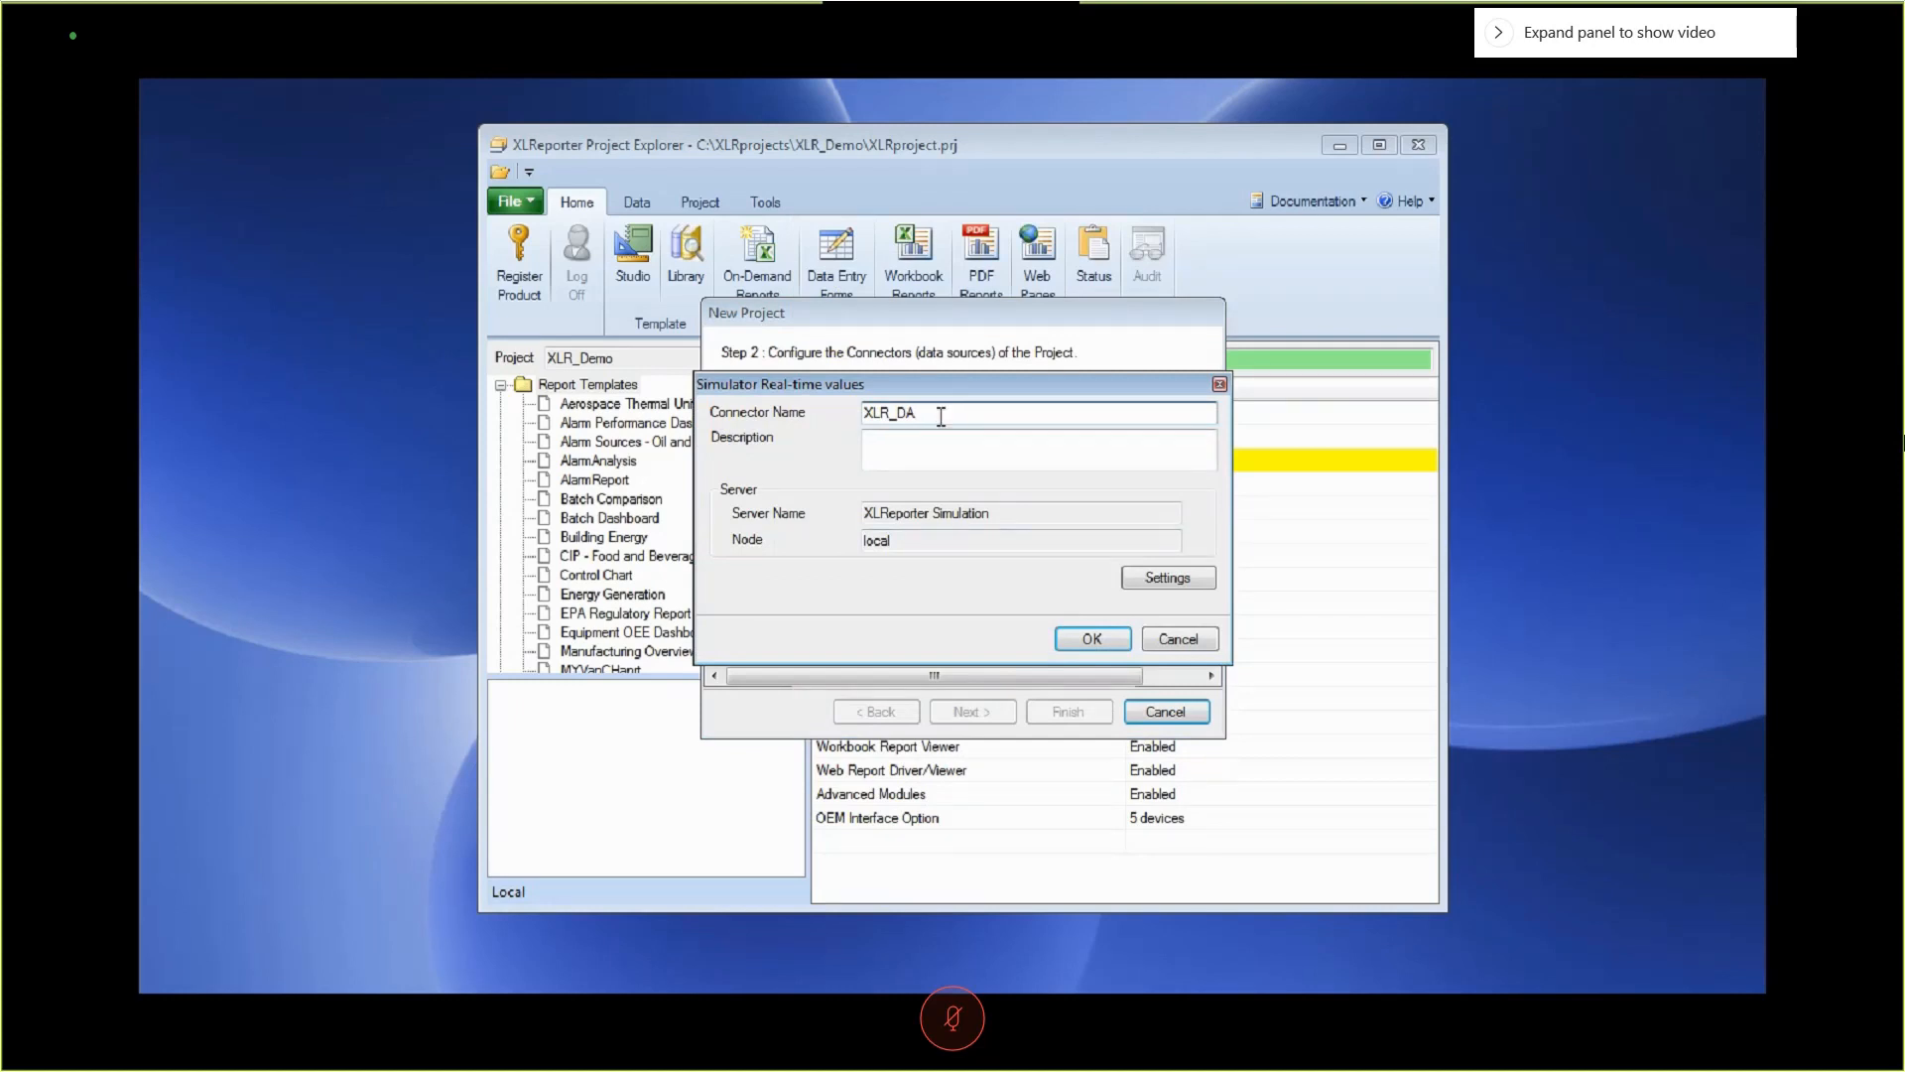
click(1092, 640)
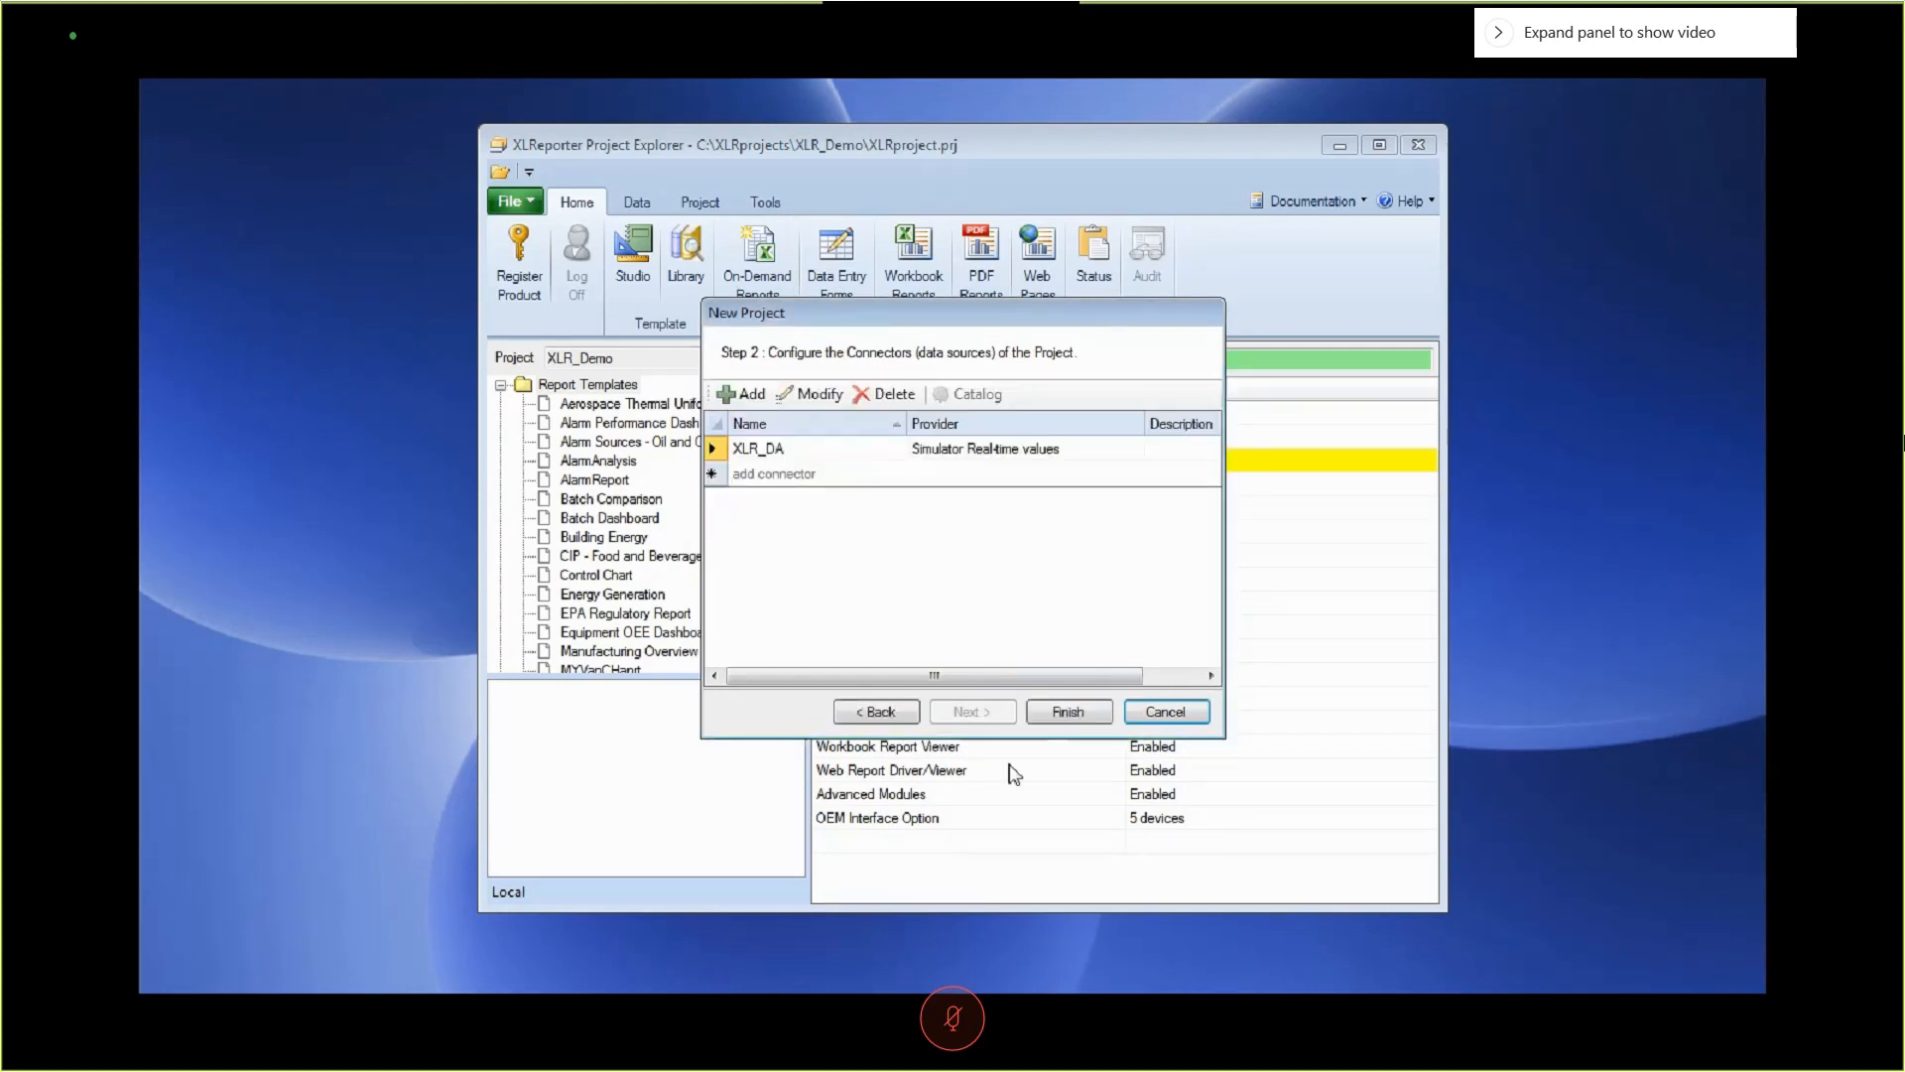
click(1078, 714)
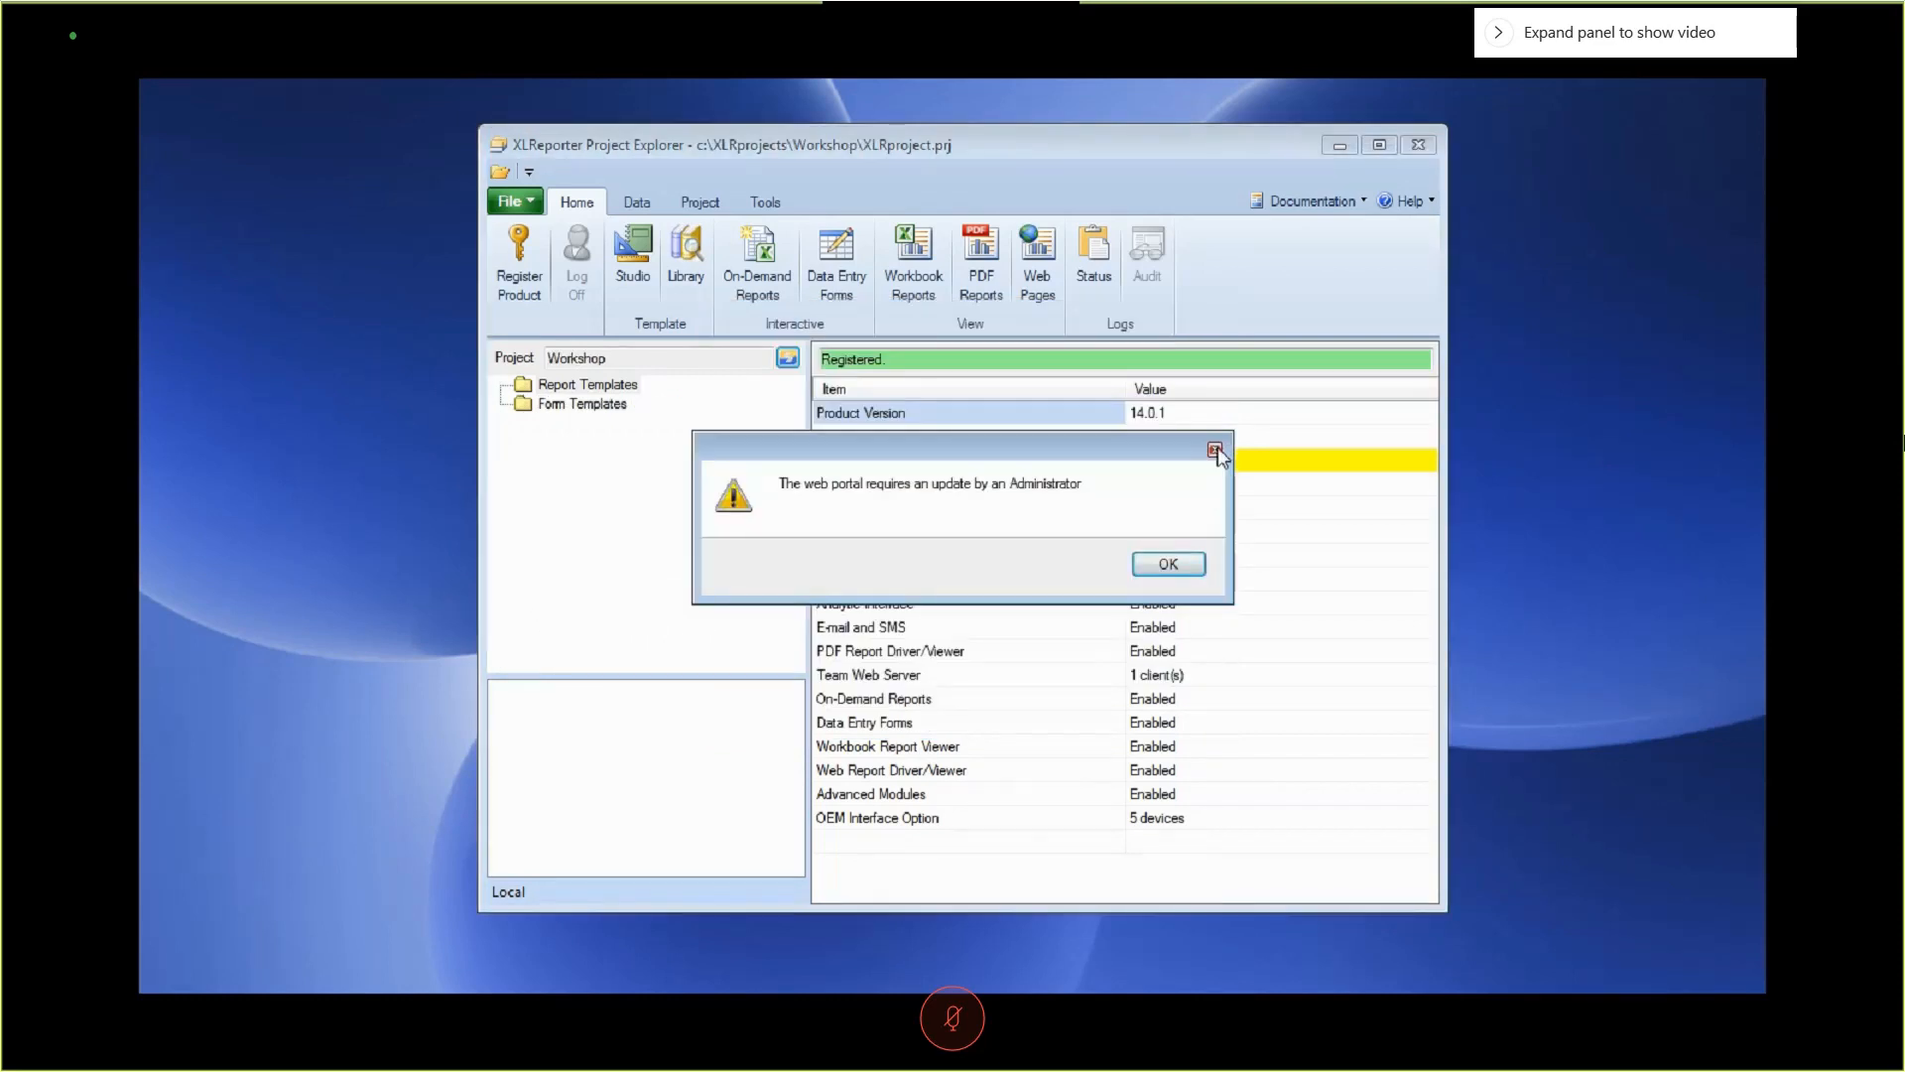
click(1167, 575)
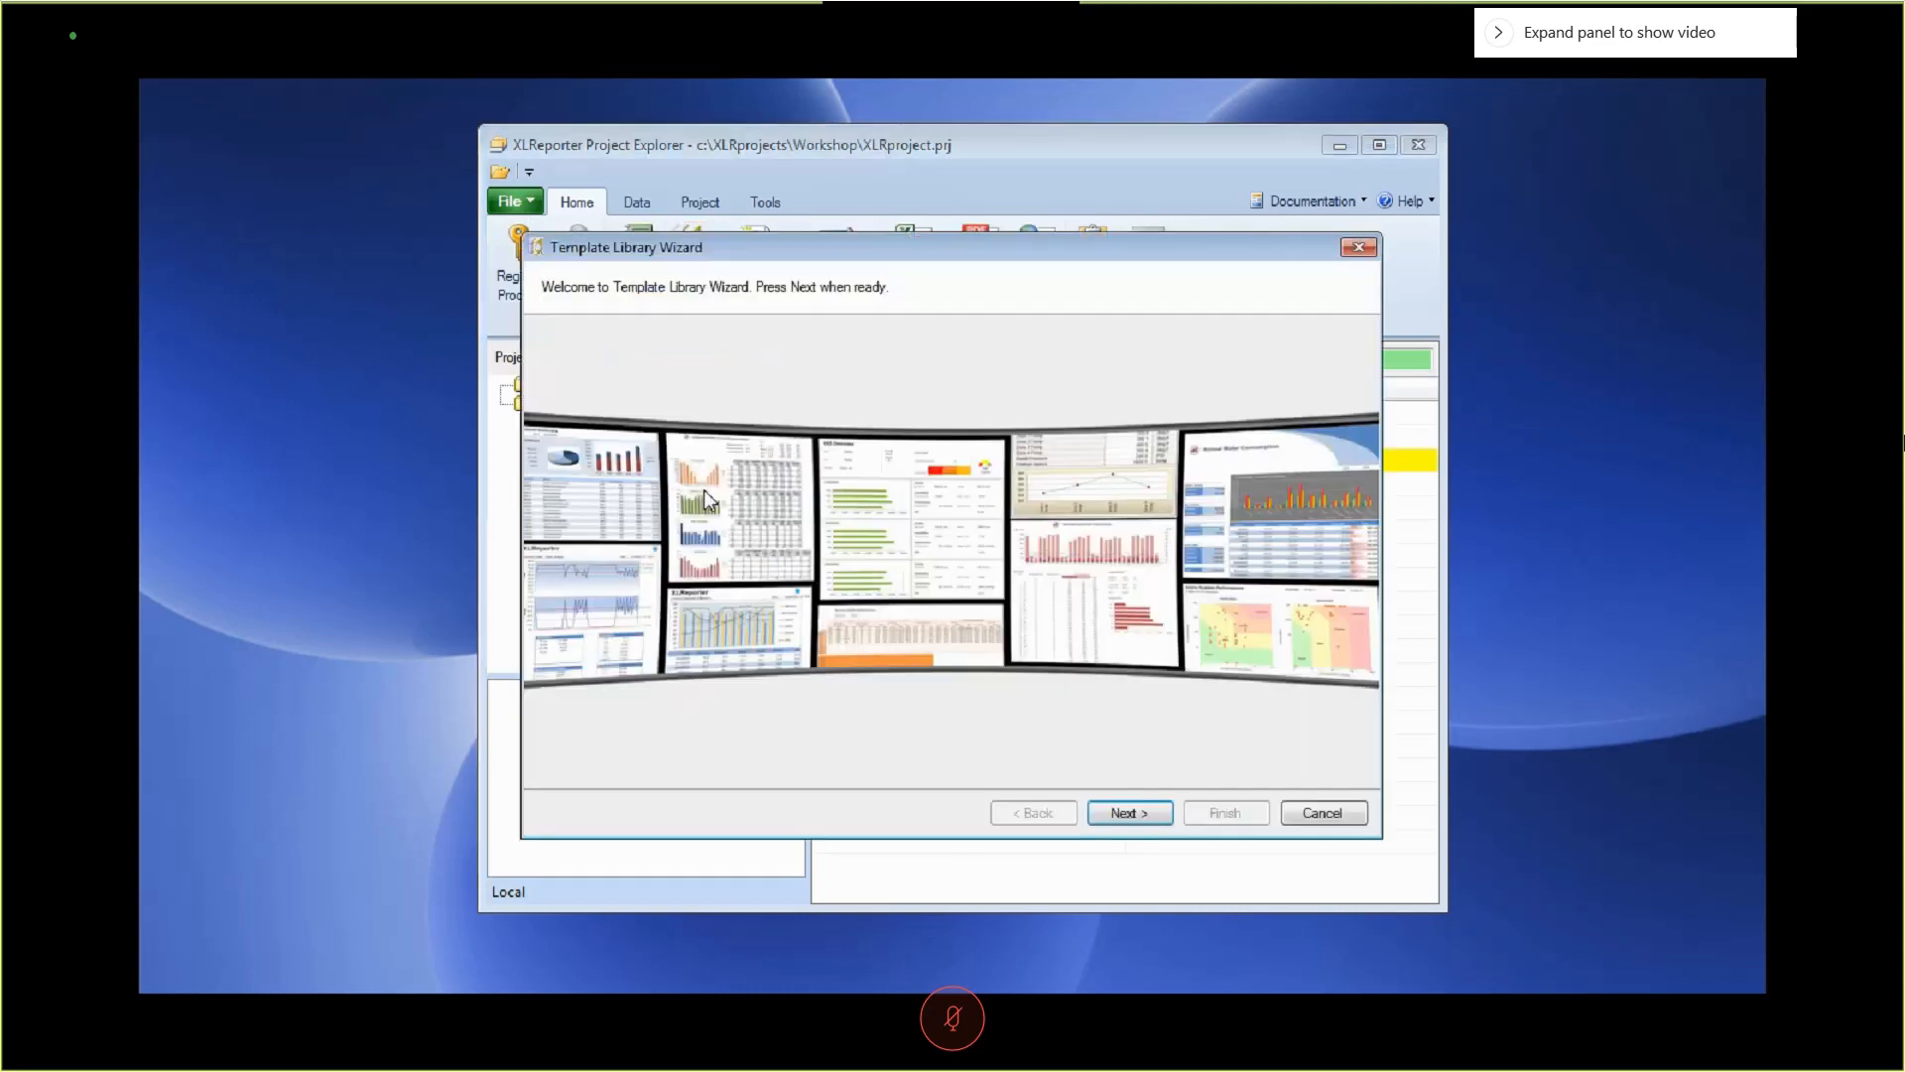
Choose the Values template from the library's Real Time process tables and name it "process values", using the XLR_DA connector.
click(1143, 819)
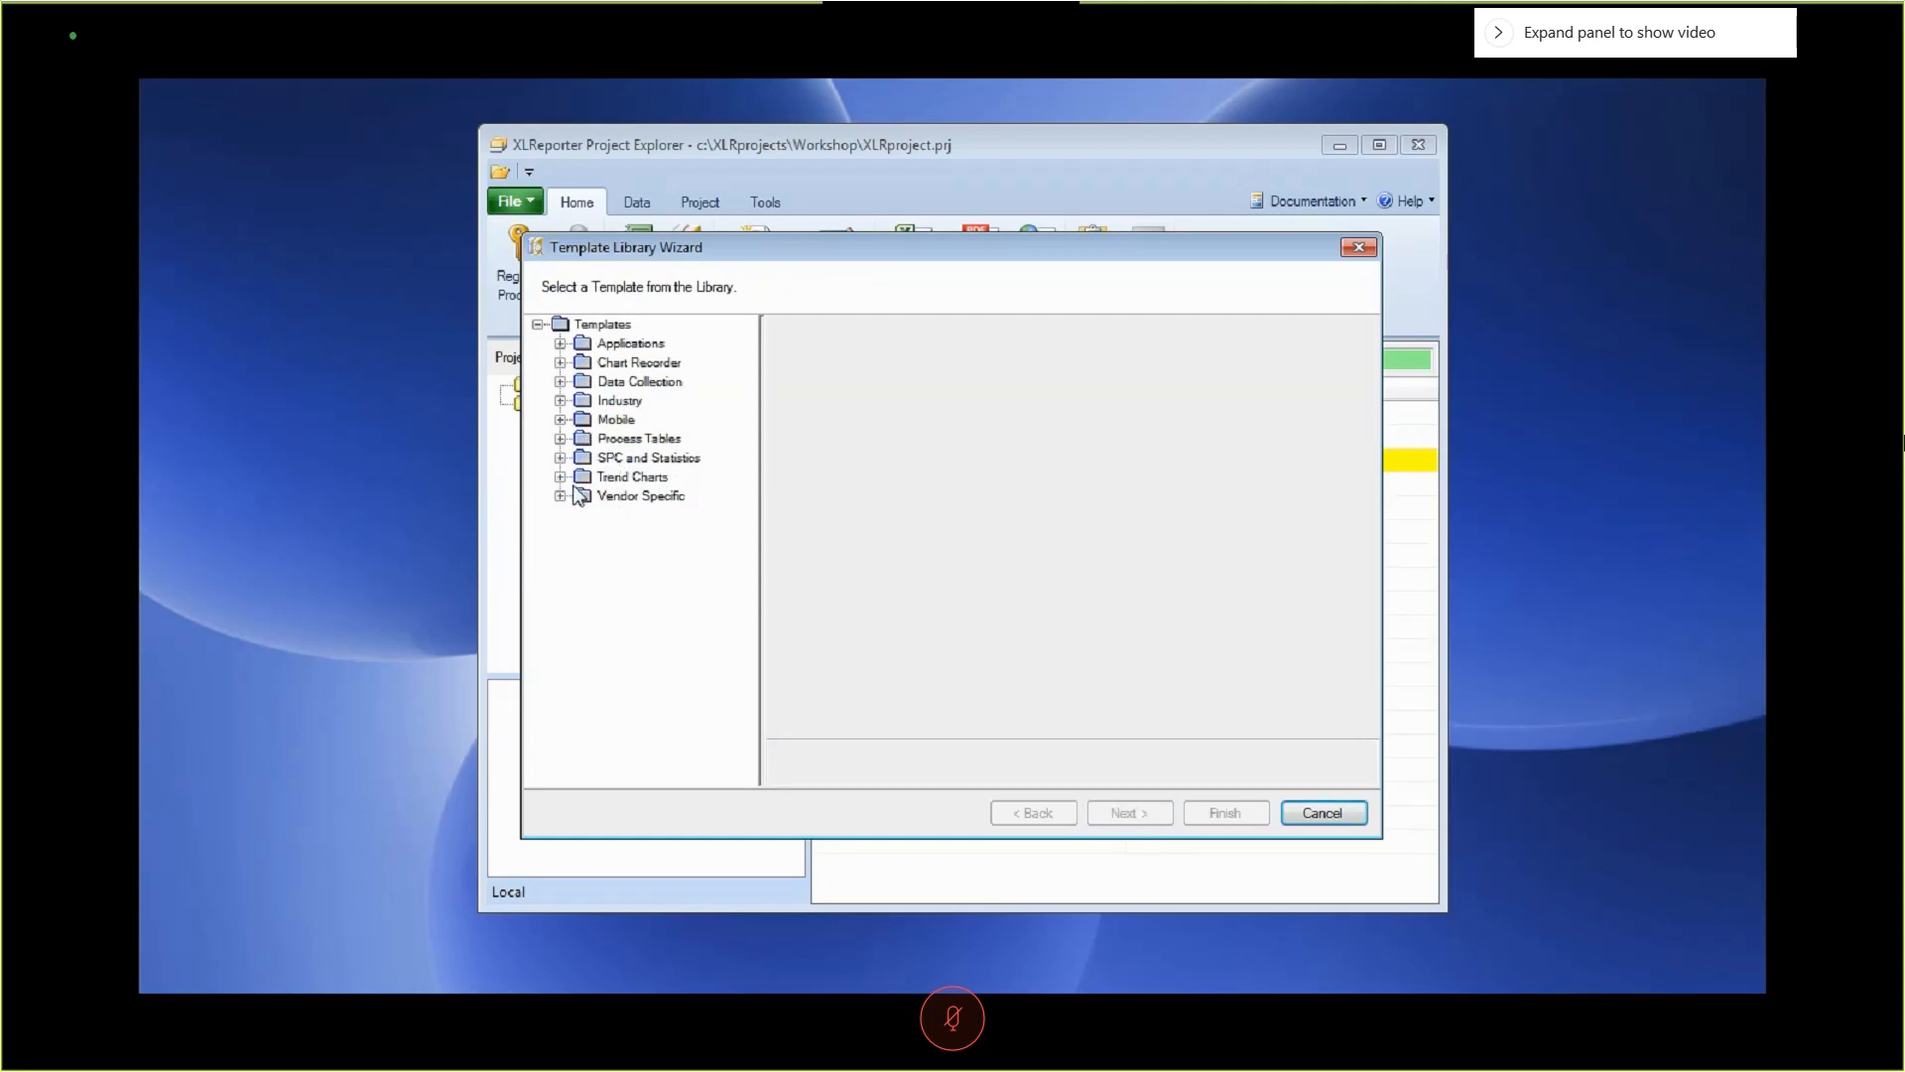
click(559, 438)
click(583, 477)
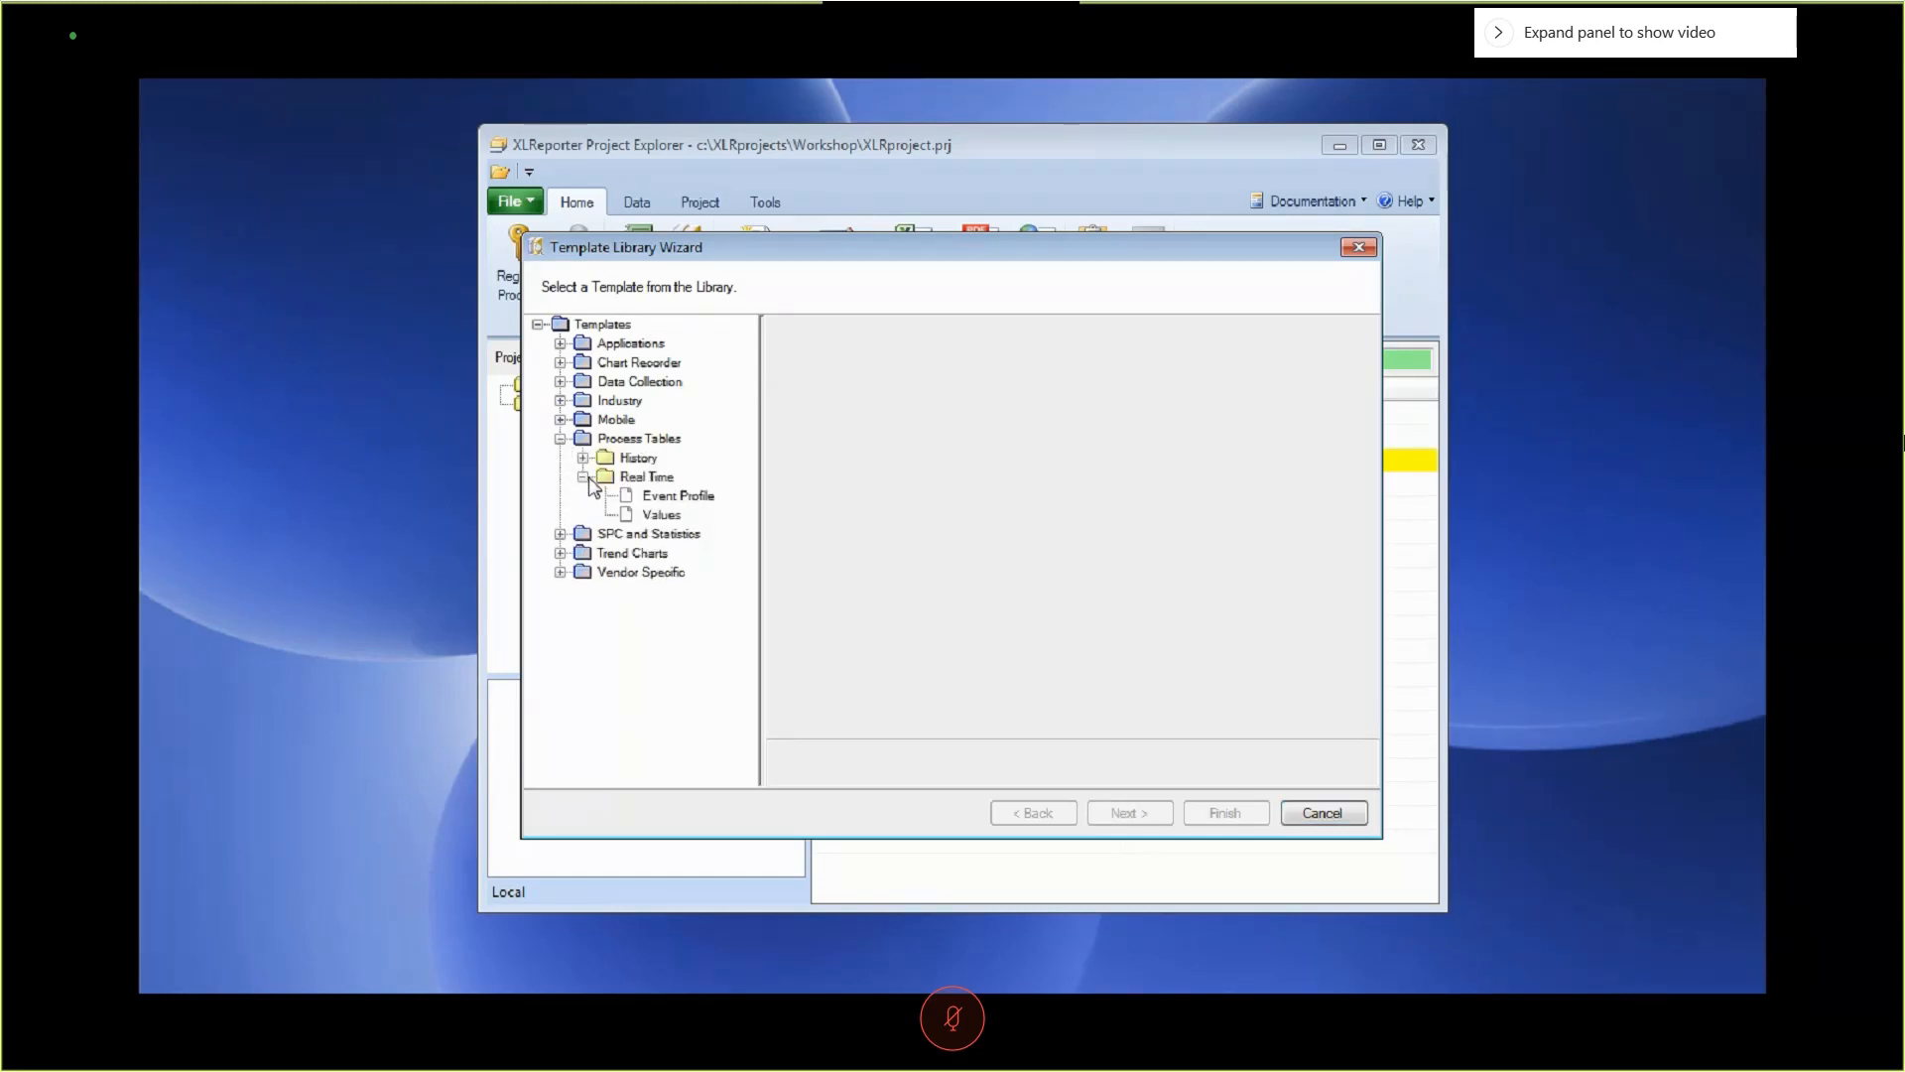
click(671, 515)
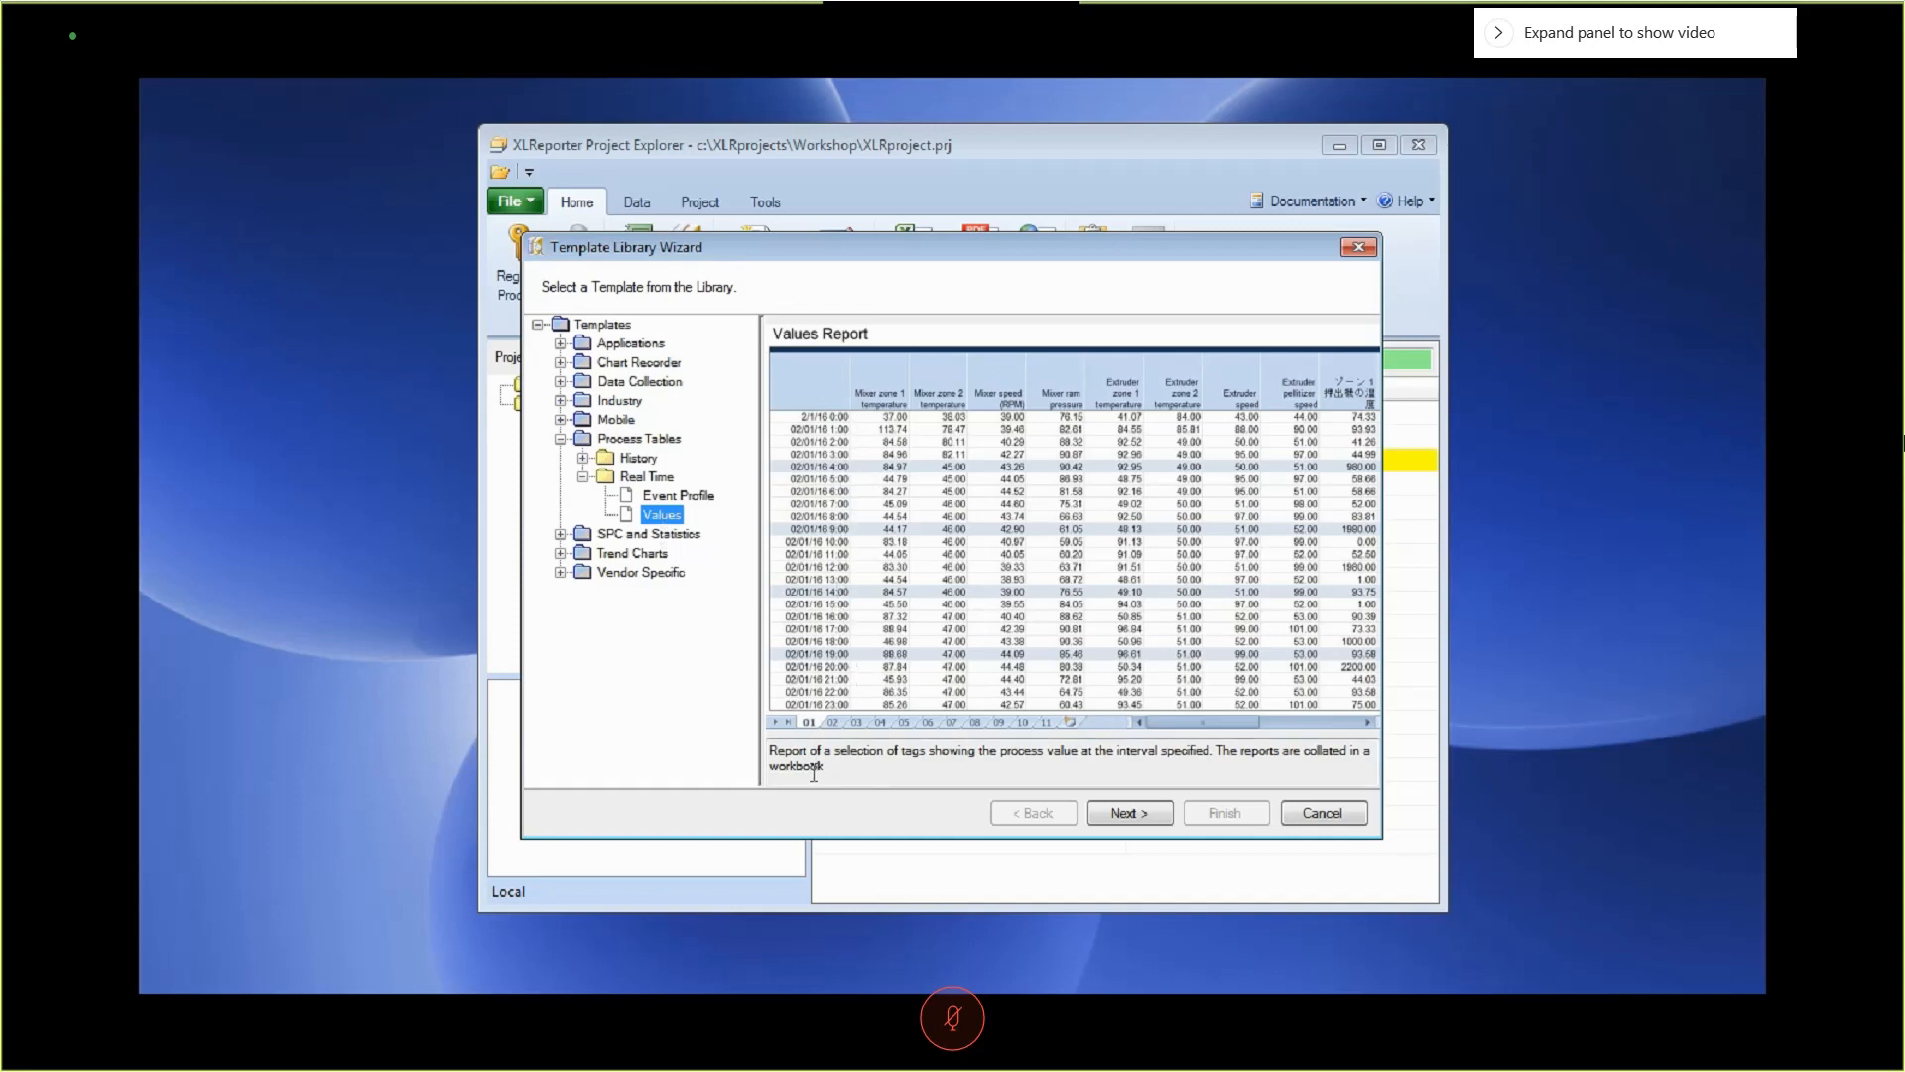
click(1129, 814)
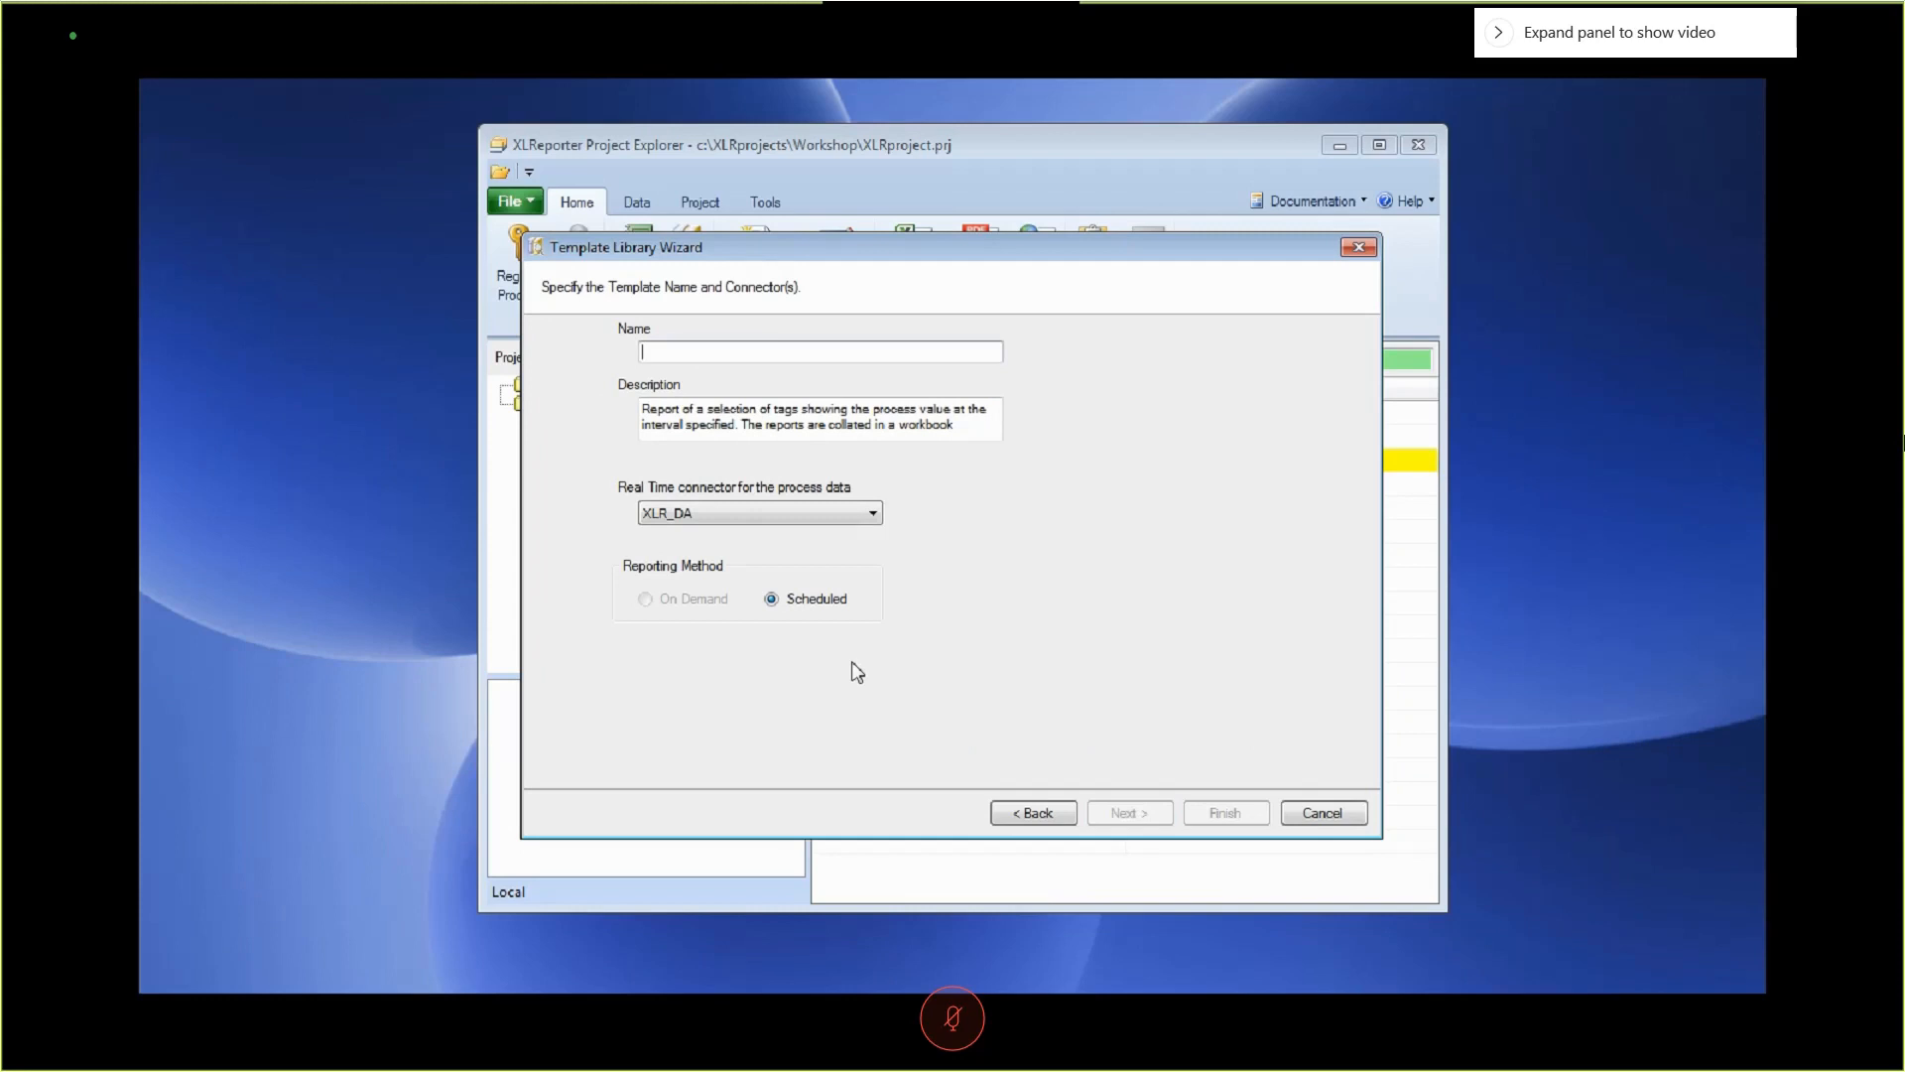
text(process values)
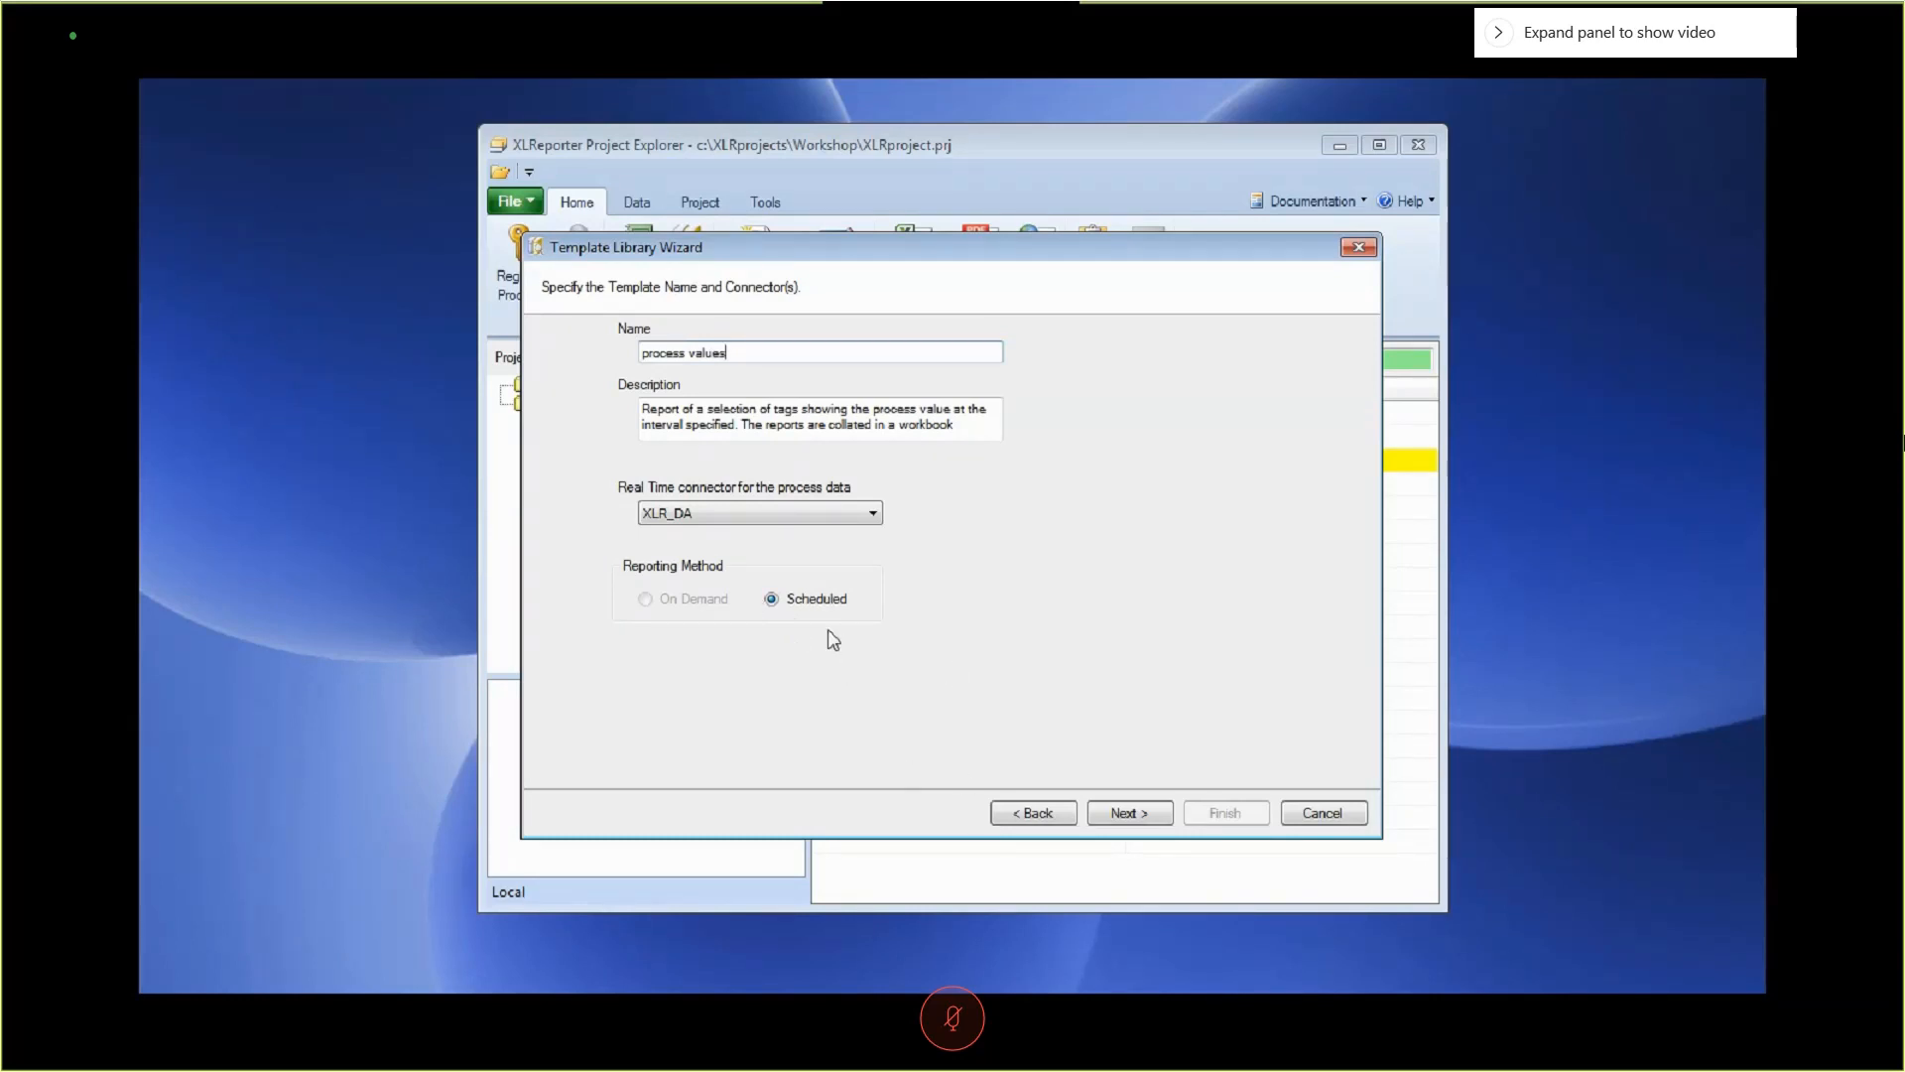
click(1145, 823)
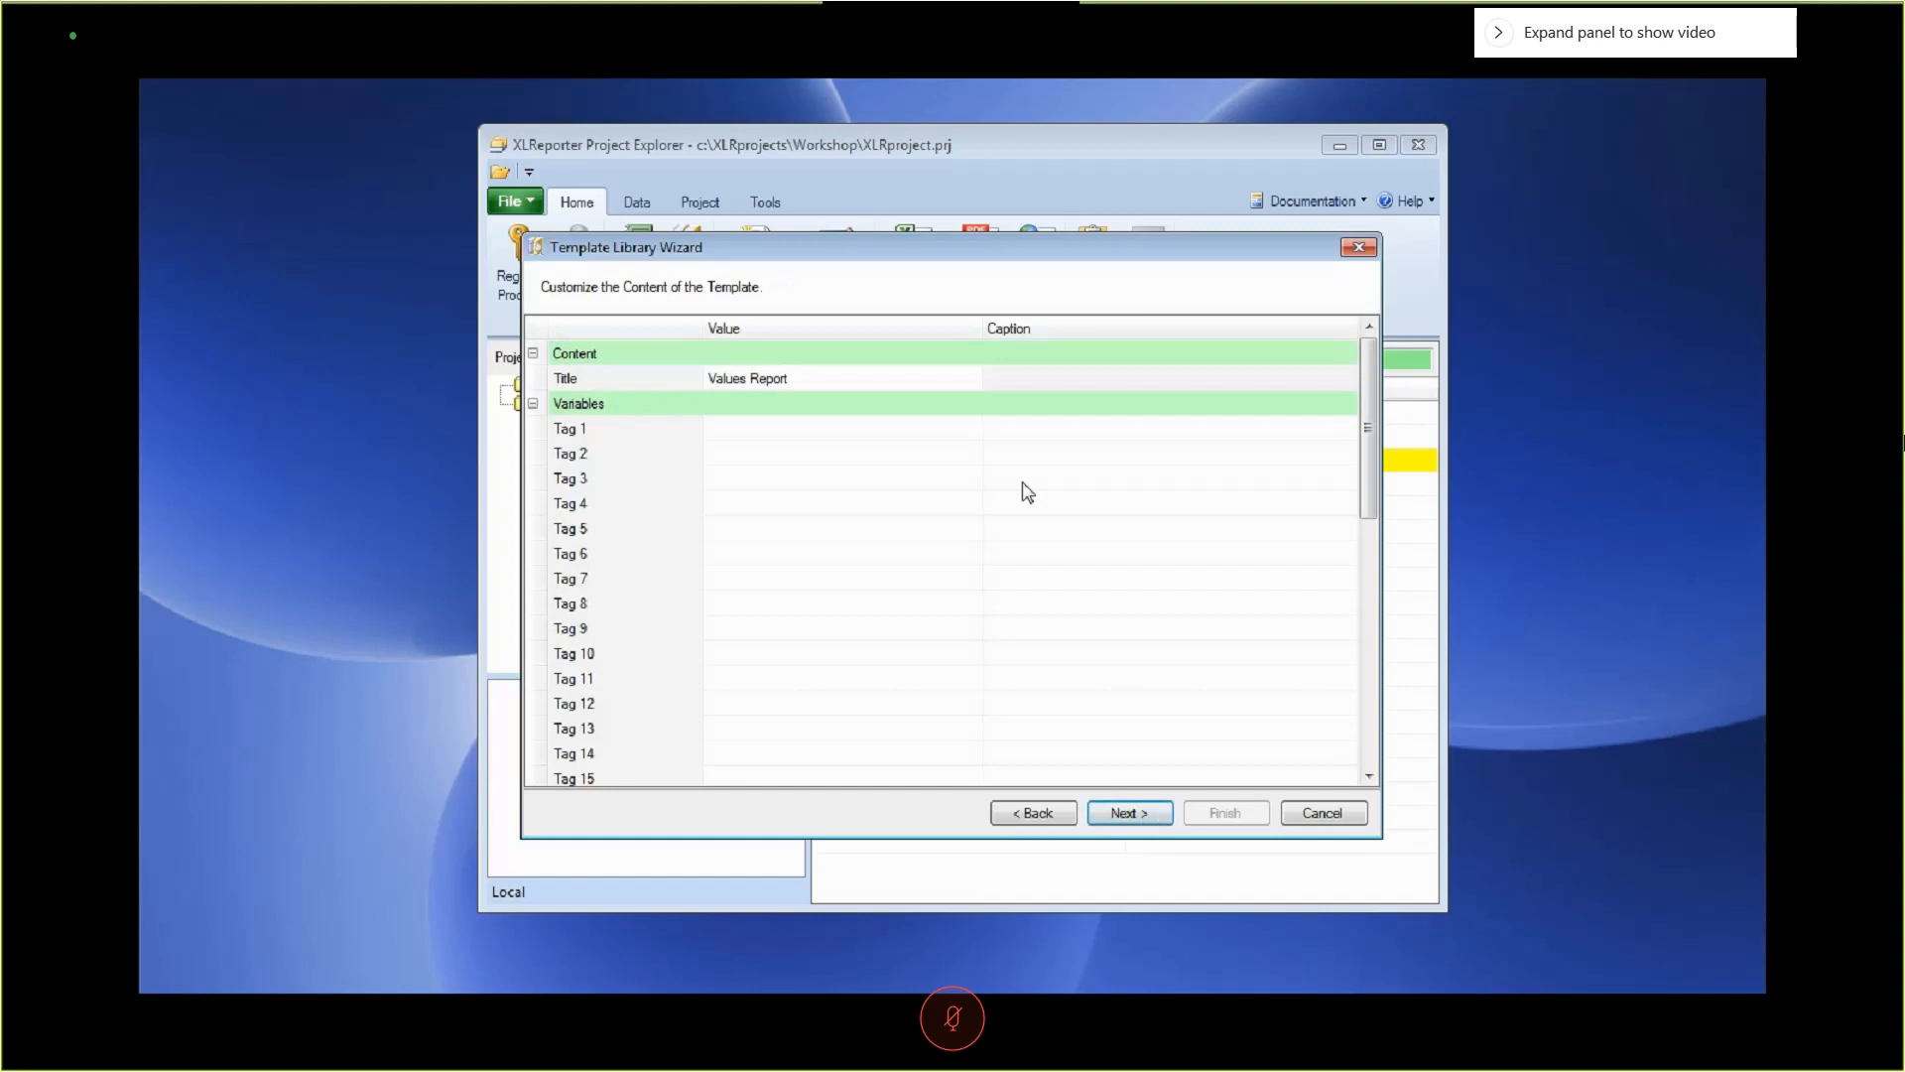
Fill the template's variables, starting at Tag 1, with all tags from the online Mixer, 押出機 and Extruder groups.
click(956, 434)
click(975, 434)
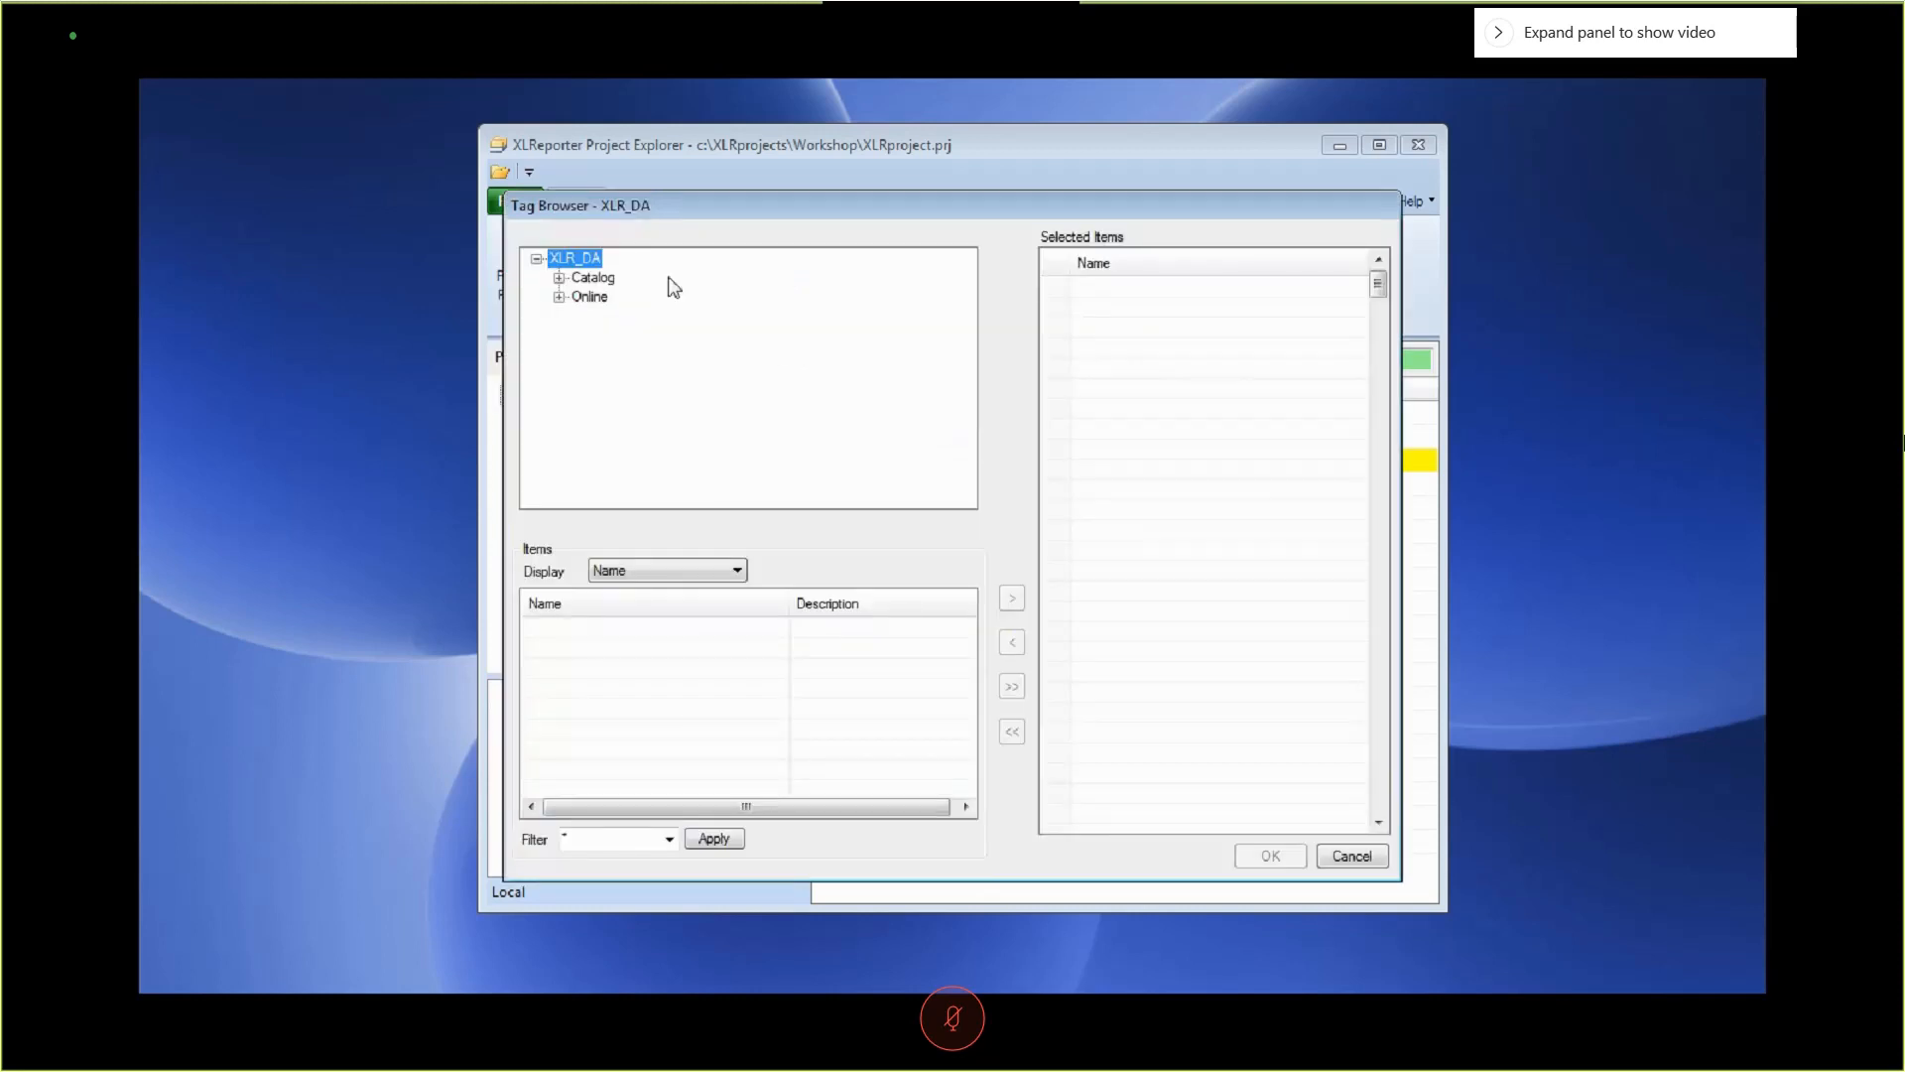
double_click(589, 301)
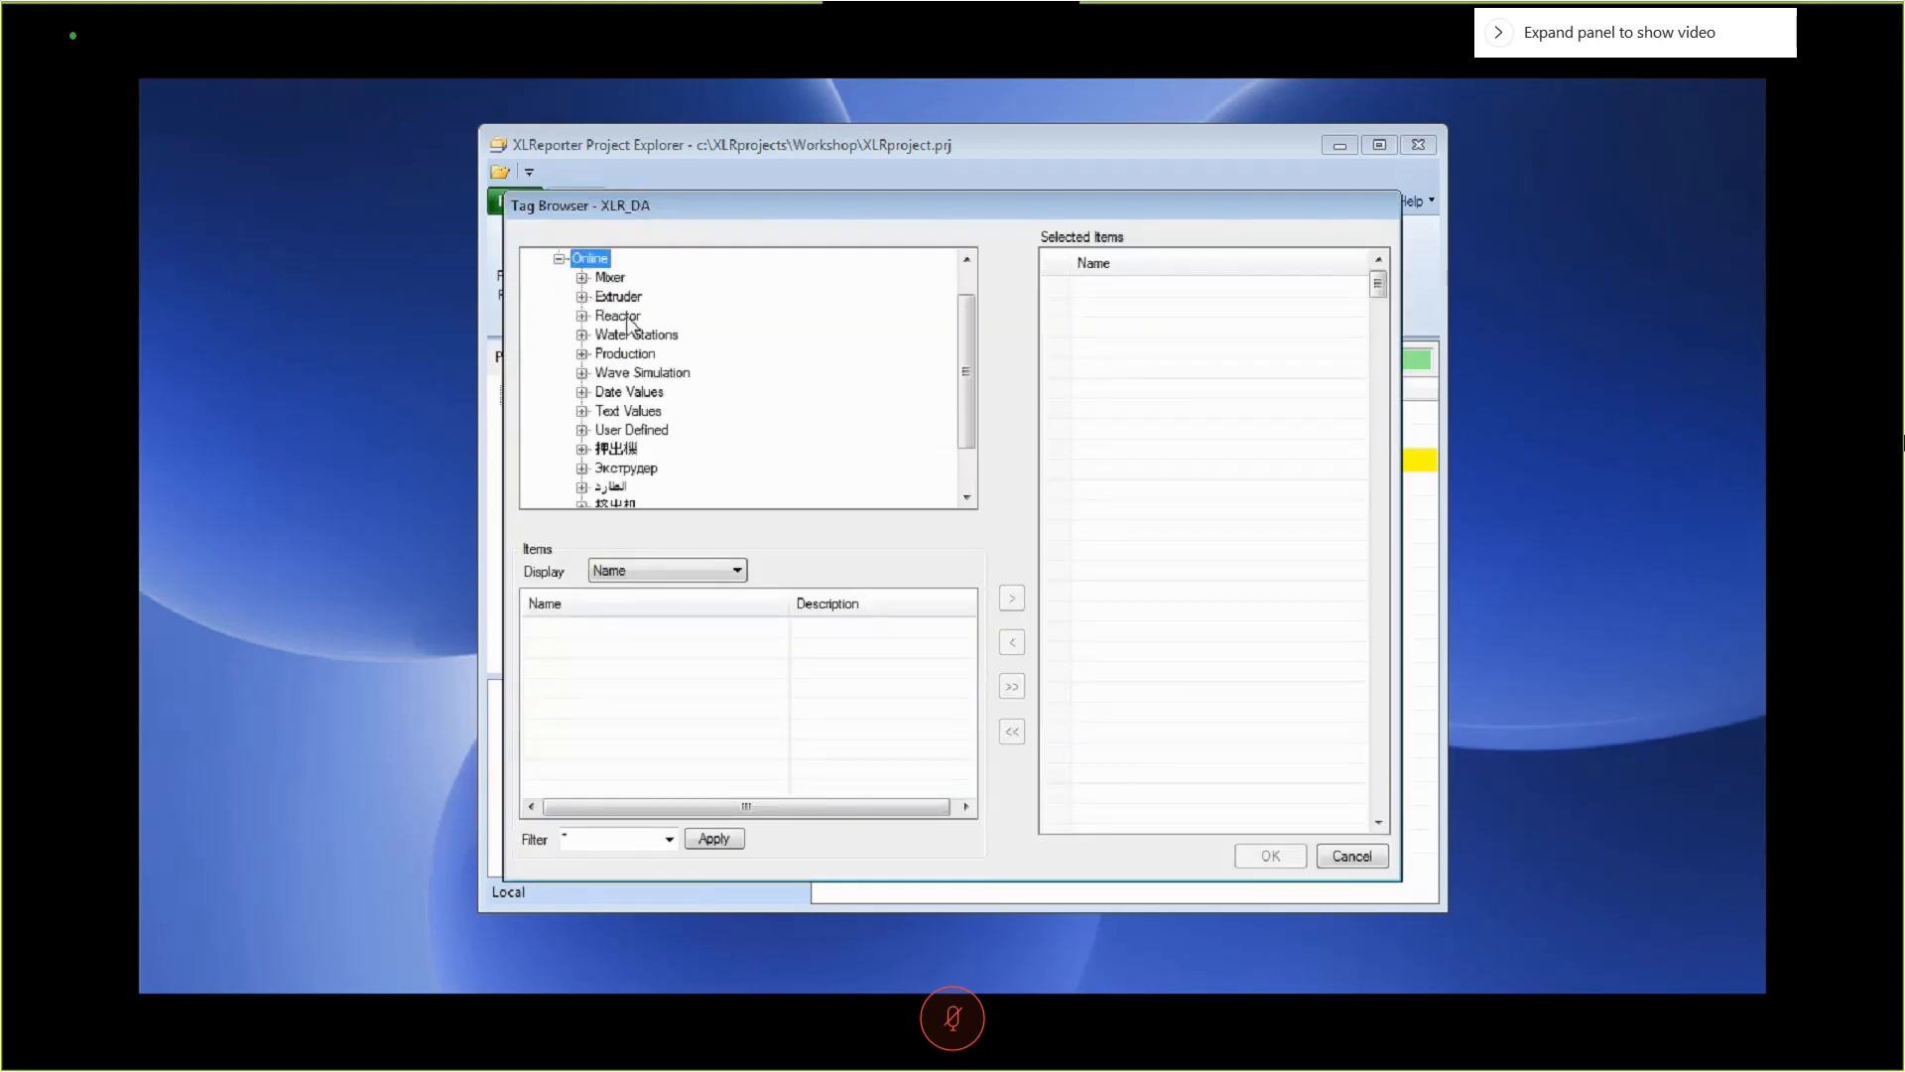
click(609, 277)
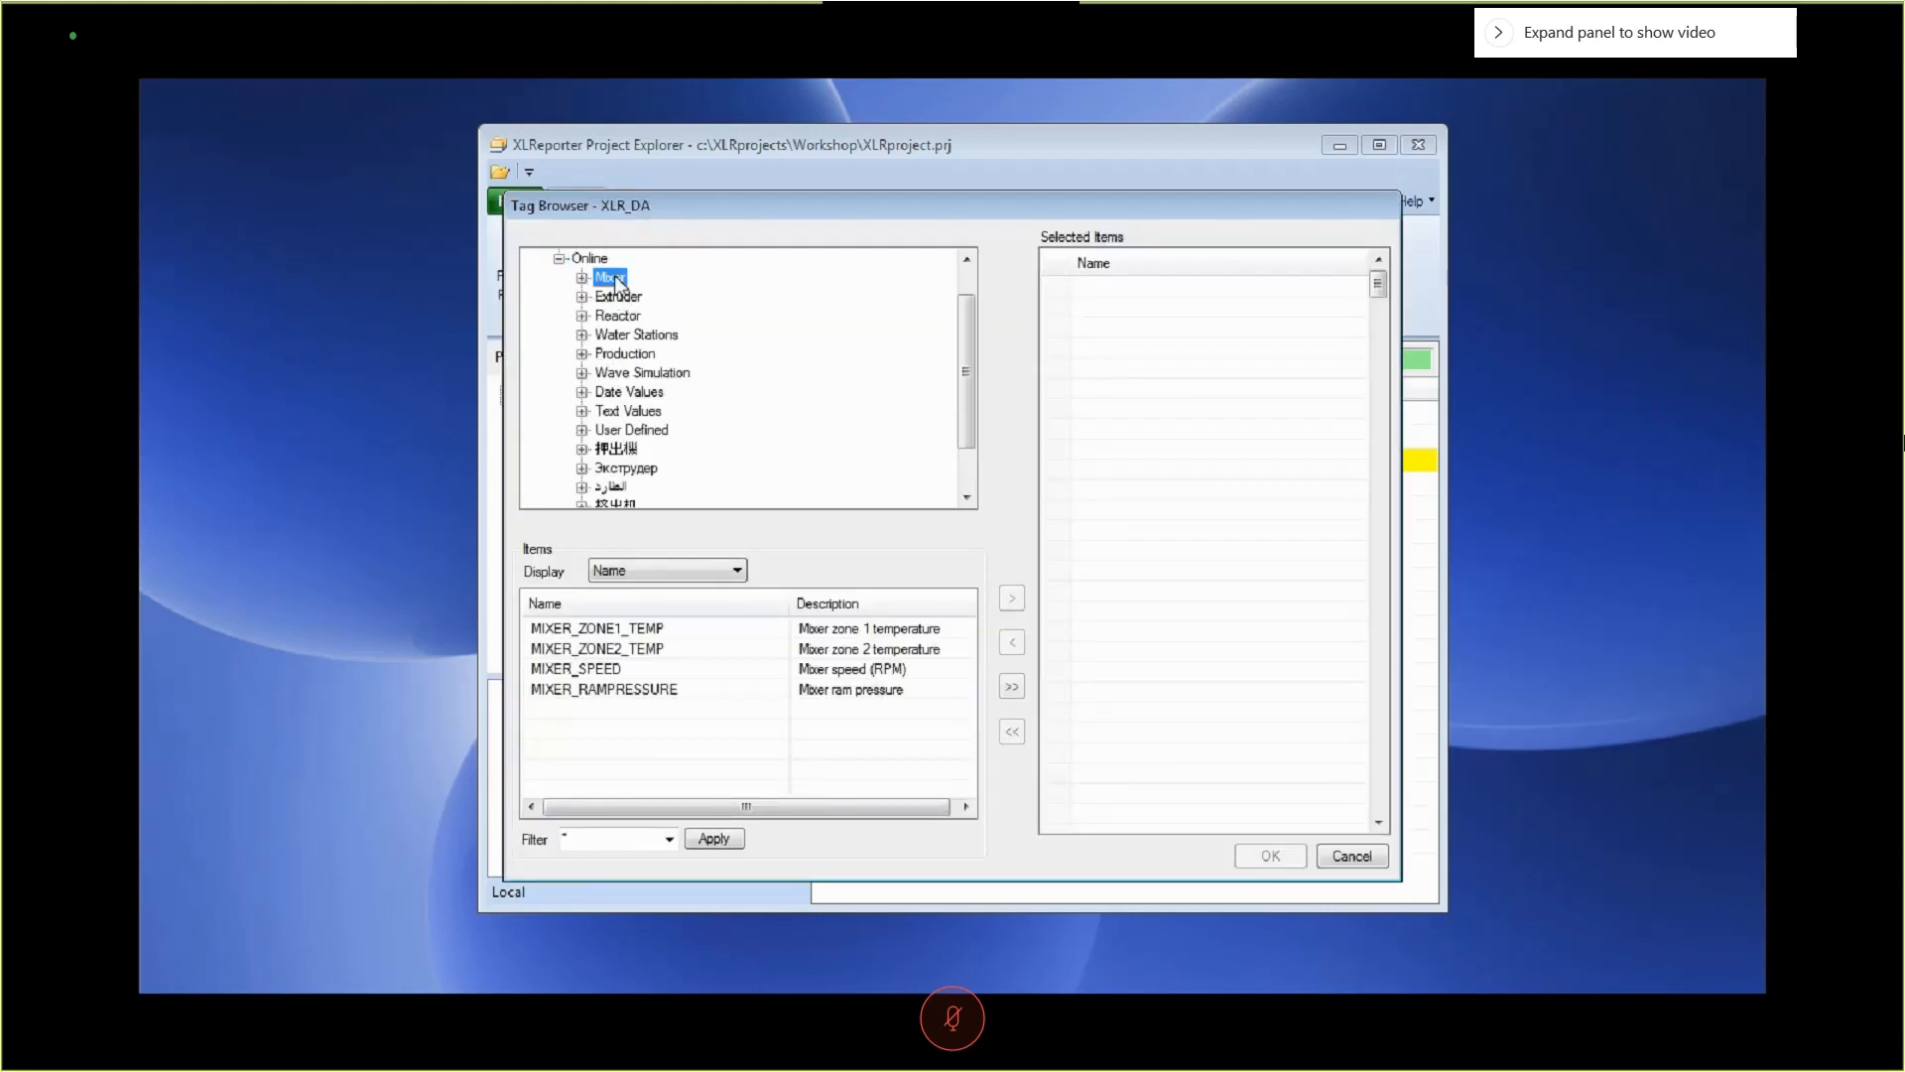
click(1012, 686)
click(616, 448)
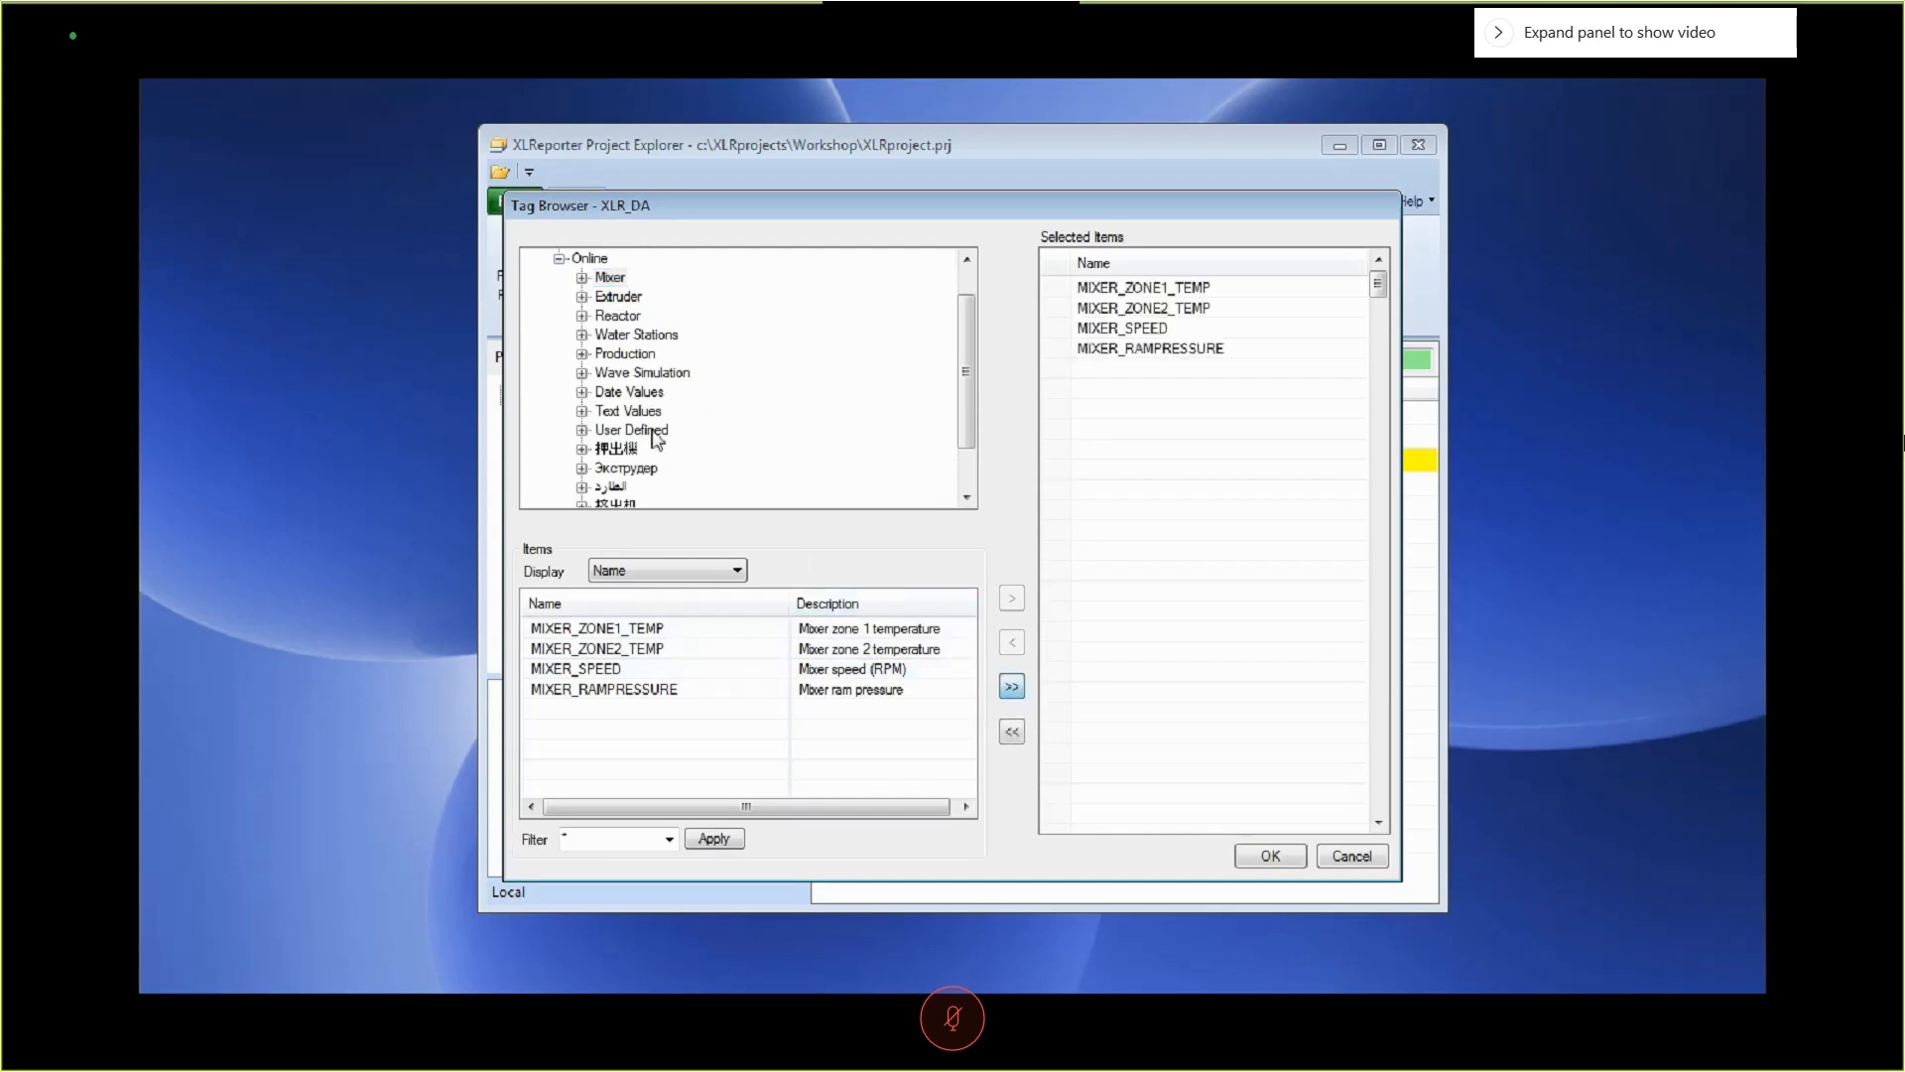
click(1014, 689)
click(618, 296)
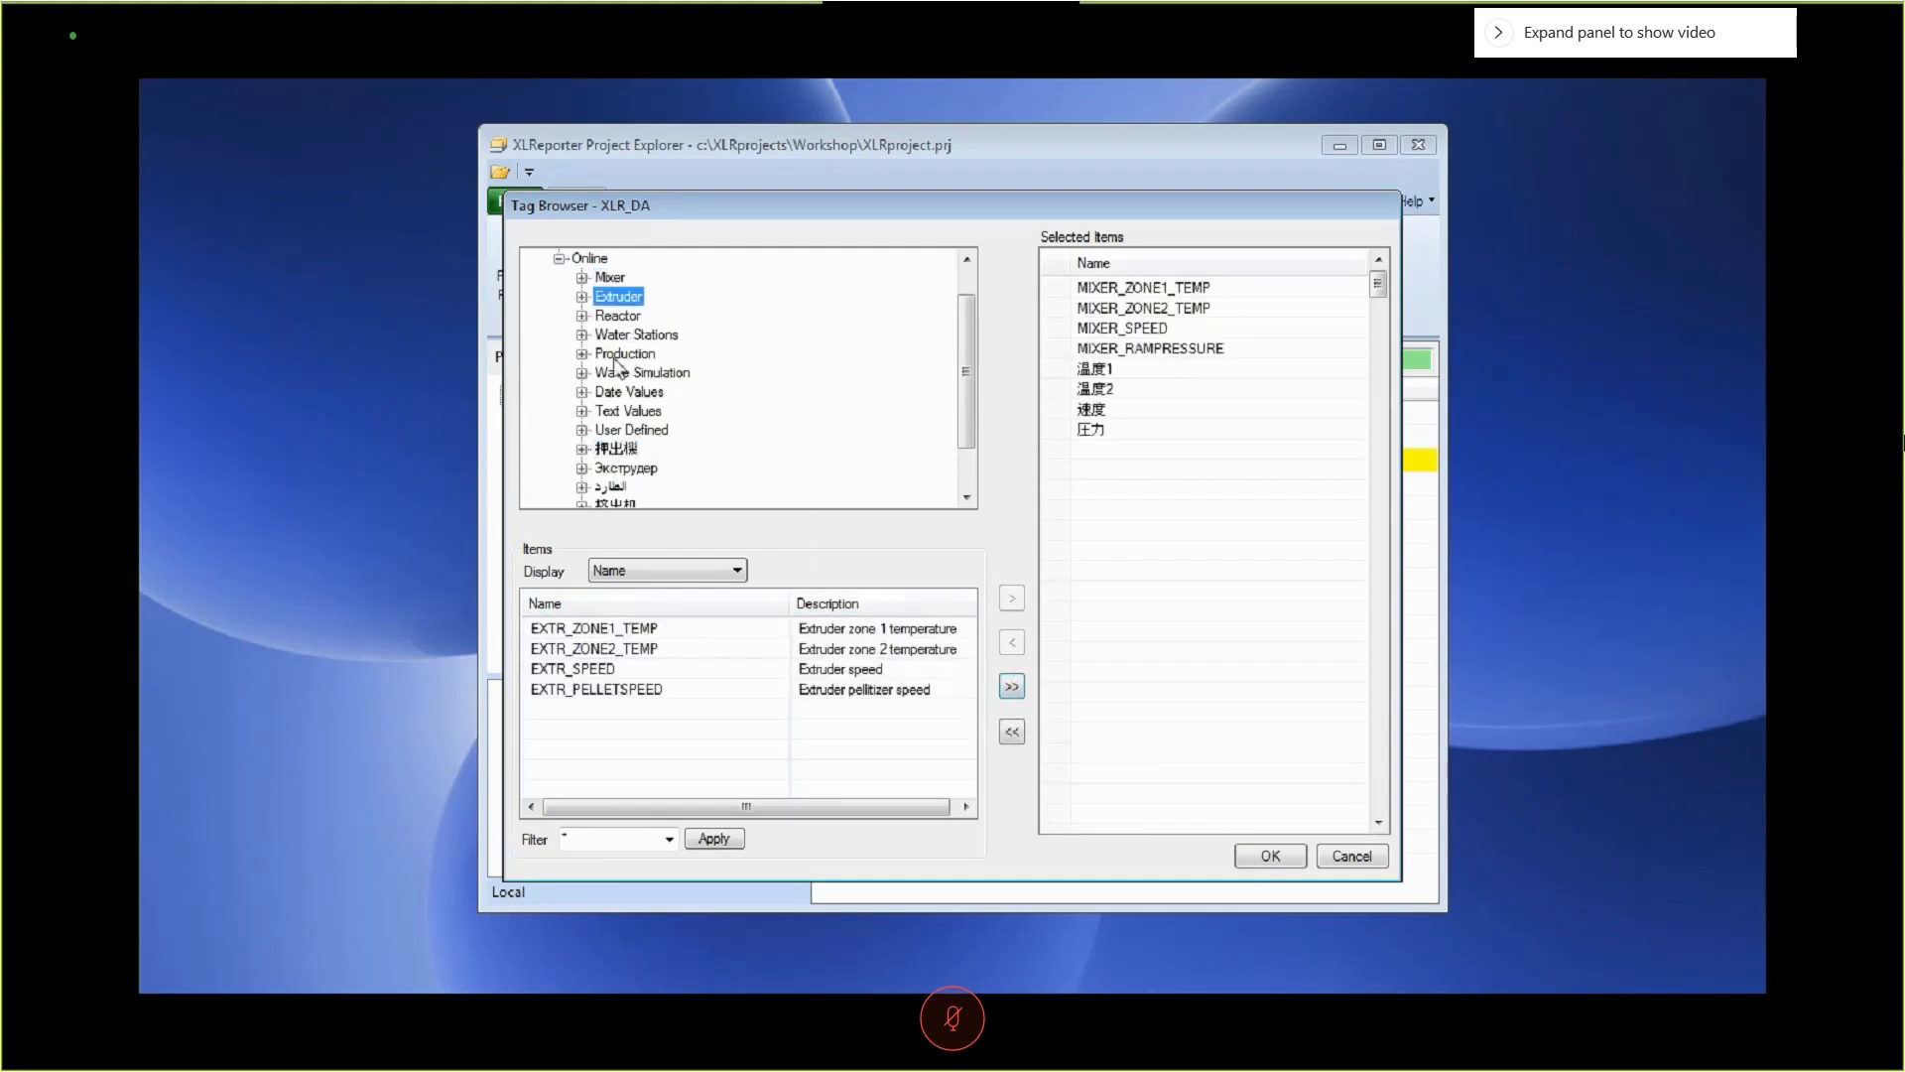
click(1012, 687)
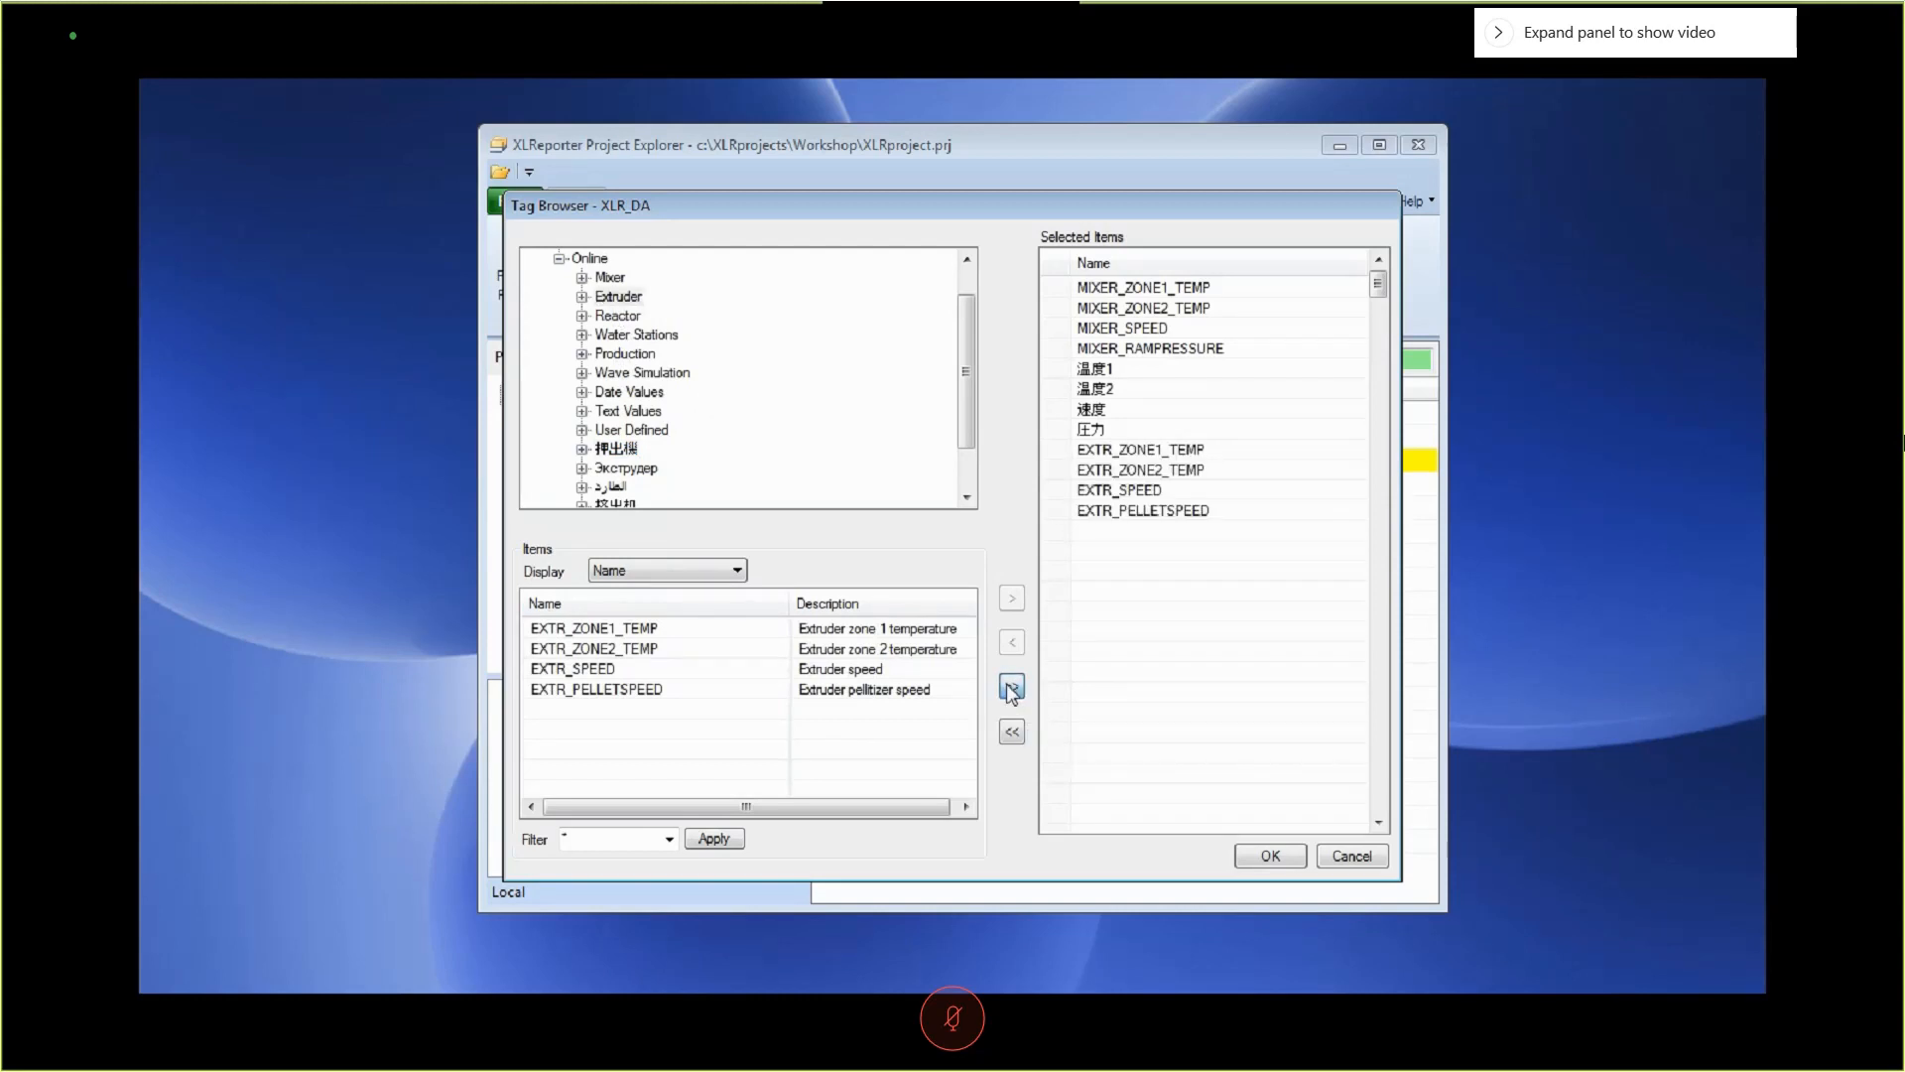
click(1271, 855)
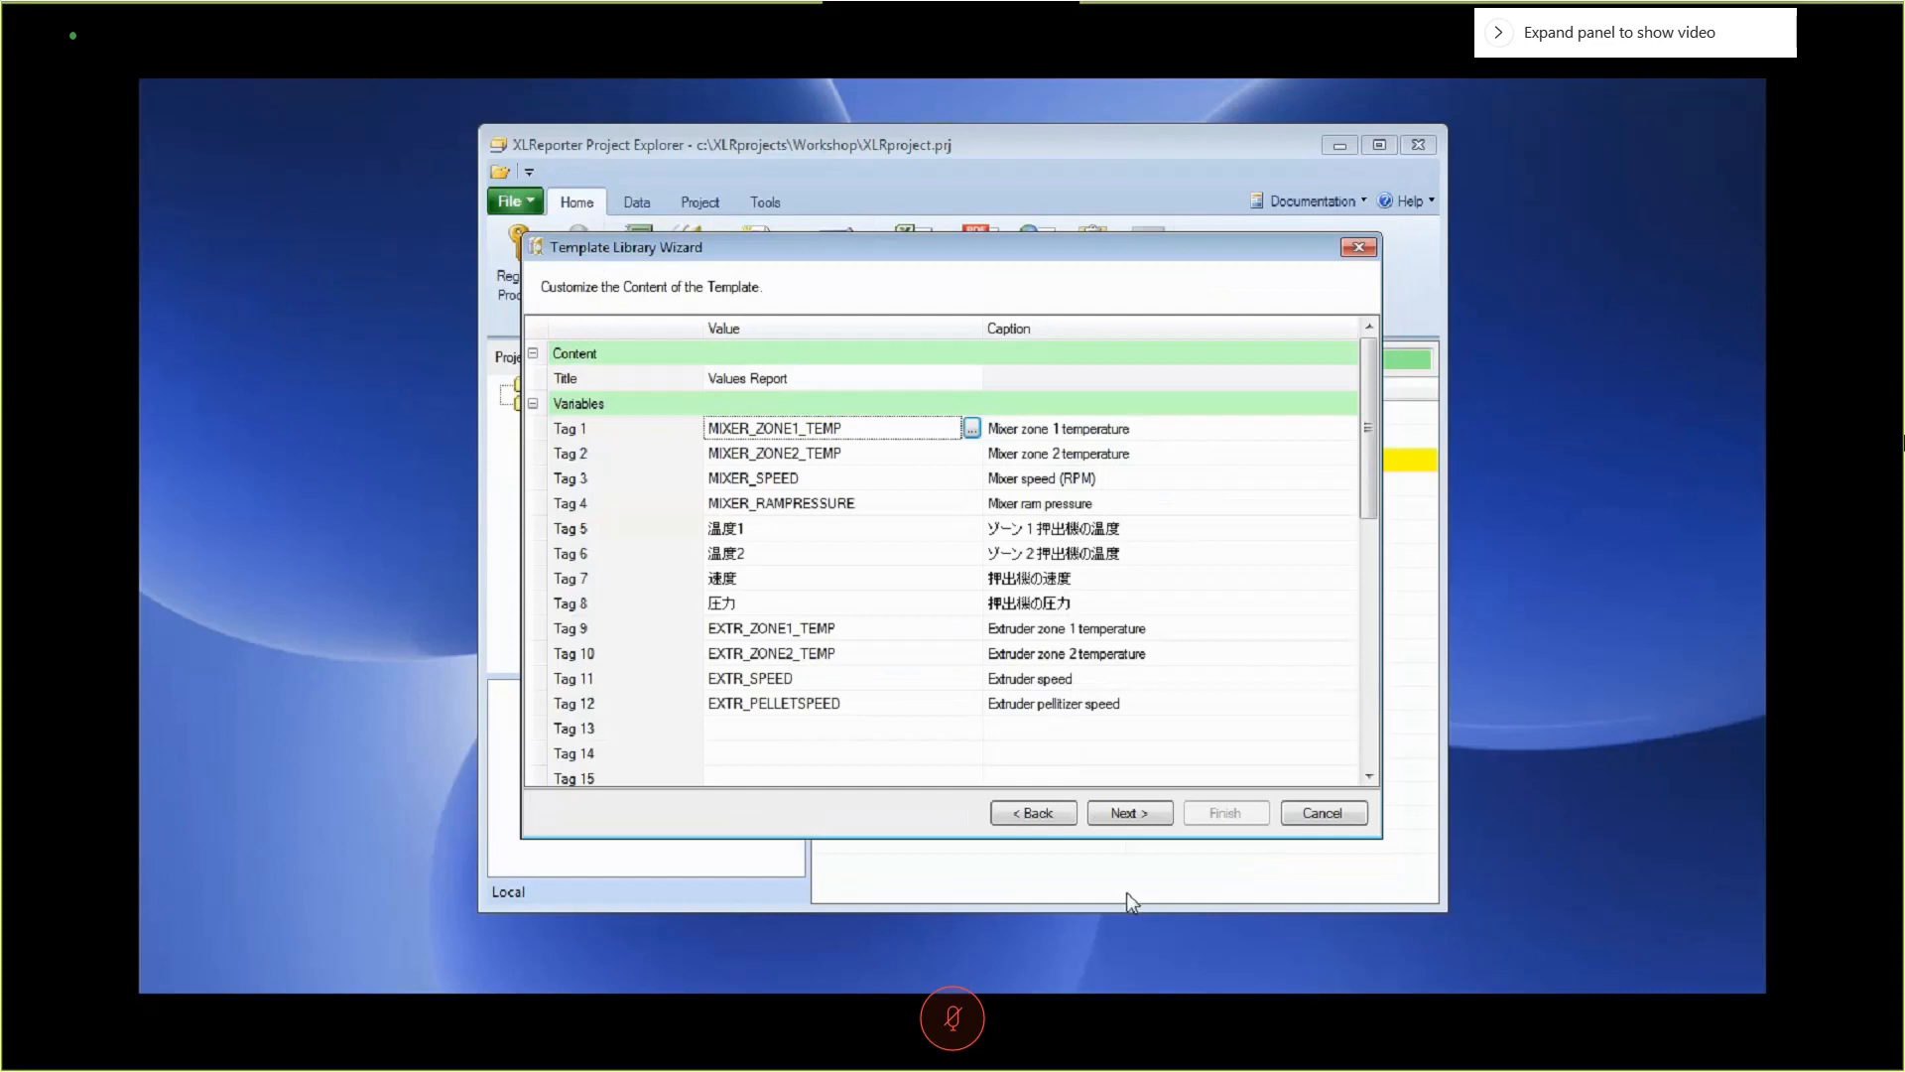
Accept the daily schedule starting at 00:00:00 with a 1-hour interval and monthly collation, and finish the template with default publishing options.
click(1134, 813)
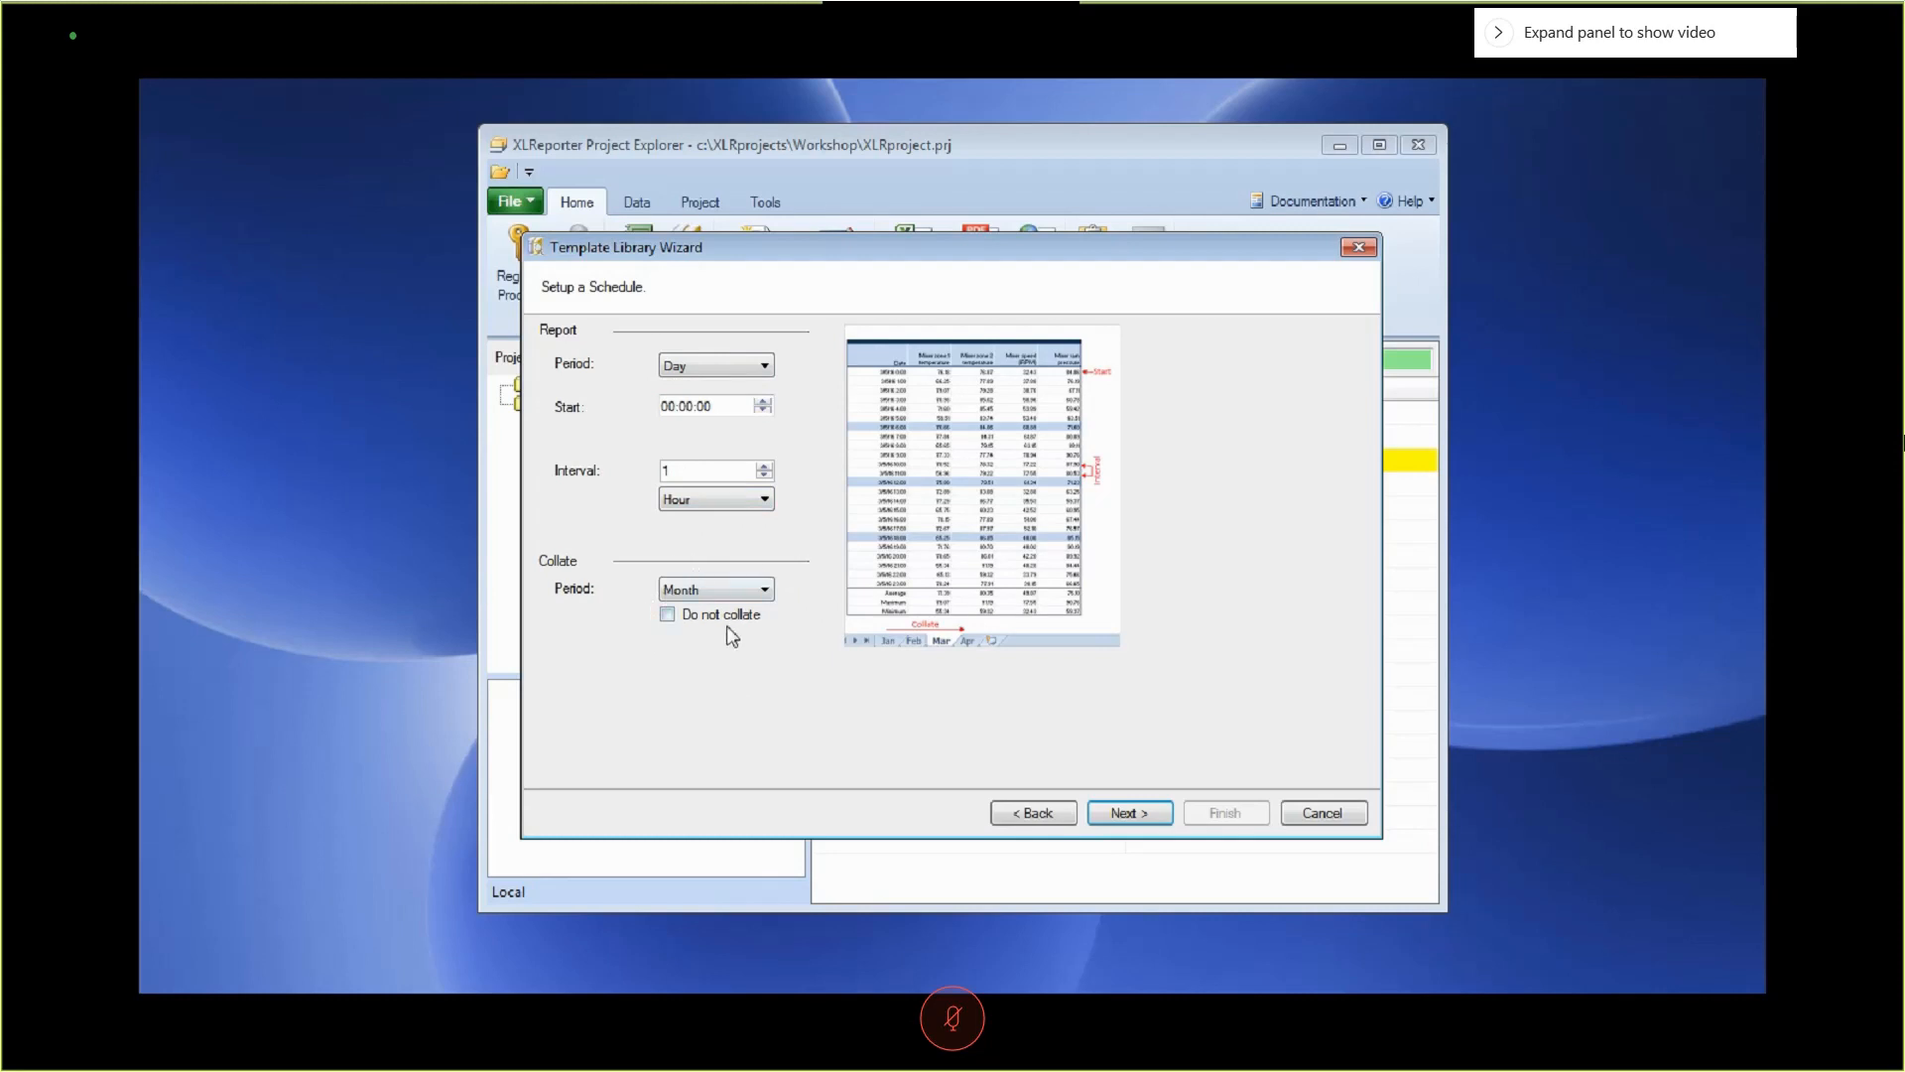
click(1129, 814)
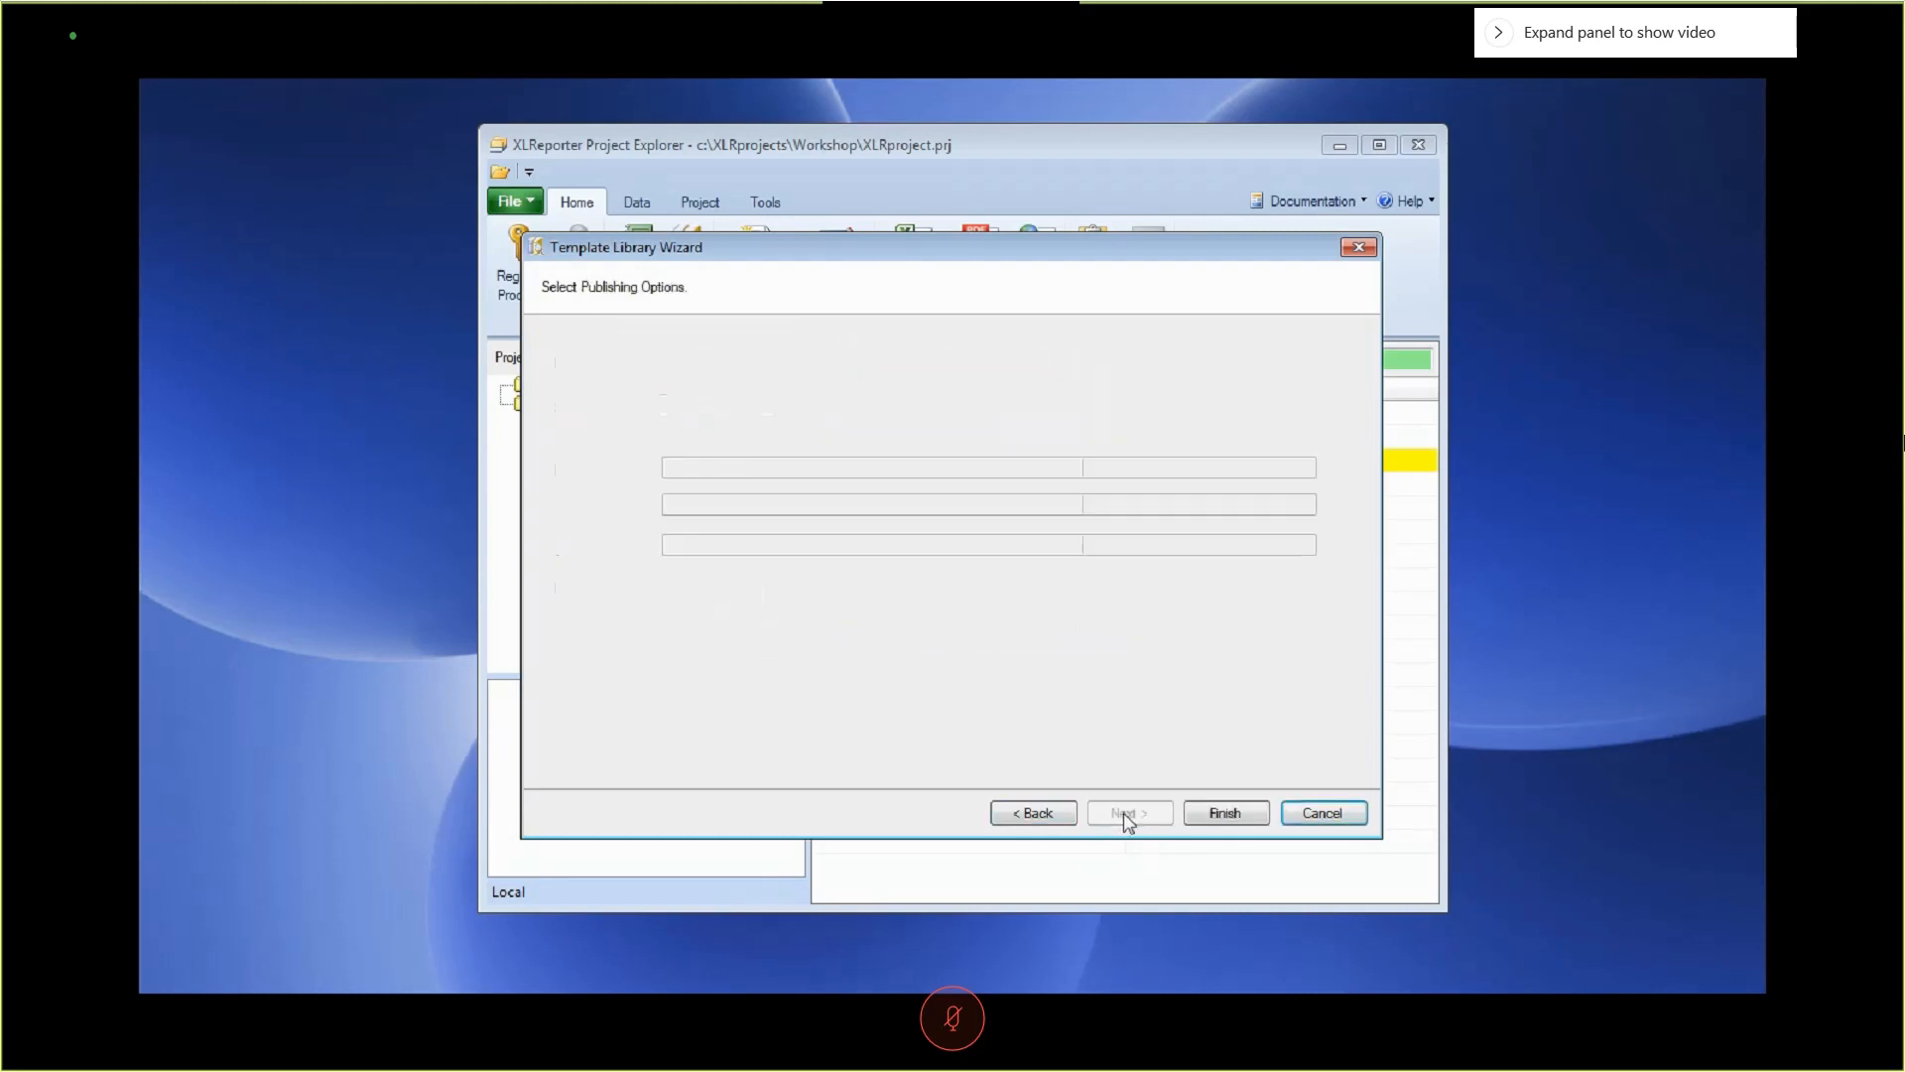
click(1212, 812)
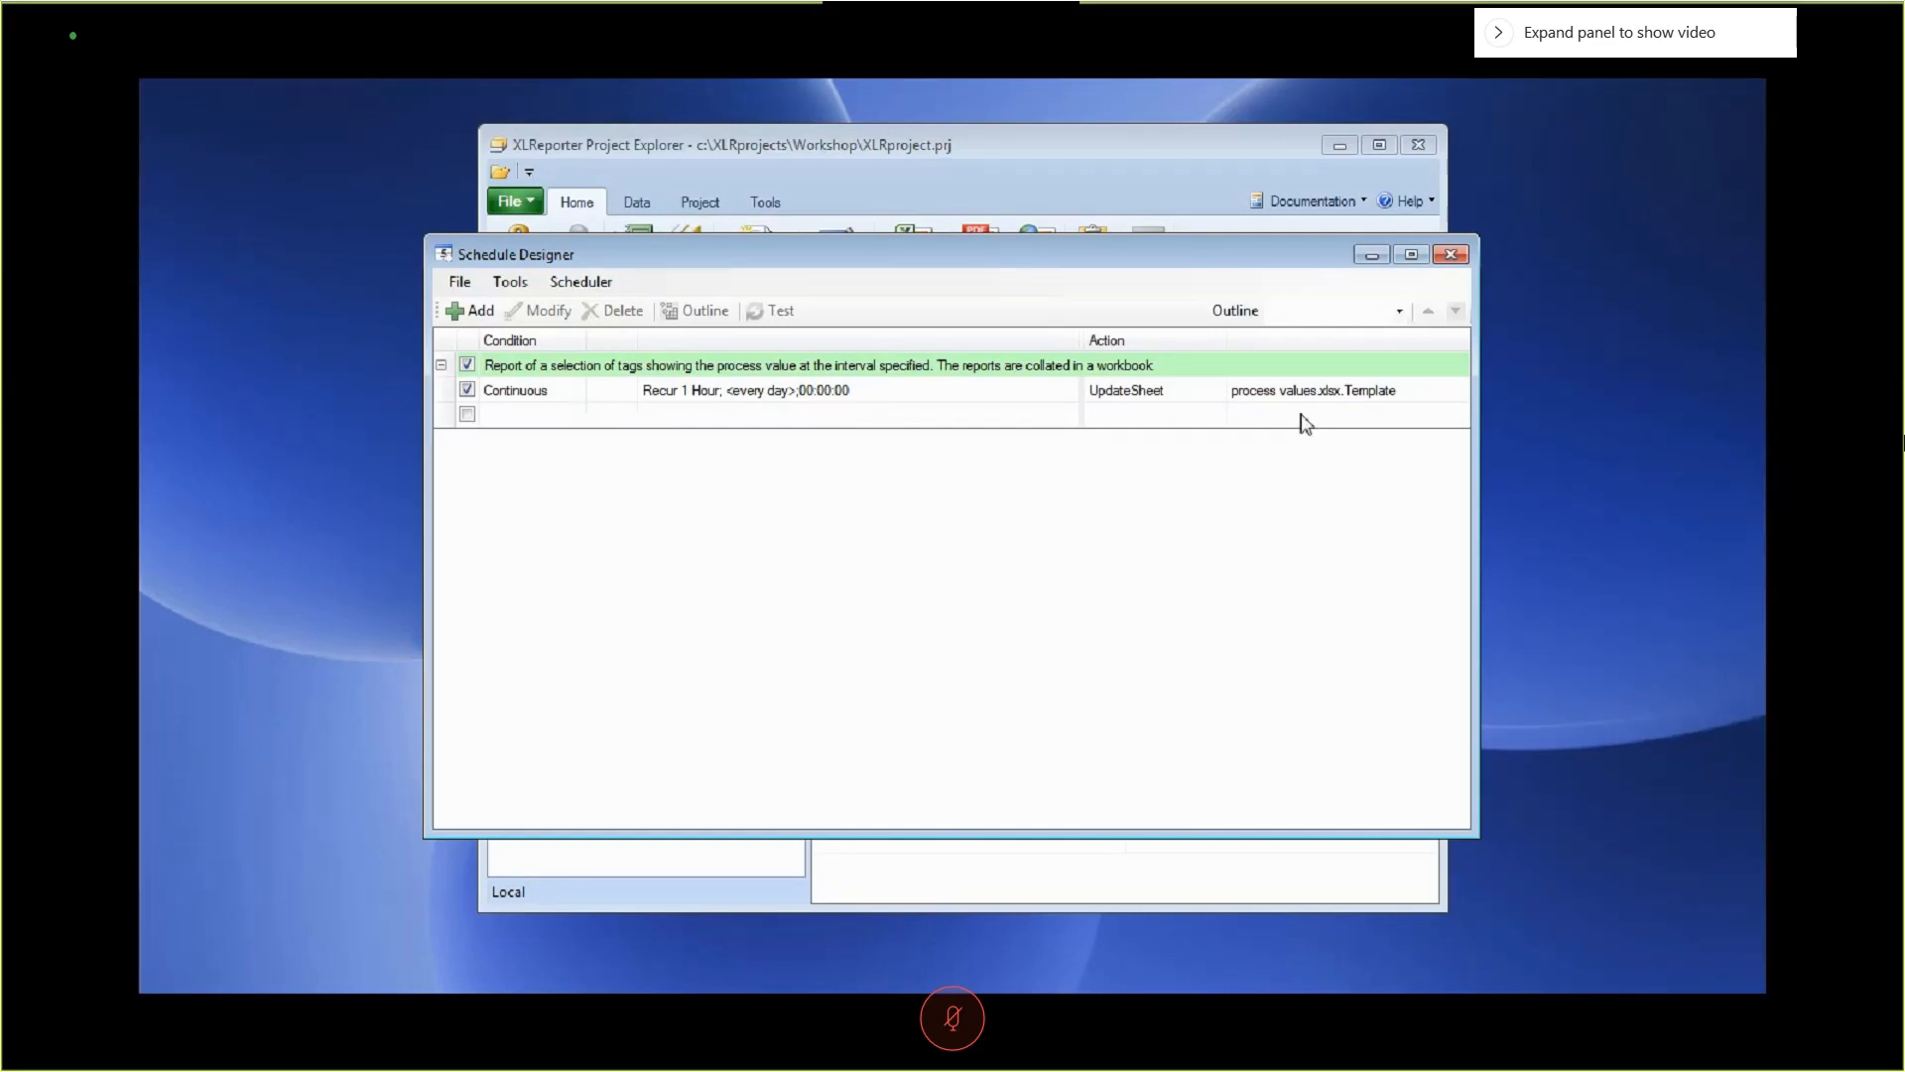
Open the process values report template from the Project Explorer in Template Studio.
drag(1016, 259, 1101, 496)
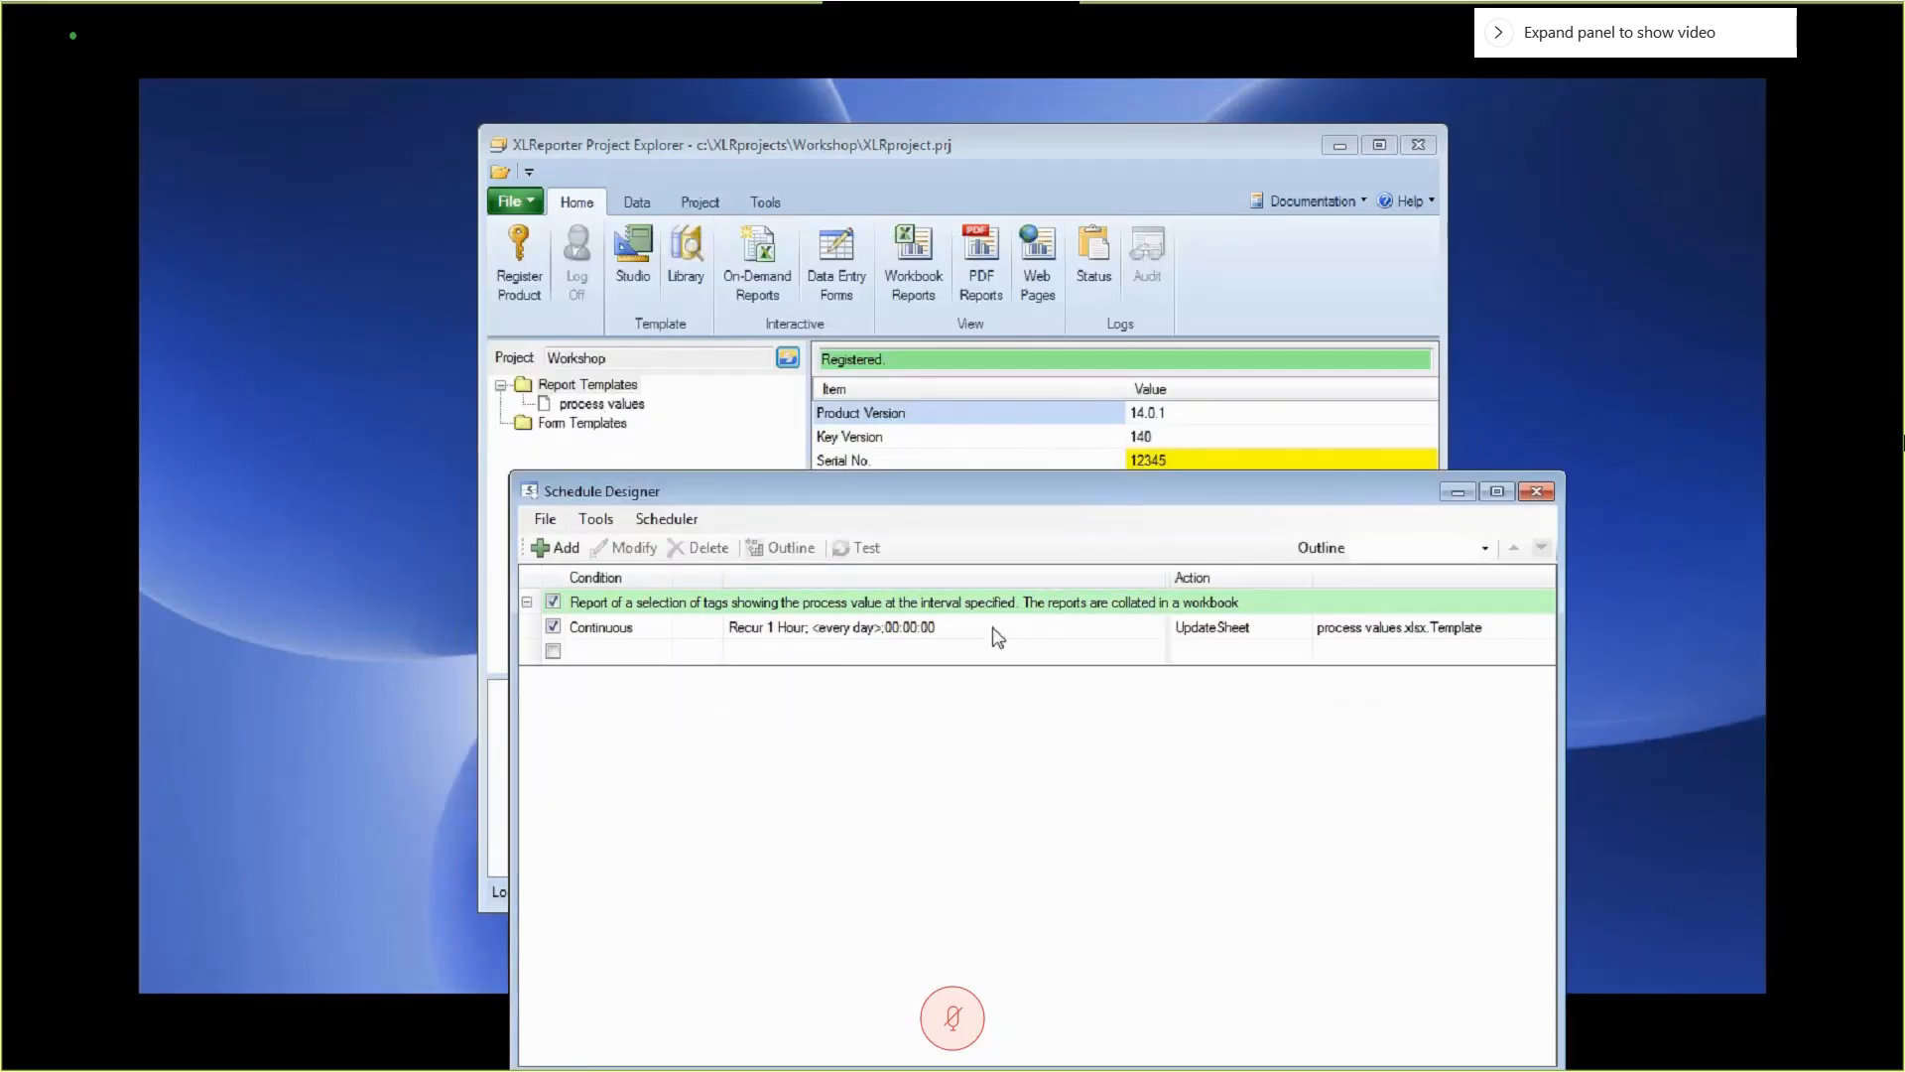
drag(983, 490, 905, 450)
click(933, 144)
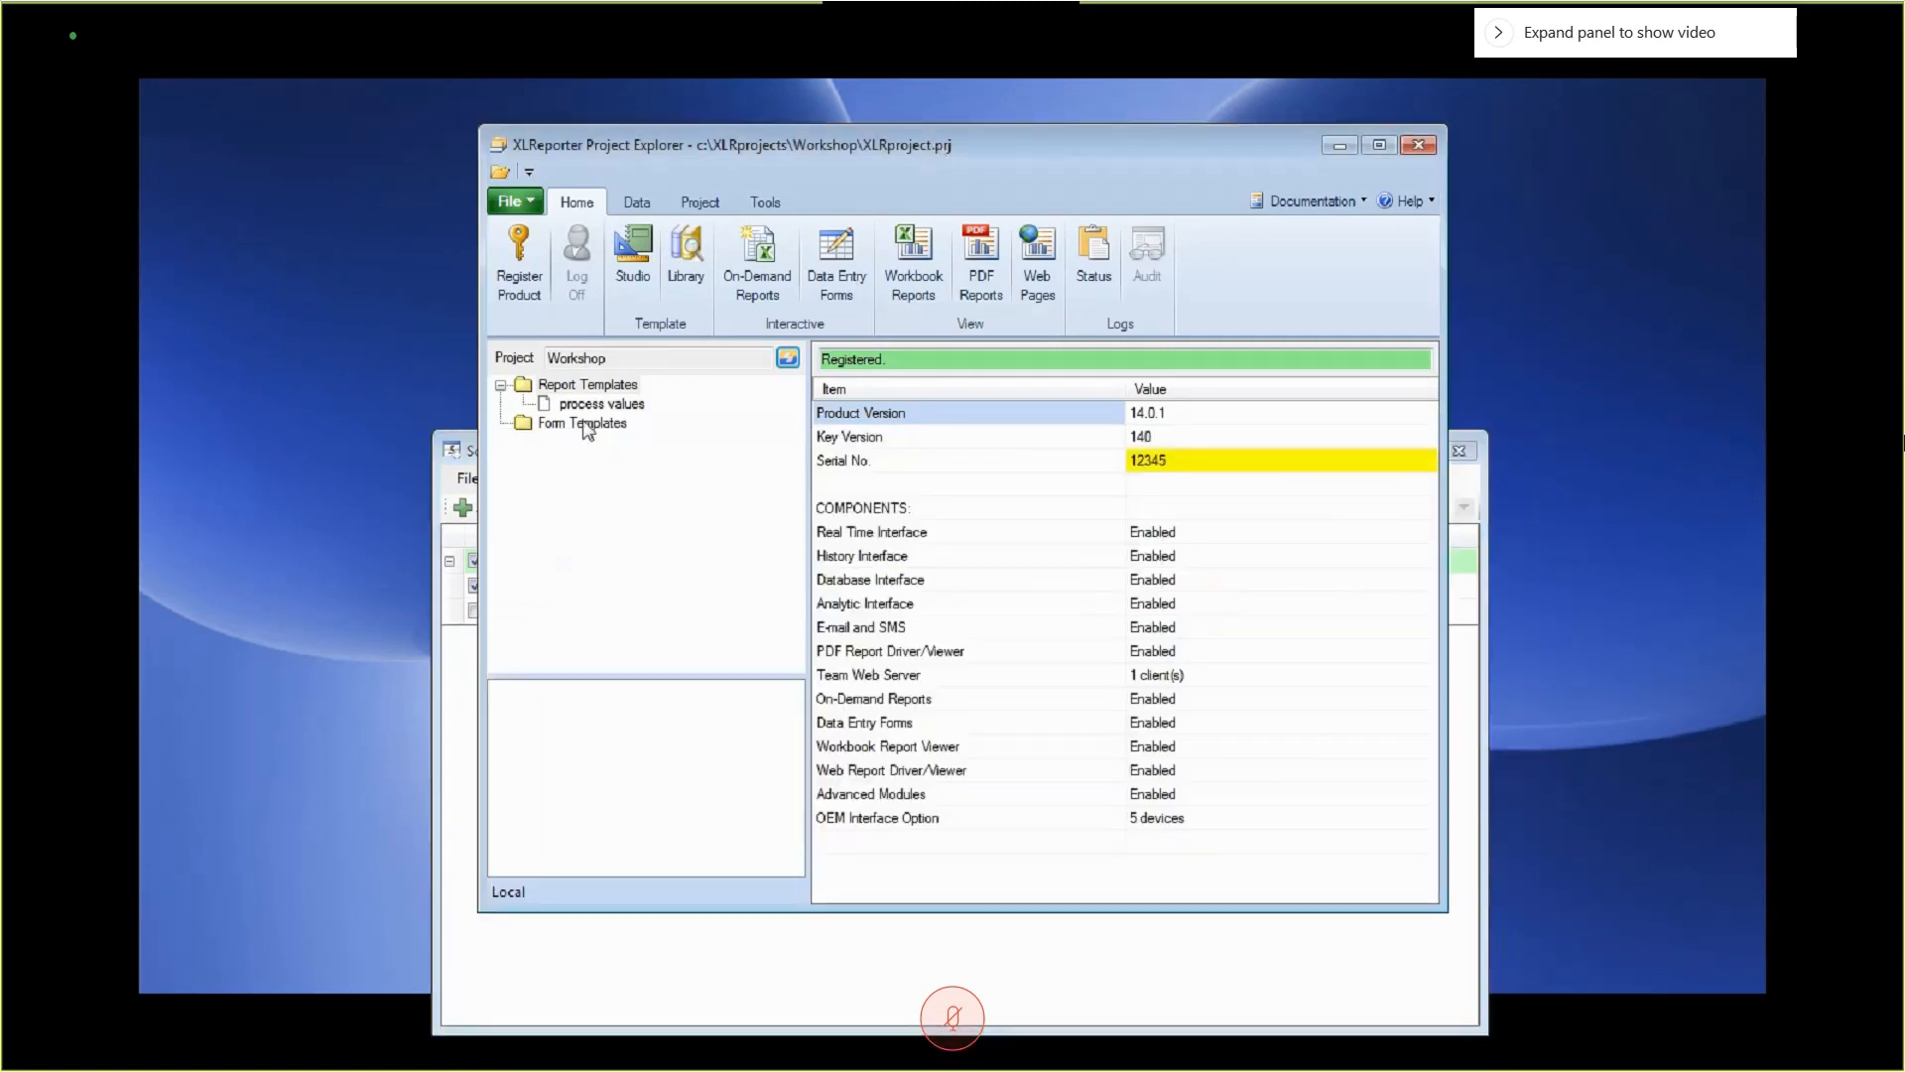
click(610, 405)
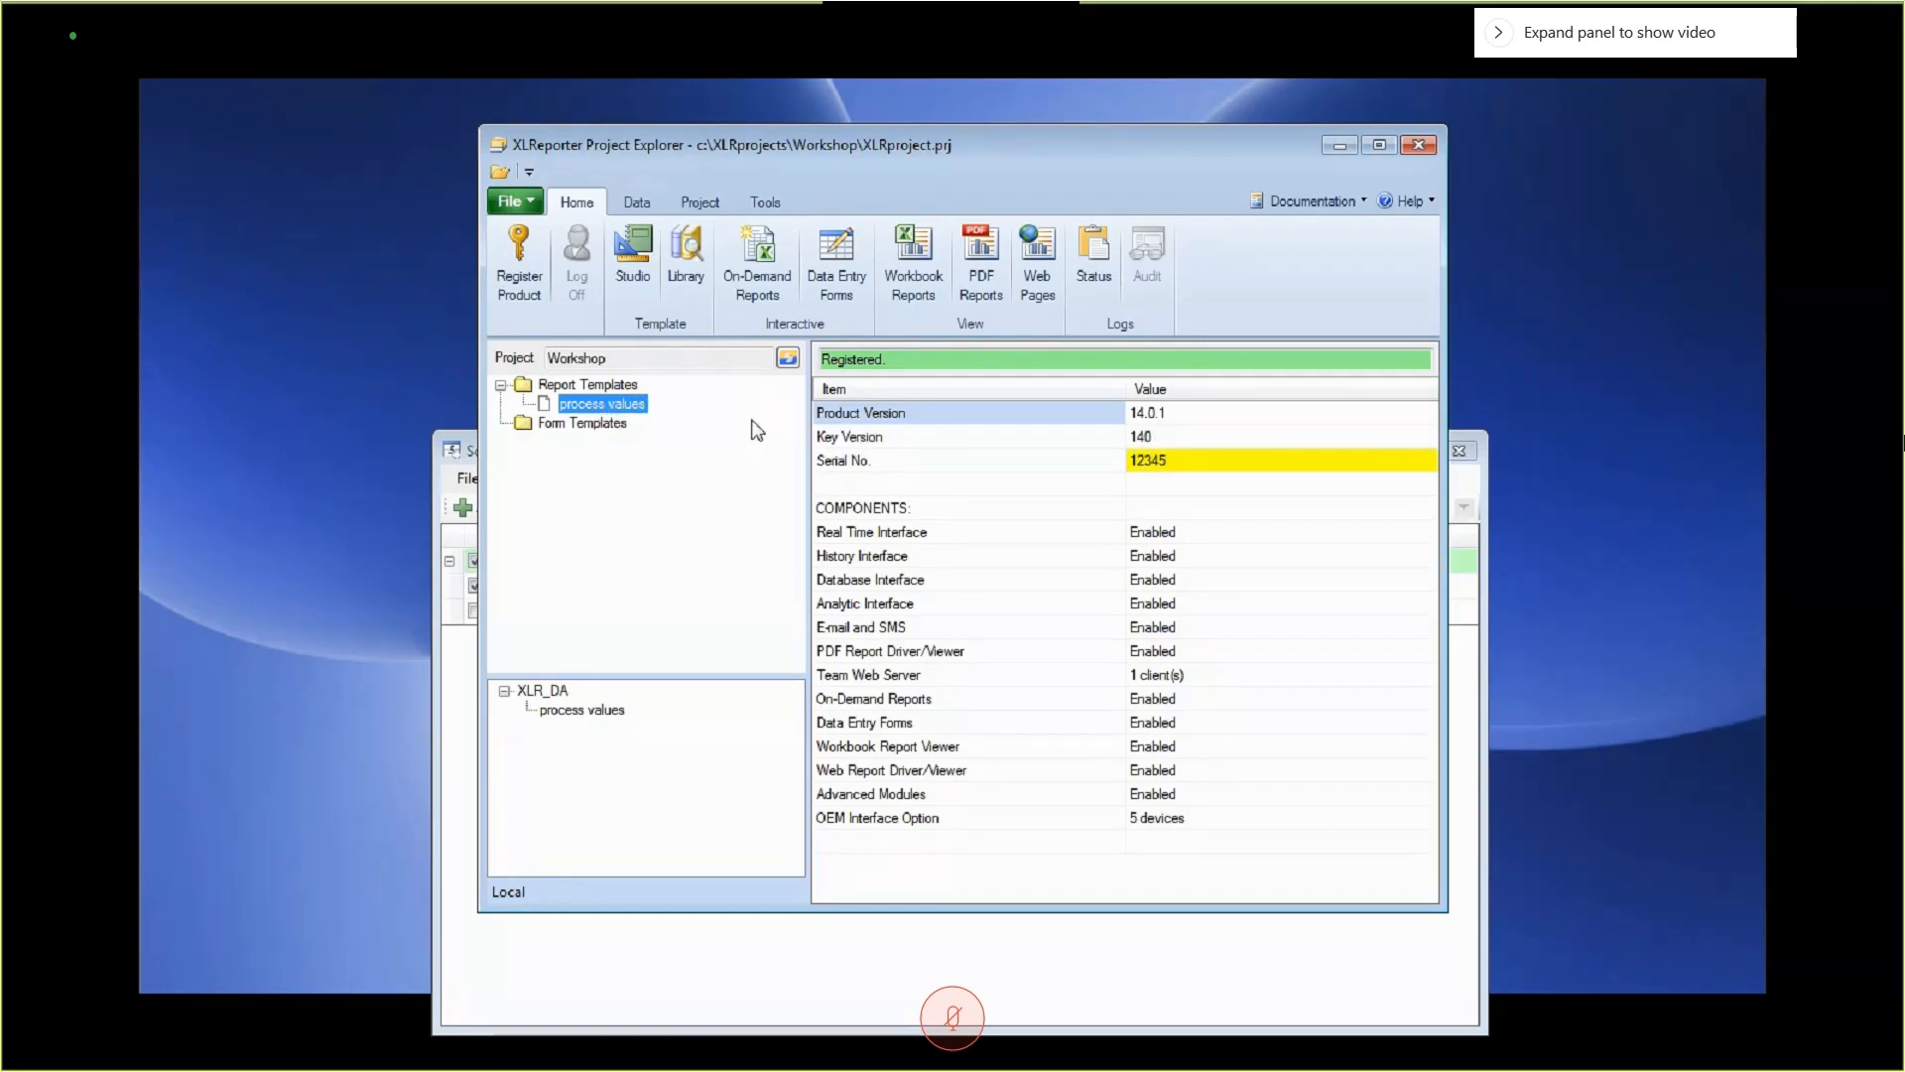
drag(1904, 159, 709, 103)
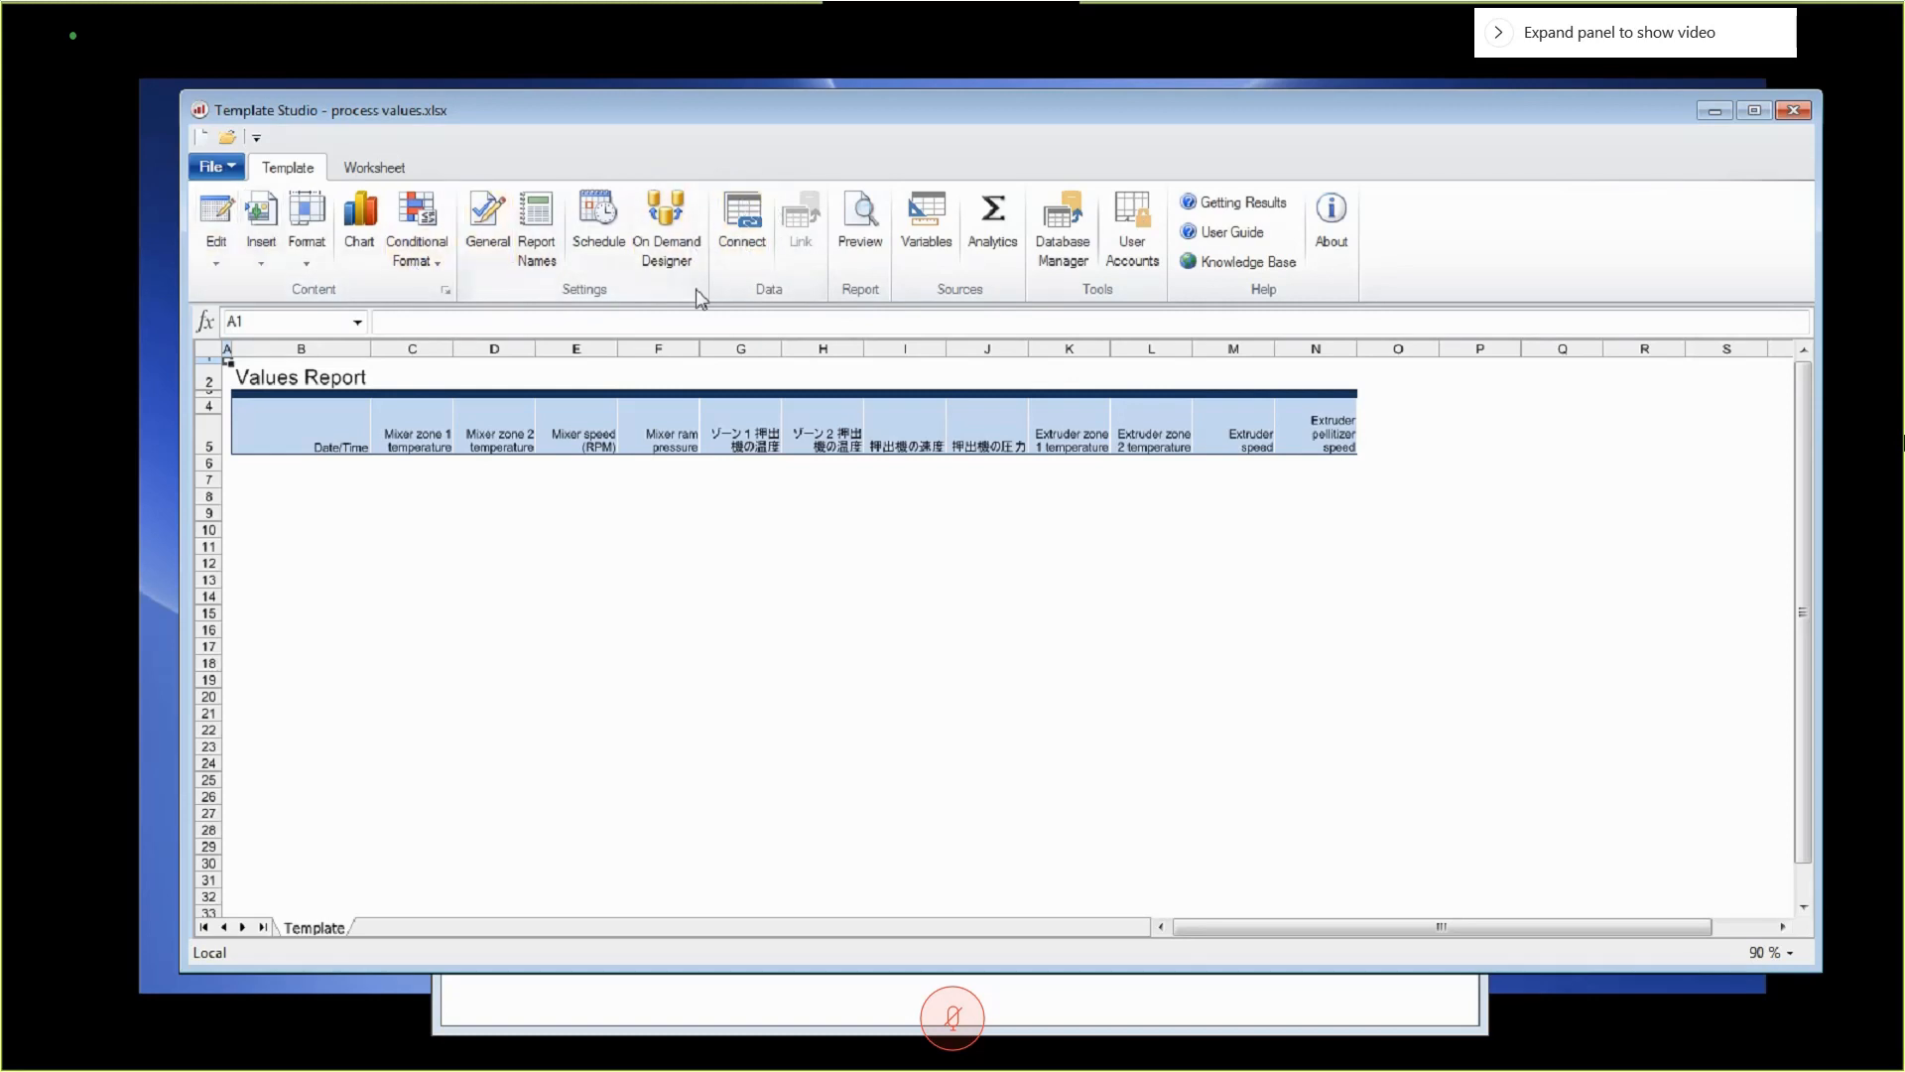
Show the template's data connections and select the XLR_DA connection that places process values at $B$6.
click(731, 226)
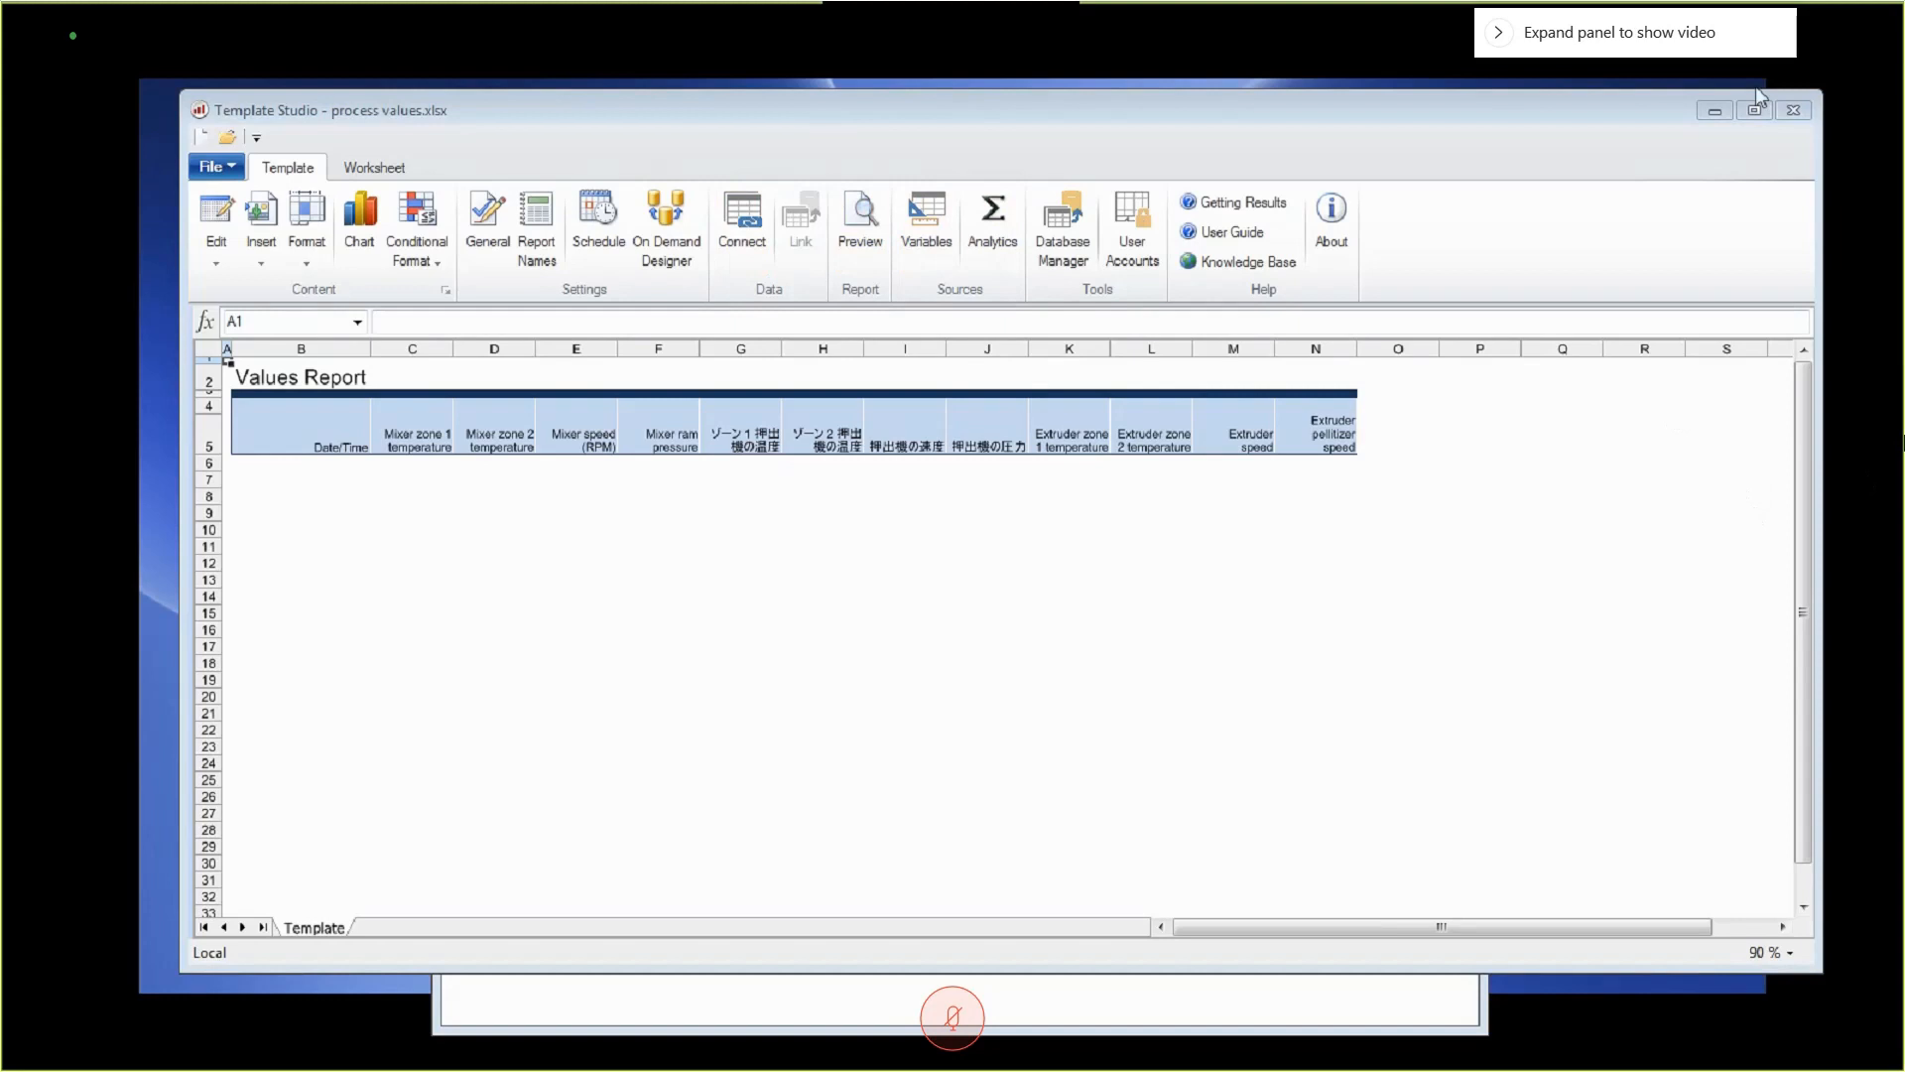
drag(1545, 119, 1418, 111)
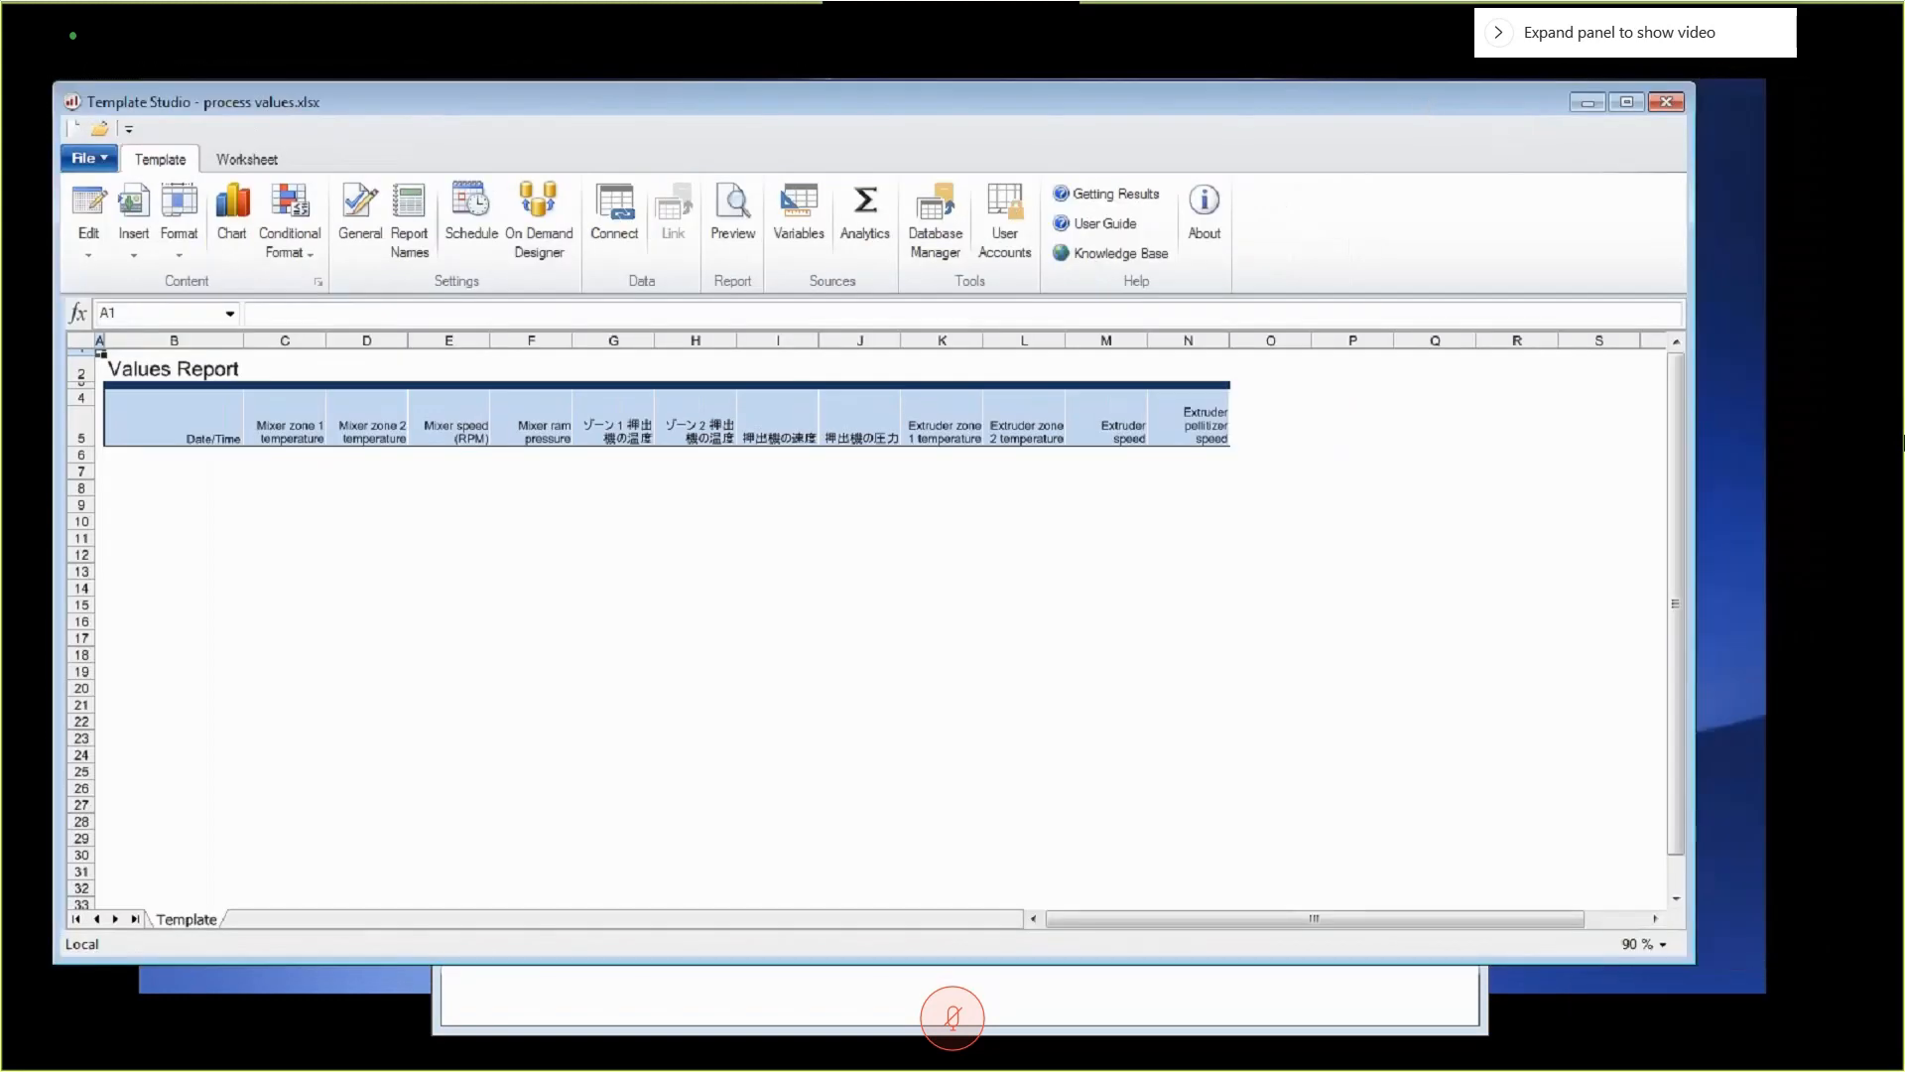
drag(1904, 195, 1499, 203)
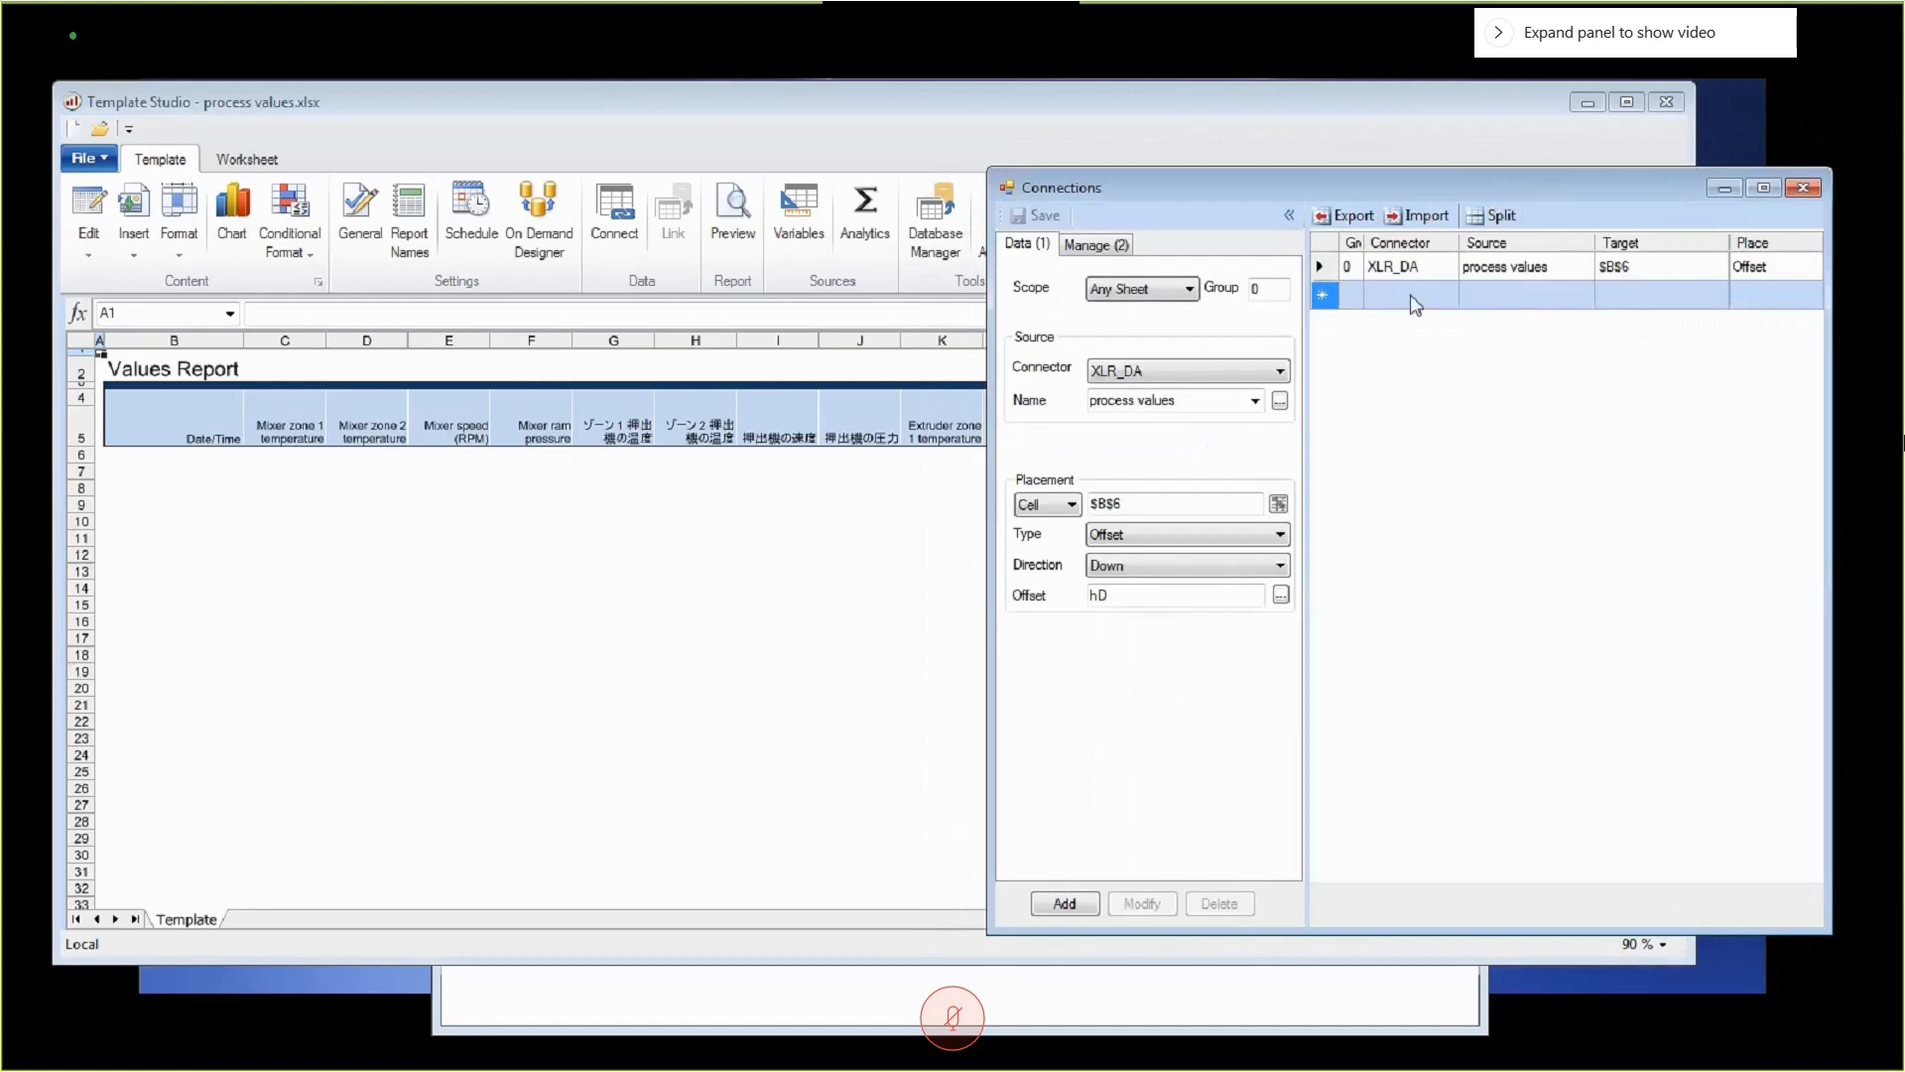
click(1390, 276)
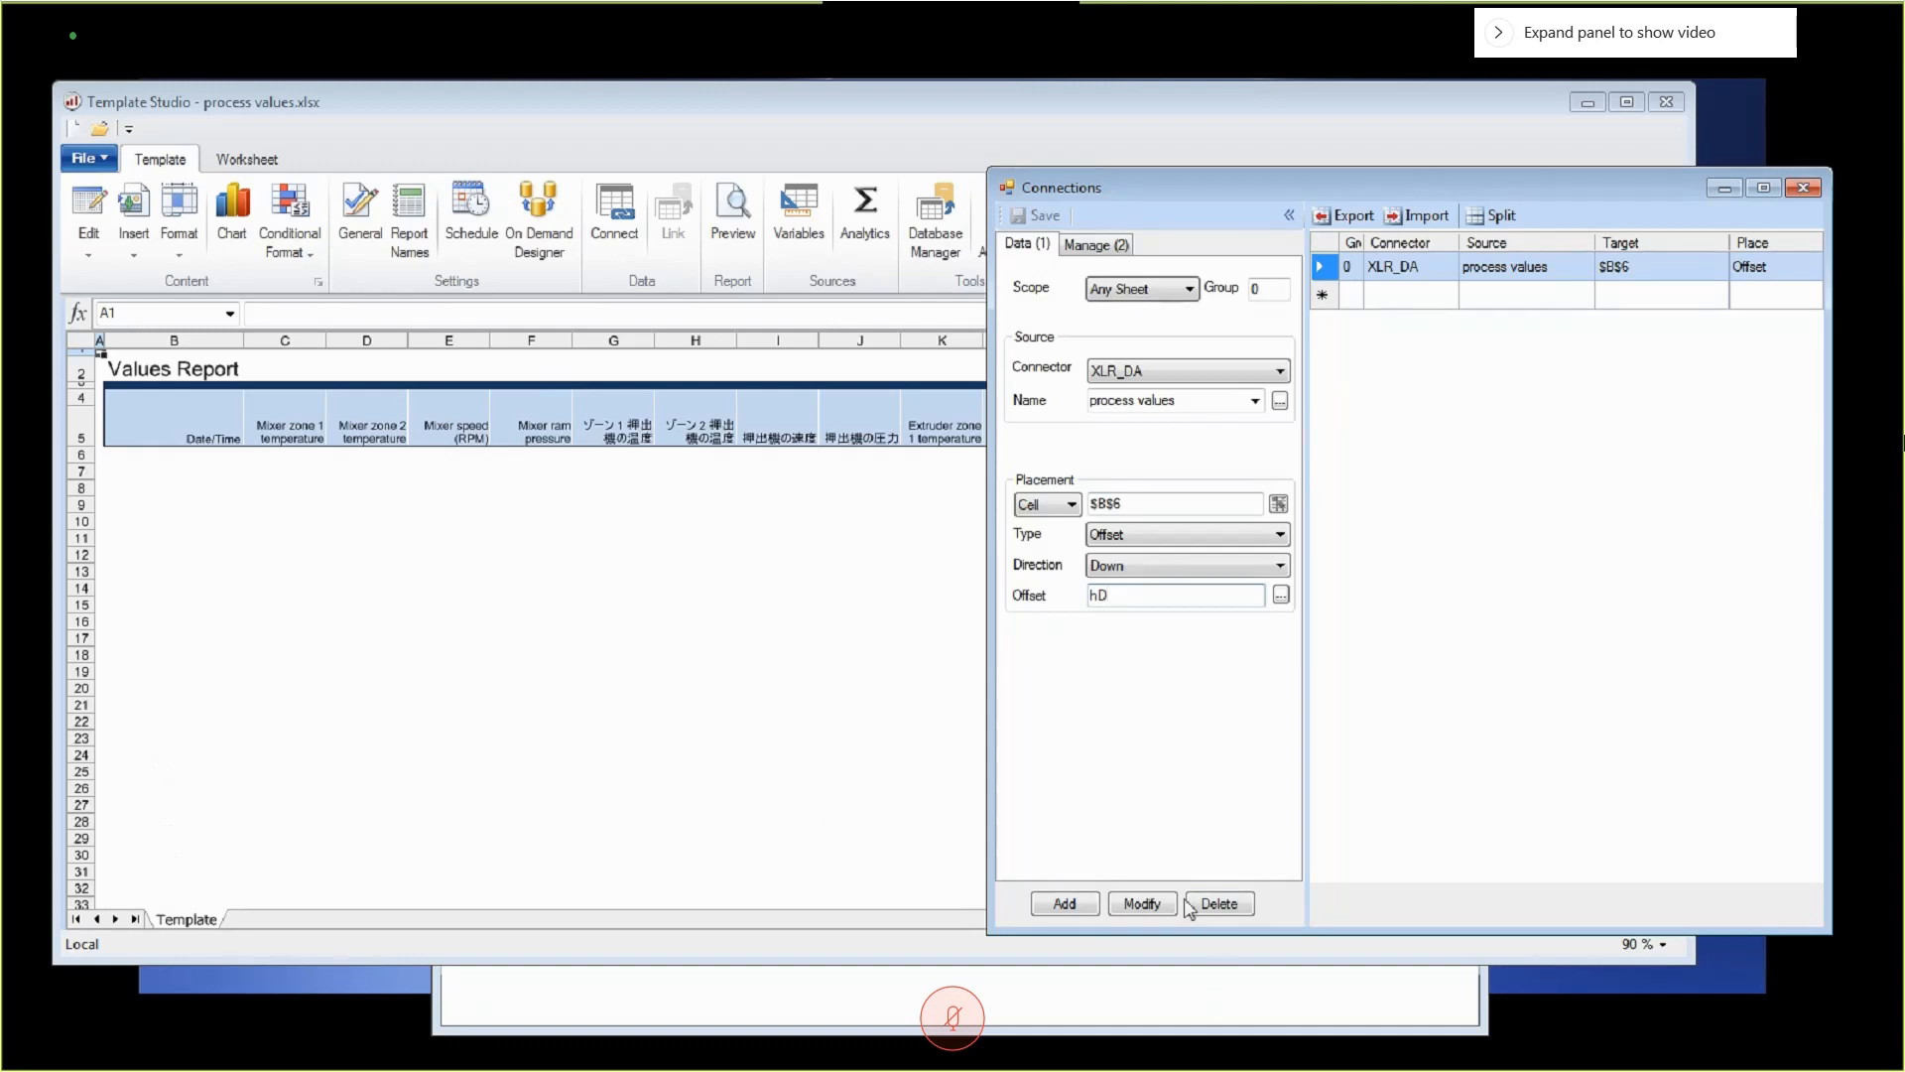
Inspect the columns of the XLR_DA process values group, preview its real-time data, and close the connections.
double_click(1391, 268)
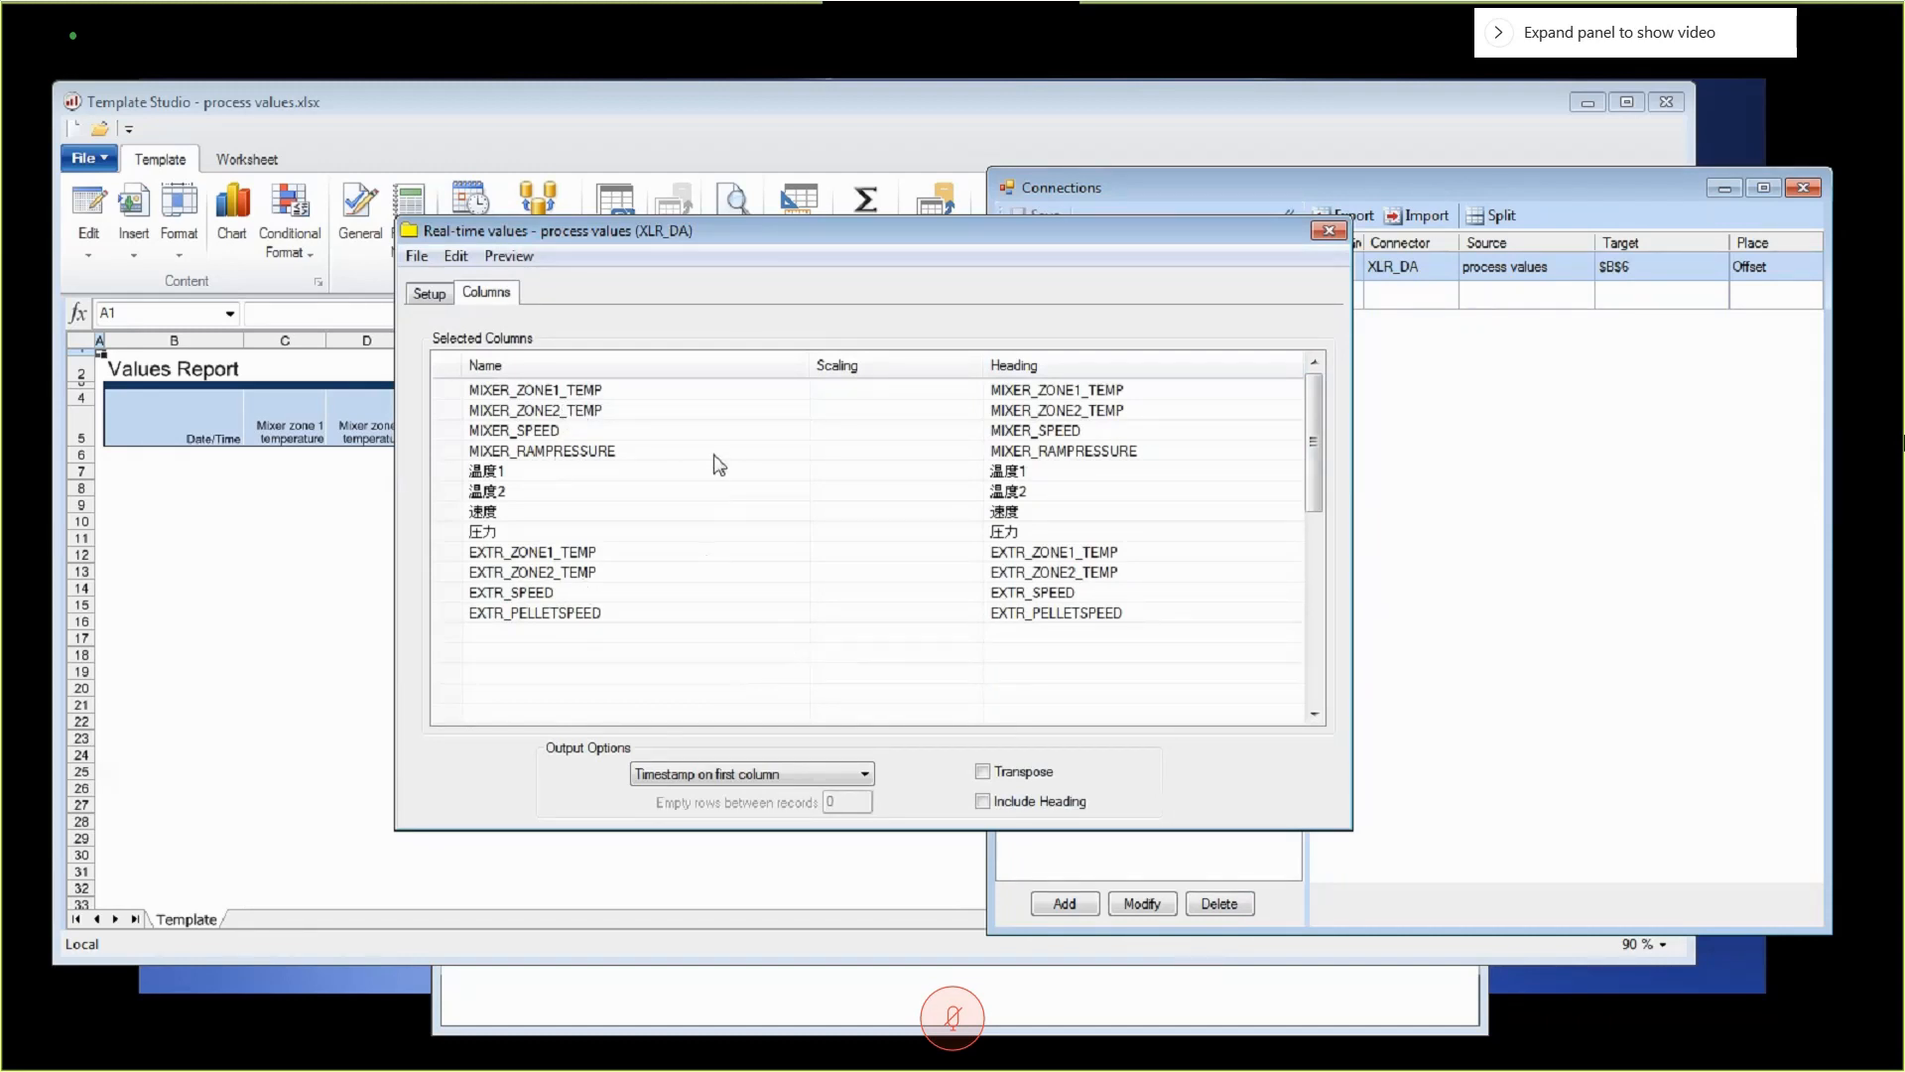
drag(788, 226, 1101, 281)
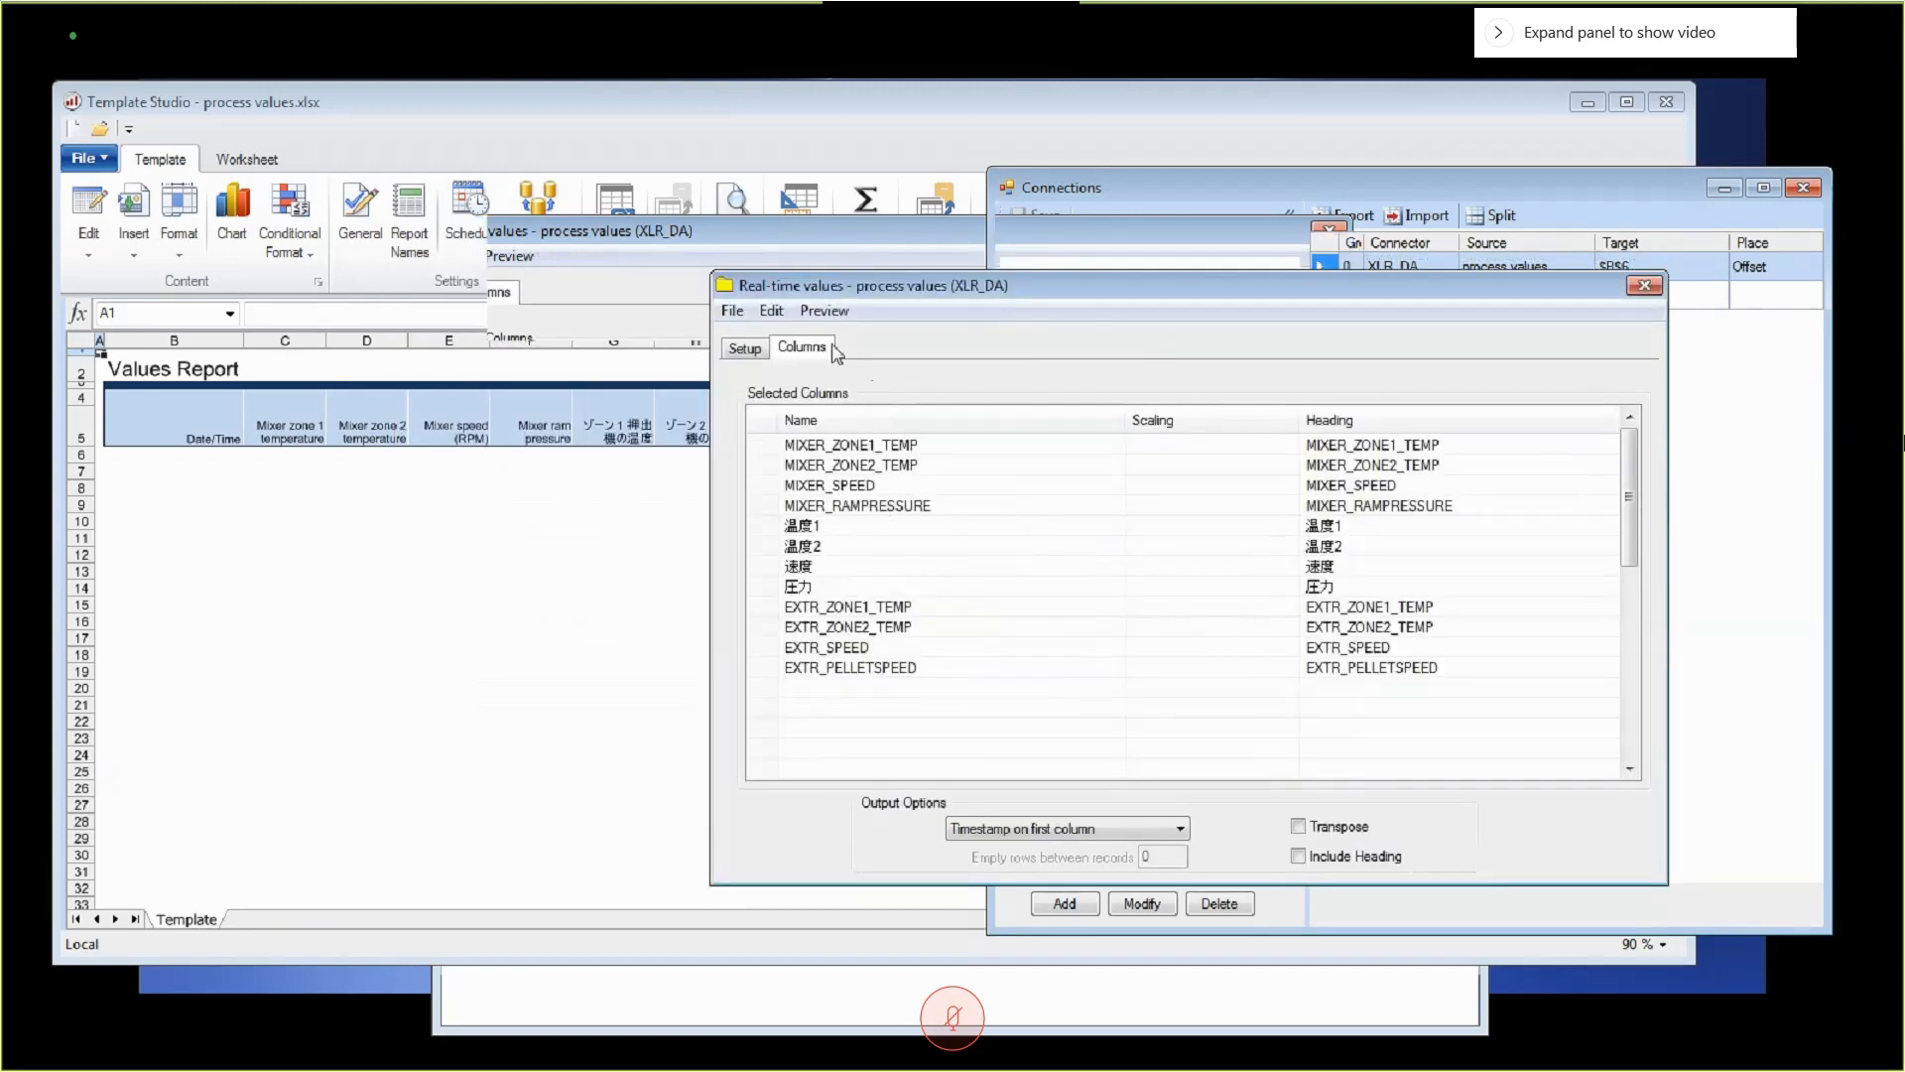
click(824, 311)
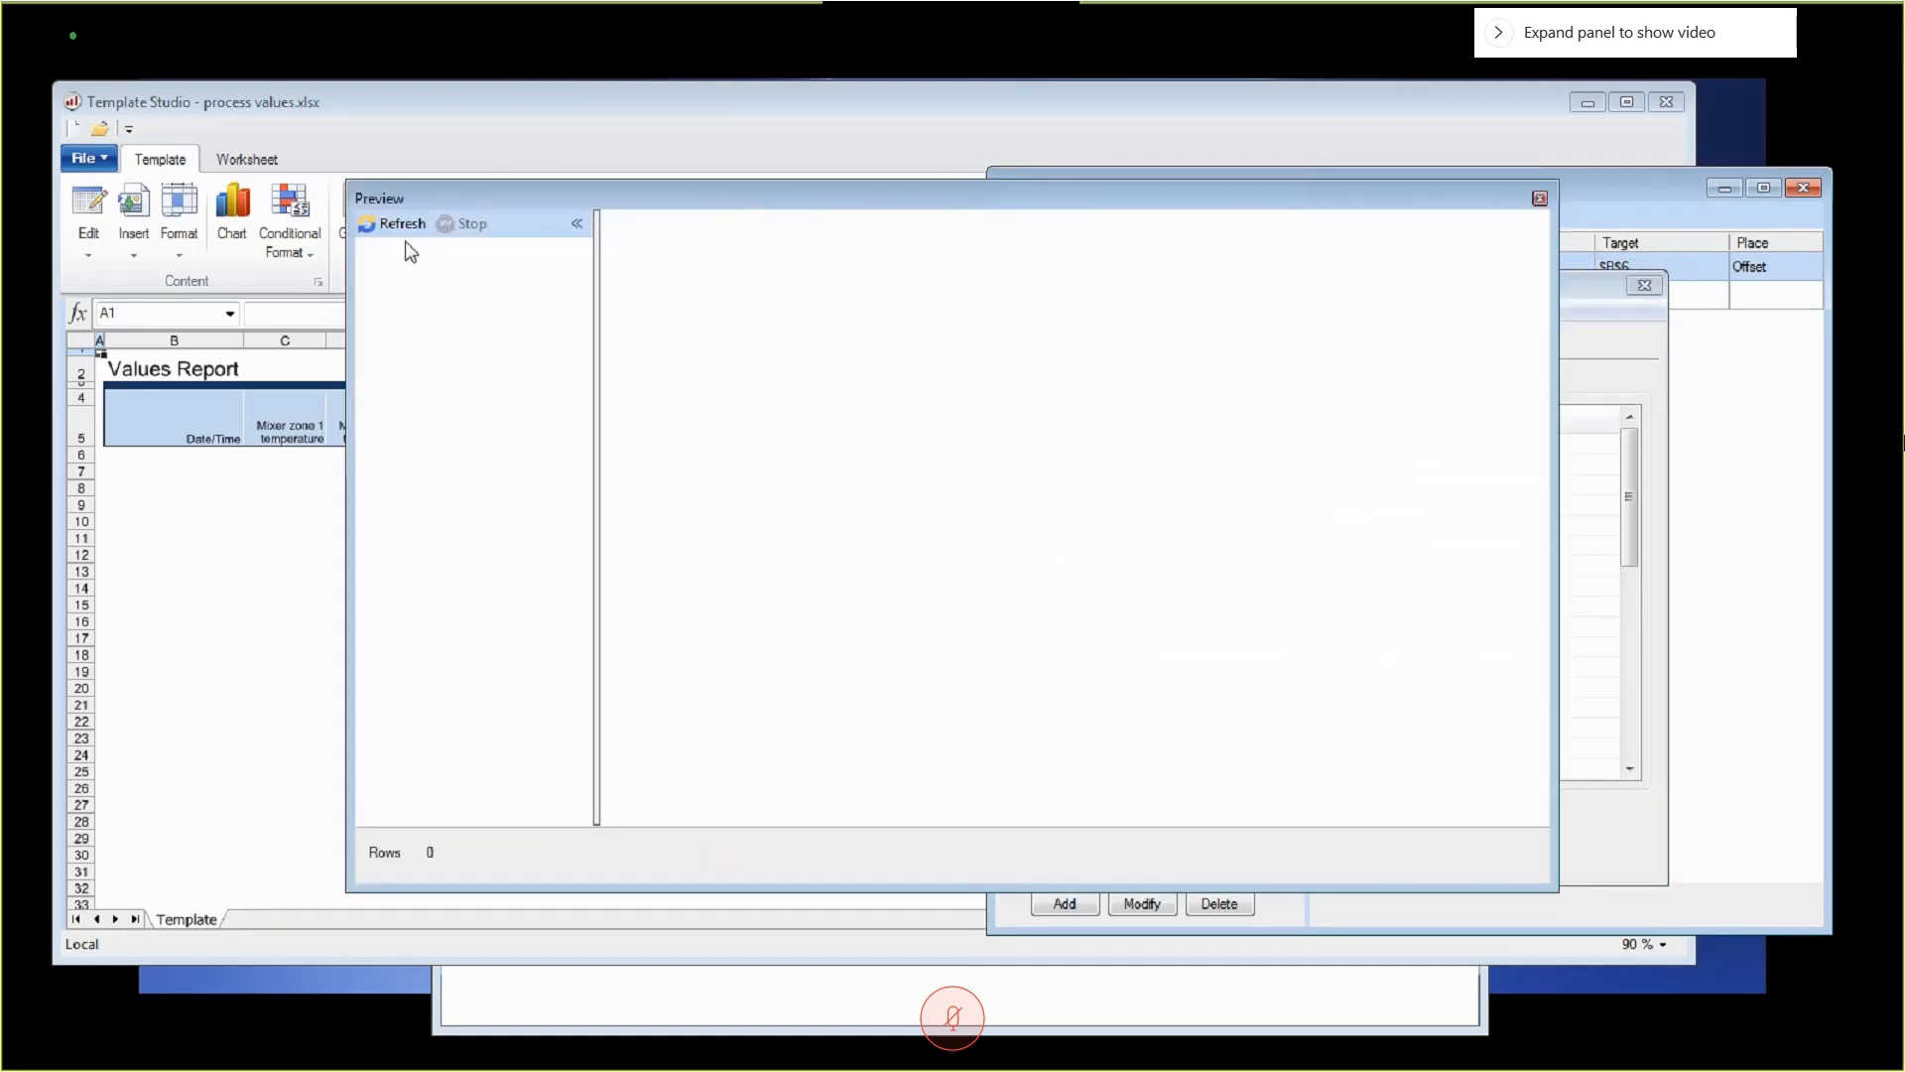
click(394, 224)
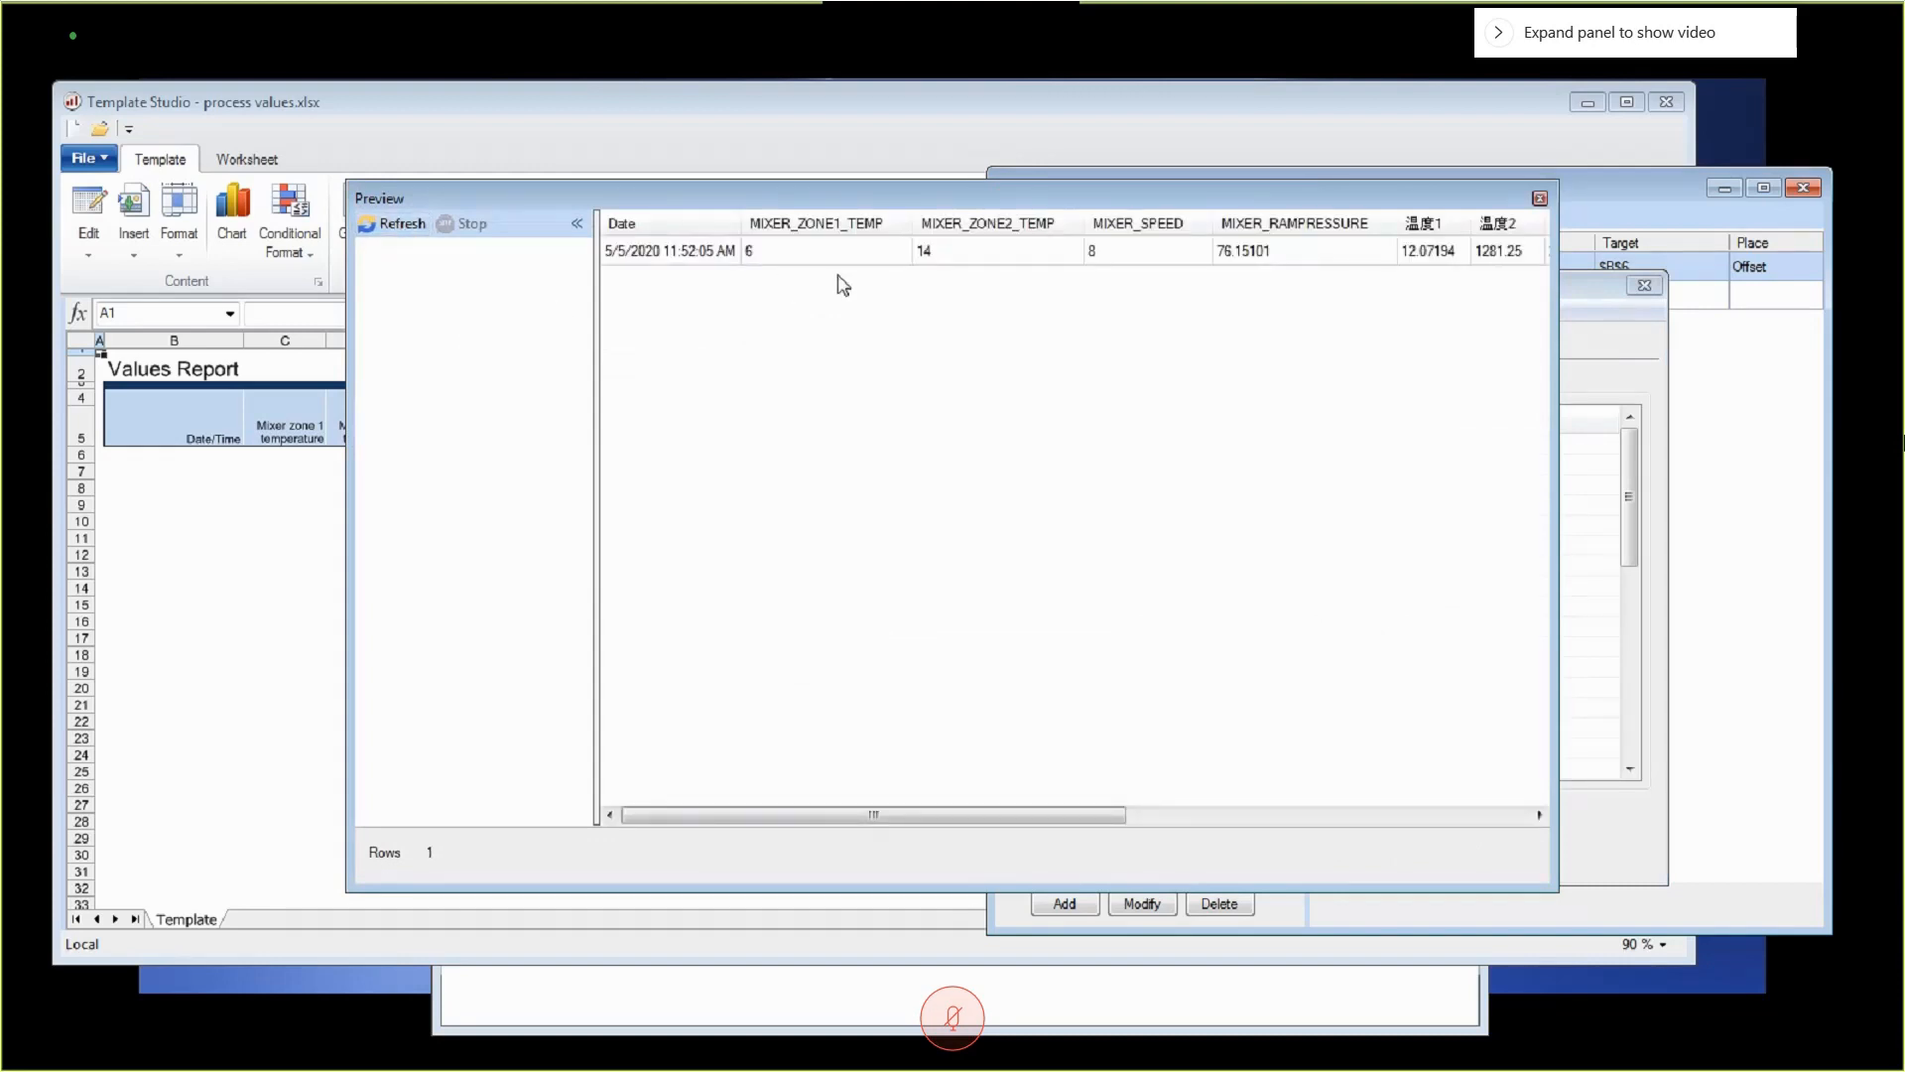
drag(1081, 815, 982, 805)
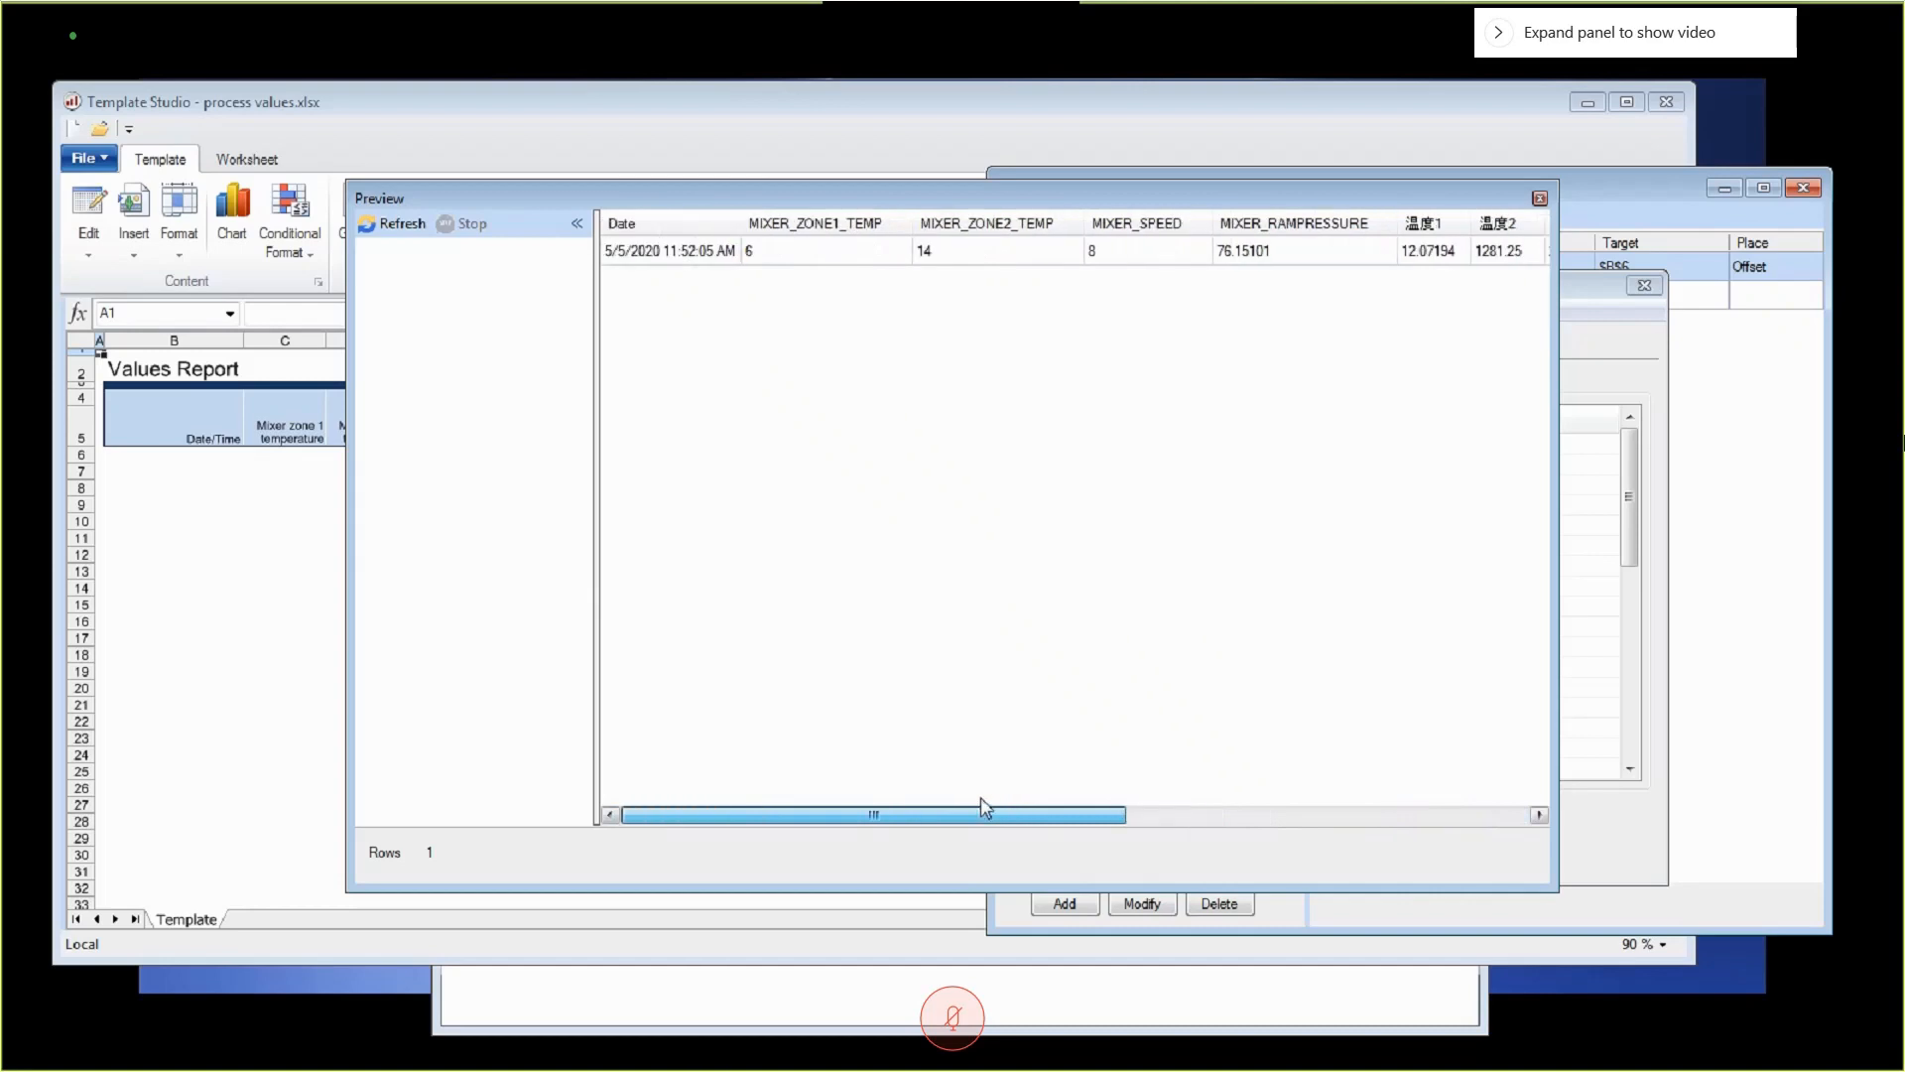
click(1540, 199)
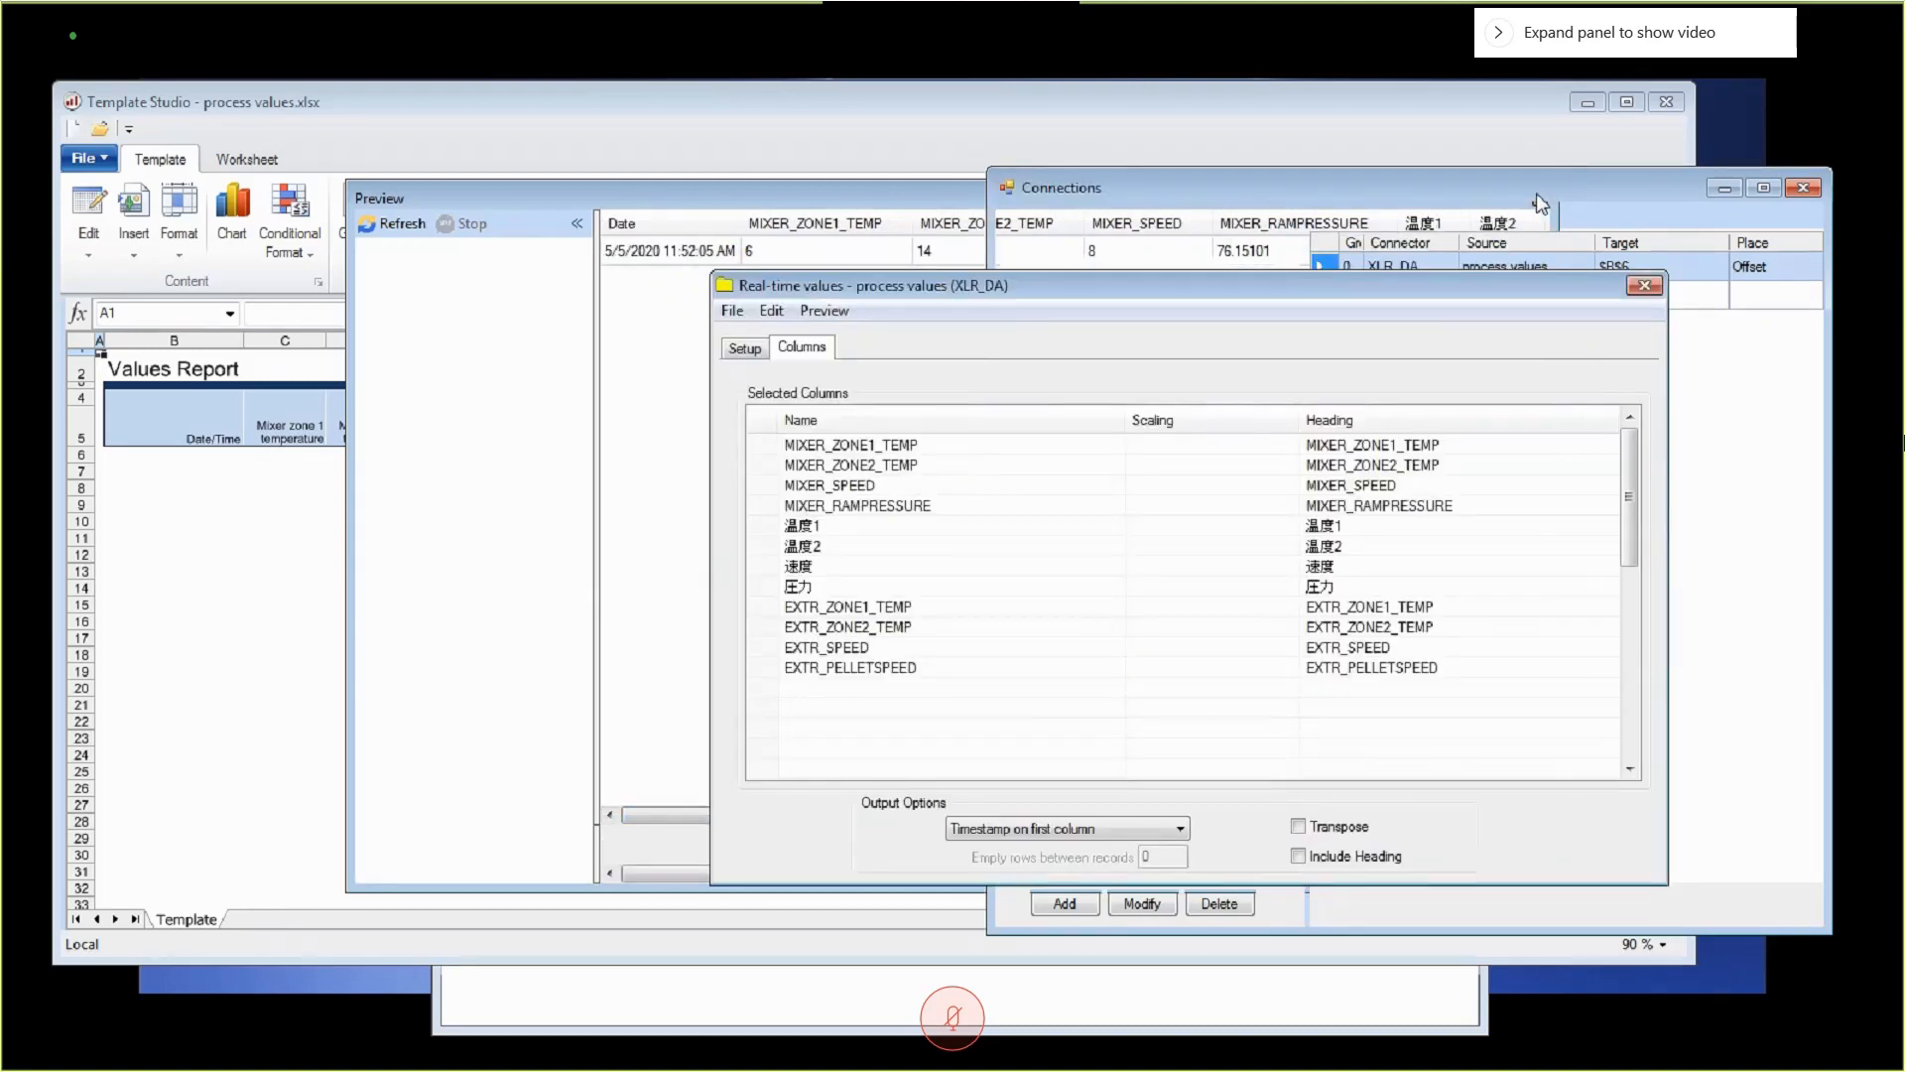
click(1644, 286)
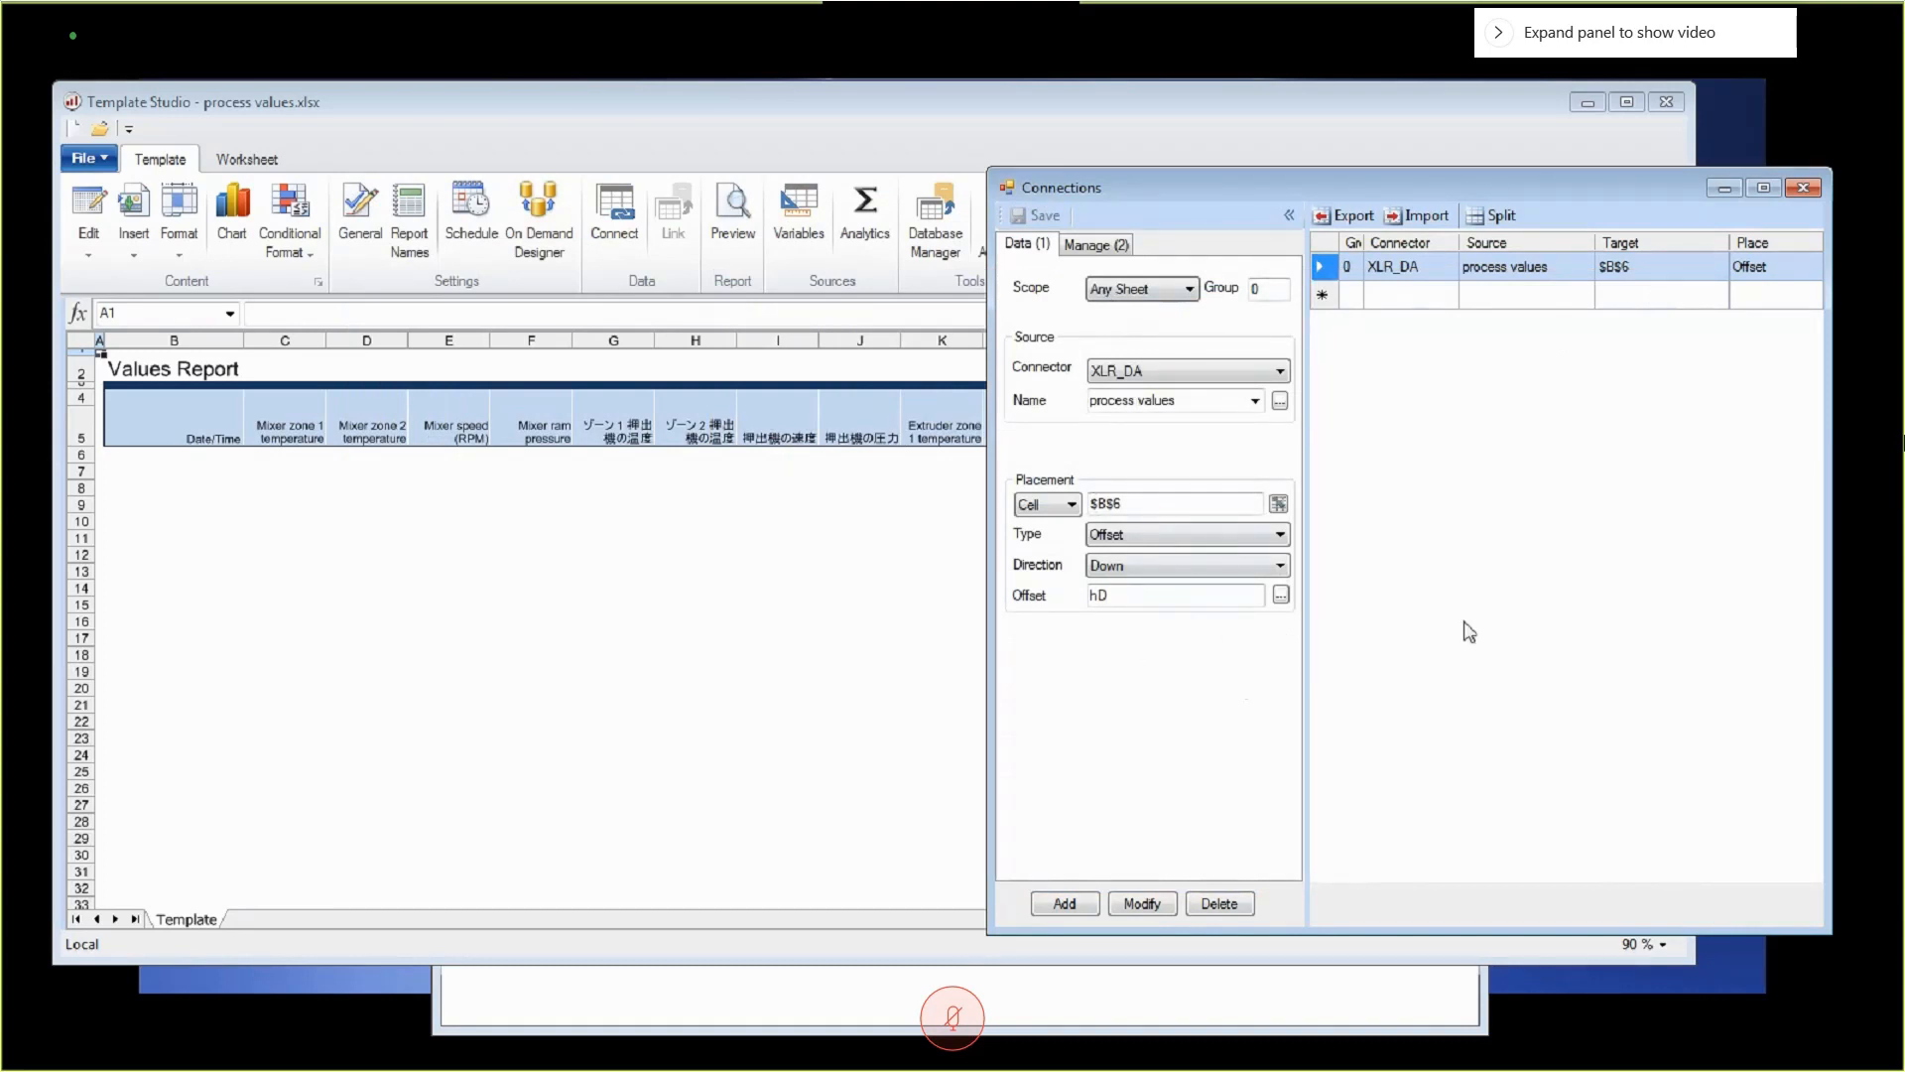
click(1803, 189)
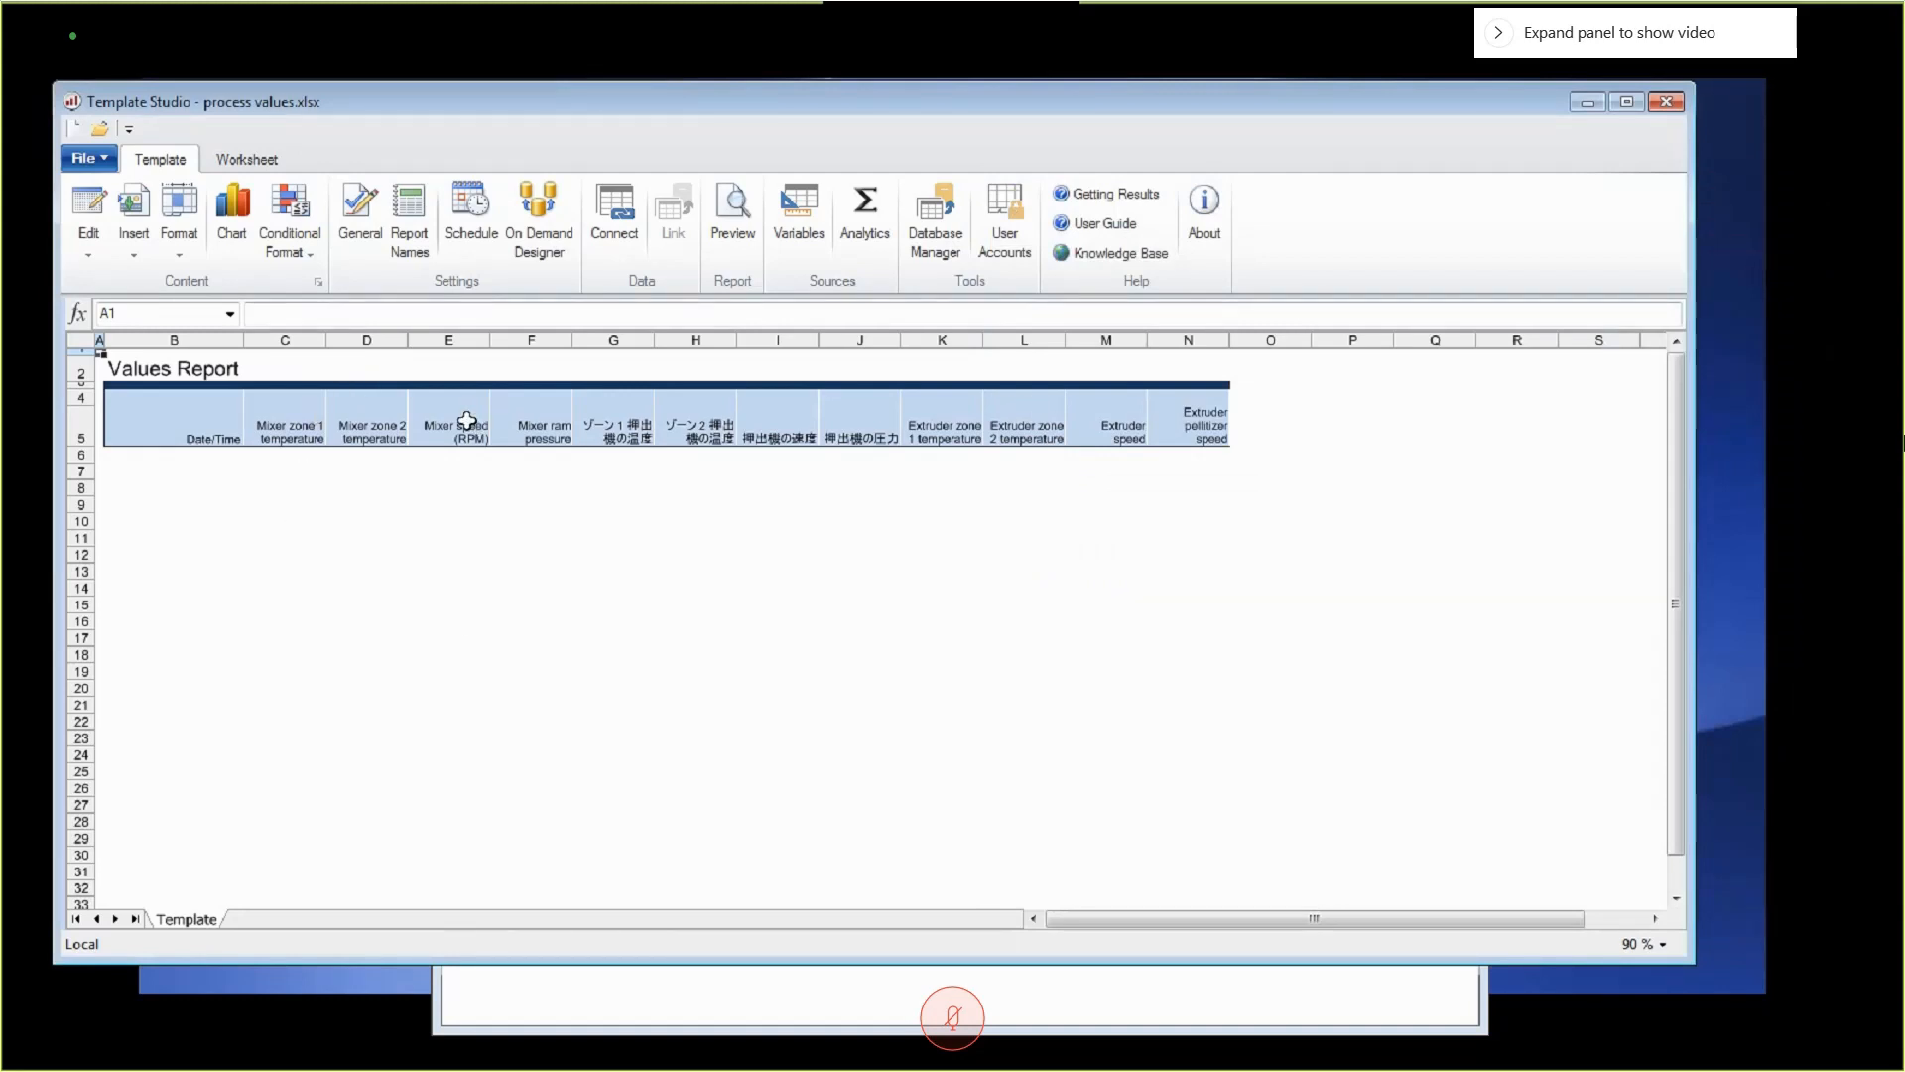
Review the template's report naming for the process values workbook and its Template worksheet, accepting the existing workbook name.
drag(603, 97, 674, 86)
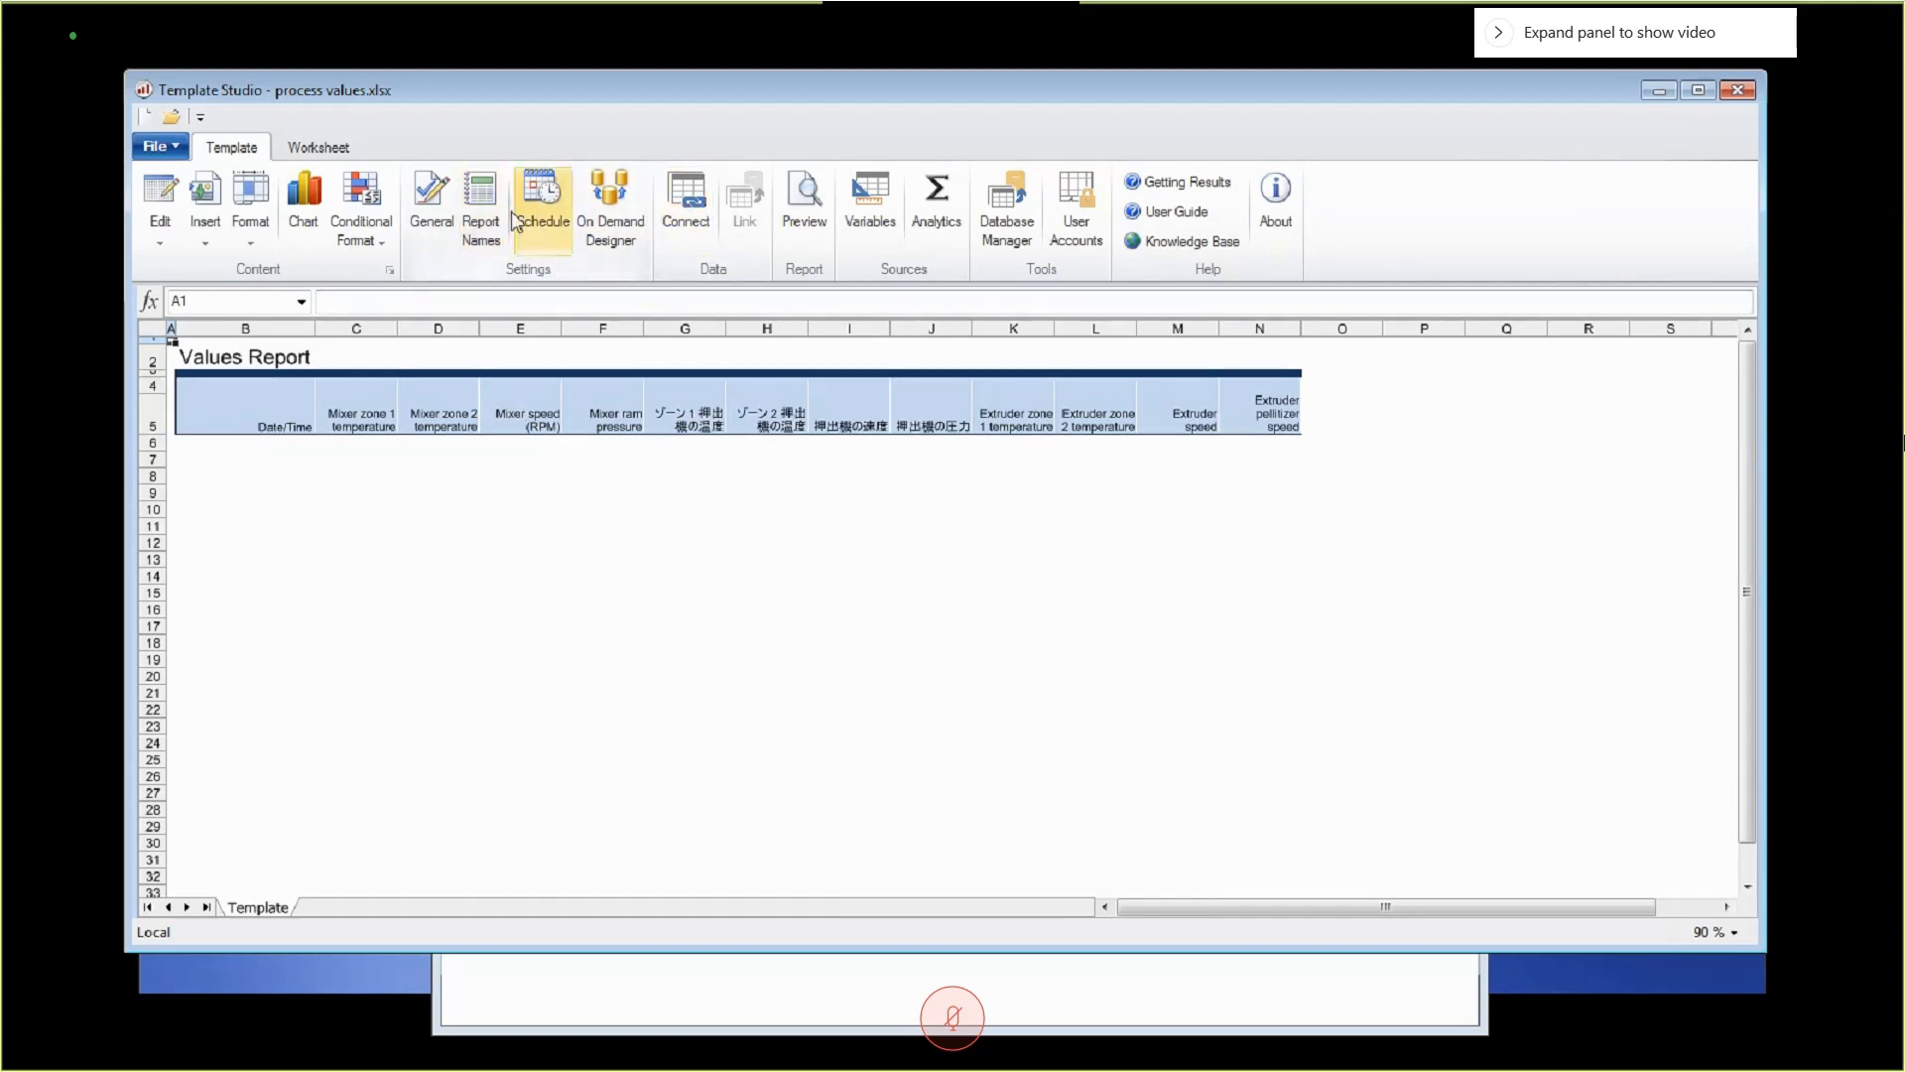
click(477, 212)
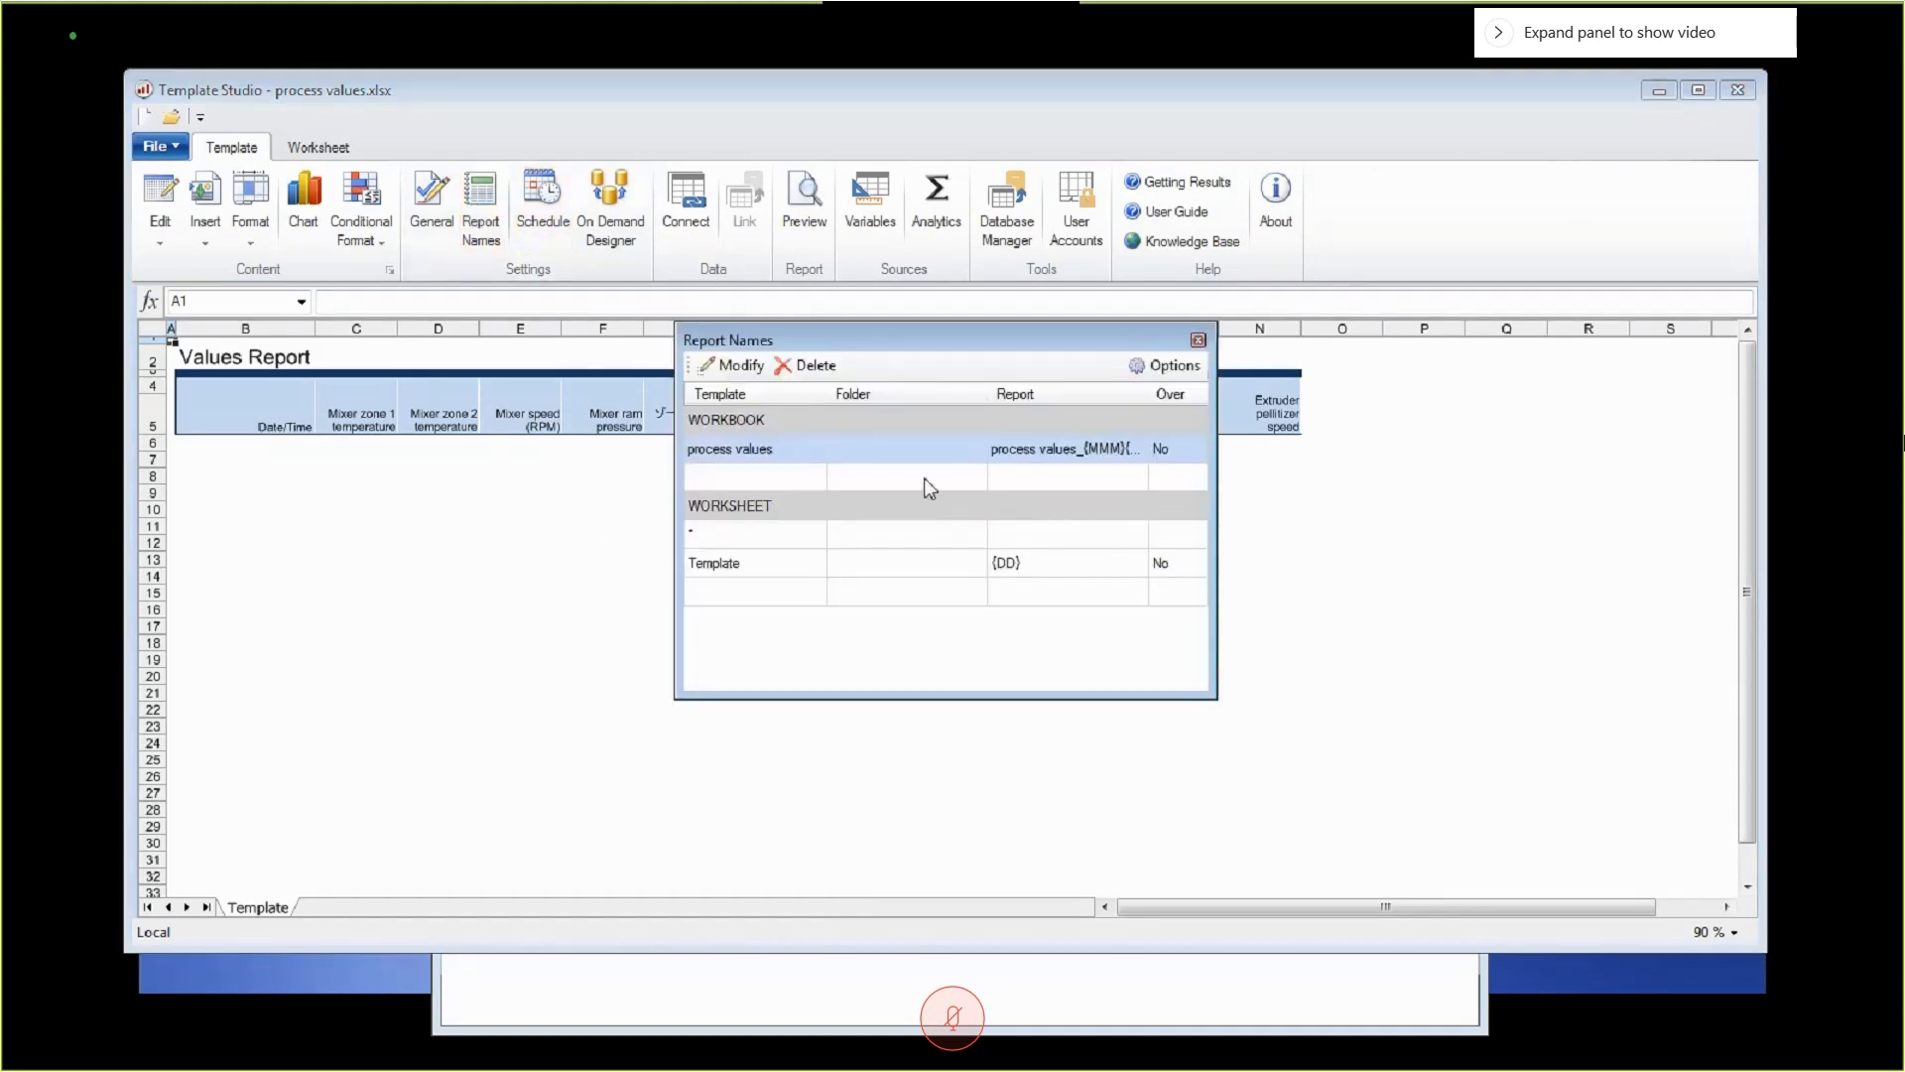
double_click(865, 451)
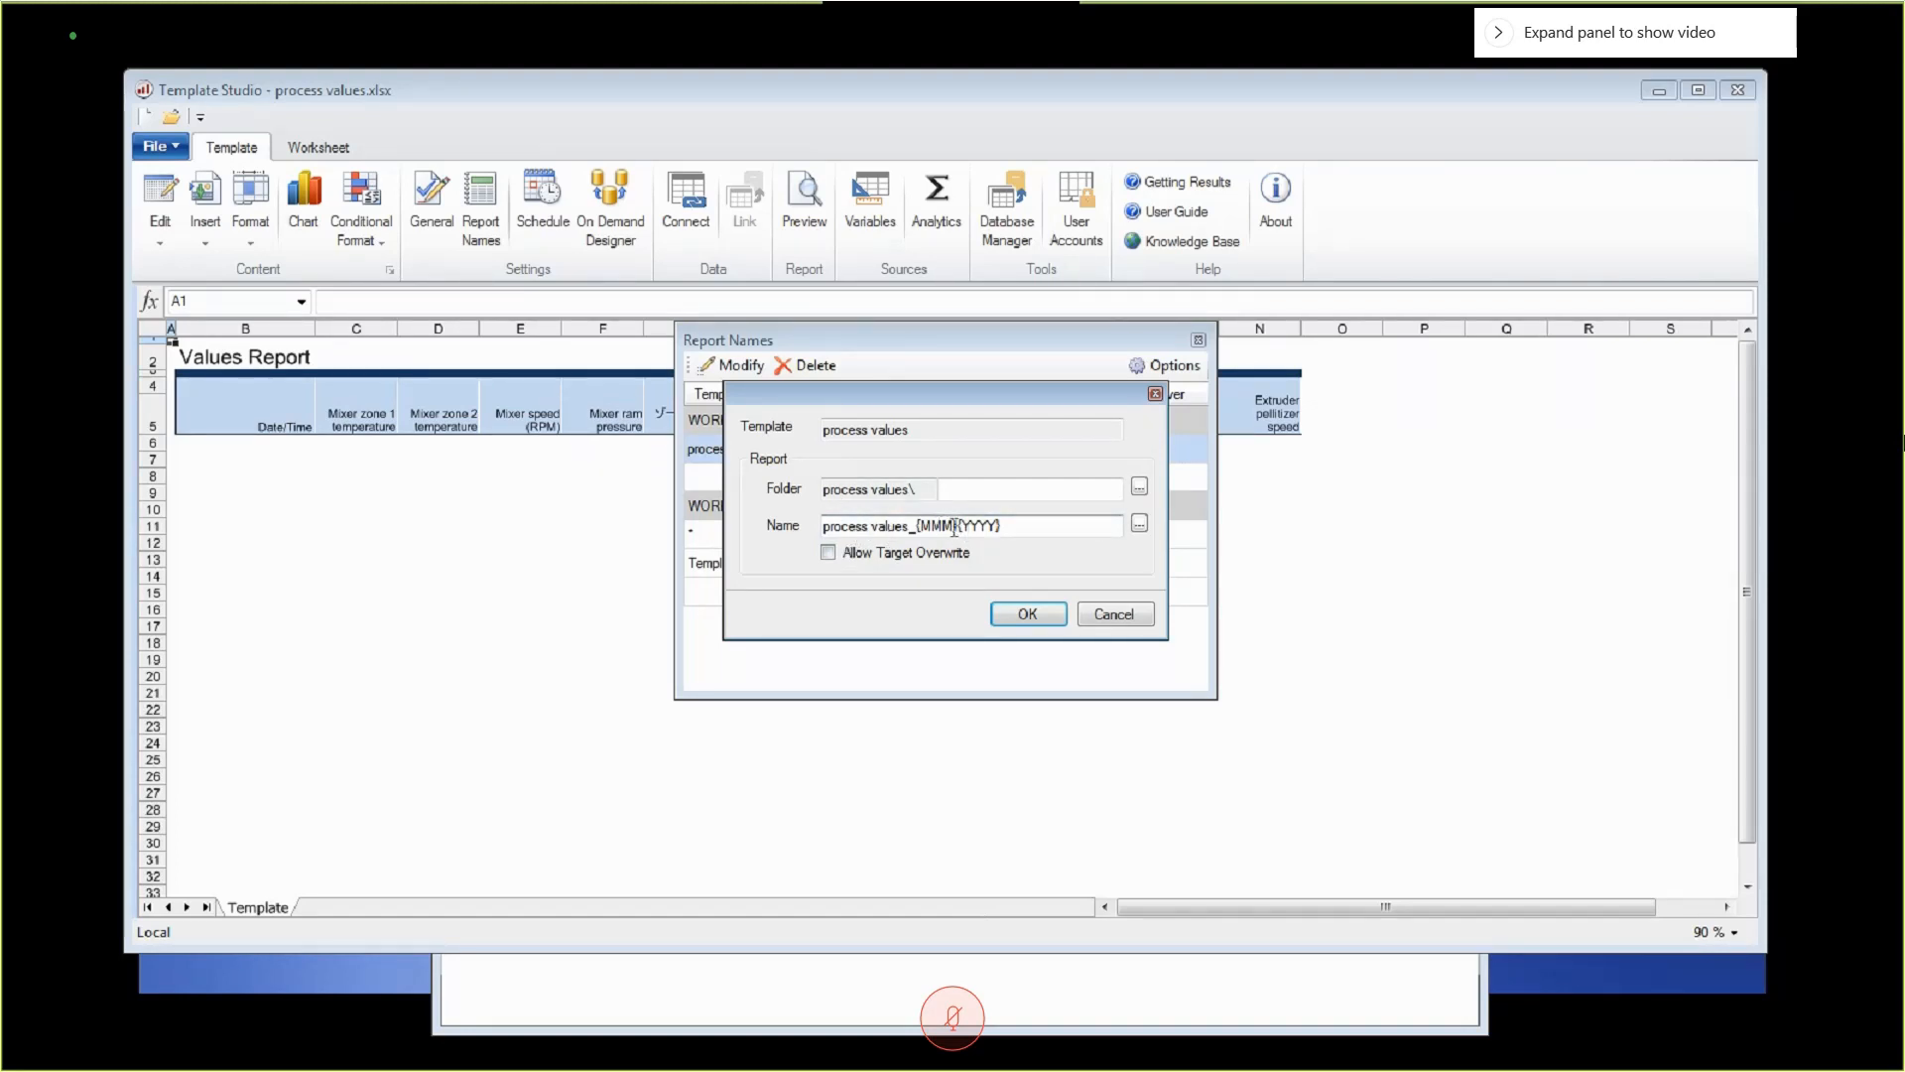
click(1032, 615)
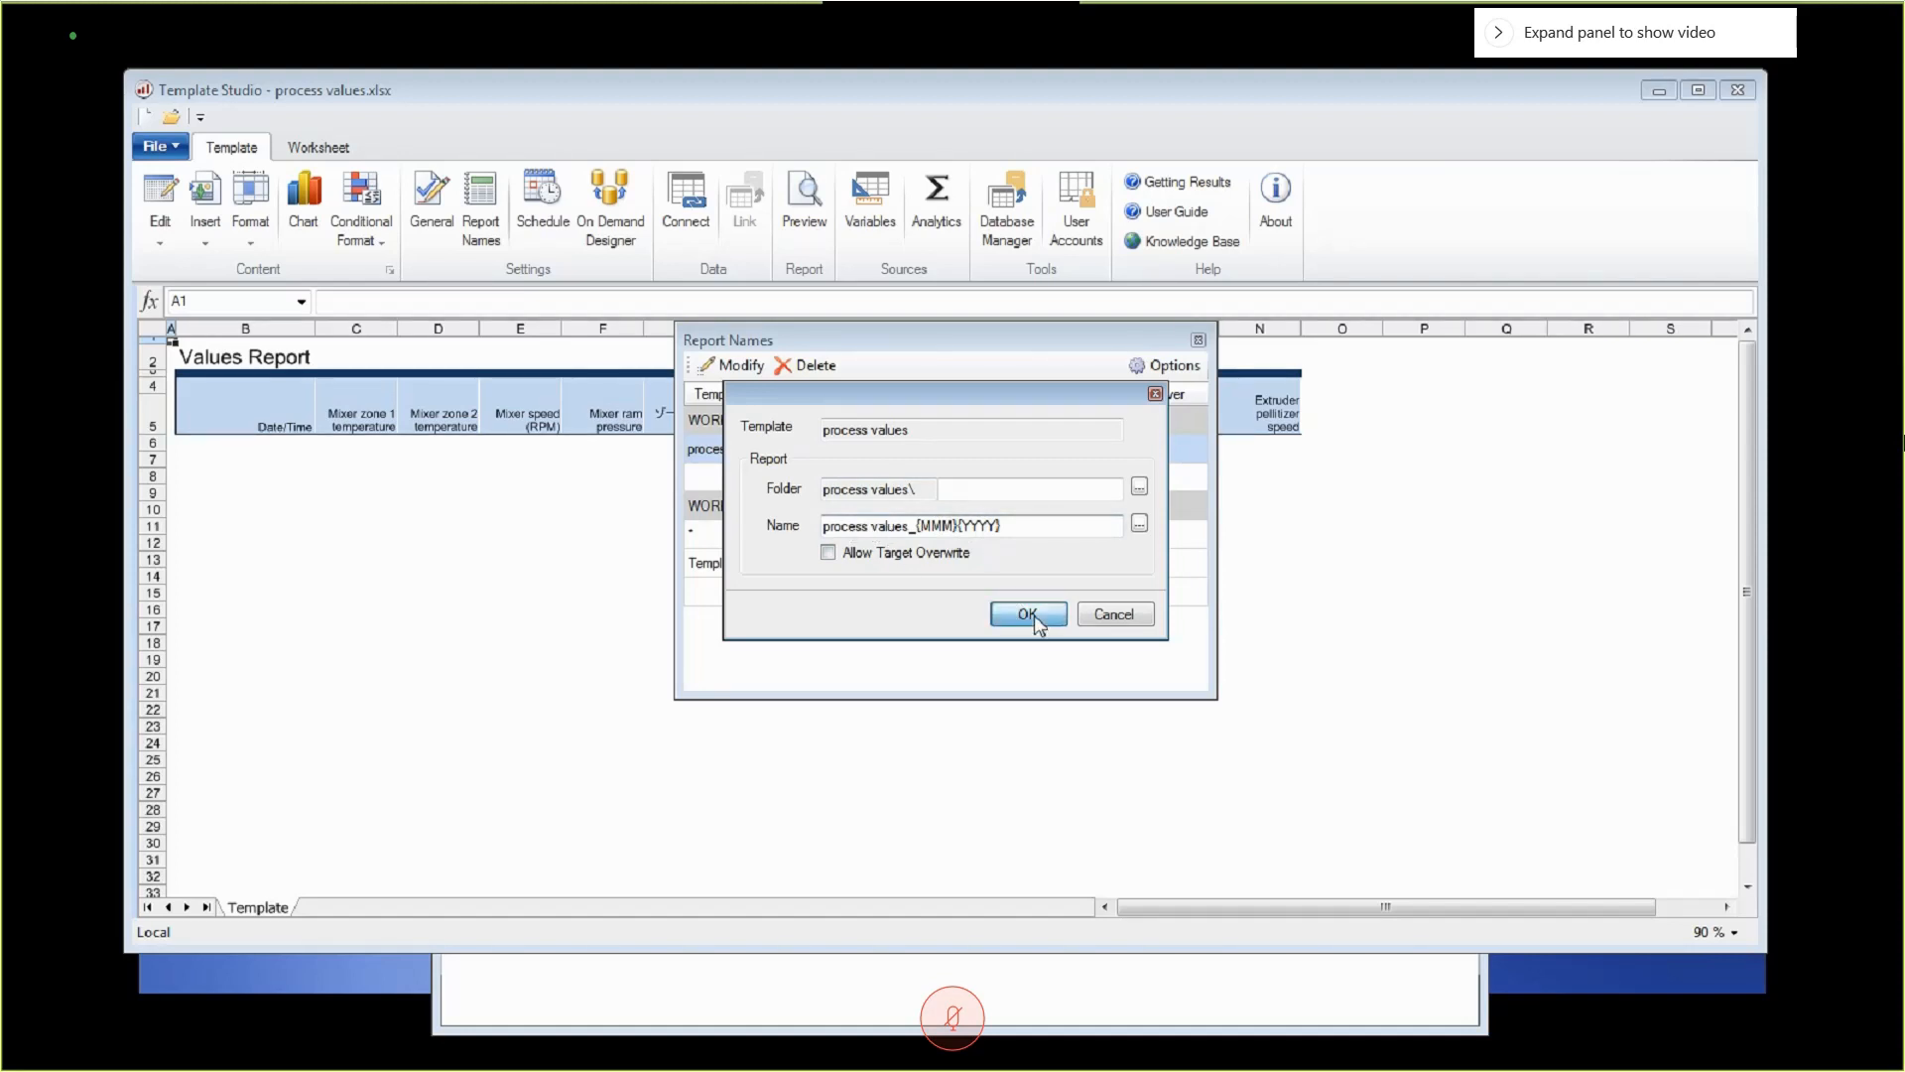
click(769, 574)
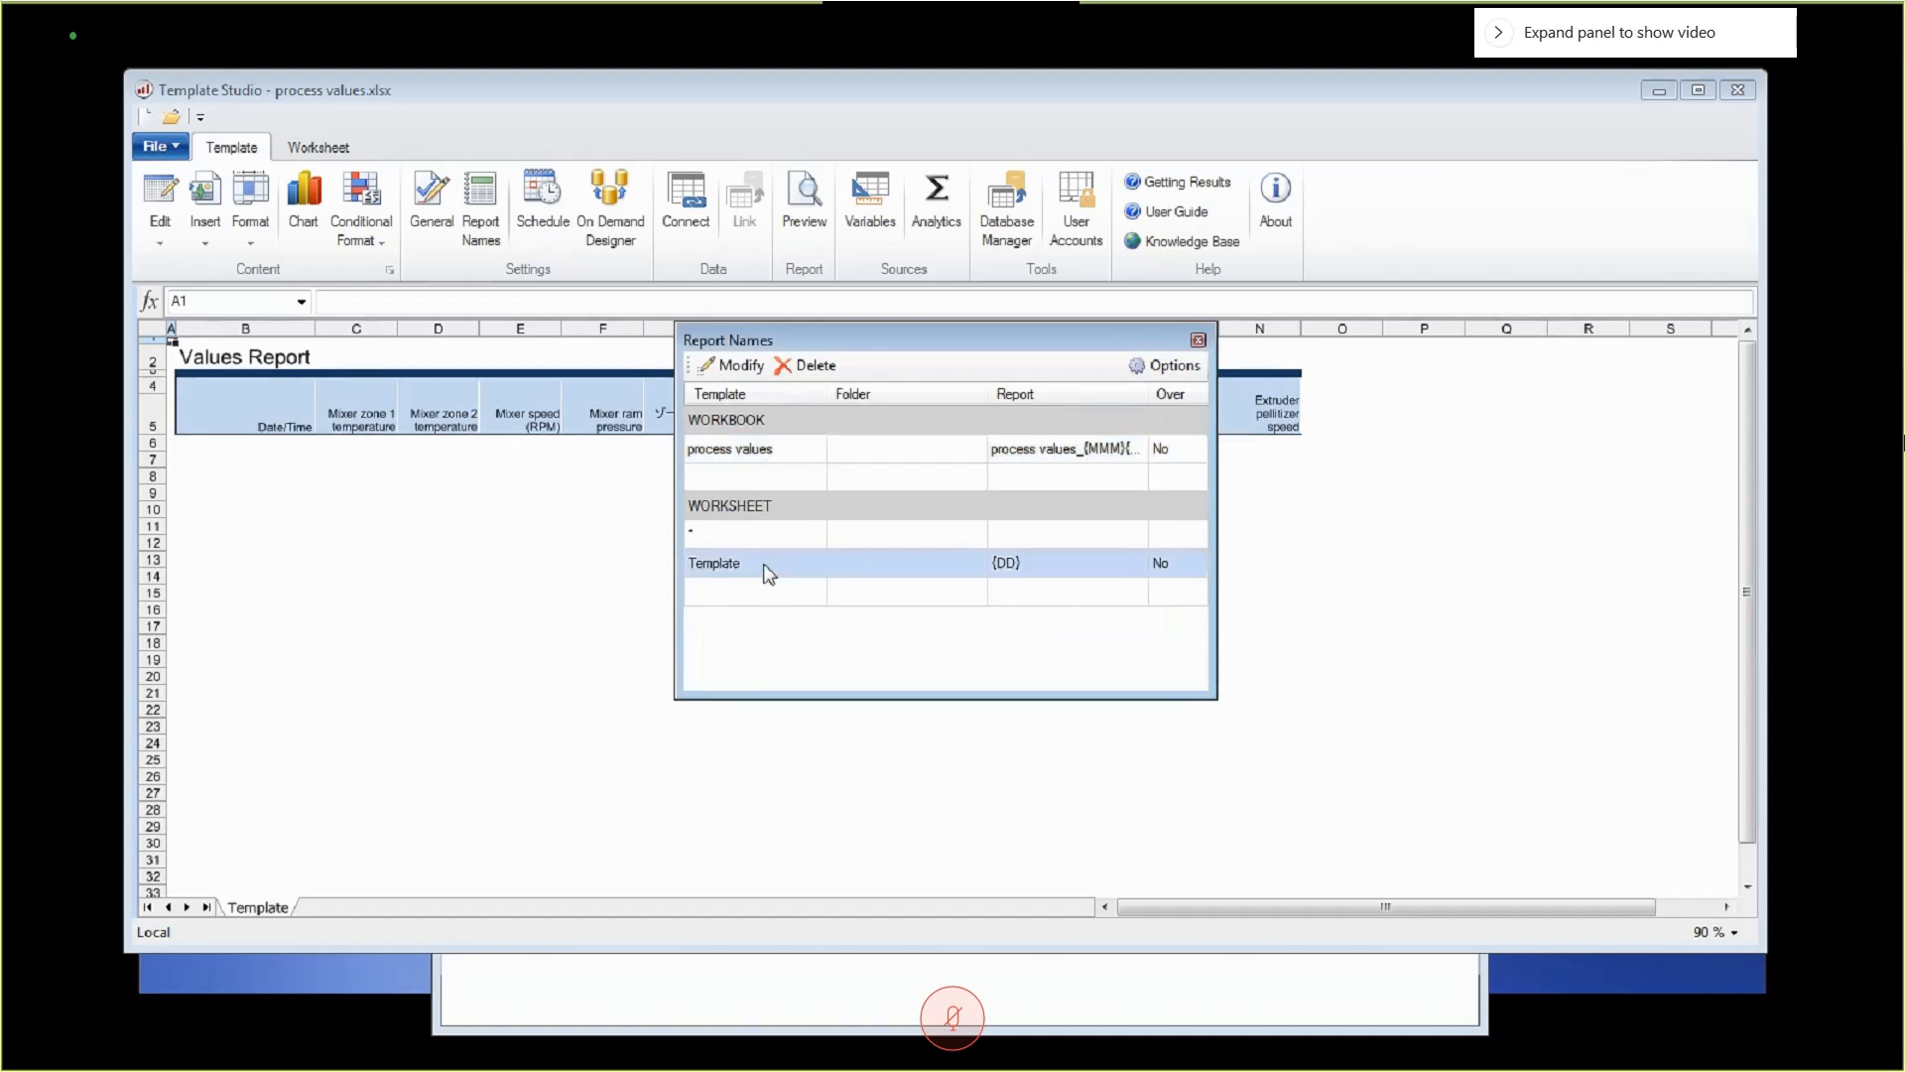
click(1198, 340)
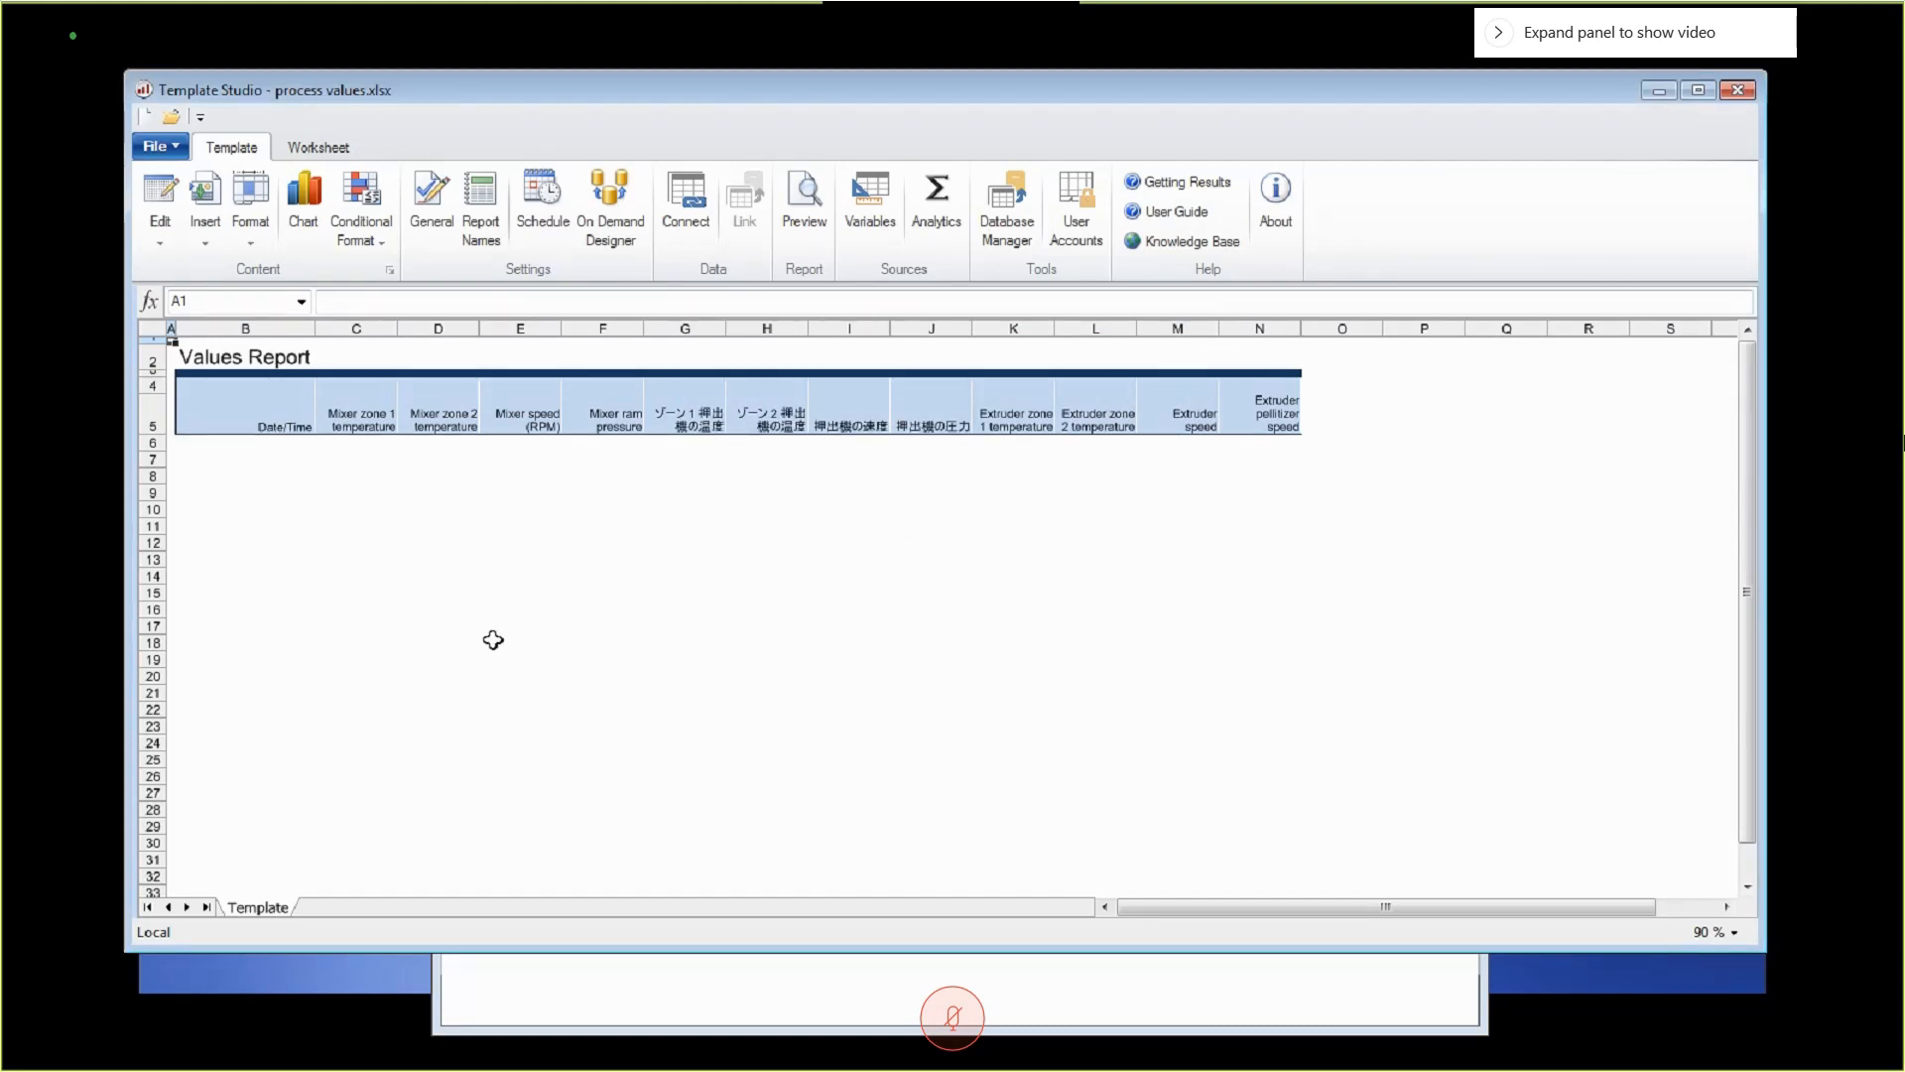
Preview the process values report on demand with refreshed data, check its timestamp cell, and close Template Studio.
click(809, 204)
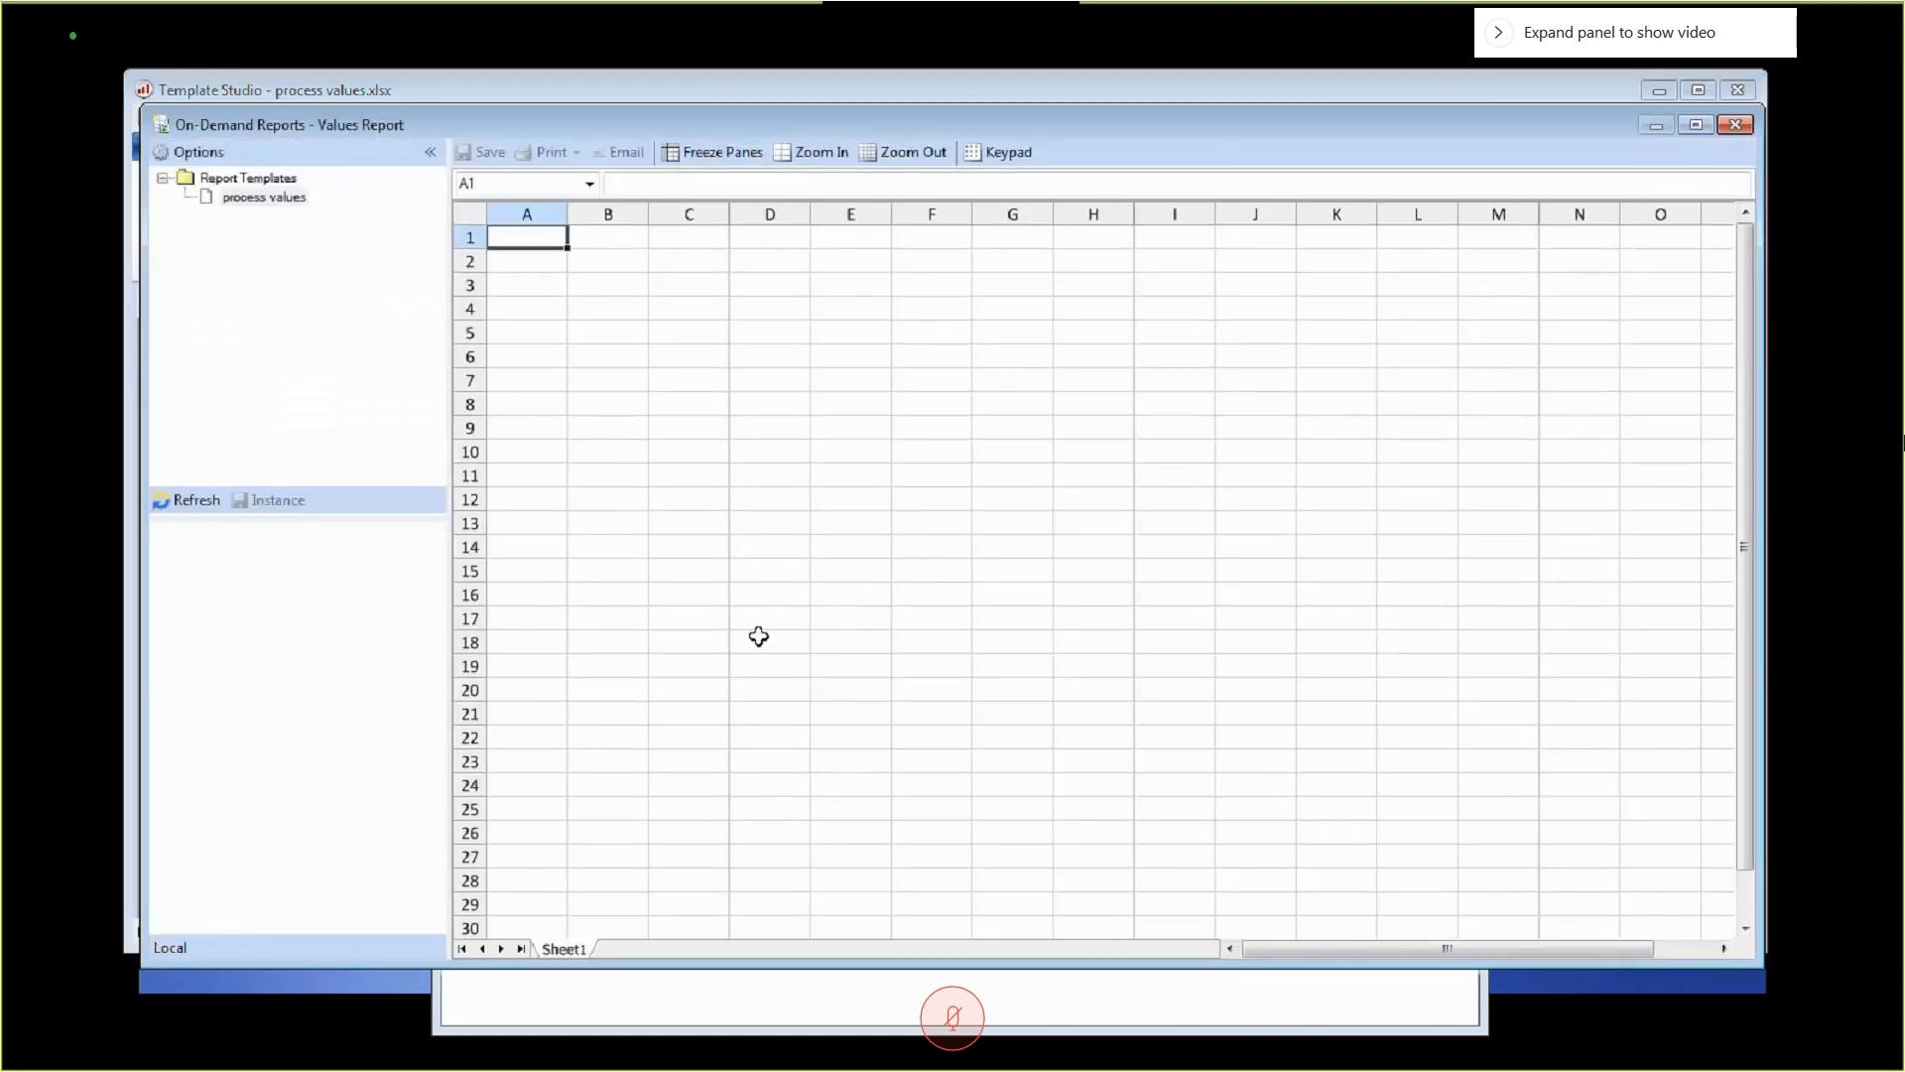
click(179, 498)
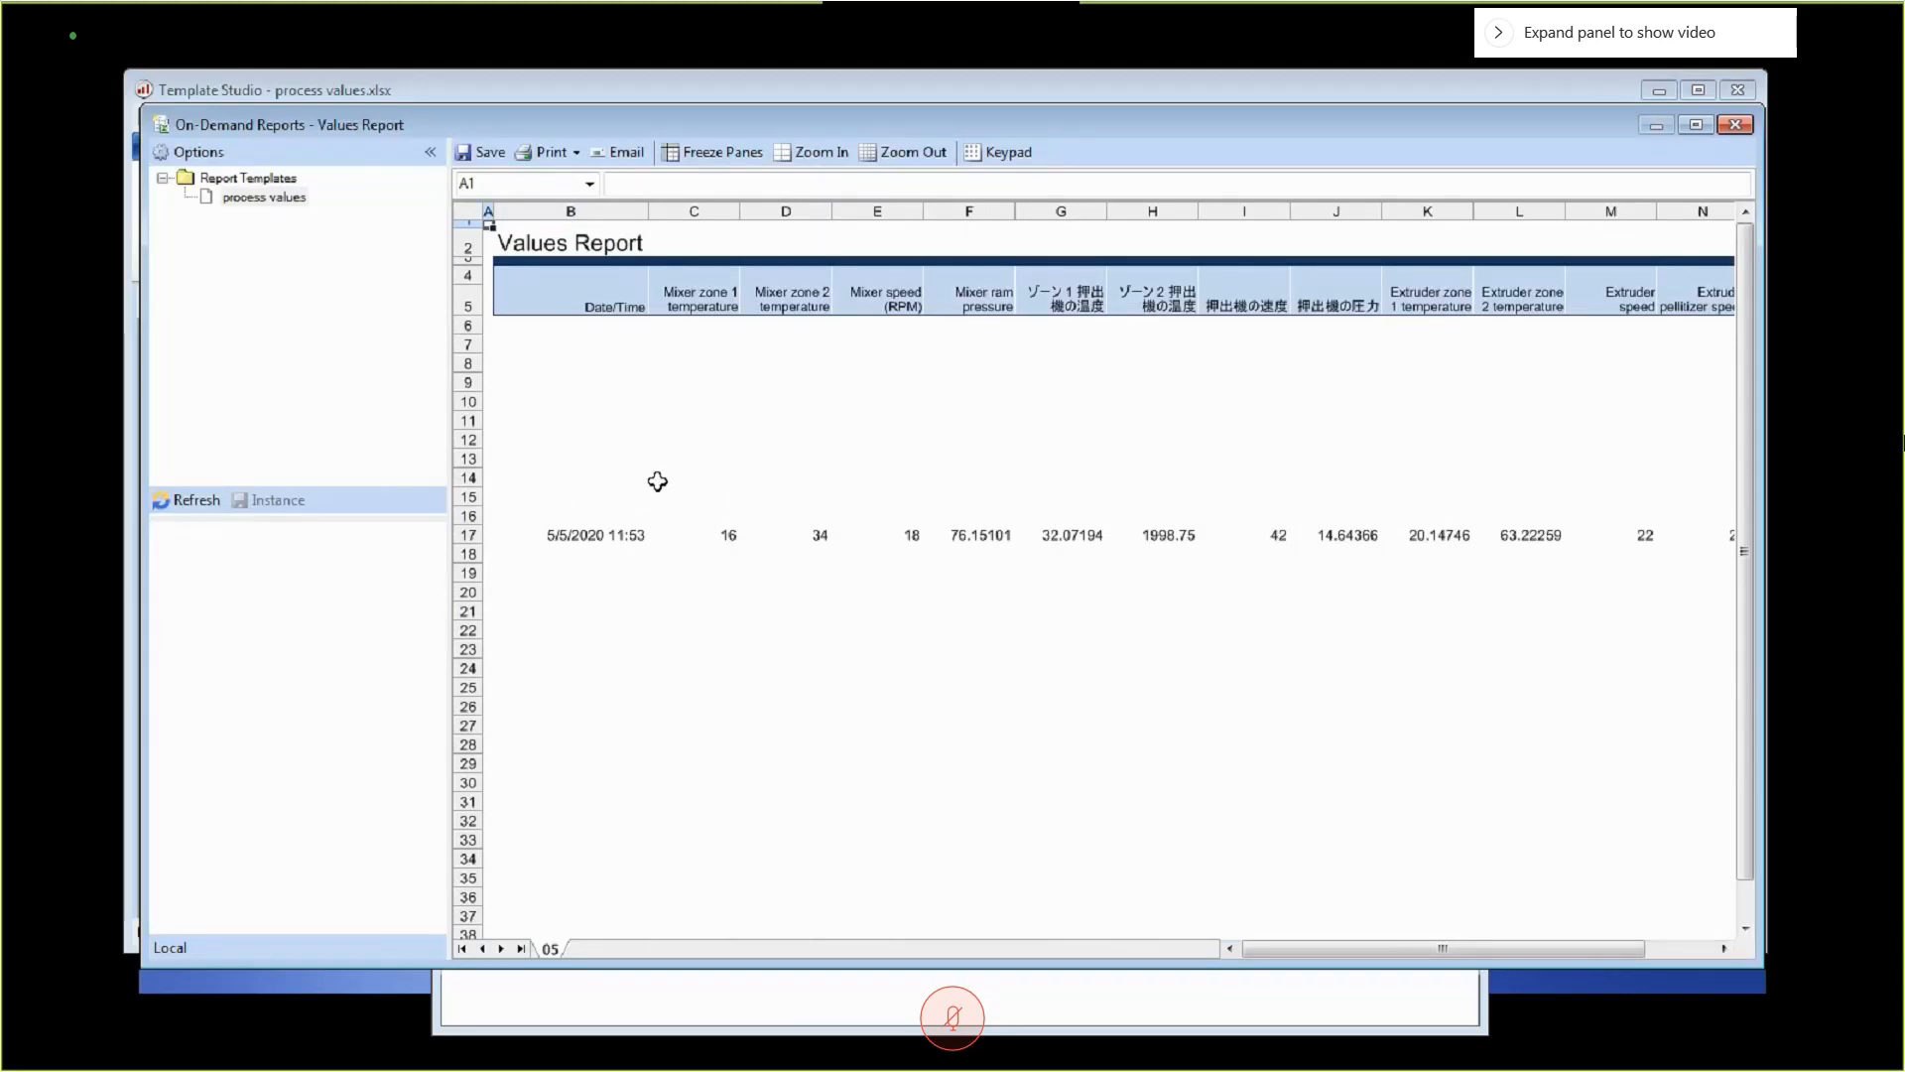
click(628, 537)
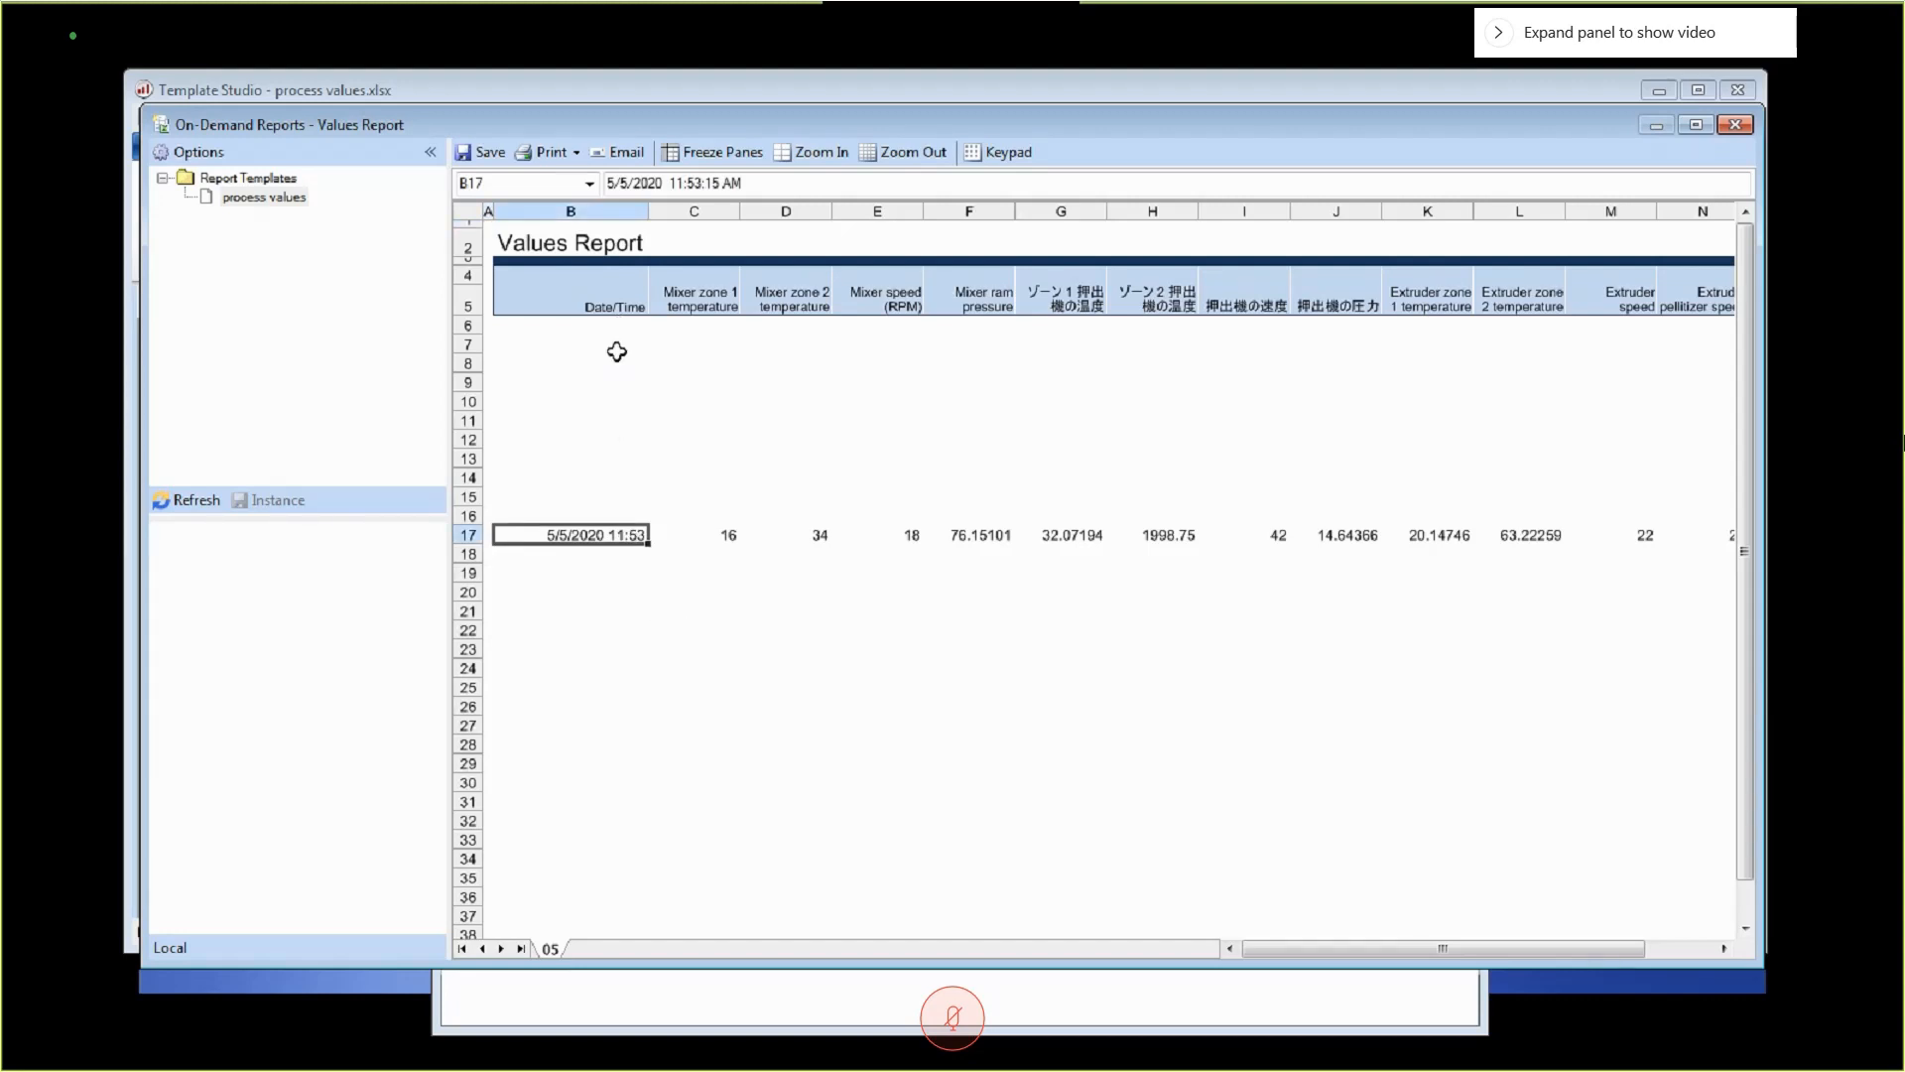
click(1736, 125)
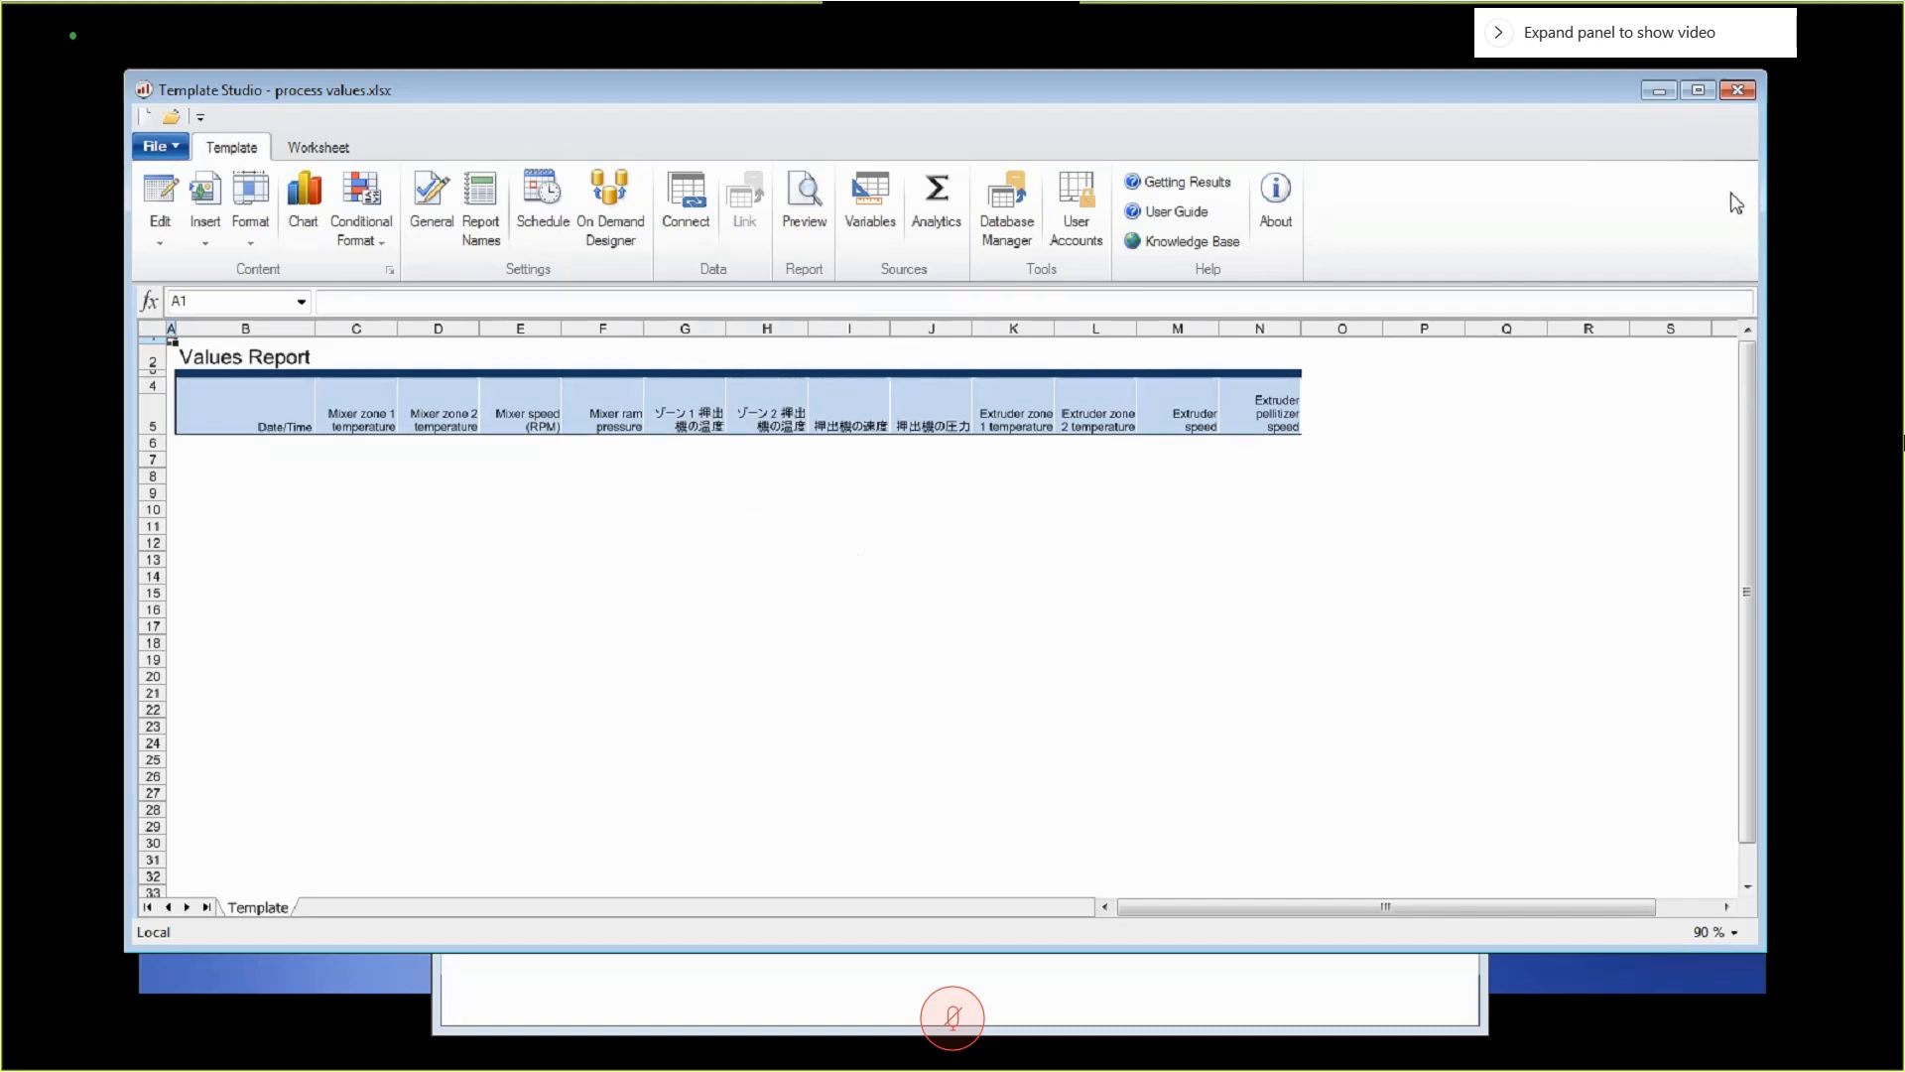
click(1738, 91)
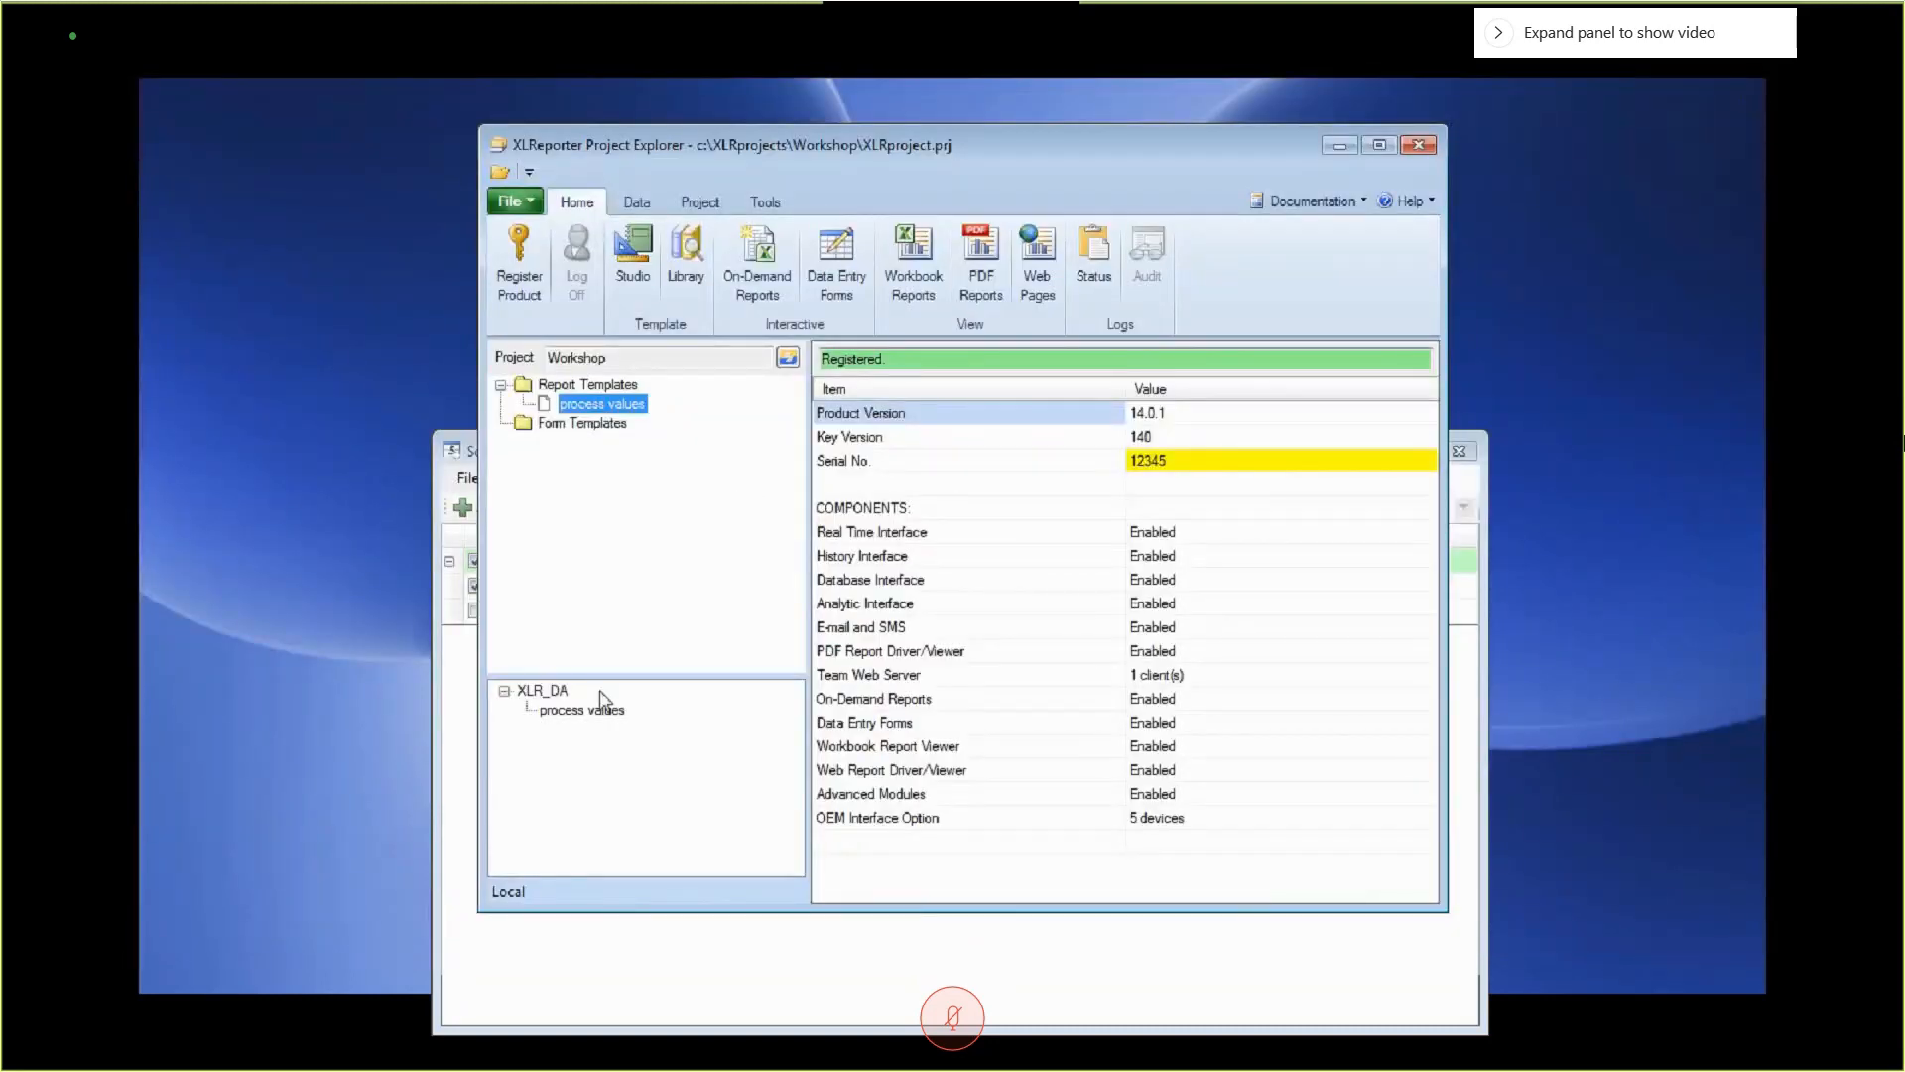
In Schedule Designer, test the hourly process values schedule from Dec 31 2018, 00:00:00 to Jan 02 2019, 00:00:00.
click(933, 977)
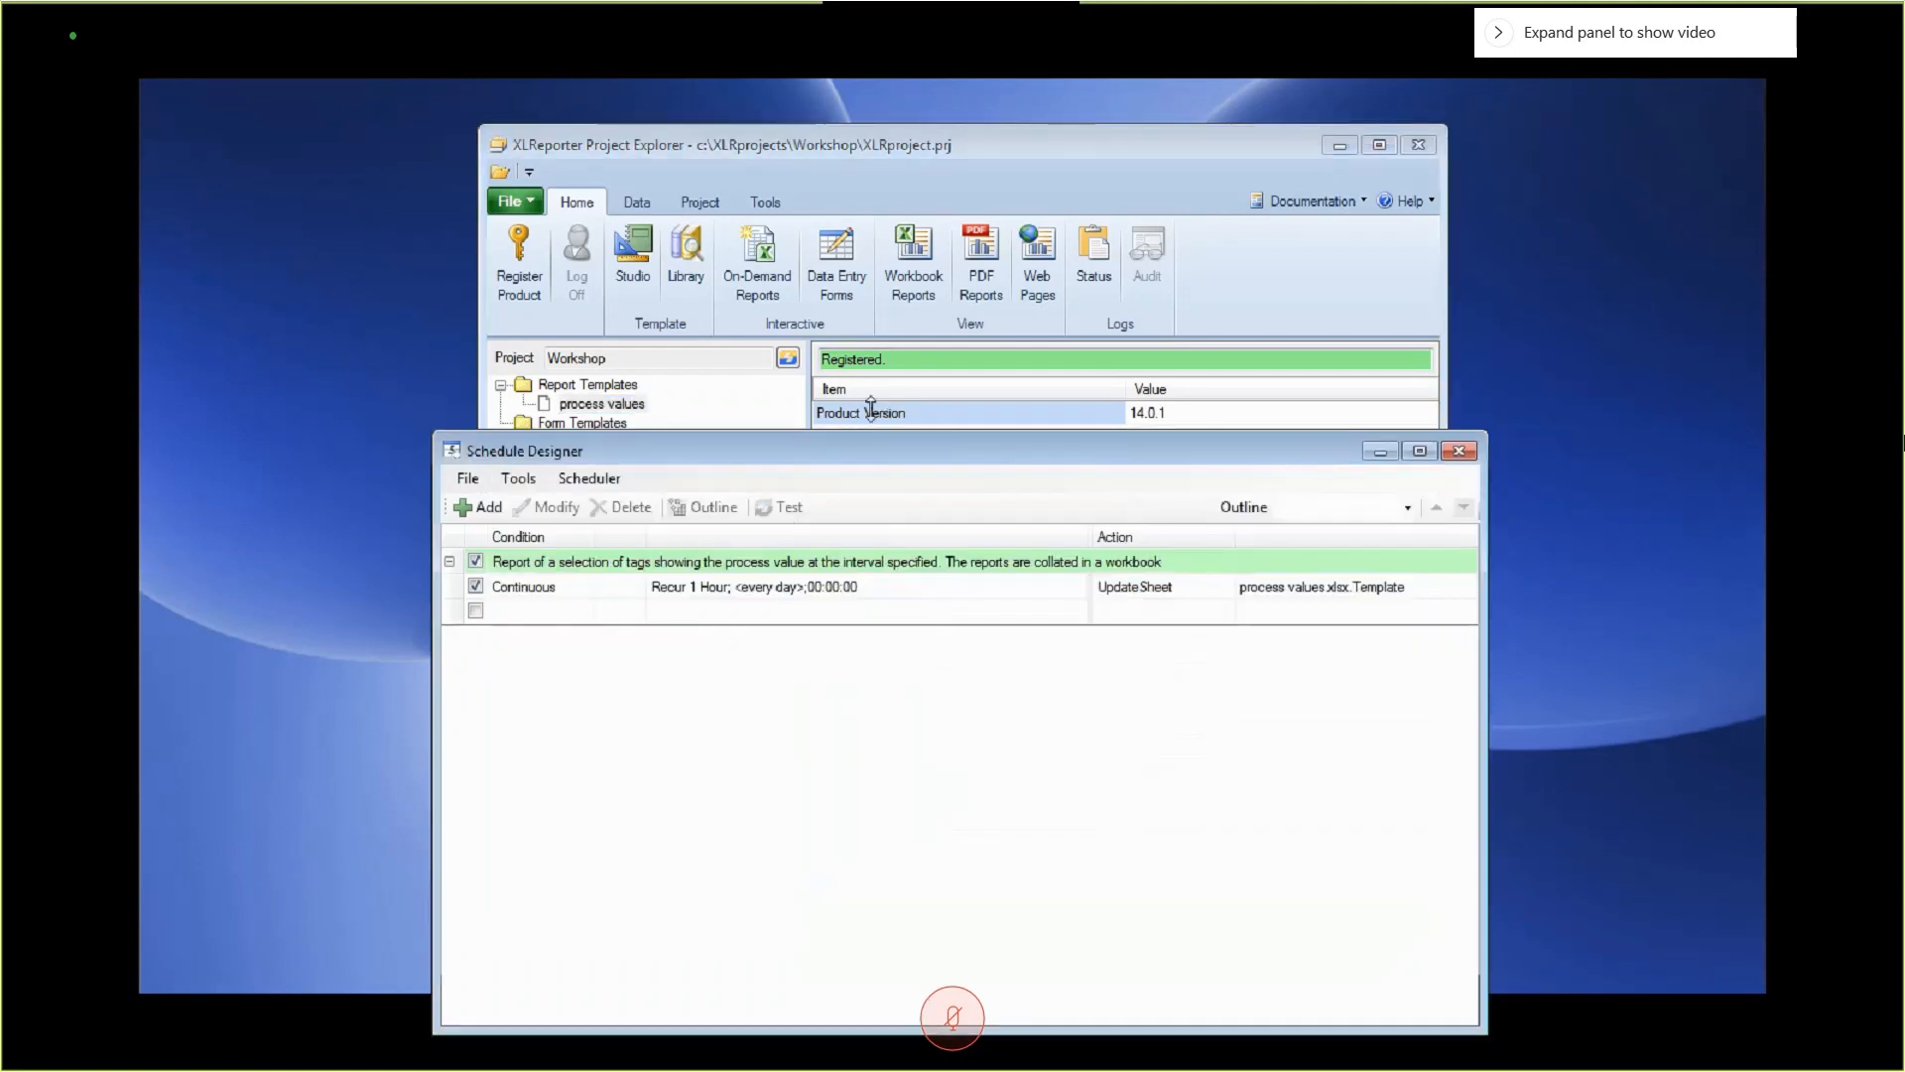
drag(859, 445, 843, 204)
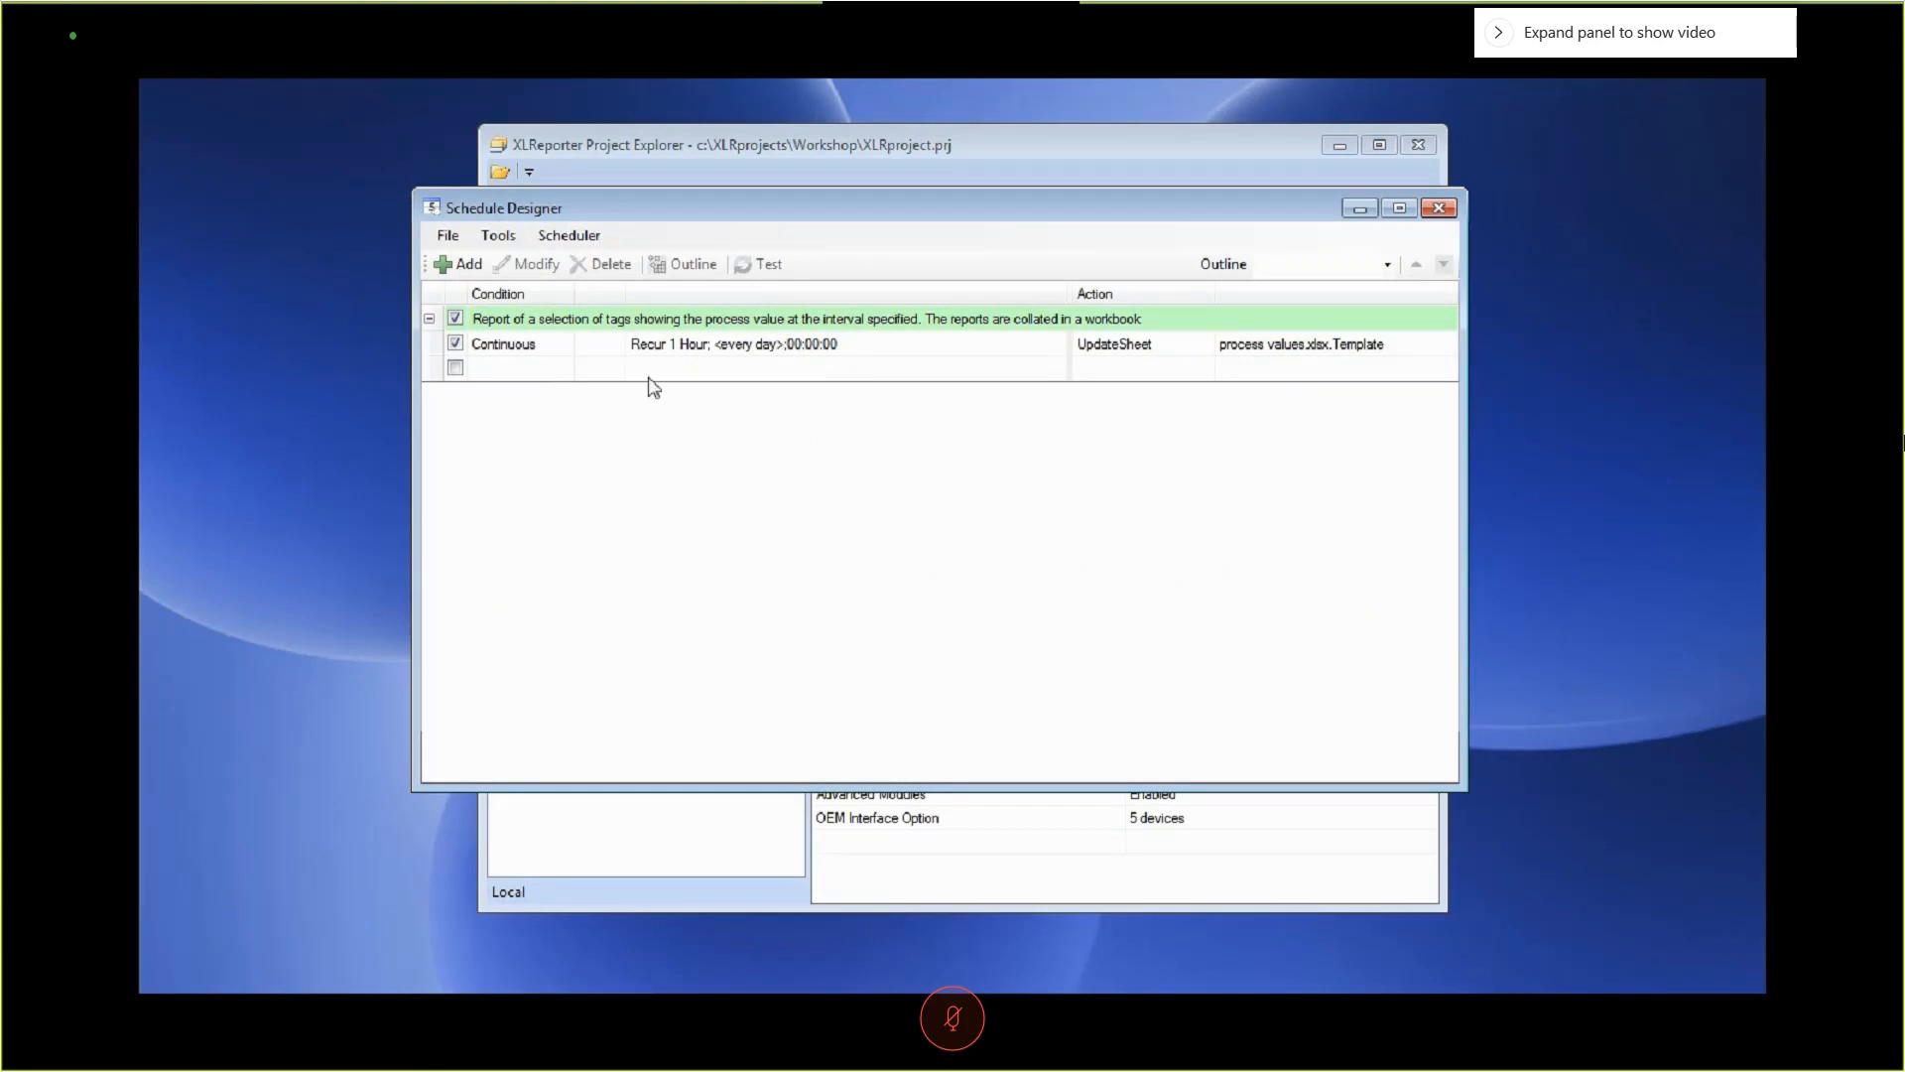
click(746, 349)
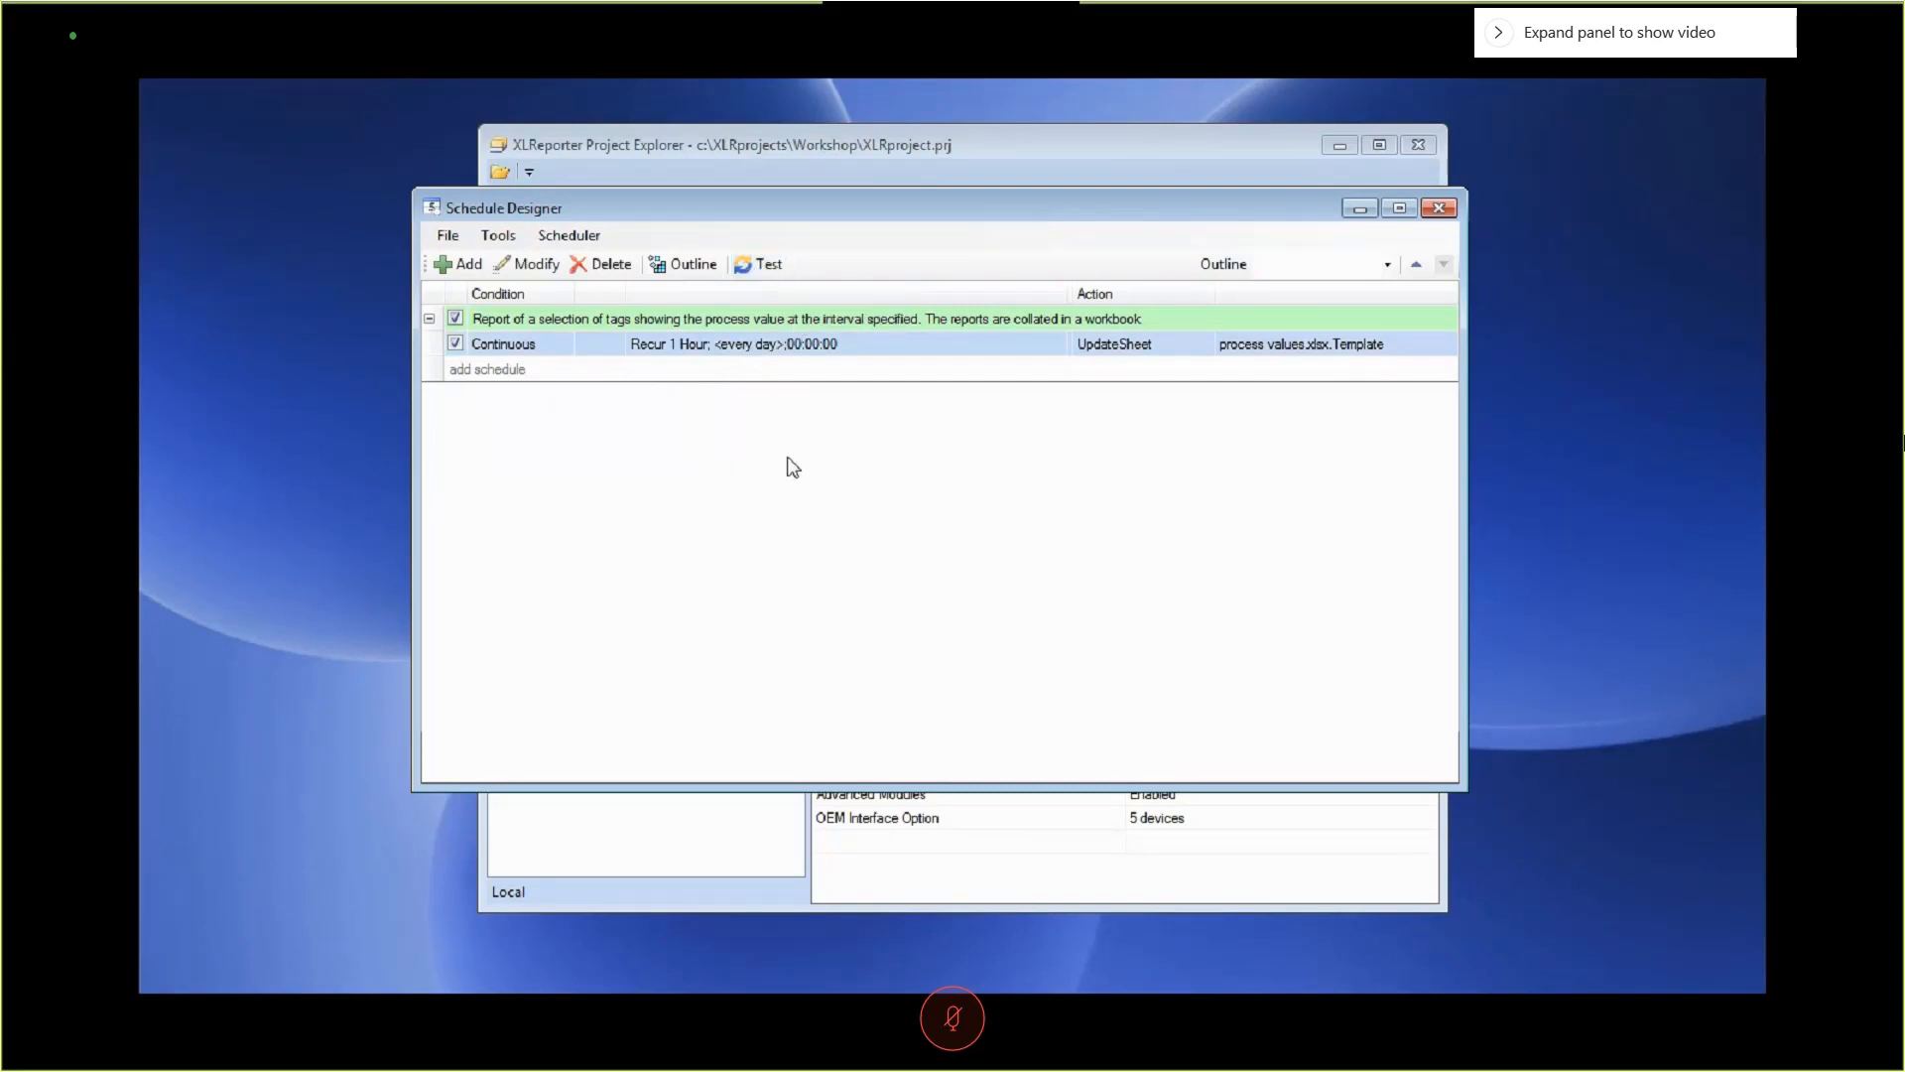
click(769, 268)
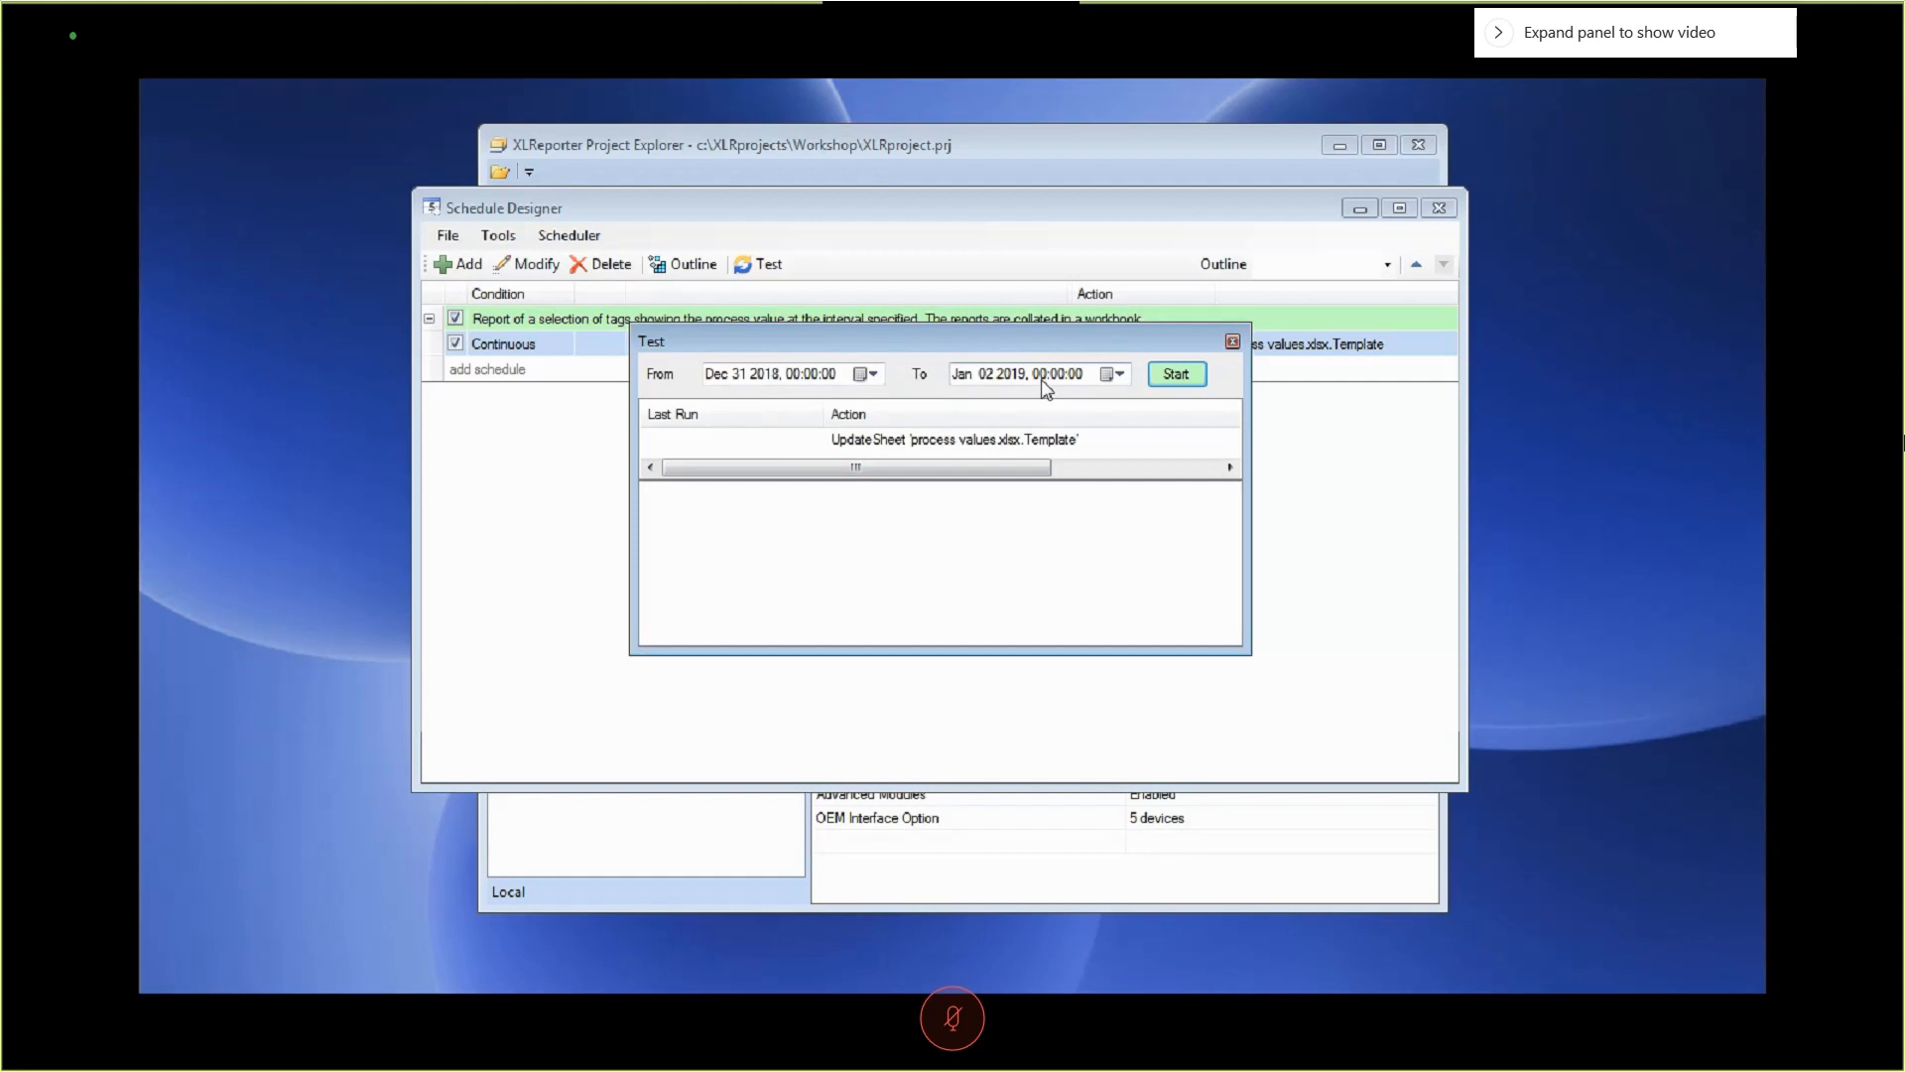
drag(726, 347, 715, 402)
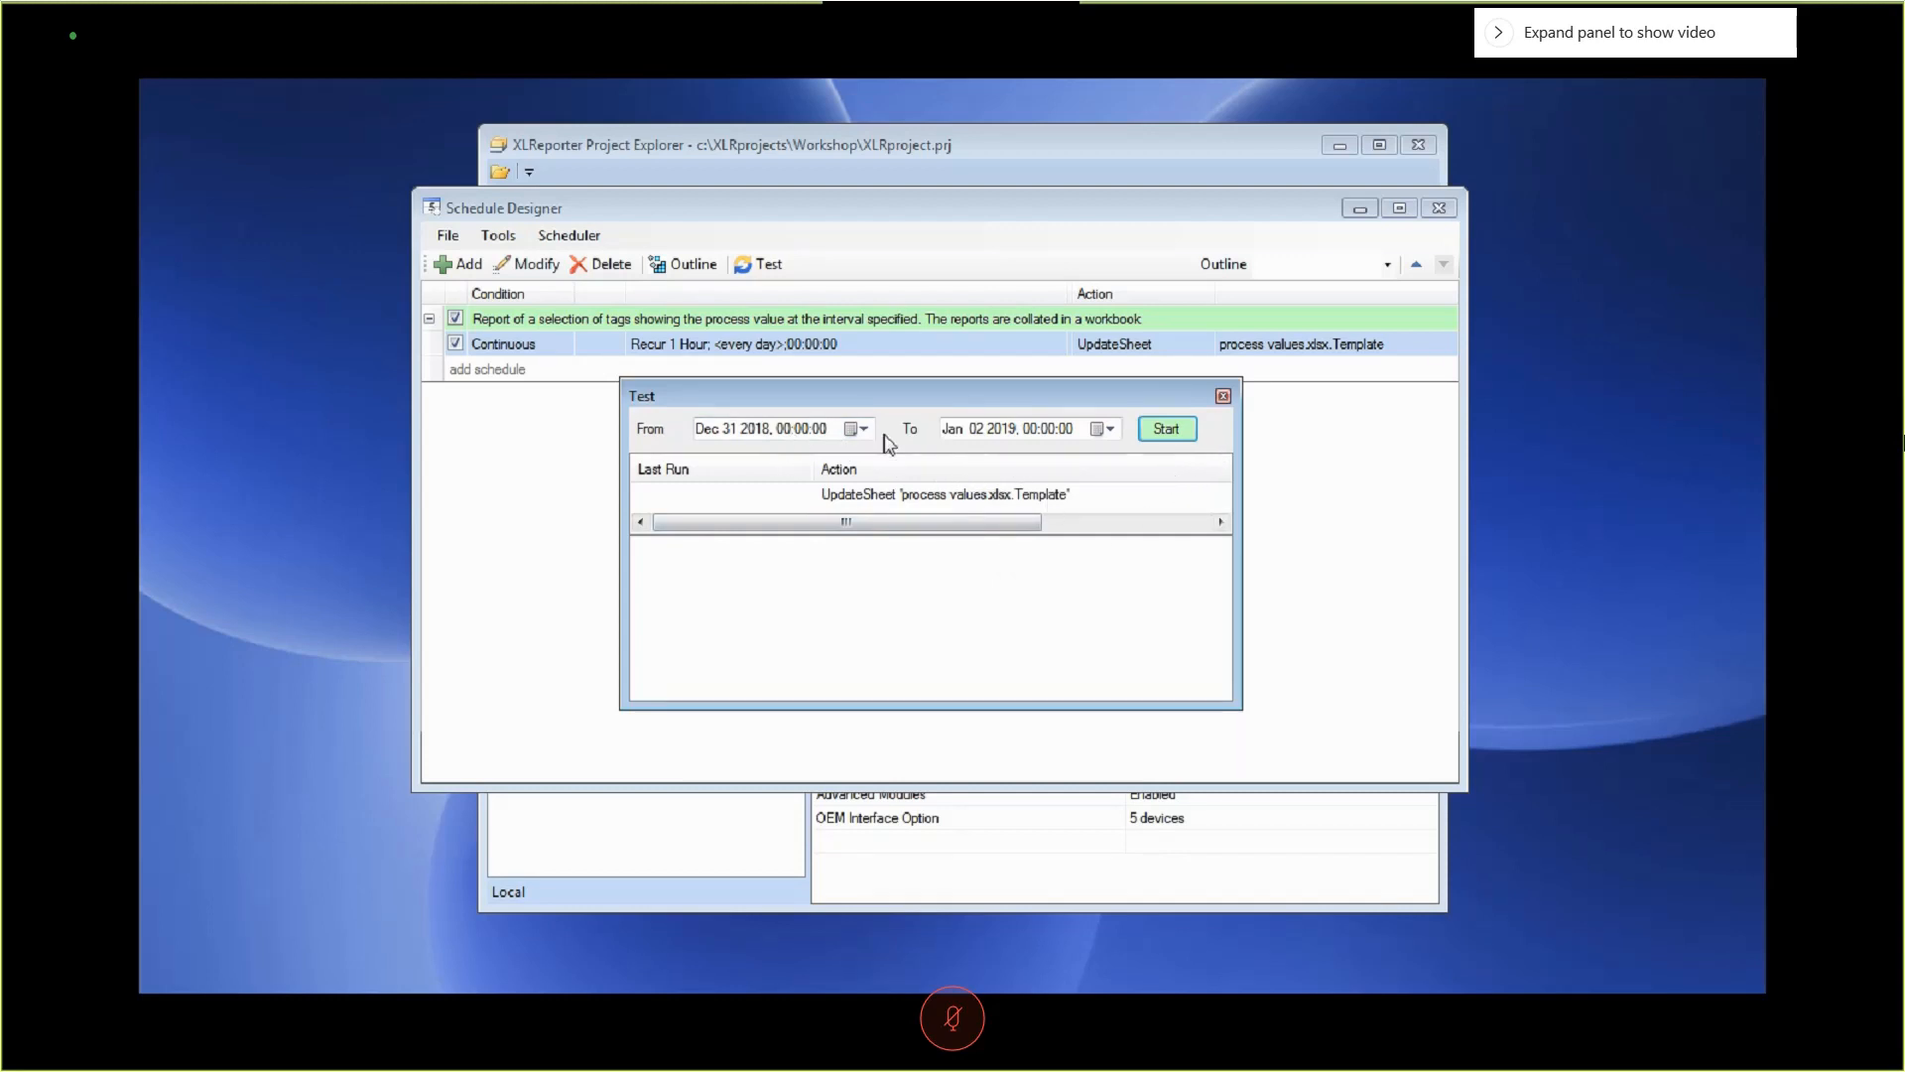
click(1166, 429)
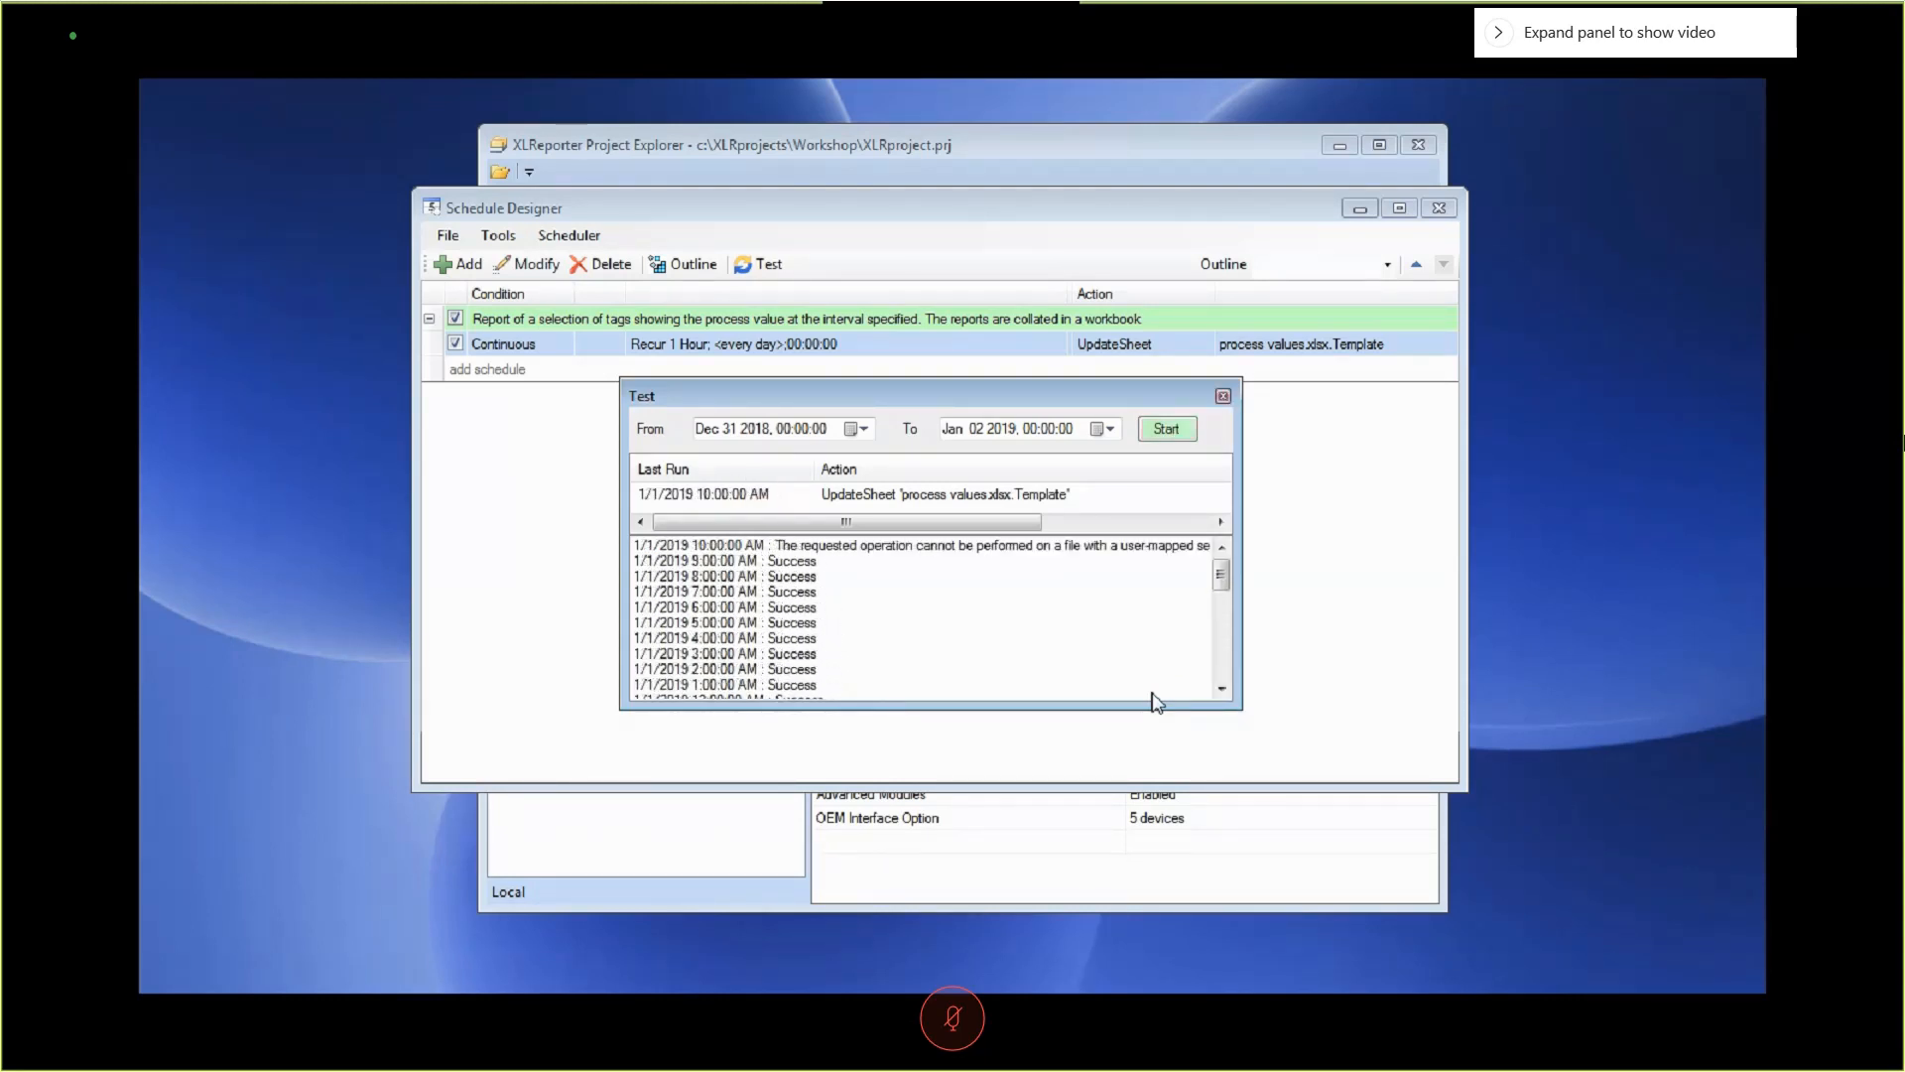
click(1166, 431)
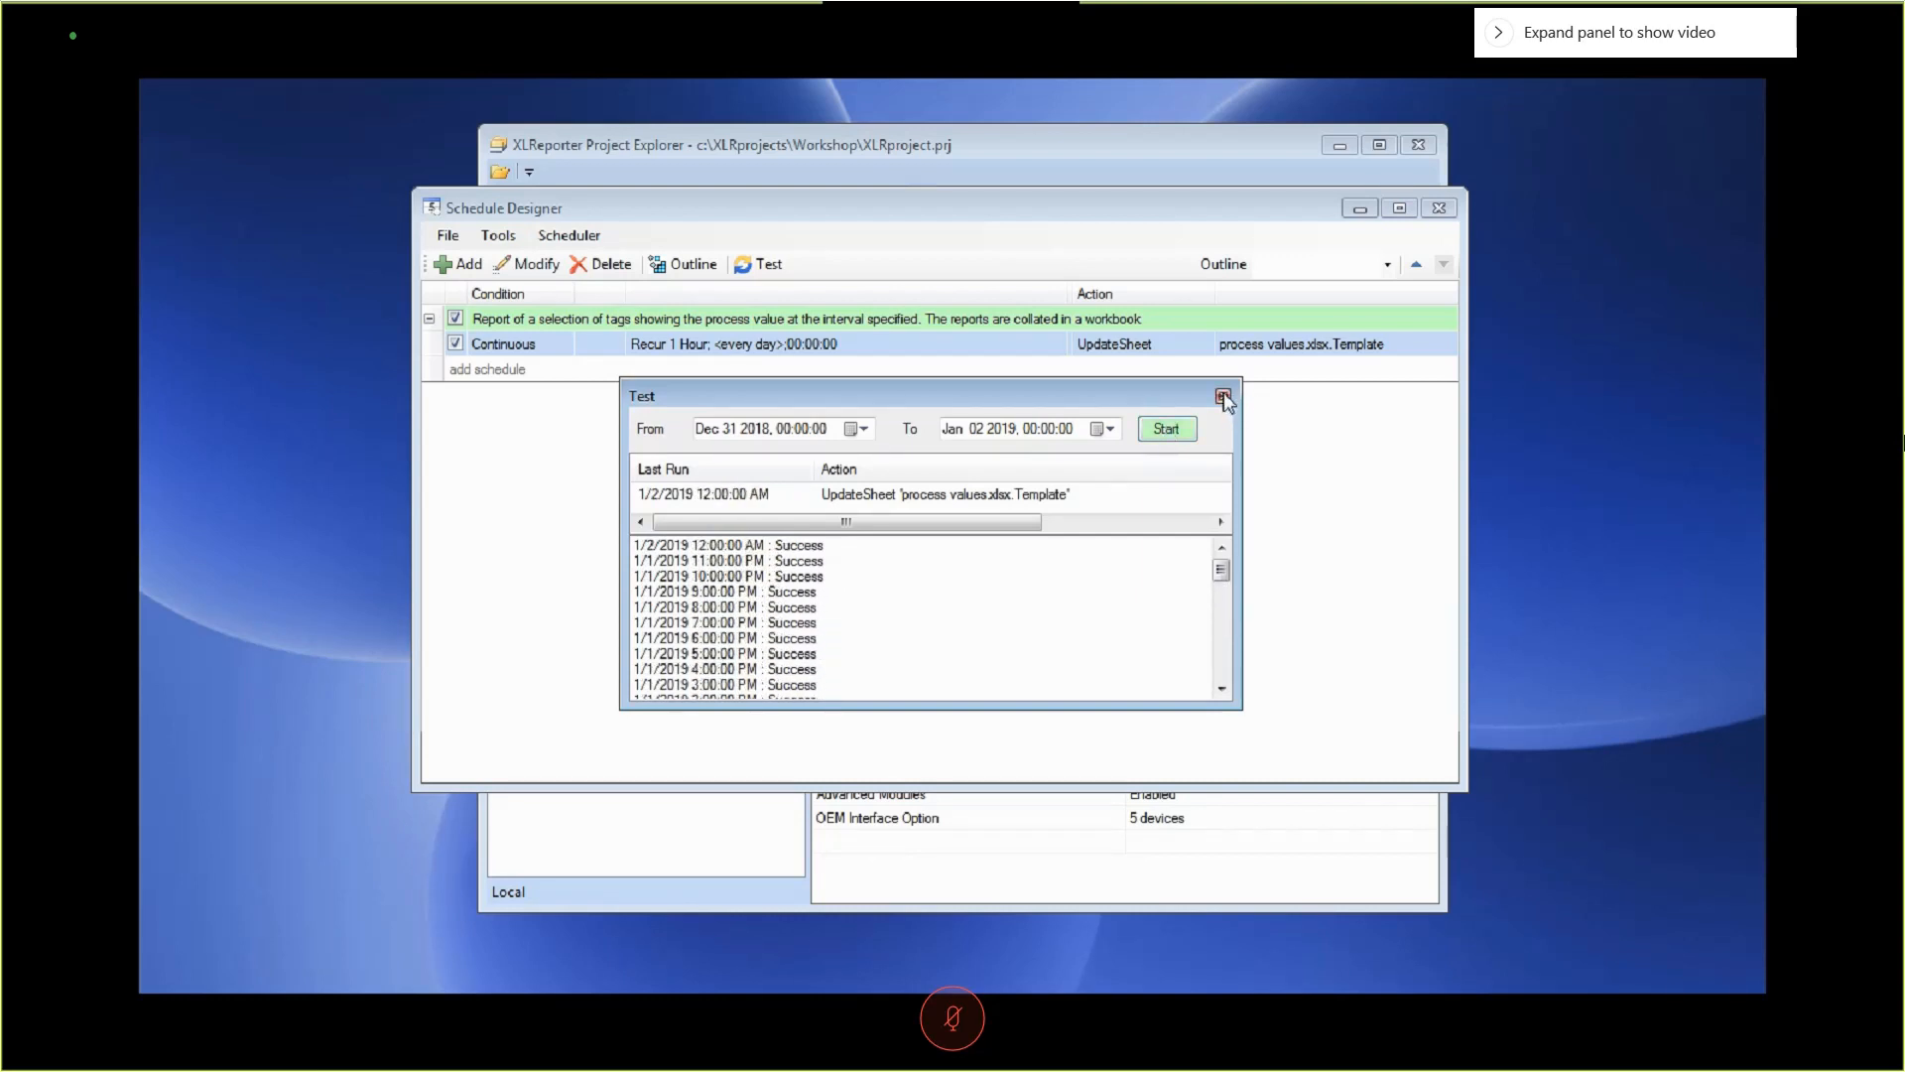
click(1223, 397)
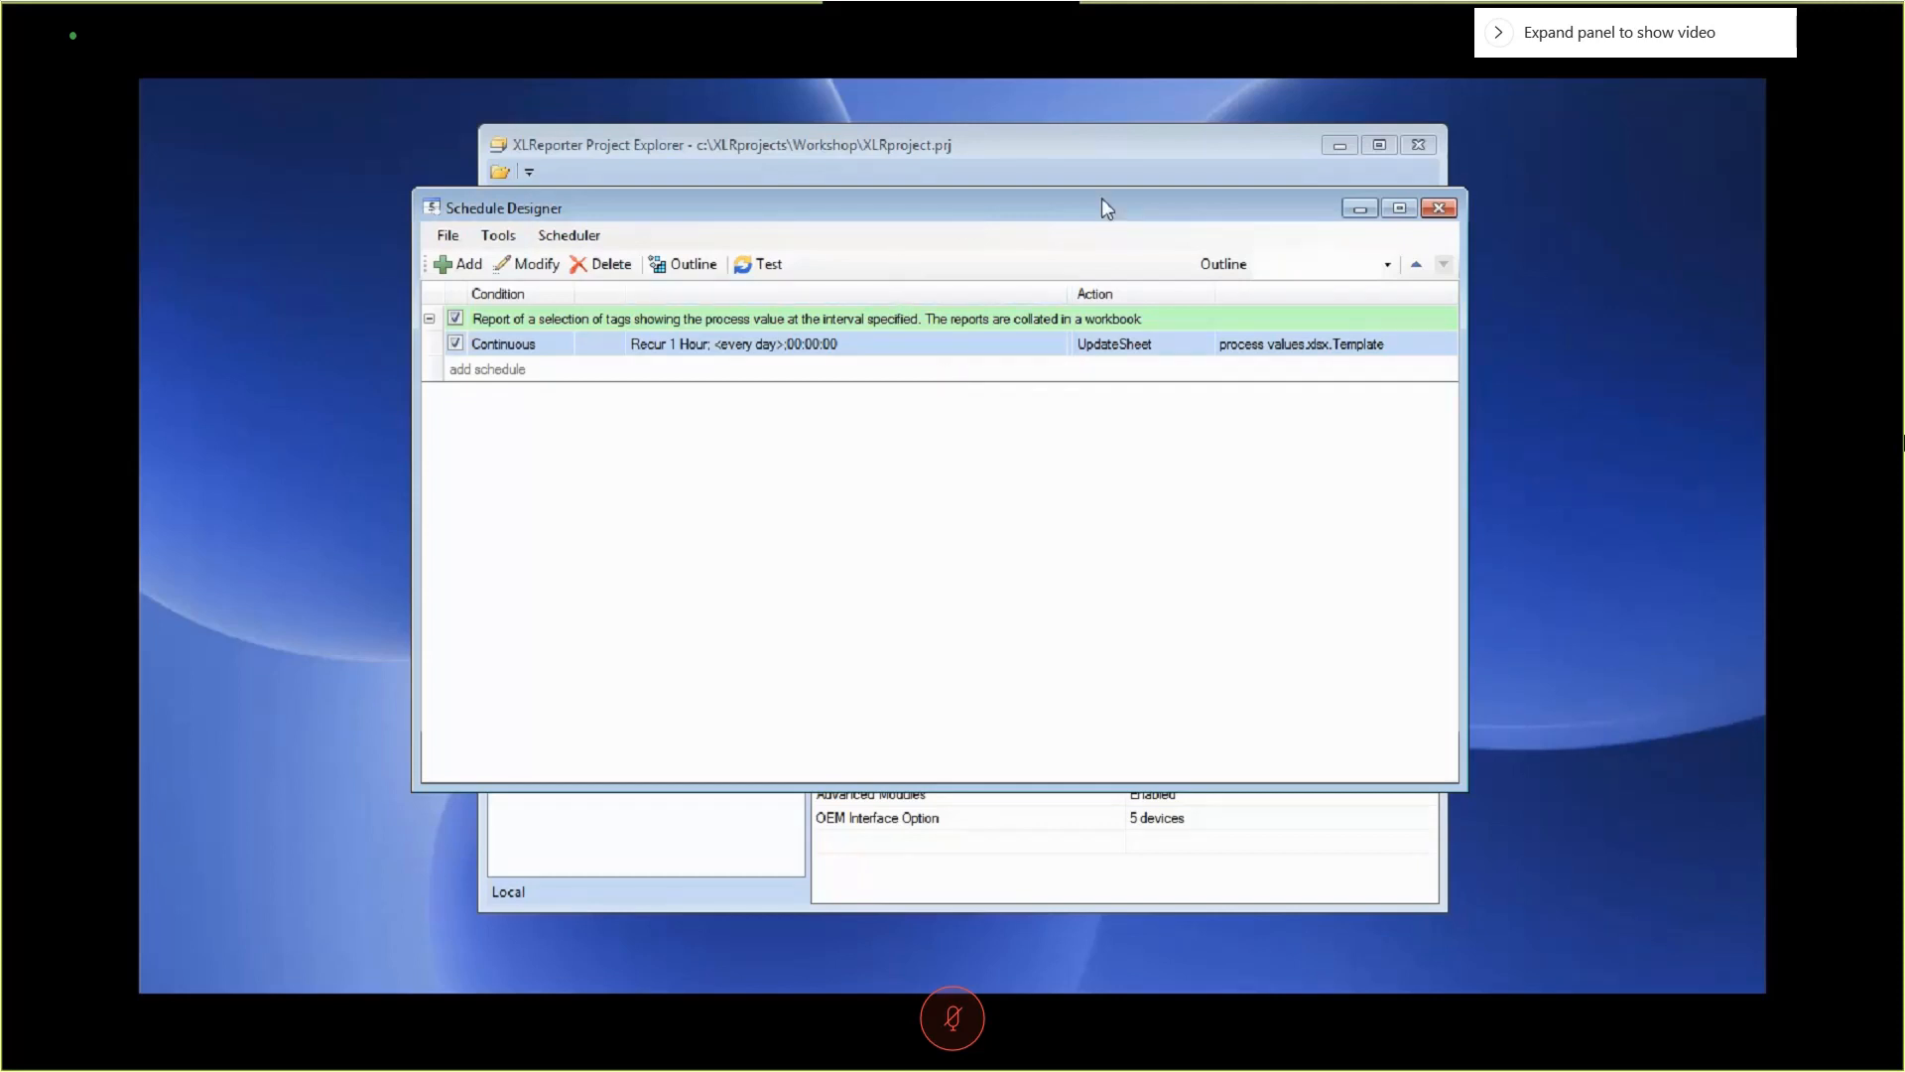
View the scheduled process values workbooks for Dec2018 and Jan2019, including the Jan2019 sheets 01 and 02, and close the report viewer.
click(1051, 144)
click(913, 263)
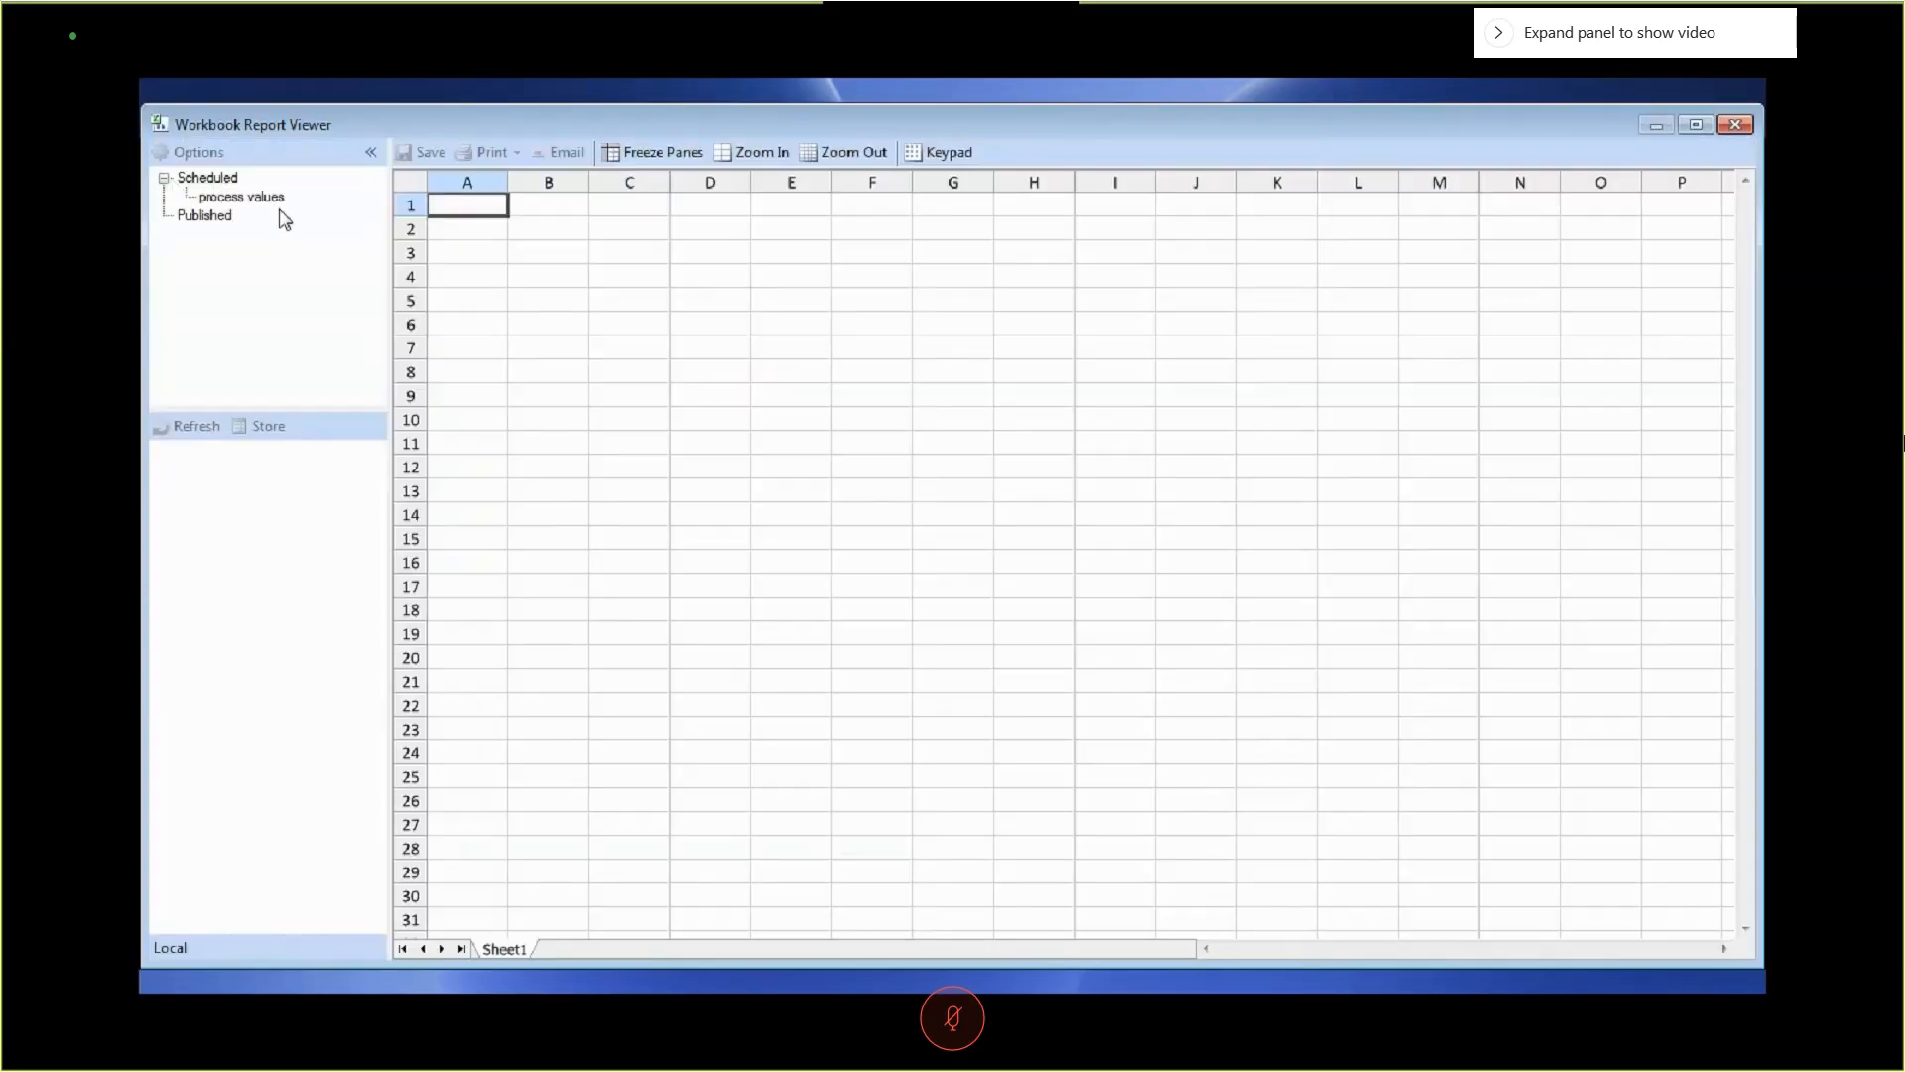
click(266, 197)
click(304, 506)
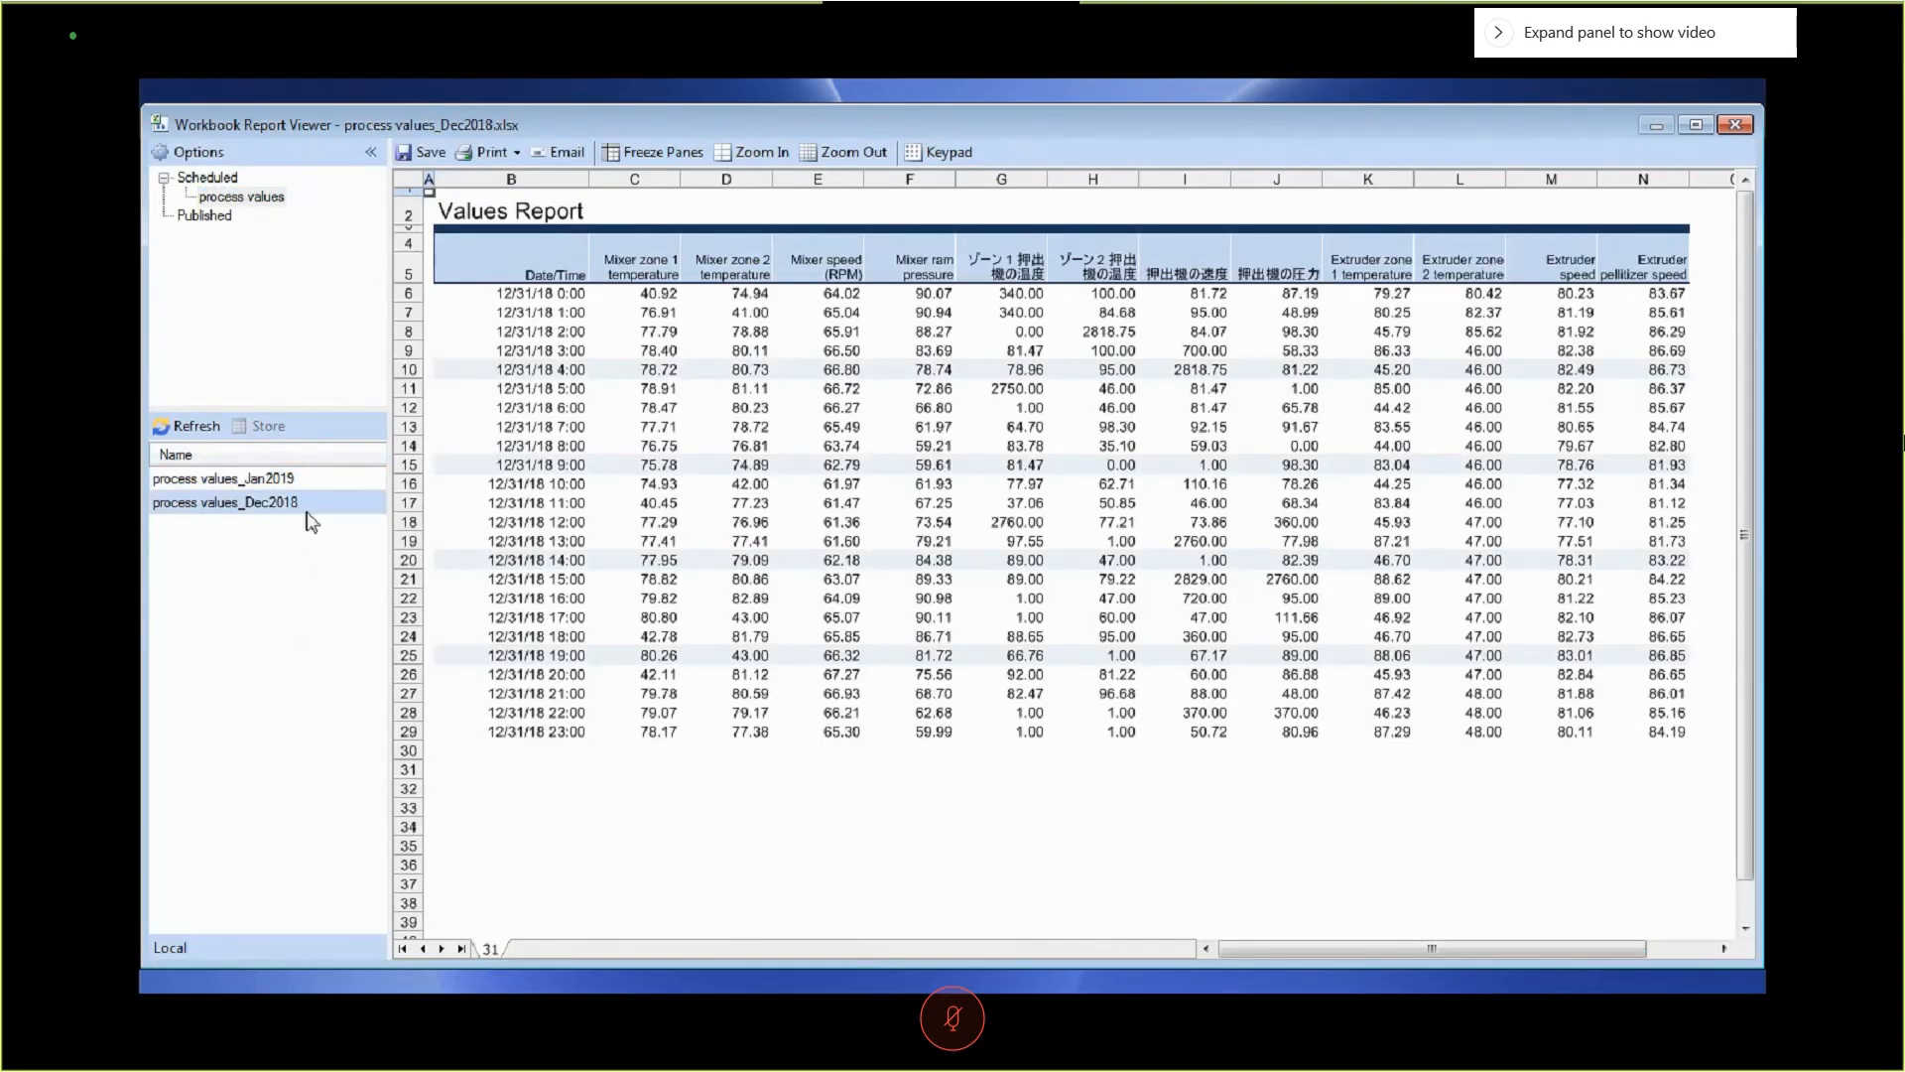
click(311, 483)
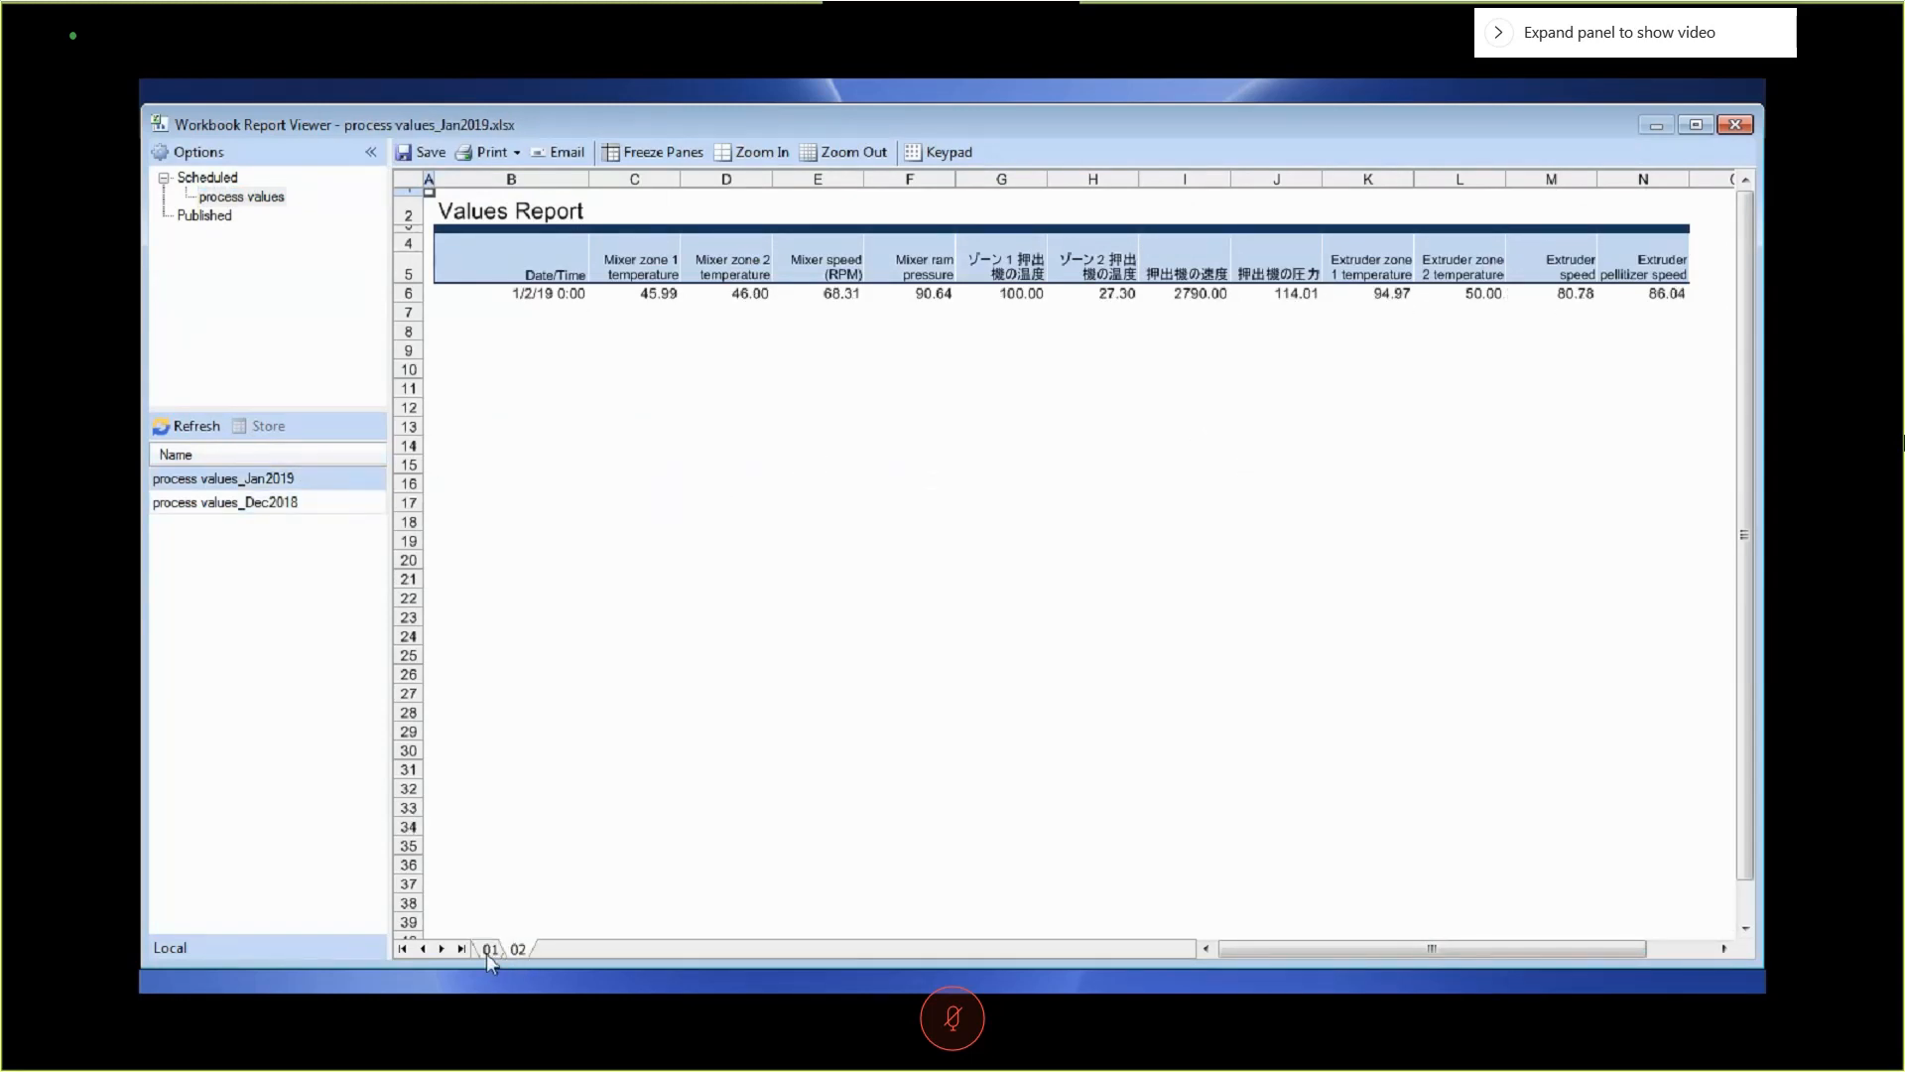
click(487, 951)
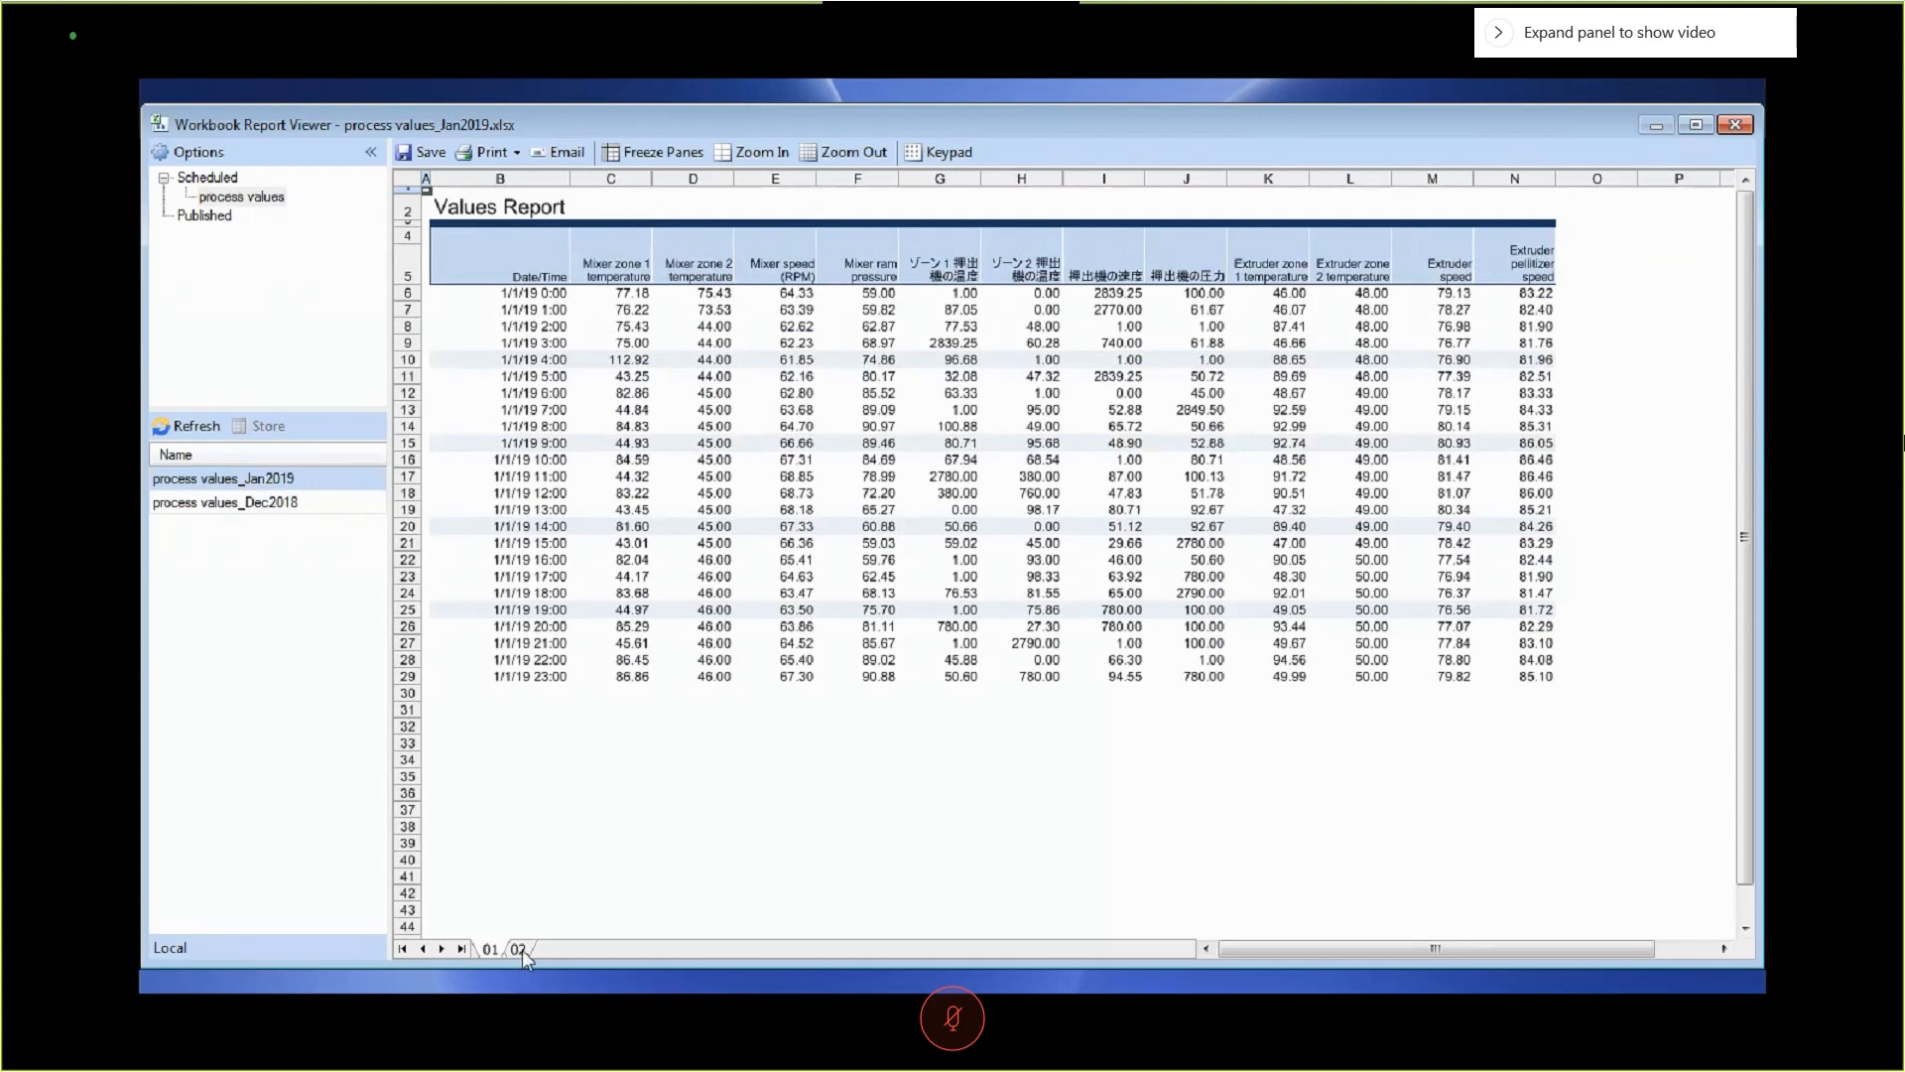
click(518, 949)
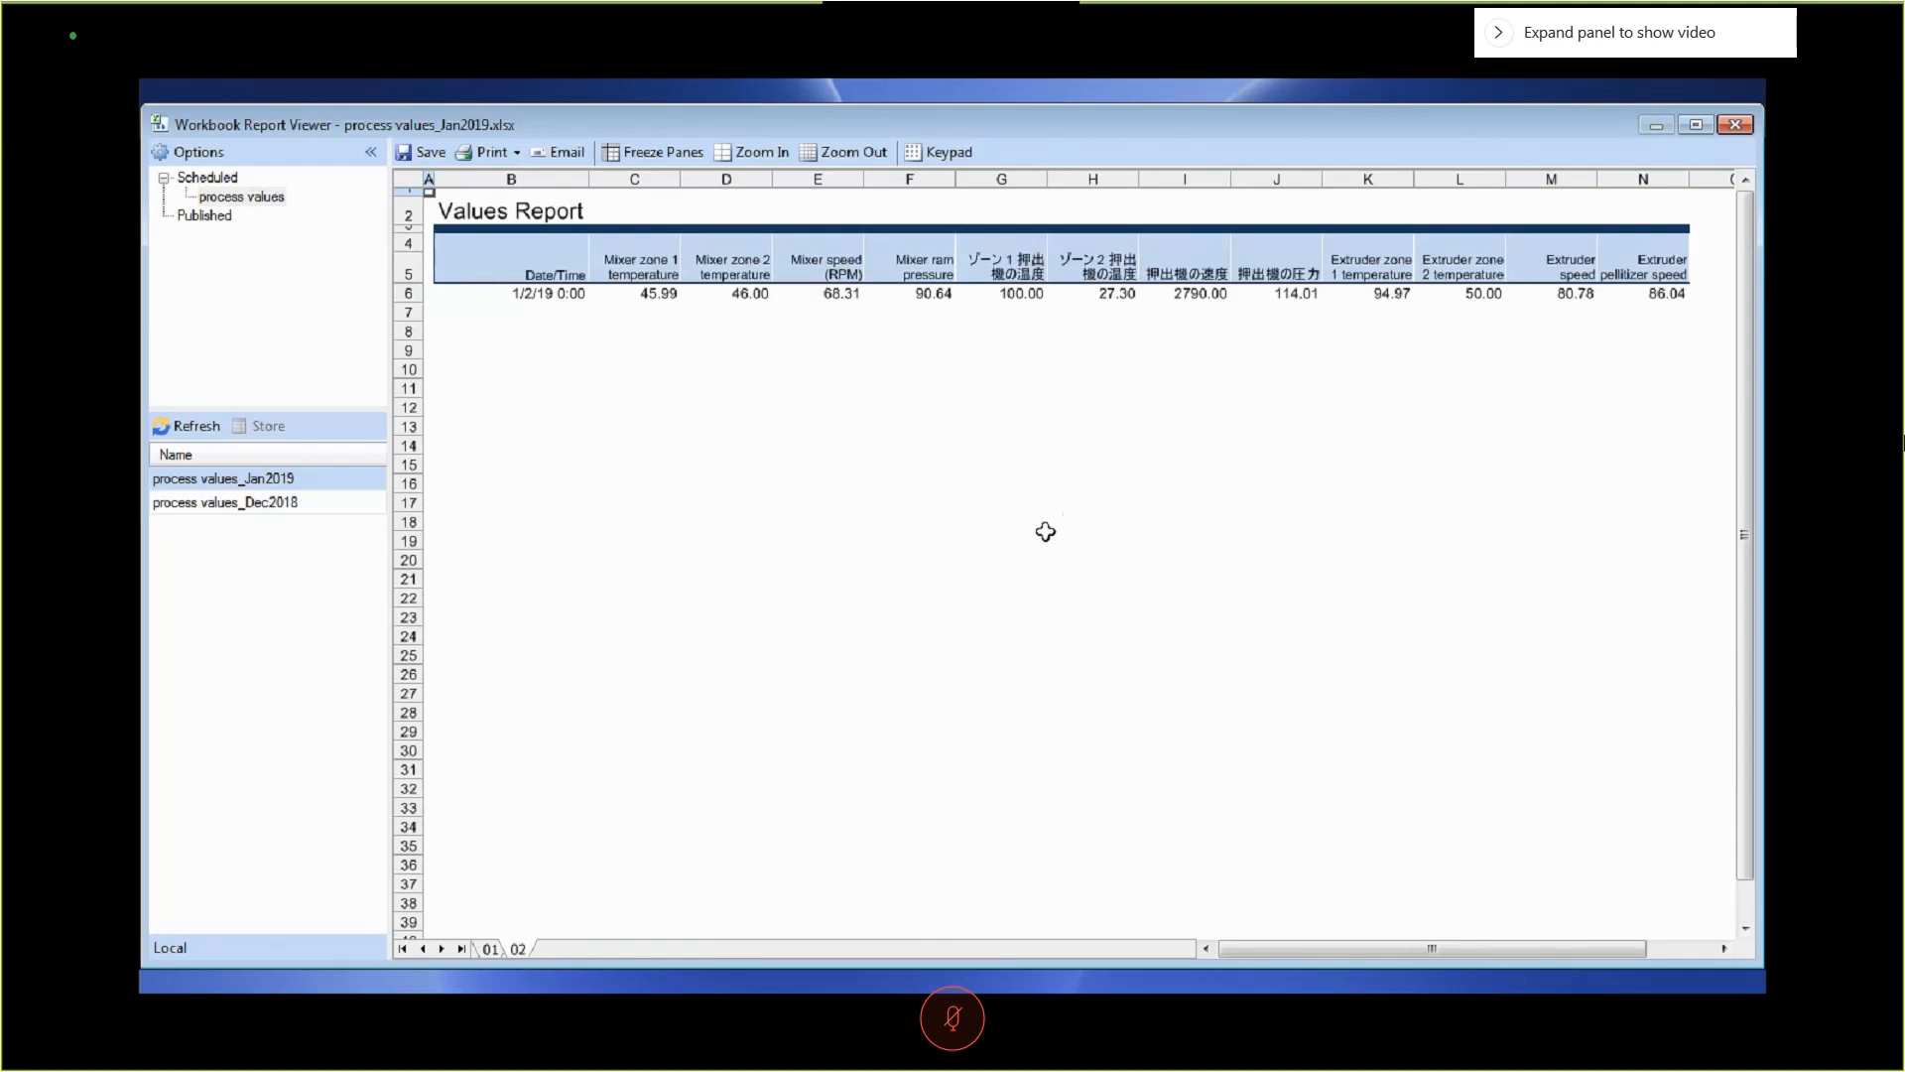
click(1734, 126)
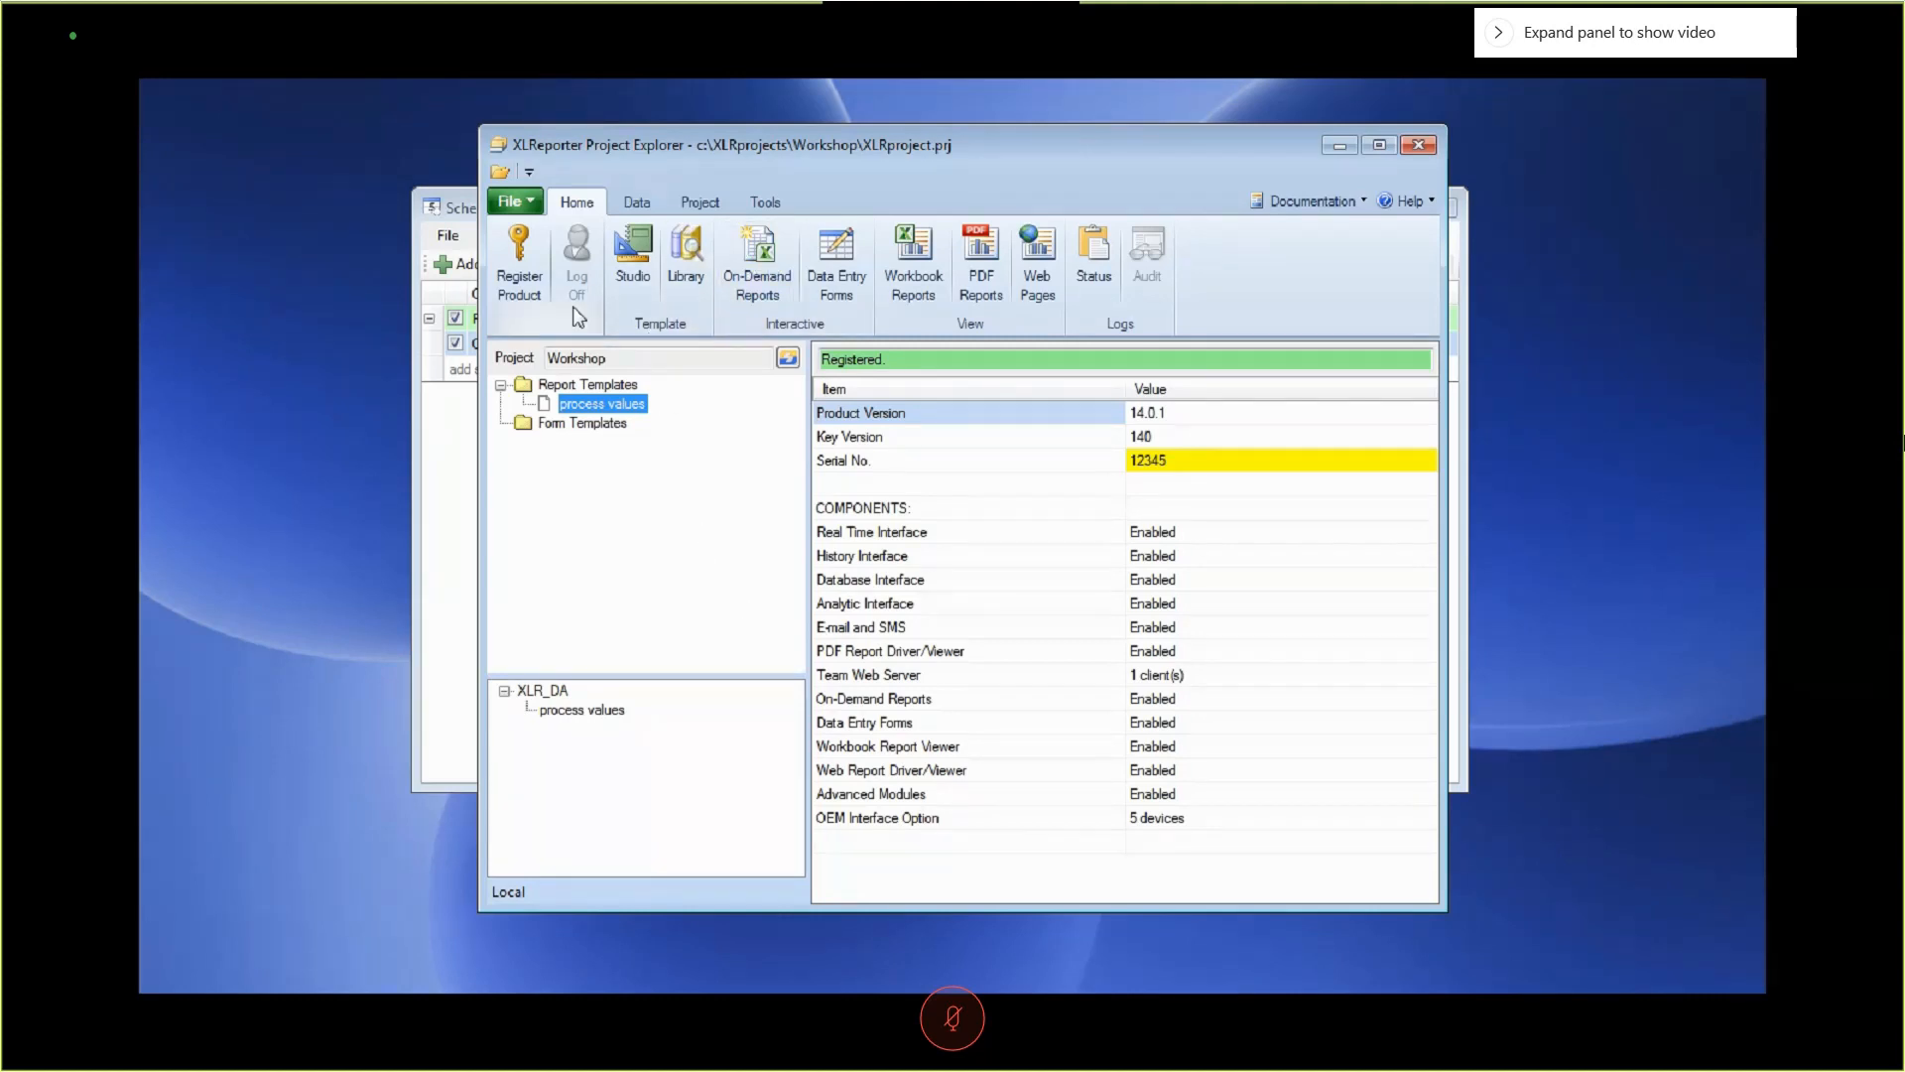
Check the project's workbook report settings for the template design option and close them without changes.
click(636, 264)
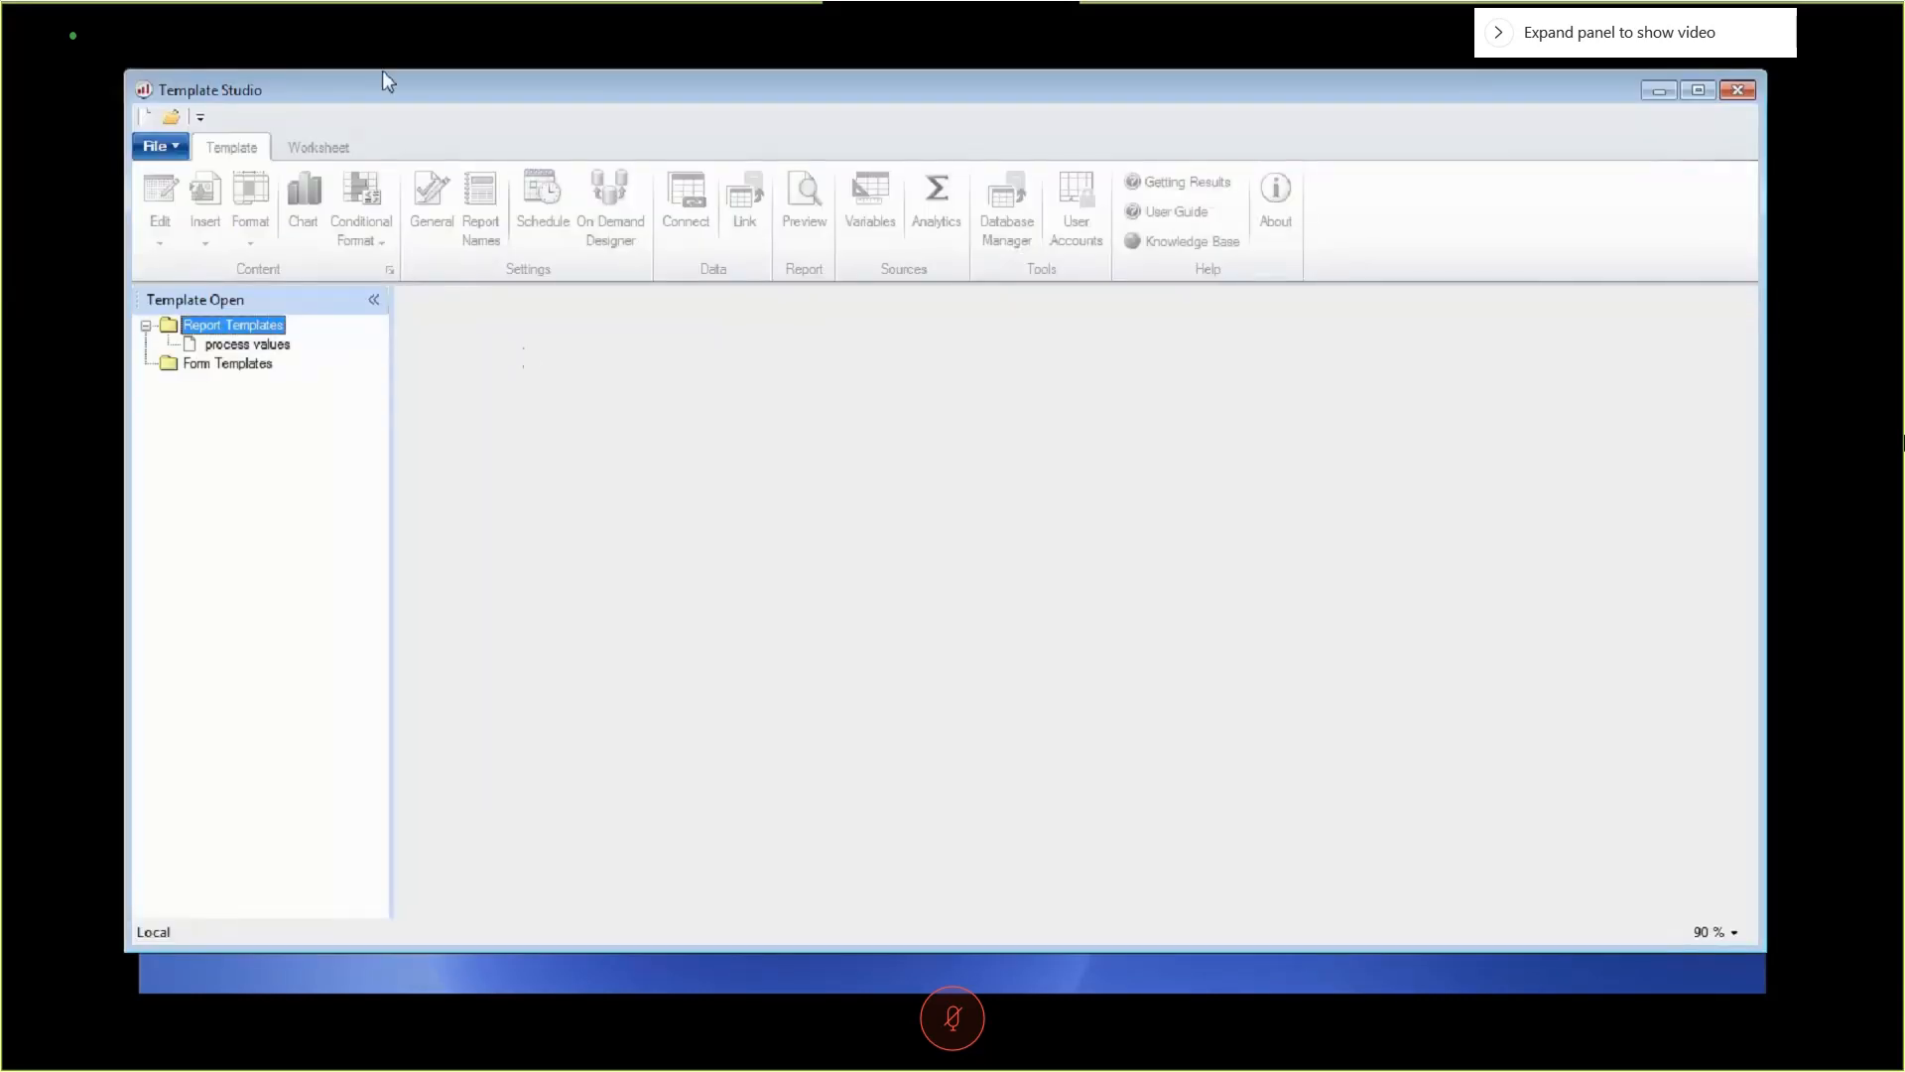
click(1738, 92)
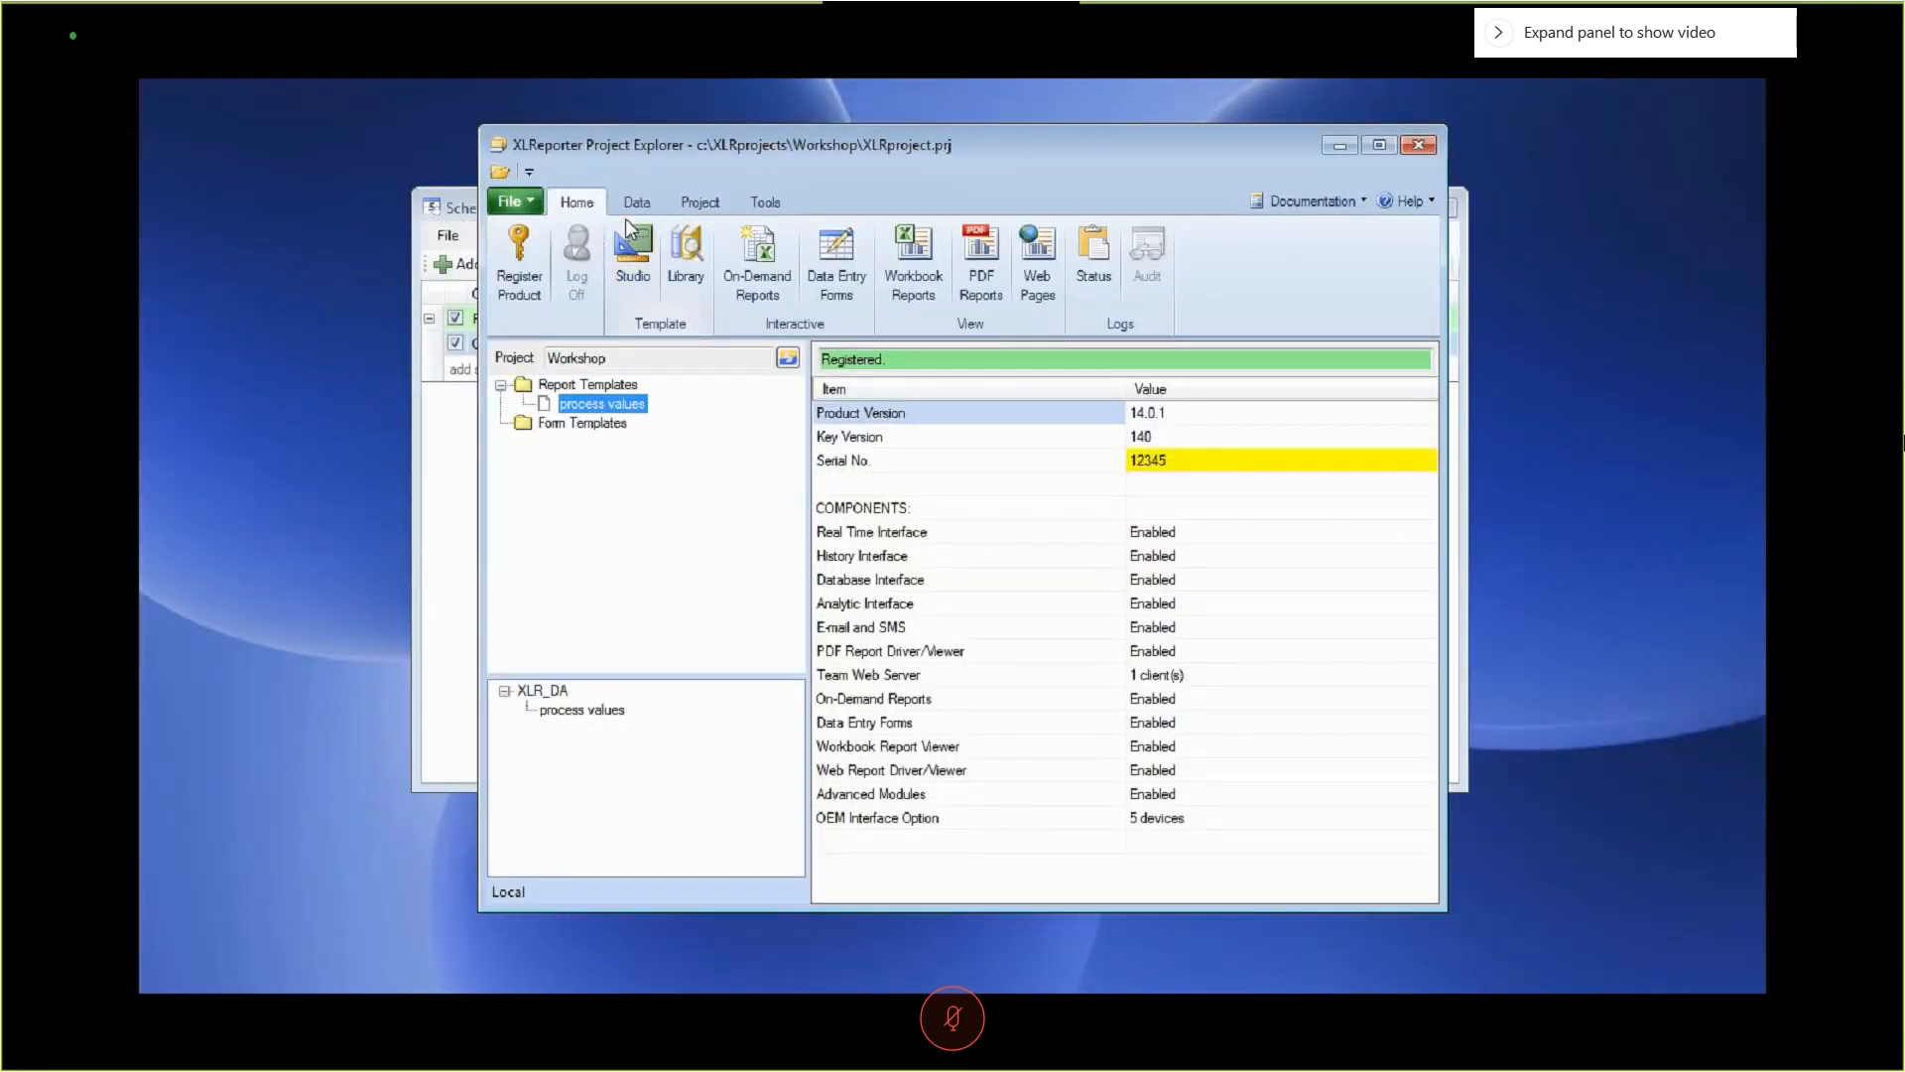
click(702, 204)
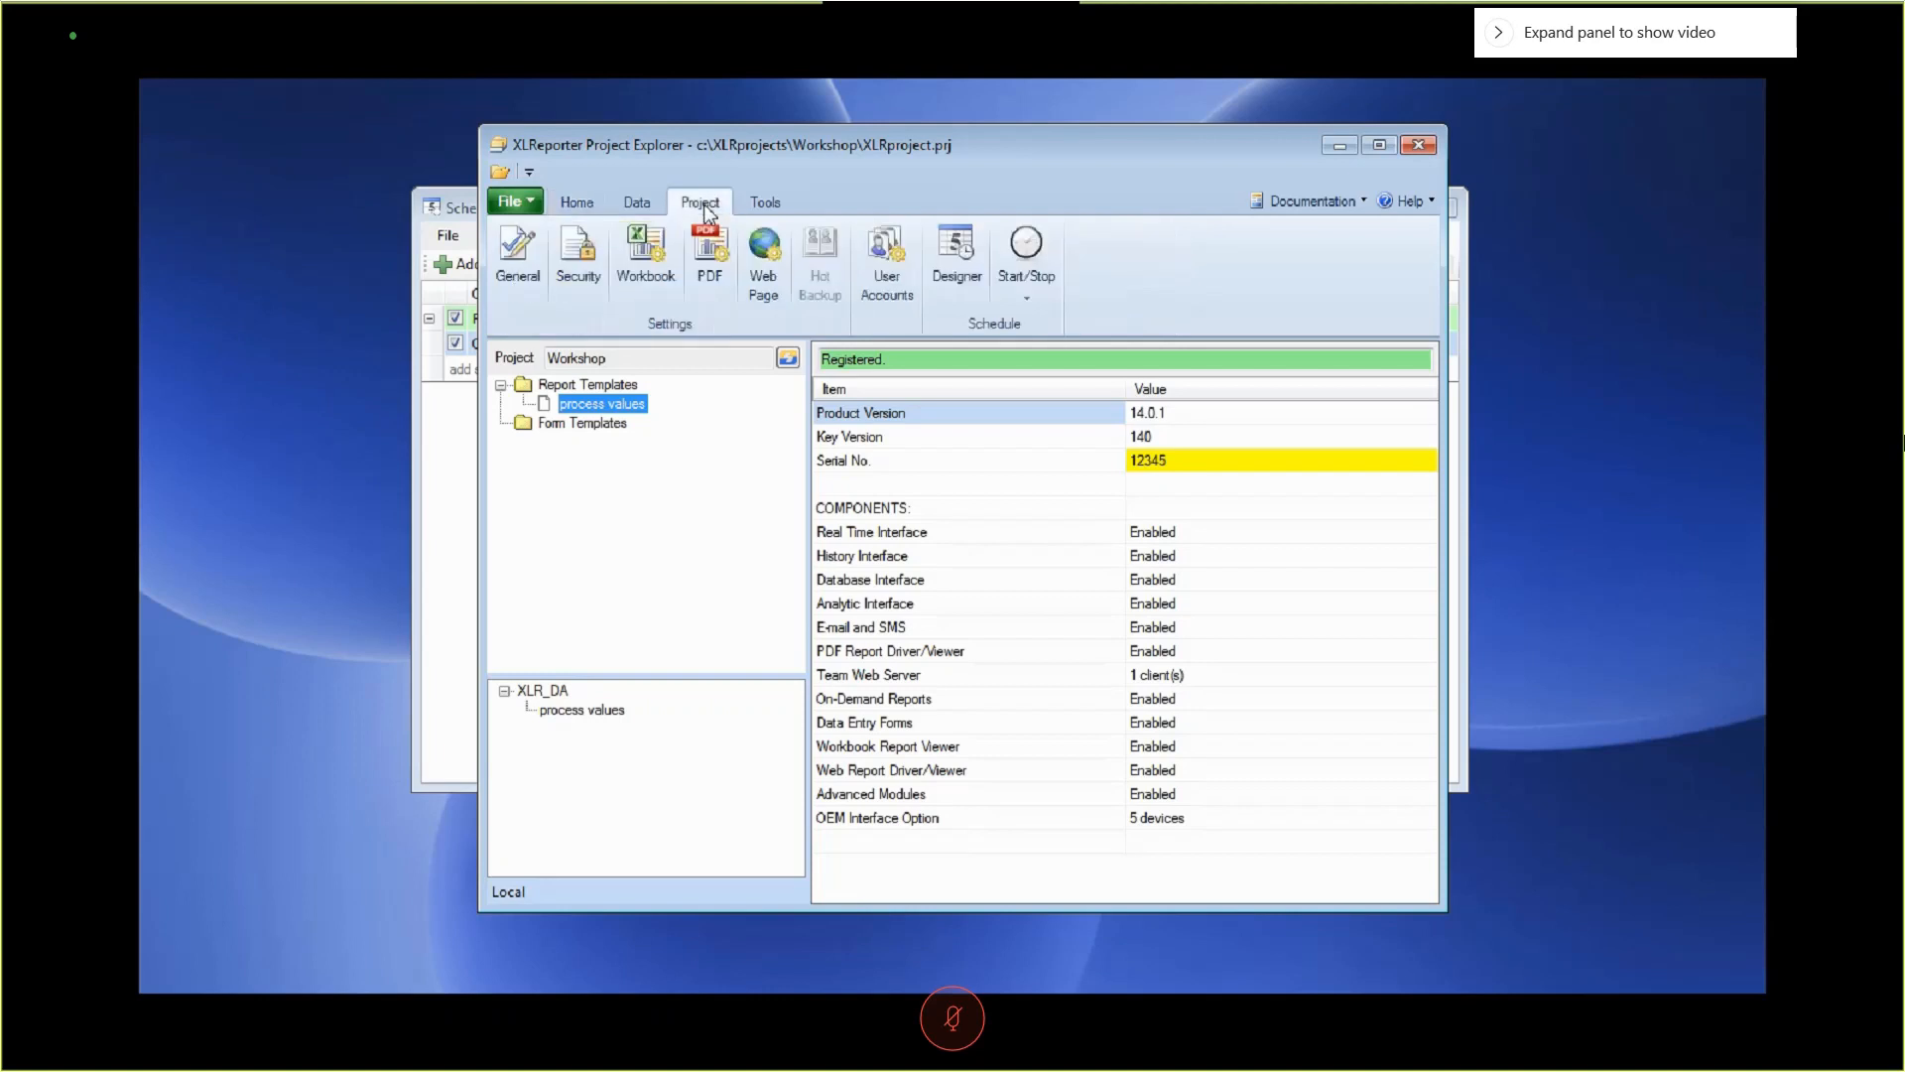
click(643, 274)
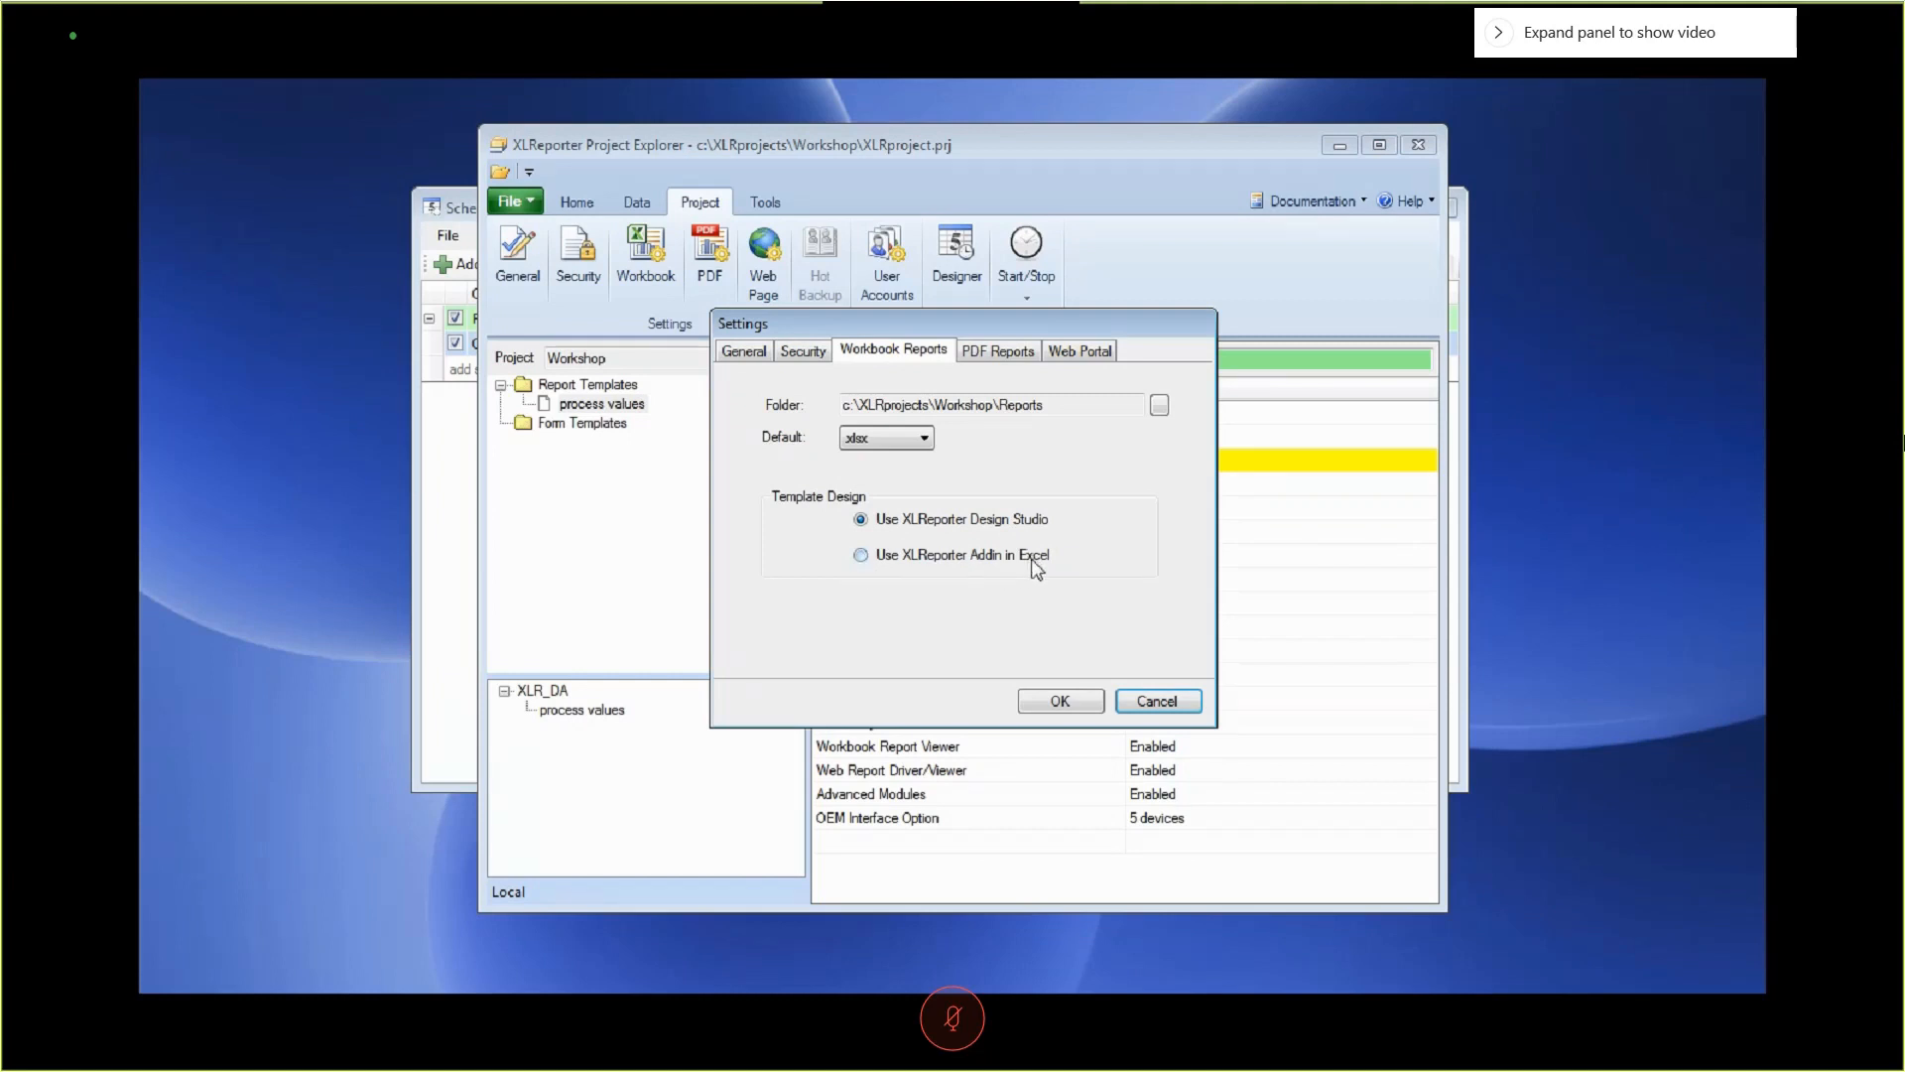
click(1183, 702)
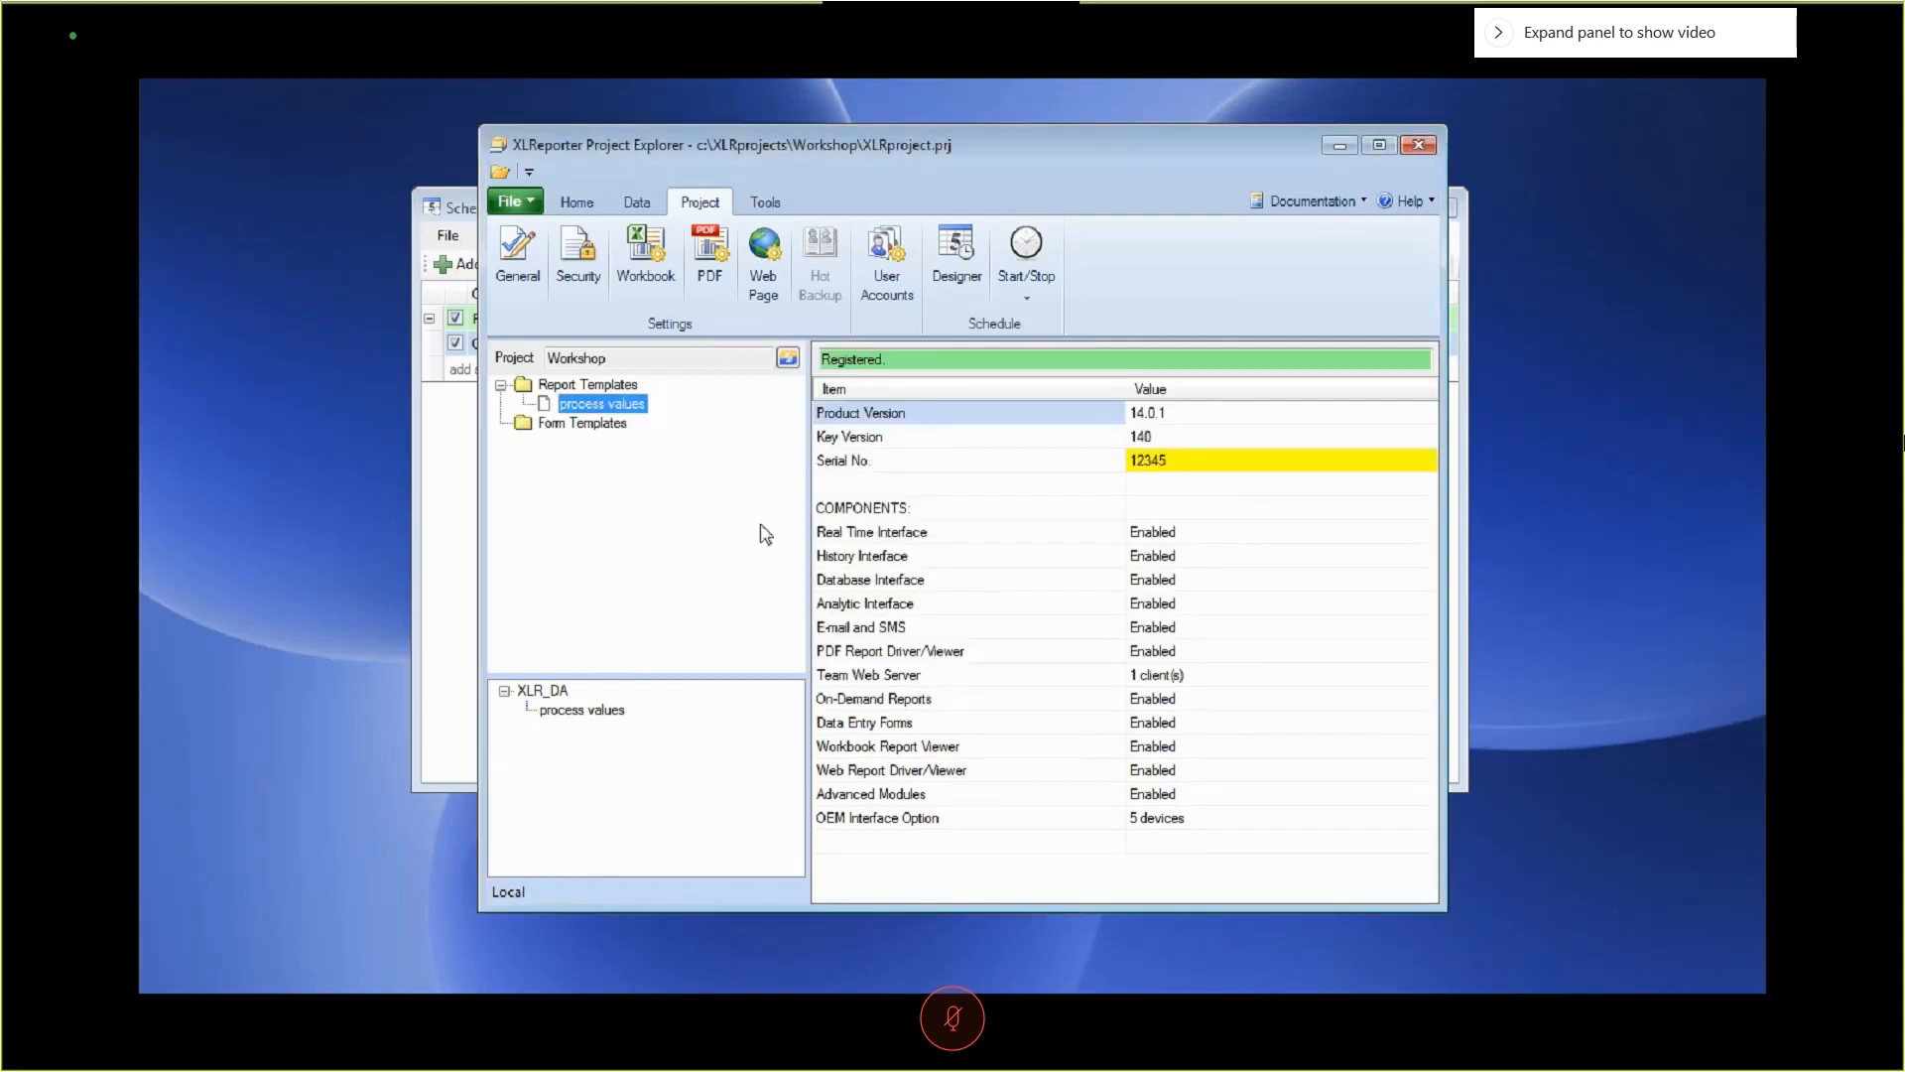
Open Template Studio from the Project Explorer and reposition its window.
click(577, 202)
click(639, 263)
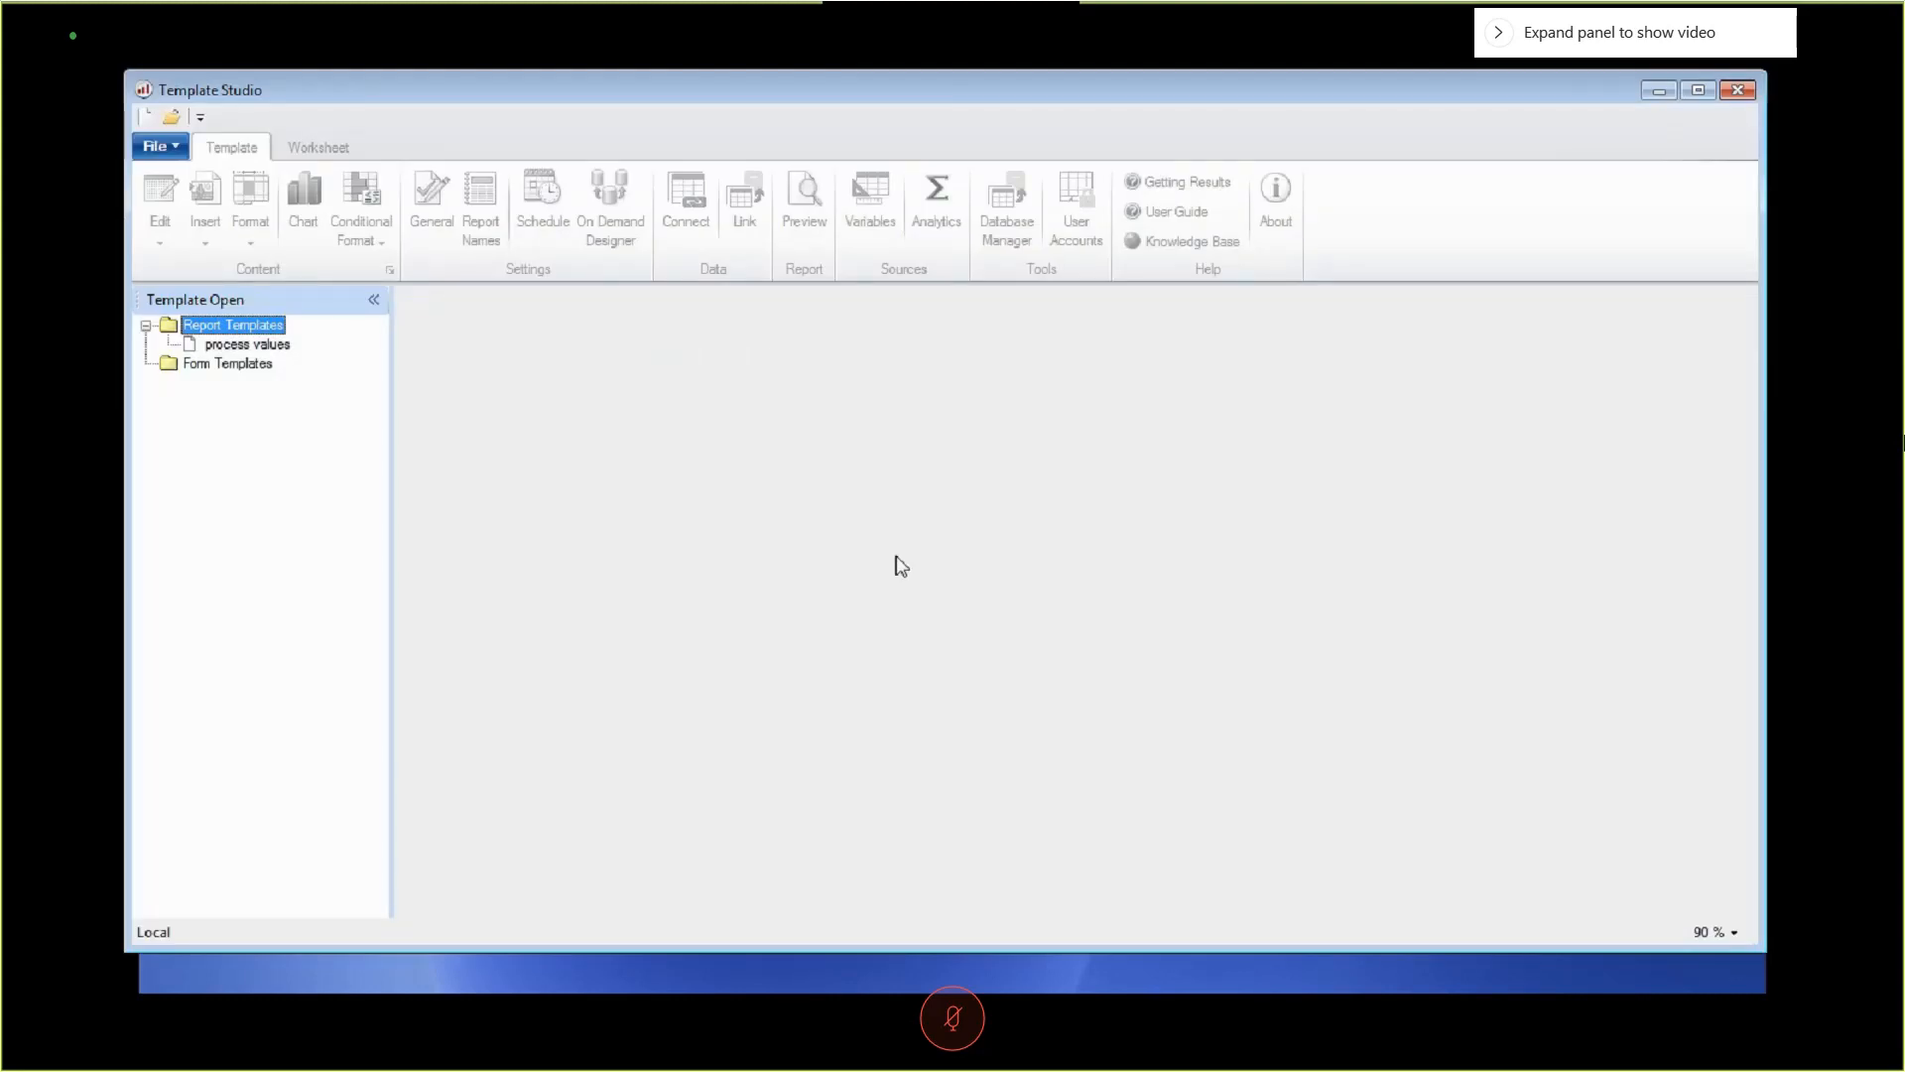
drag(925, 95, 862, 106)
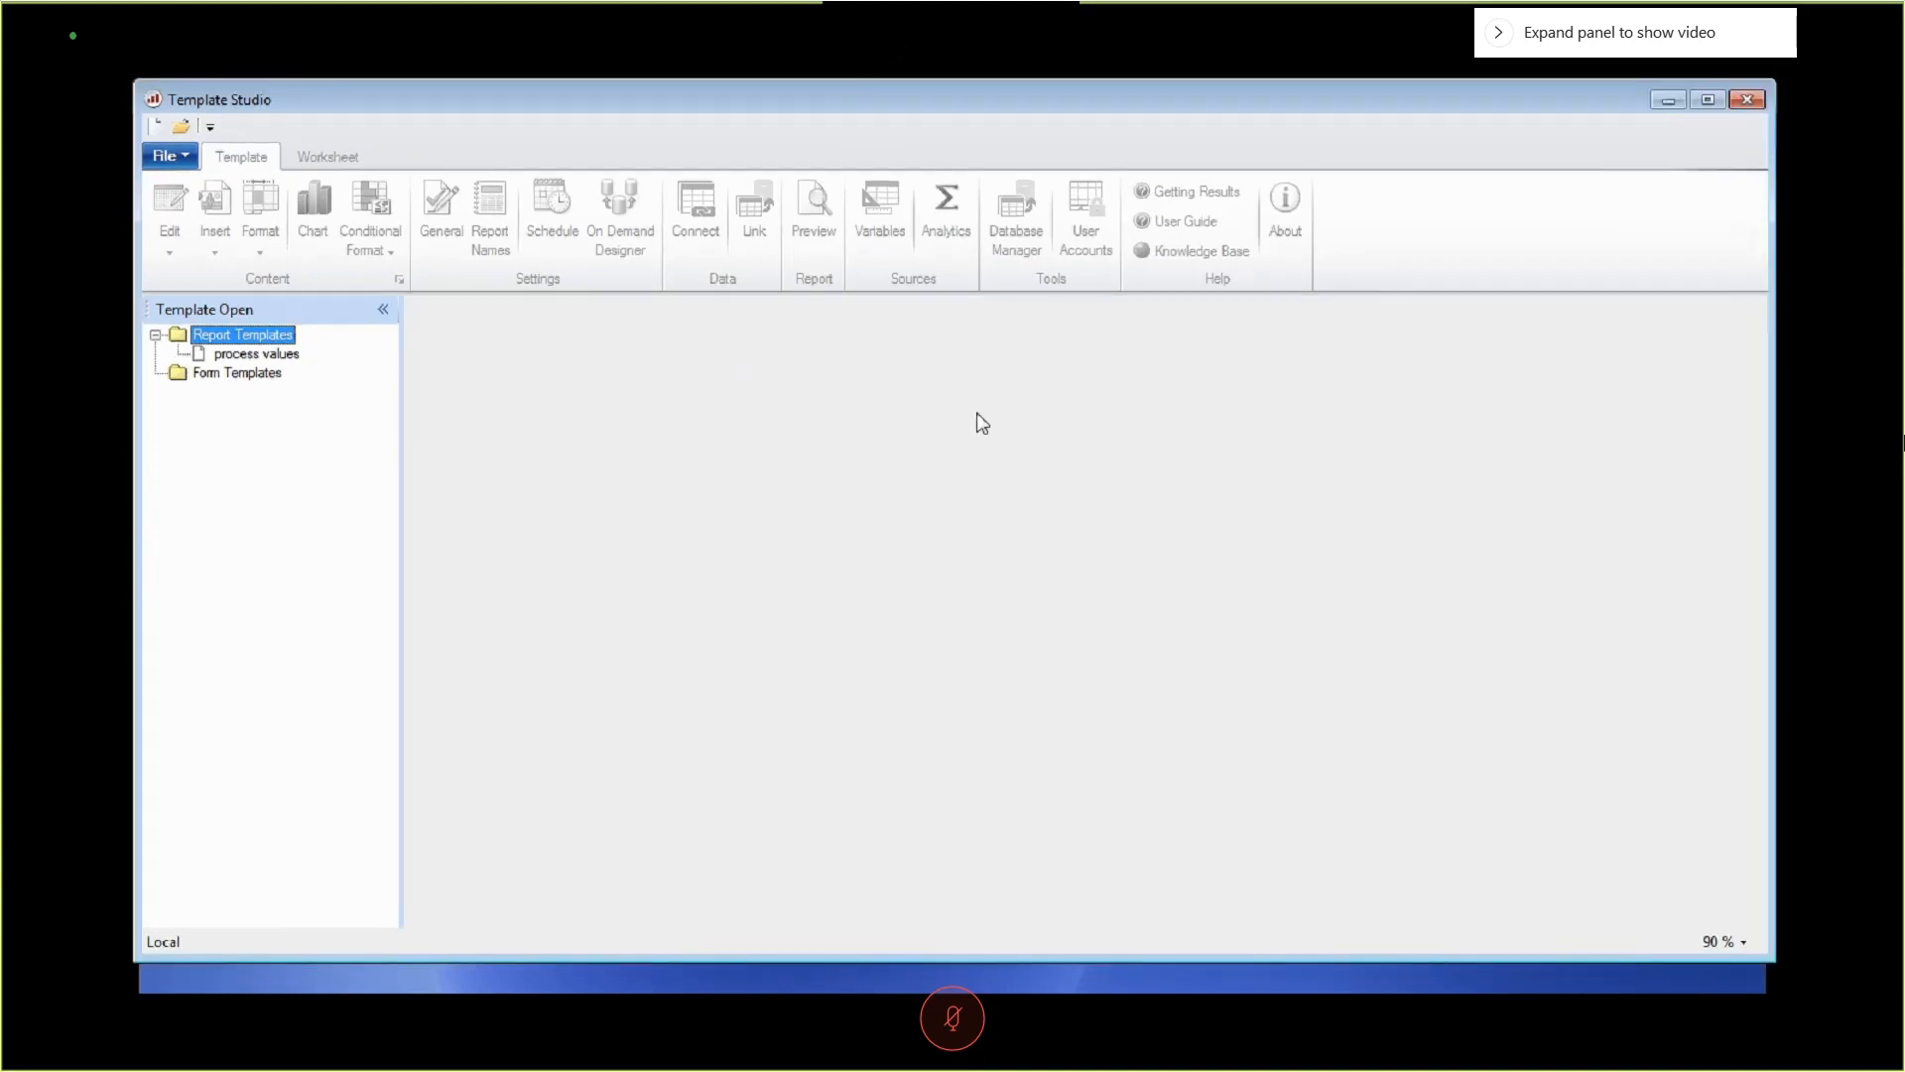
click(173, 164)
click(212, 188)
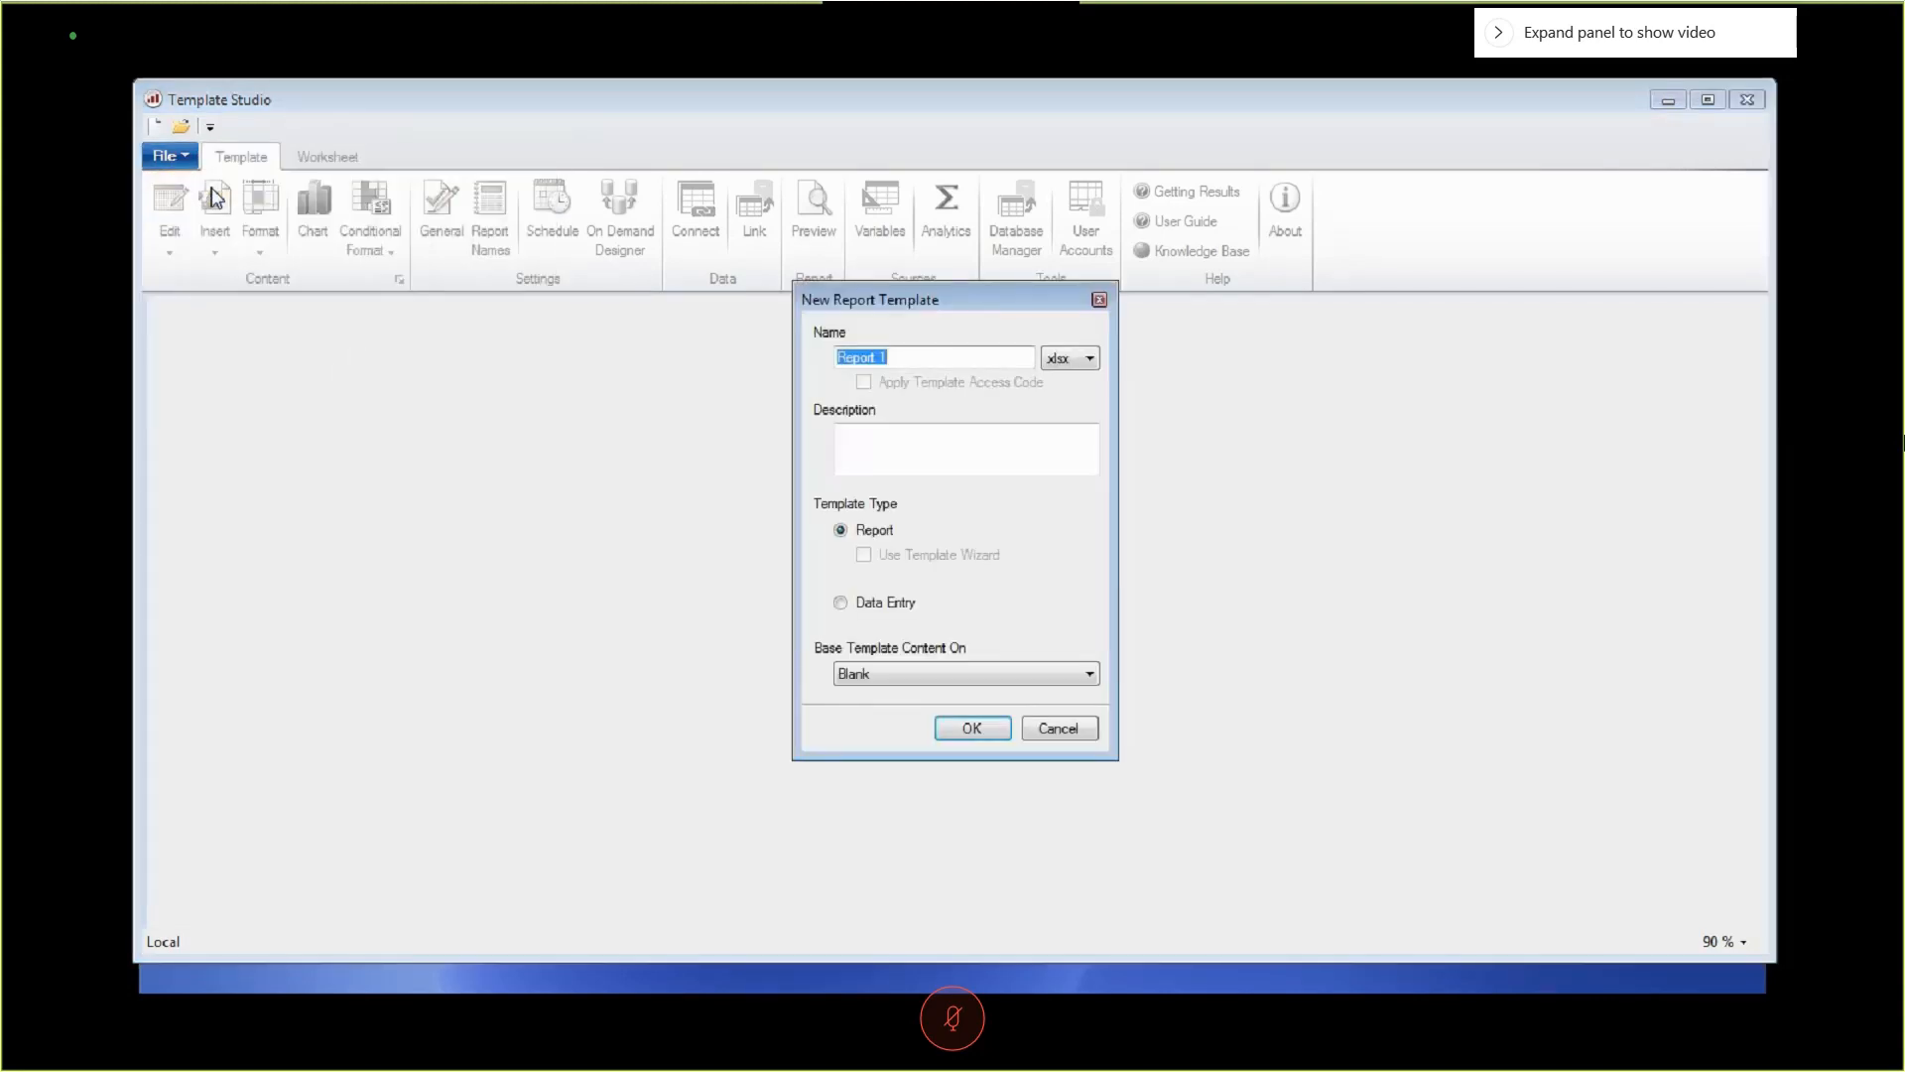
double_click(880, 356)
drag(880, 356, 780, 357)
text(extruder)
click(903, 672)
click(905, 709)
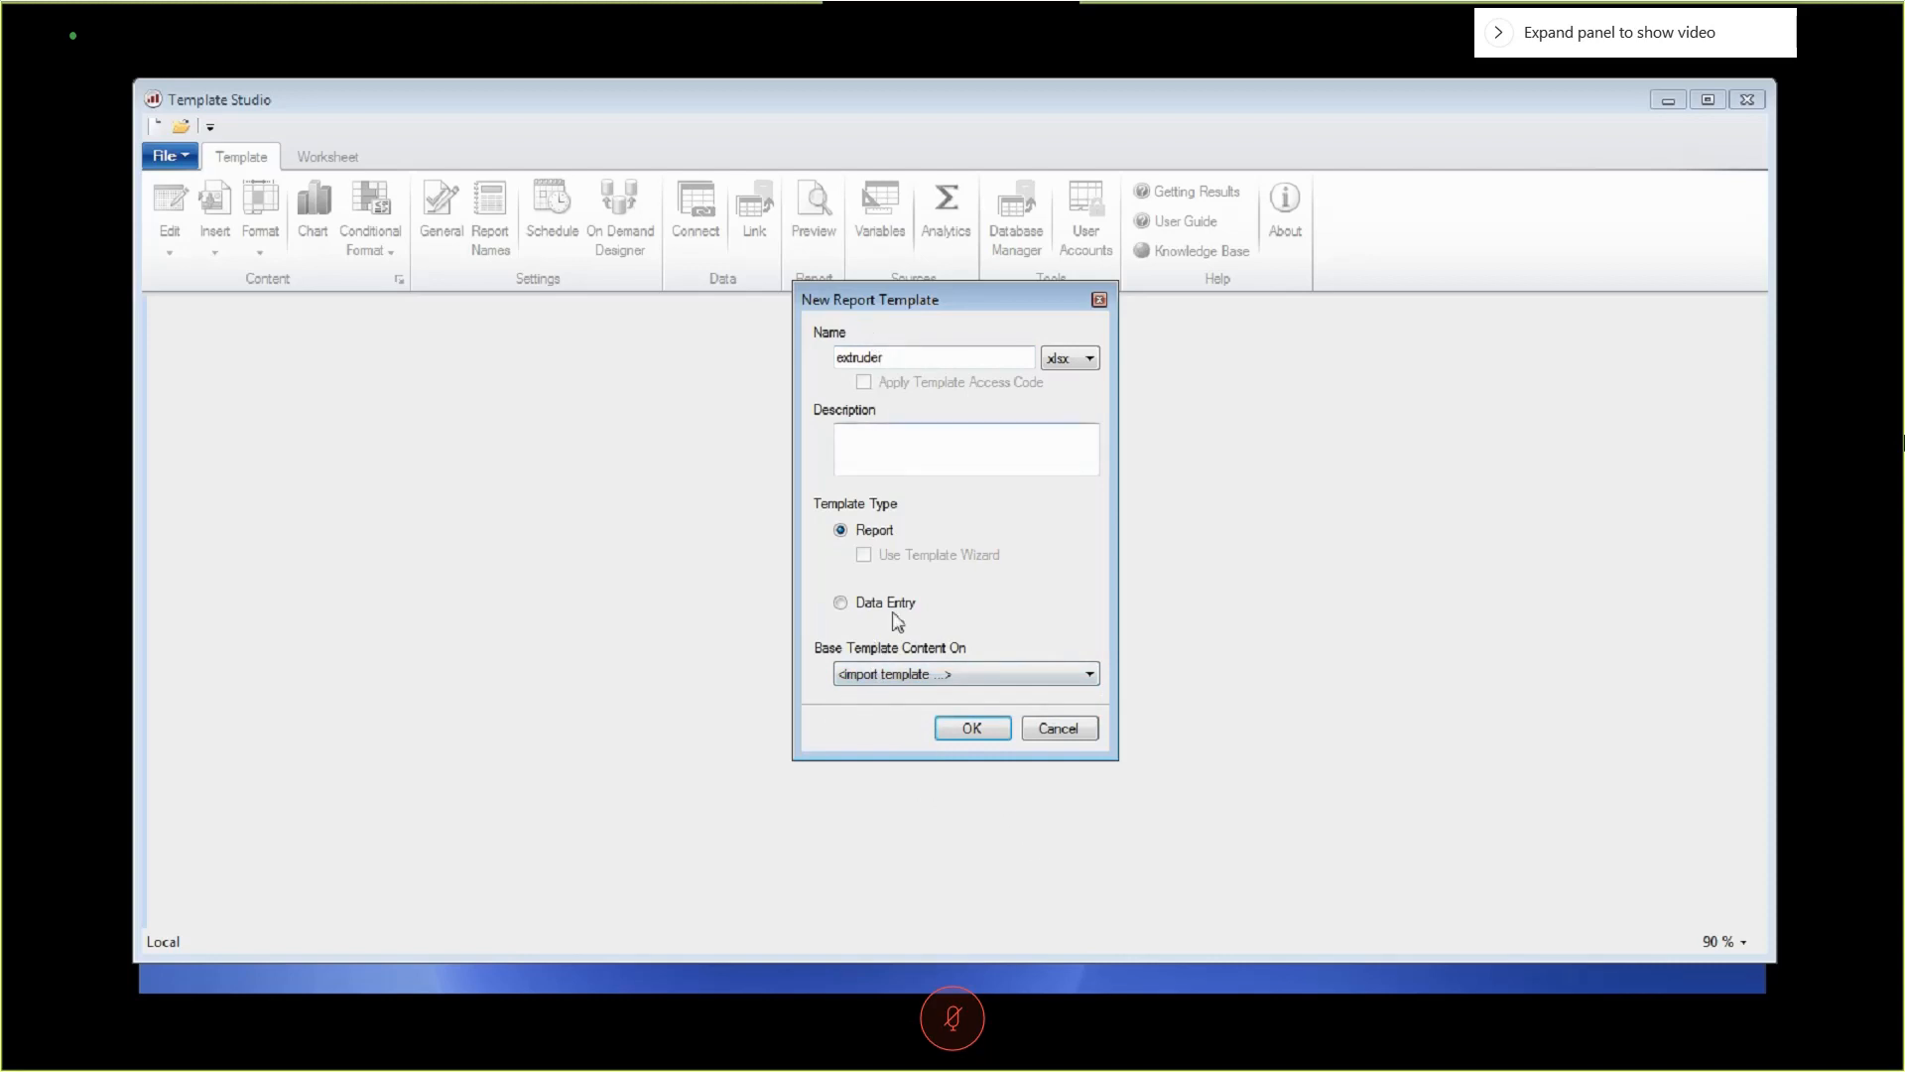
click(972, 730)
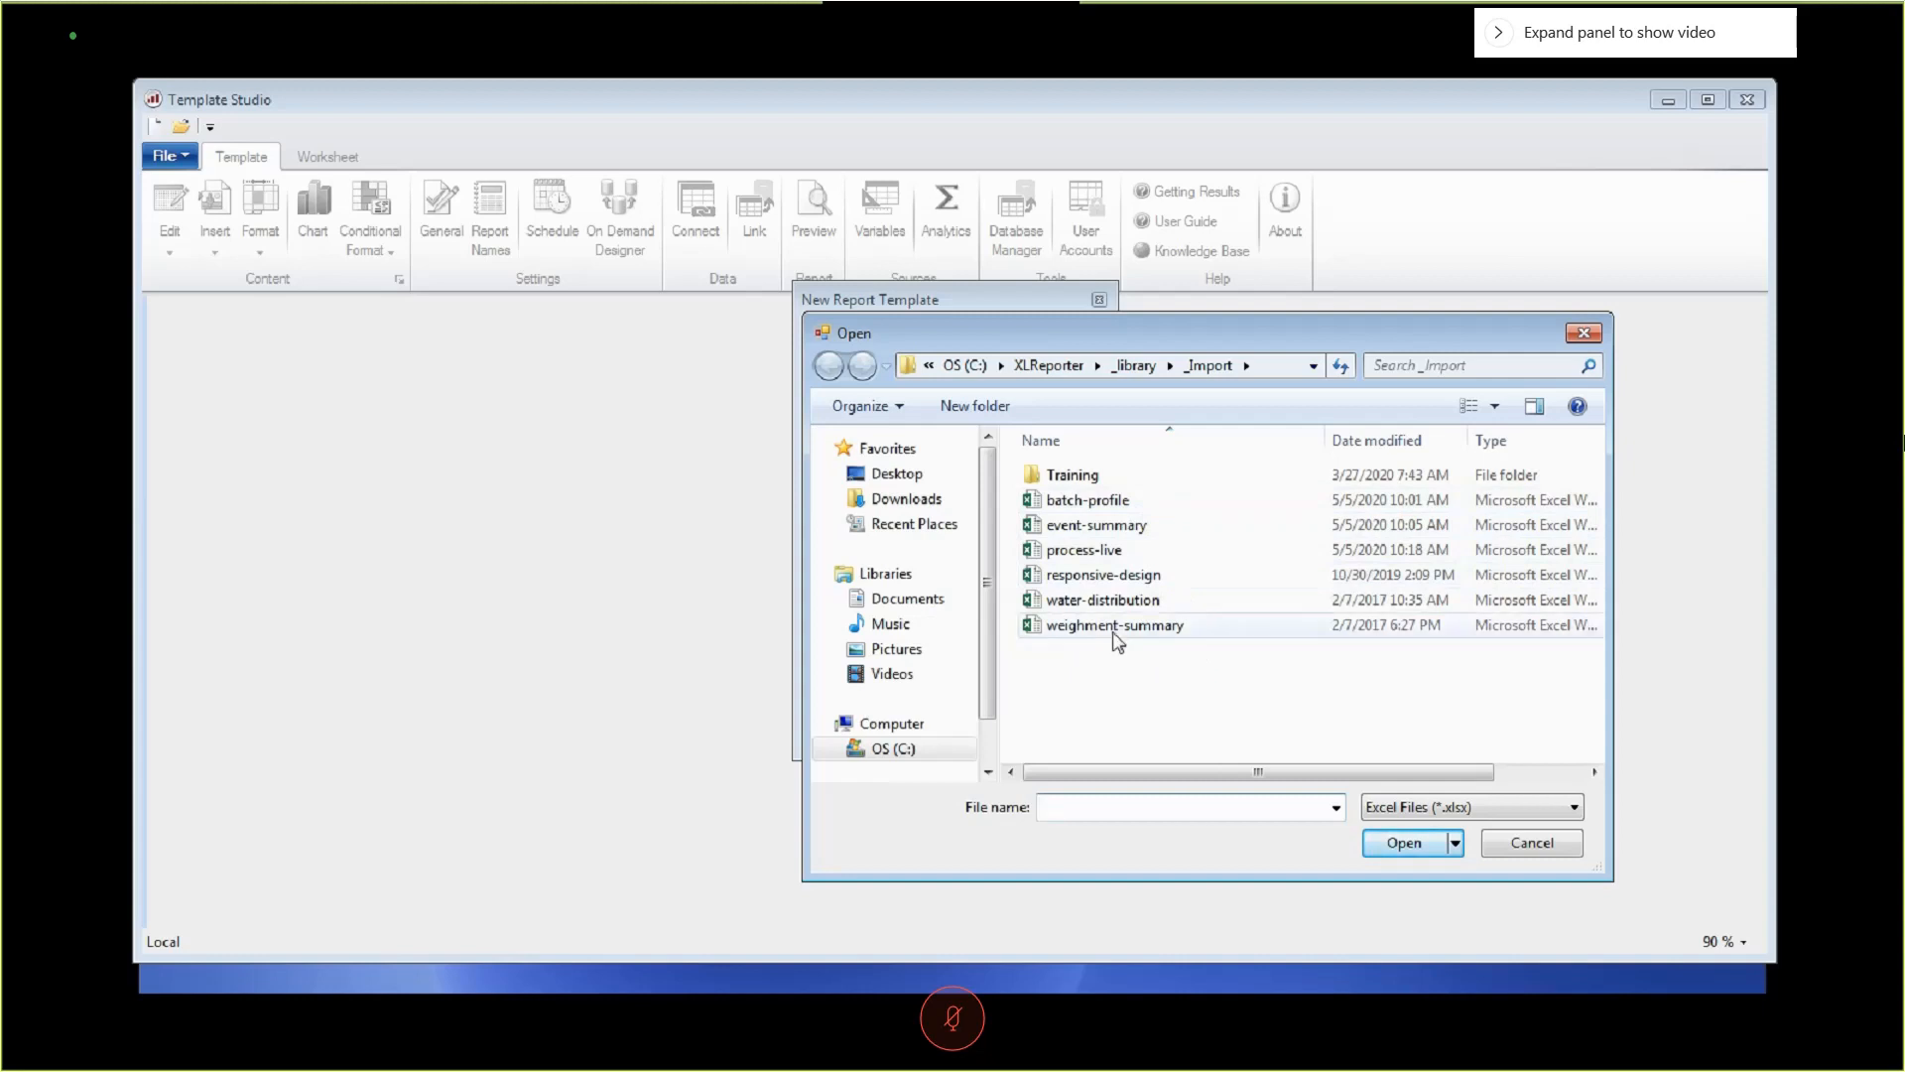
click(1534, 843)
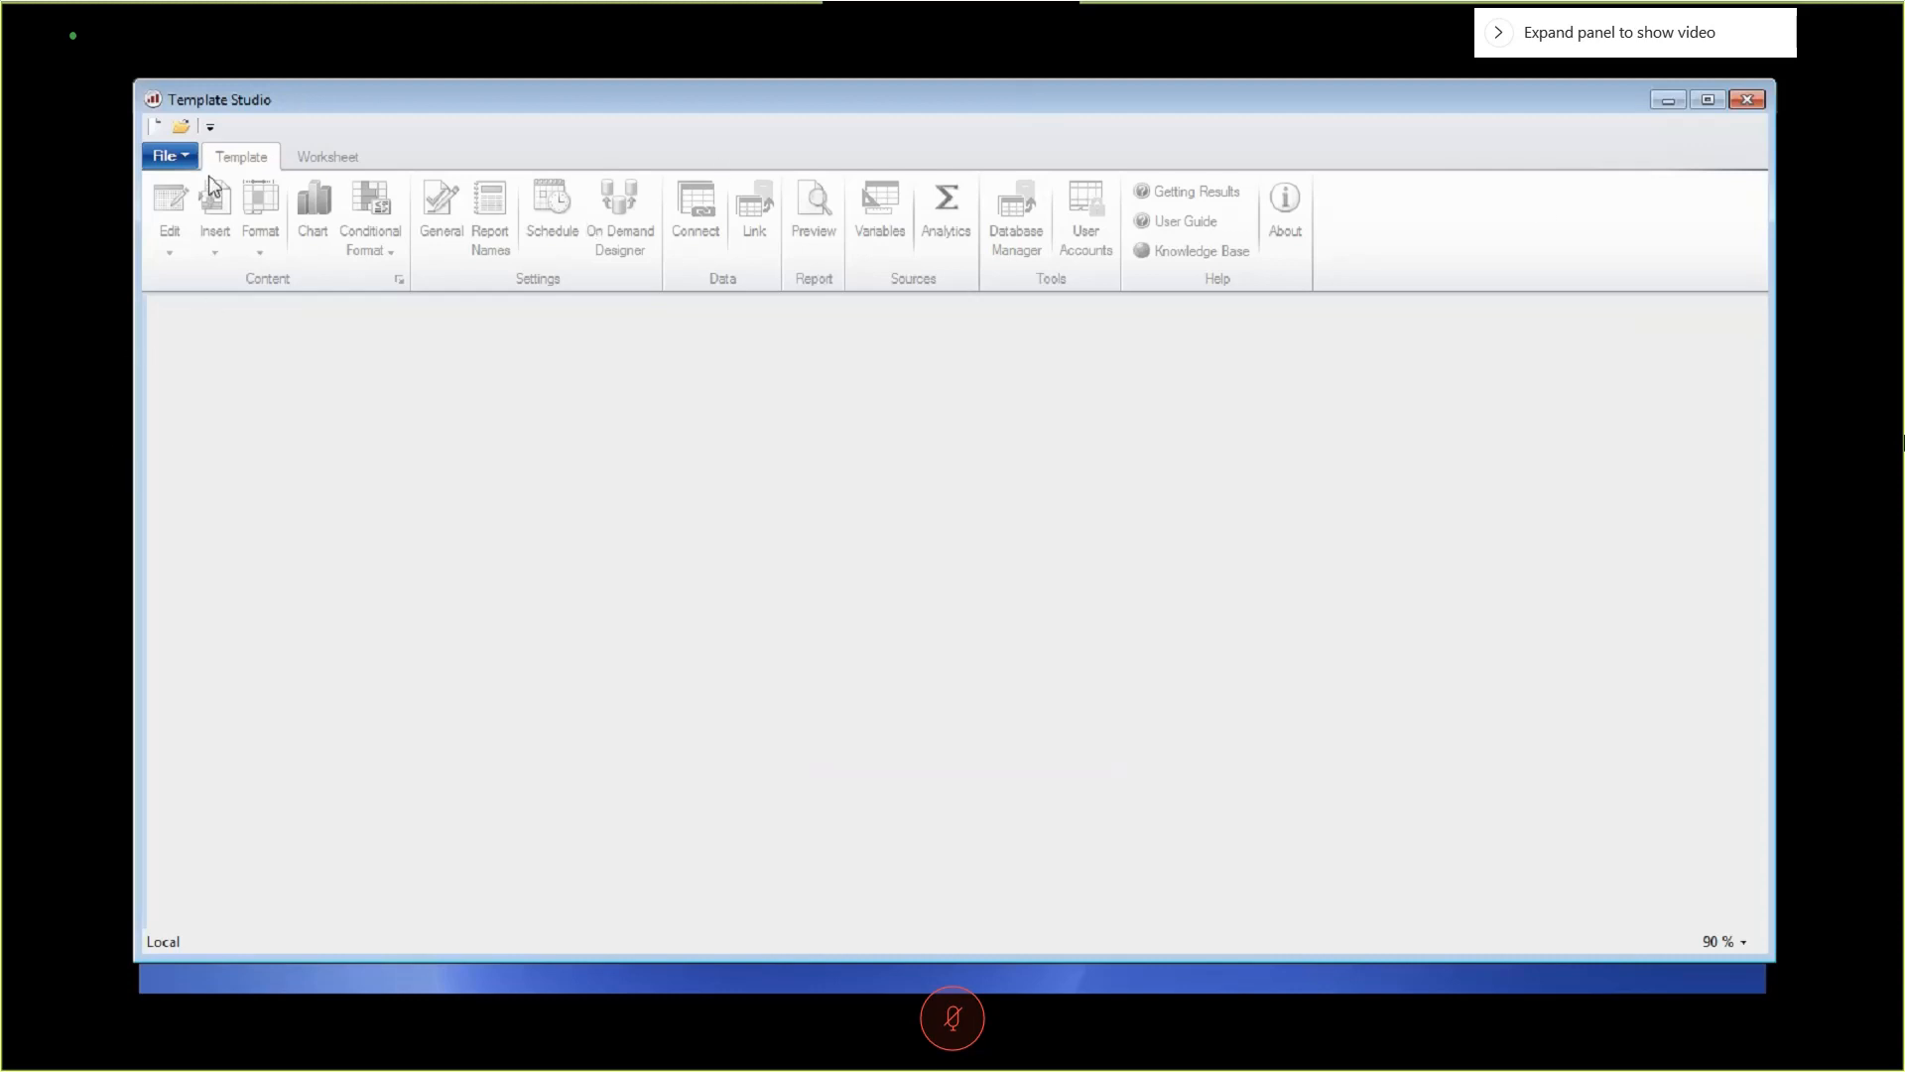
Create a new report template named event in xlsx format, based on the imported event-summary workbook.
click(172, 159)
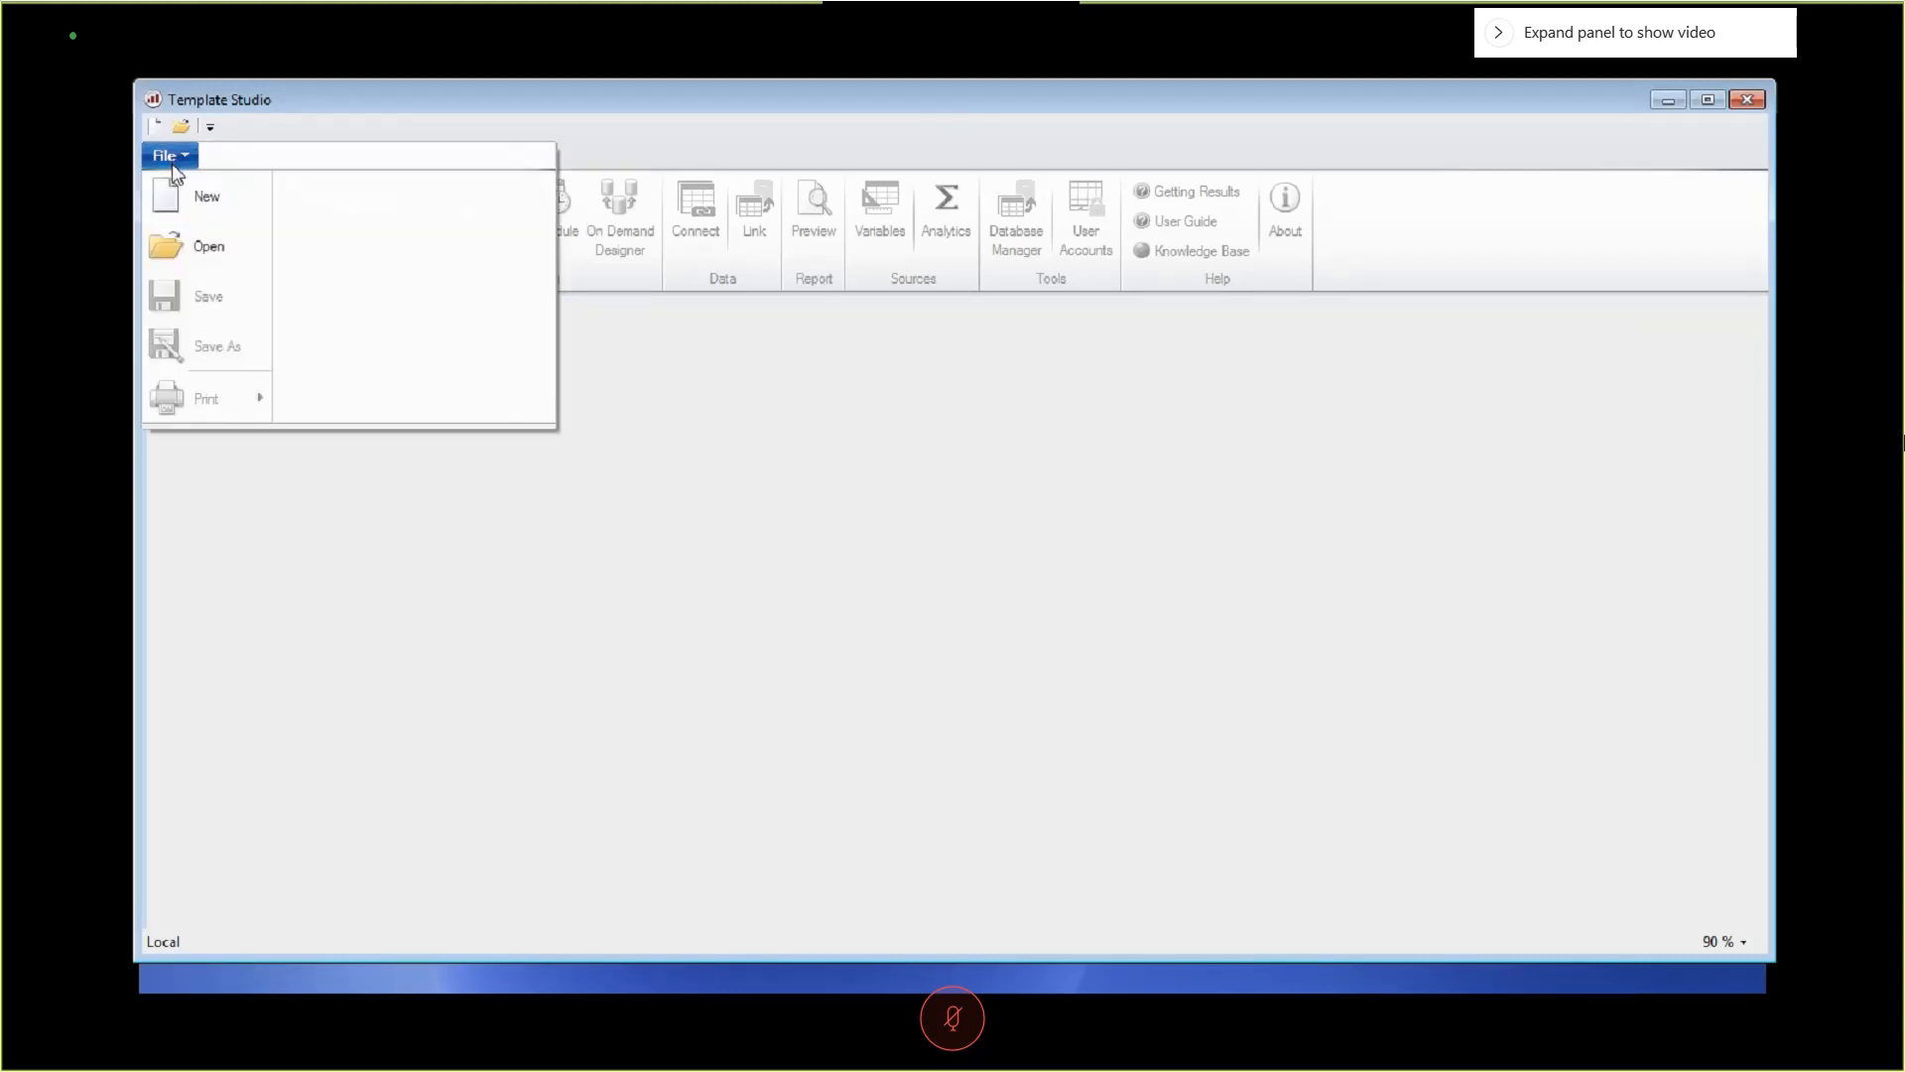
click(226, 205)
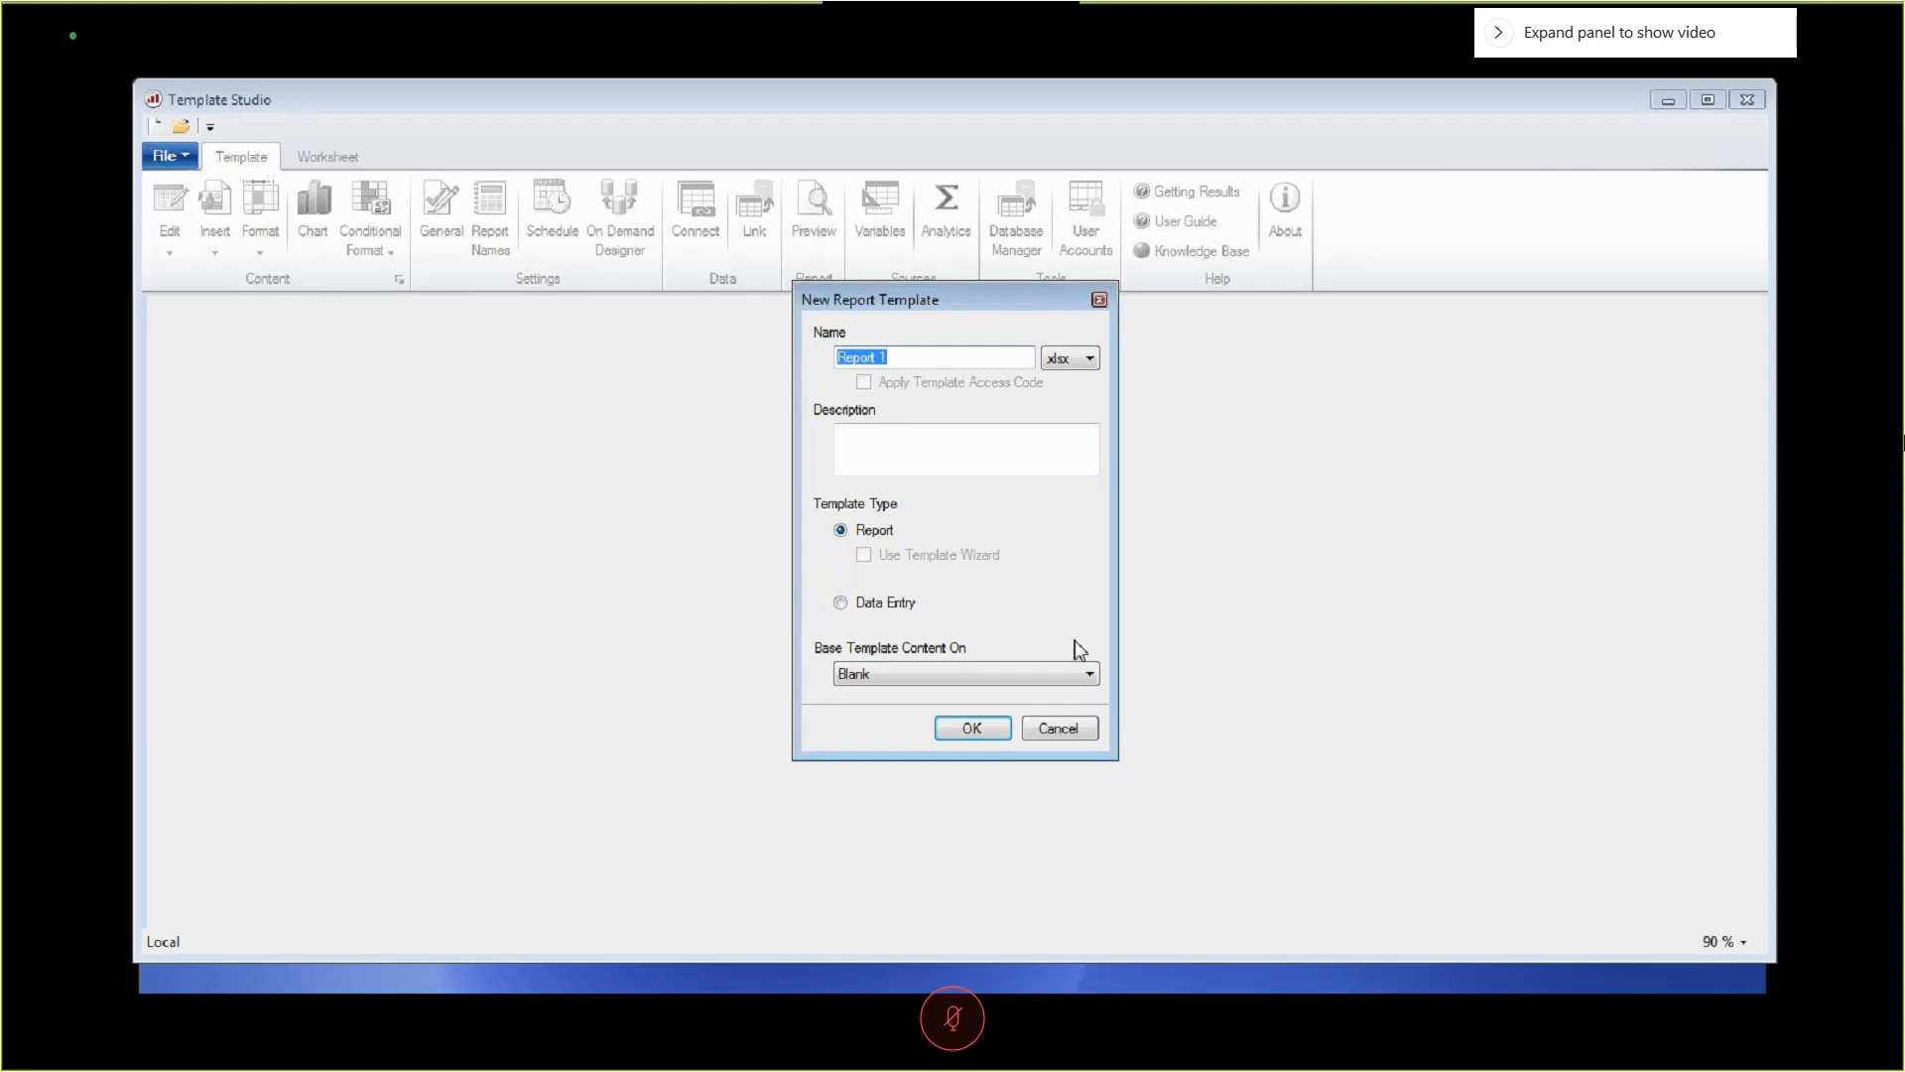
text(event)
click(972, 675)
click(893, 696)
click(972, 727)
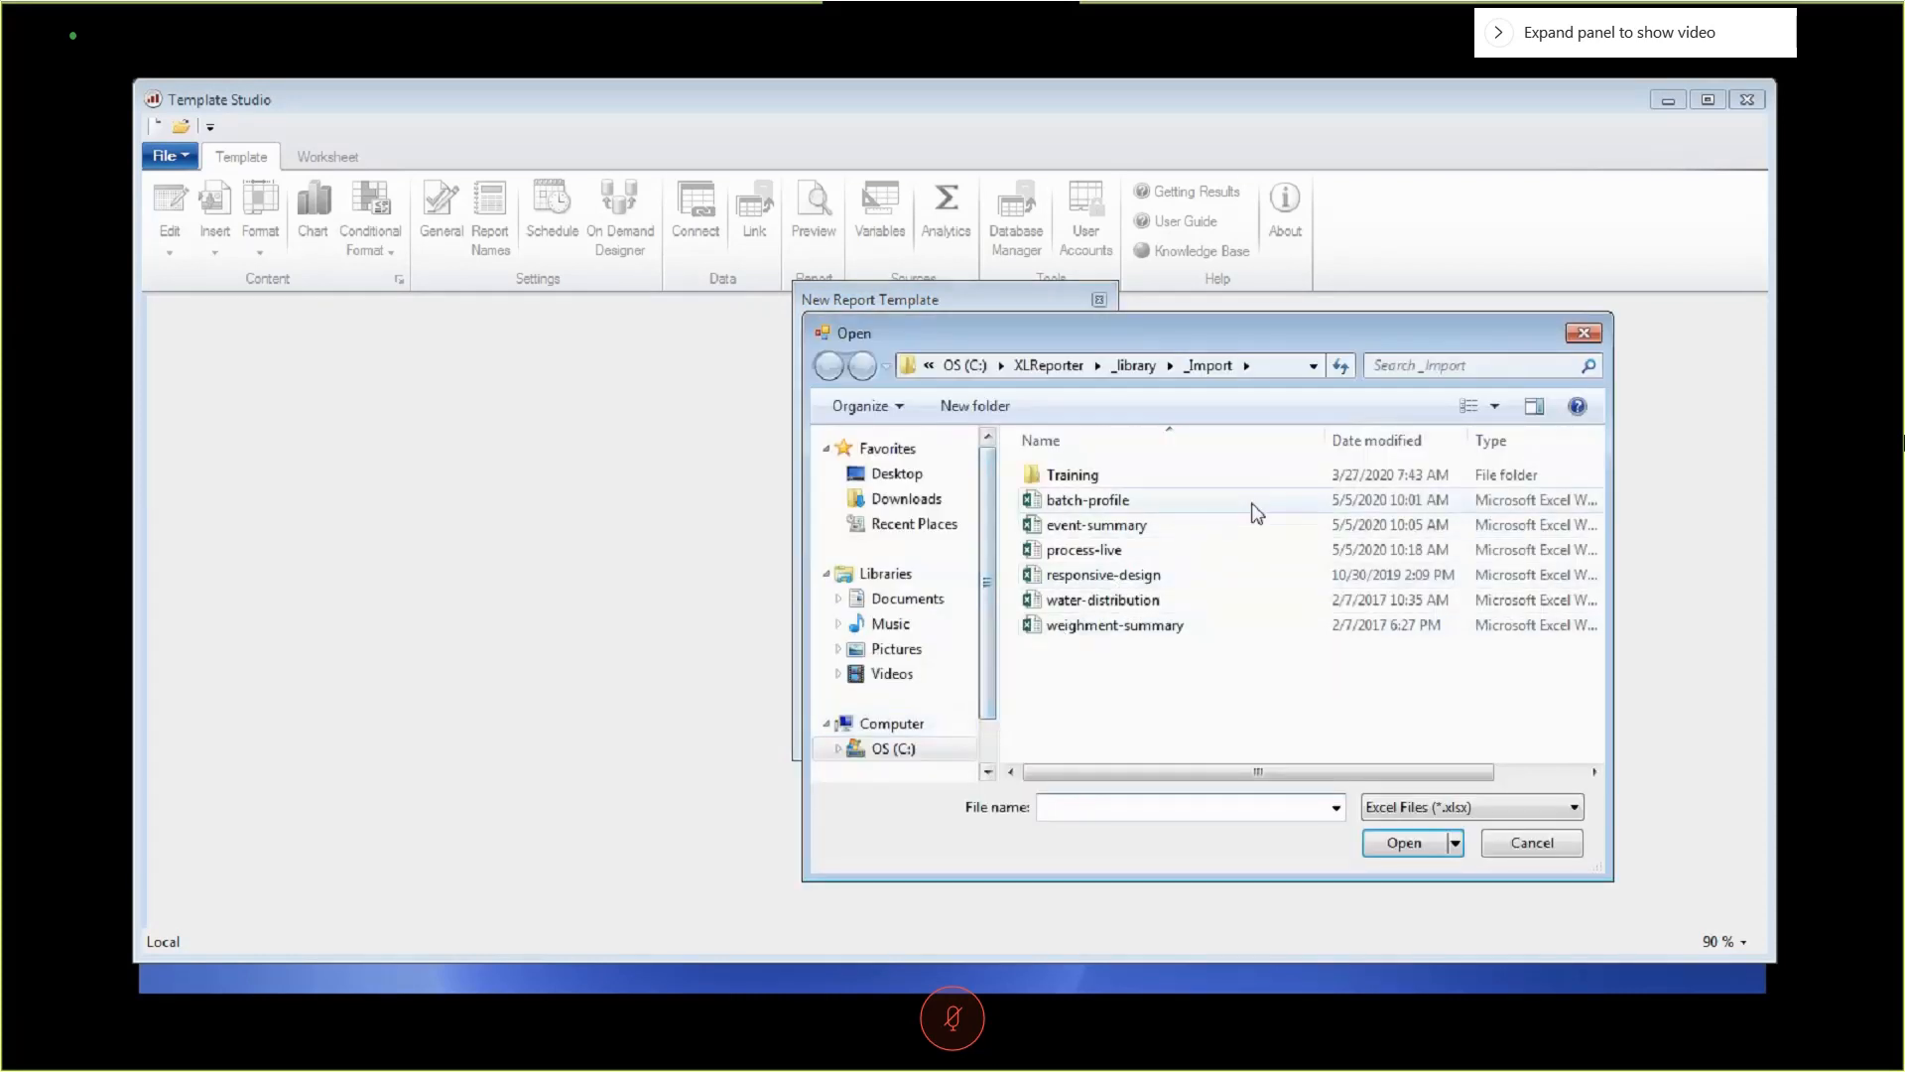
double_click(1092, 526)
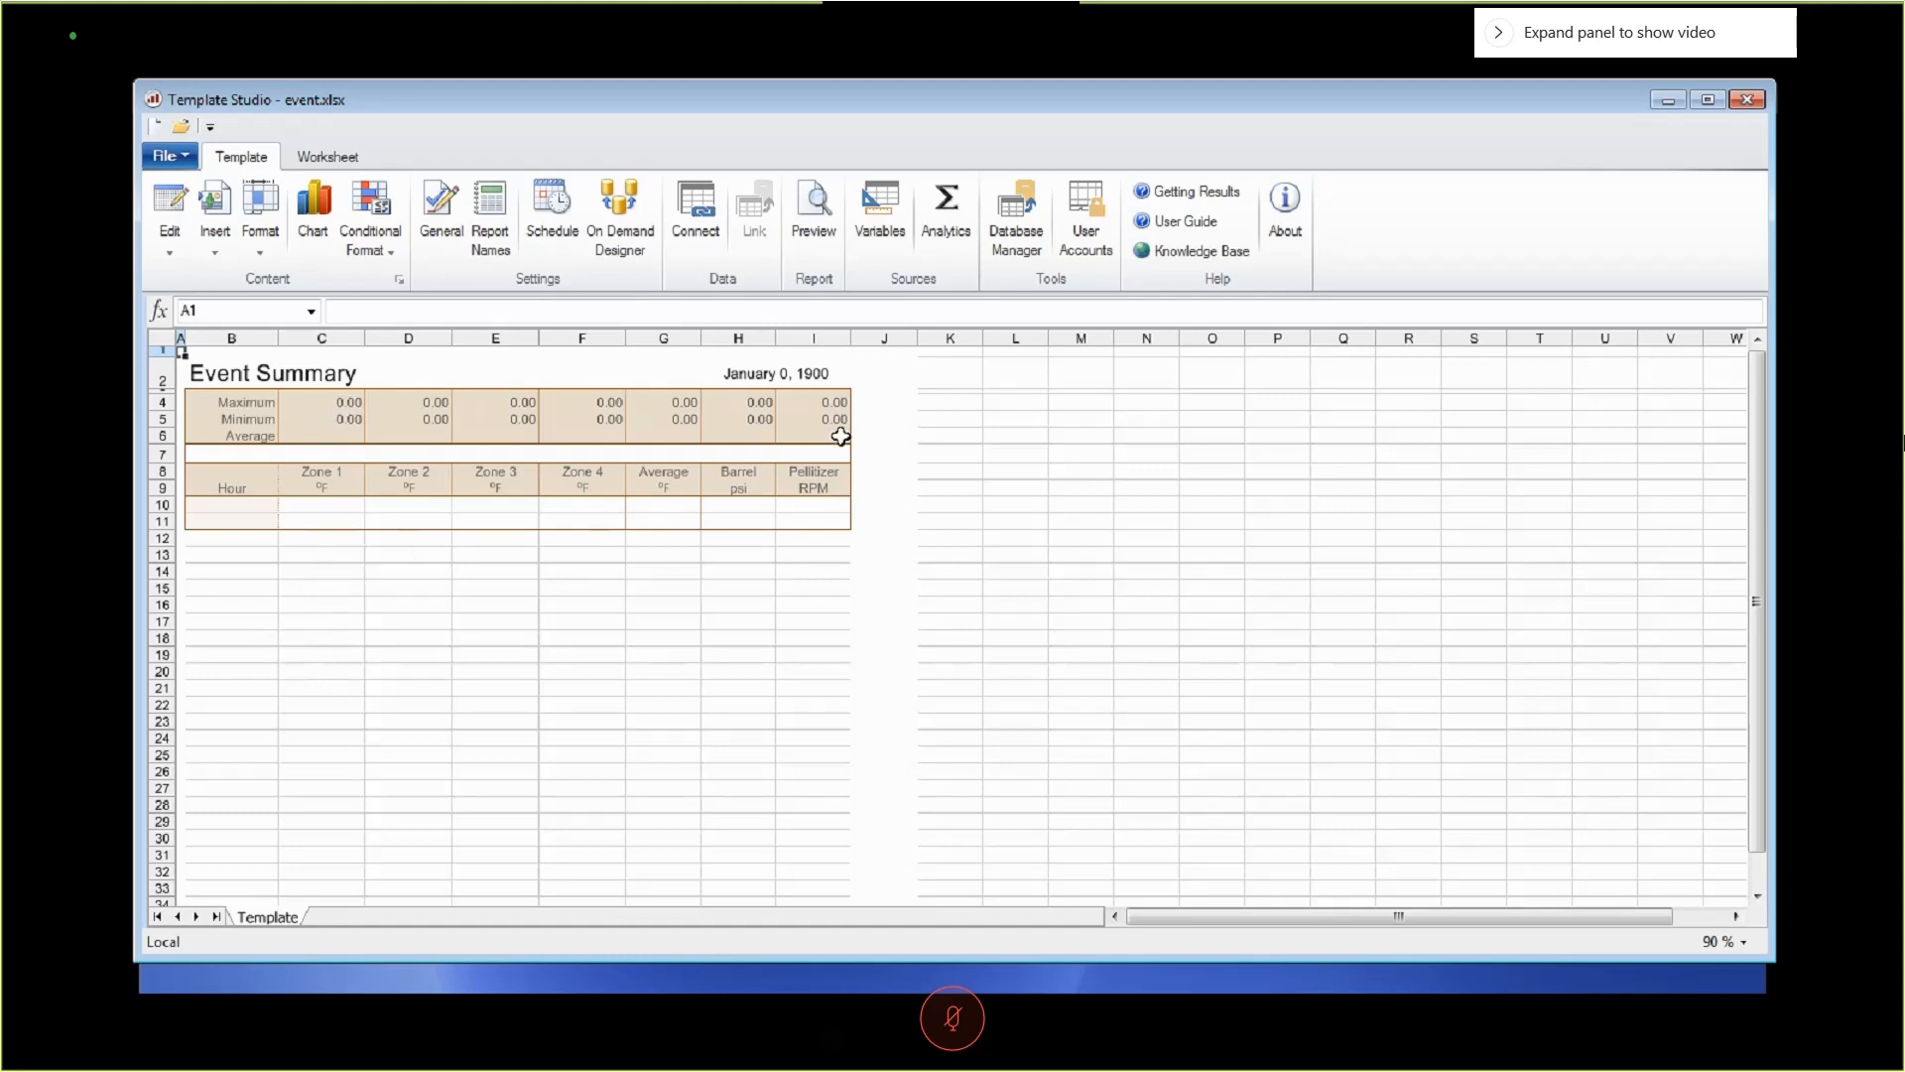
Examine the event template's formulas in the Maximum row and the date cell H2, along with the Hour cell B10 it refers to.
click(313, 403)
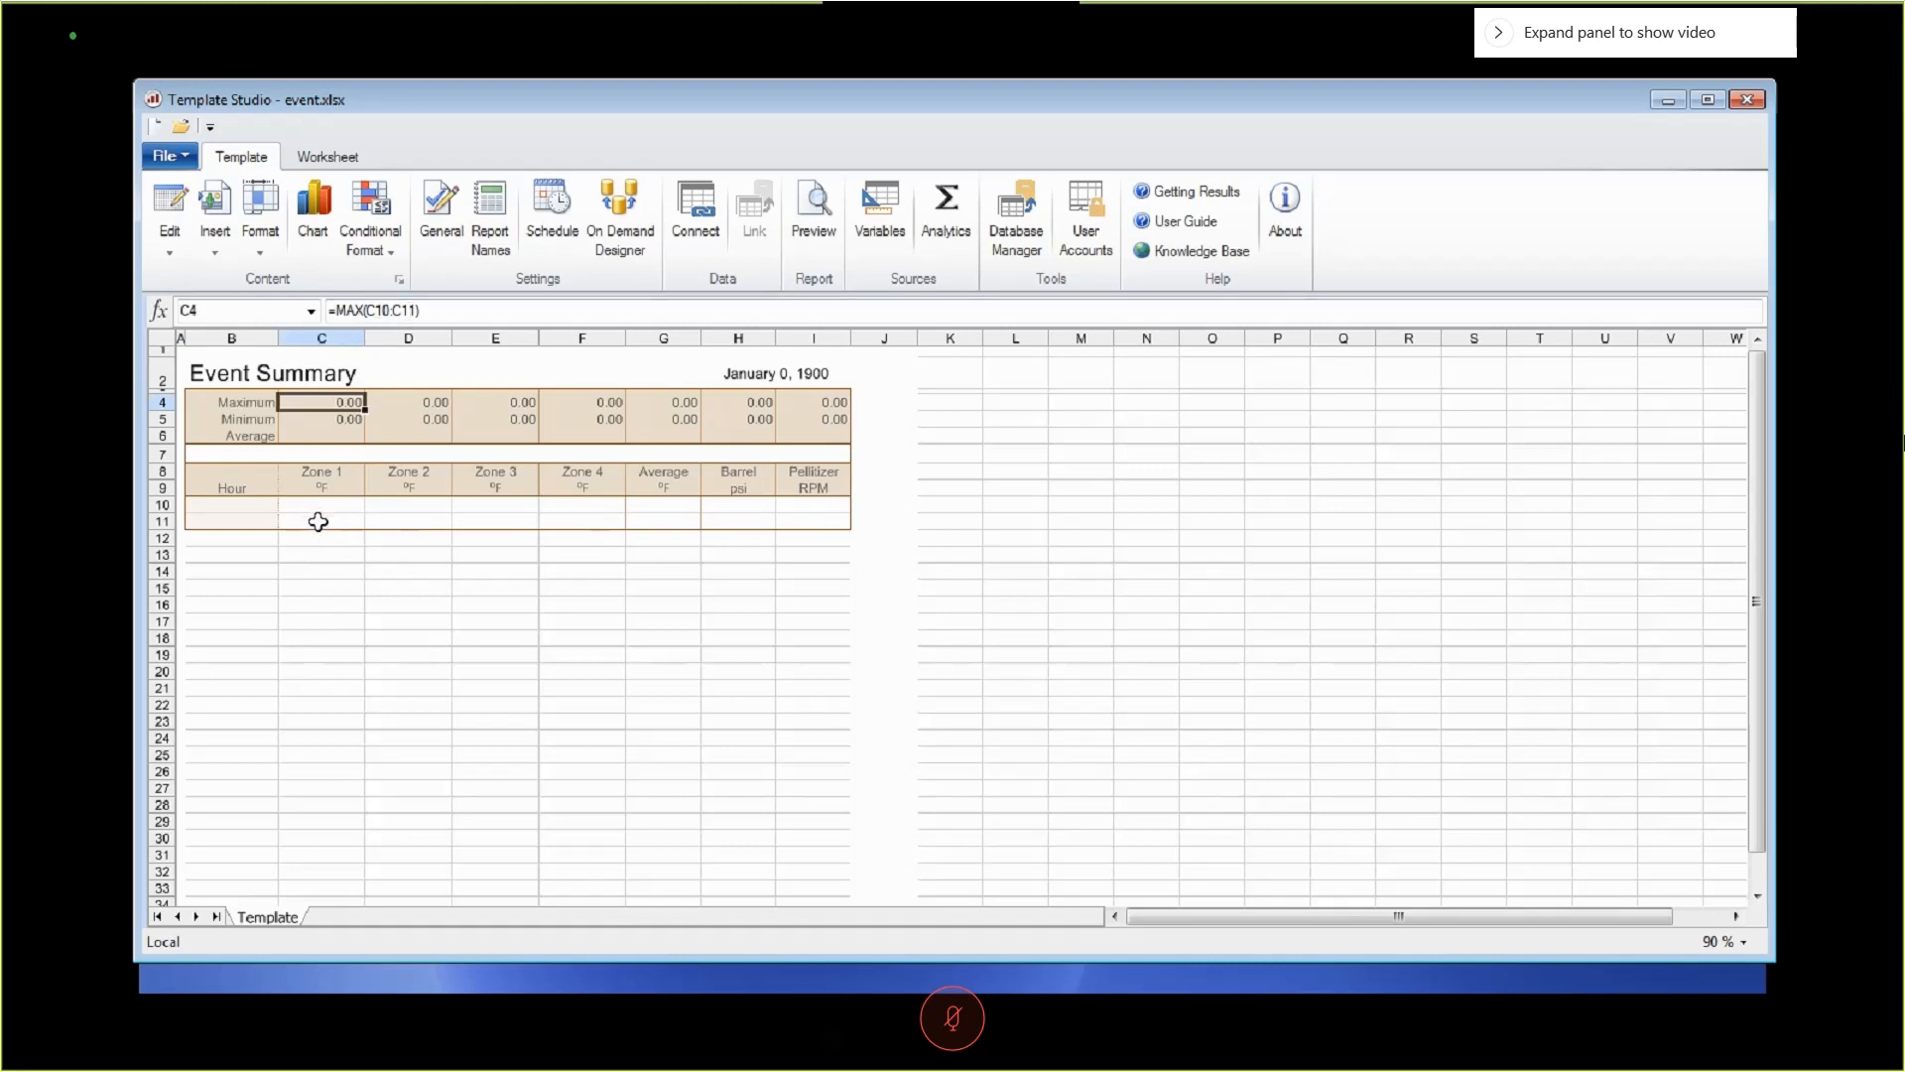
click(442, 396)
click(523, 401)
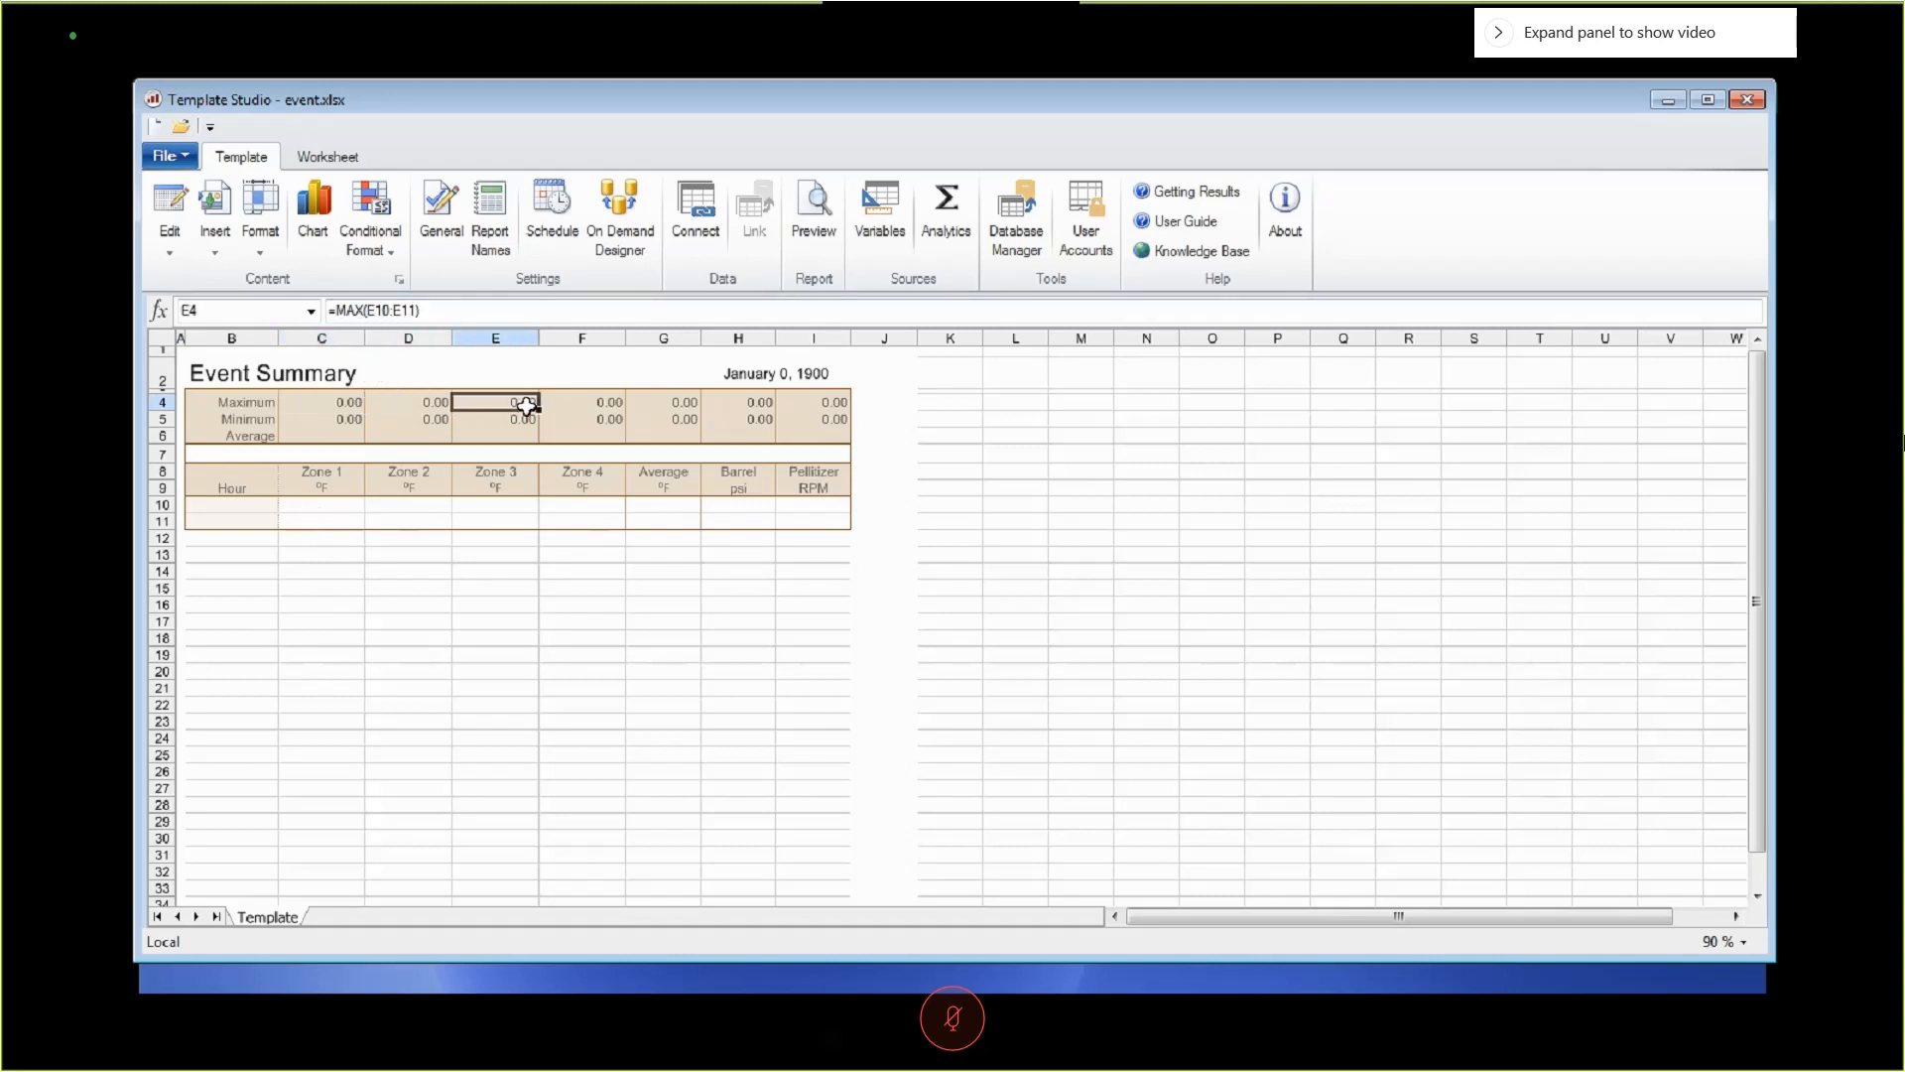
click(589, 400)
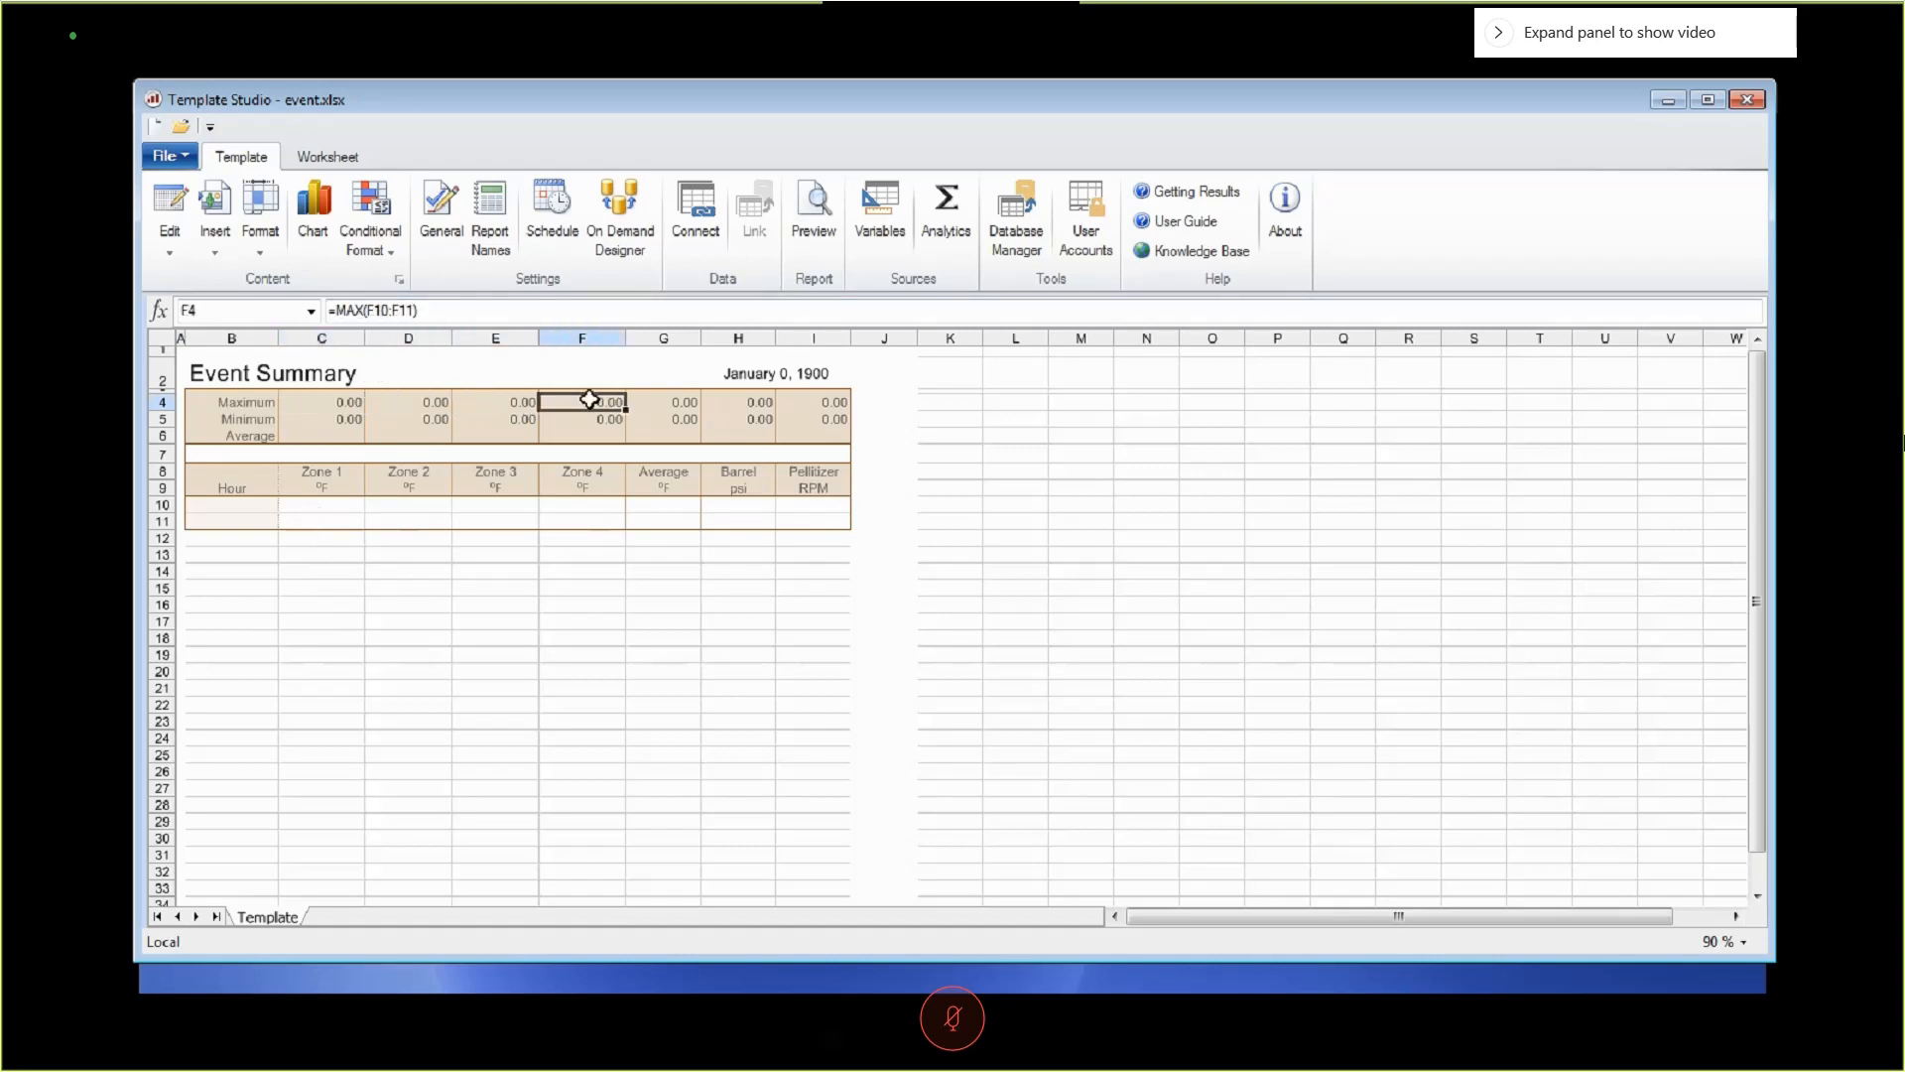
click(179, 349)
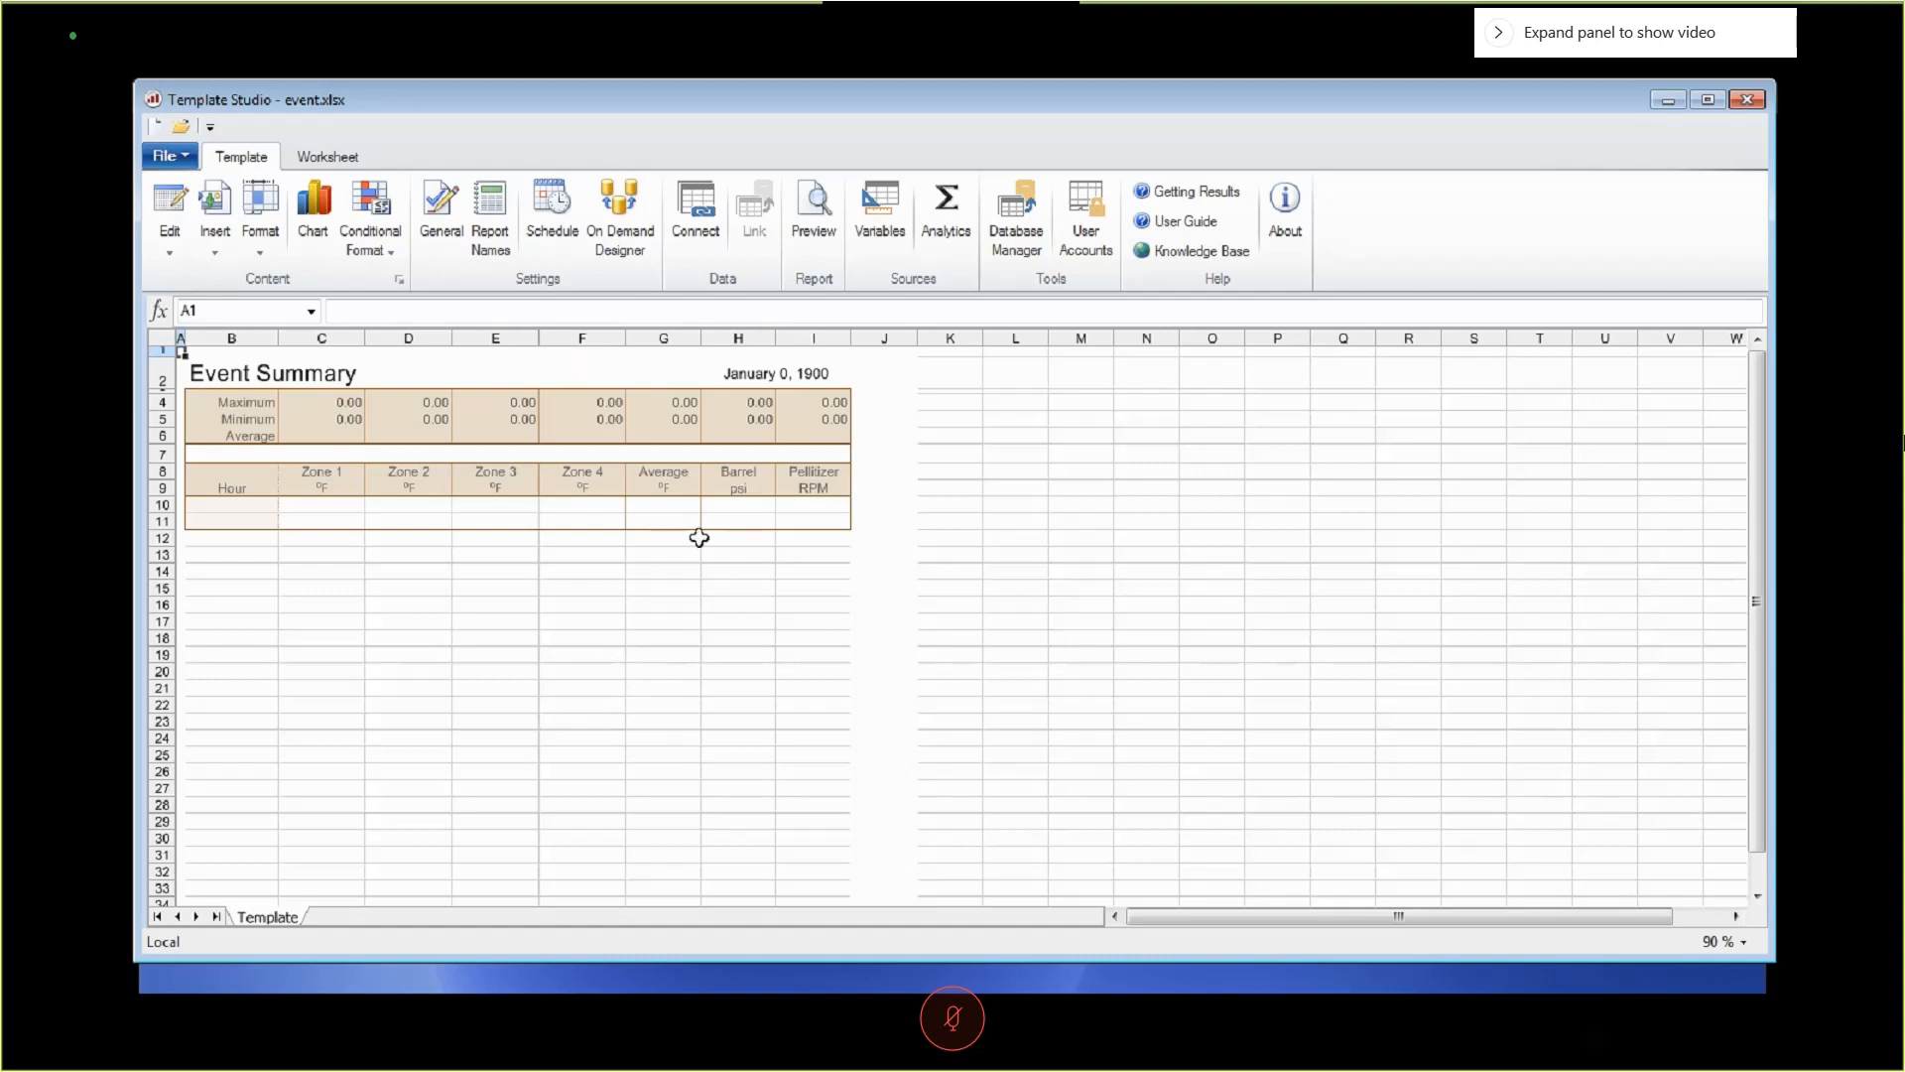
click(775, 368)
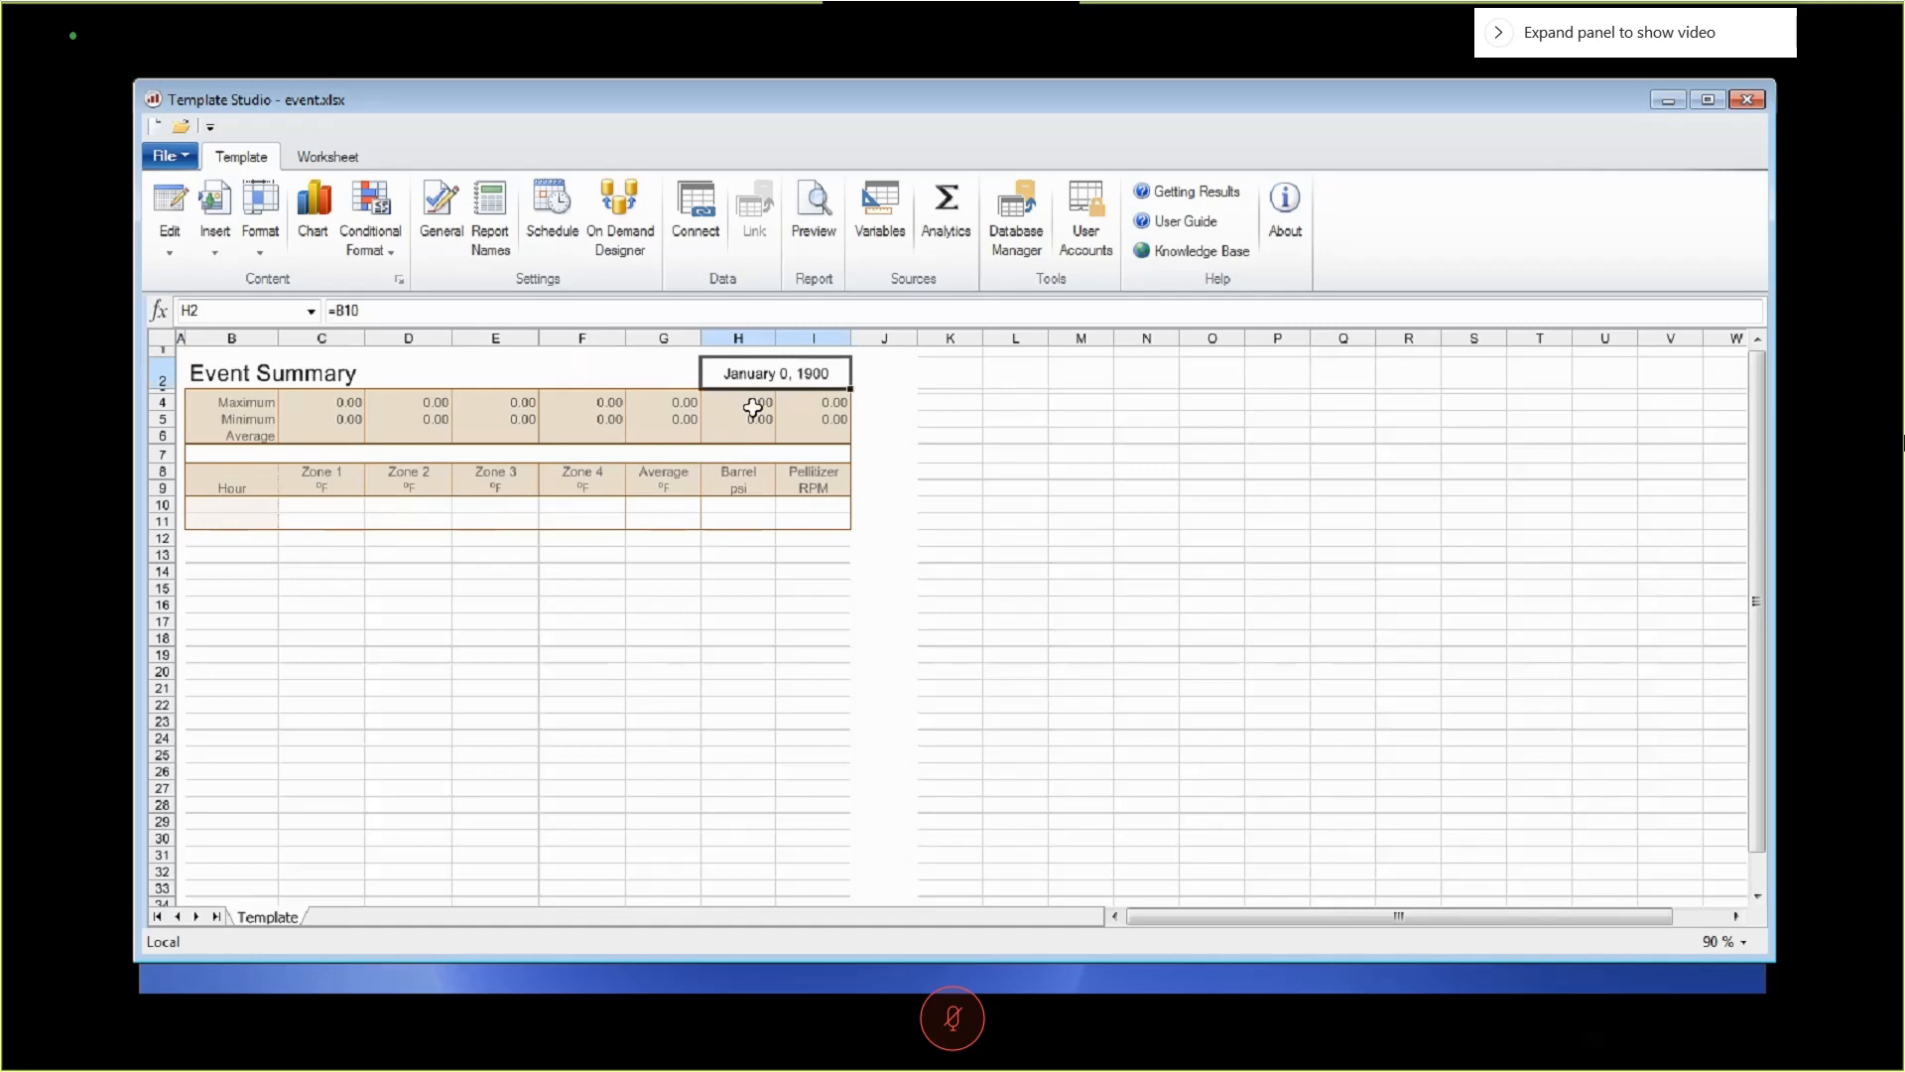
click(328, 727)
click(243, 506)
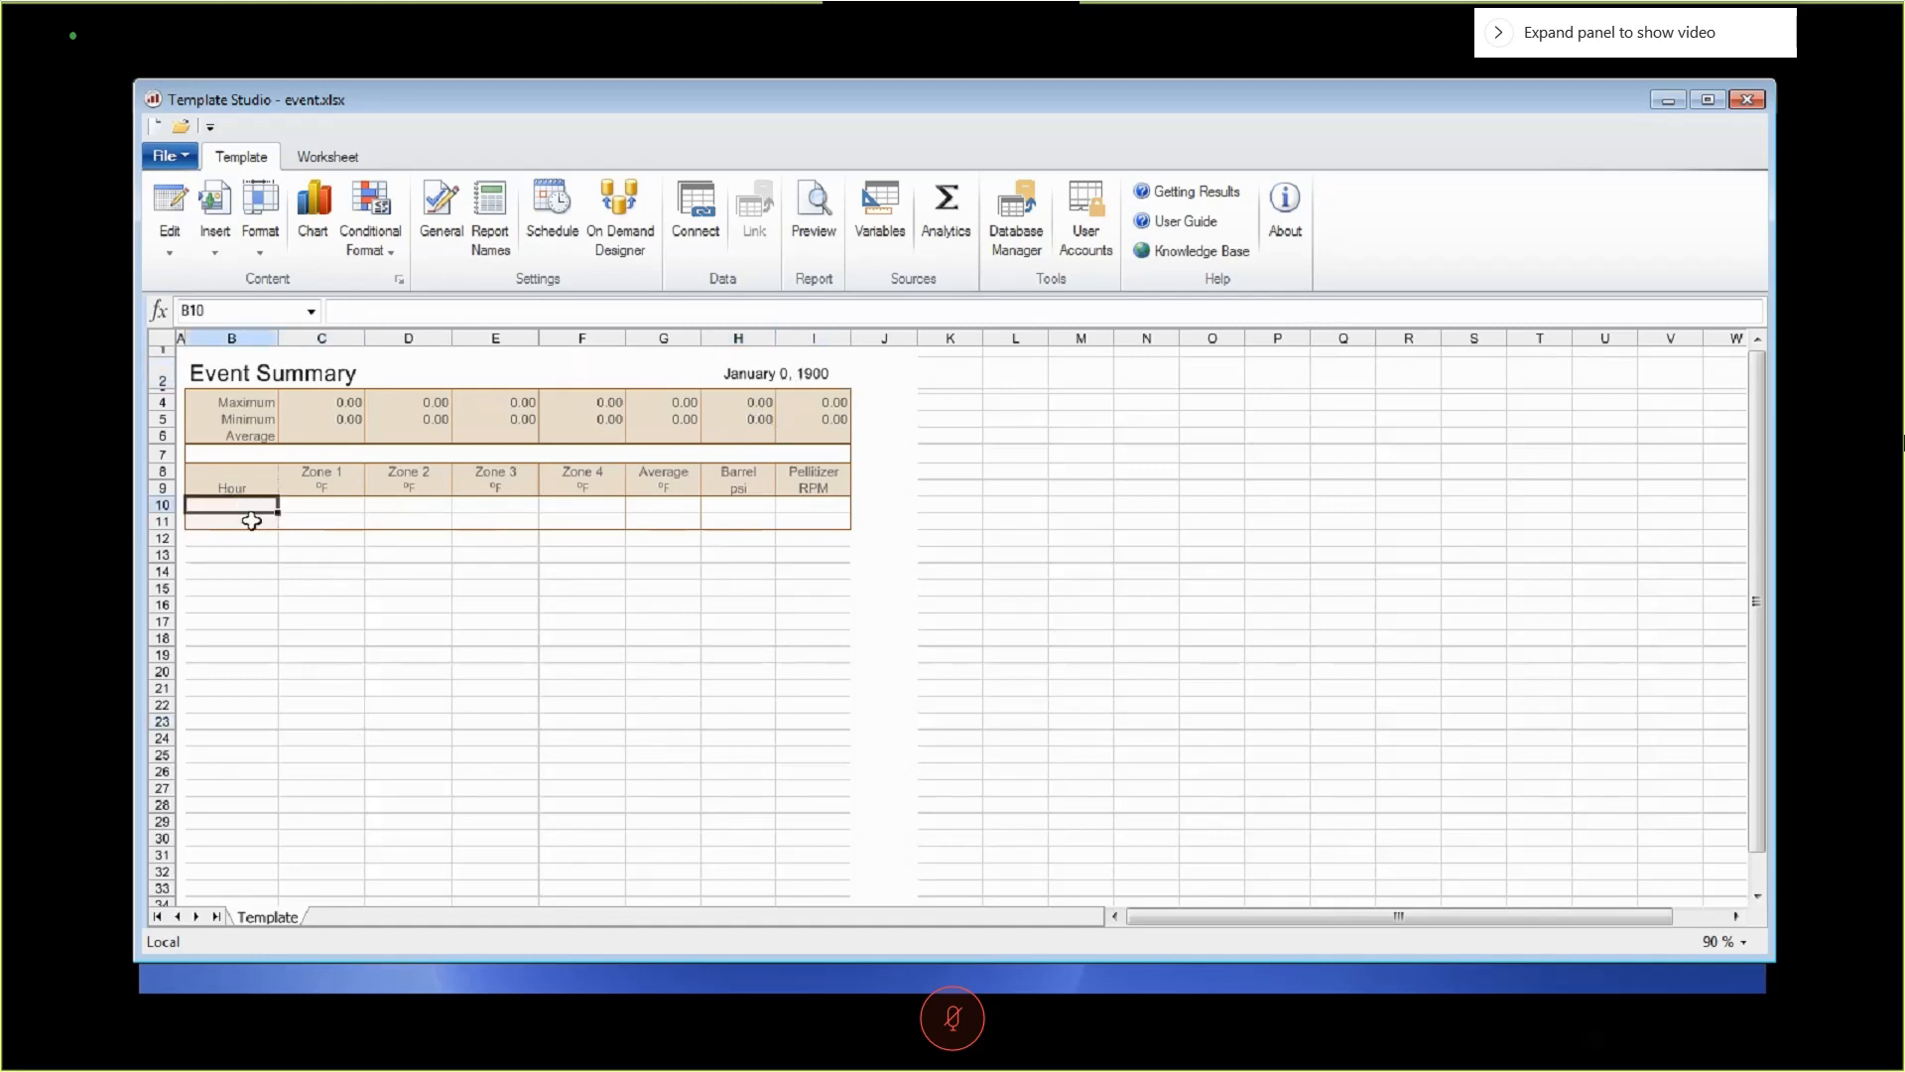
click(360, 693)
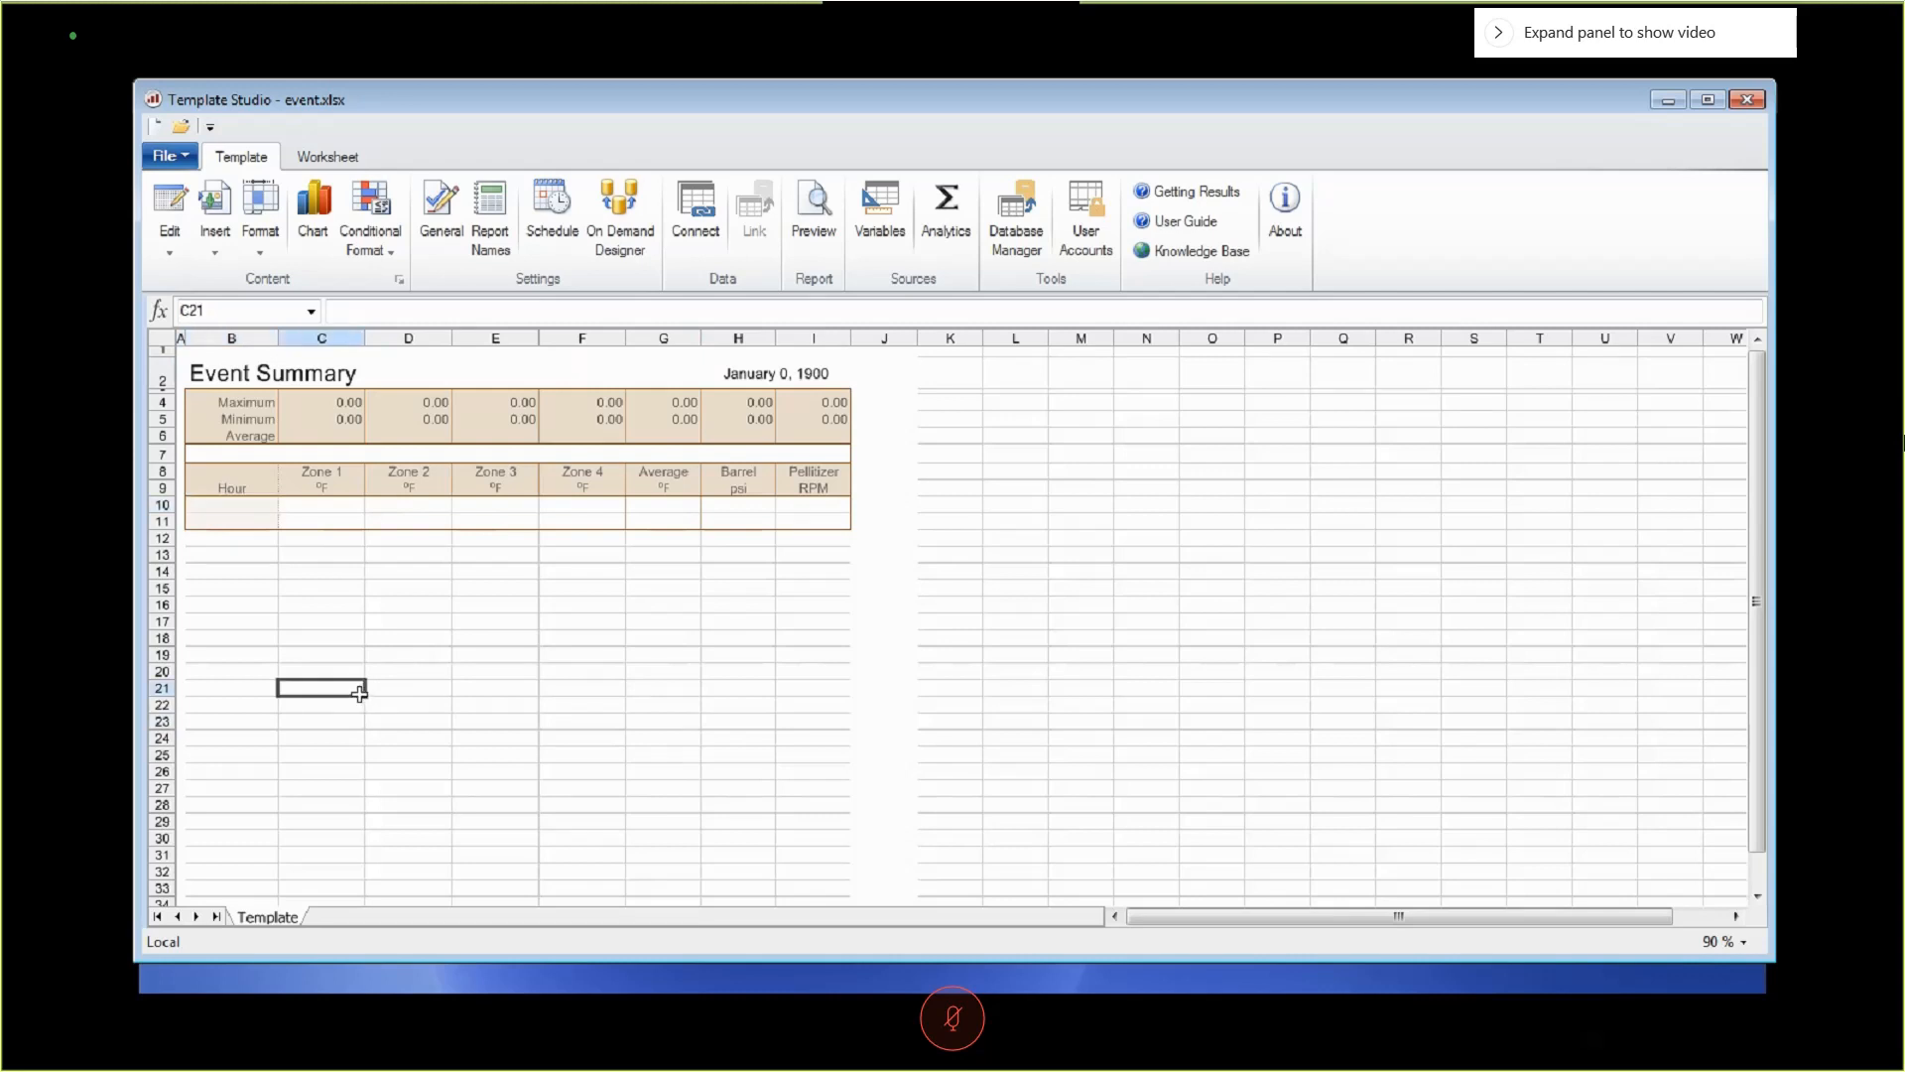
click(792, 365)
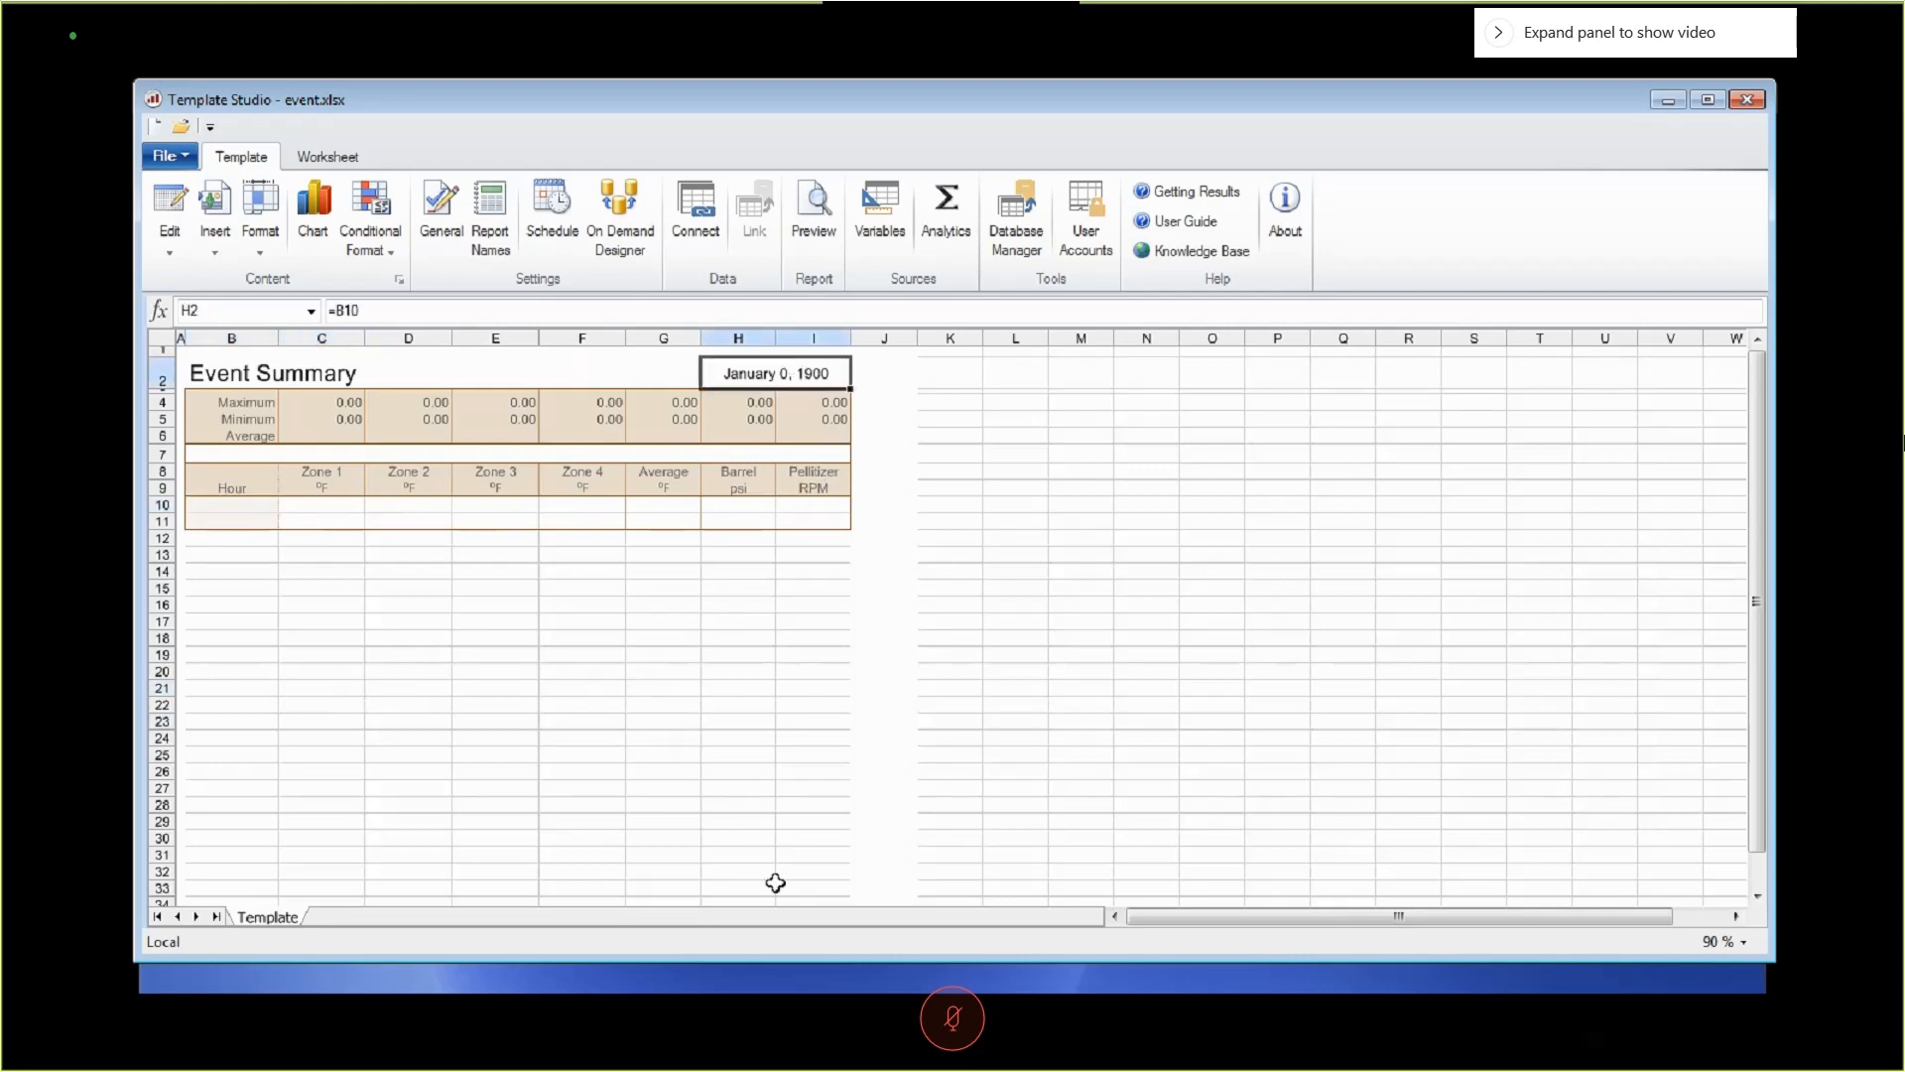
click(440, 761)
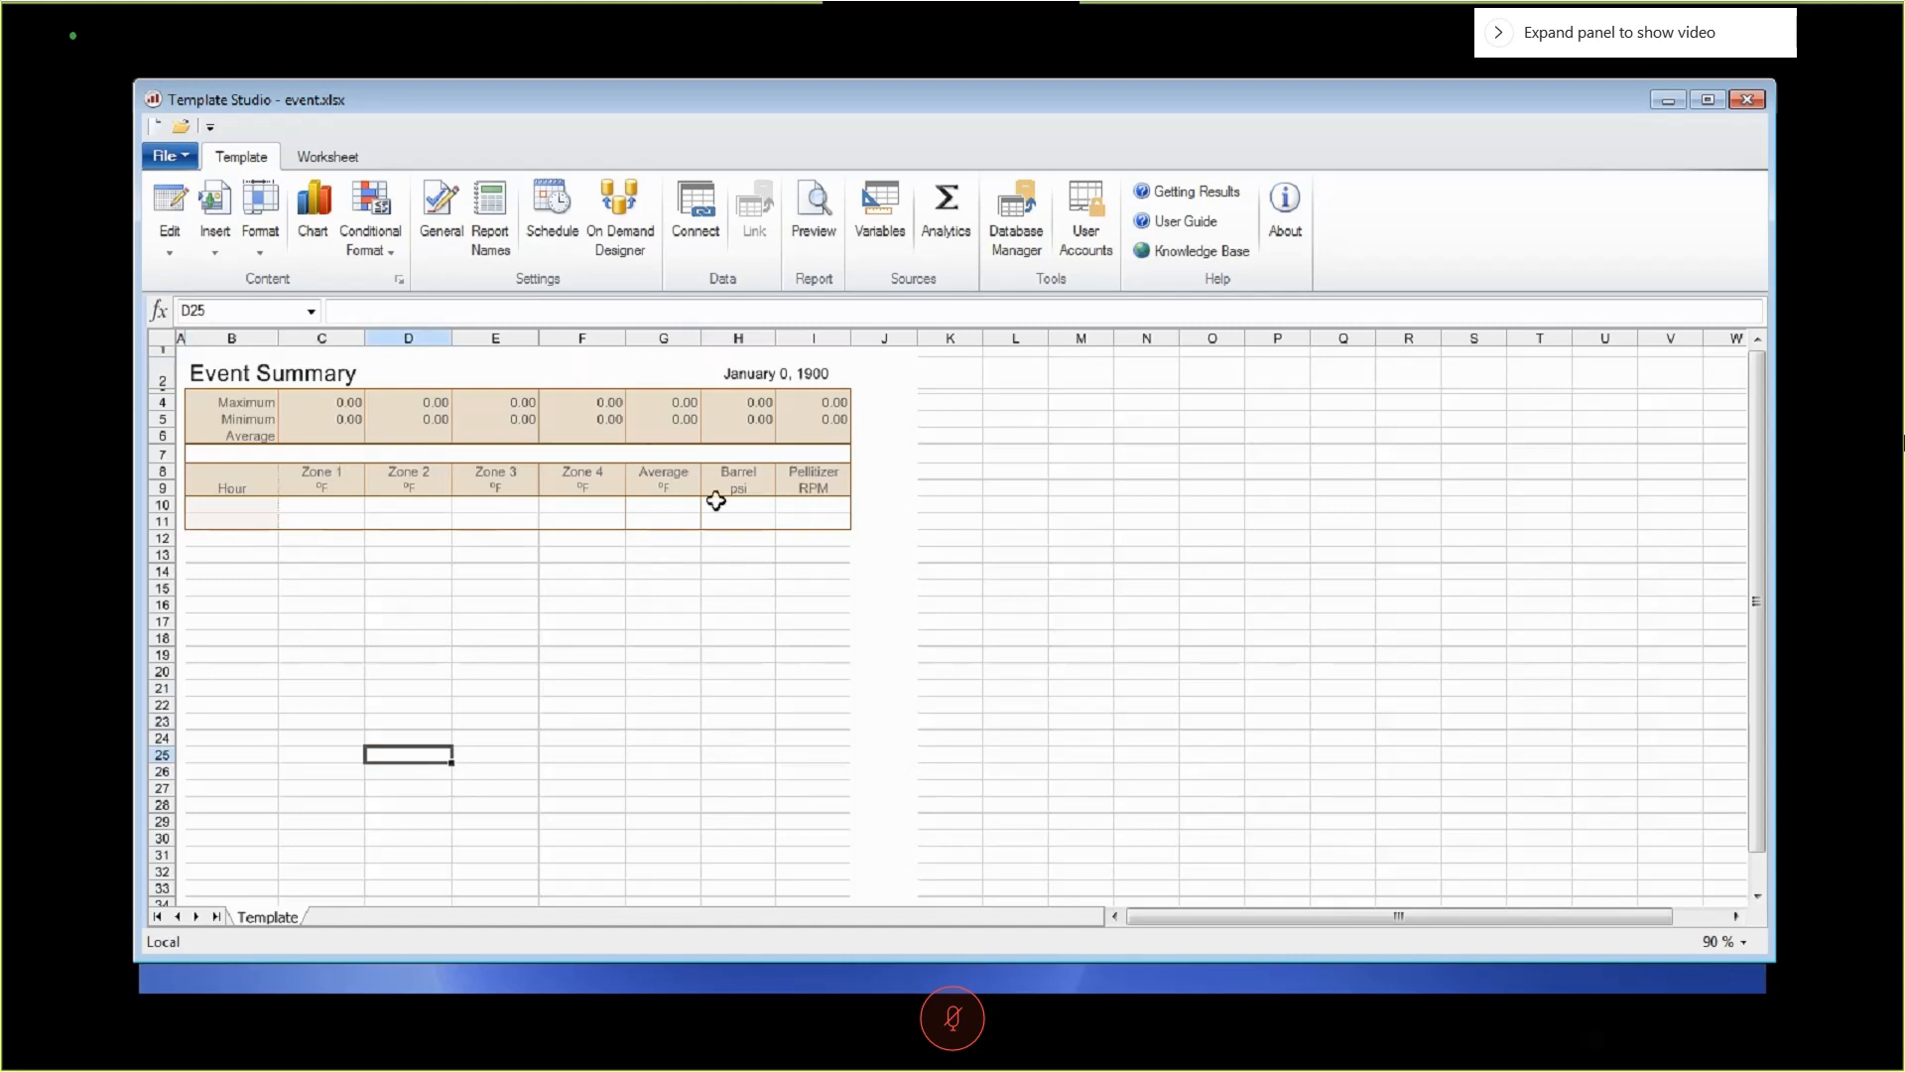
Open the event template's data connections and start a new real-time values group for the XLR_DA connector.
click(700, 220)
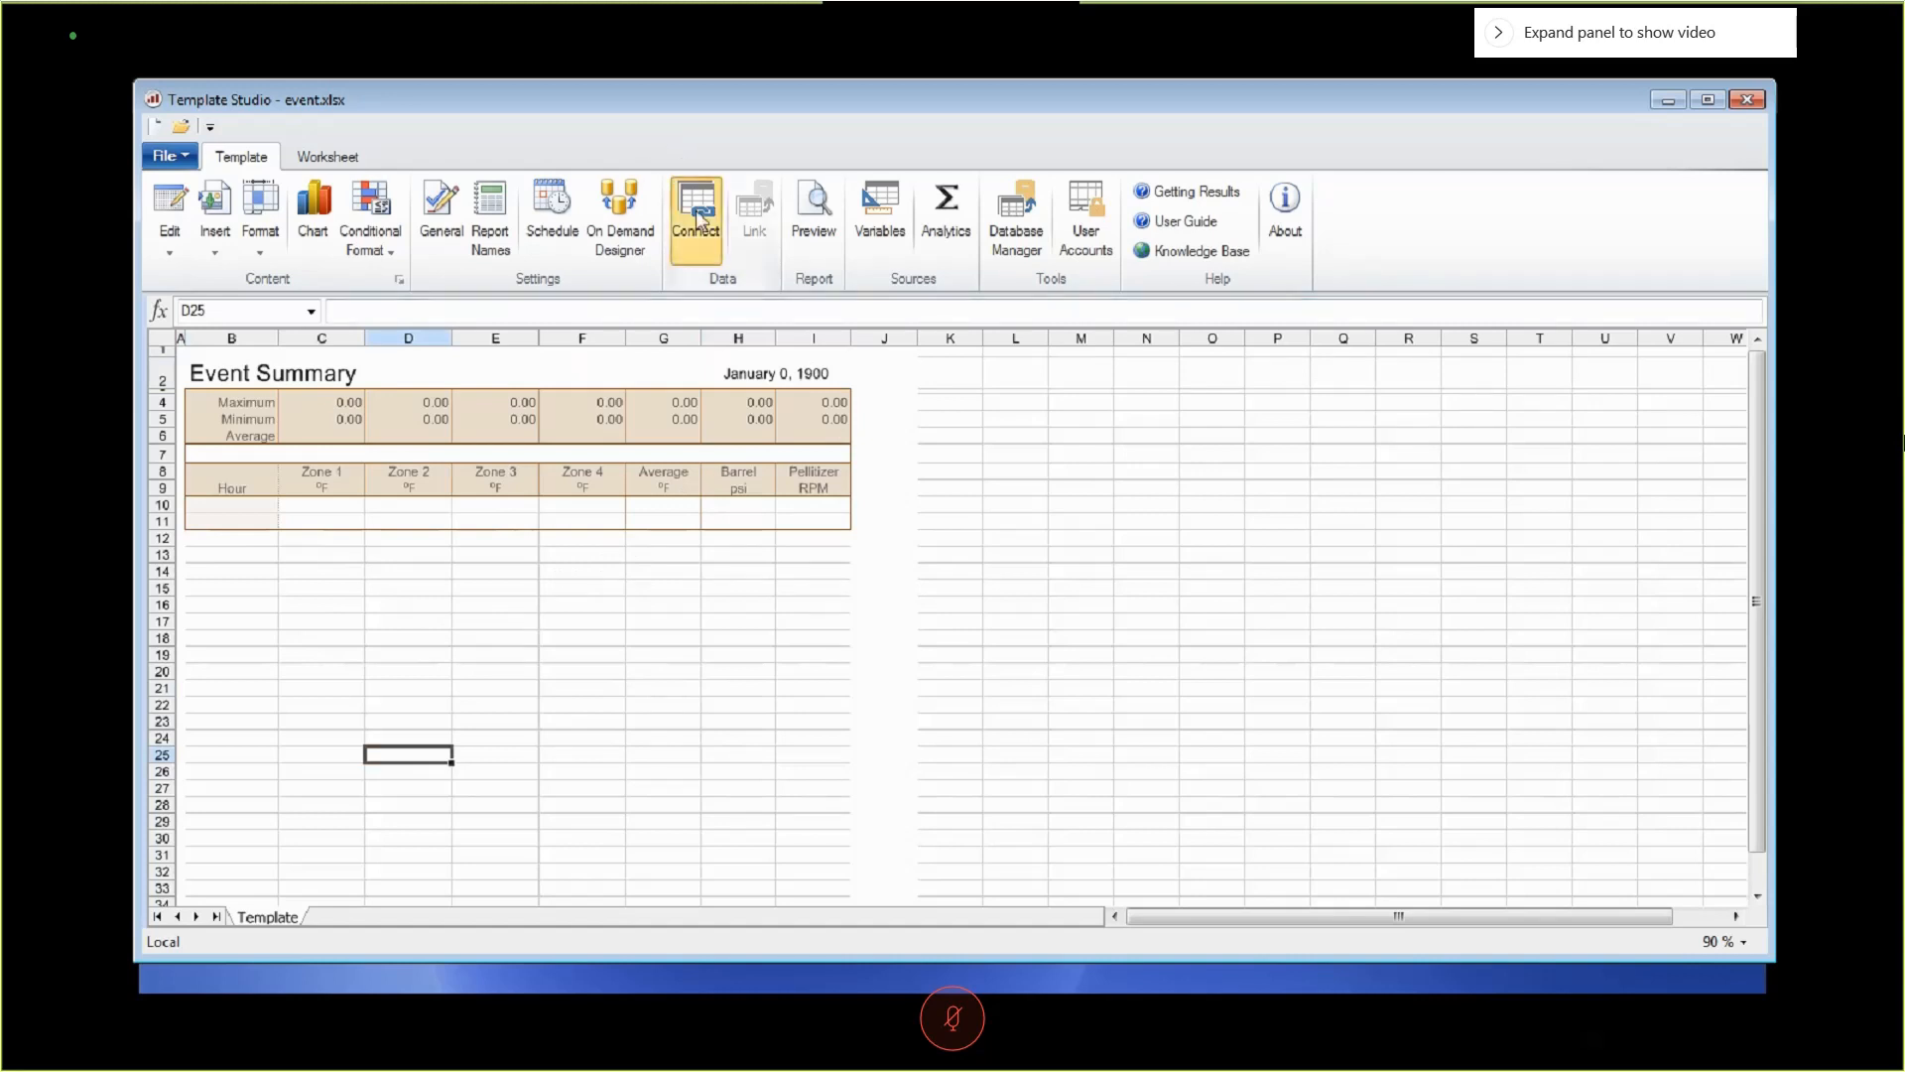
drag(1164, 187, 1128, 183)
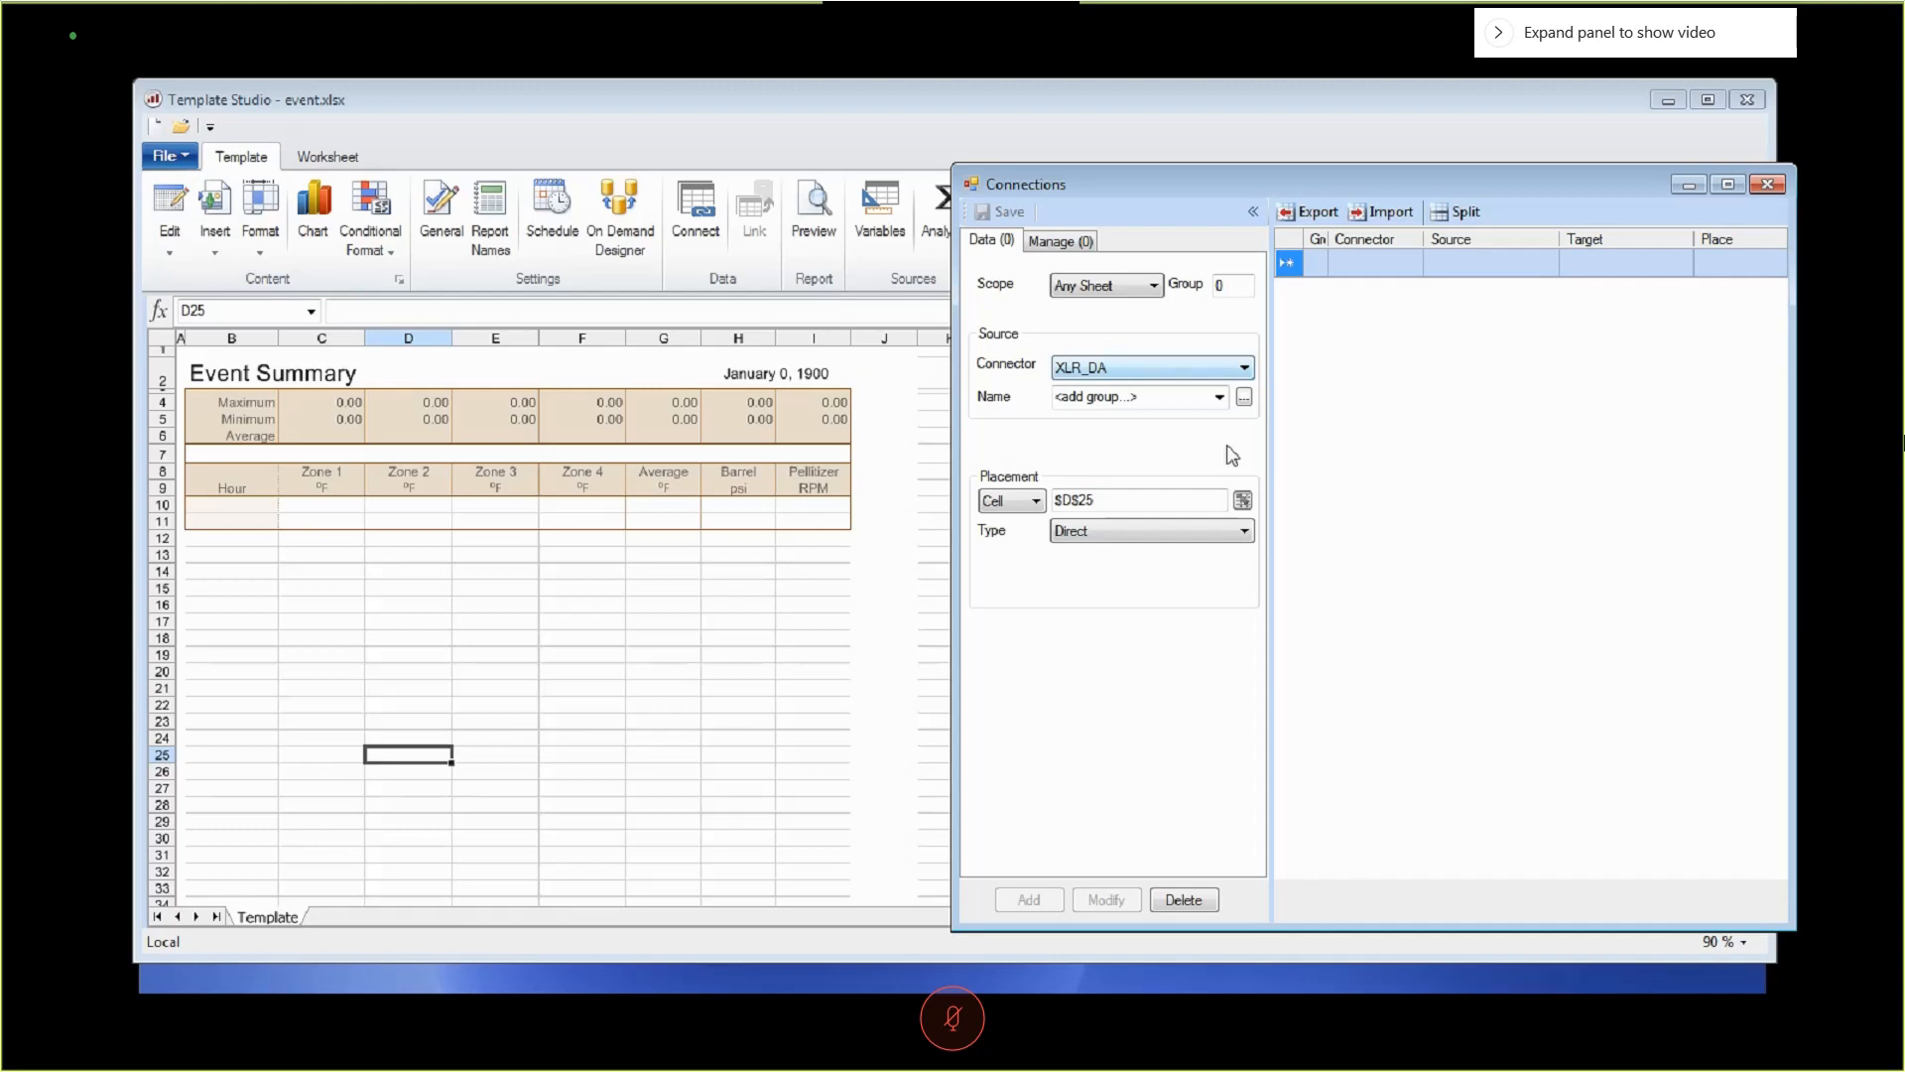
click(1244, 397)
drag(867, 228, 1259, 303)
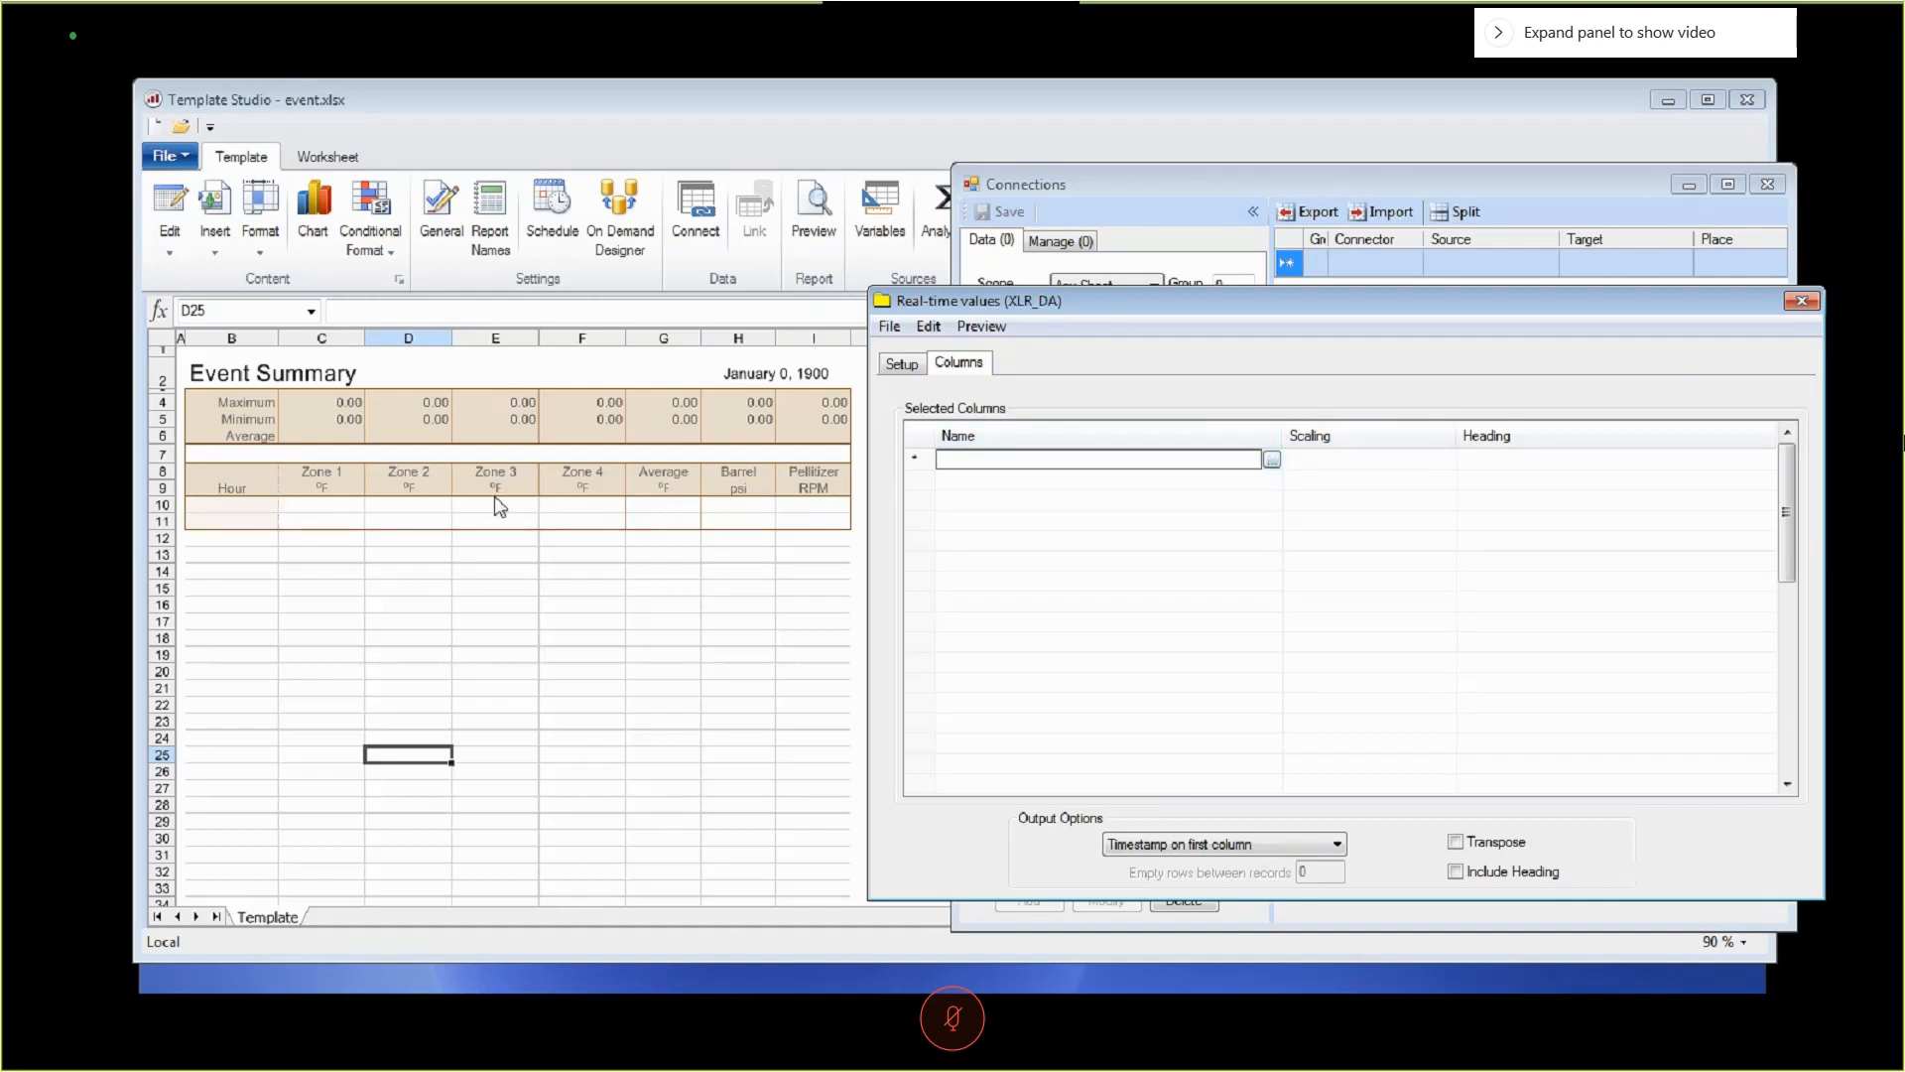
Add MIXER_ZONE1_TEMP, MIXER_ZONE2_TEMP, EXTR_ZONE1_TEMP and EXTR_ZONE2_TEMP as the first columns of the real-time values group.
click(1272, 459)
click(982, 387)
click(1009, 348)
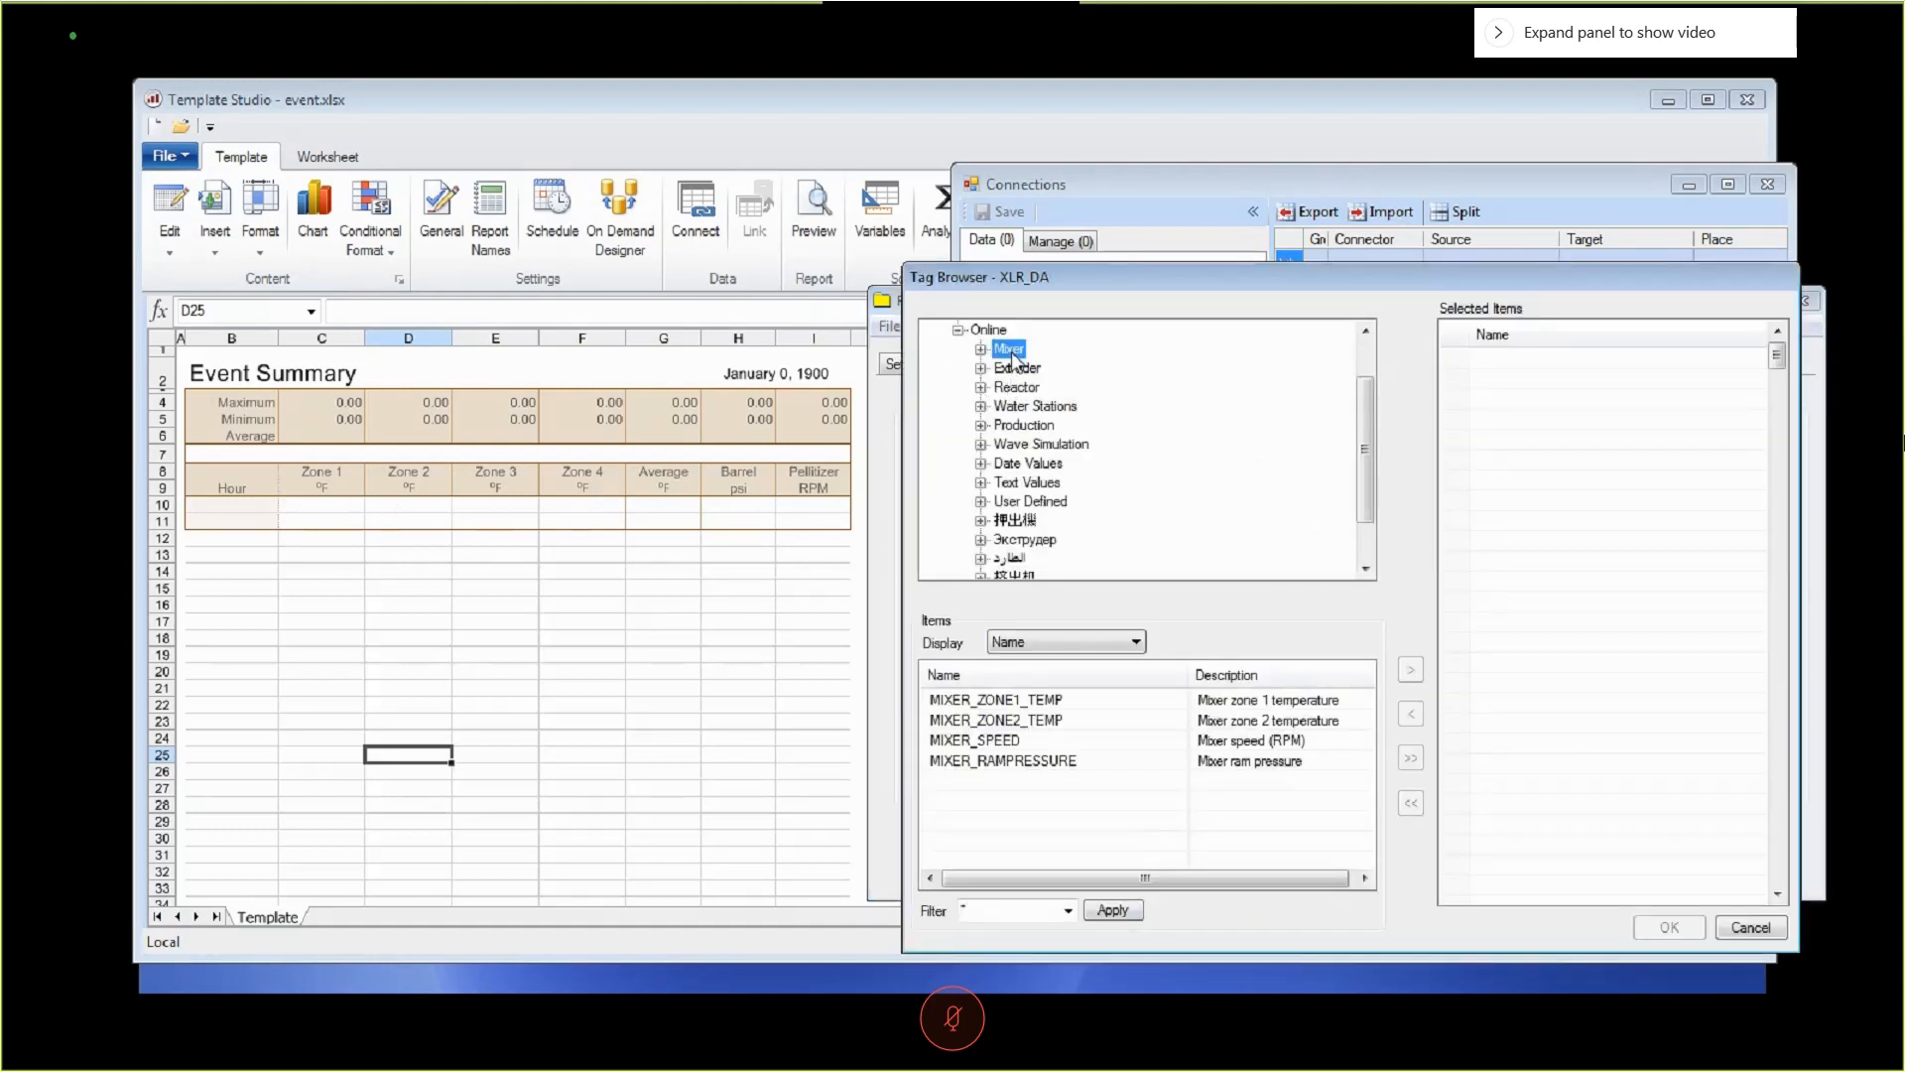
double_click(1089, 701)
double_click(1084, 720)
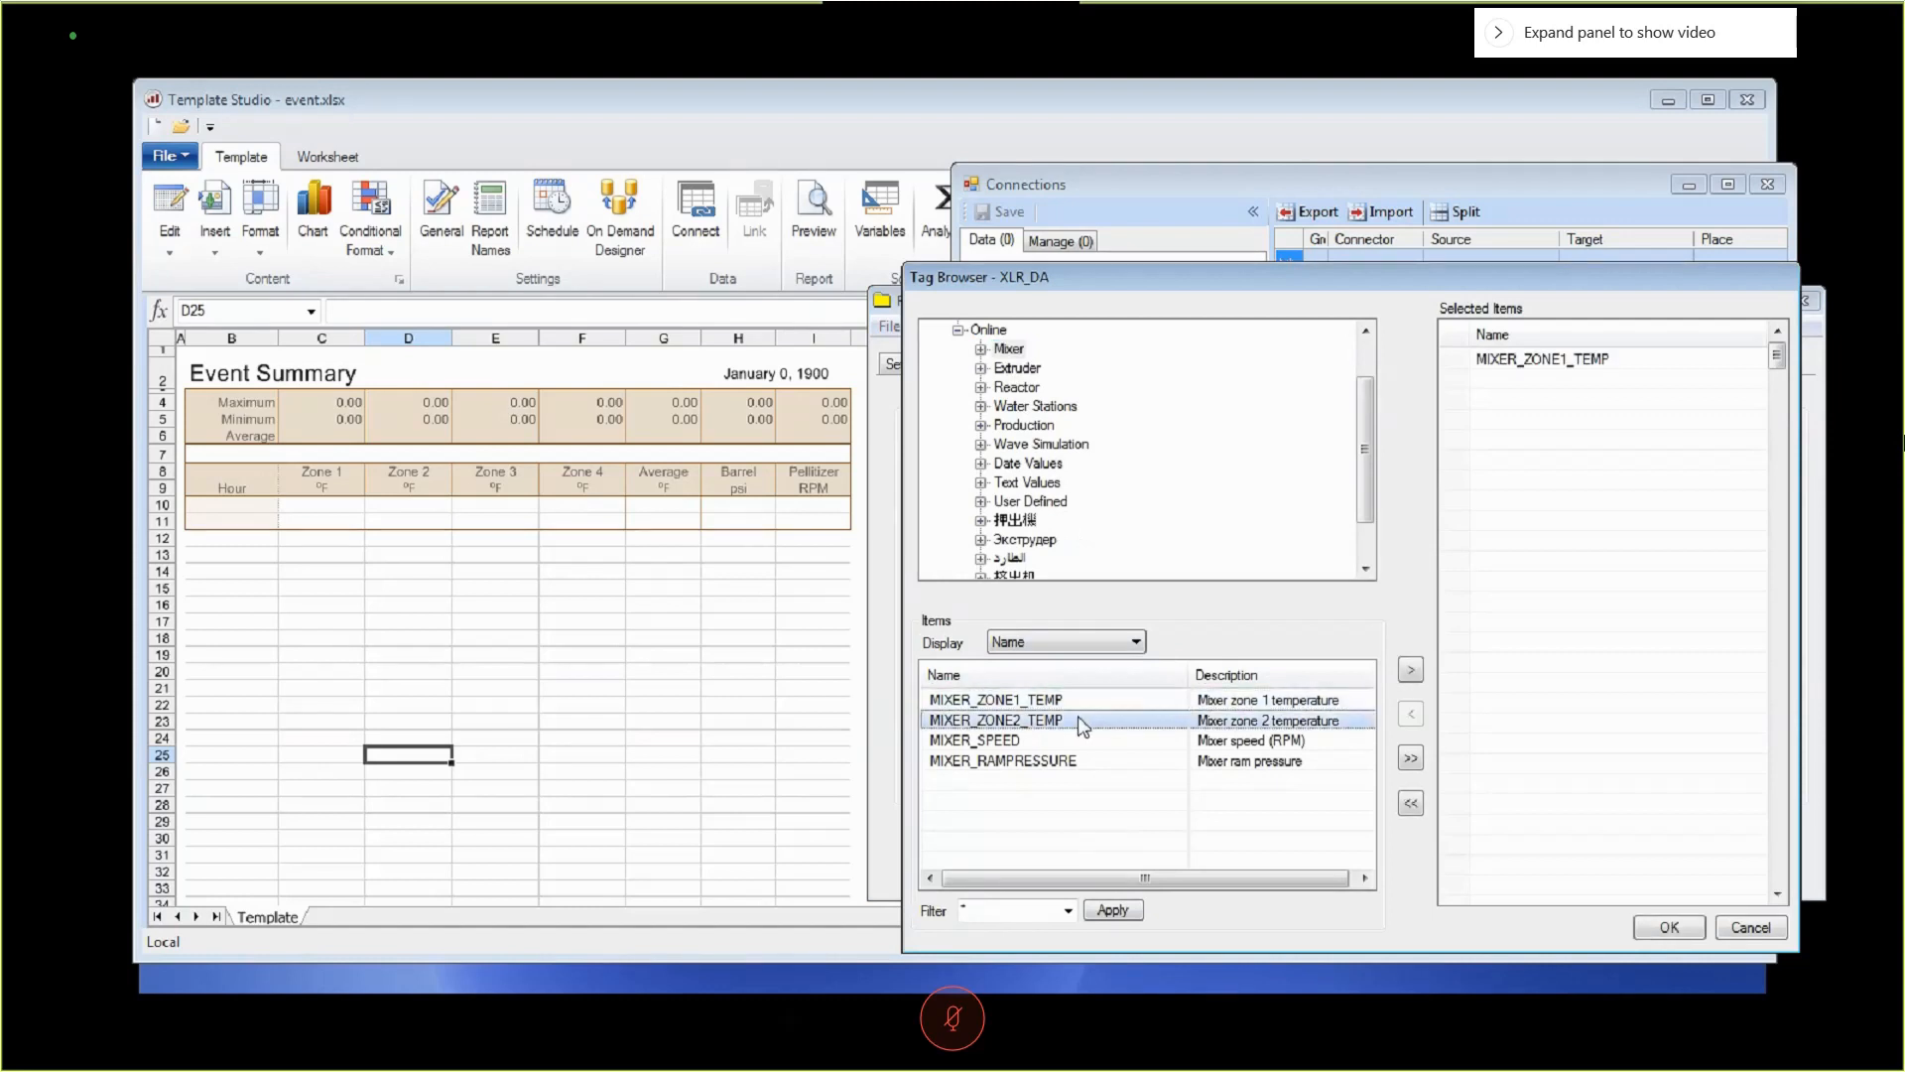
click(1017, 369)
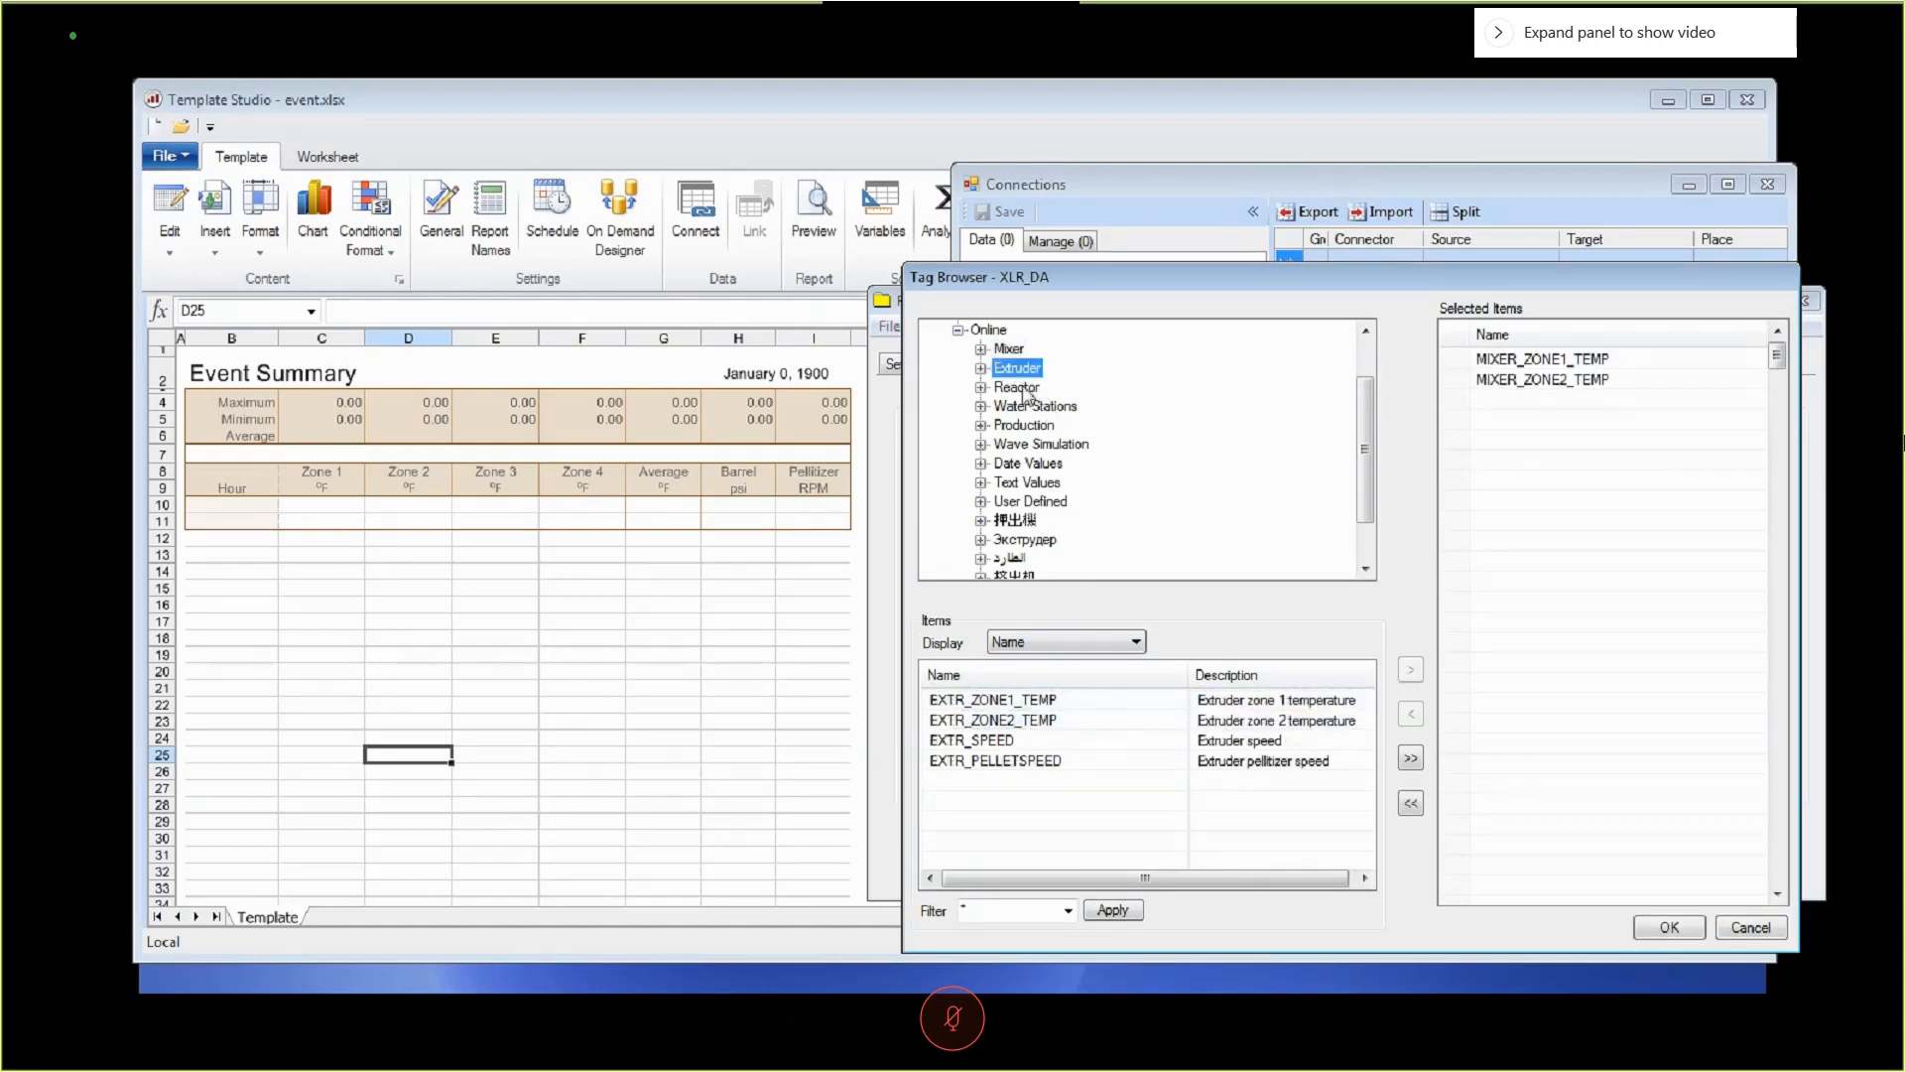
double_click(1052, 701)
click(1045, 722)
double_click(1045, 726)
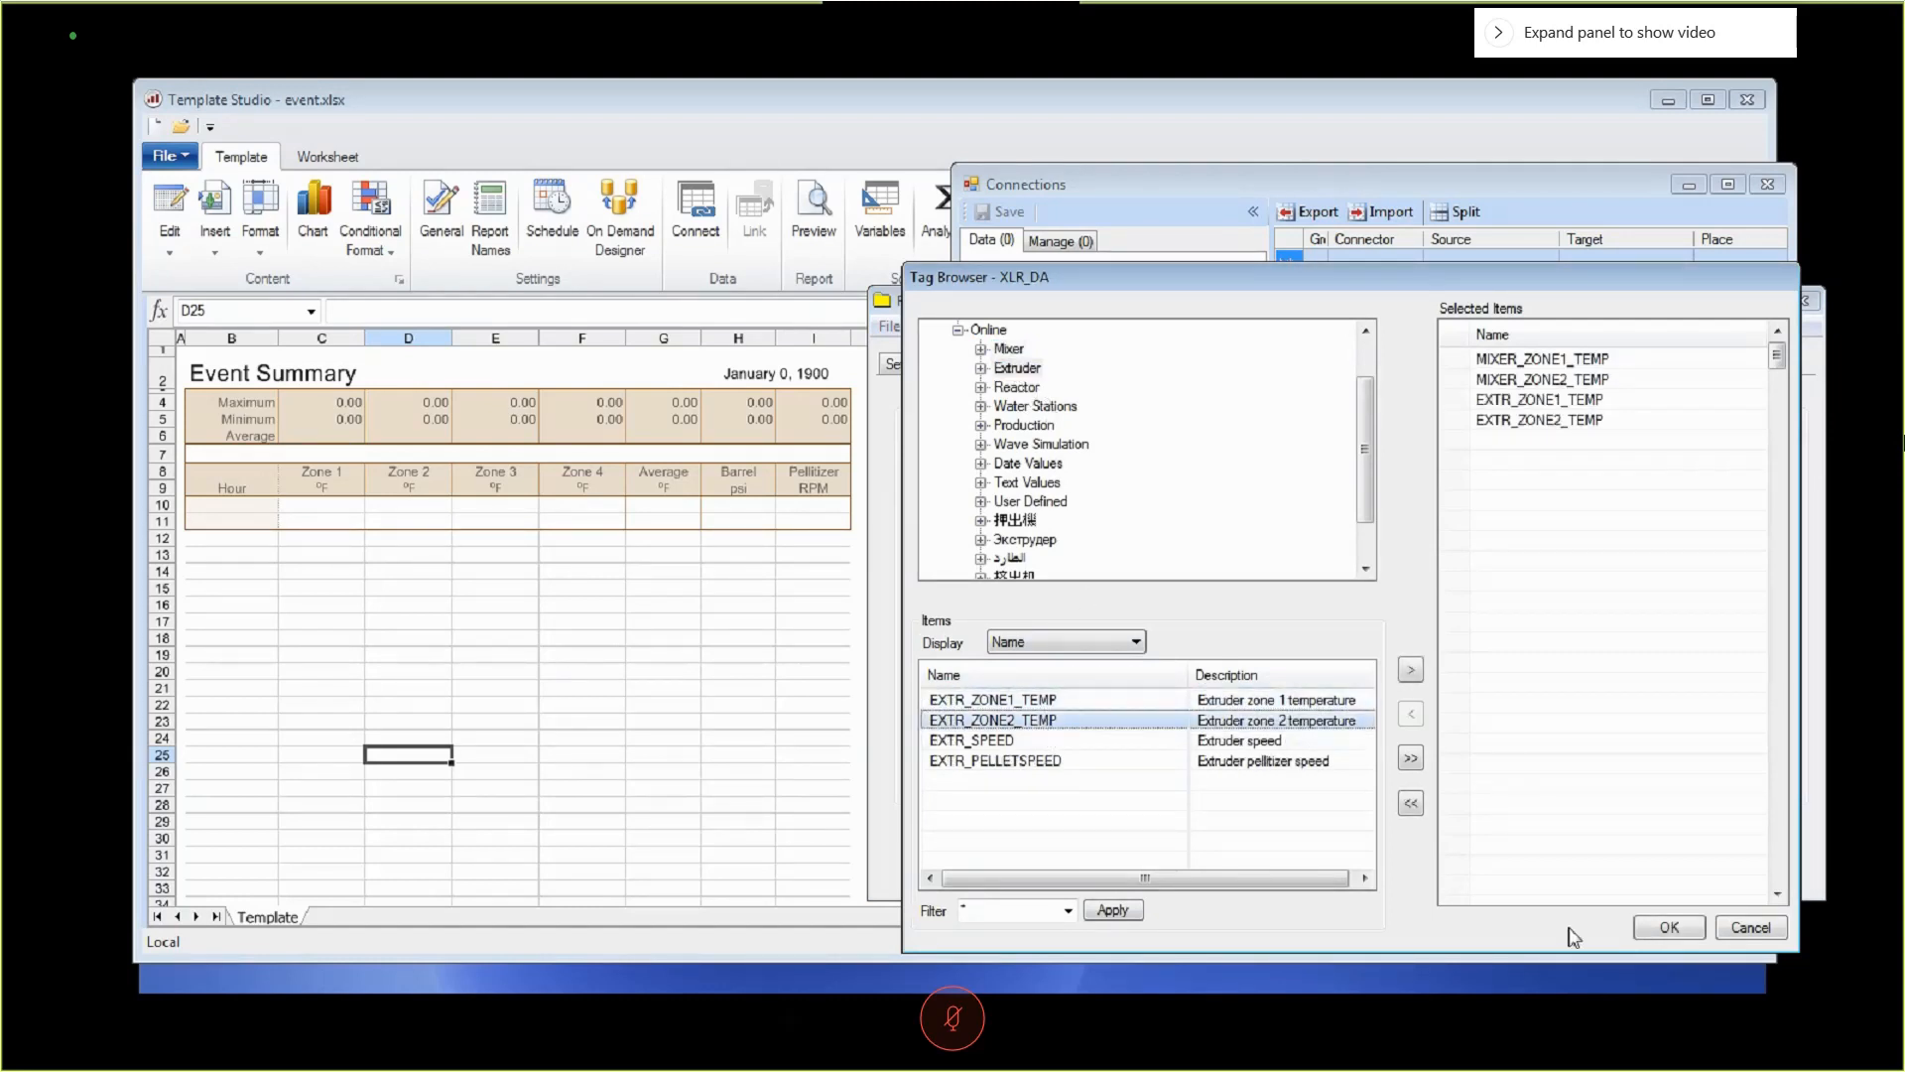
click(1669, 929)
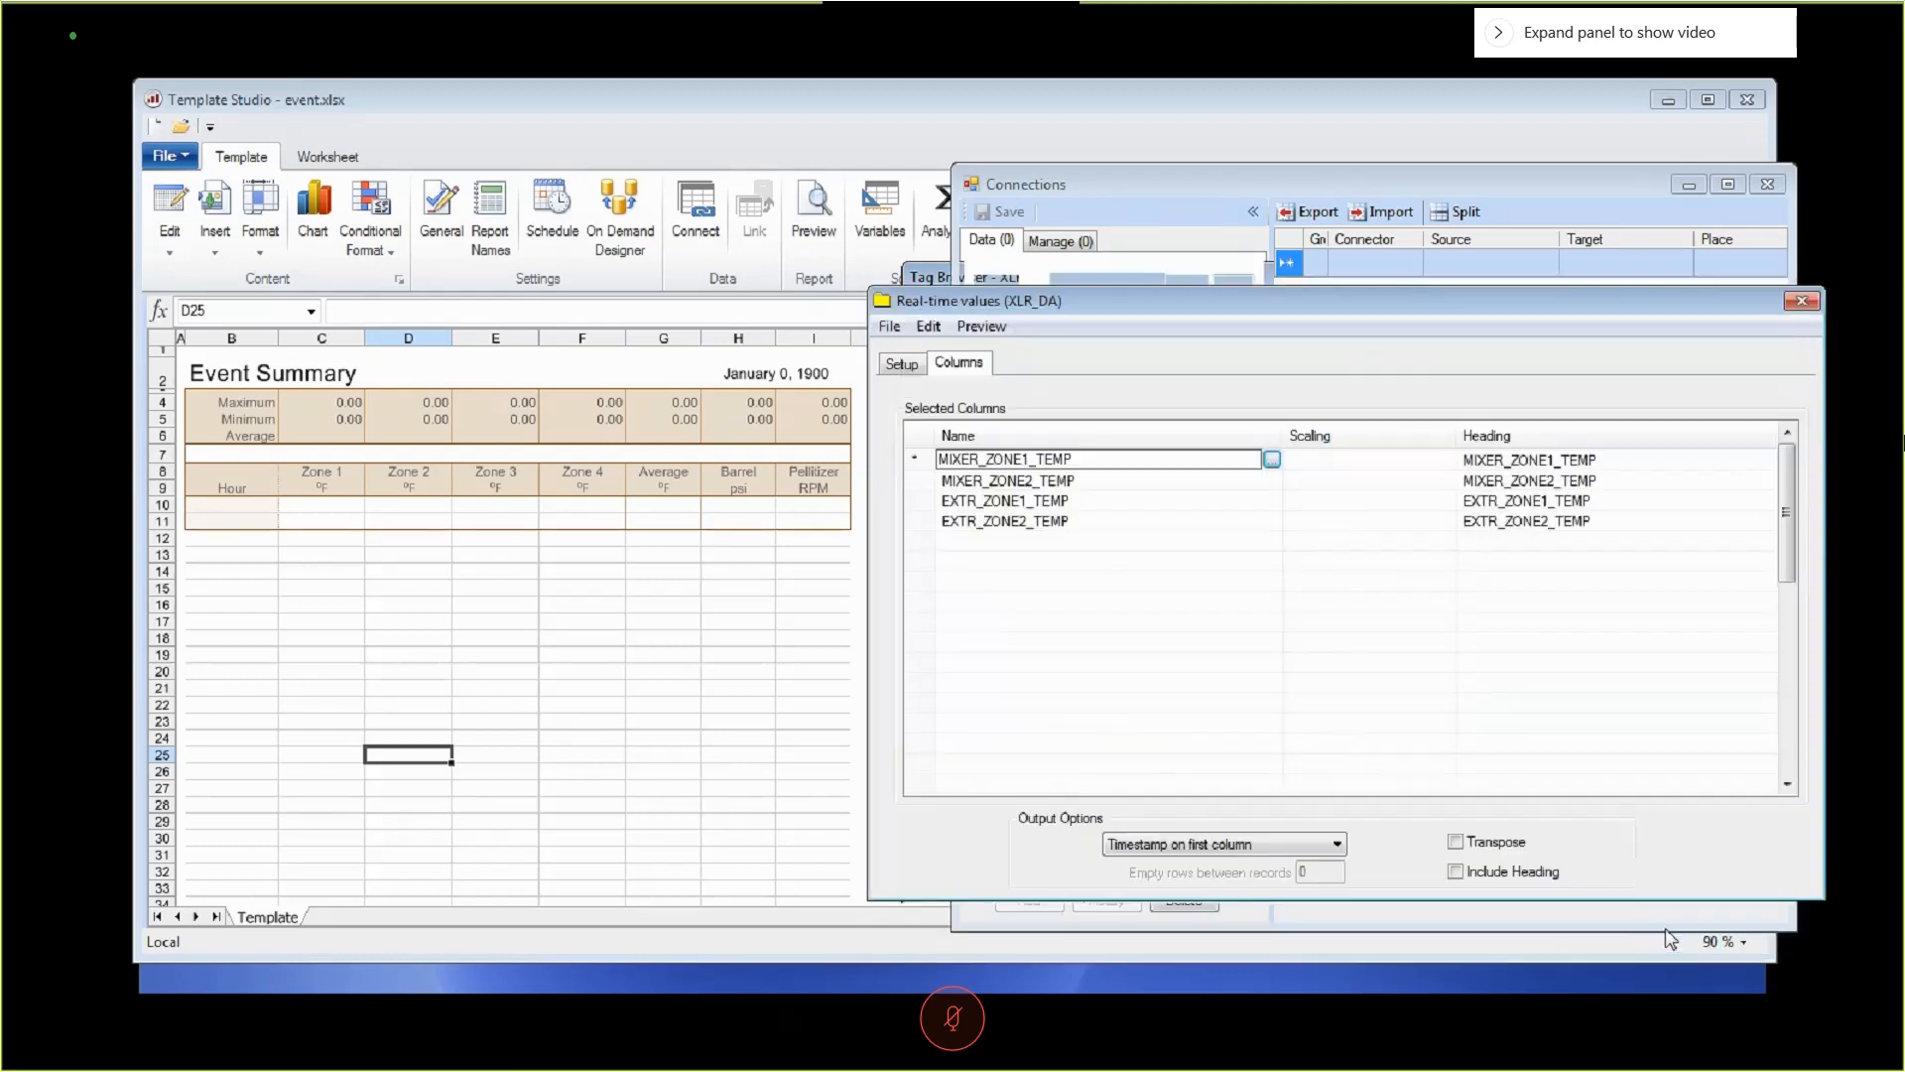
Leave one blank row below the four temperature tags and add EXTR_SPEED and EXTR_PELLETSPEED as columns.
click(957, 557)
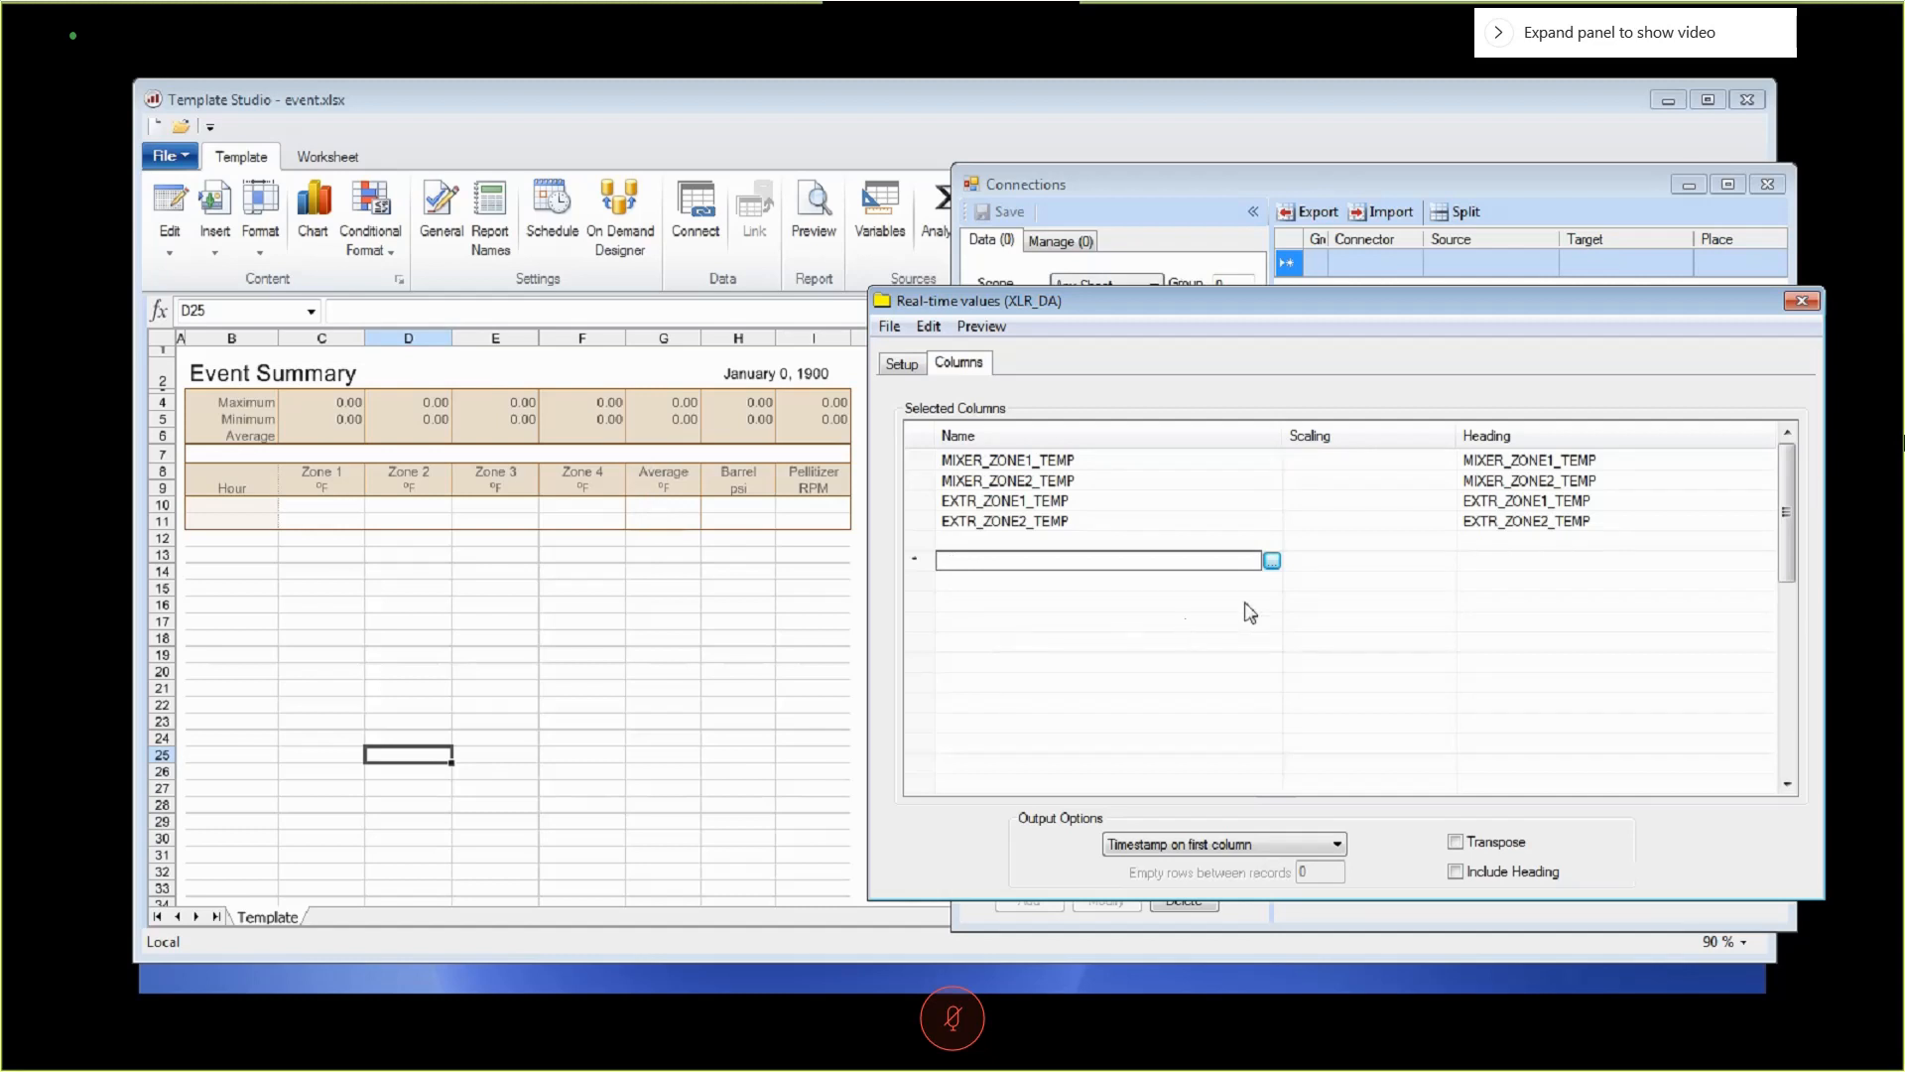
click(1272, 561)
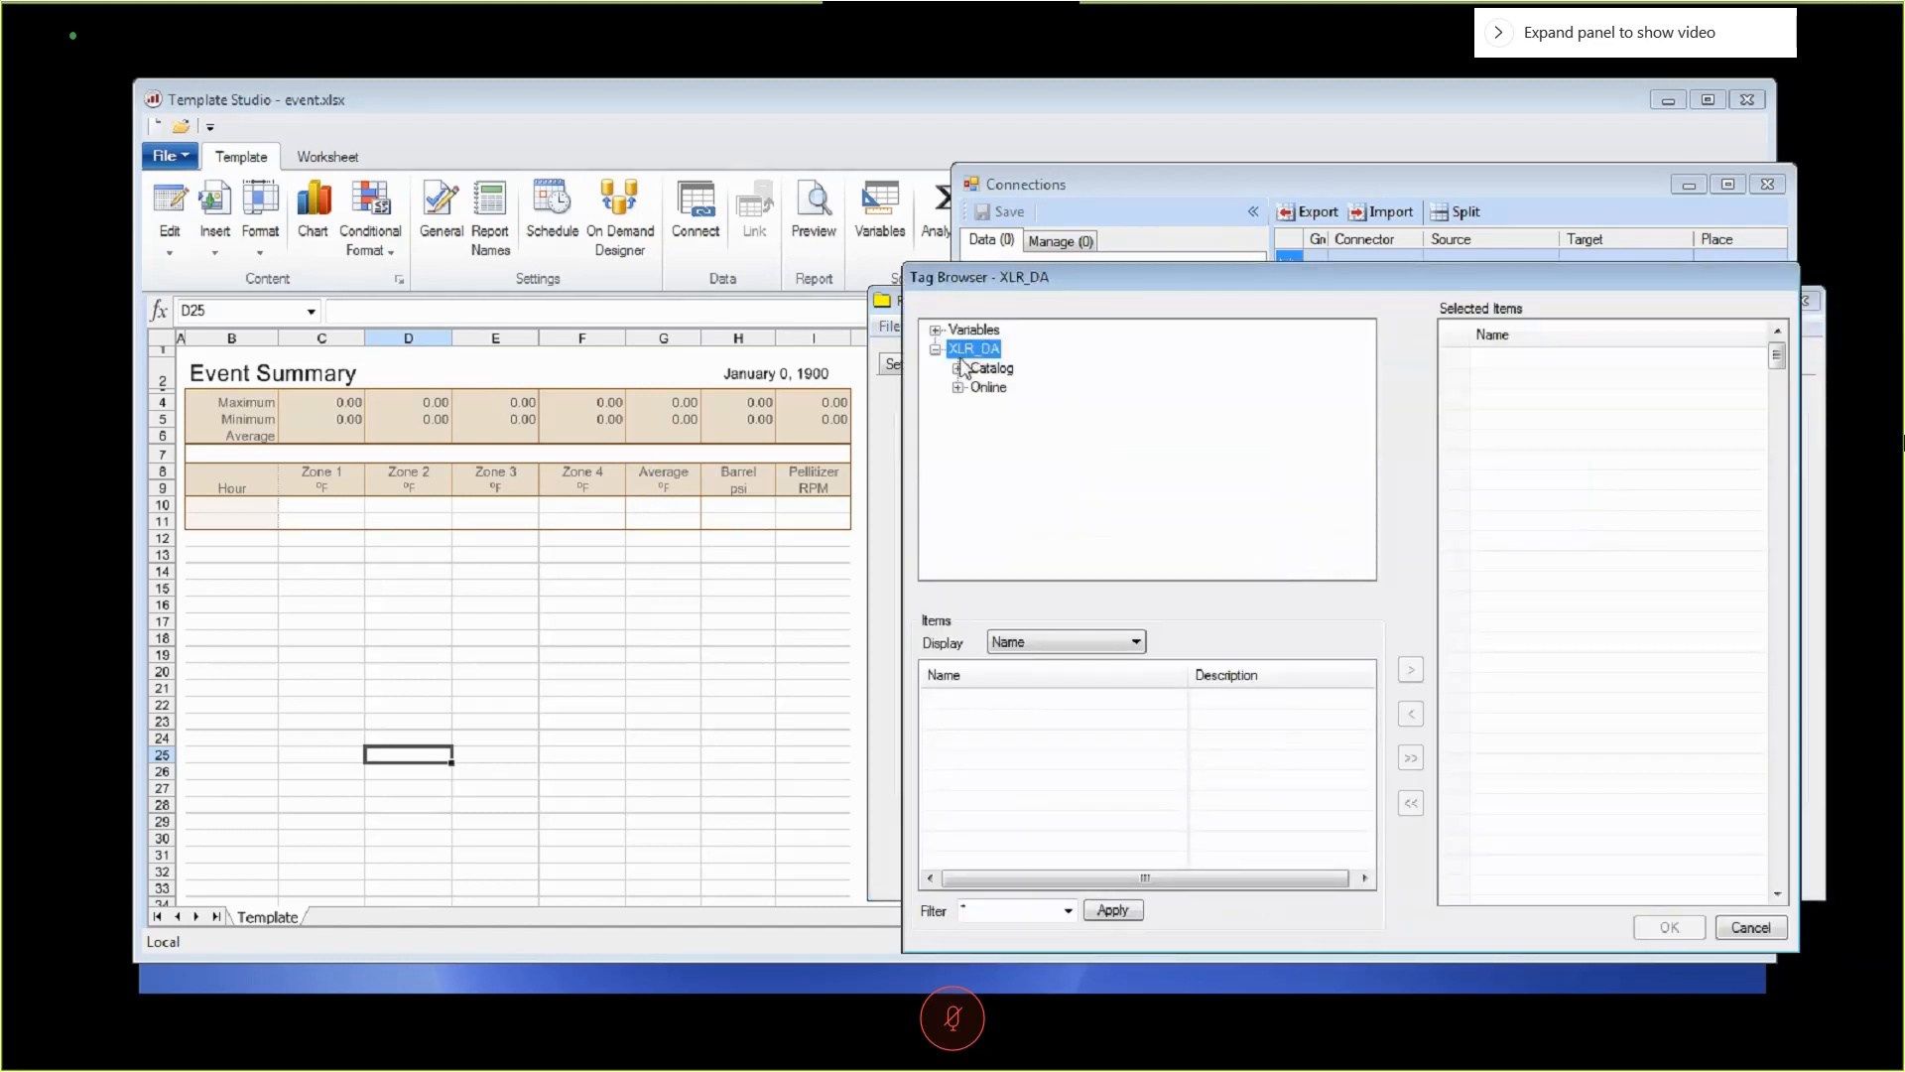
double_click(971, 388)
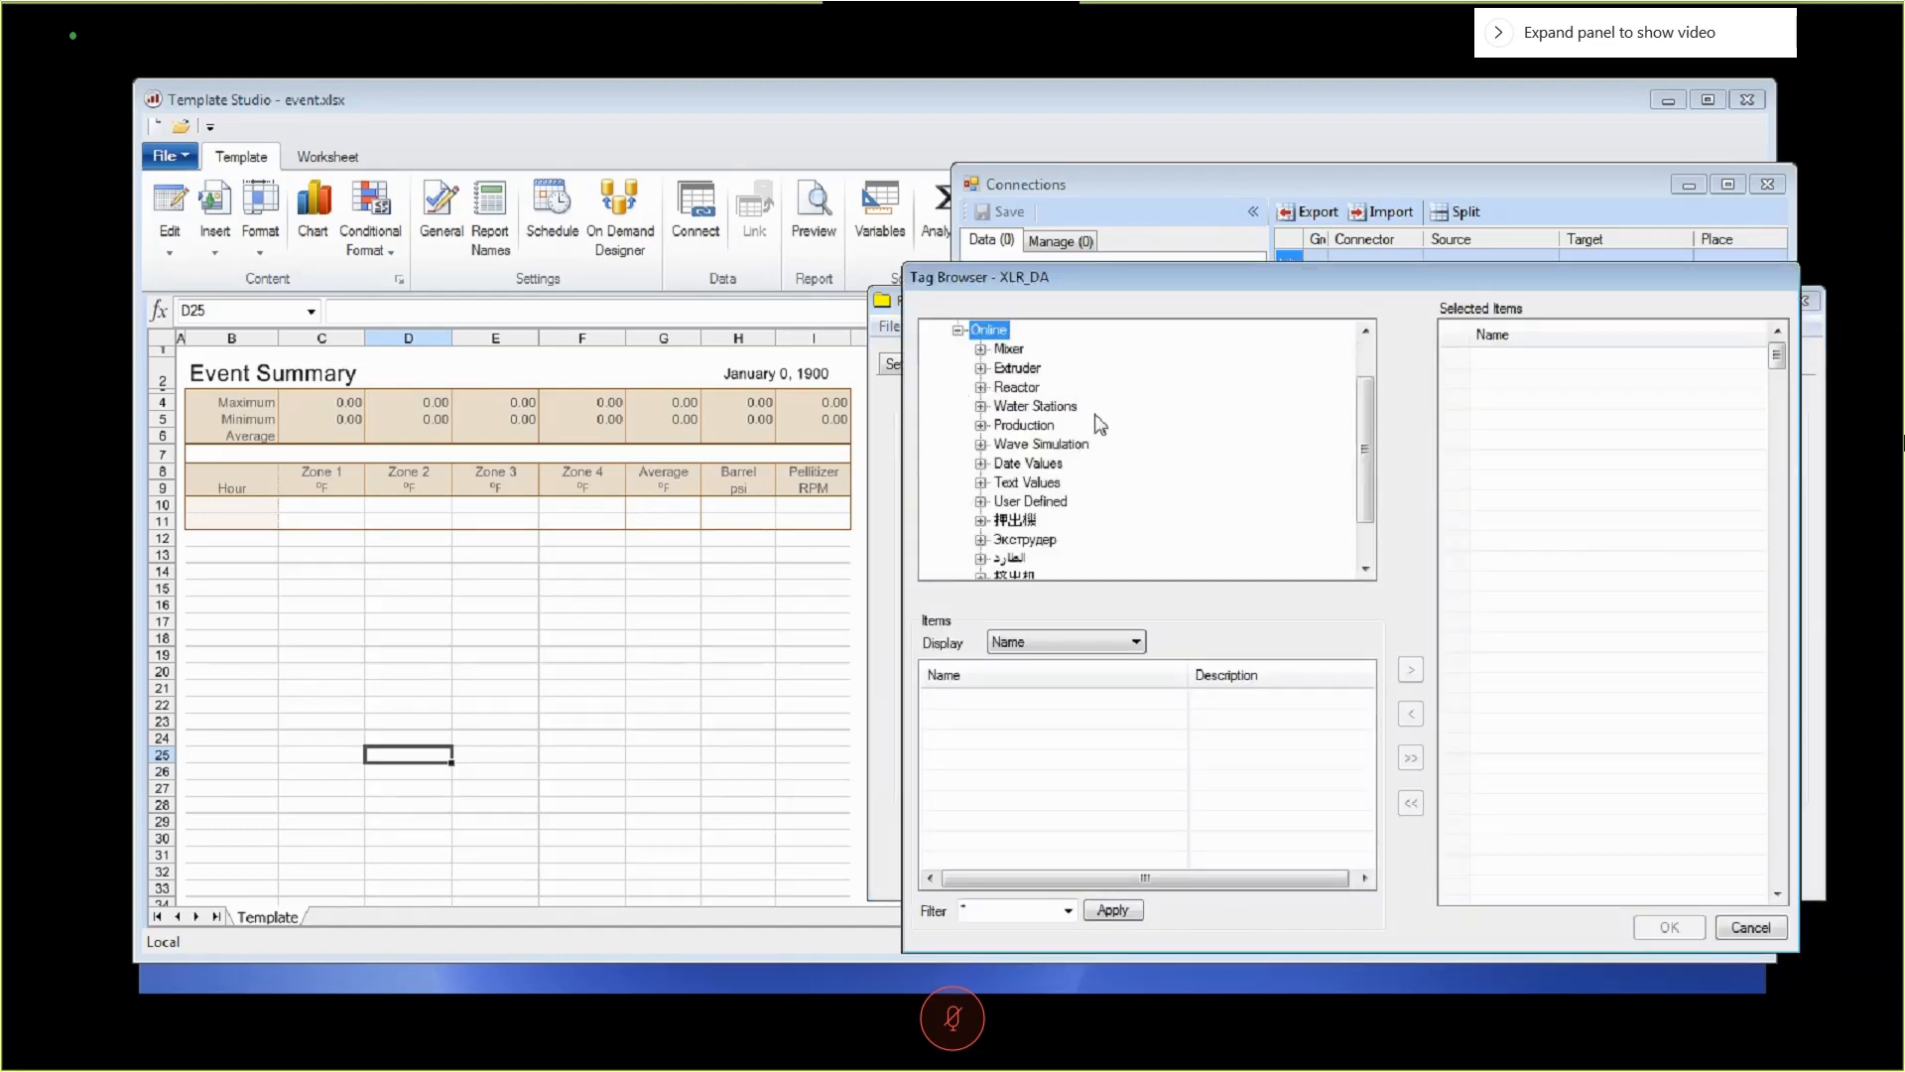
click(1022, 372)
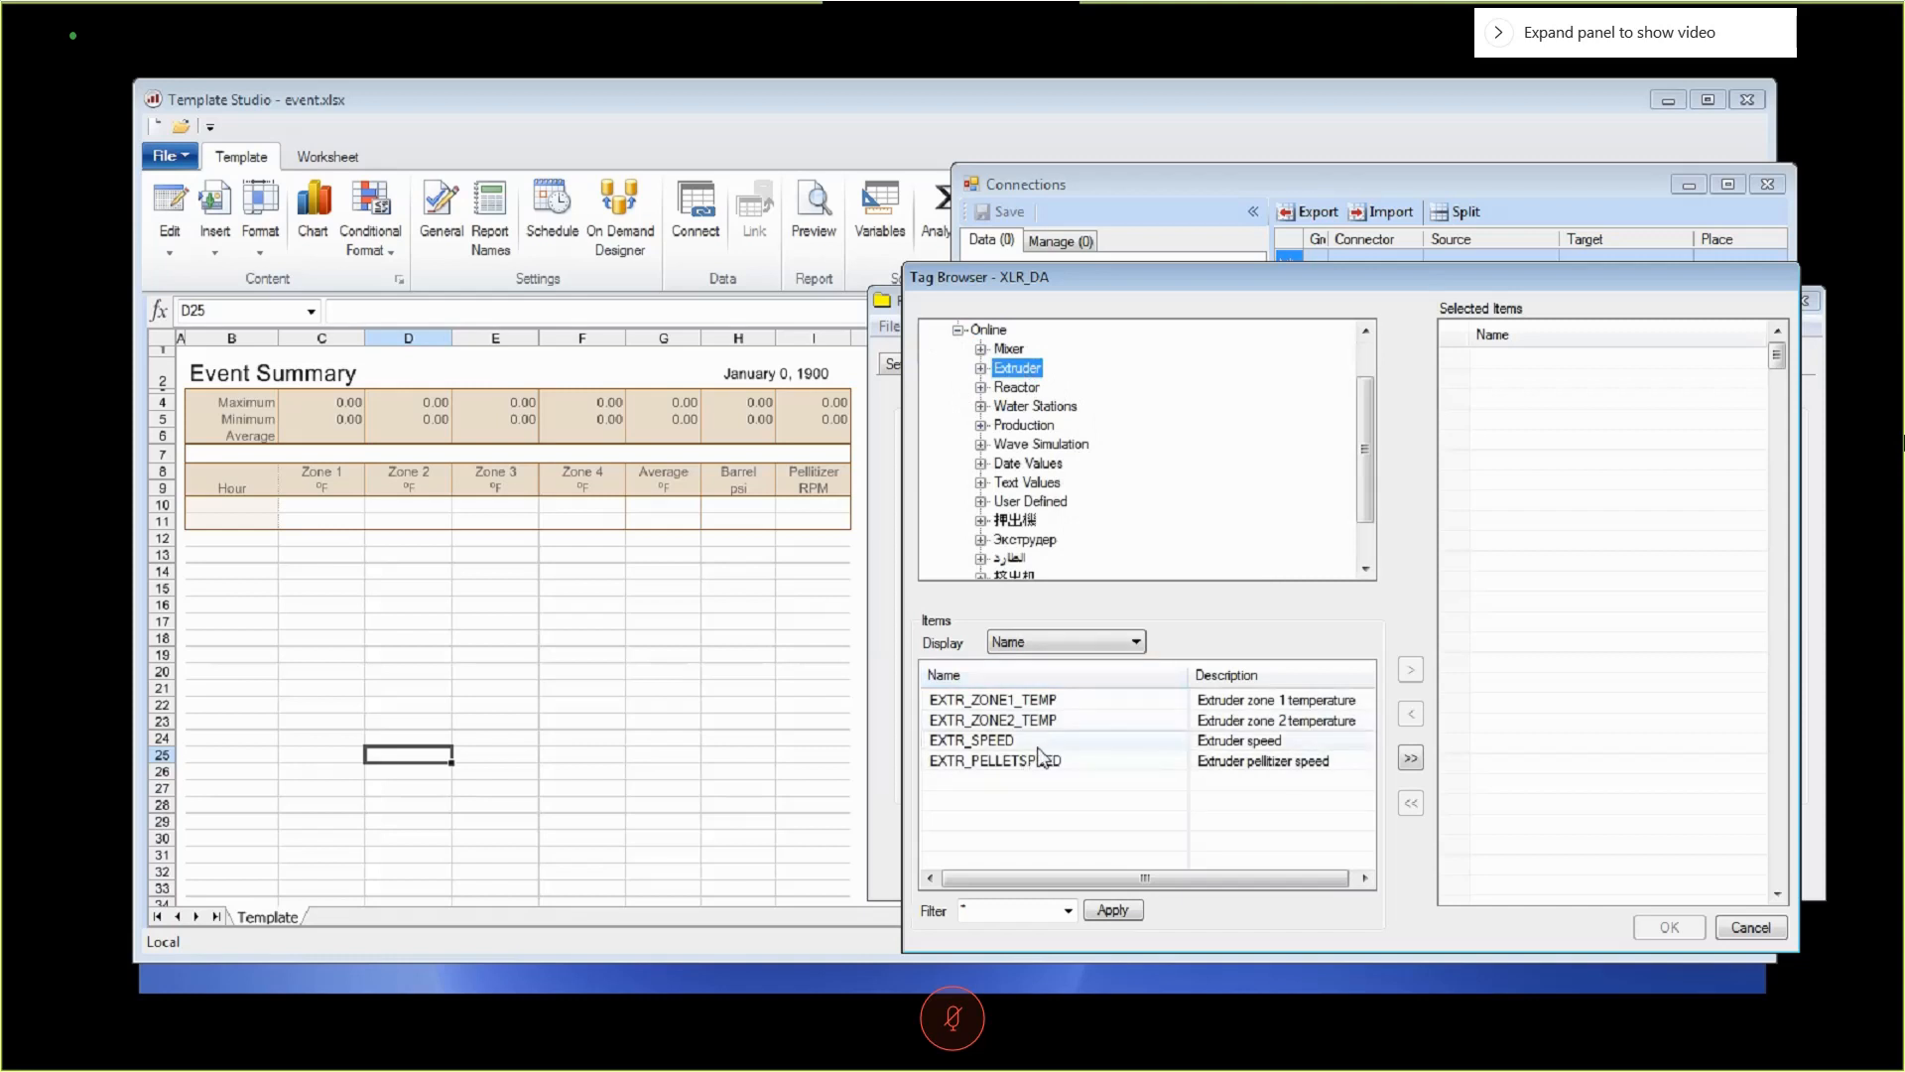
double_click(993, 741)
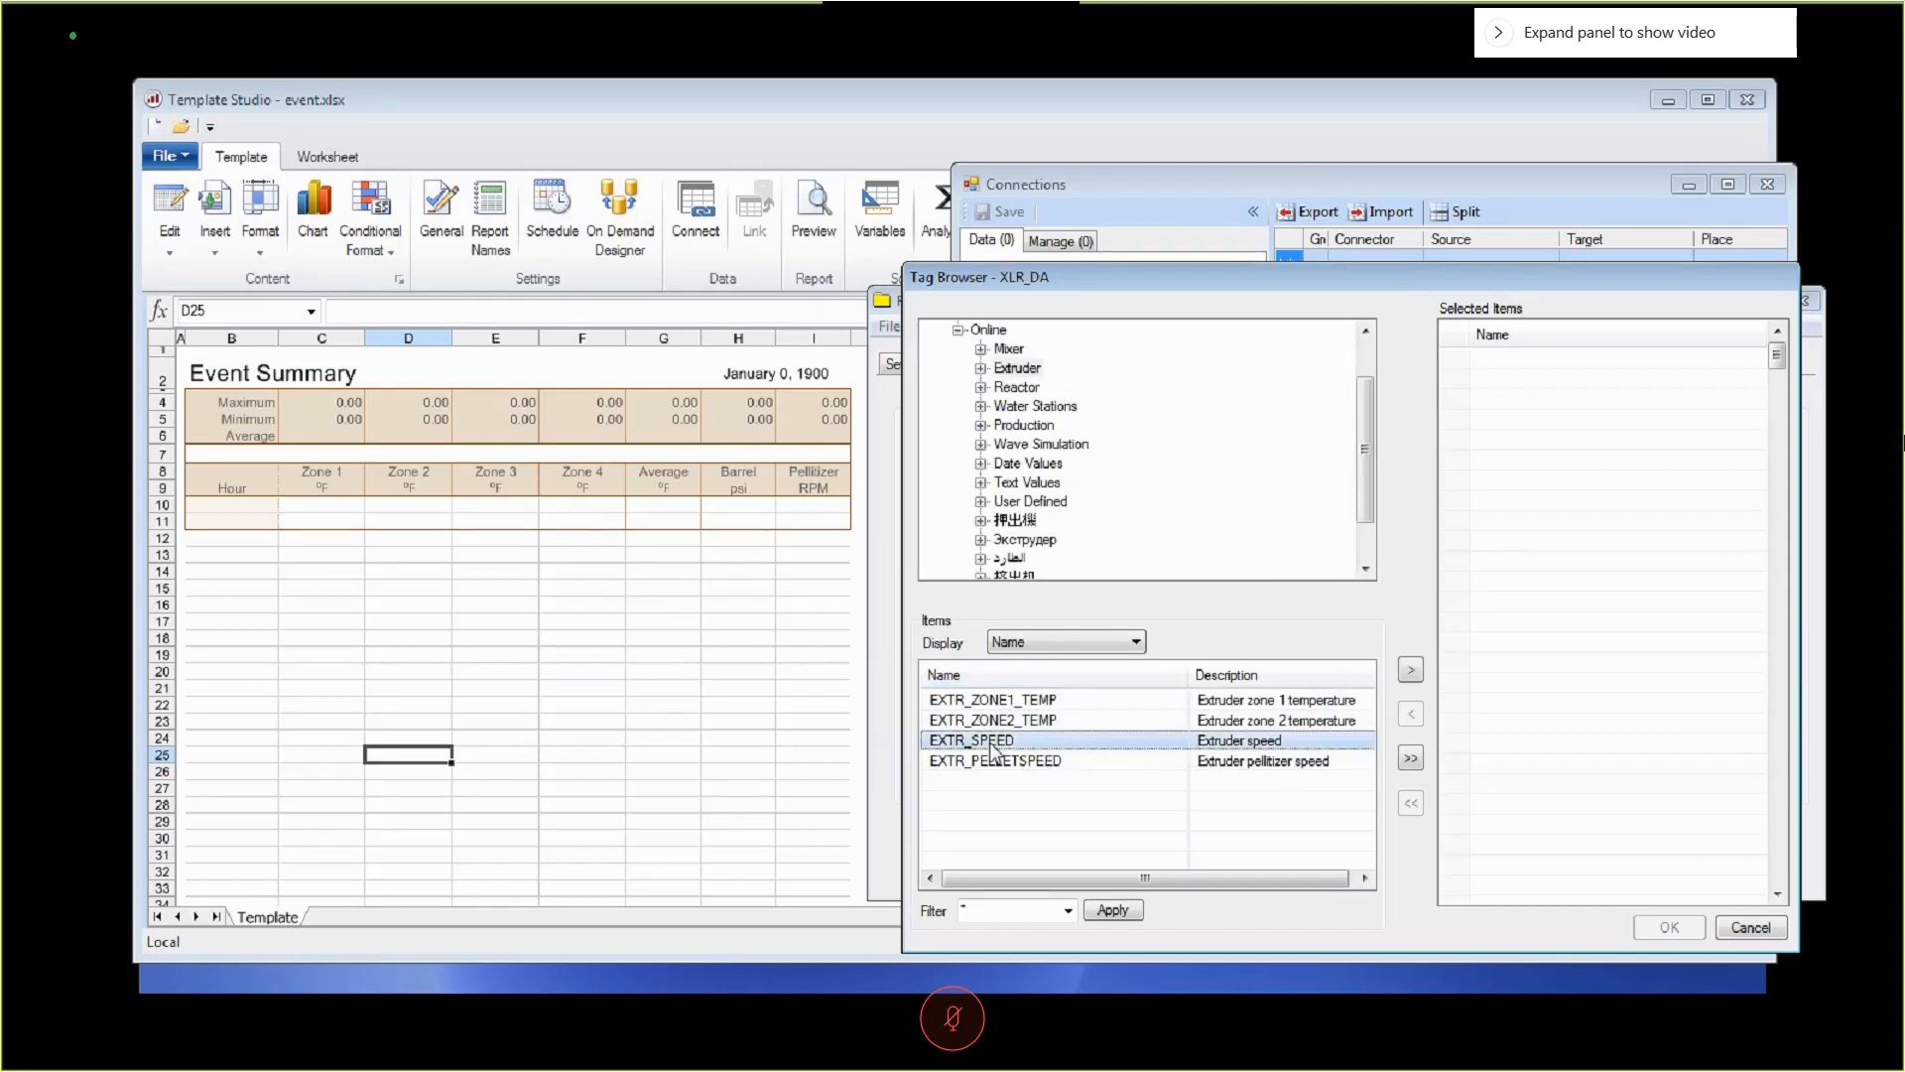
double_click(1051, 764)
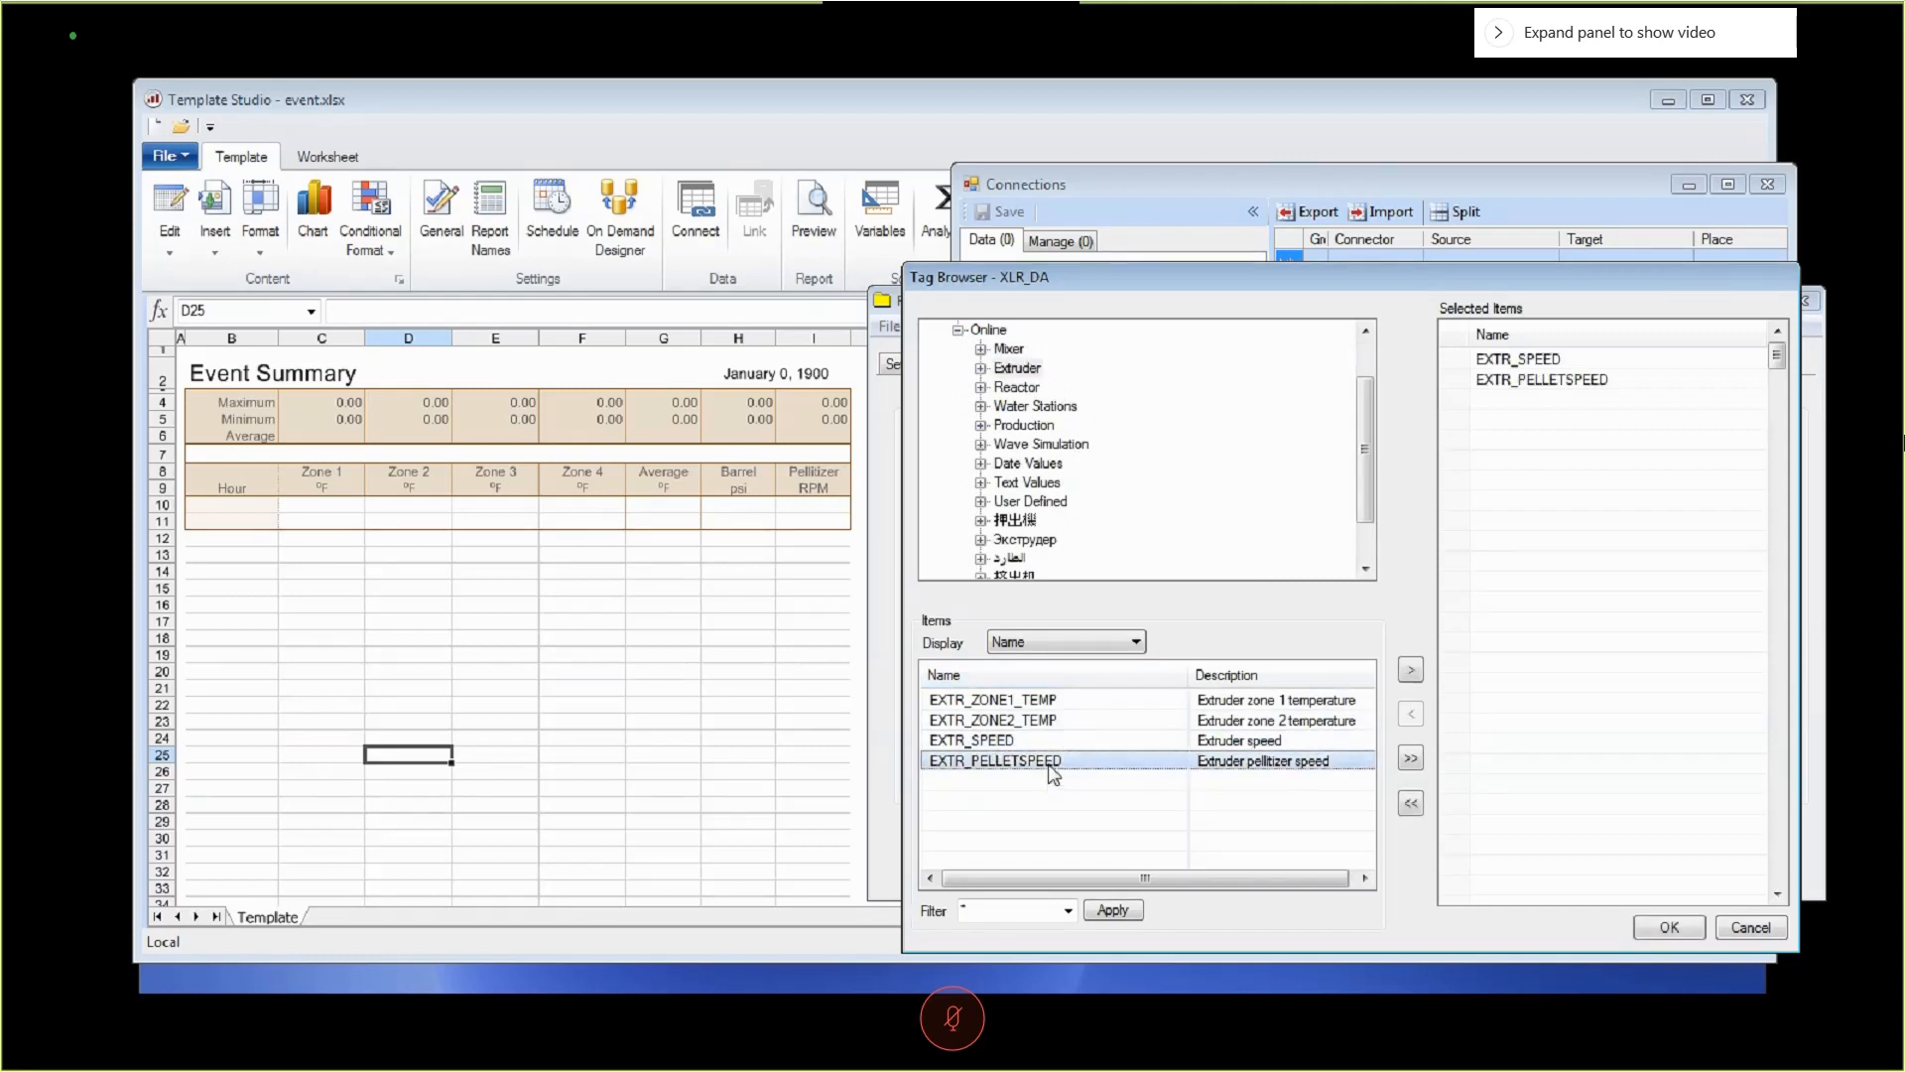
click(1670, 928)
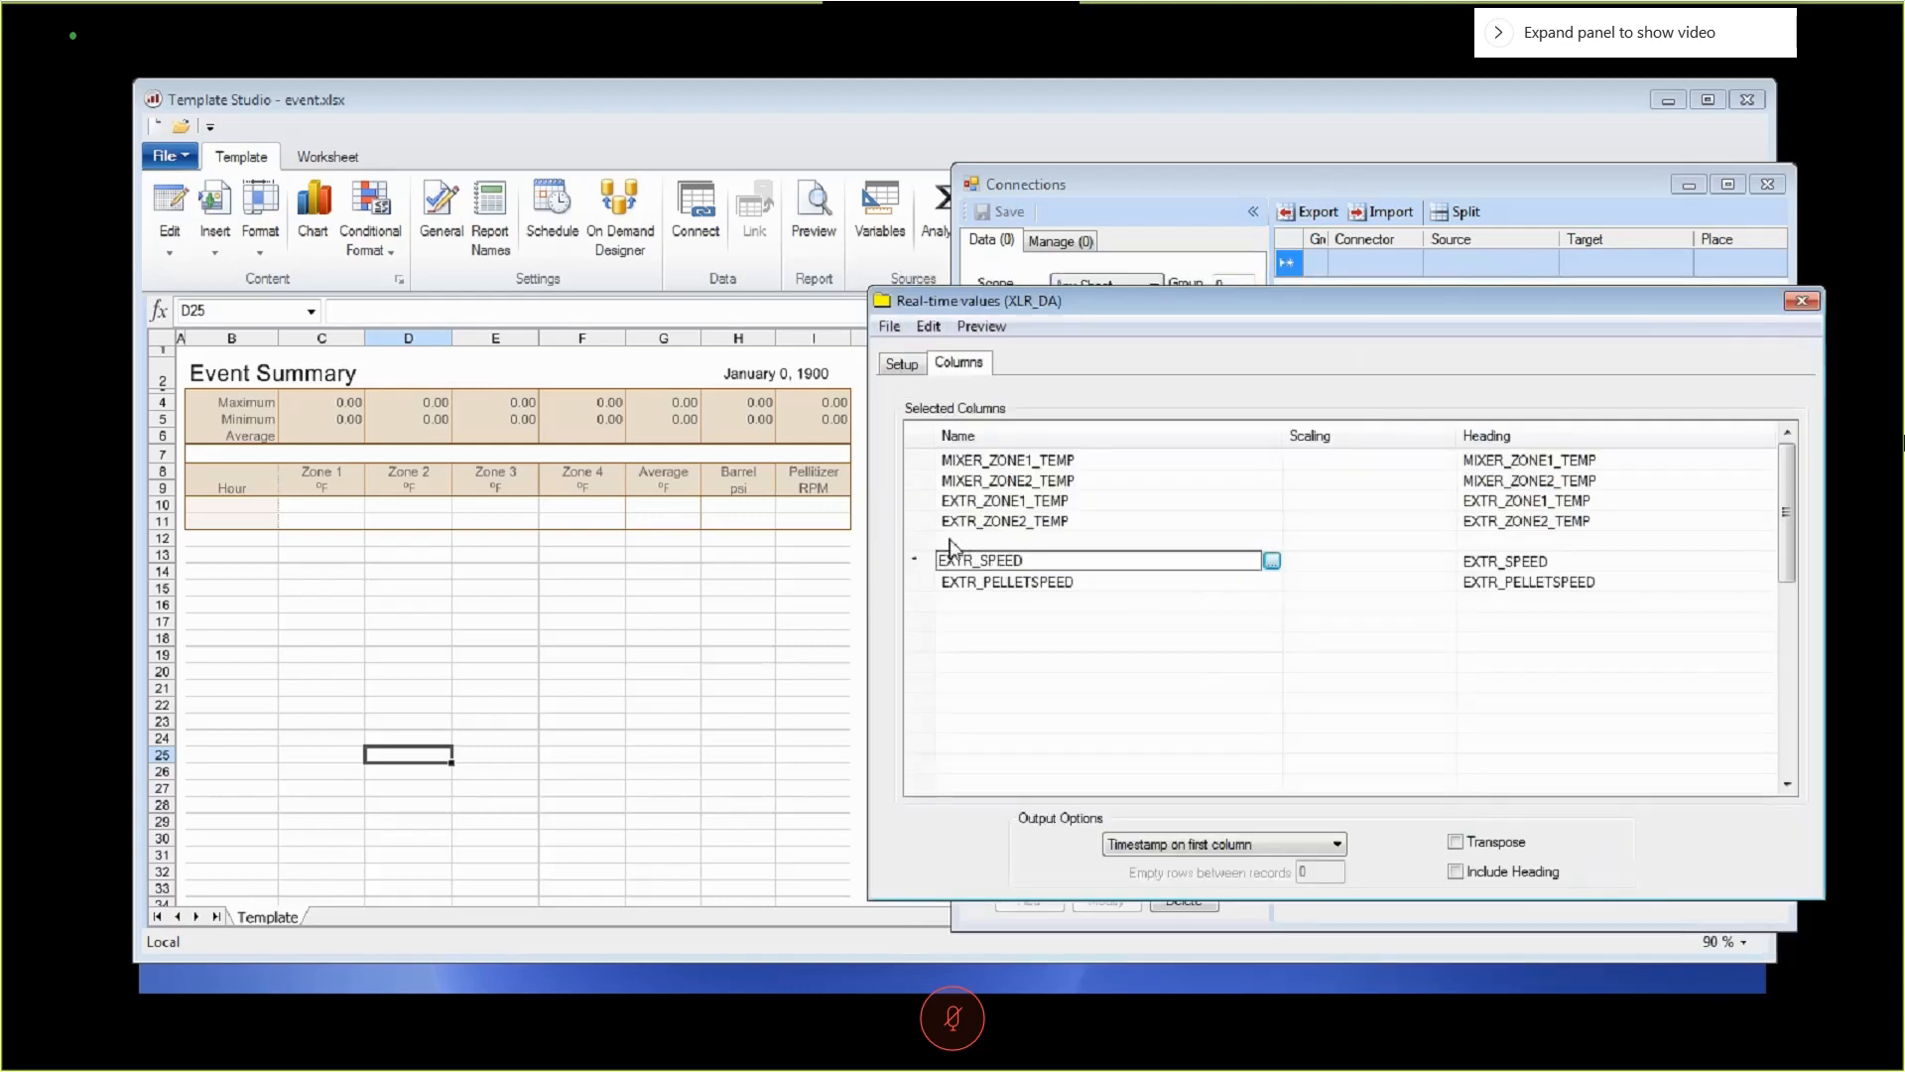
Preview the group's real-time values, refresh them and check all columns through EXTR_PELLETSPEED, including the empty one.
click(983, 328)
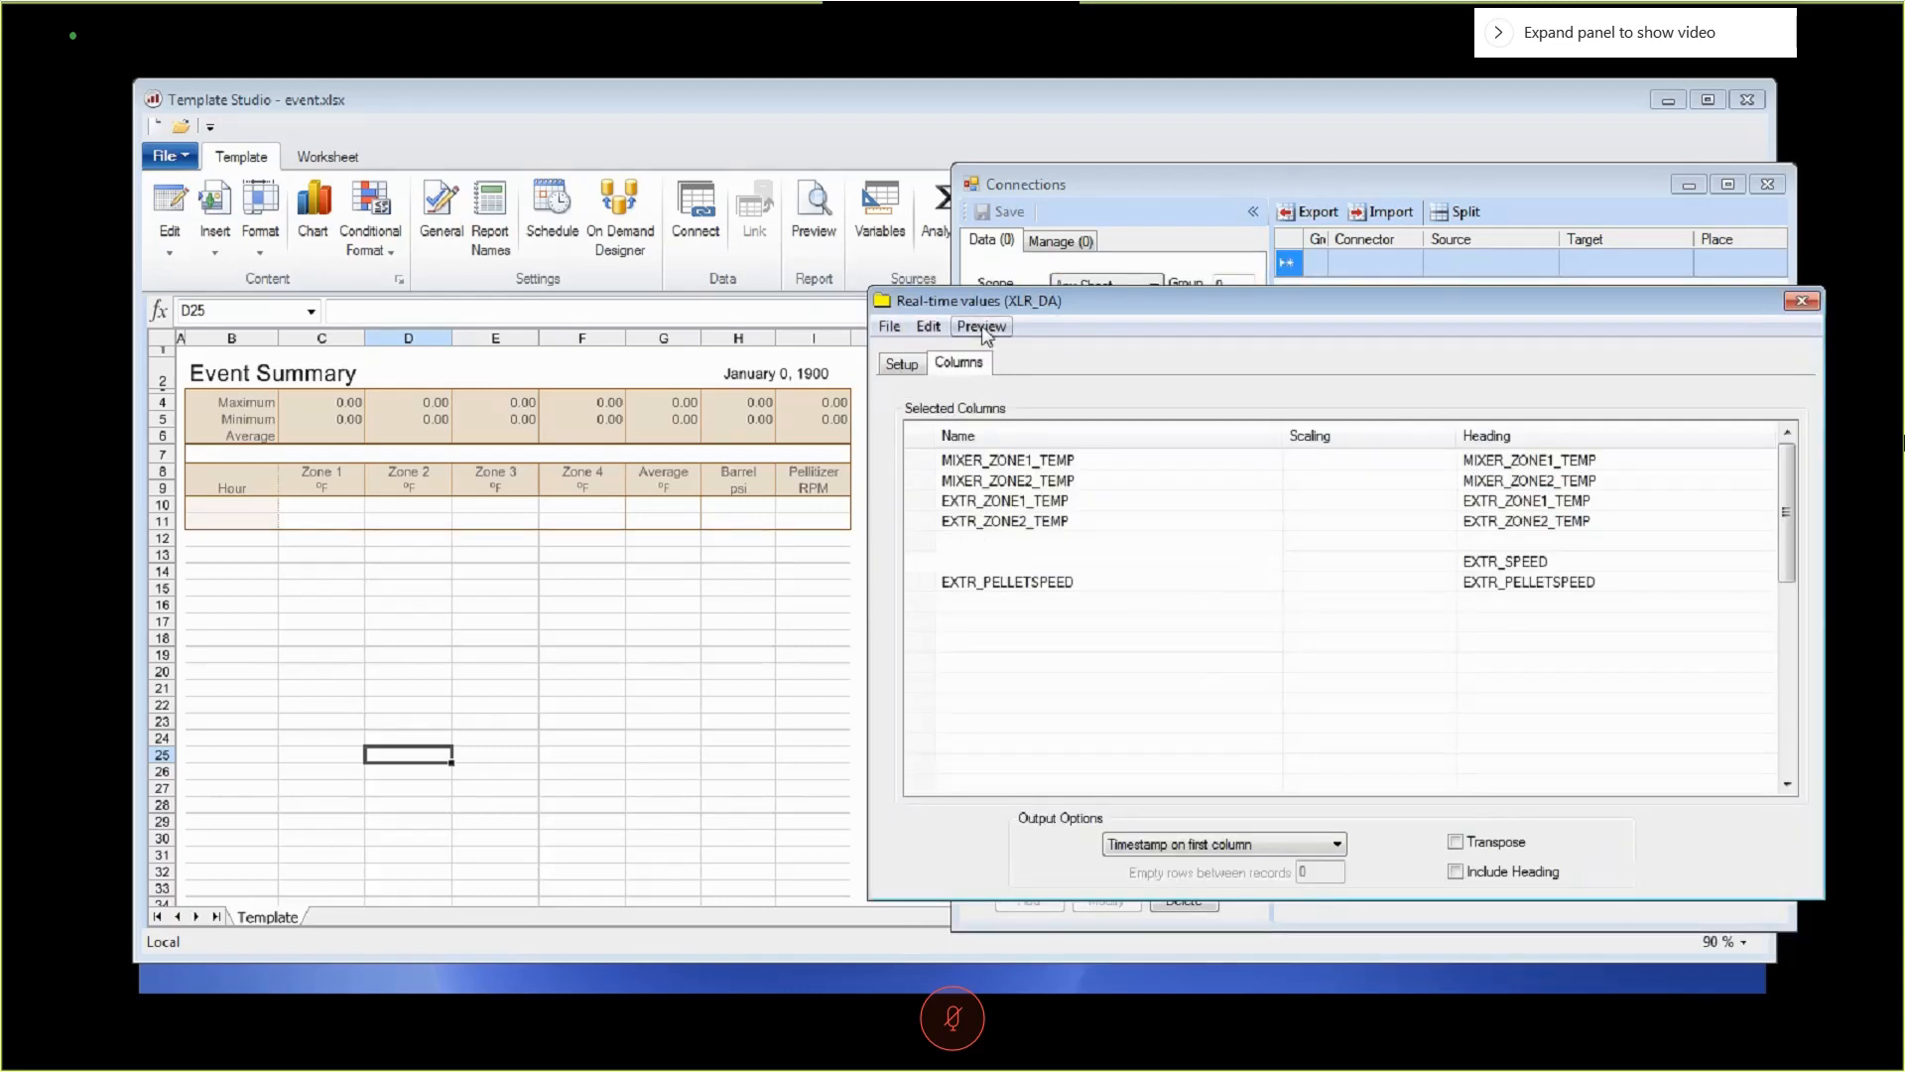
click(382, 227)
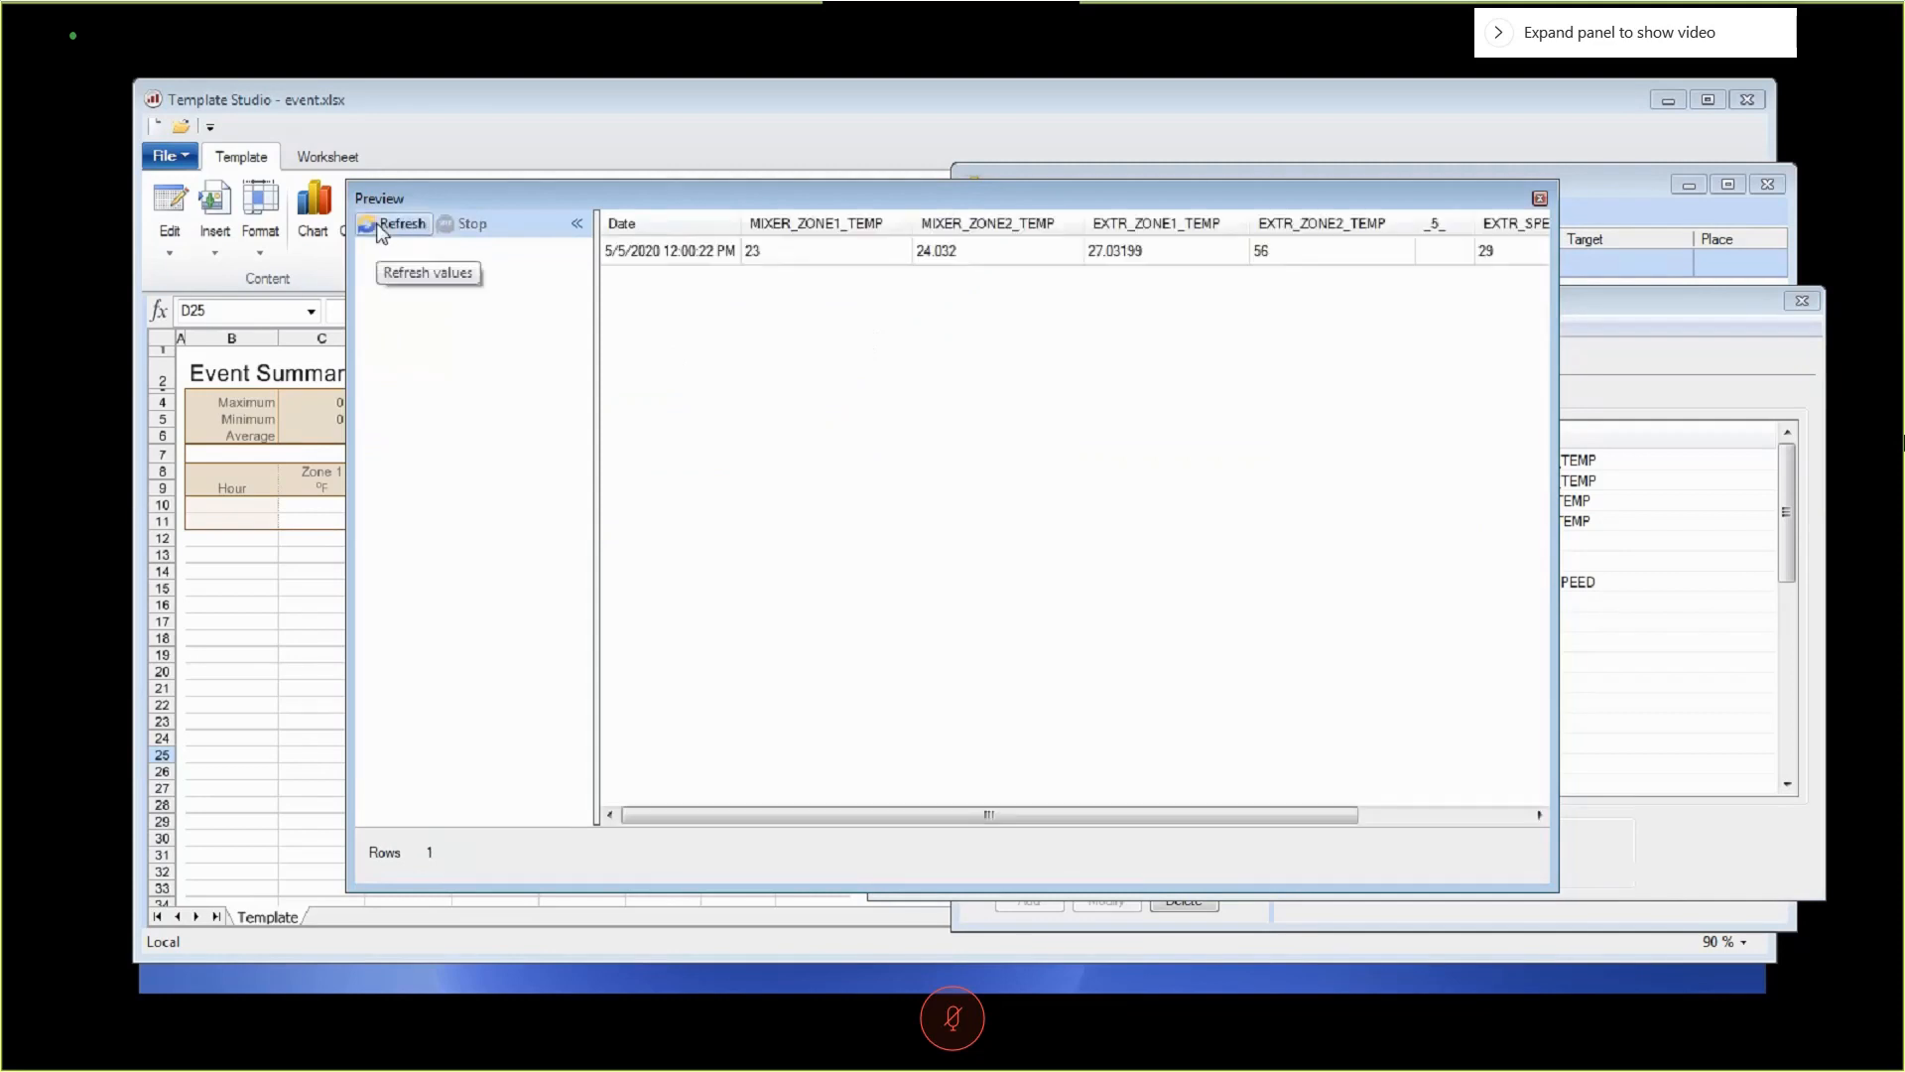
drag(1165, 814, 1353, 815)
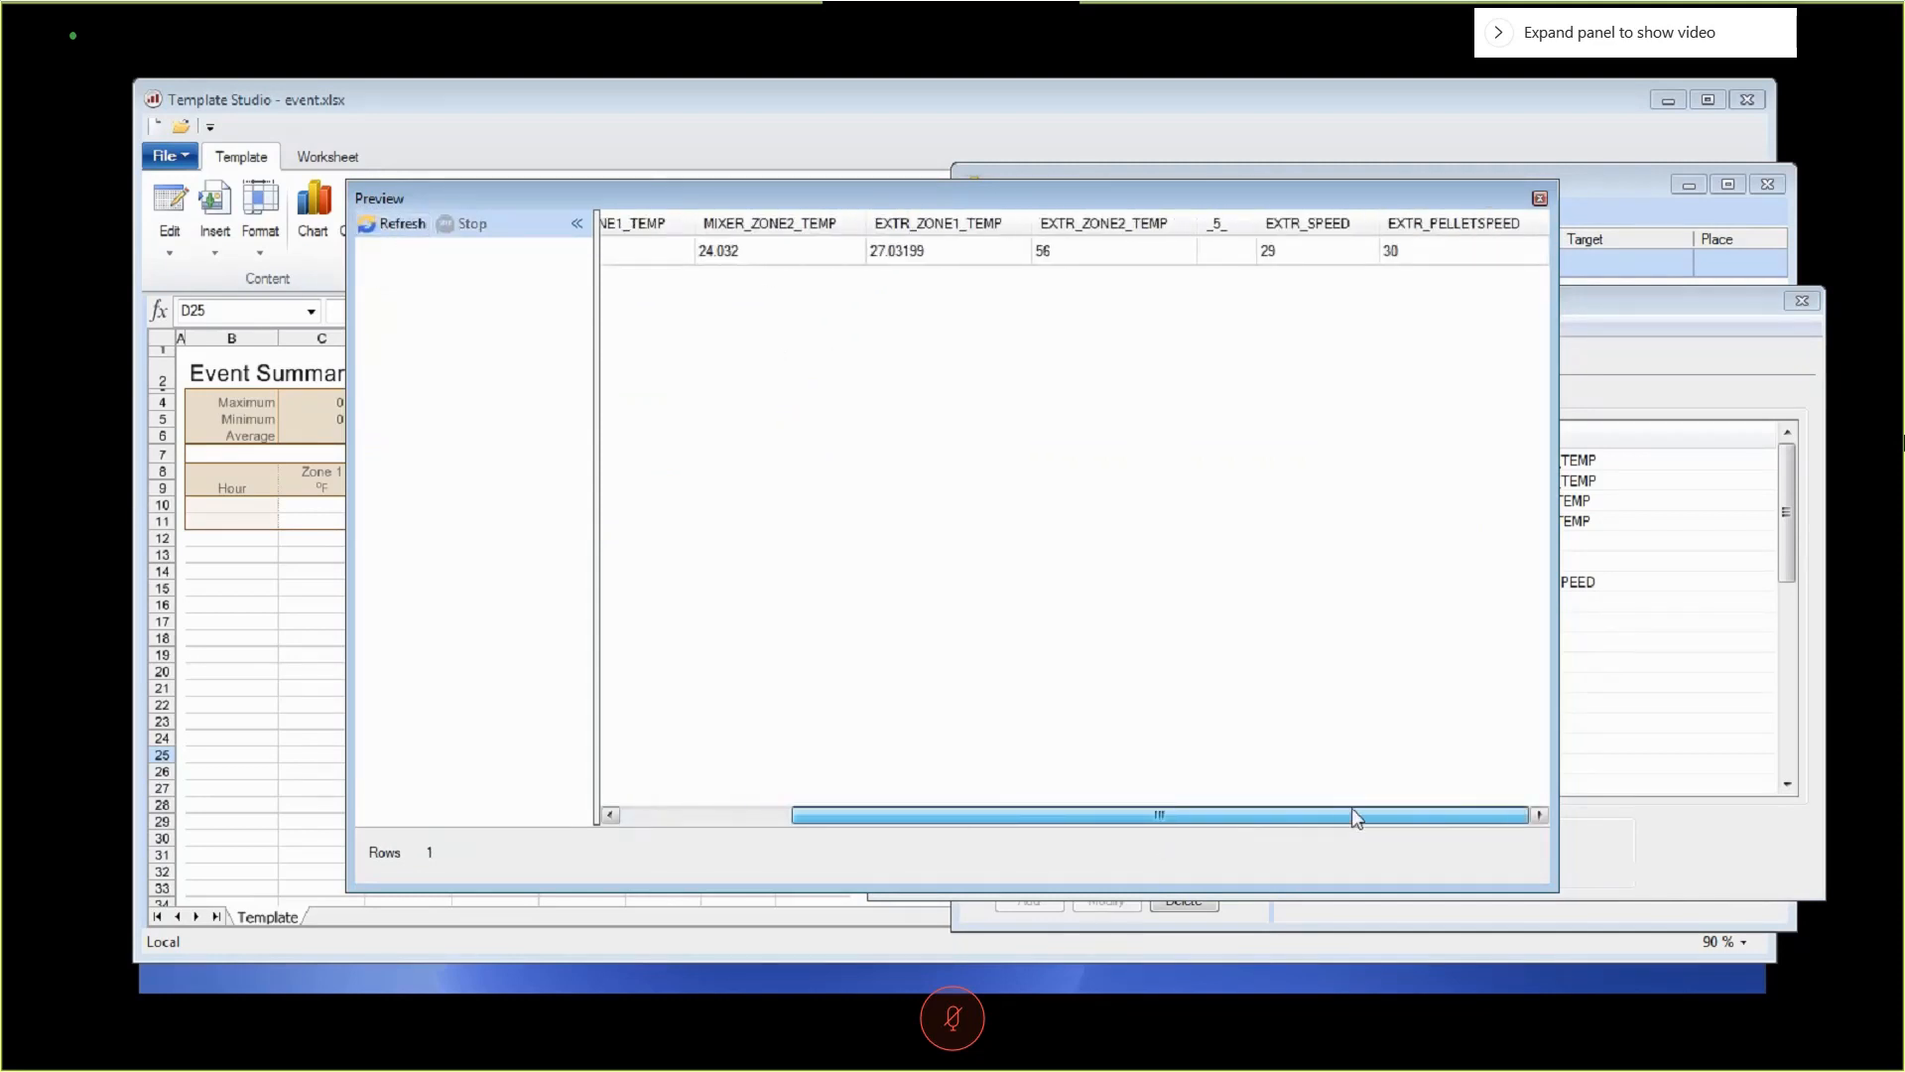
click(1539, 197)
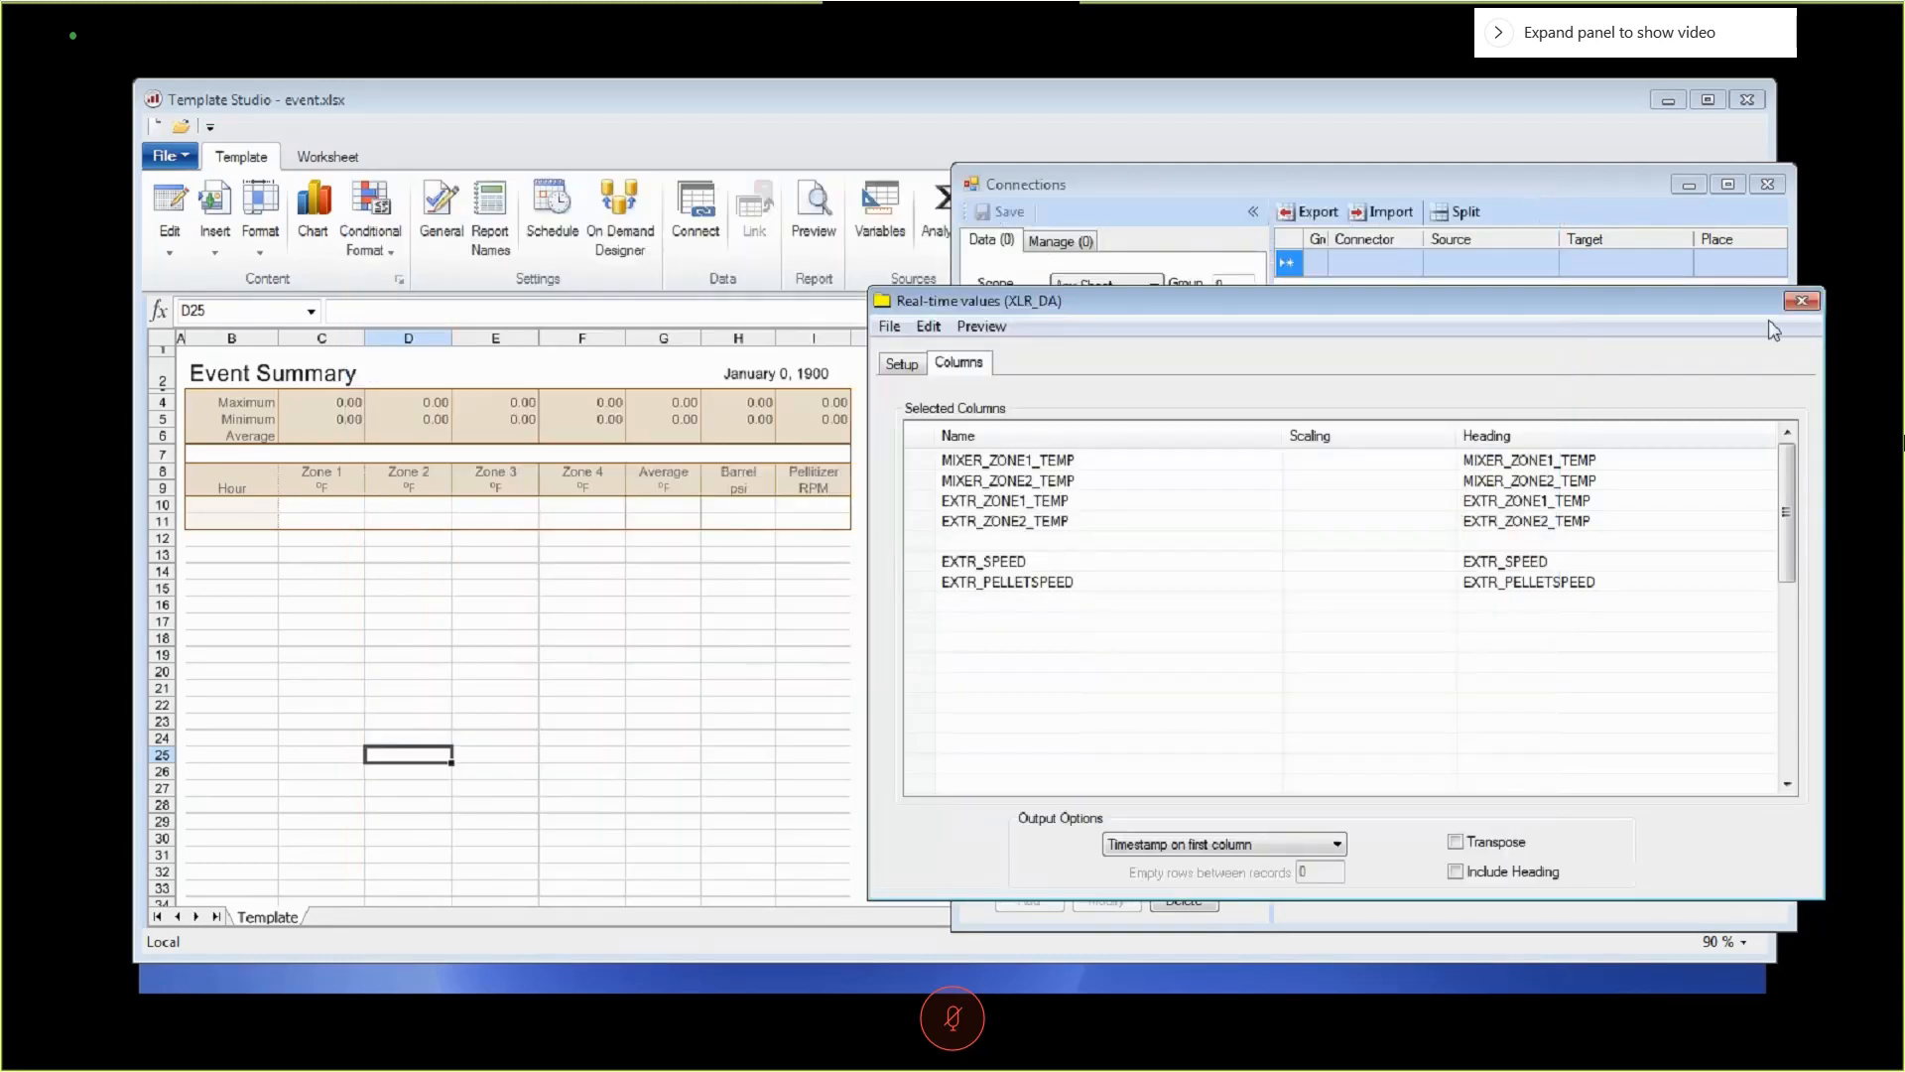
Close the real-time values group and save it under the name event.
click(1806, 303)
click(1231, 647)
click(1433, 626)
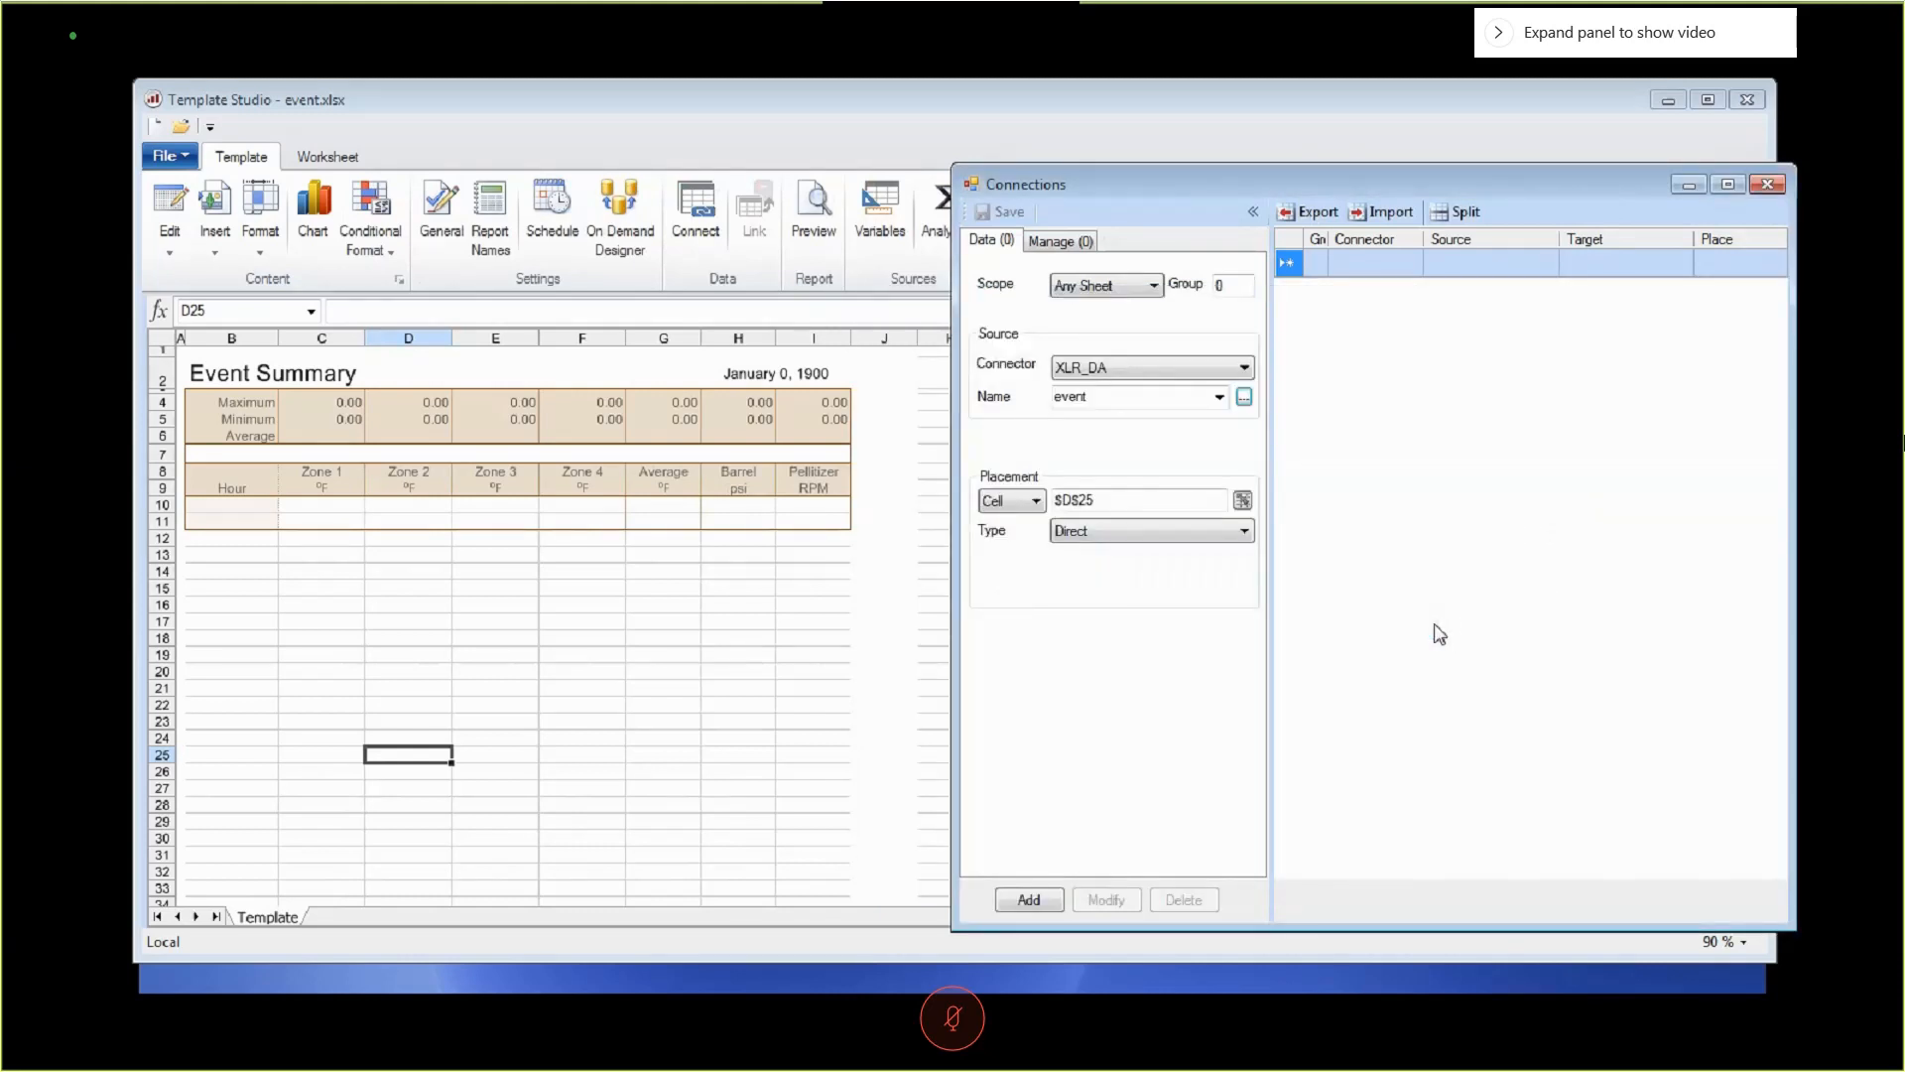
Add a connection placing the event group at cell B10 with type Insert At End and direction Down, and save the connections.
click(1113, 507)
click(243, 505)
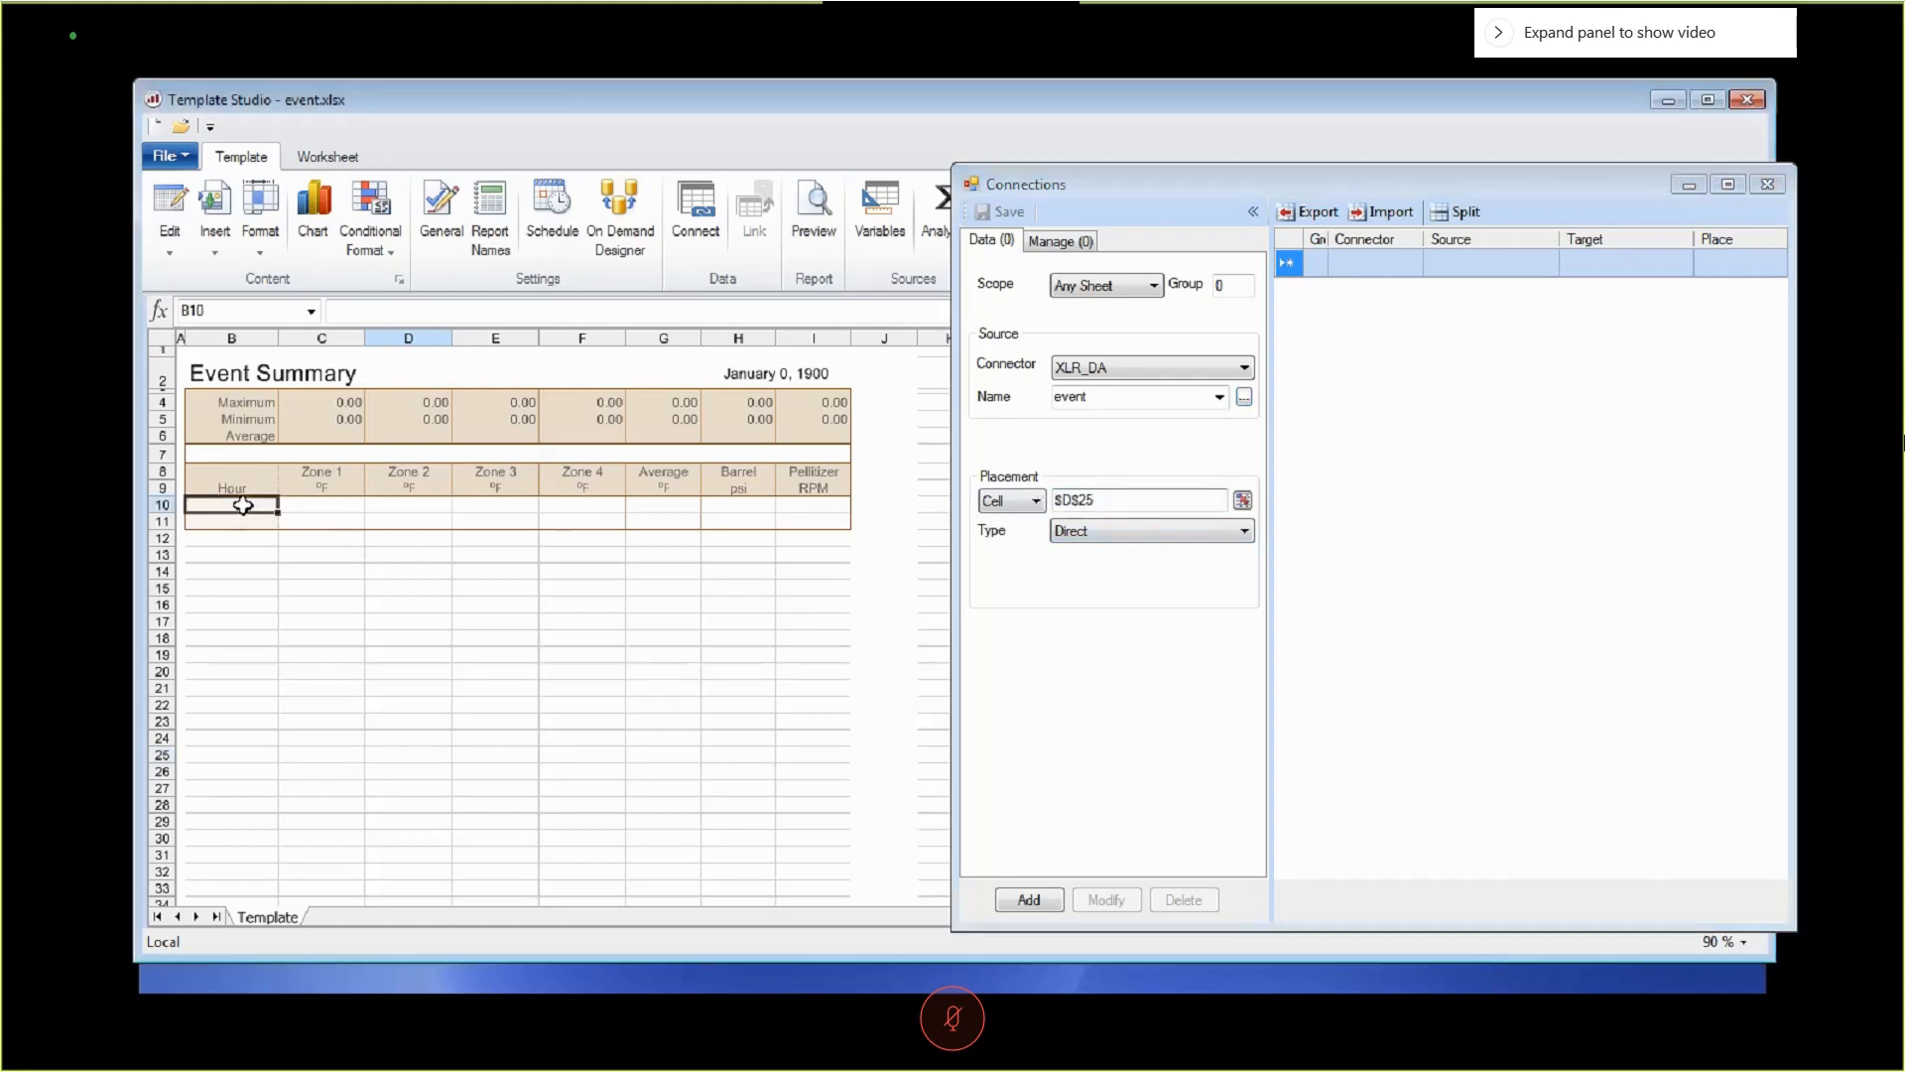
click(1141, 530)
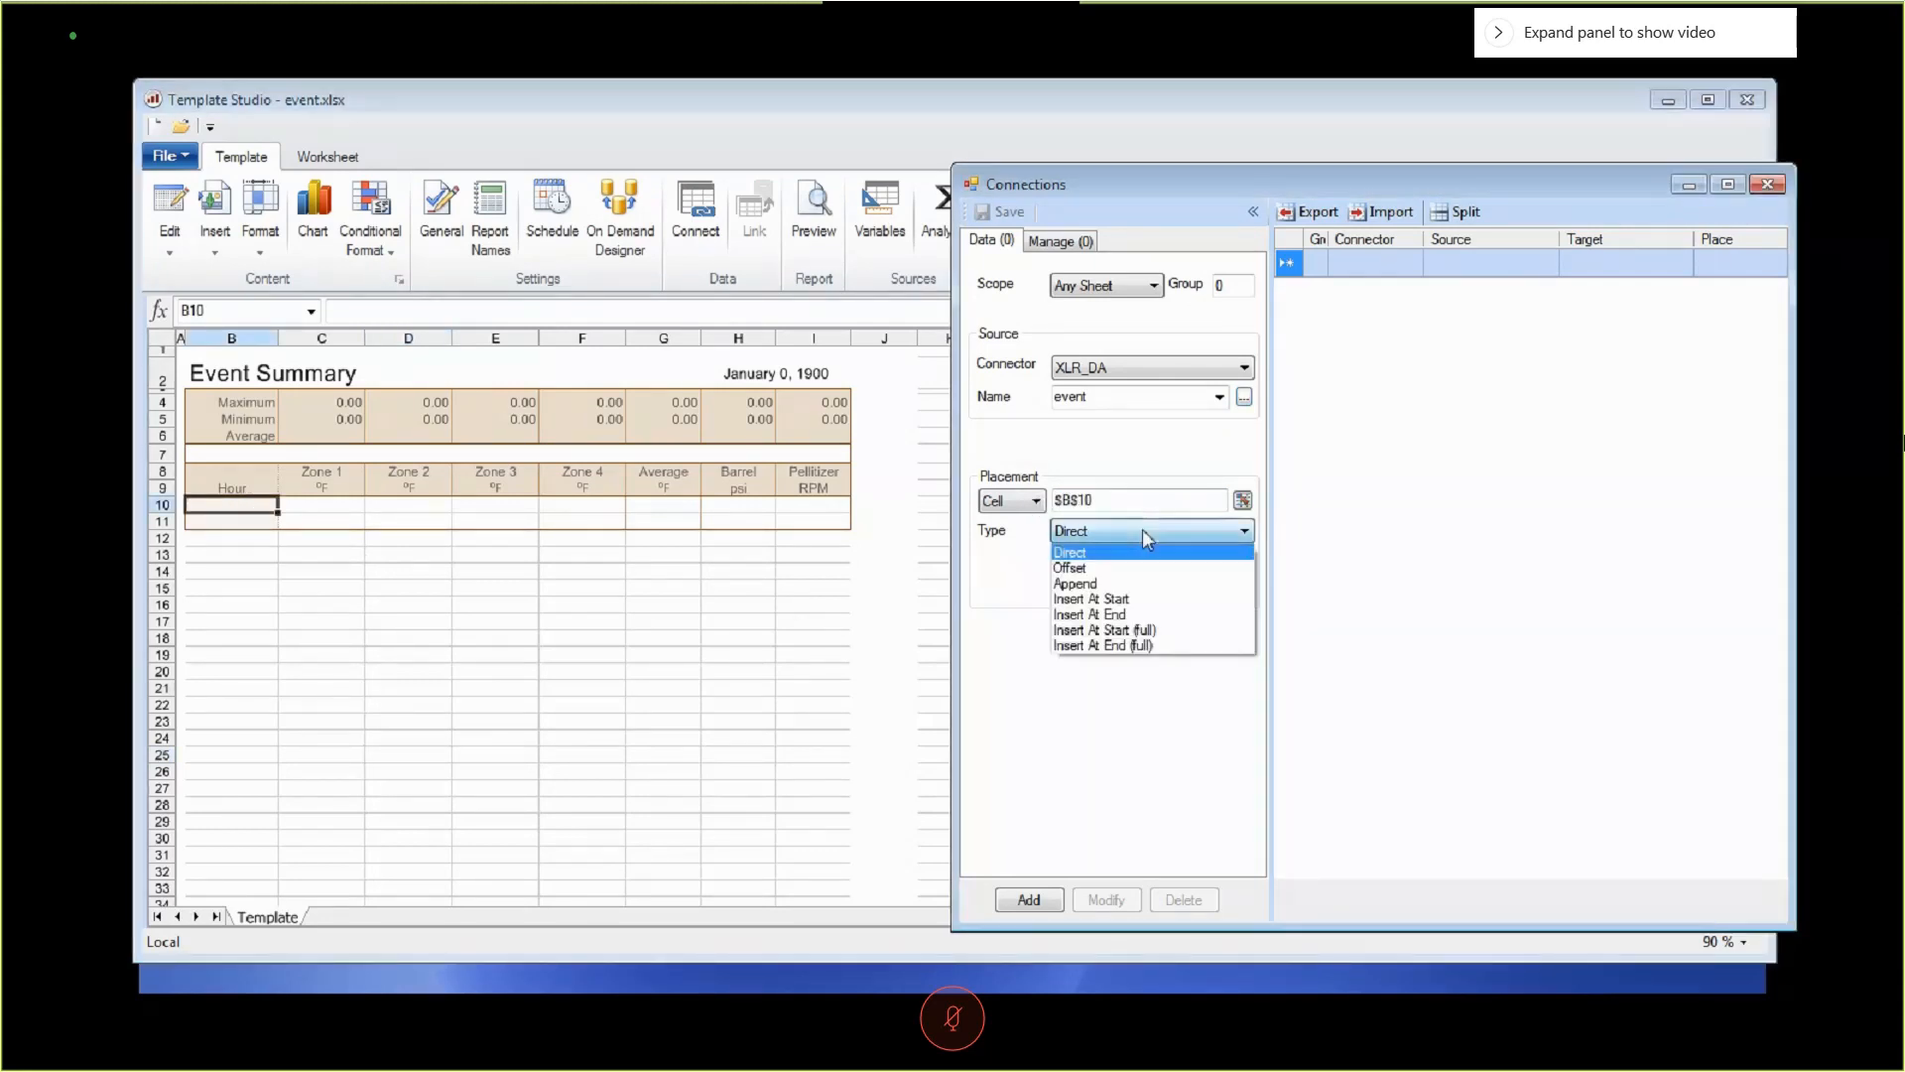
click(1118, 615)
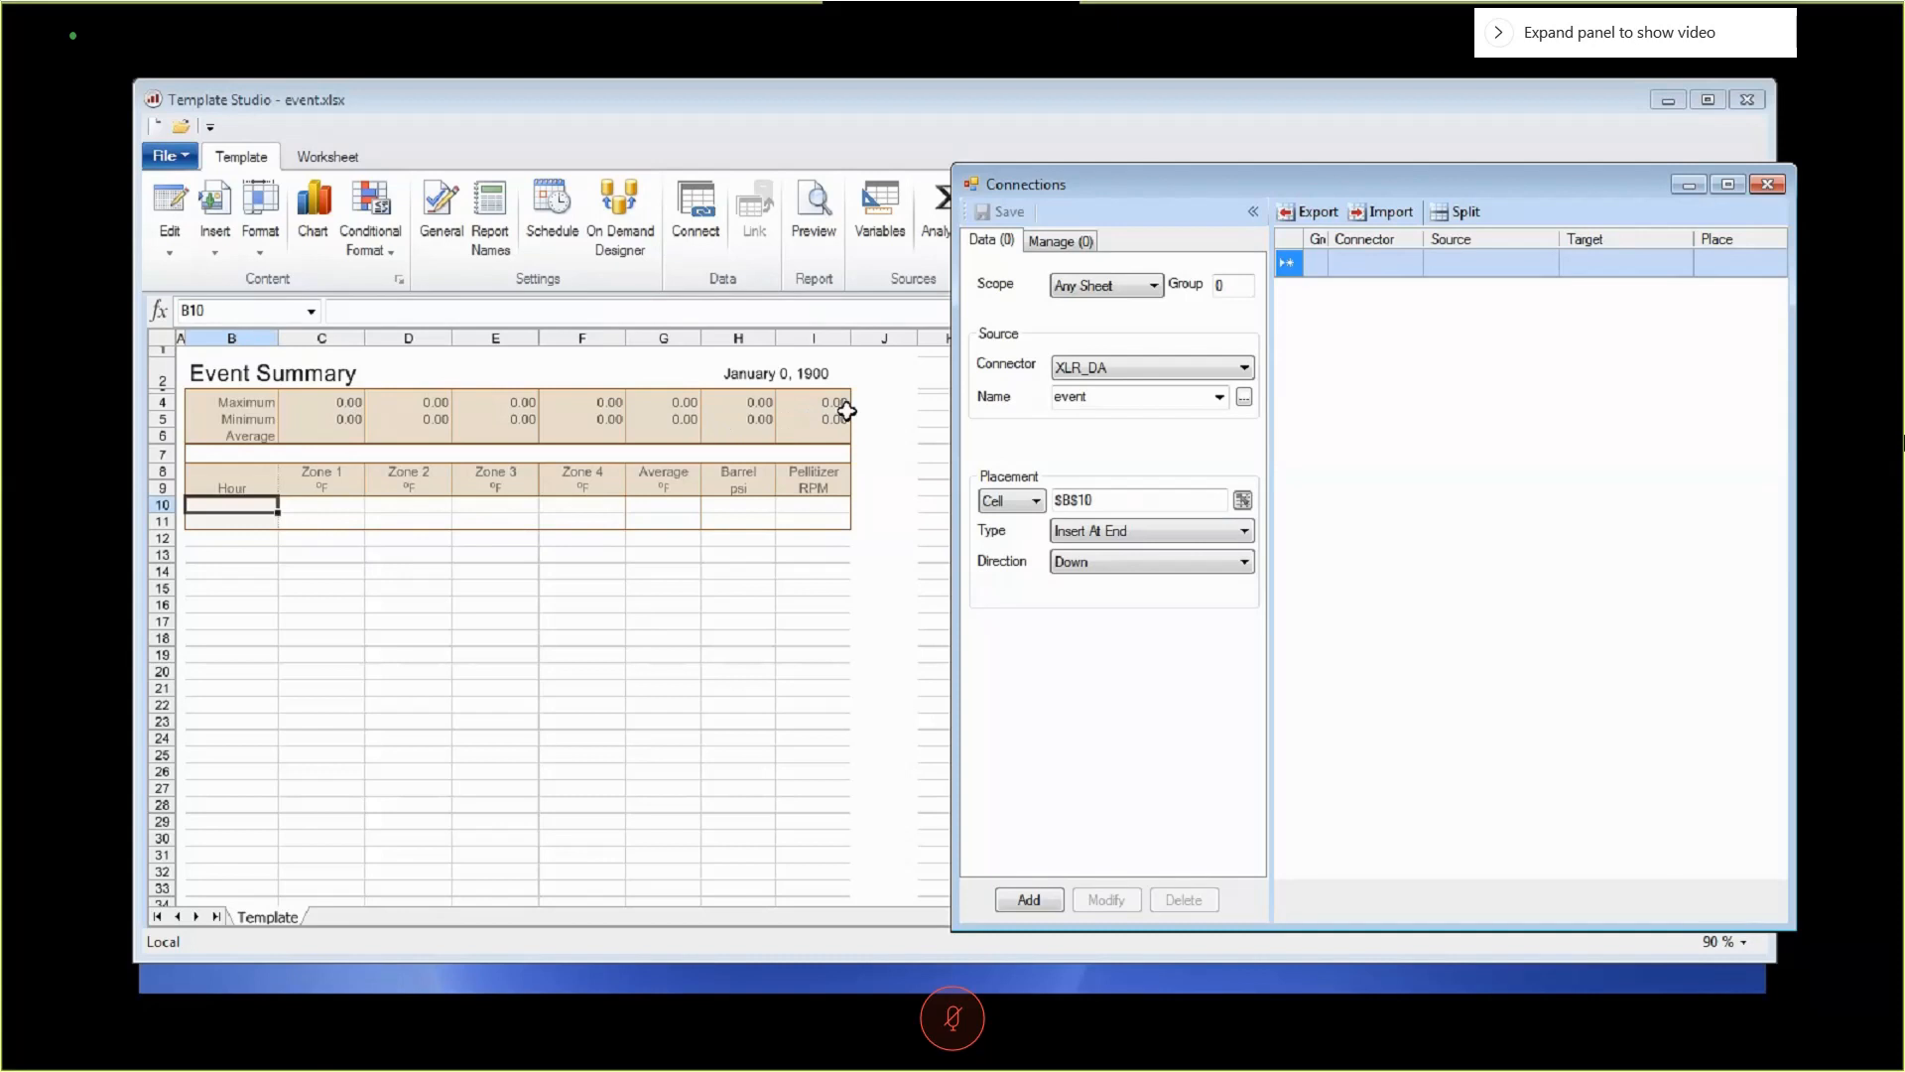
click(1028, 901)
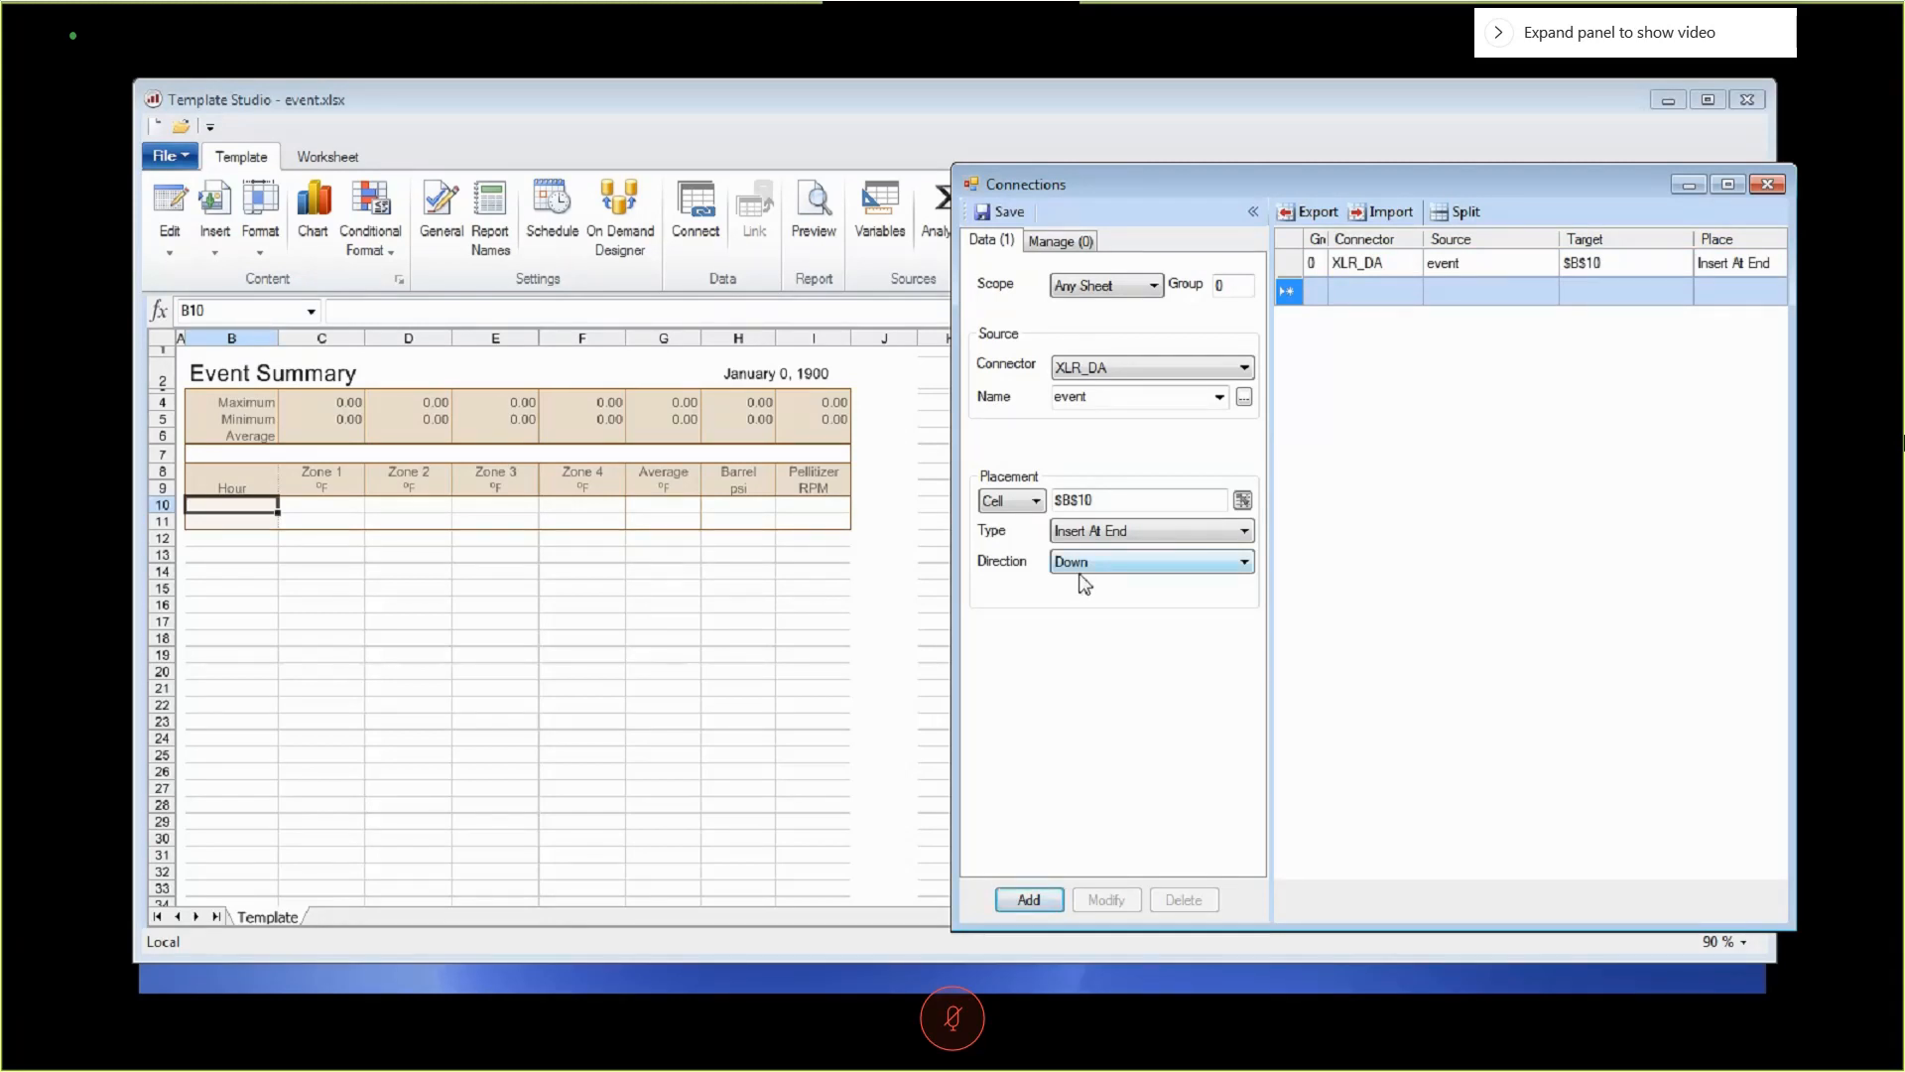
click(1772, 189)
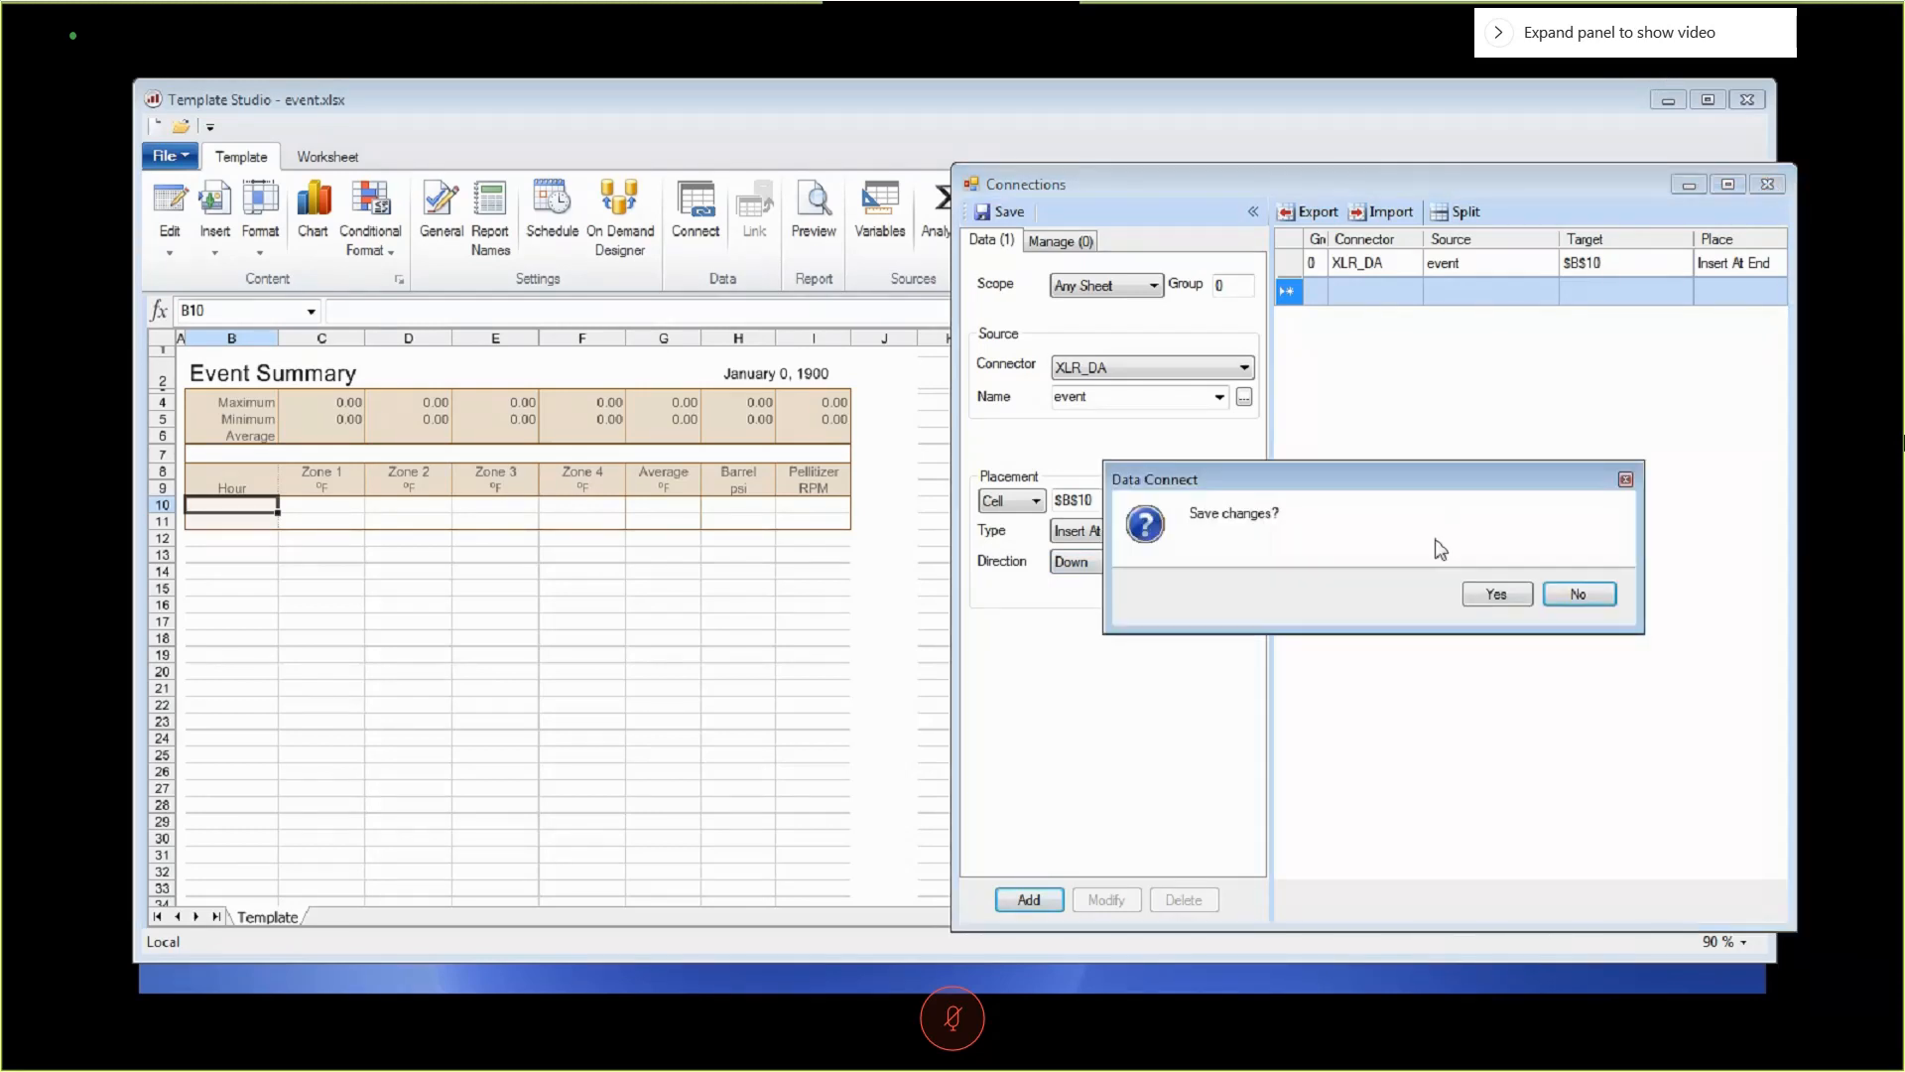
click(1496, 594)
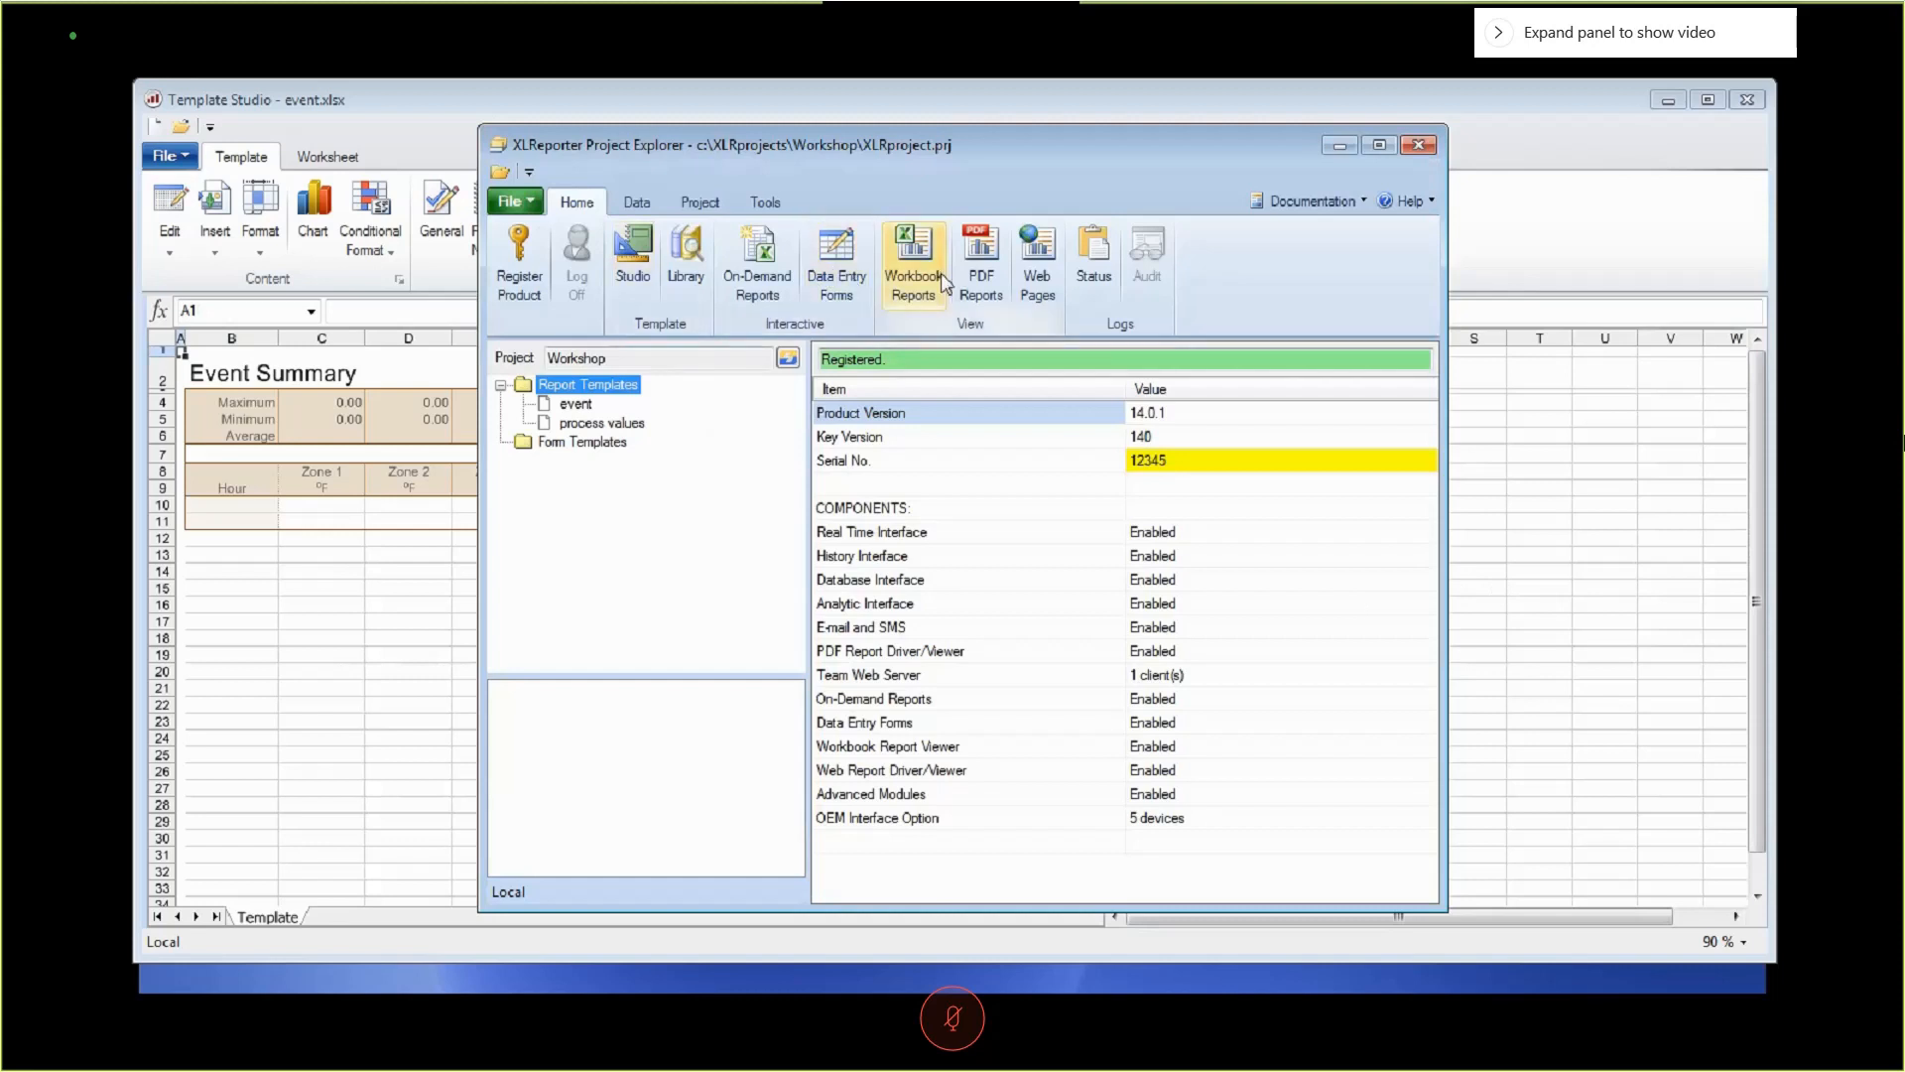
Run the event template as an on-demand report and check its Hour and Average cells in row 10.
click(538, 93)
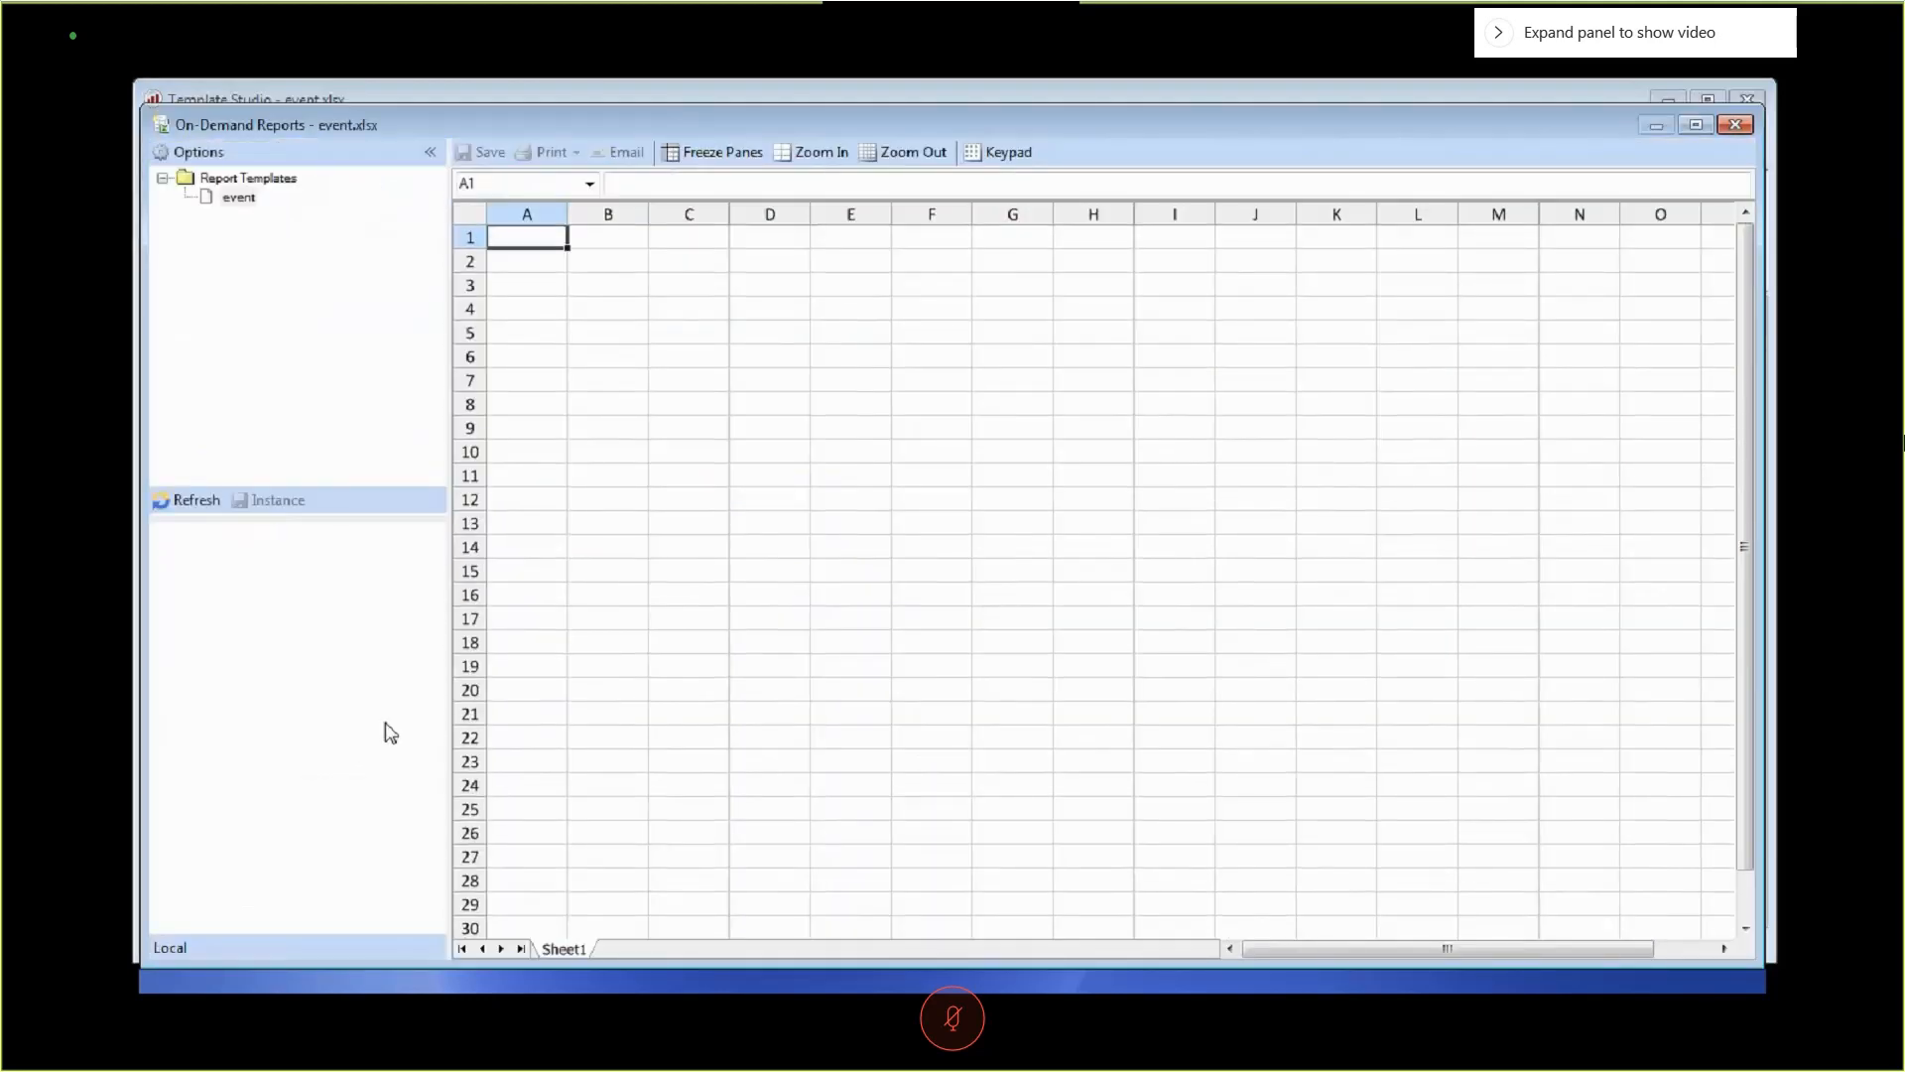
click(184, 501)
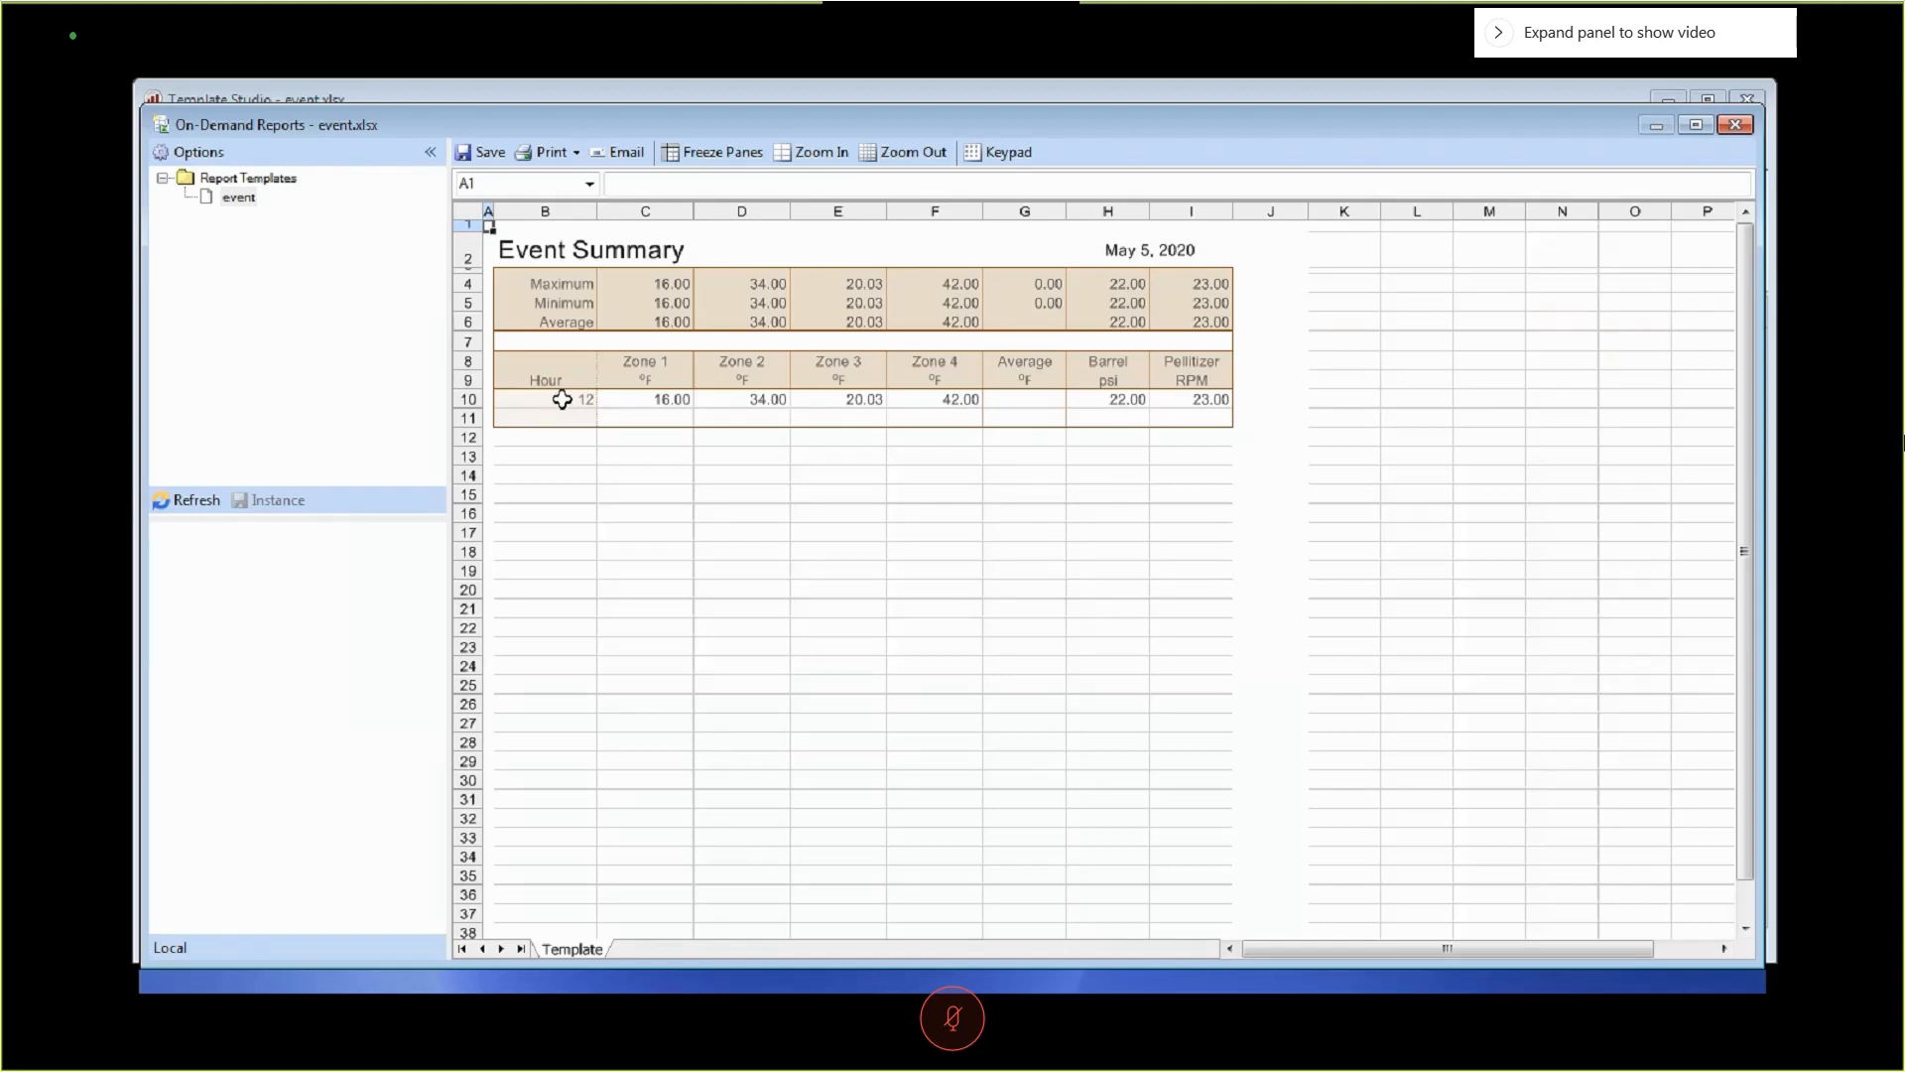
click(1024, 402)
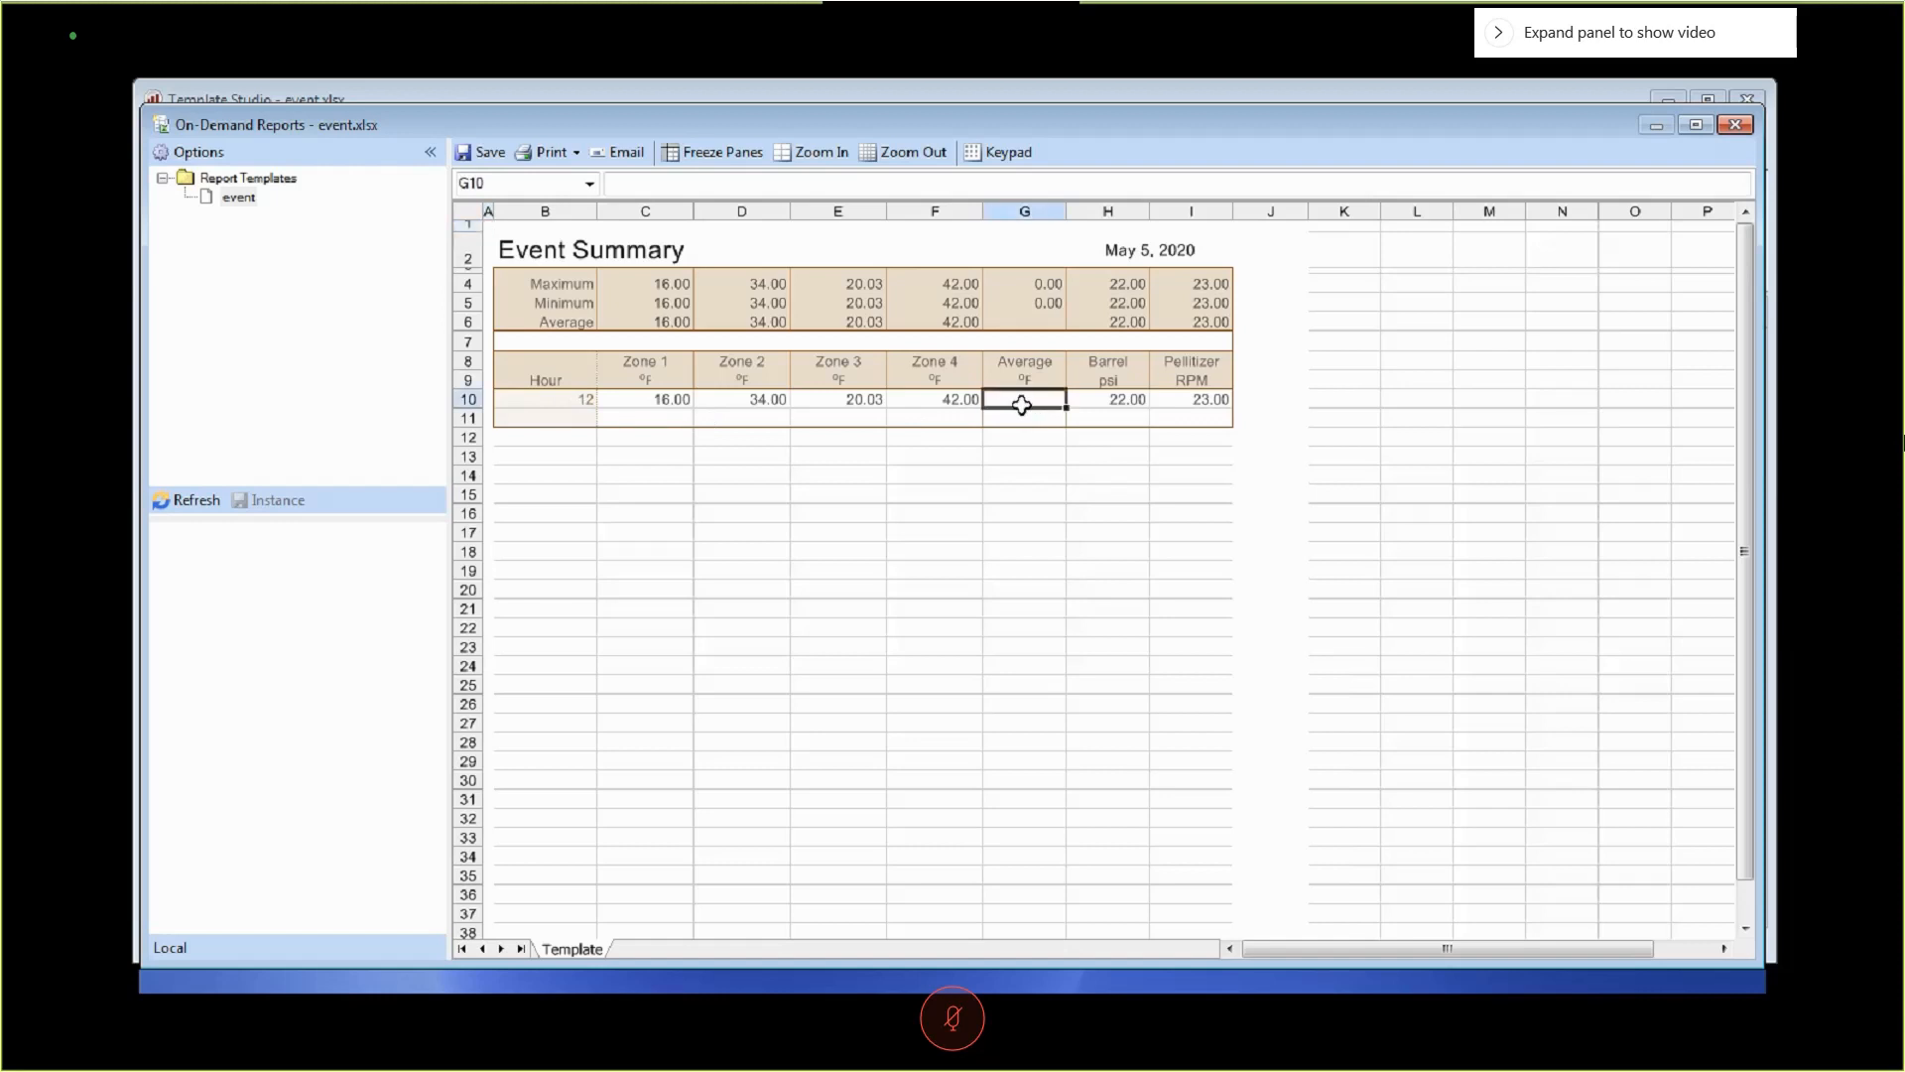
click(1735, 126)
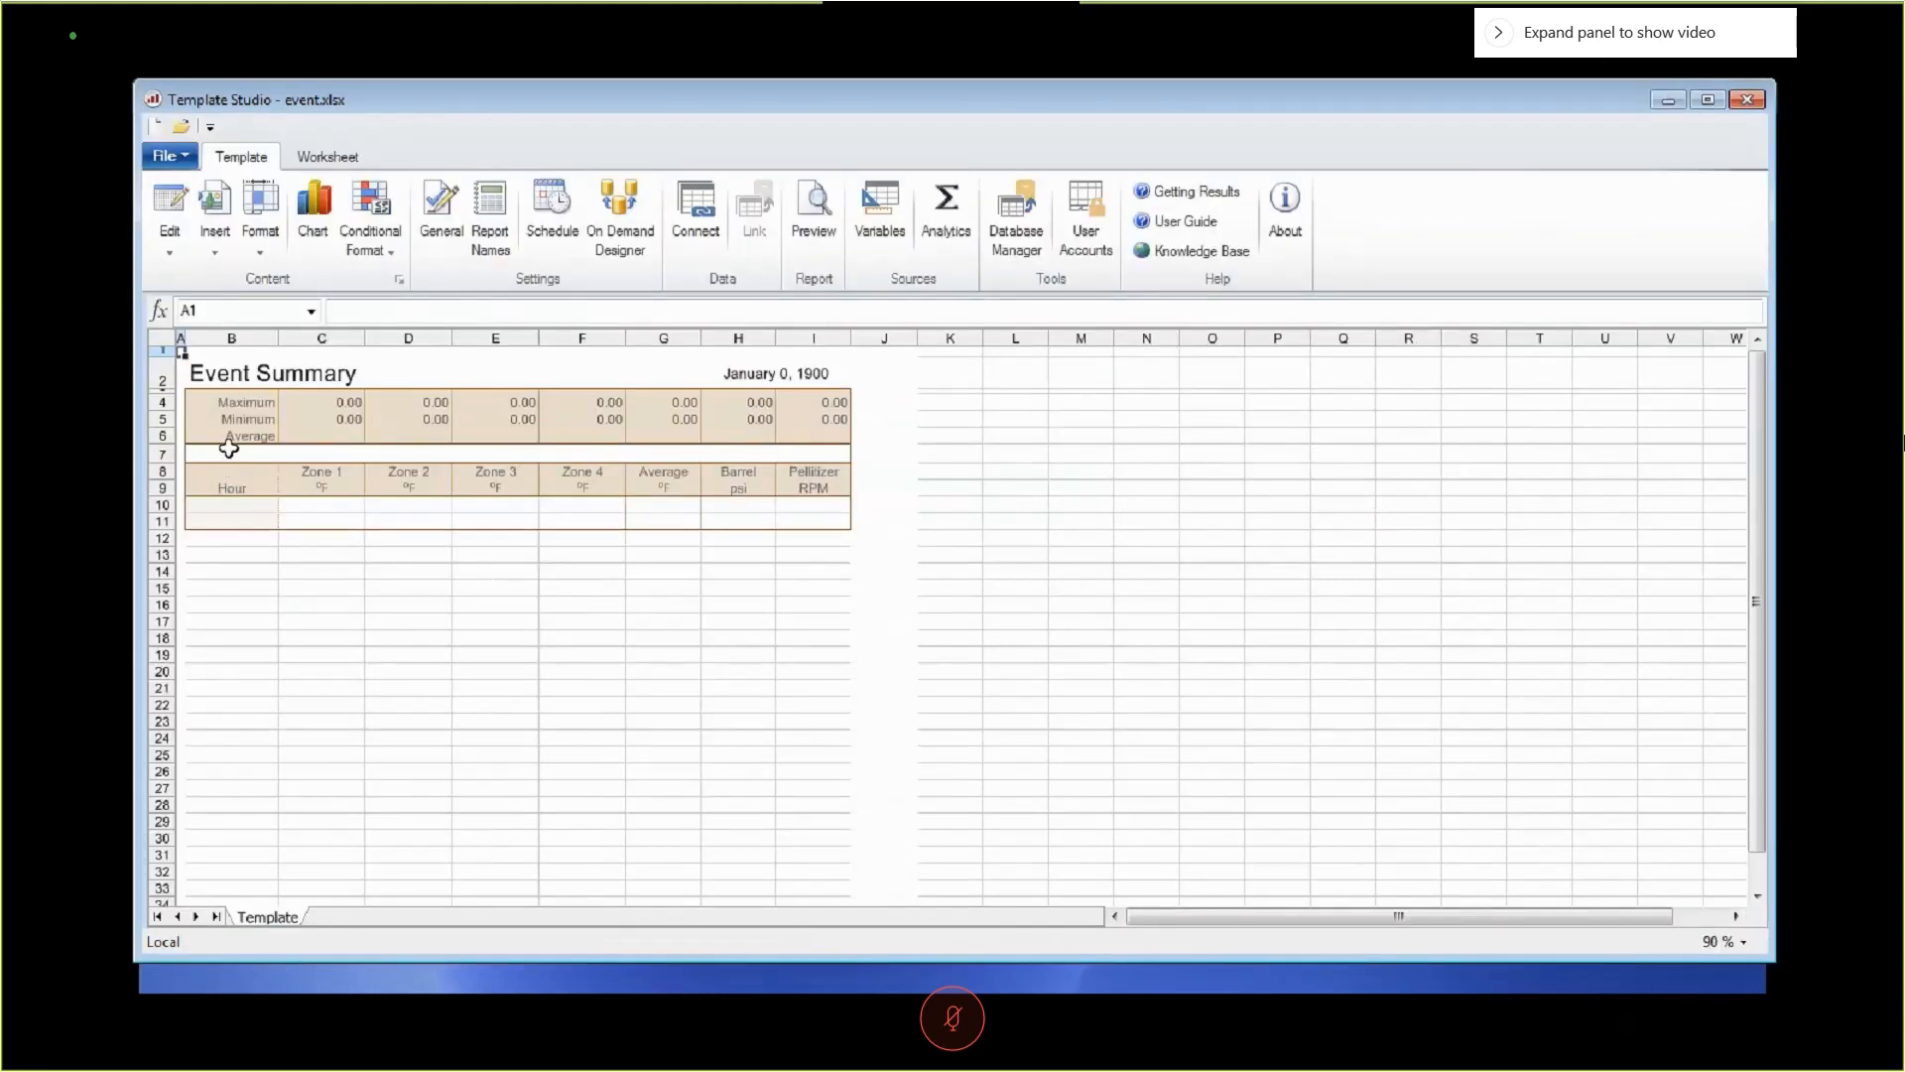
Format the Hour cell B10 of the template as a time of the 13:30:55 type.
click(248, 511)
right_click(247, 509)
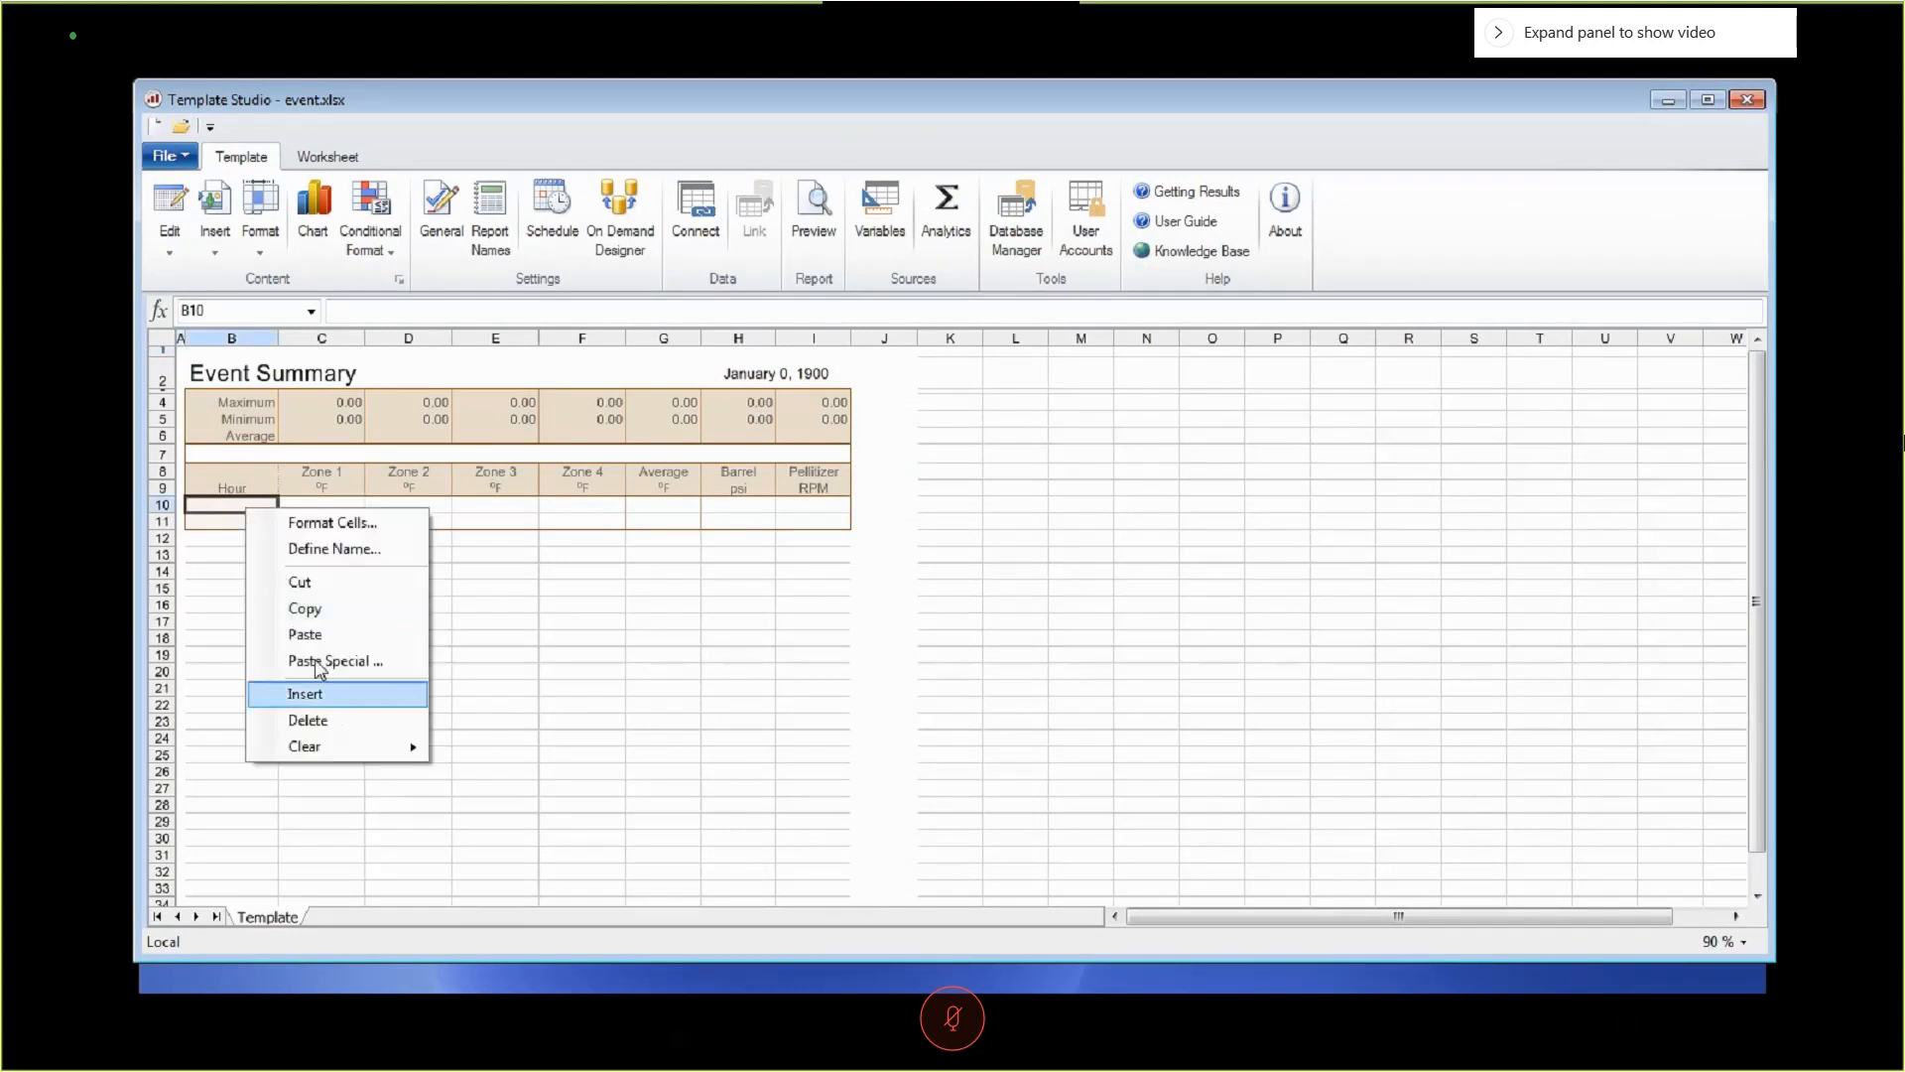
click(331, 522)
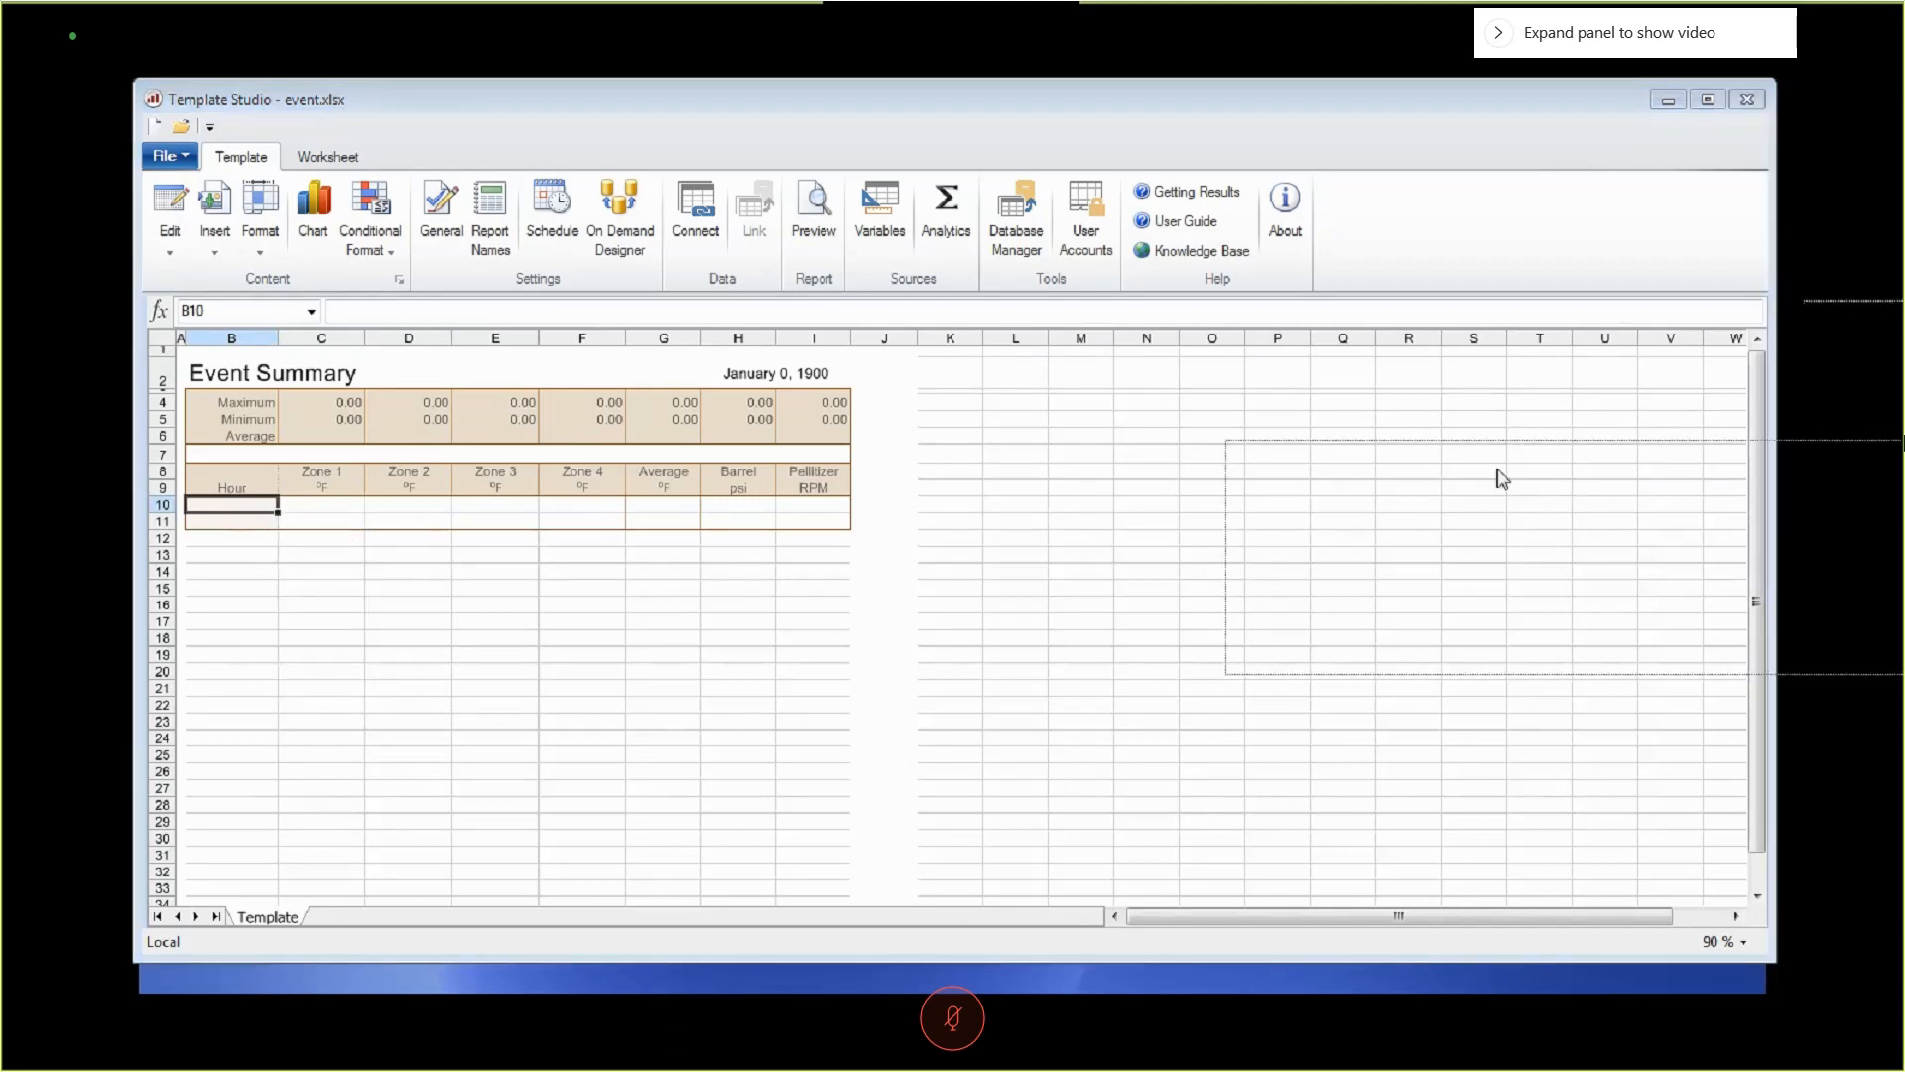
click(1253, 715)
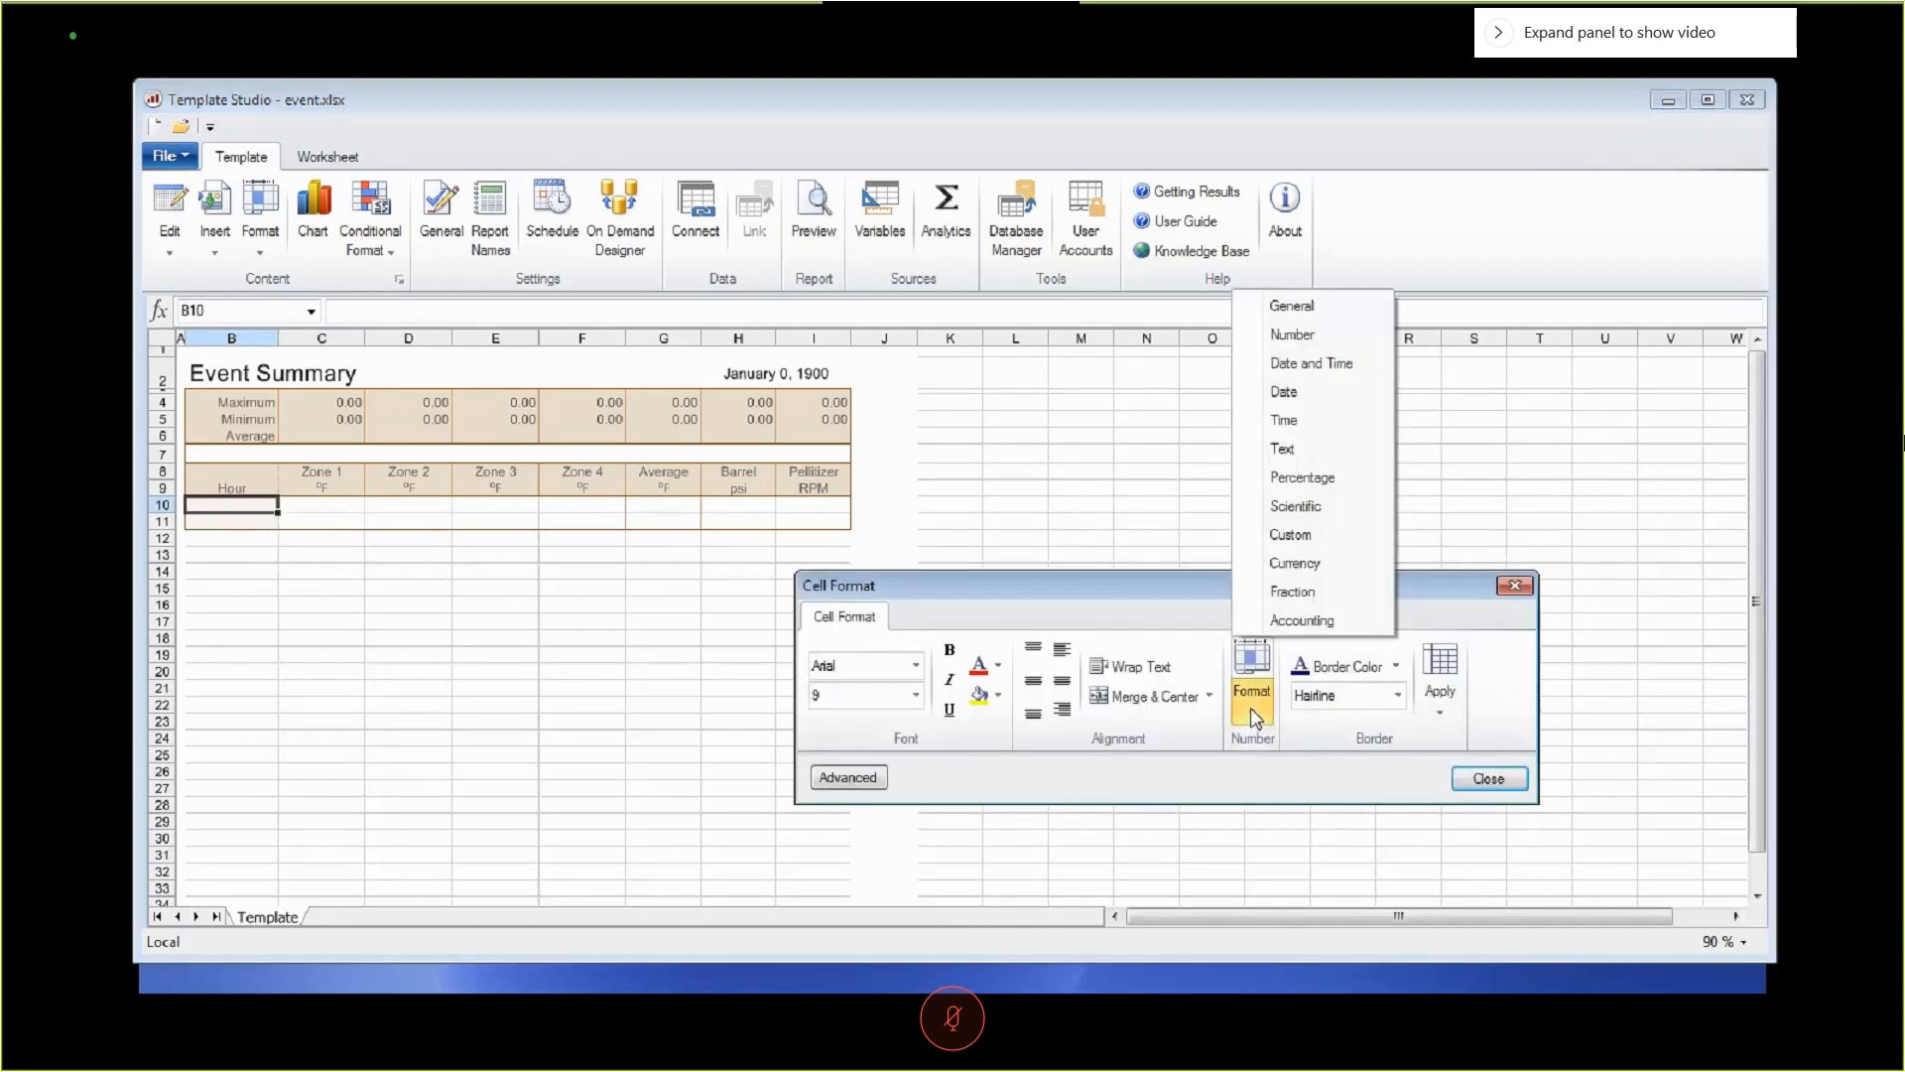
click(1300, 419)
click(997, 693)
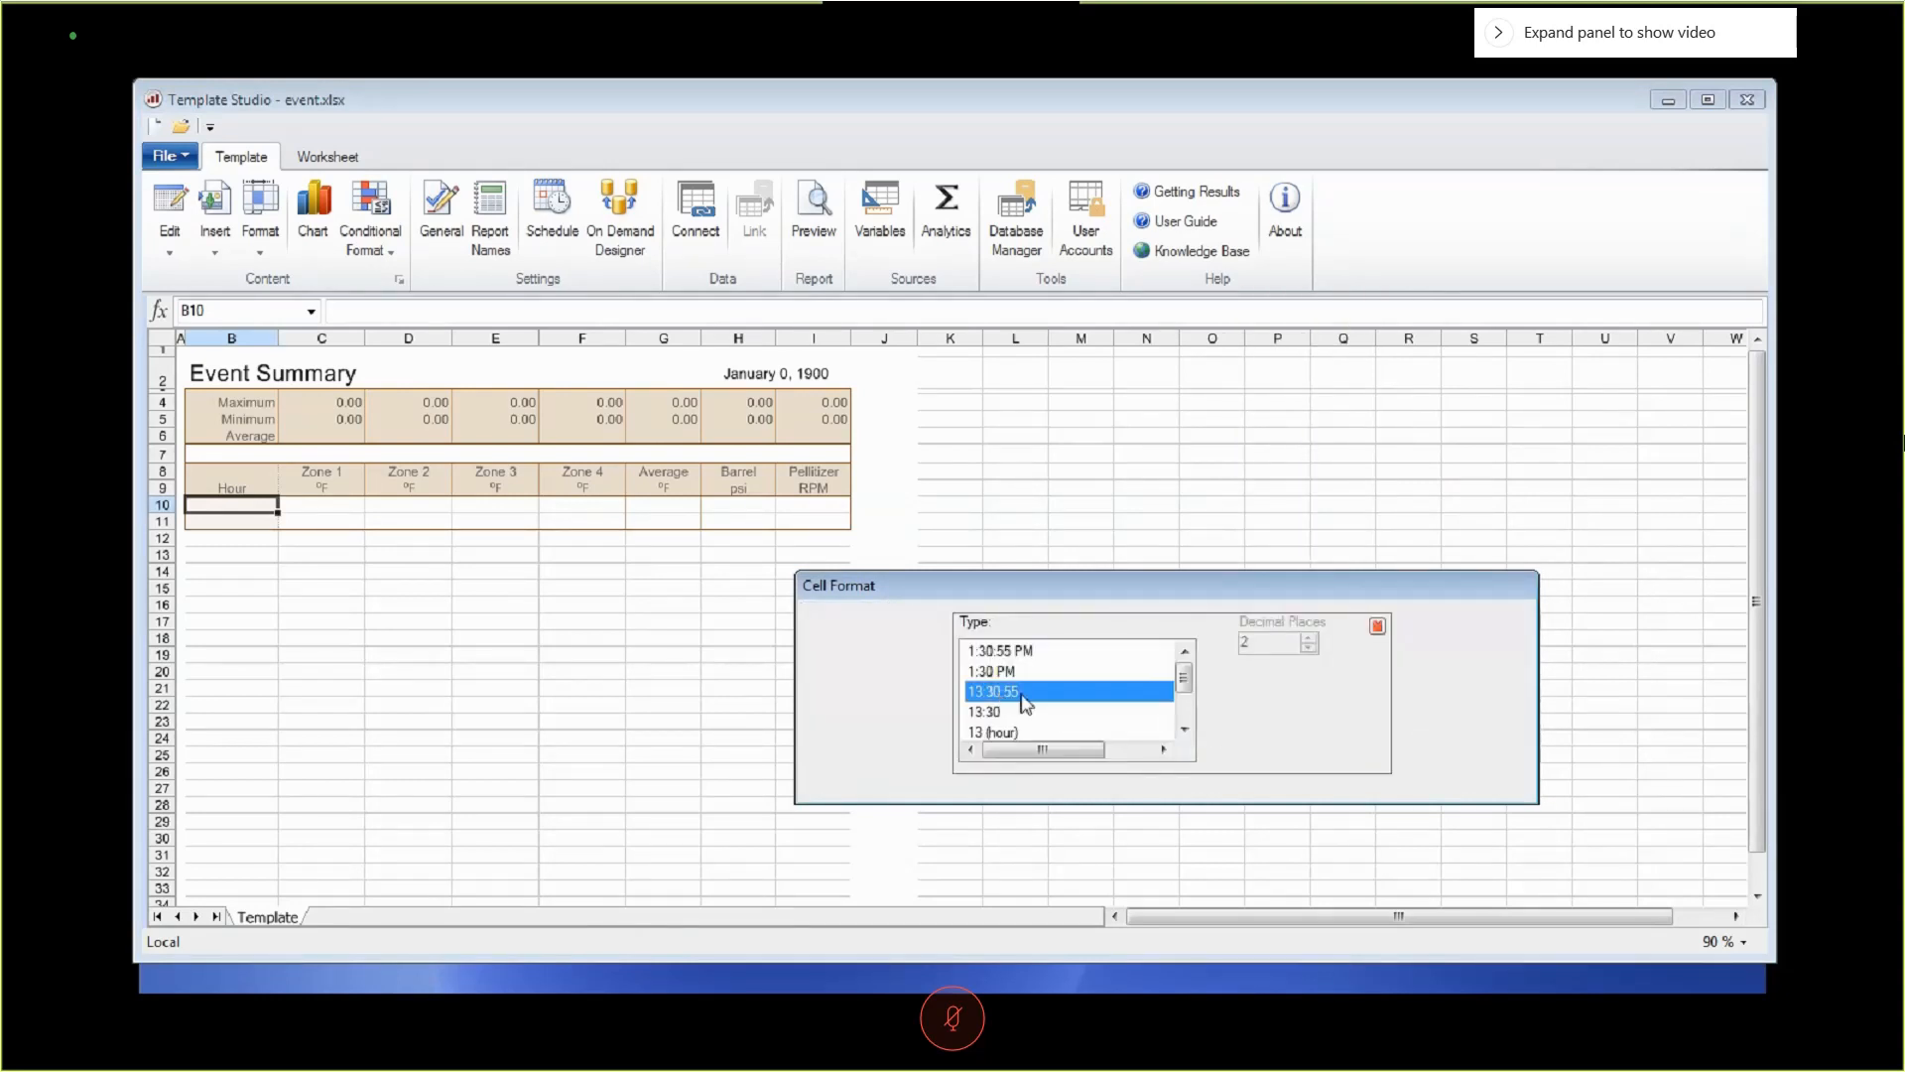
click(1377, 626)
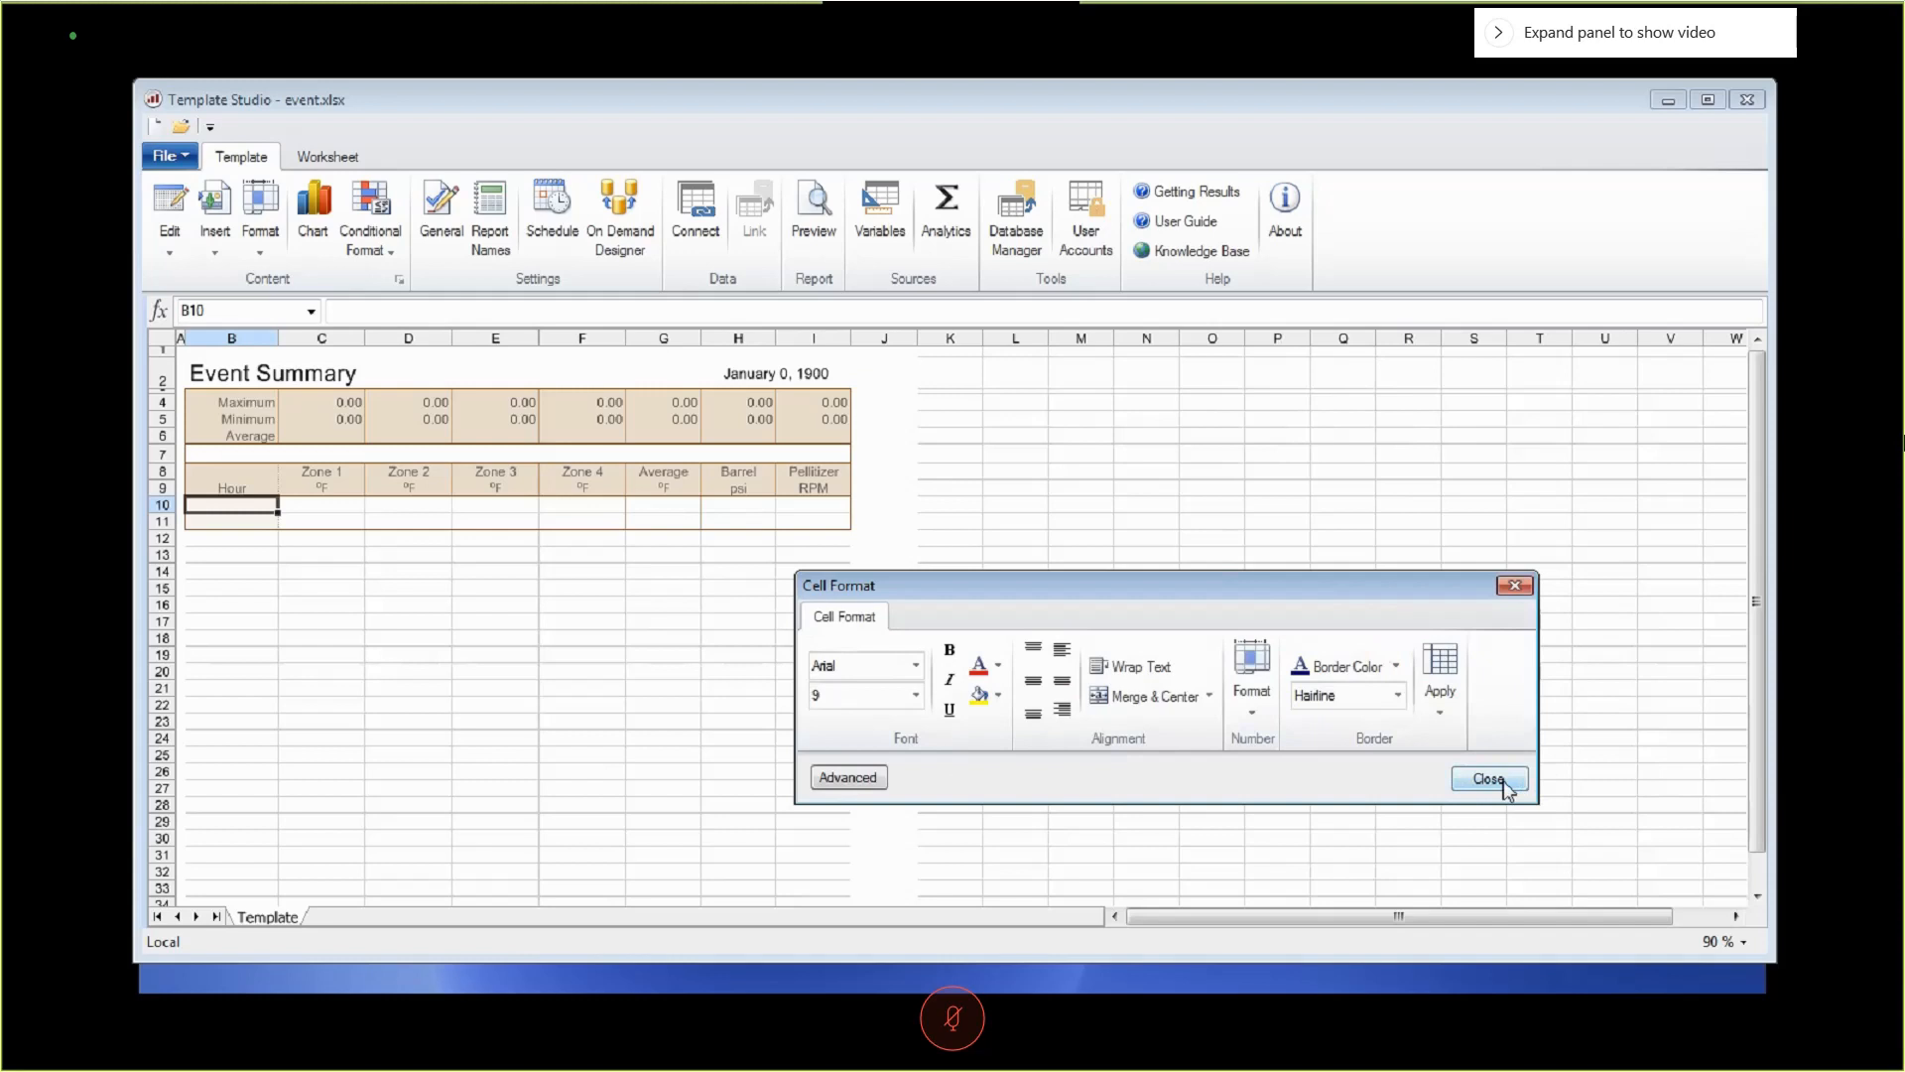
click(1485, 779)
Enter the formula =AVERAGE(C10:F10) in the Average column cell G10.
click(663, 508)
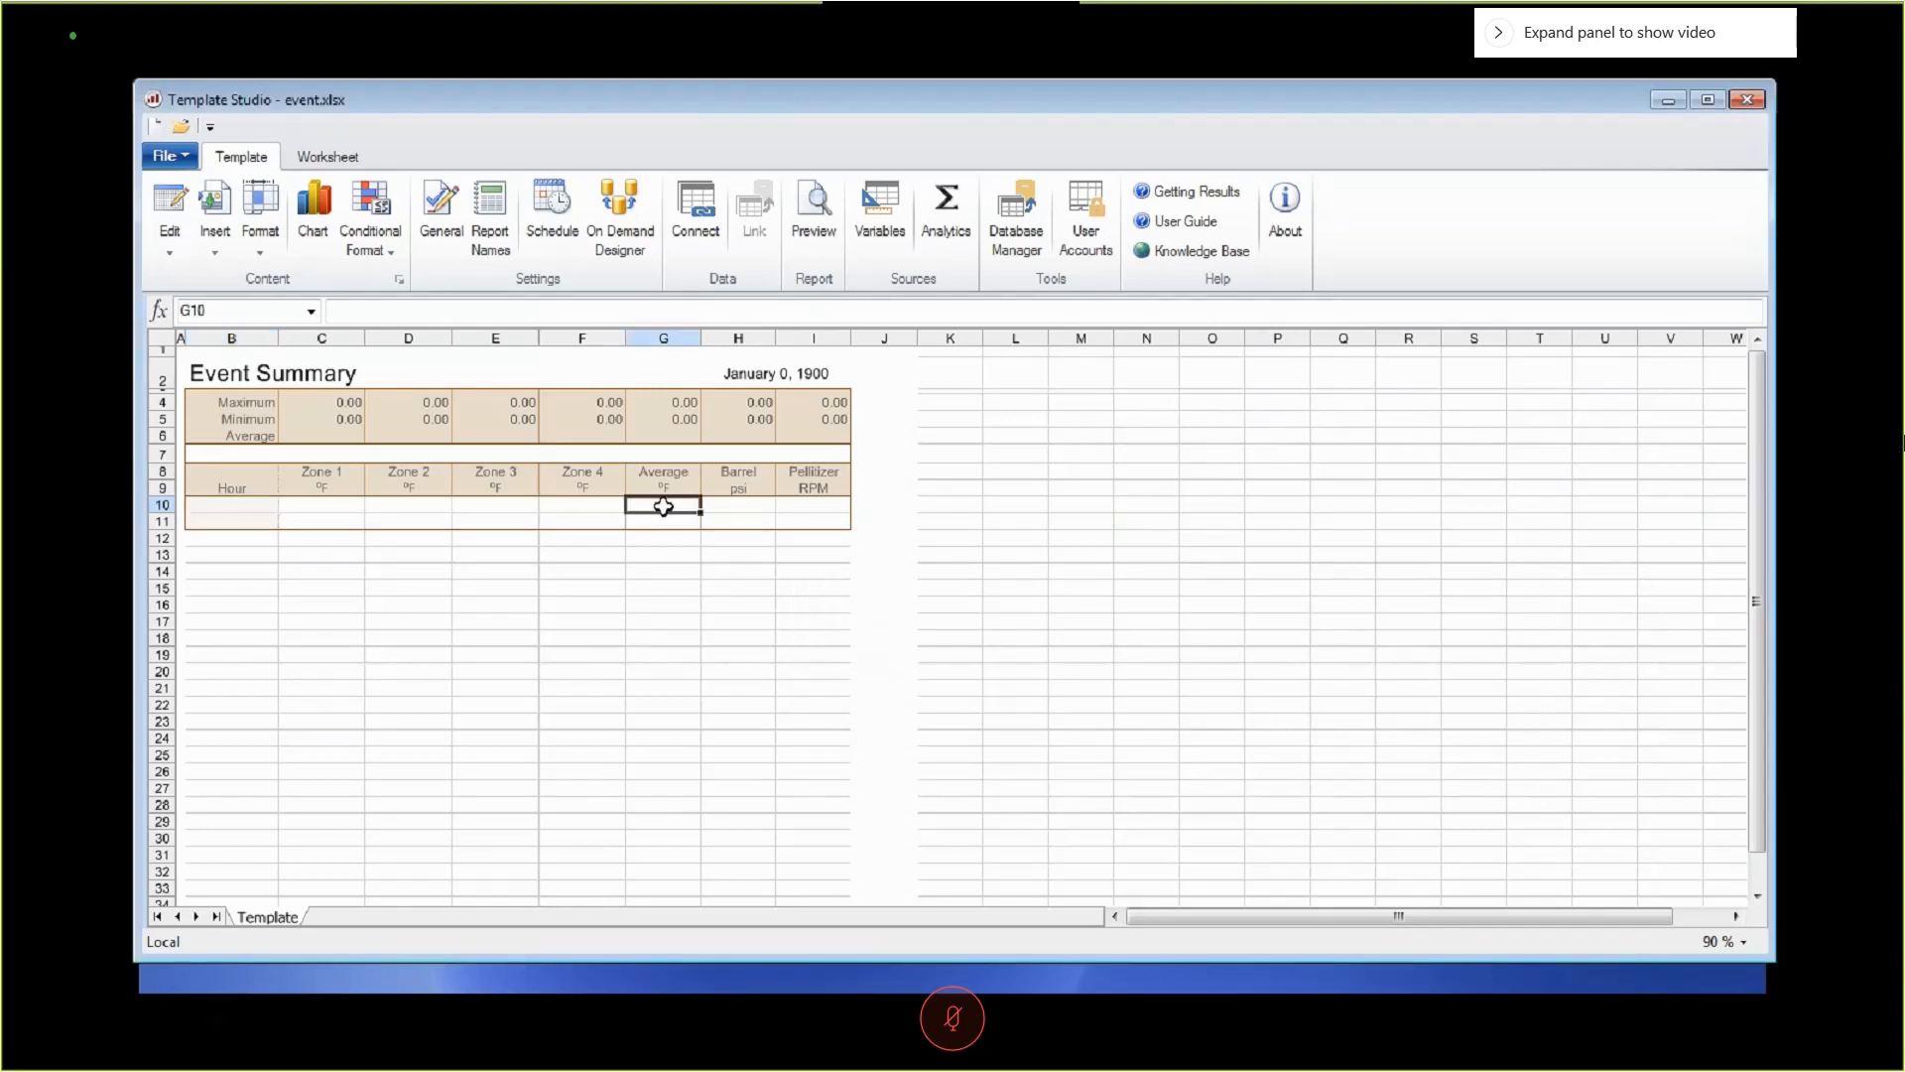
text(=AV)
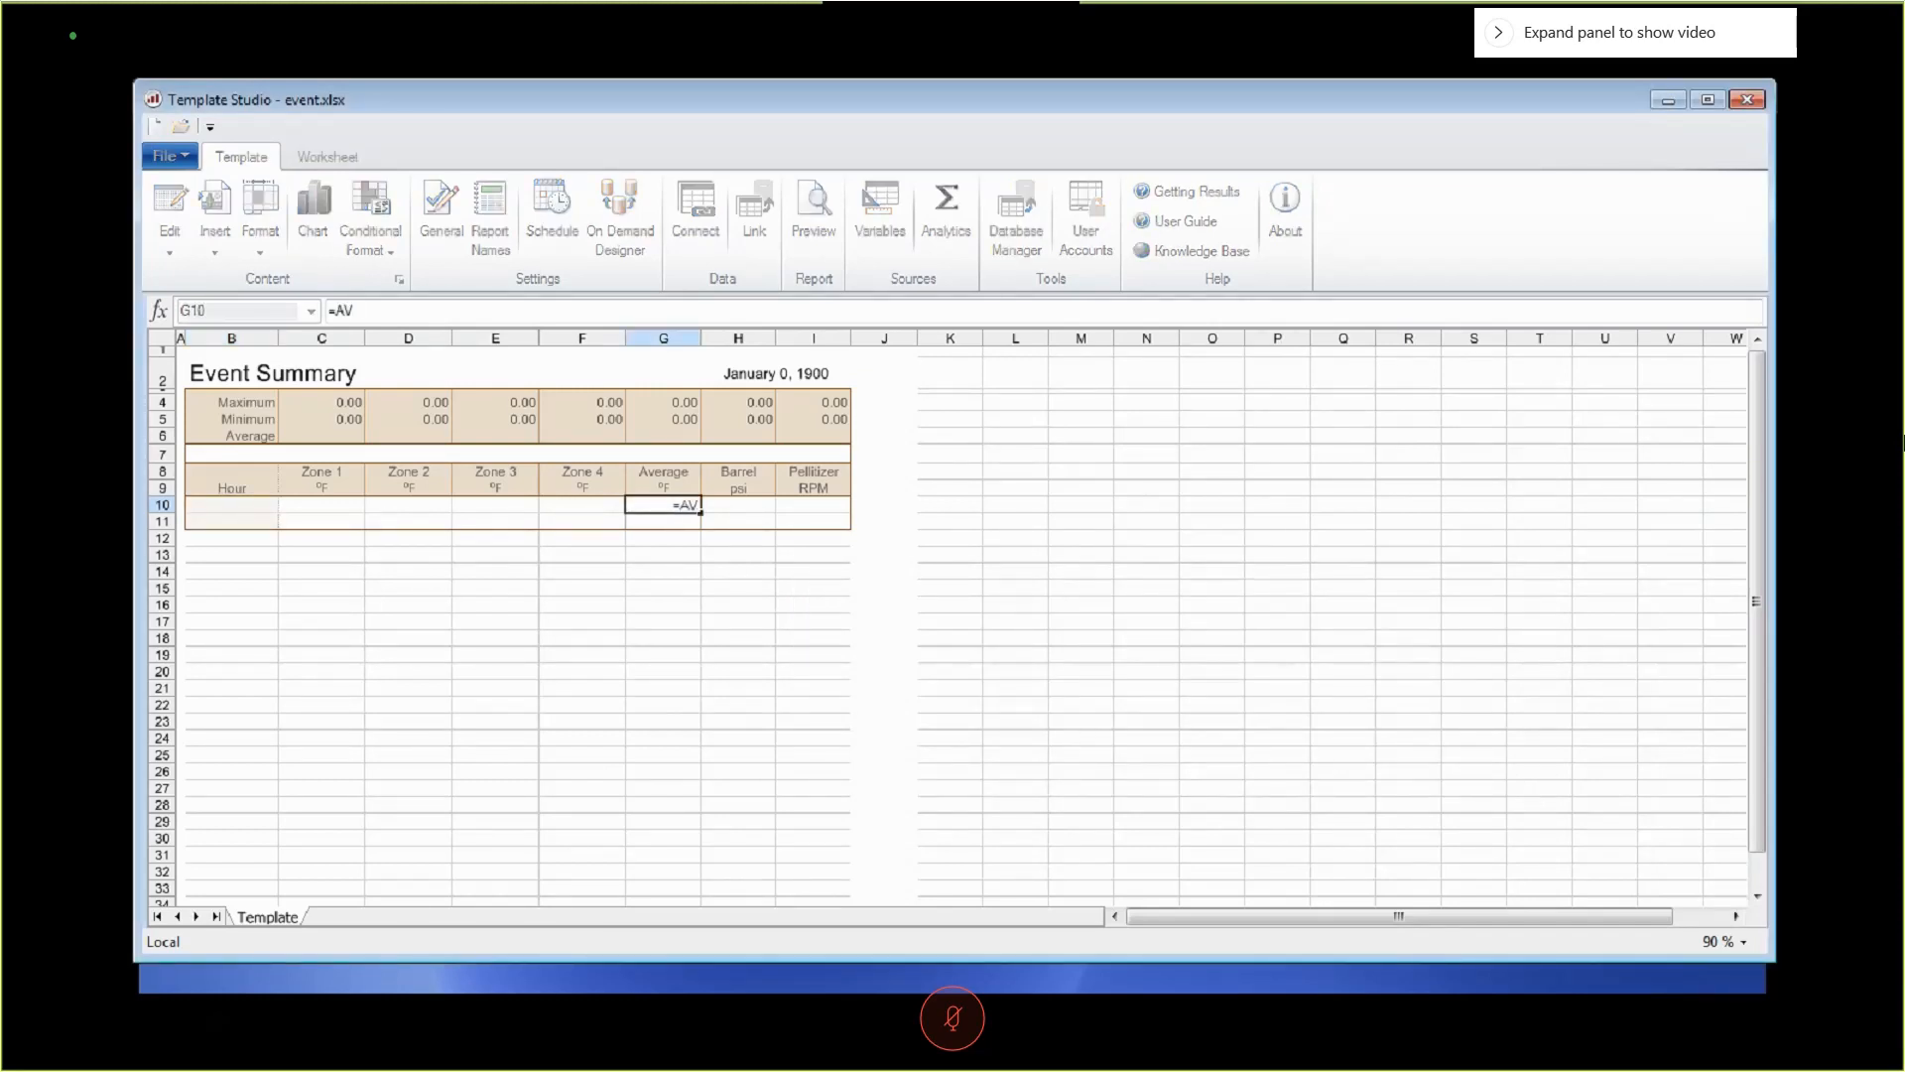
text(ERAGE()
drag(319, 504, 565, 504)
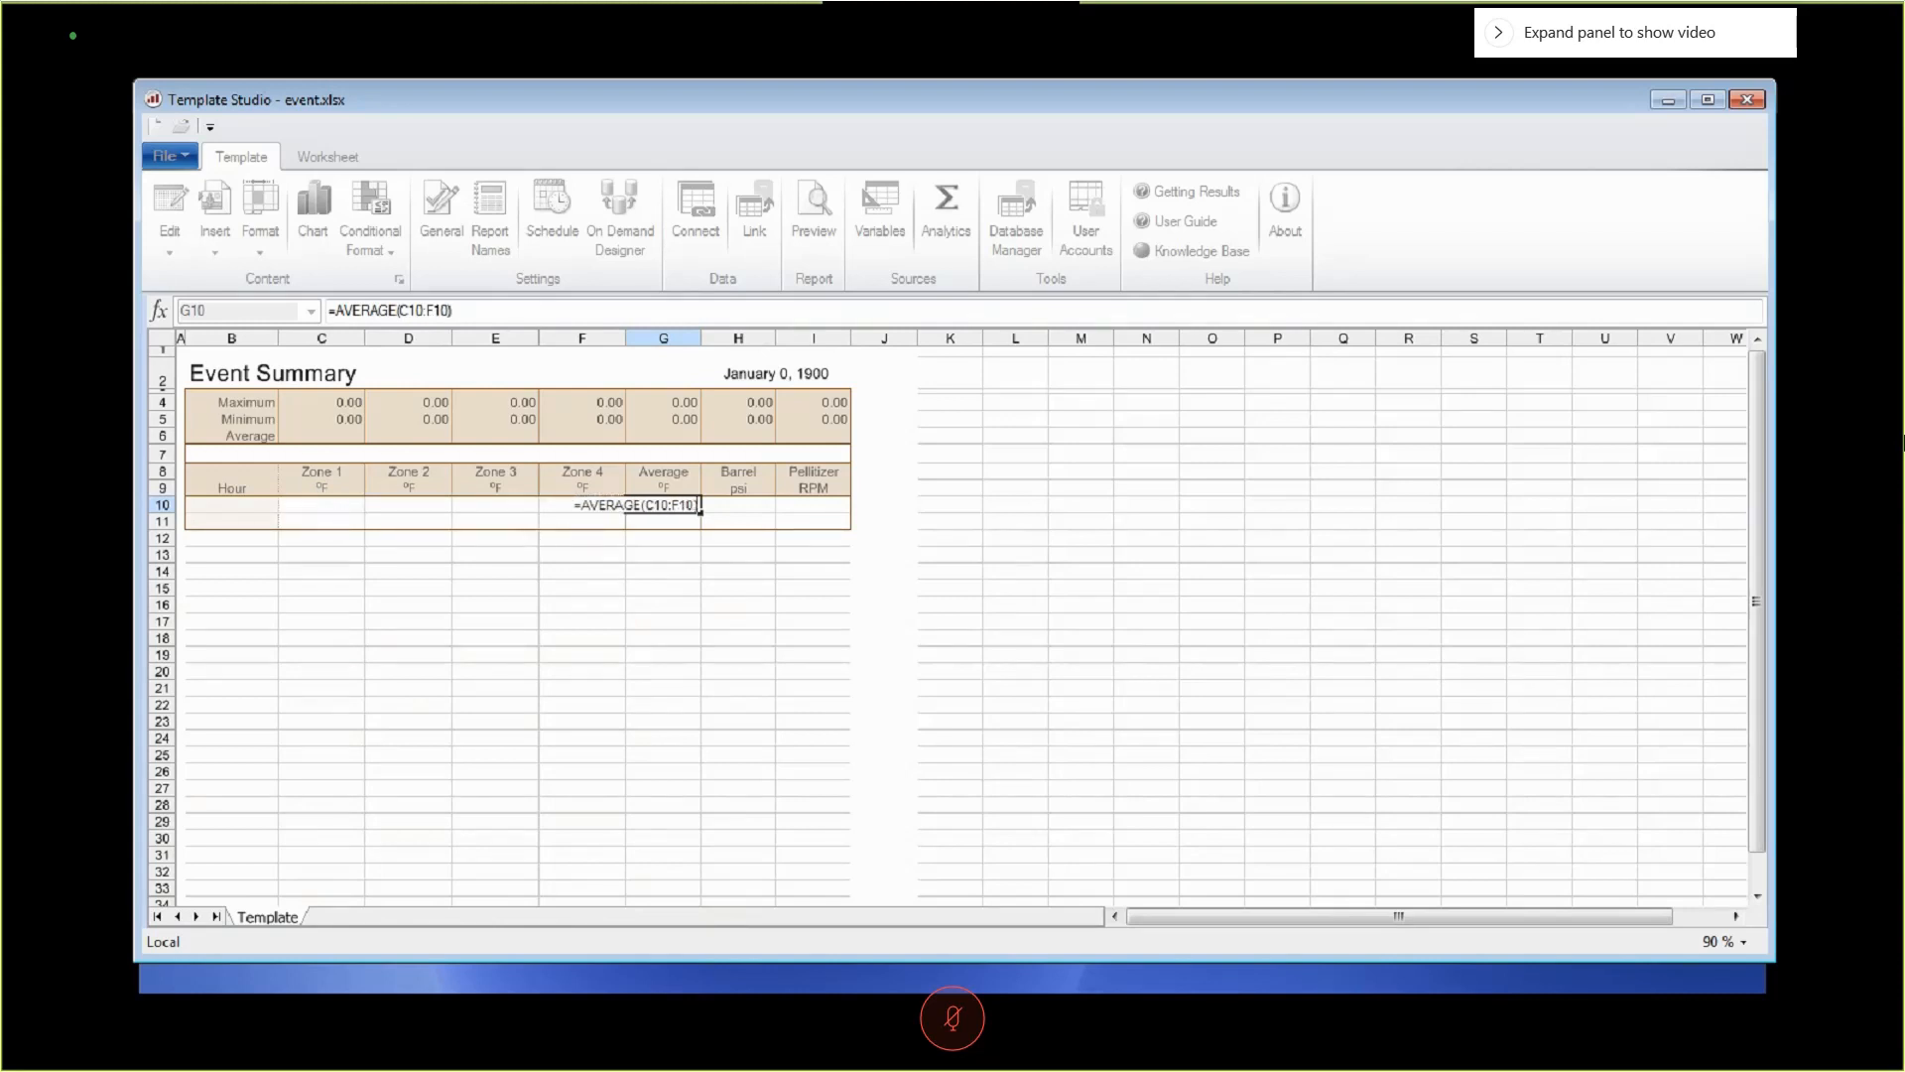
key(Return)
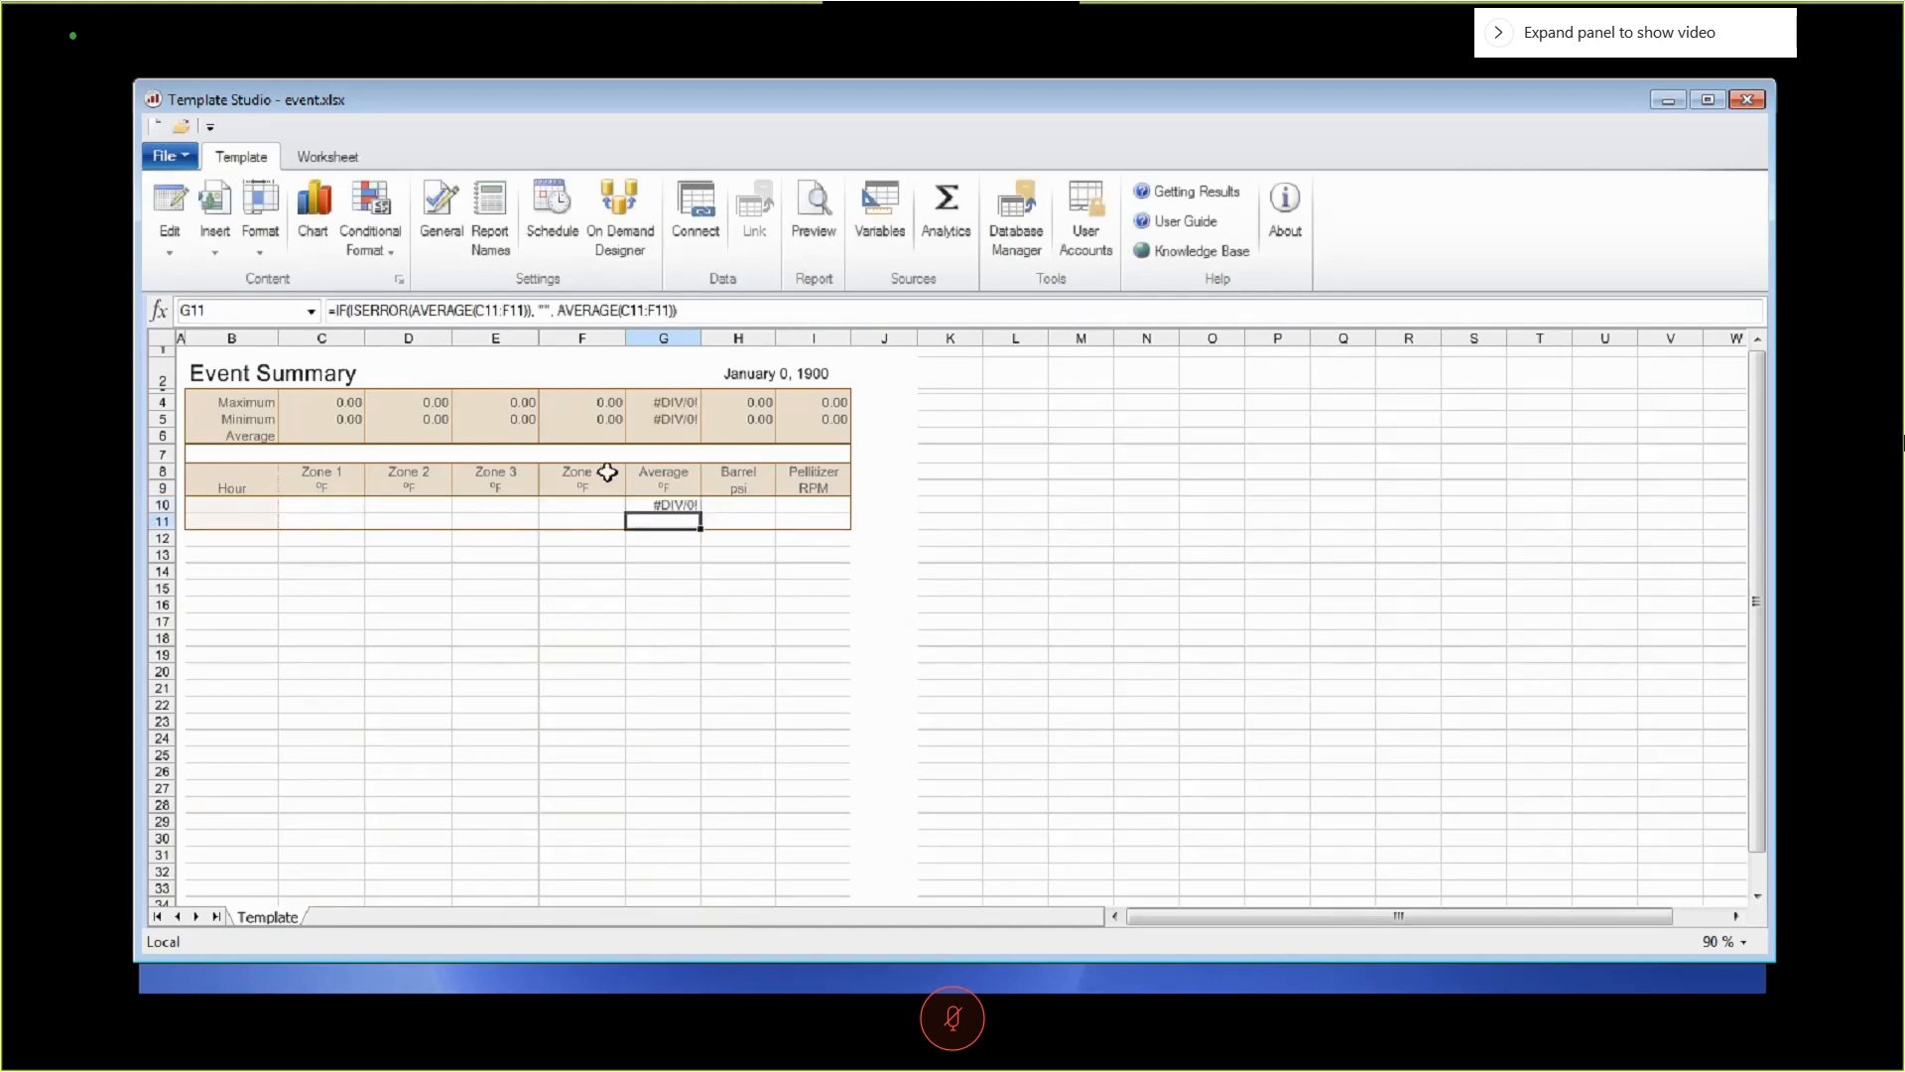
Copy the error-checked formula =IF(ISERROR(AVERAGE(C11:F11)), "", AVERAGE(C11:F11)) from cell G11 into G10.
click(643, 687)
click(674, 508)
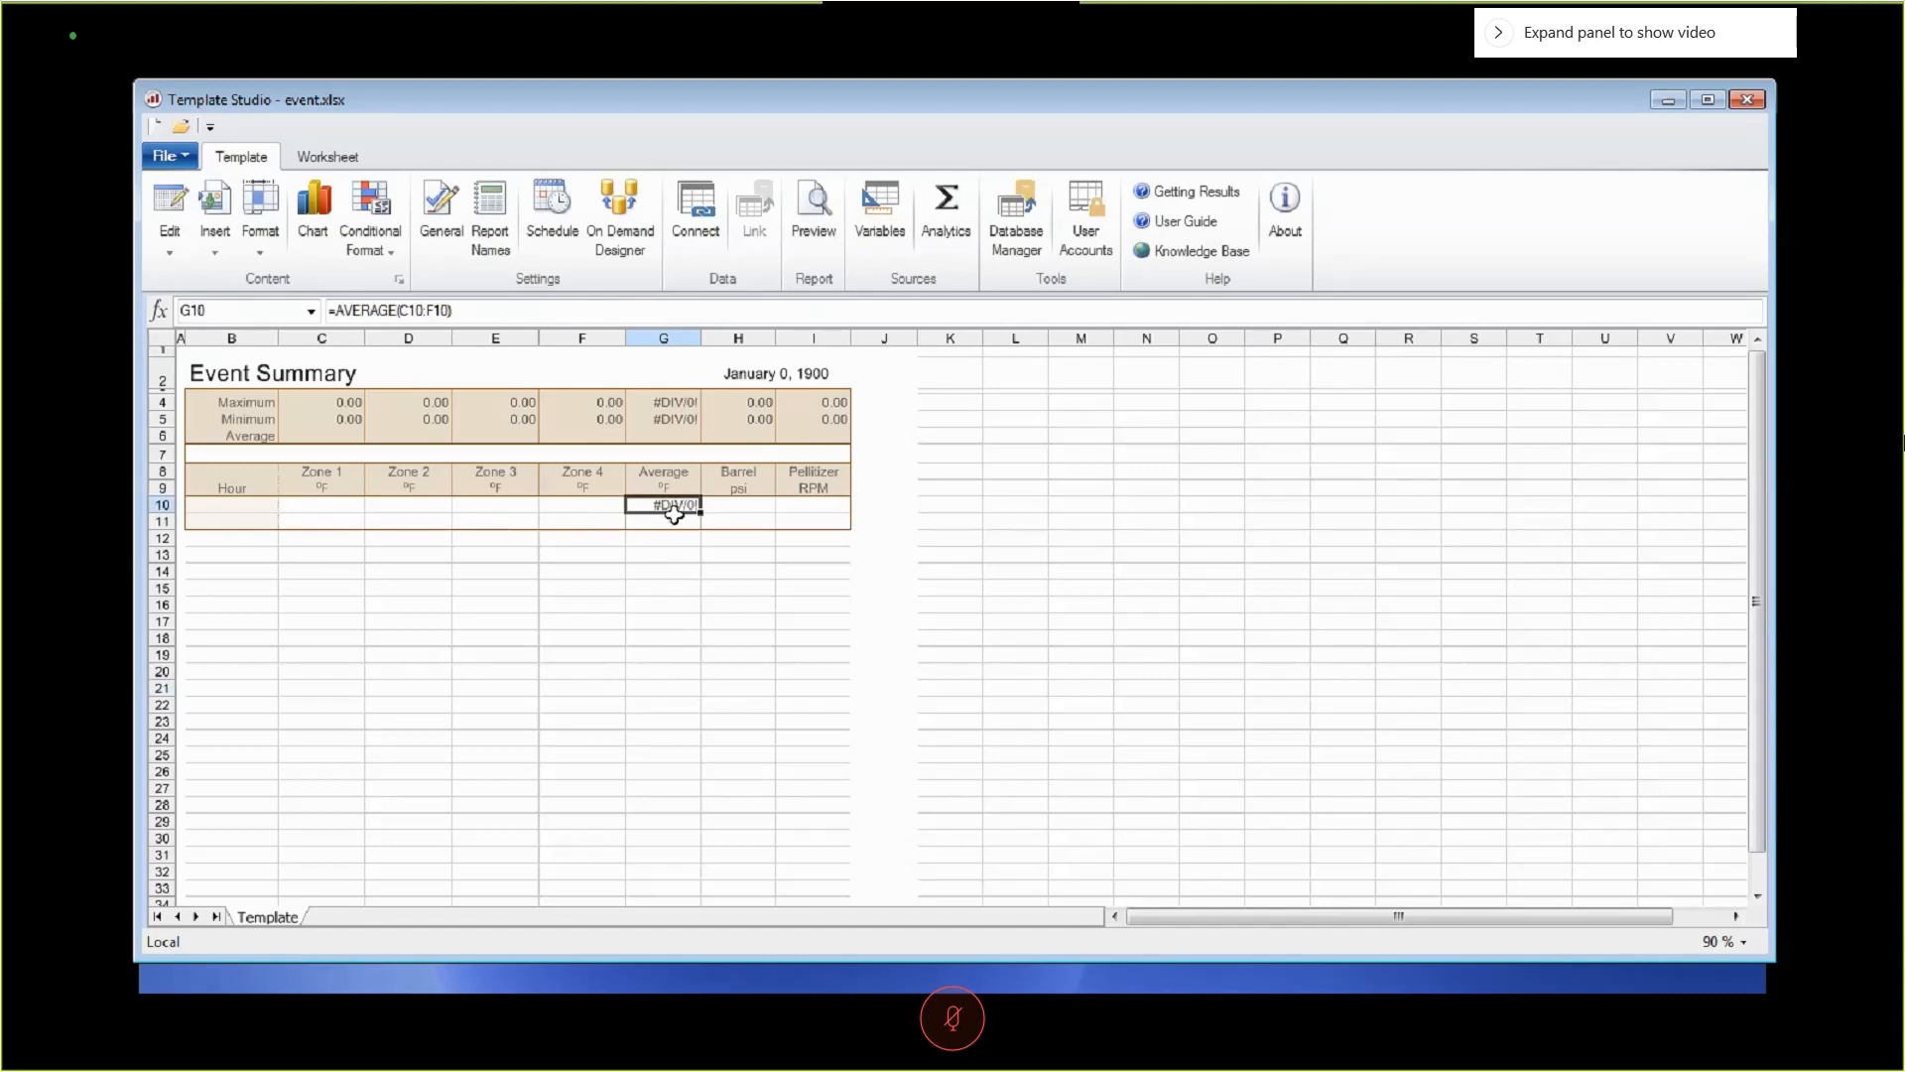
click(670, 517)
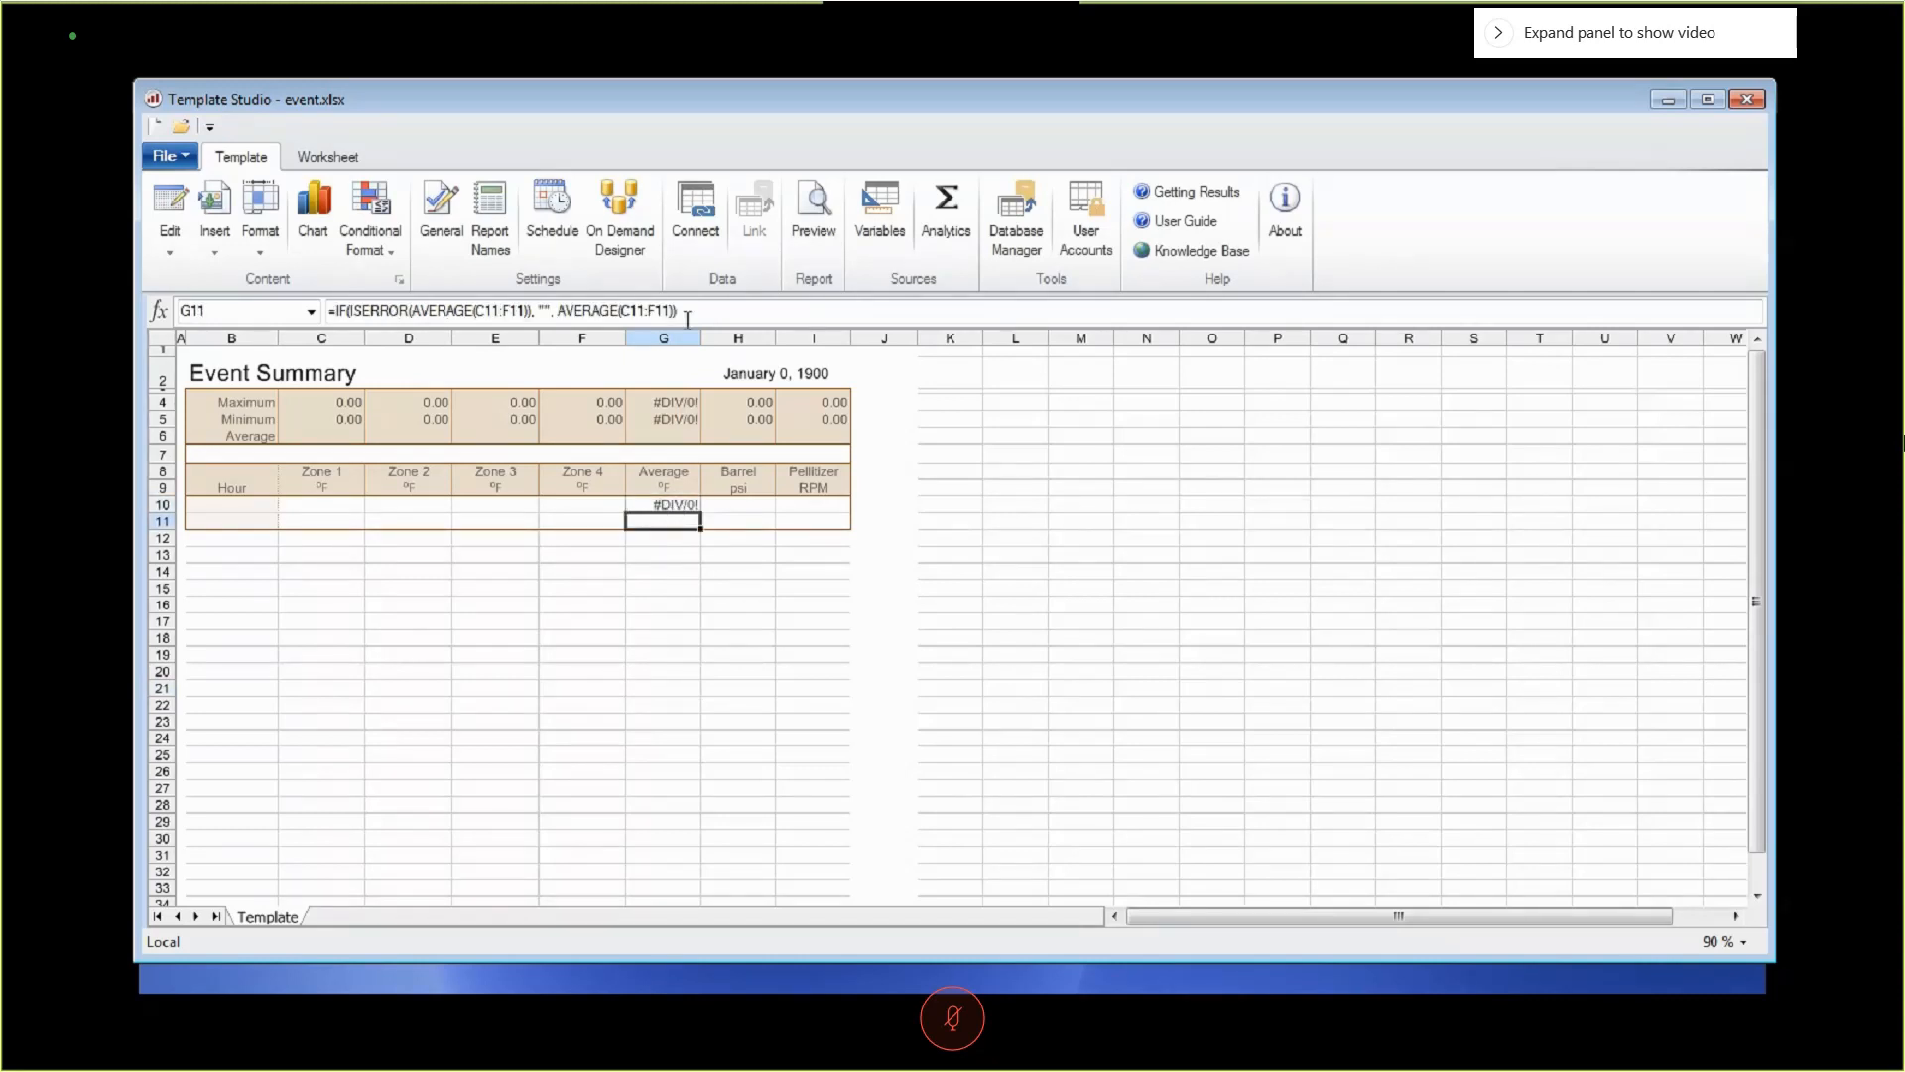
drag(679, 311, 295, 286)
key(ctrl+c)
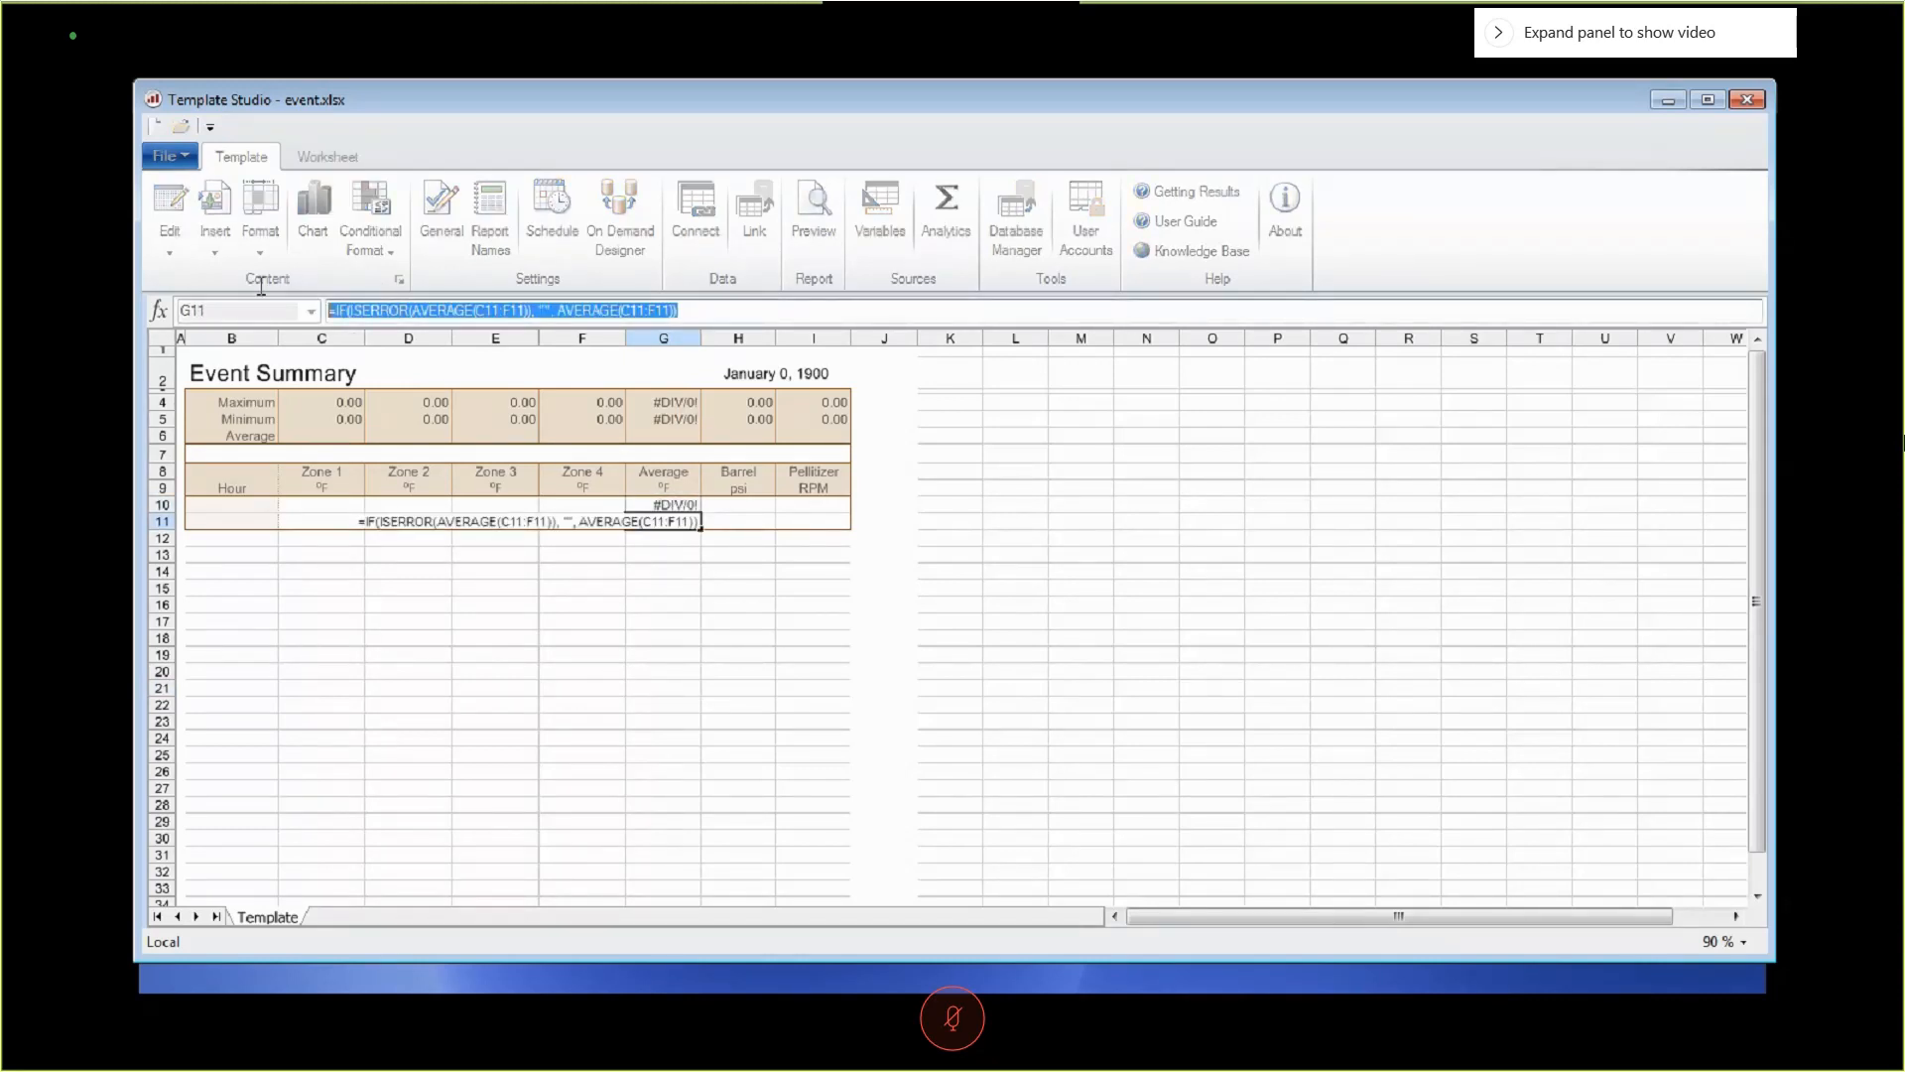
key(Delete)
click(635, 638)
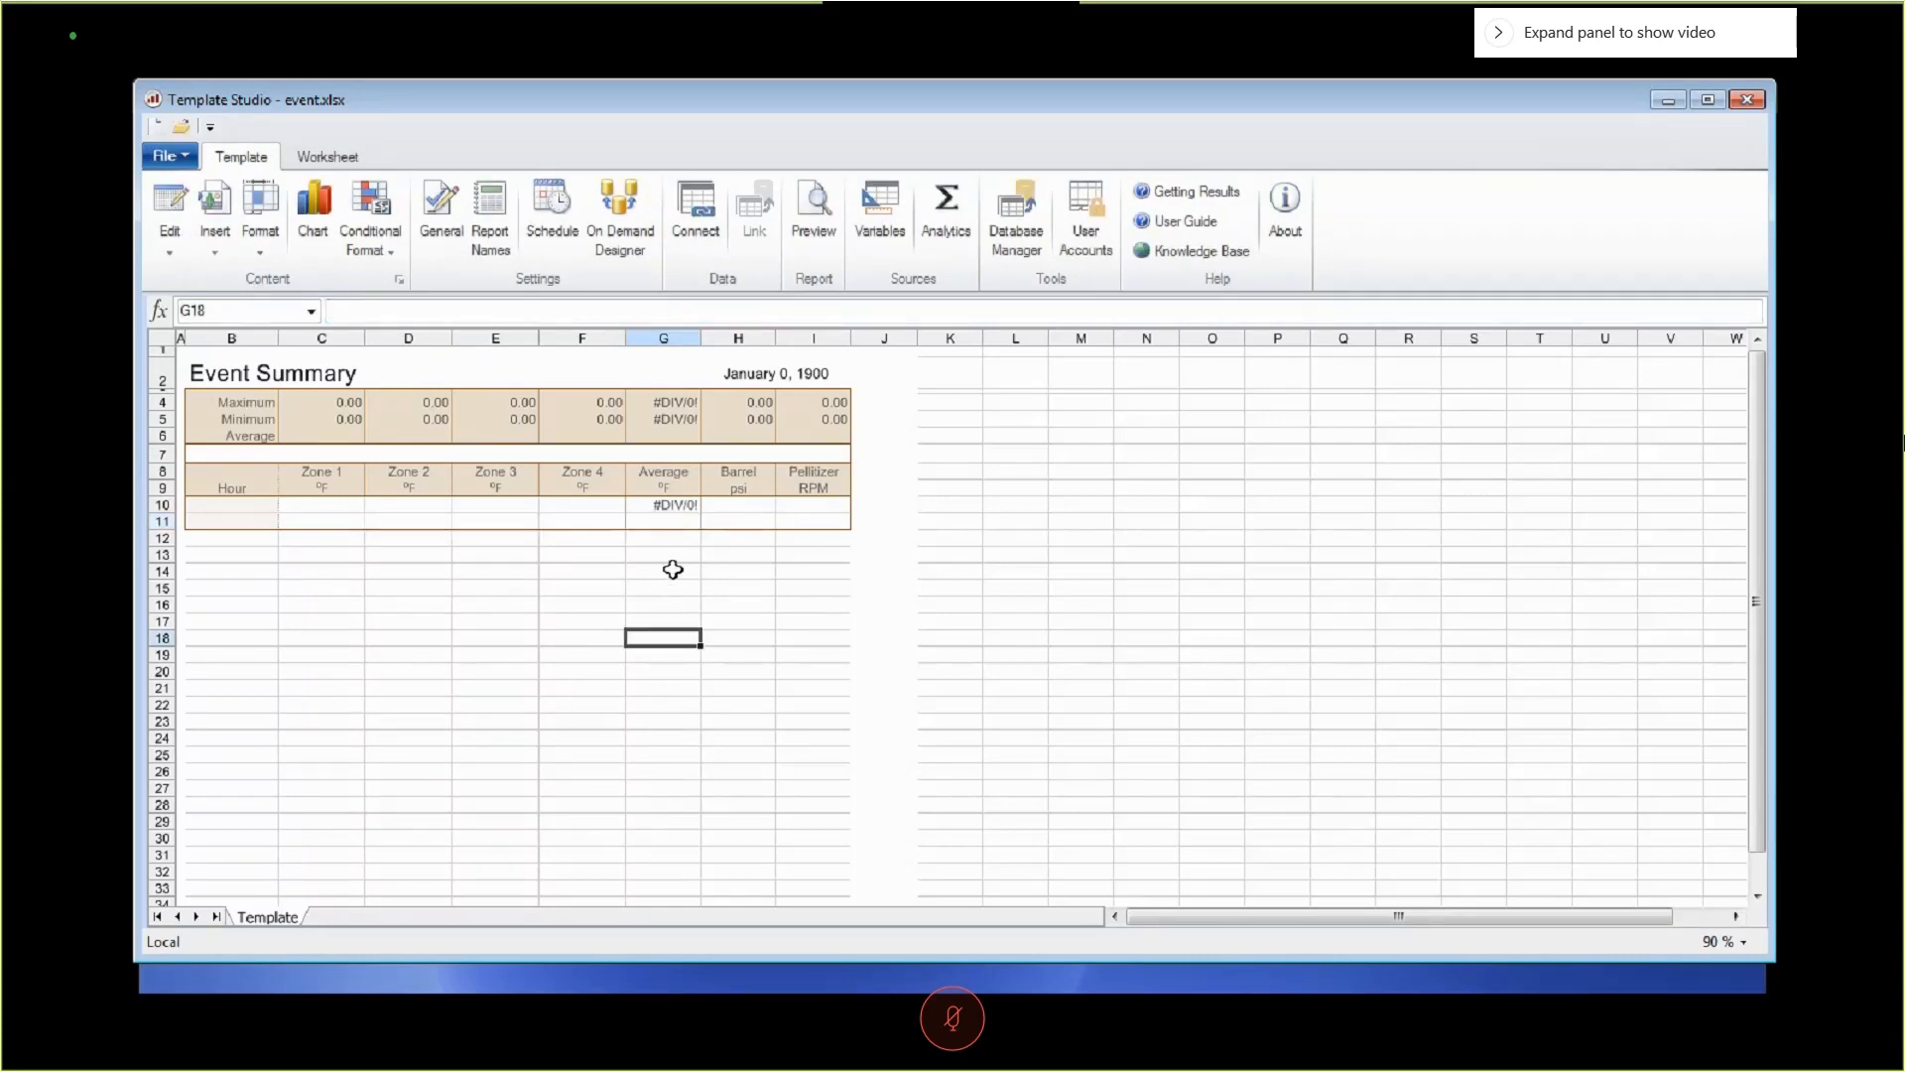
click(675, 507)
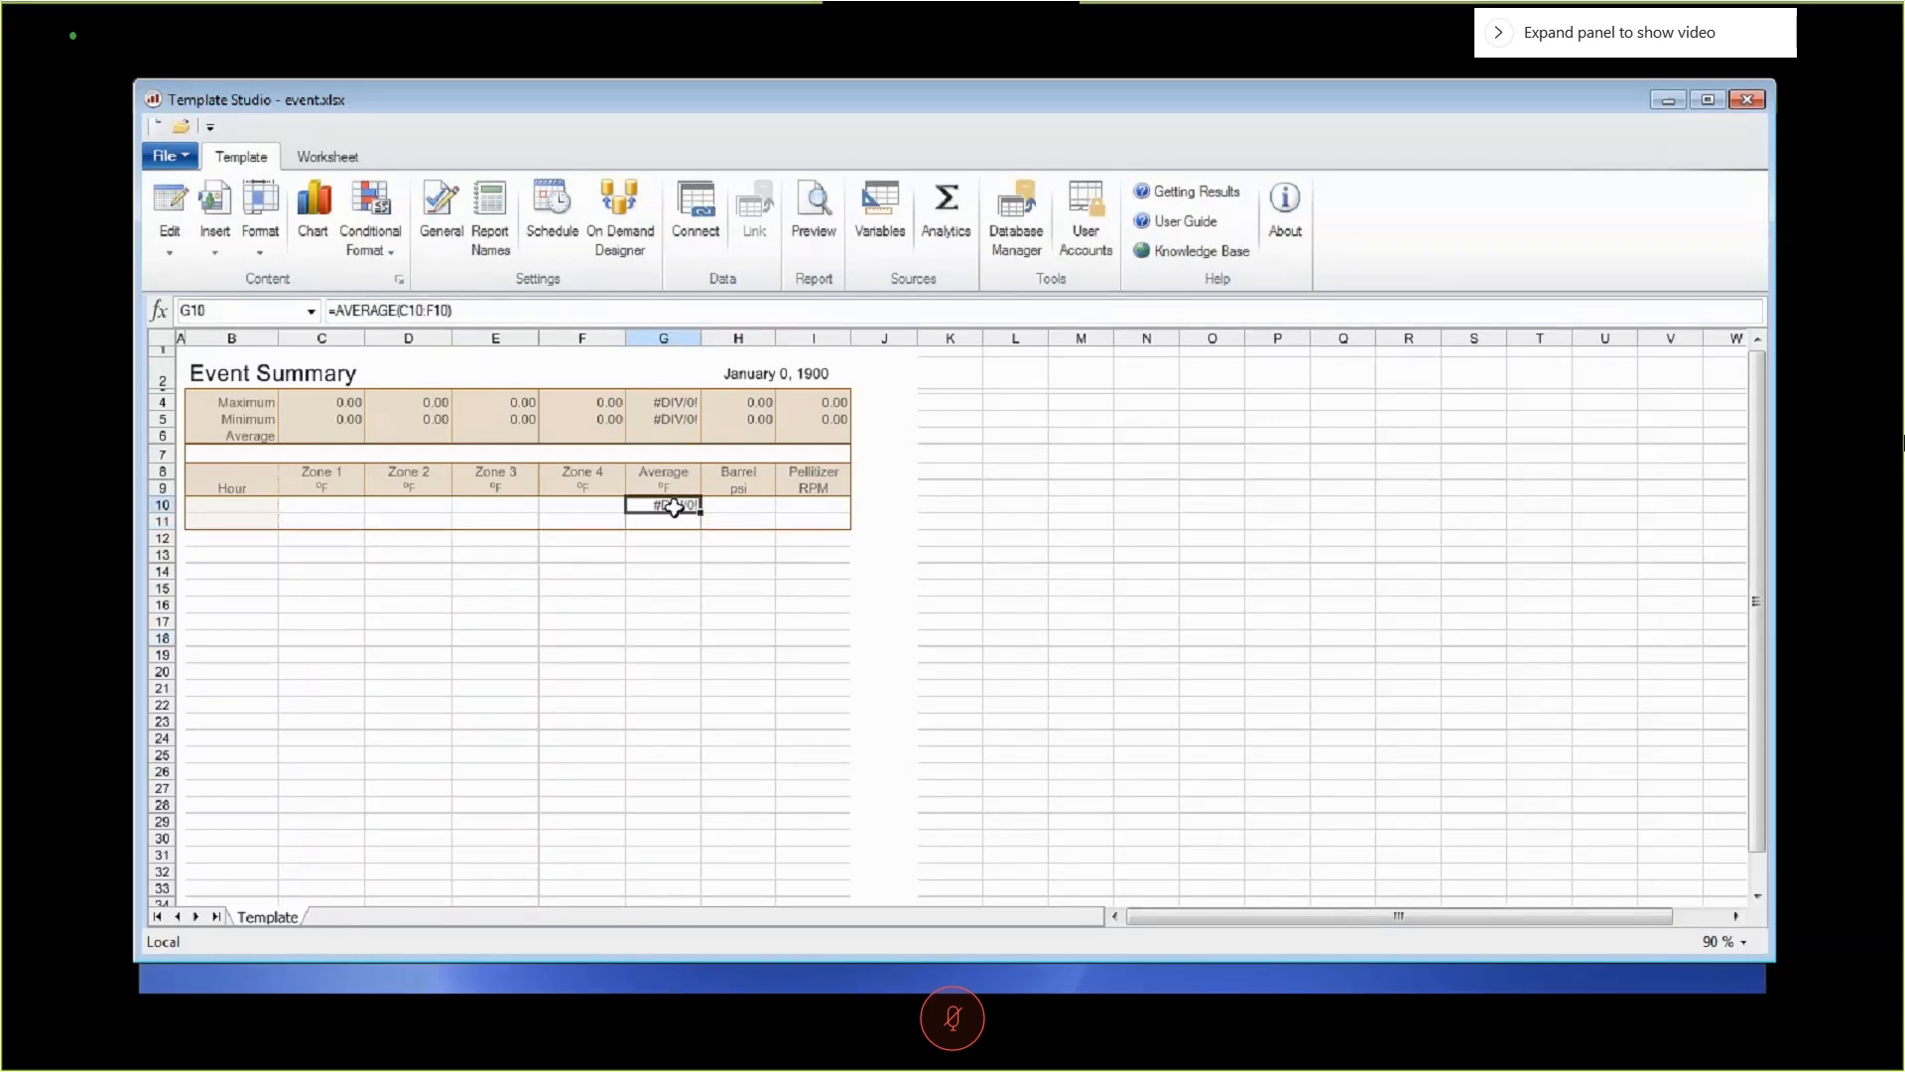
right_click(675, 507)
click(647, 486)
click(641, 509)
key(ctrl+v)
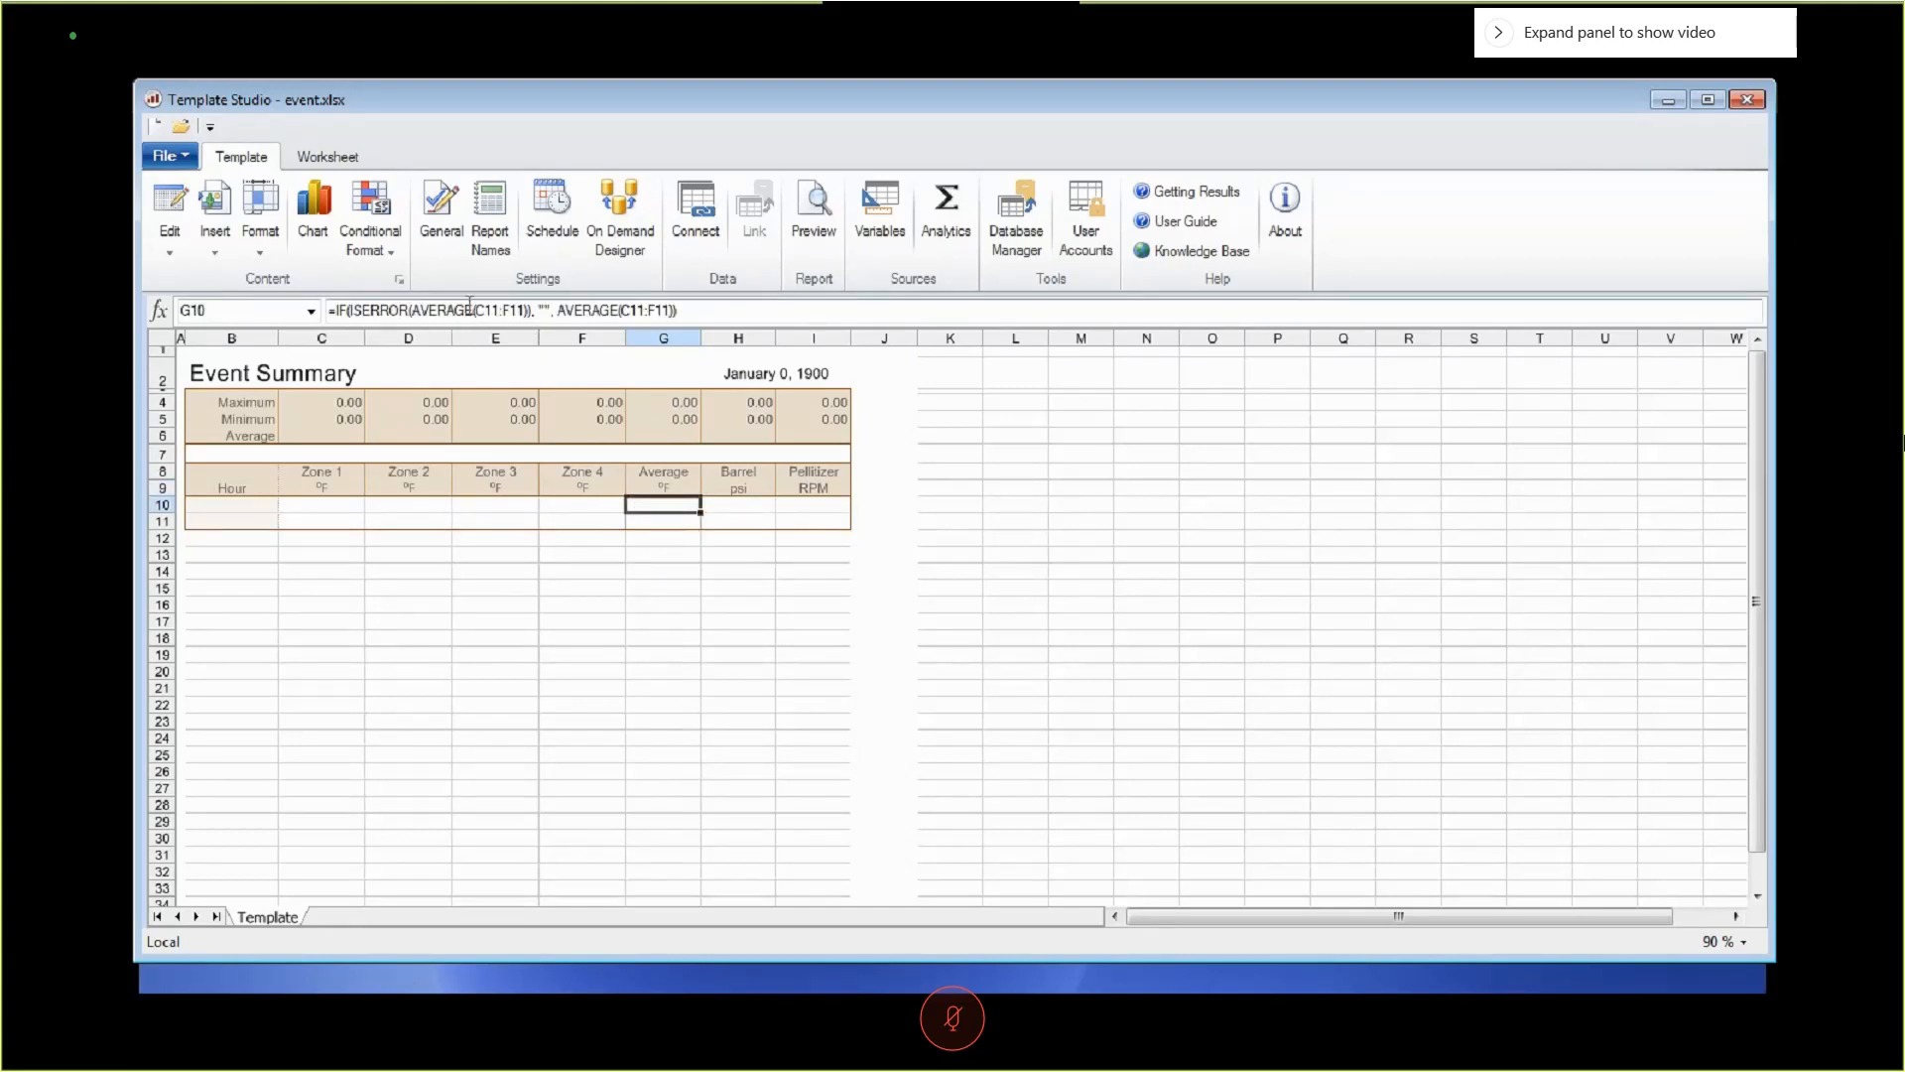
Clear the copied formula from G10 and try to start an AVERAGE formula over the zone cells.
triple_click(481, 299)
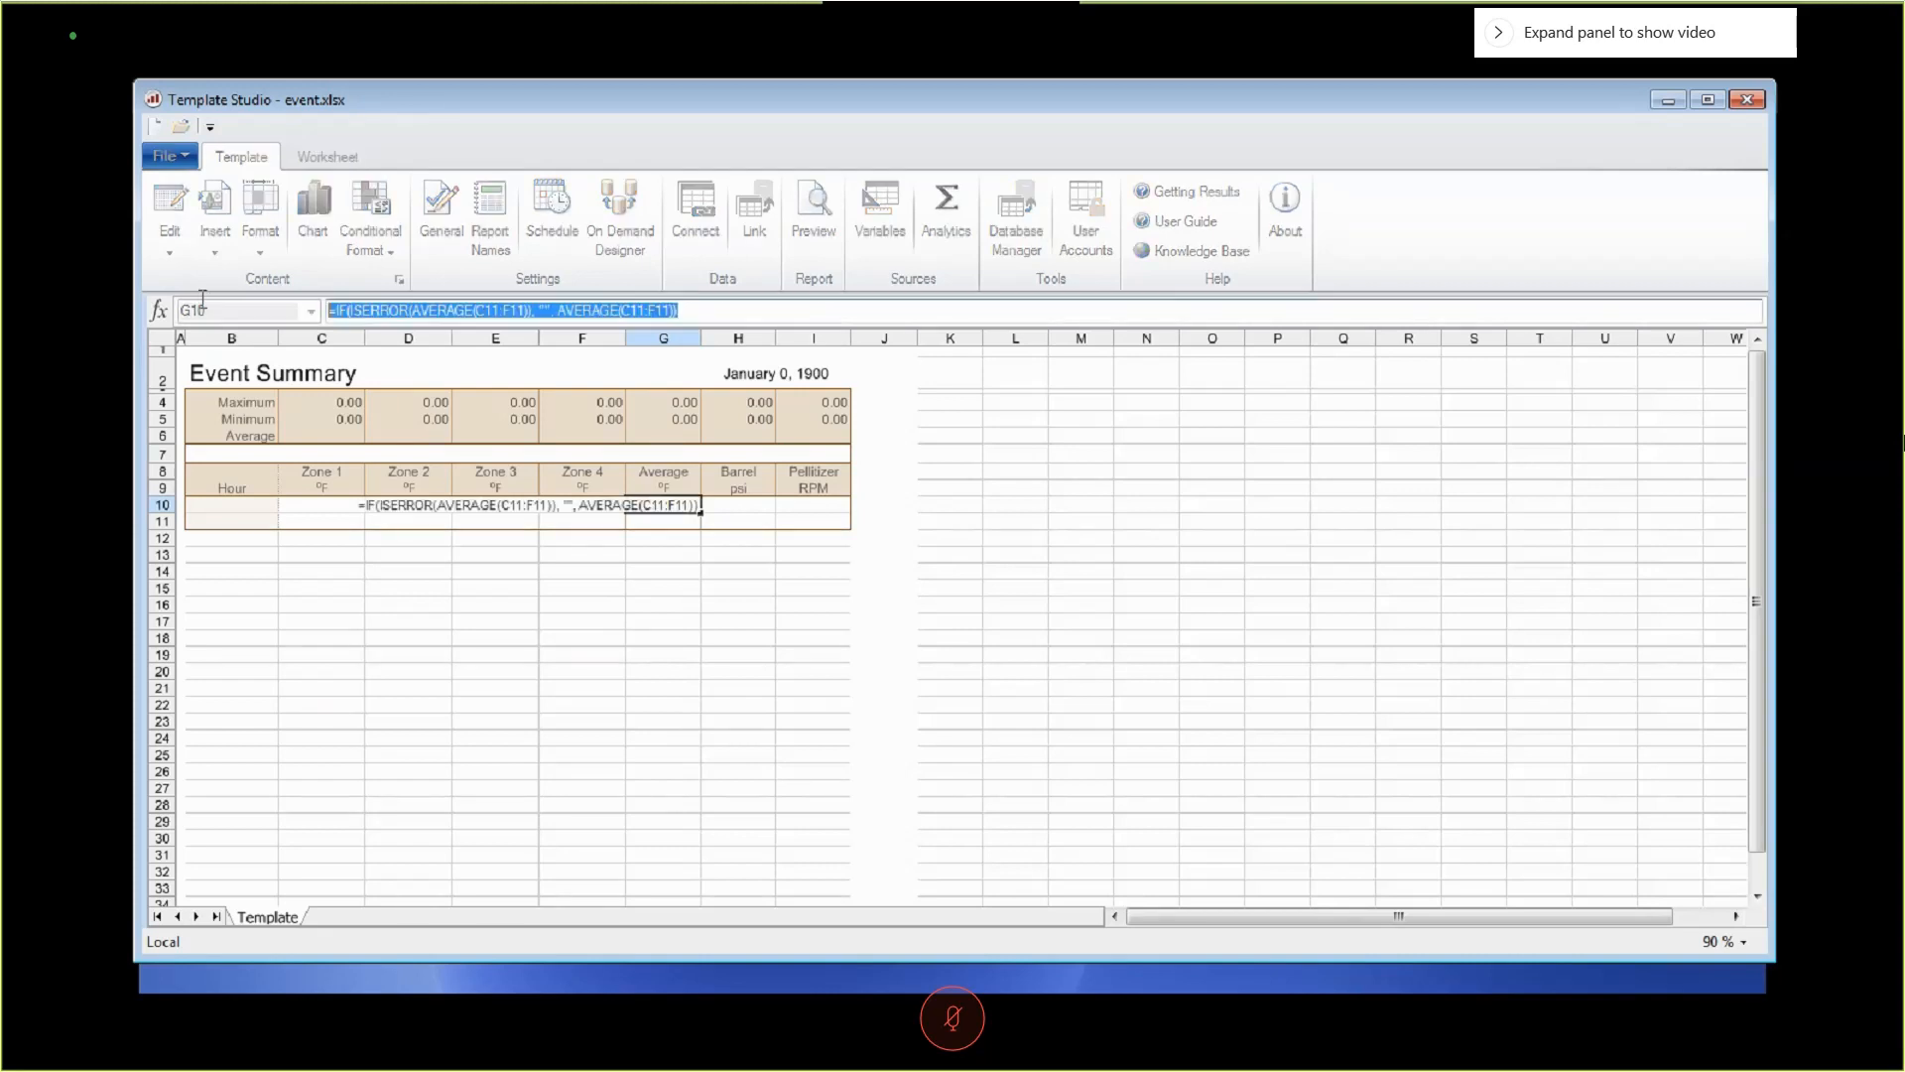
key(BackSpace)
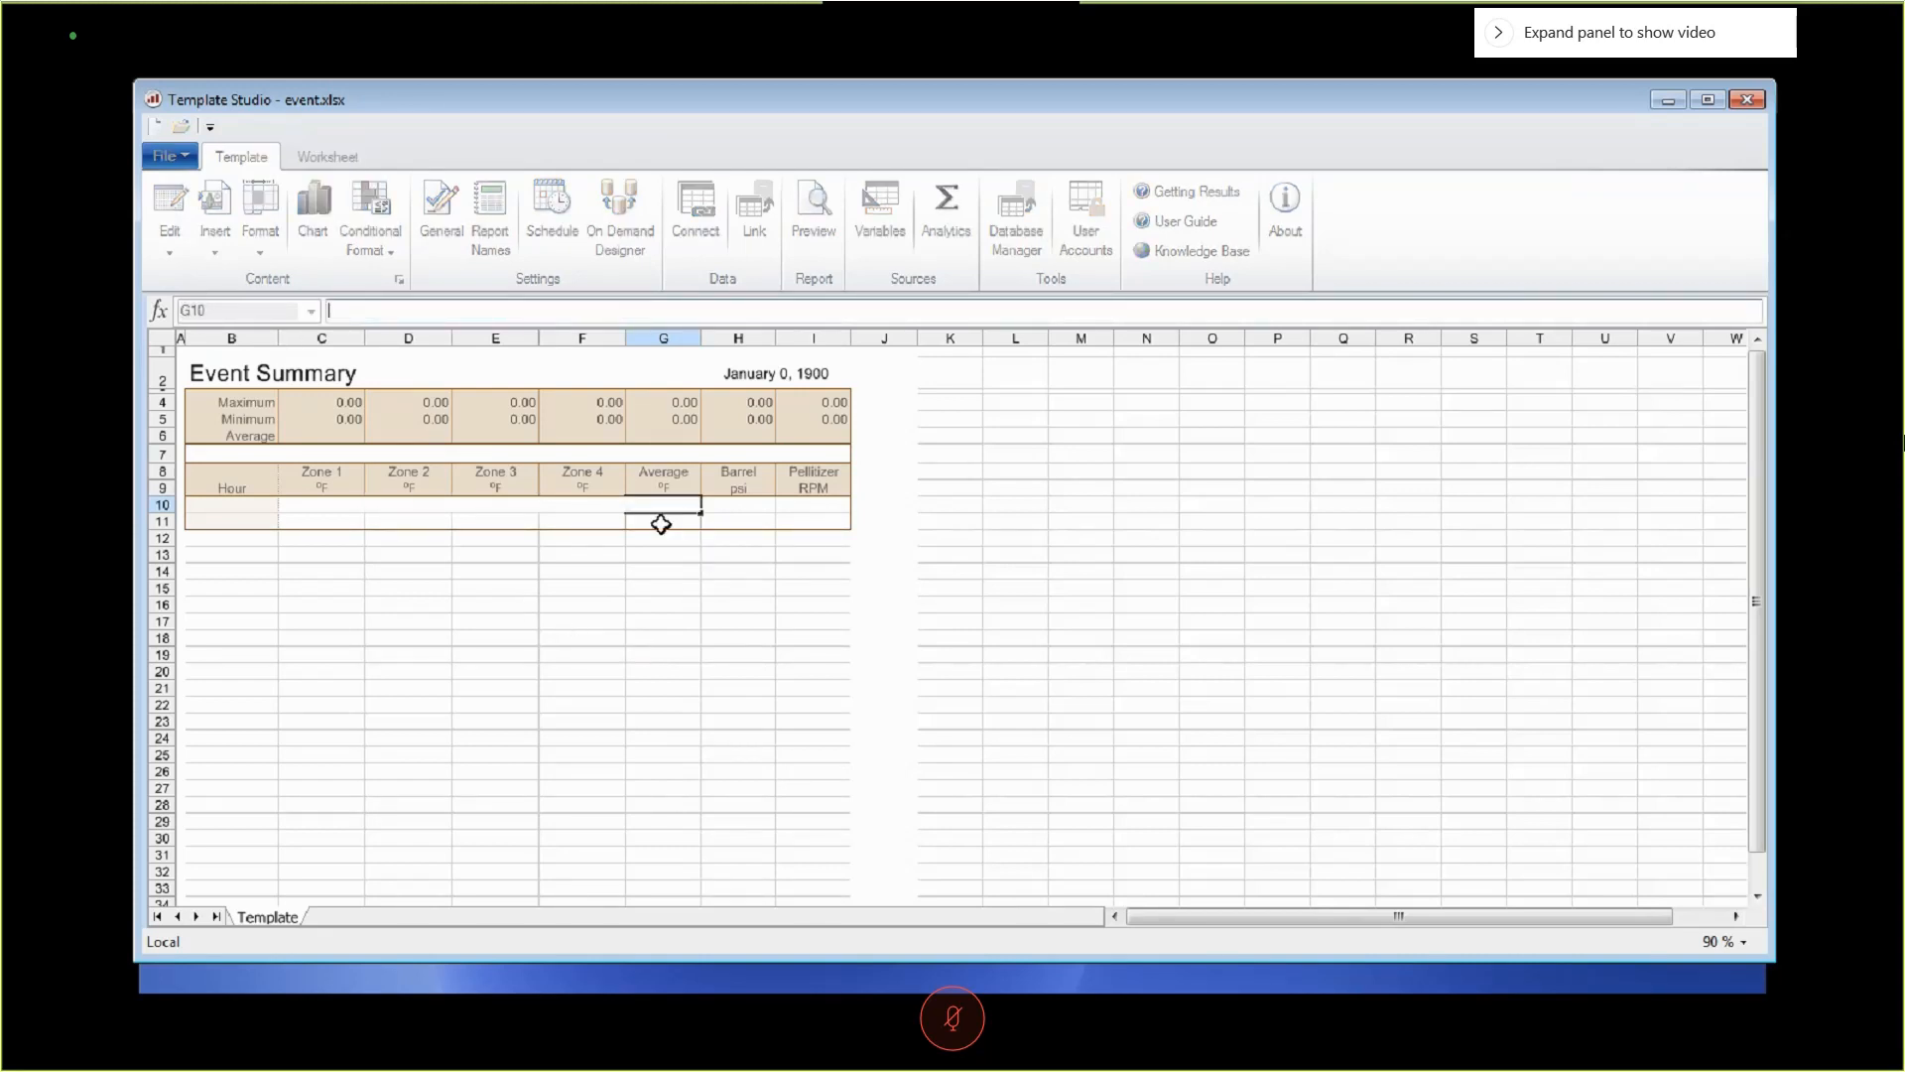
text(=AVERAGE()
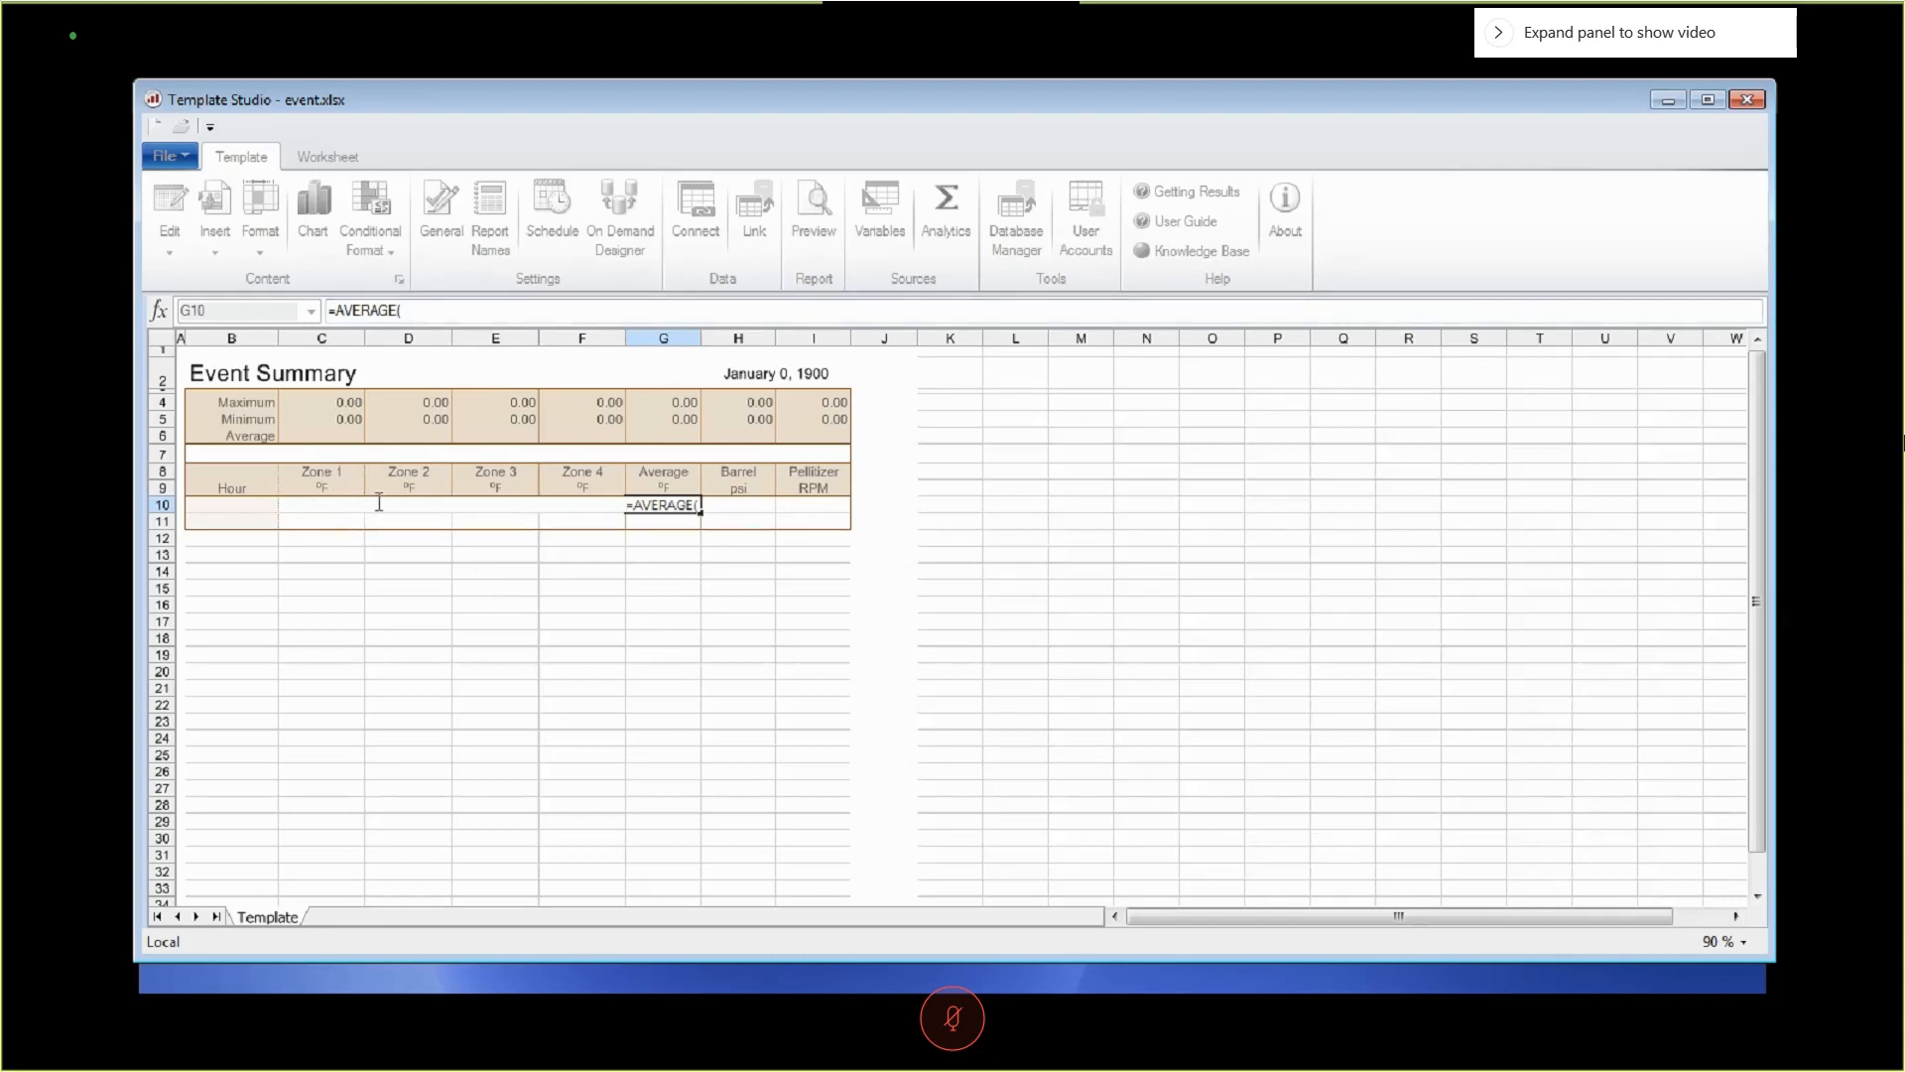
click(387, 560)
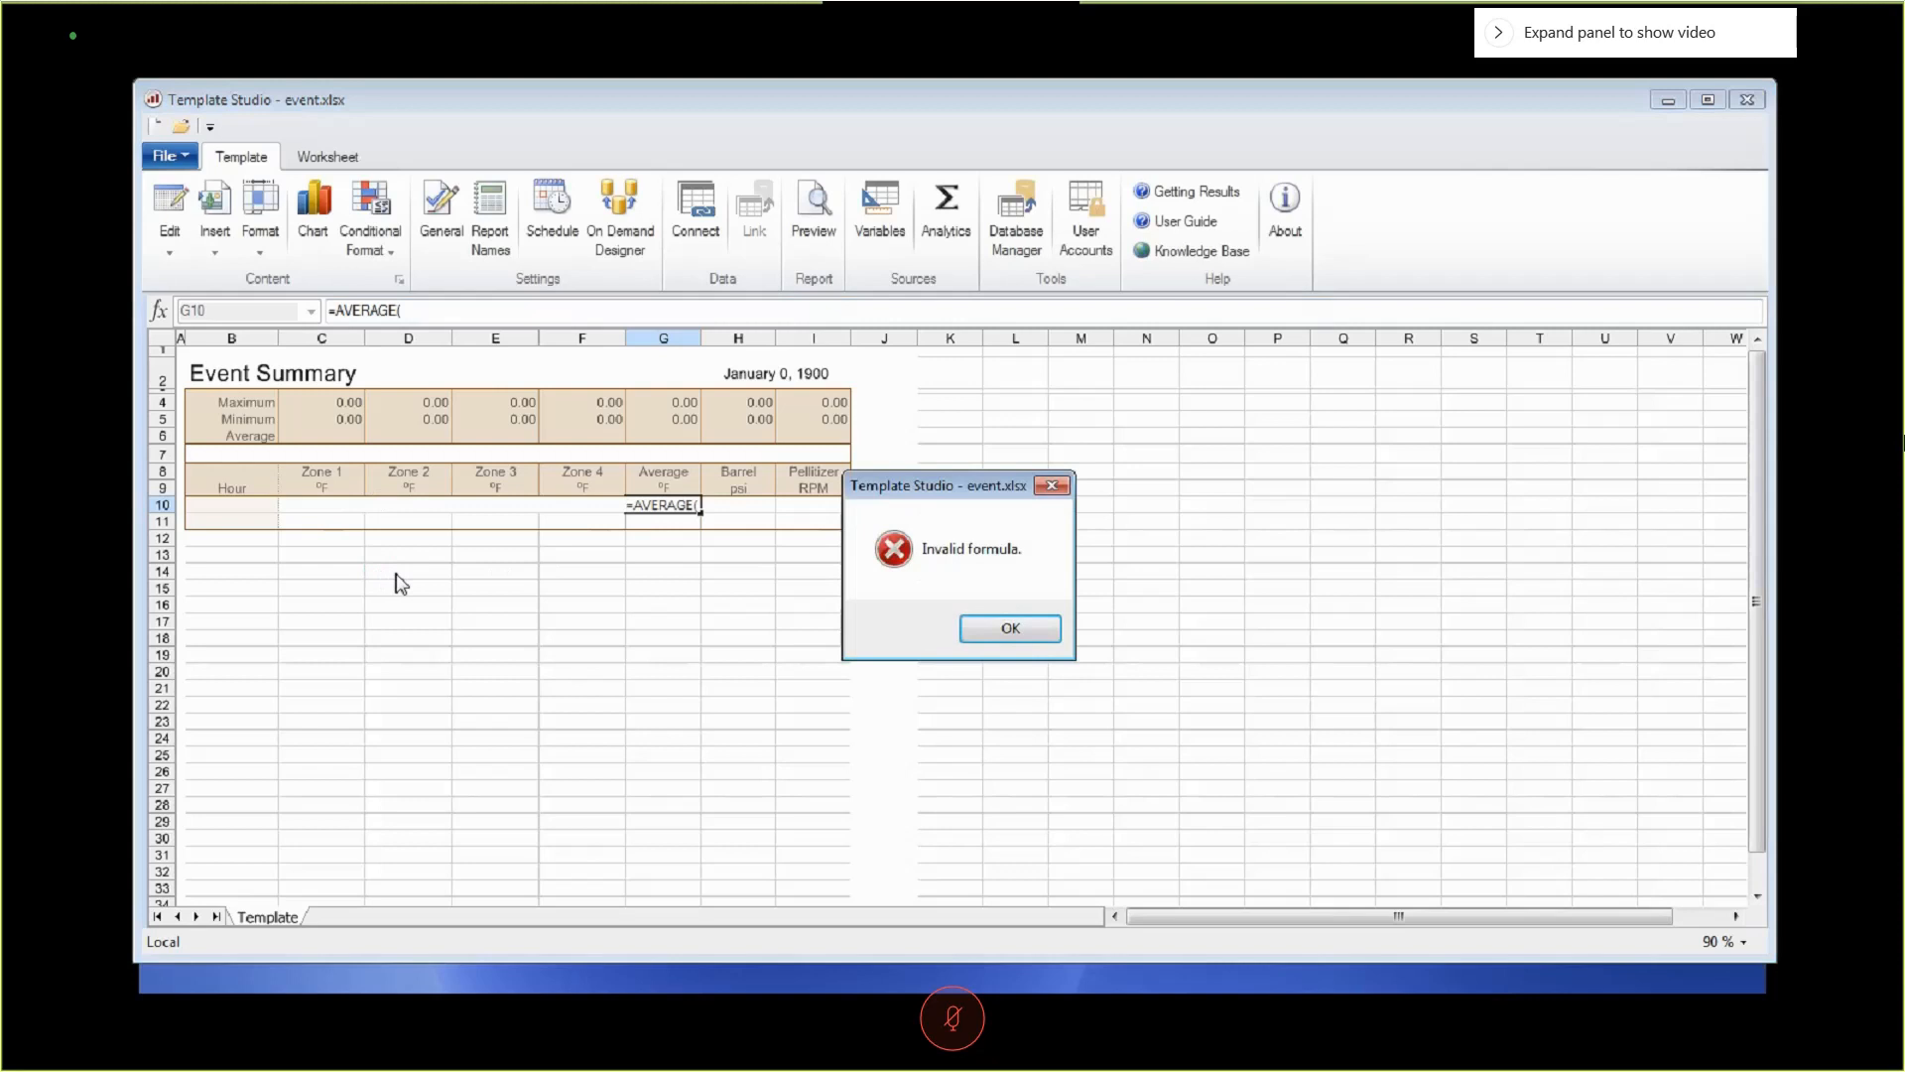
click(1007, 629)
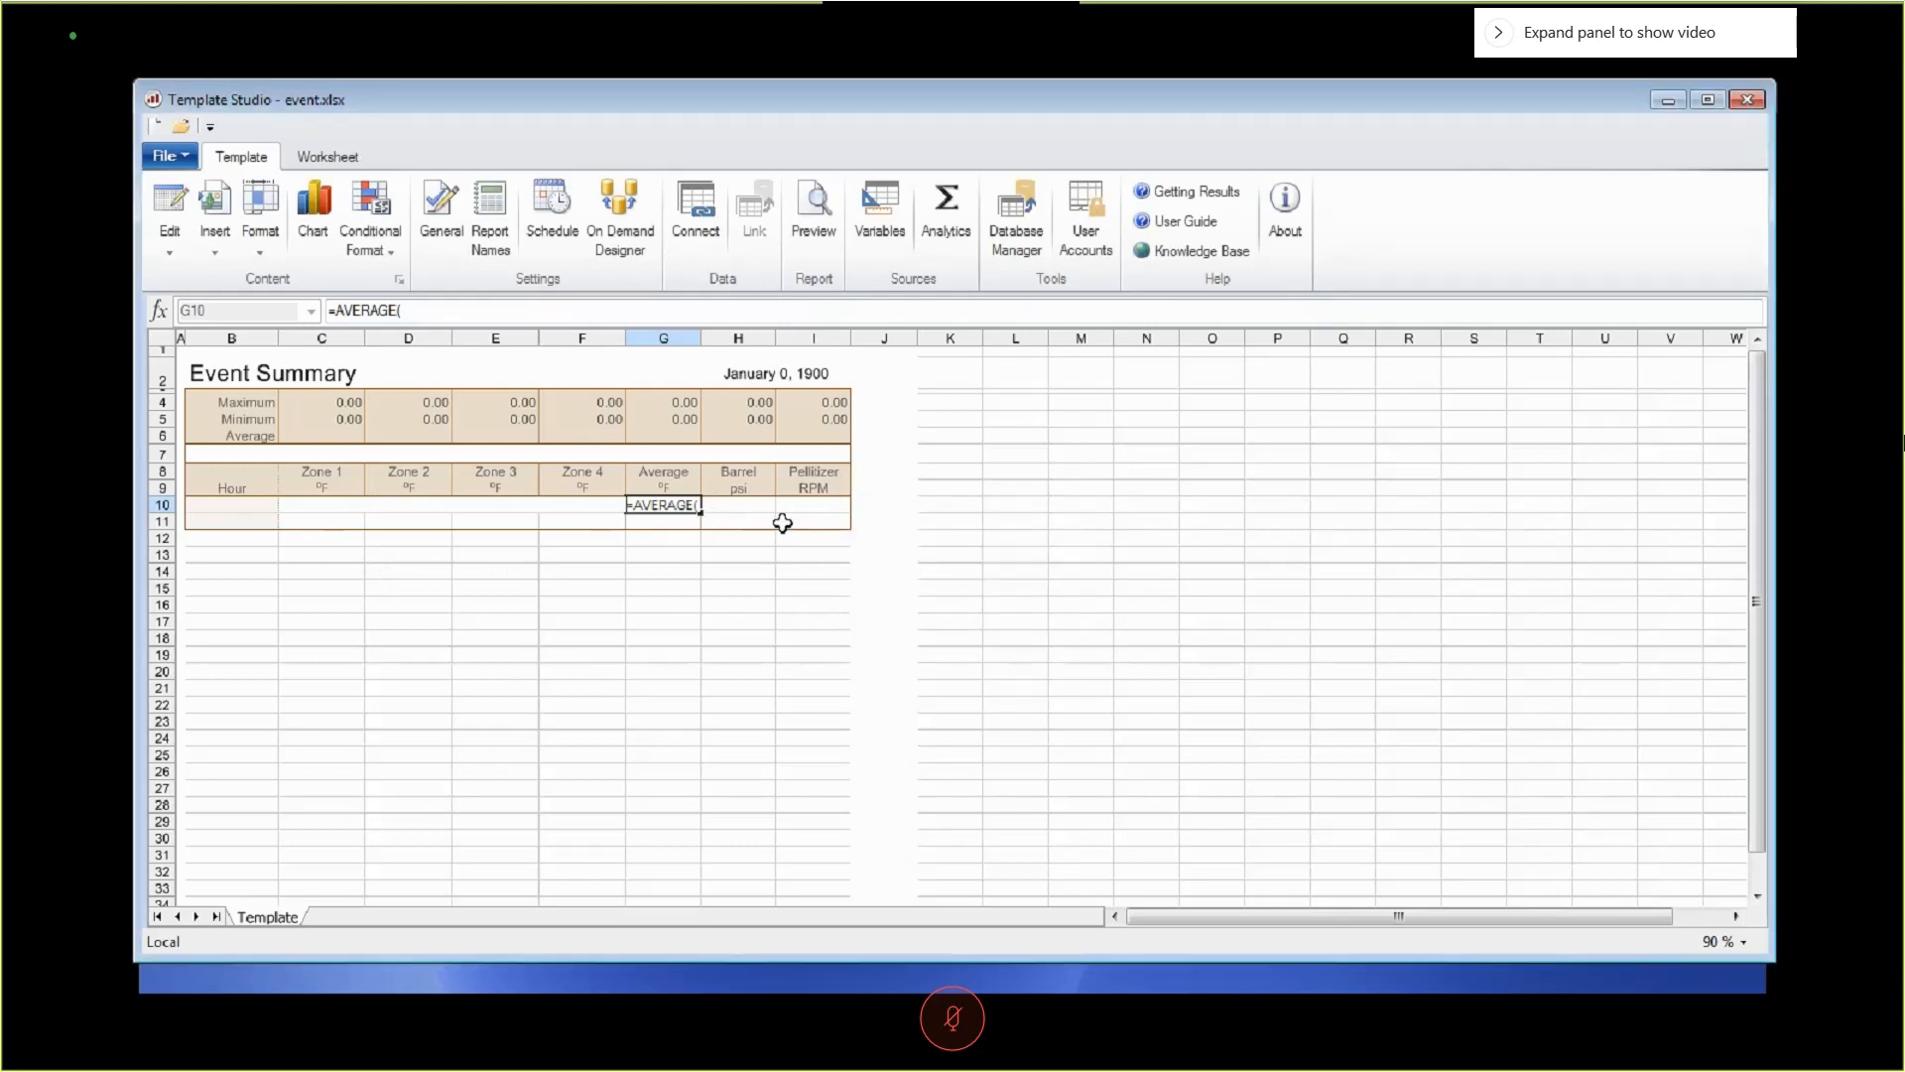
Erase the incomplete entry in cell G10 and enter =AVERAGE instead.
key(Delete)
key(Delete)
key(Delete)
key(Delete)
key(Delete)
key(Delete)
key(Delete)
click(383, 316)
text(=AVE)
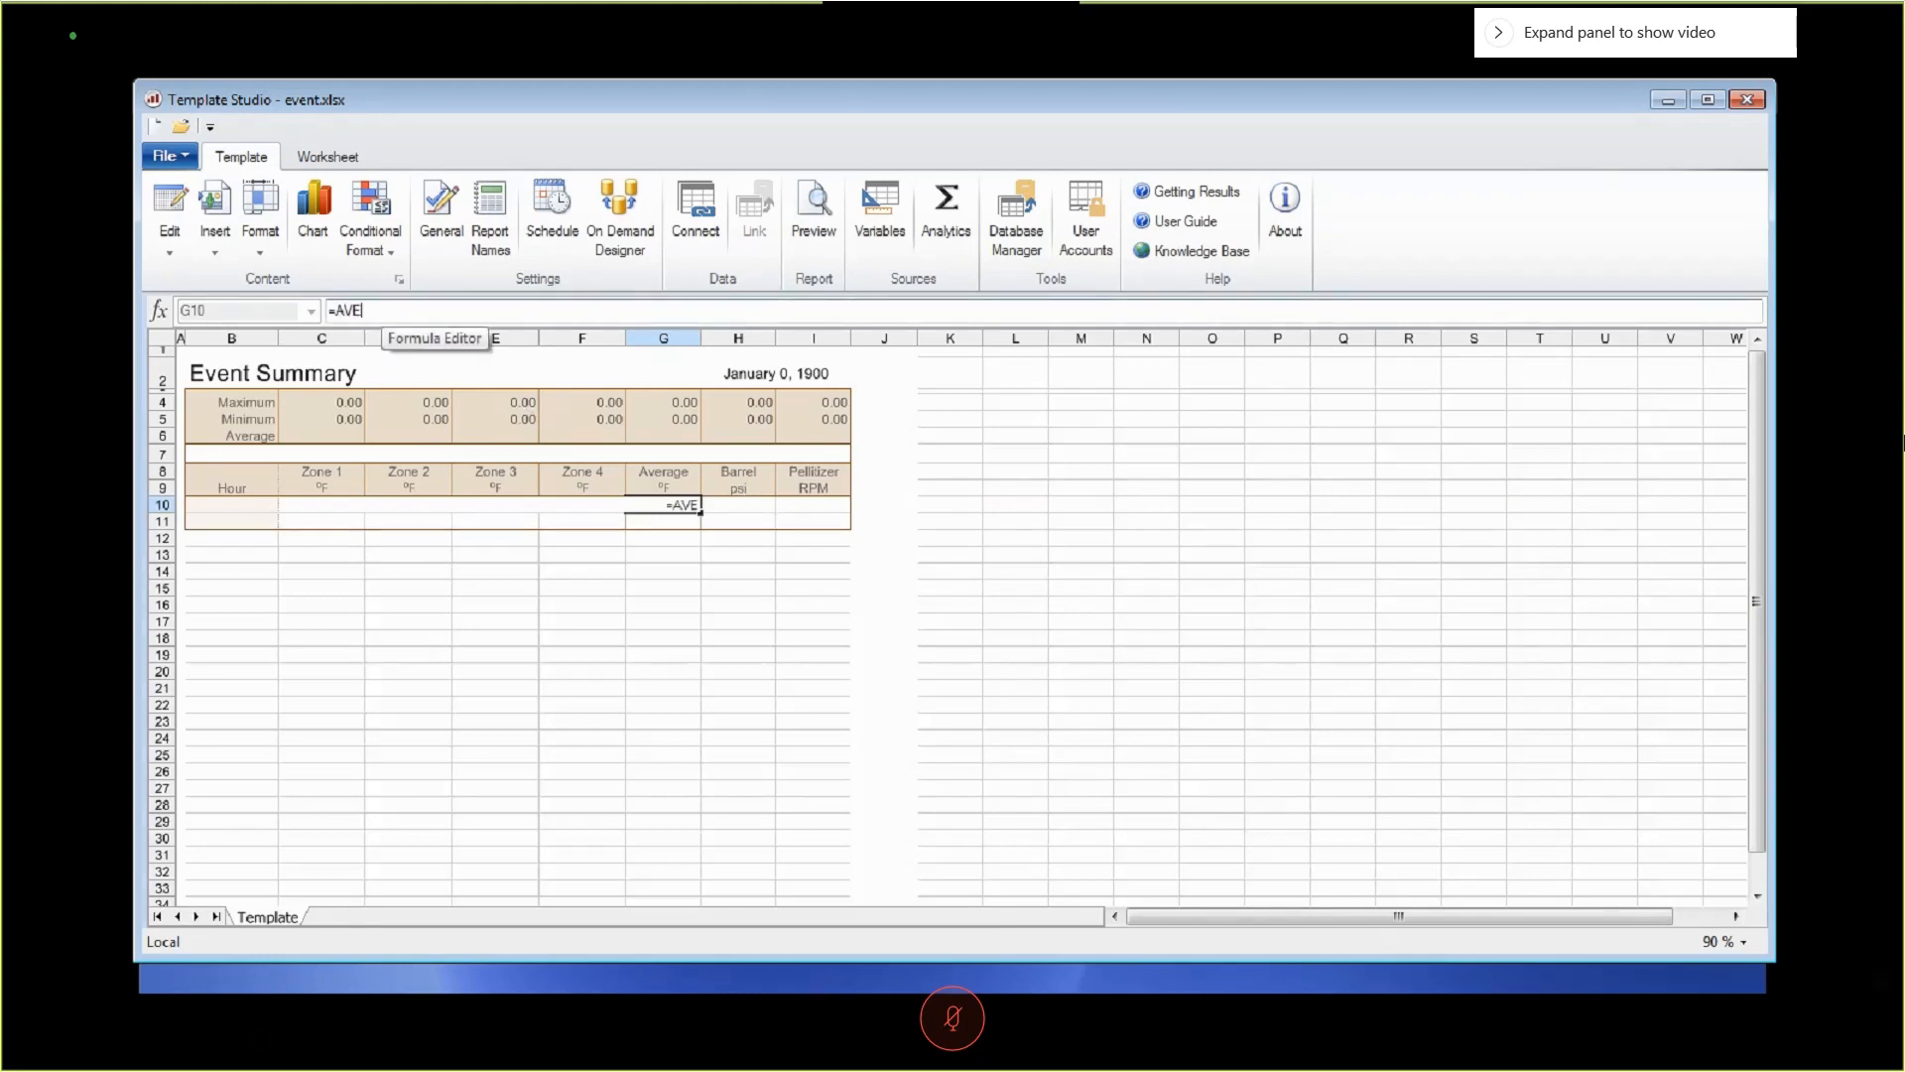
text(RAGE)
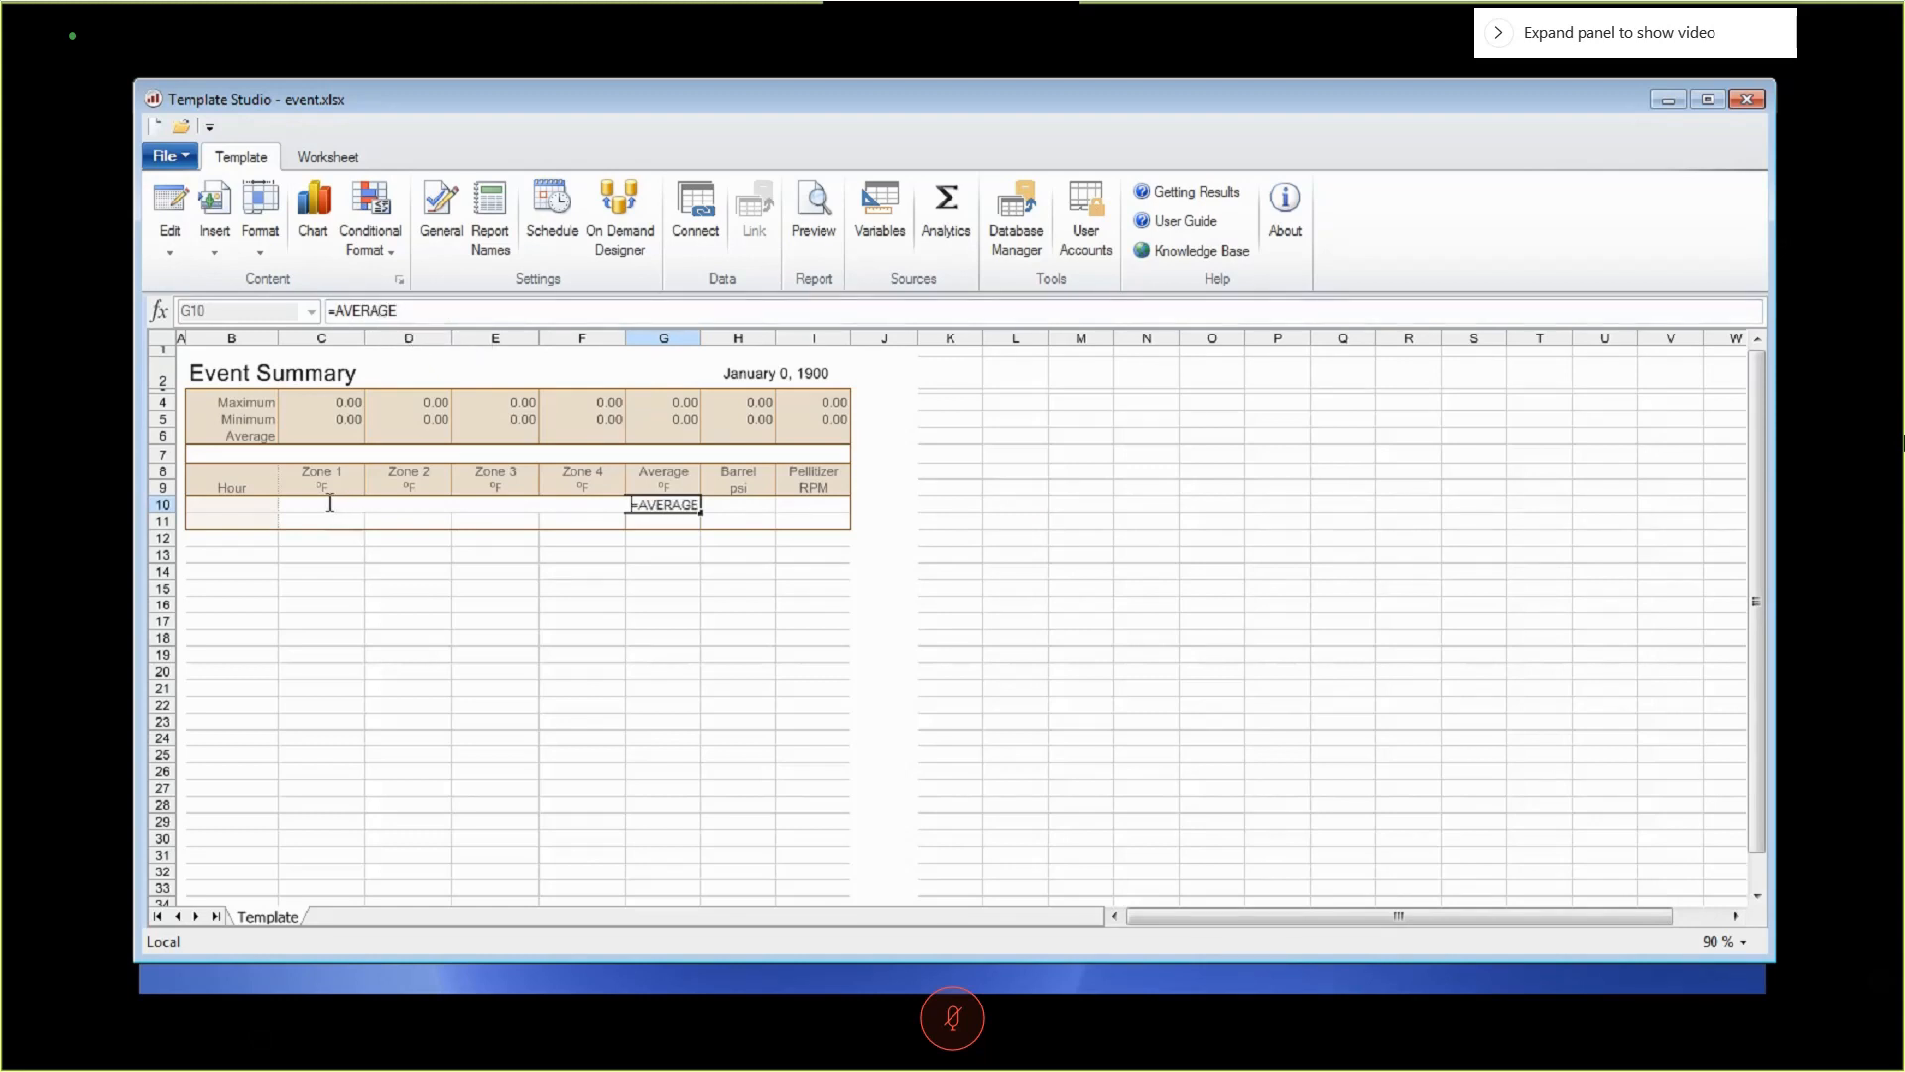
click(381, 539)
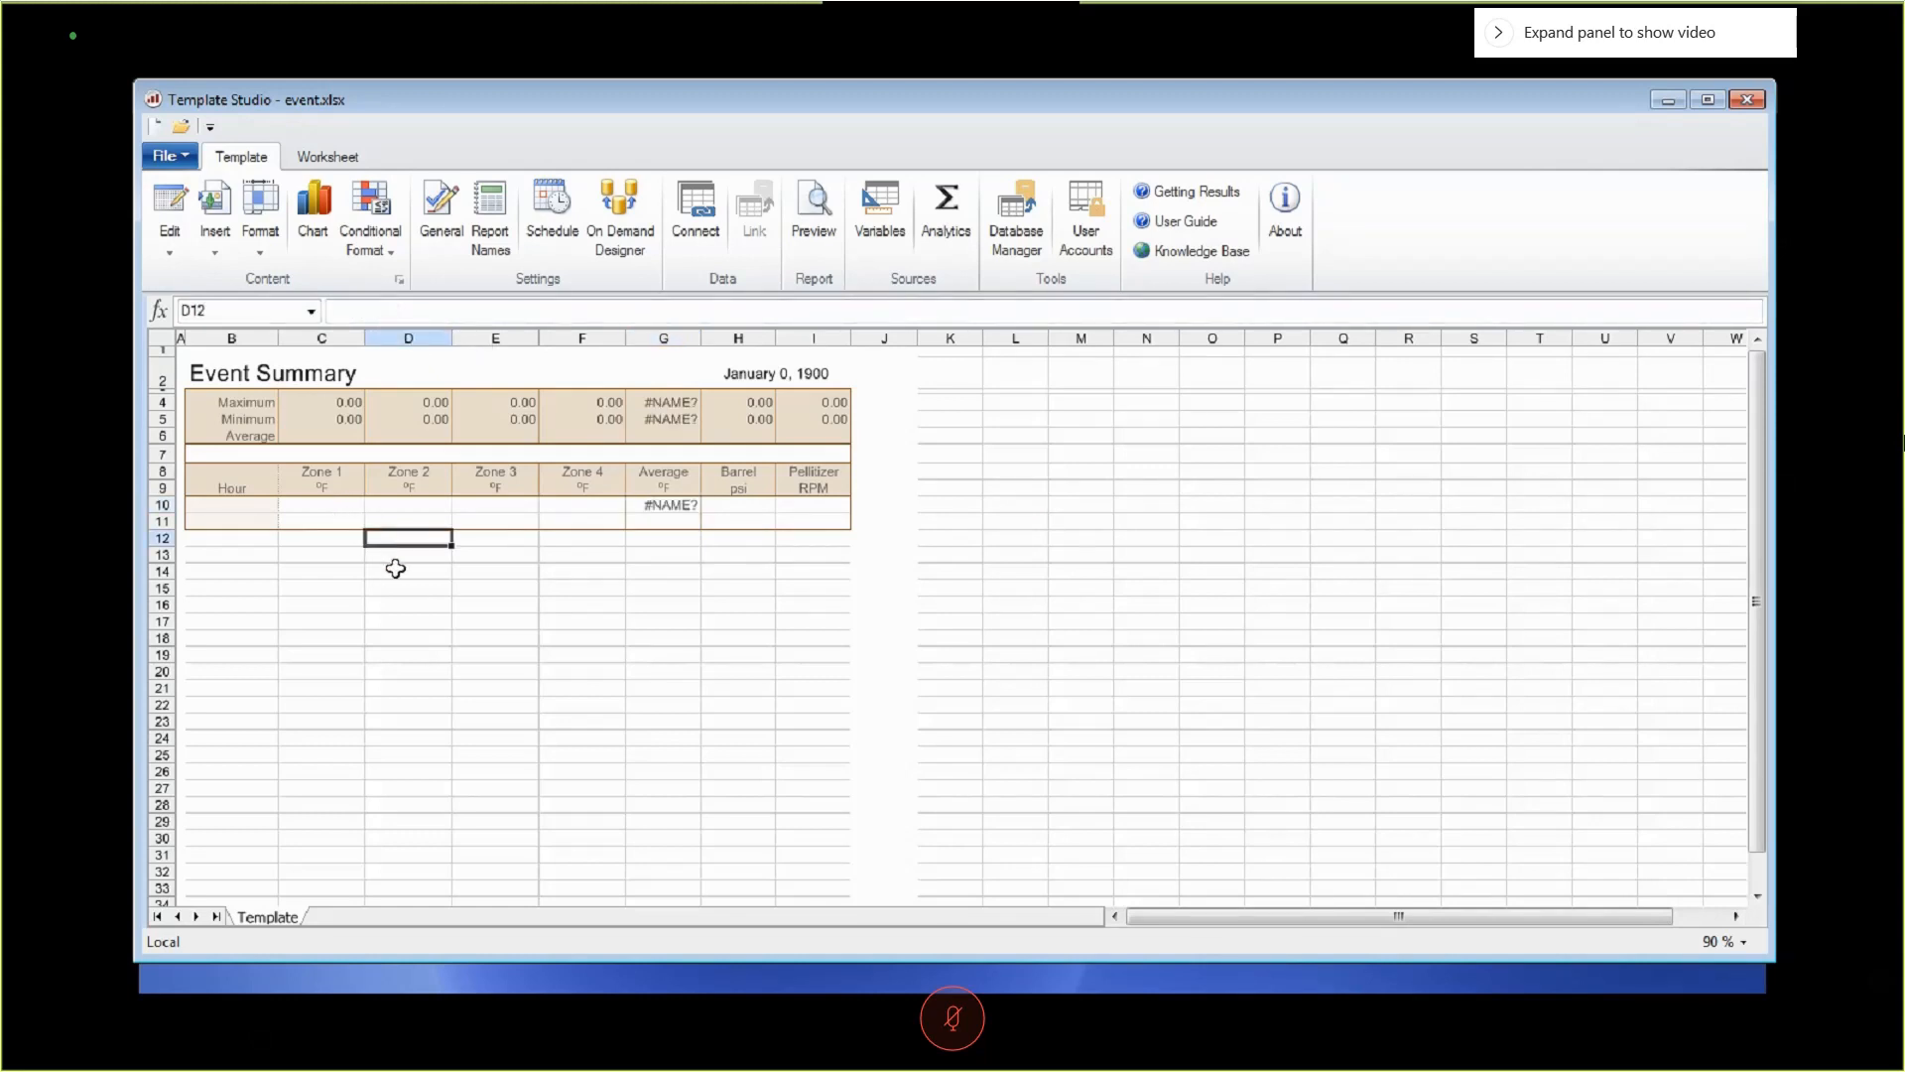
Complete the formula in G10 as =AVERAGE(C10:F10), covering Zone 1 through Zone 4.
click(342, 505)
click(635, 498)
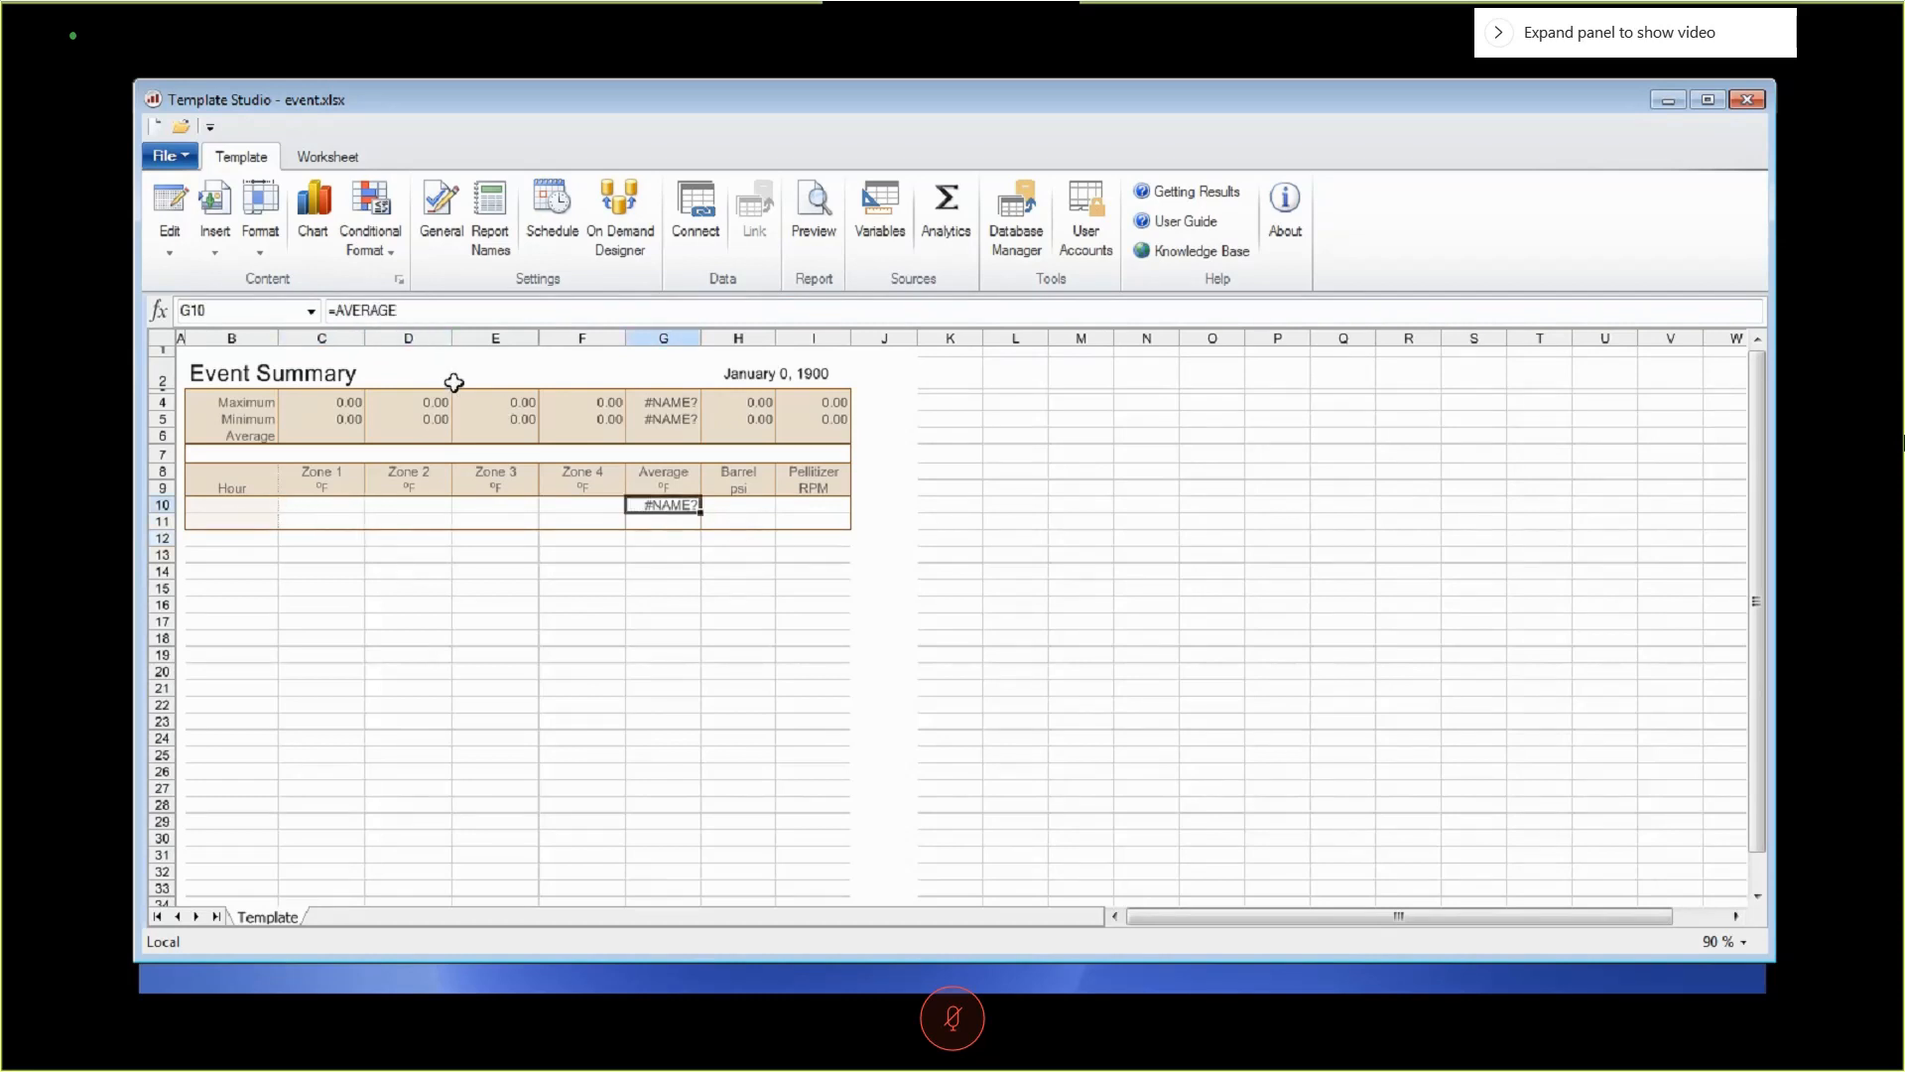
click(411, 312)
text(()
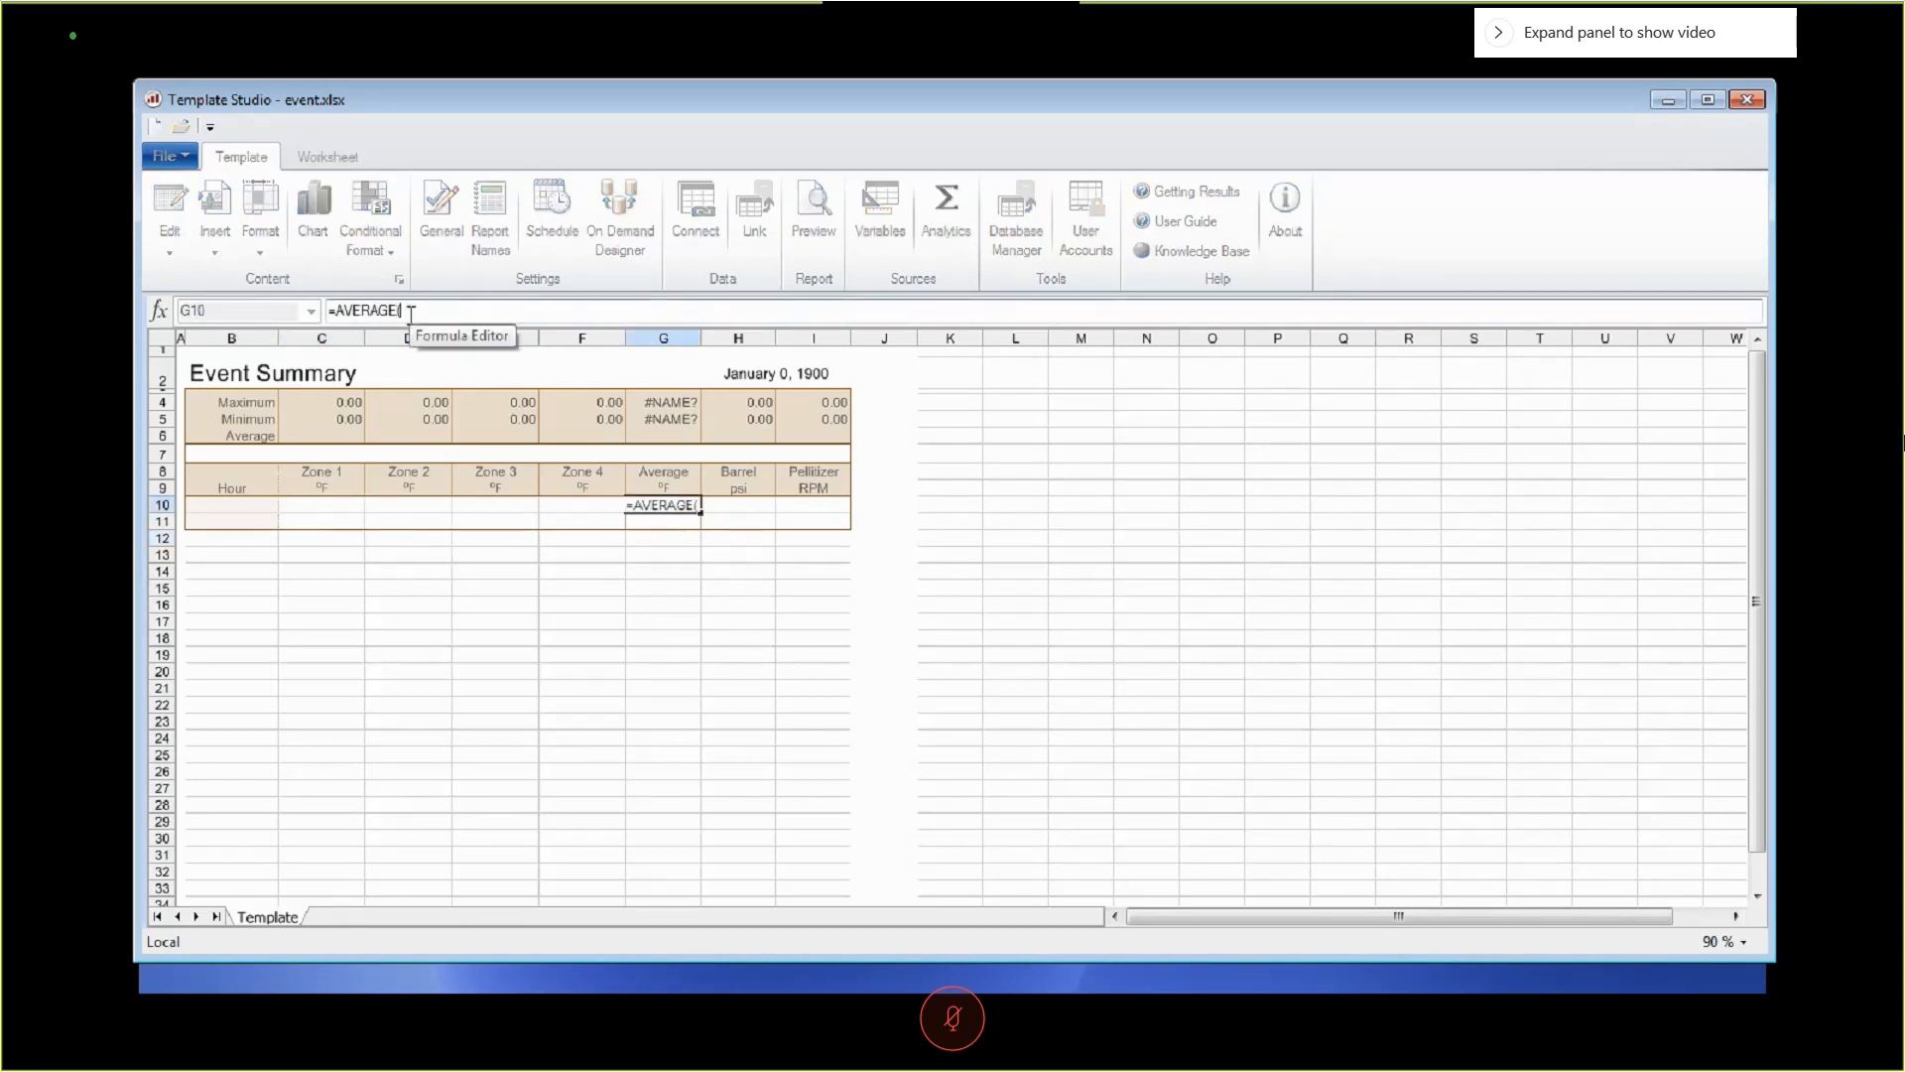
click(342, 506)
drag(341, 506, 559, 506)
text())
key(Return)
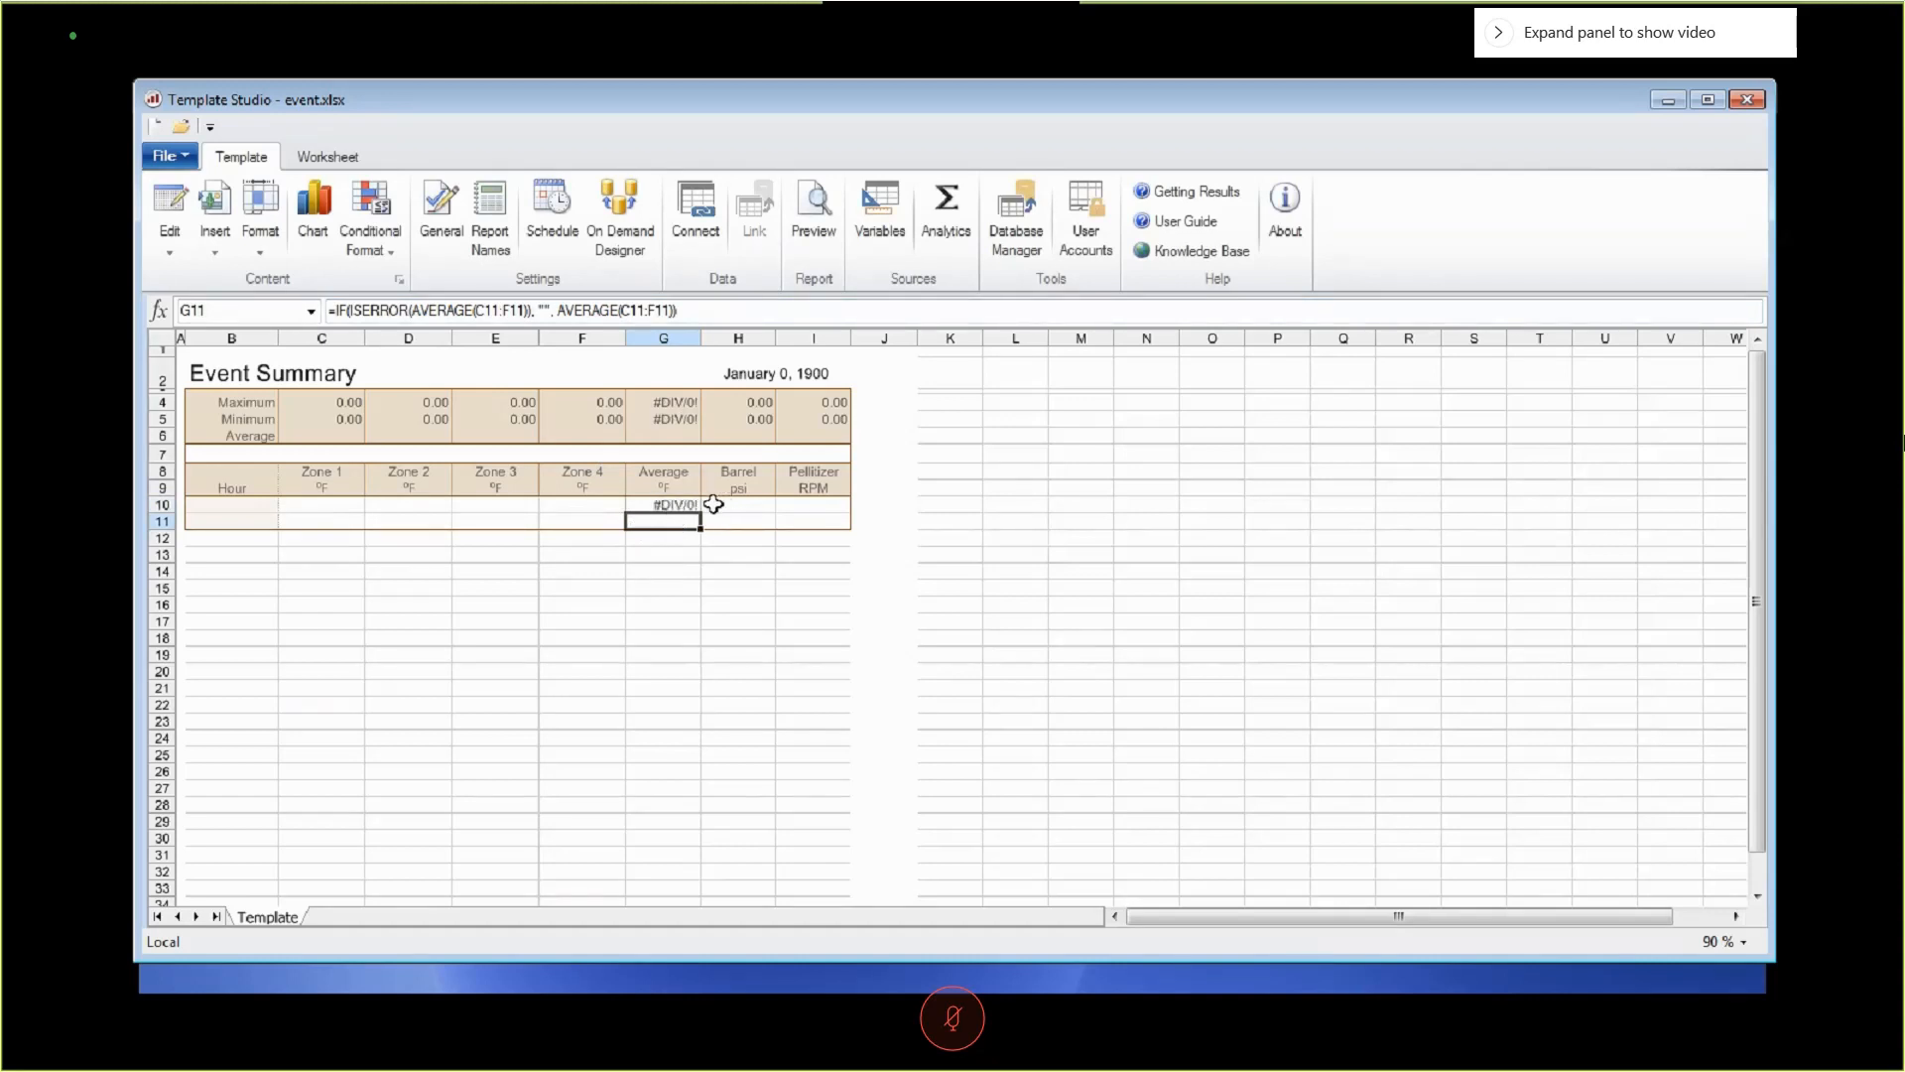
Compare the formulas of the Average column cells G10 and G11.
click(670, 507)
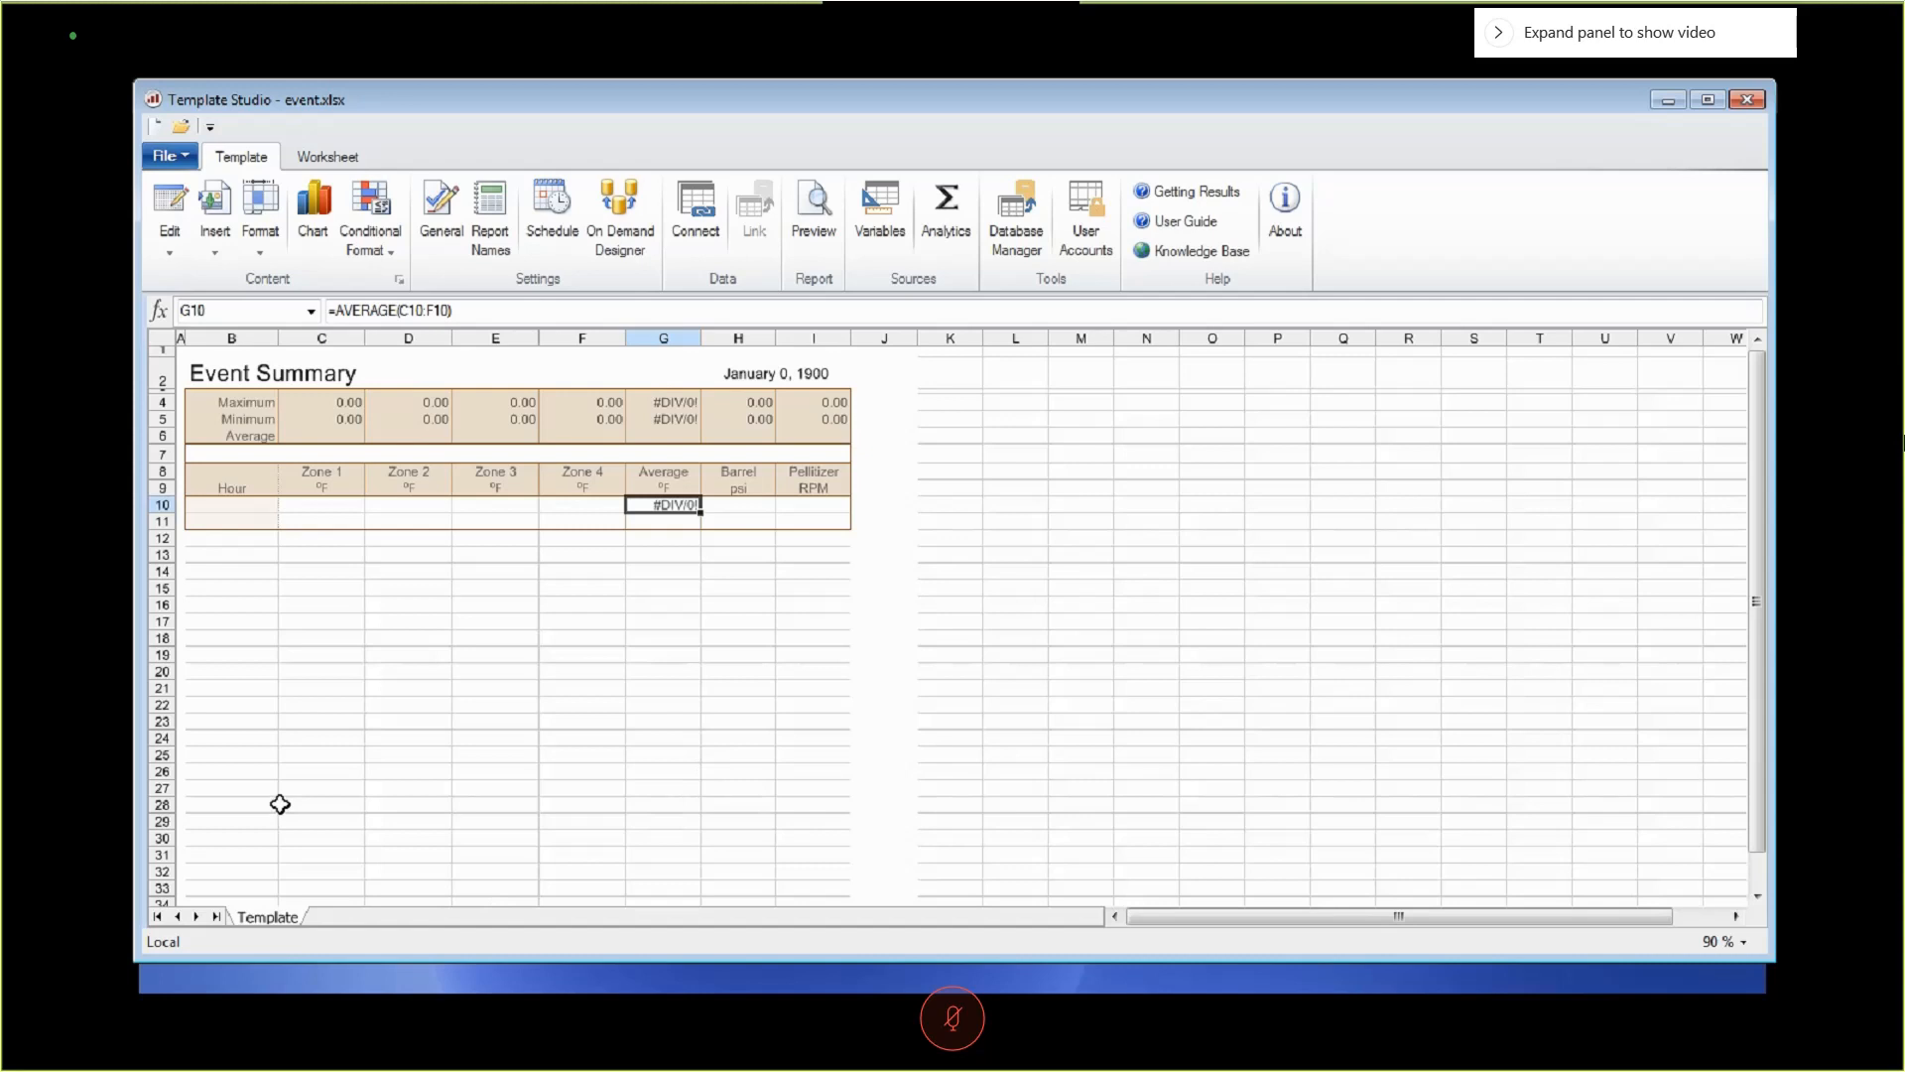
click(661, 522)
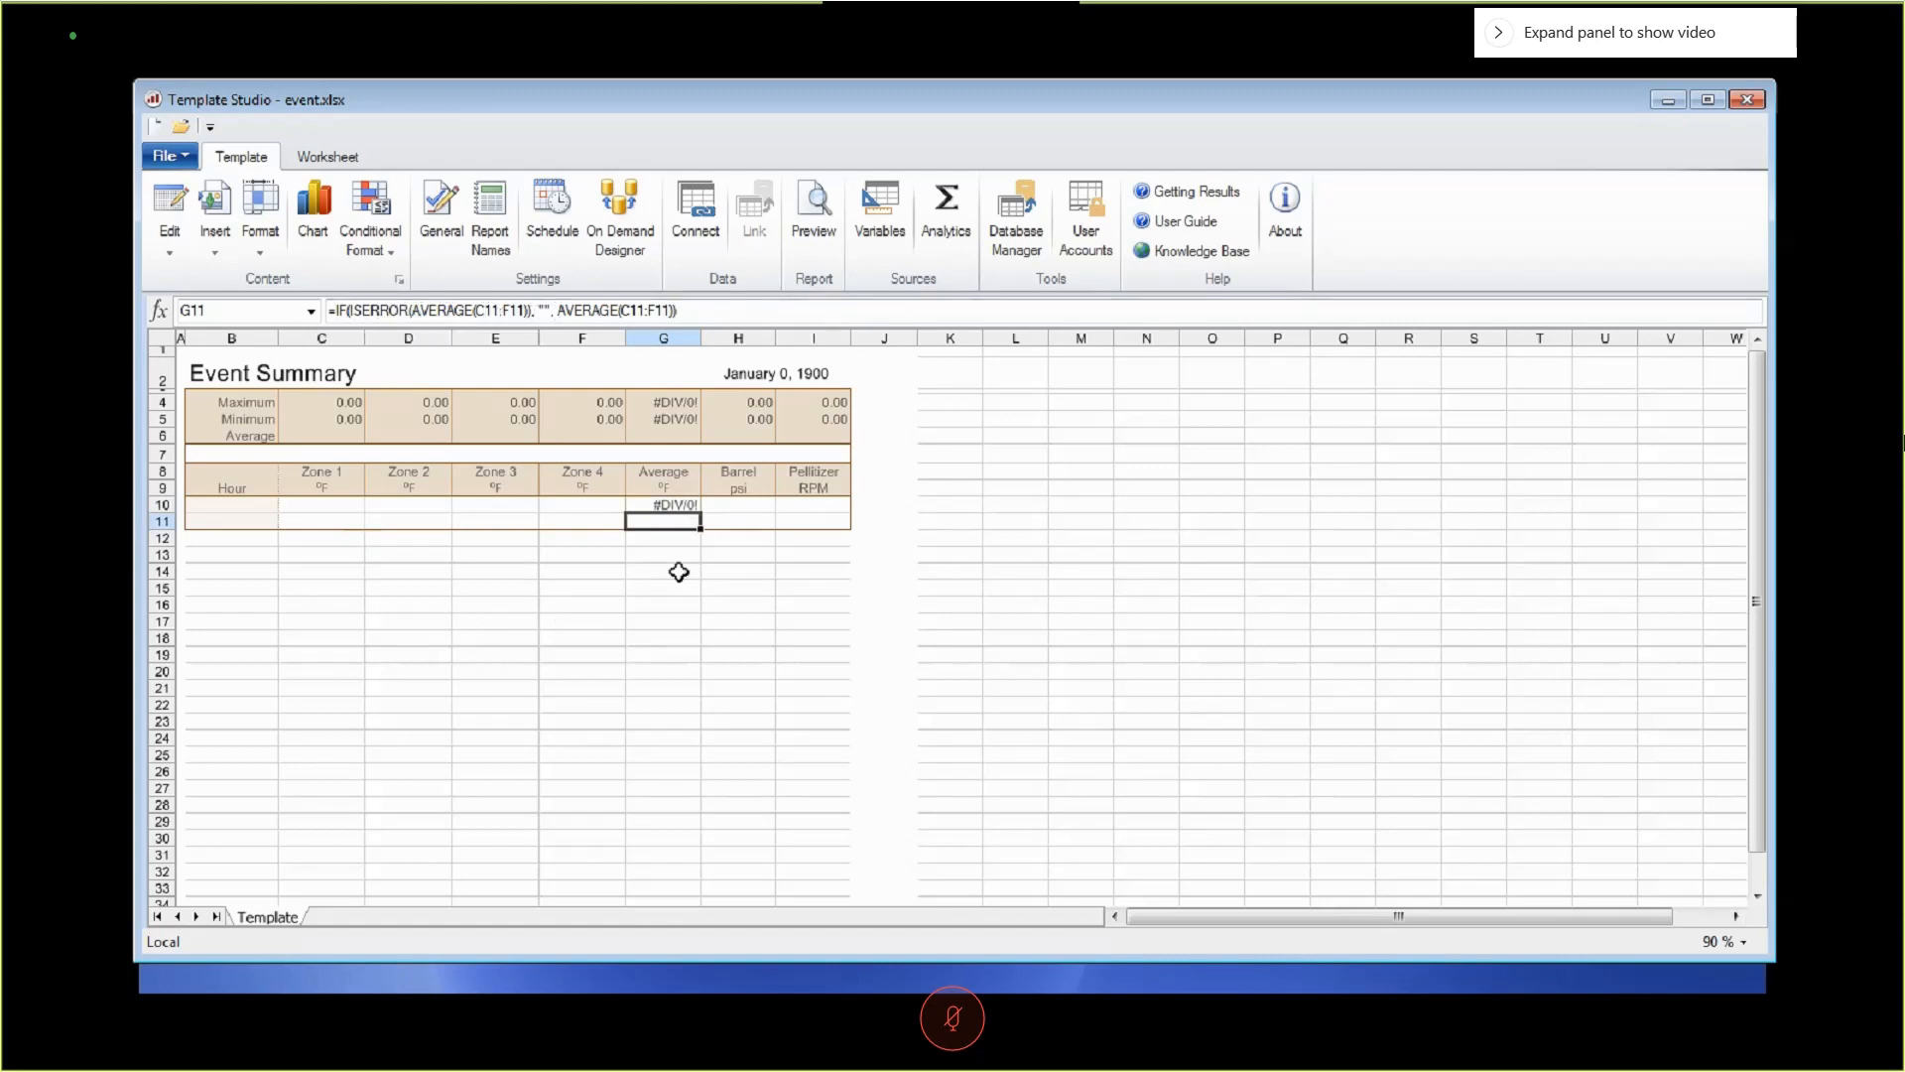
click(389, 632)
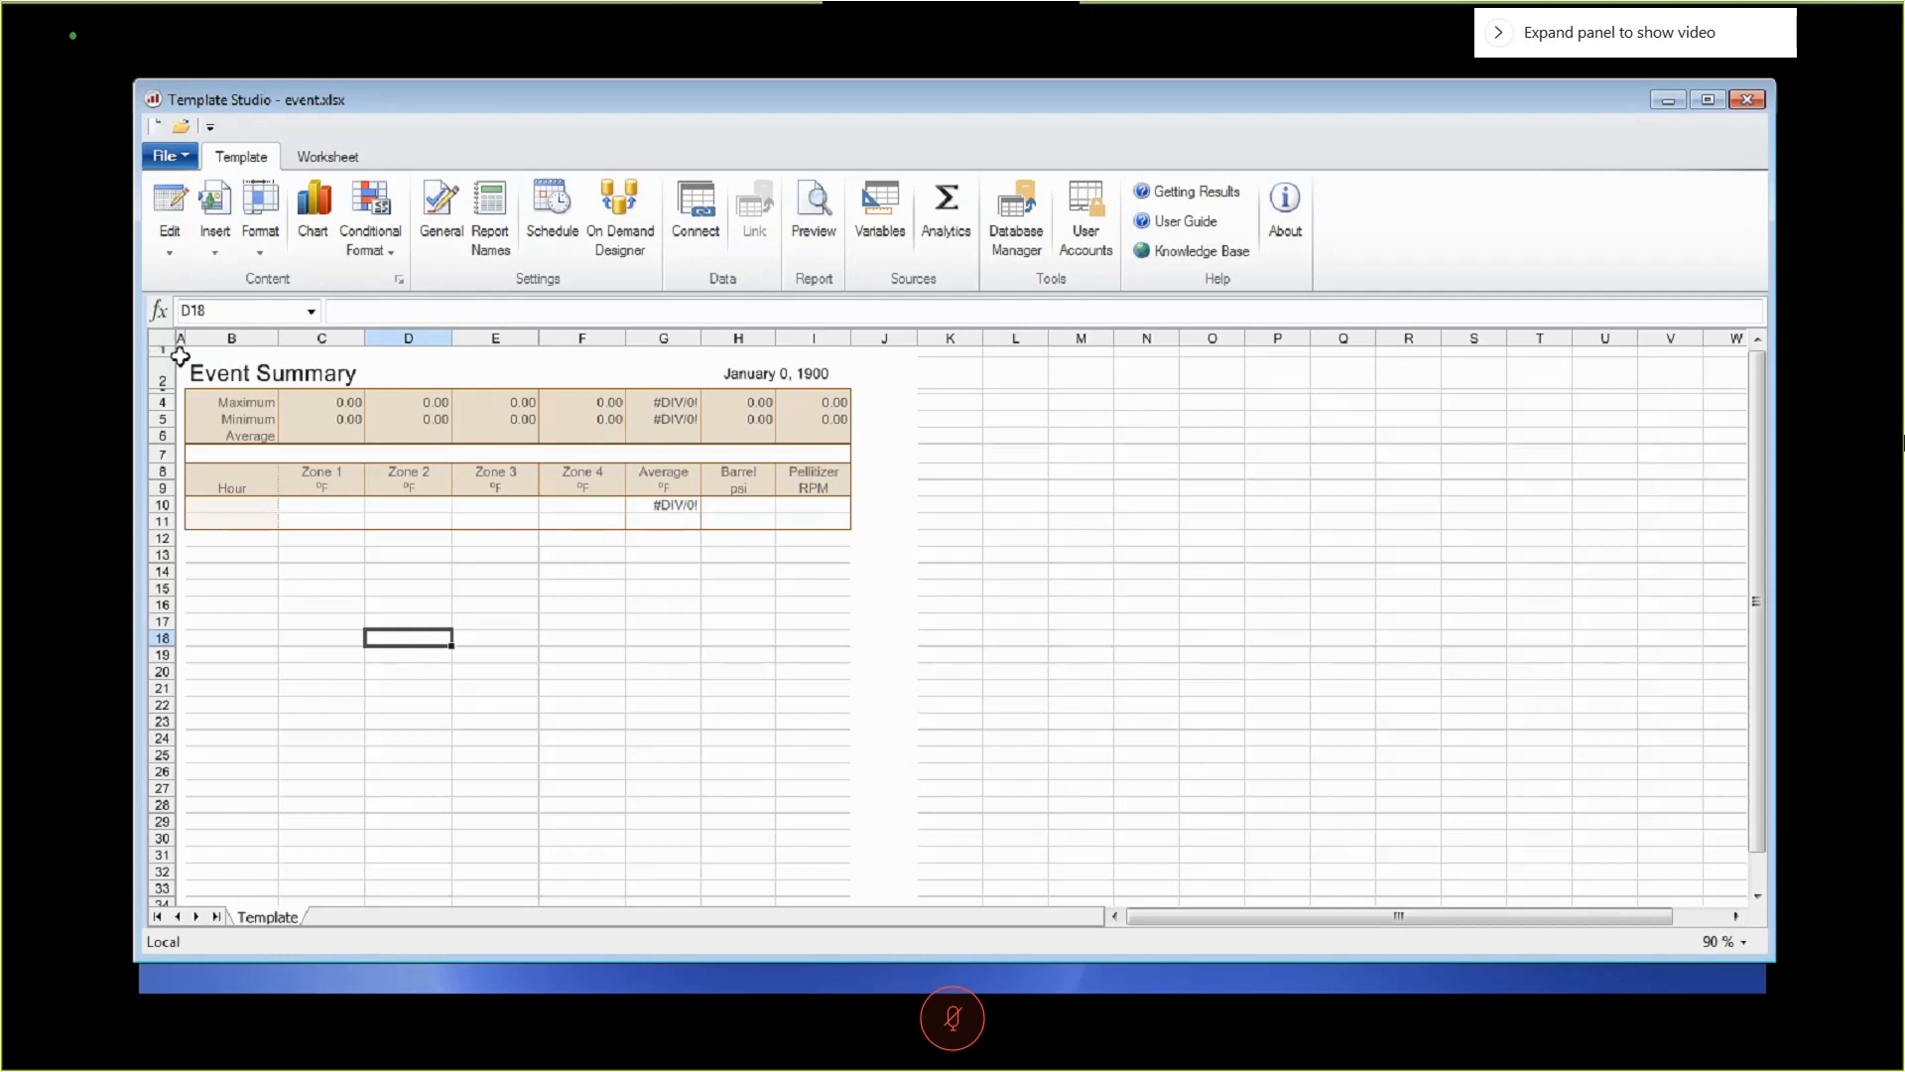
Preview the event template as an on-demand report and inspect its Hour cell B10 and Average cell G10.
click(816, 218)
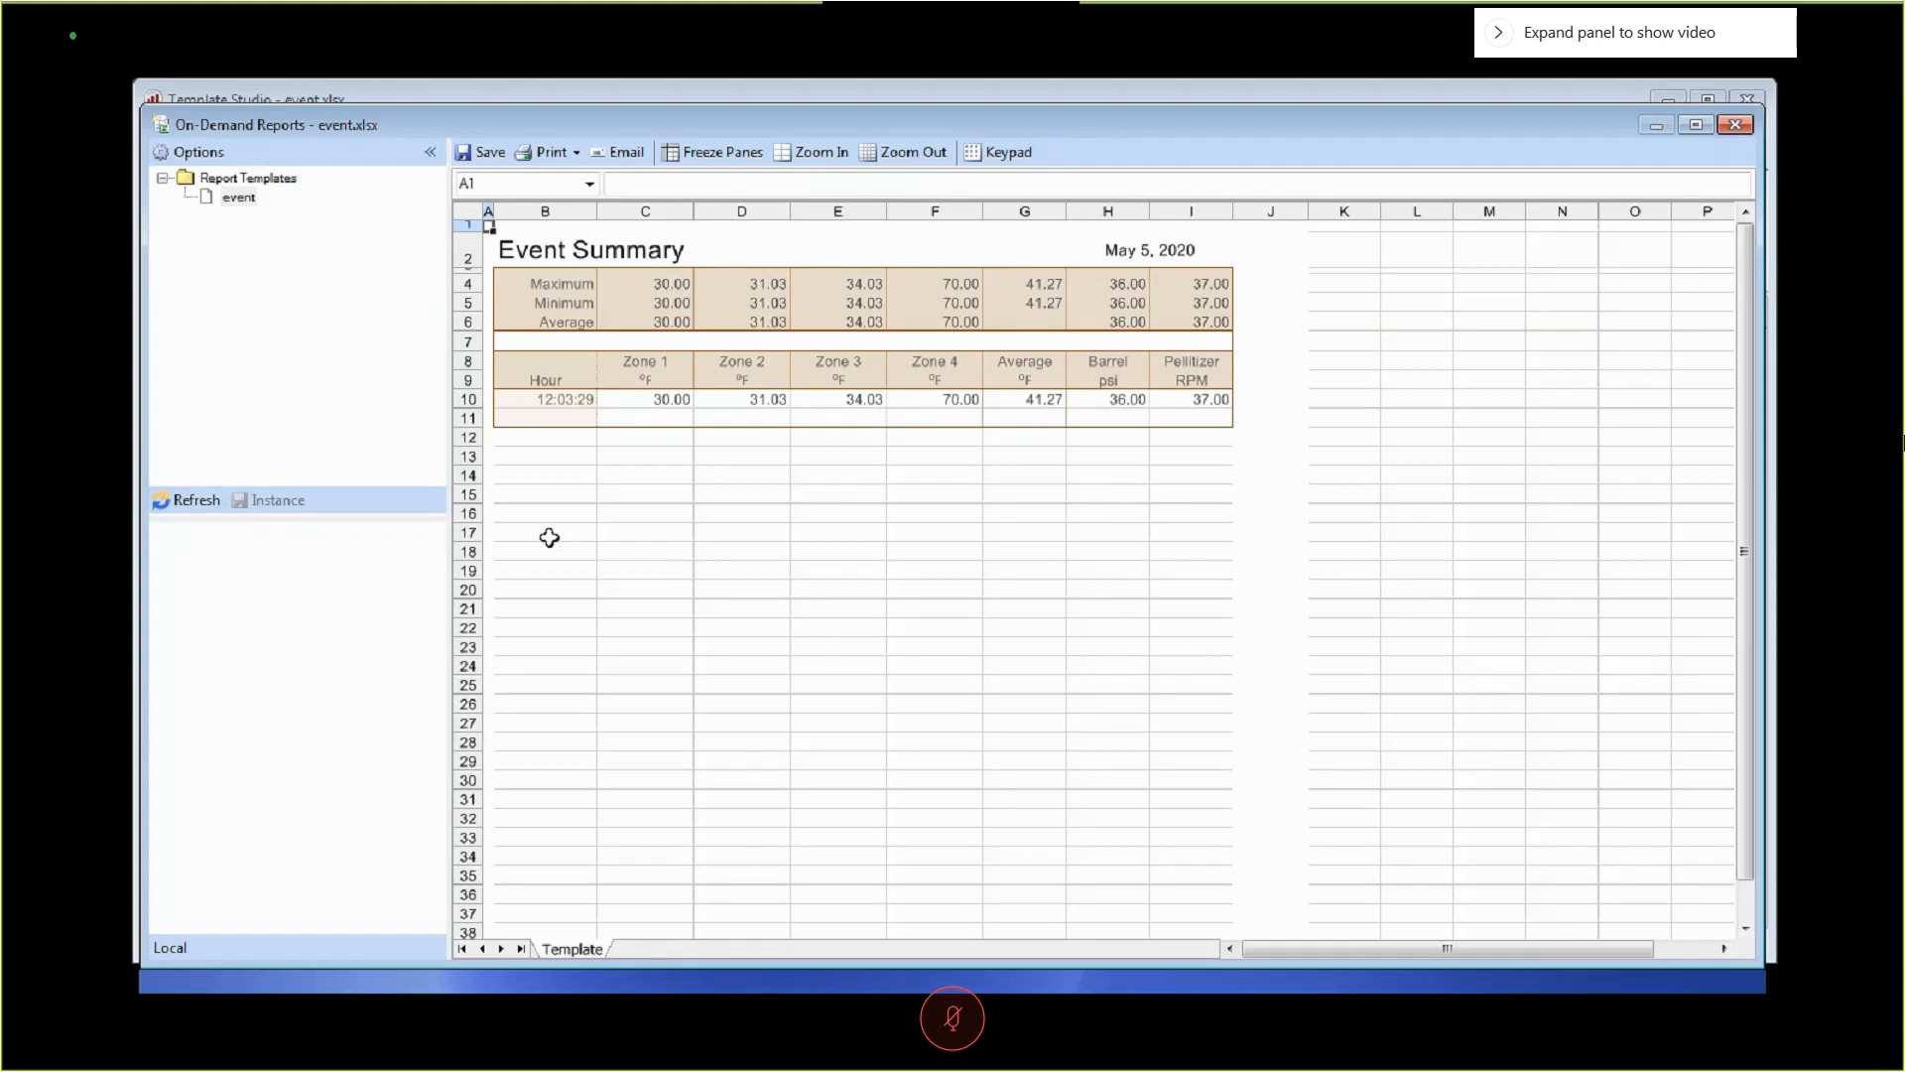
click(549, 398)
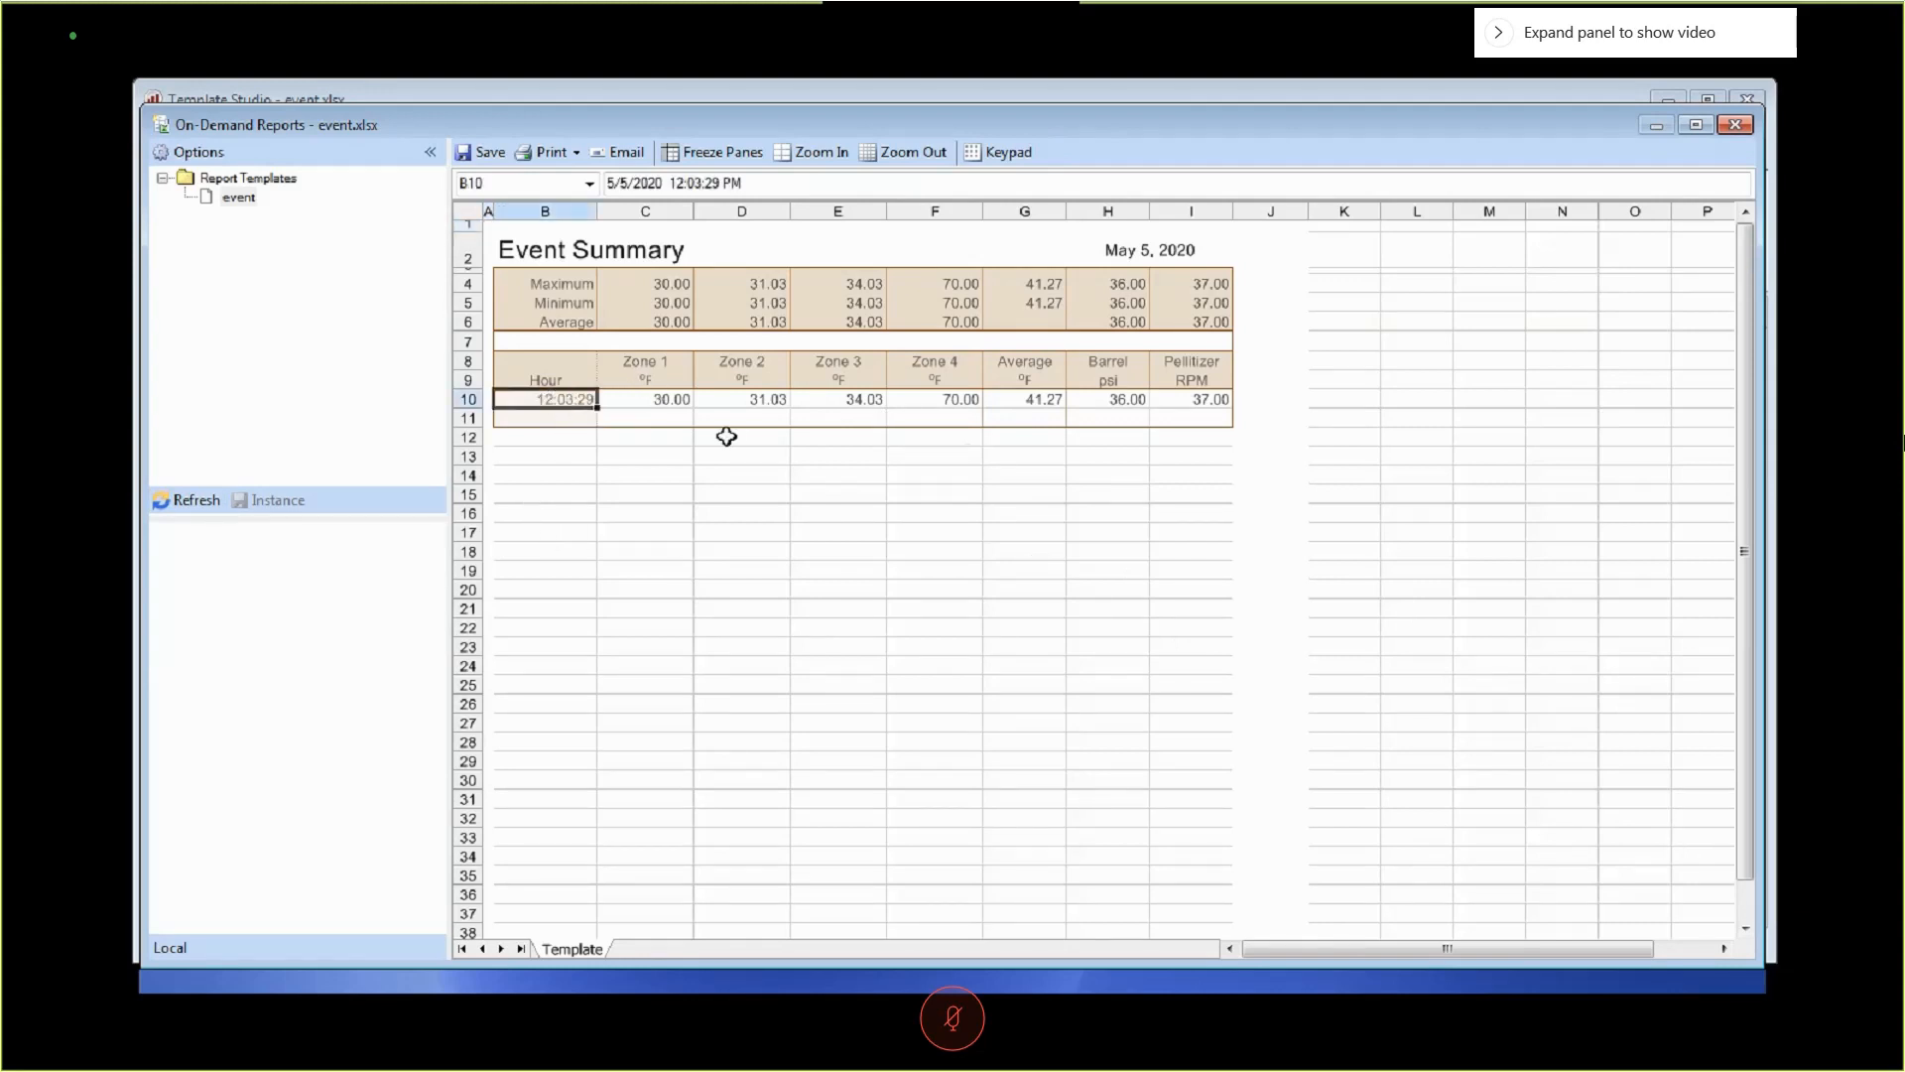
click(1043, 397)
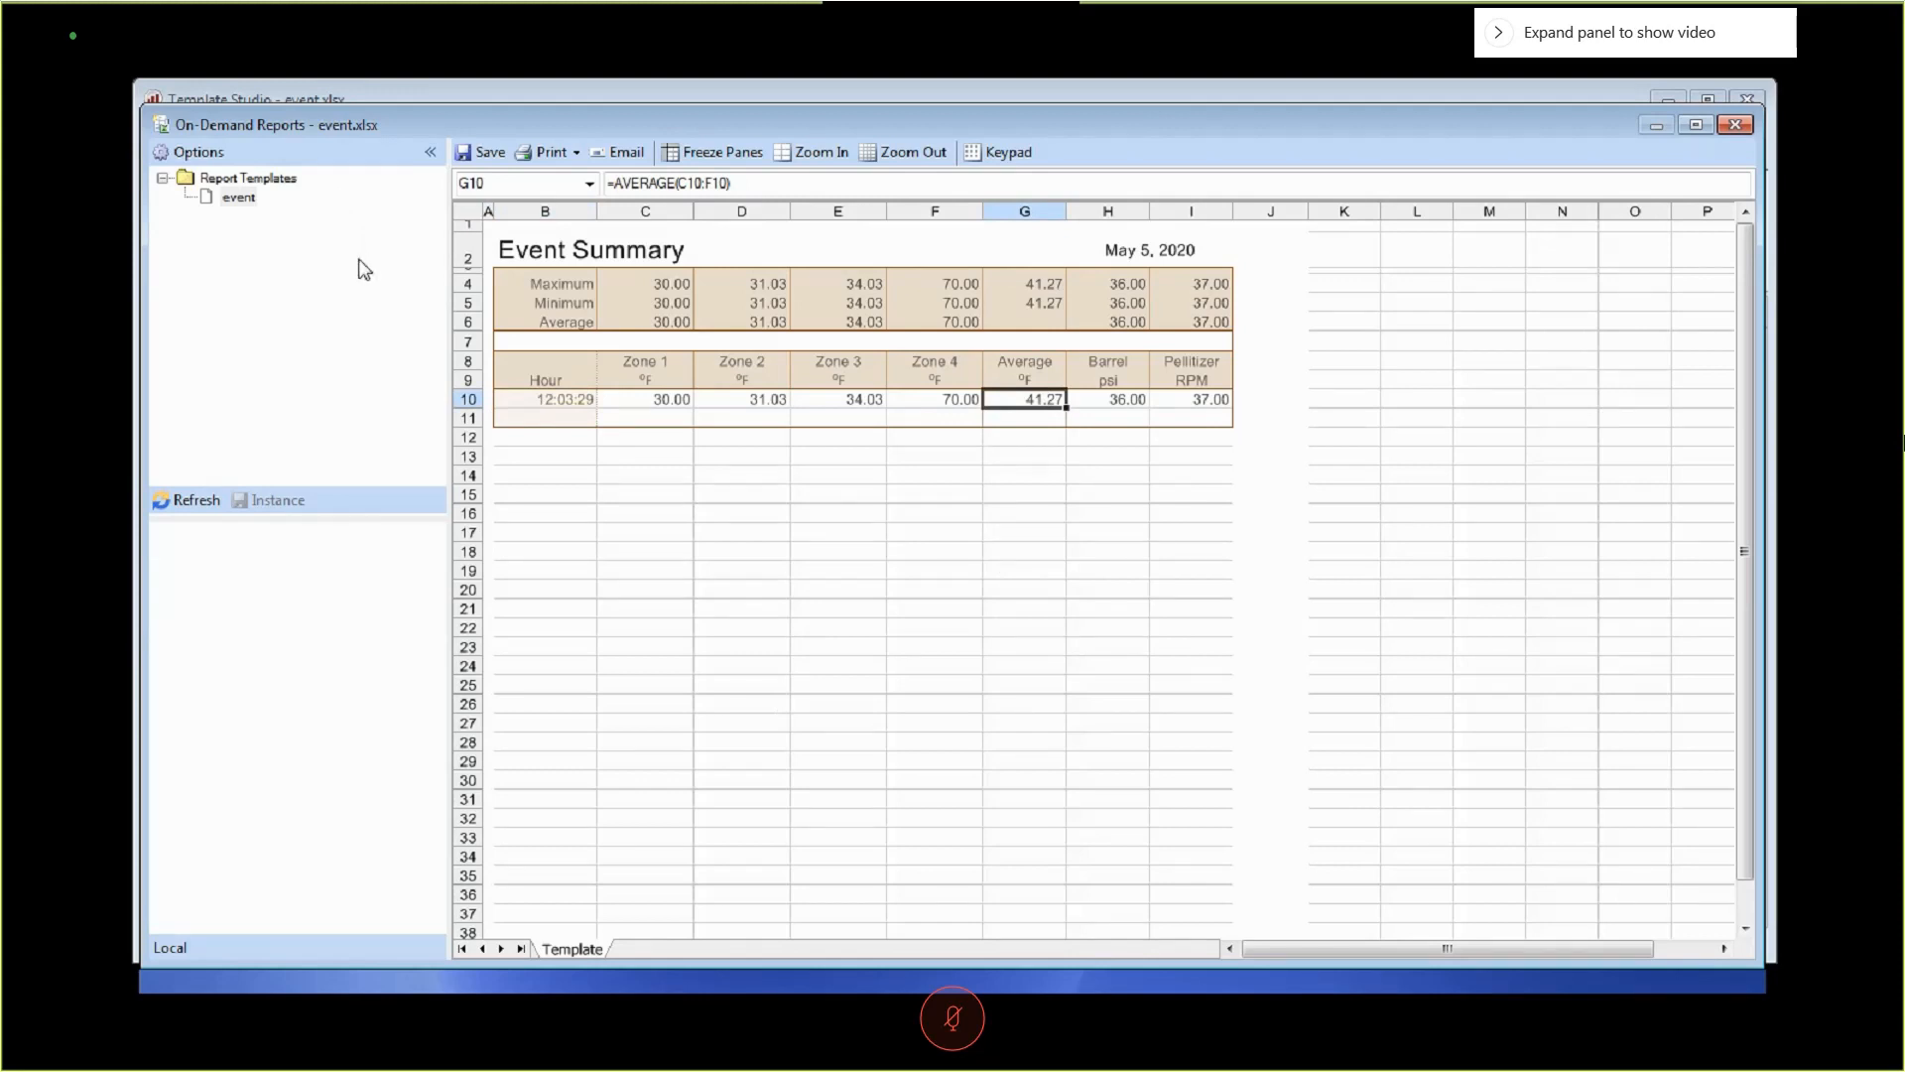
Refresh the report once and adjust the on-demand content options so that each refresh adds a row.
click(191, 500)
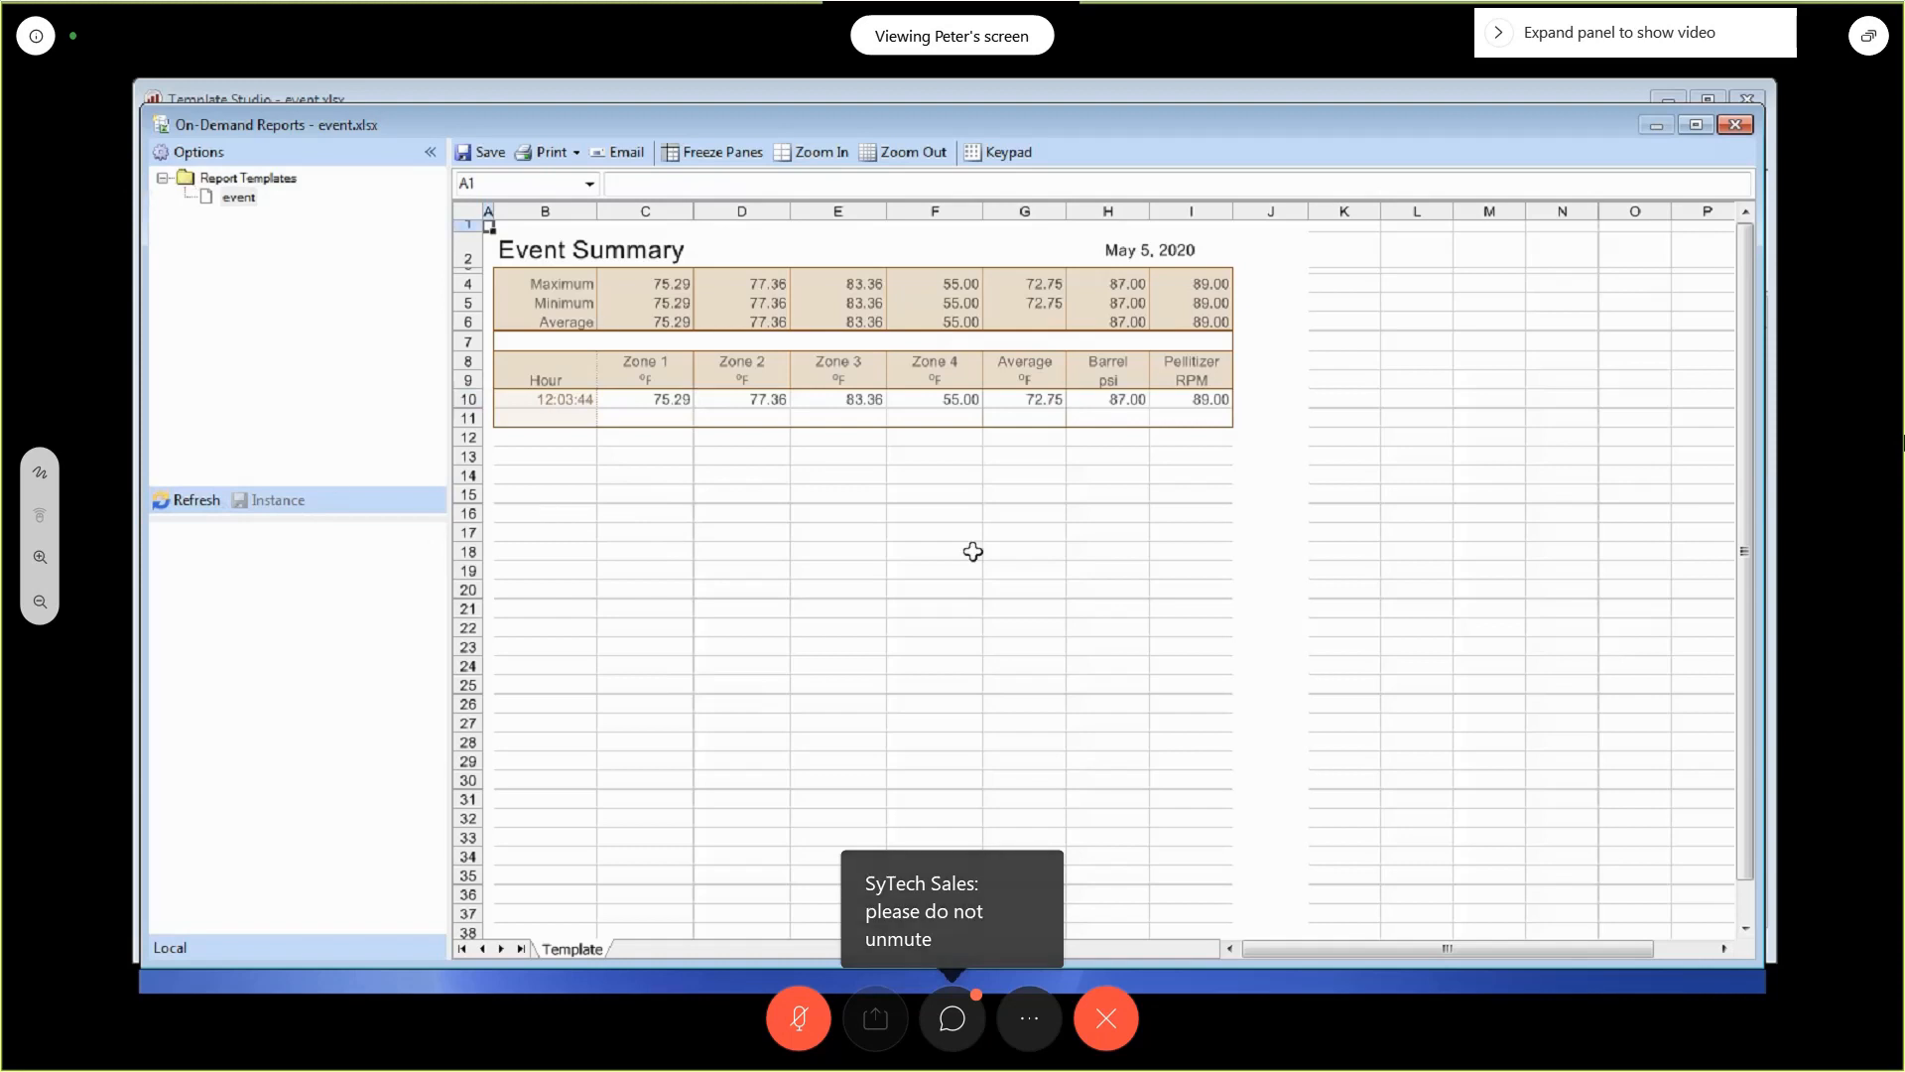
click(190, 152)
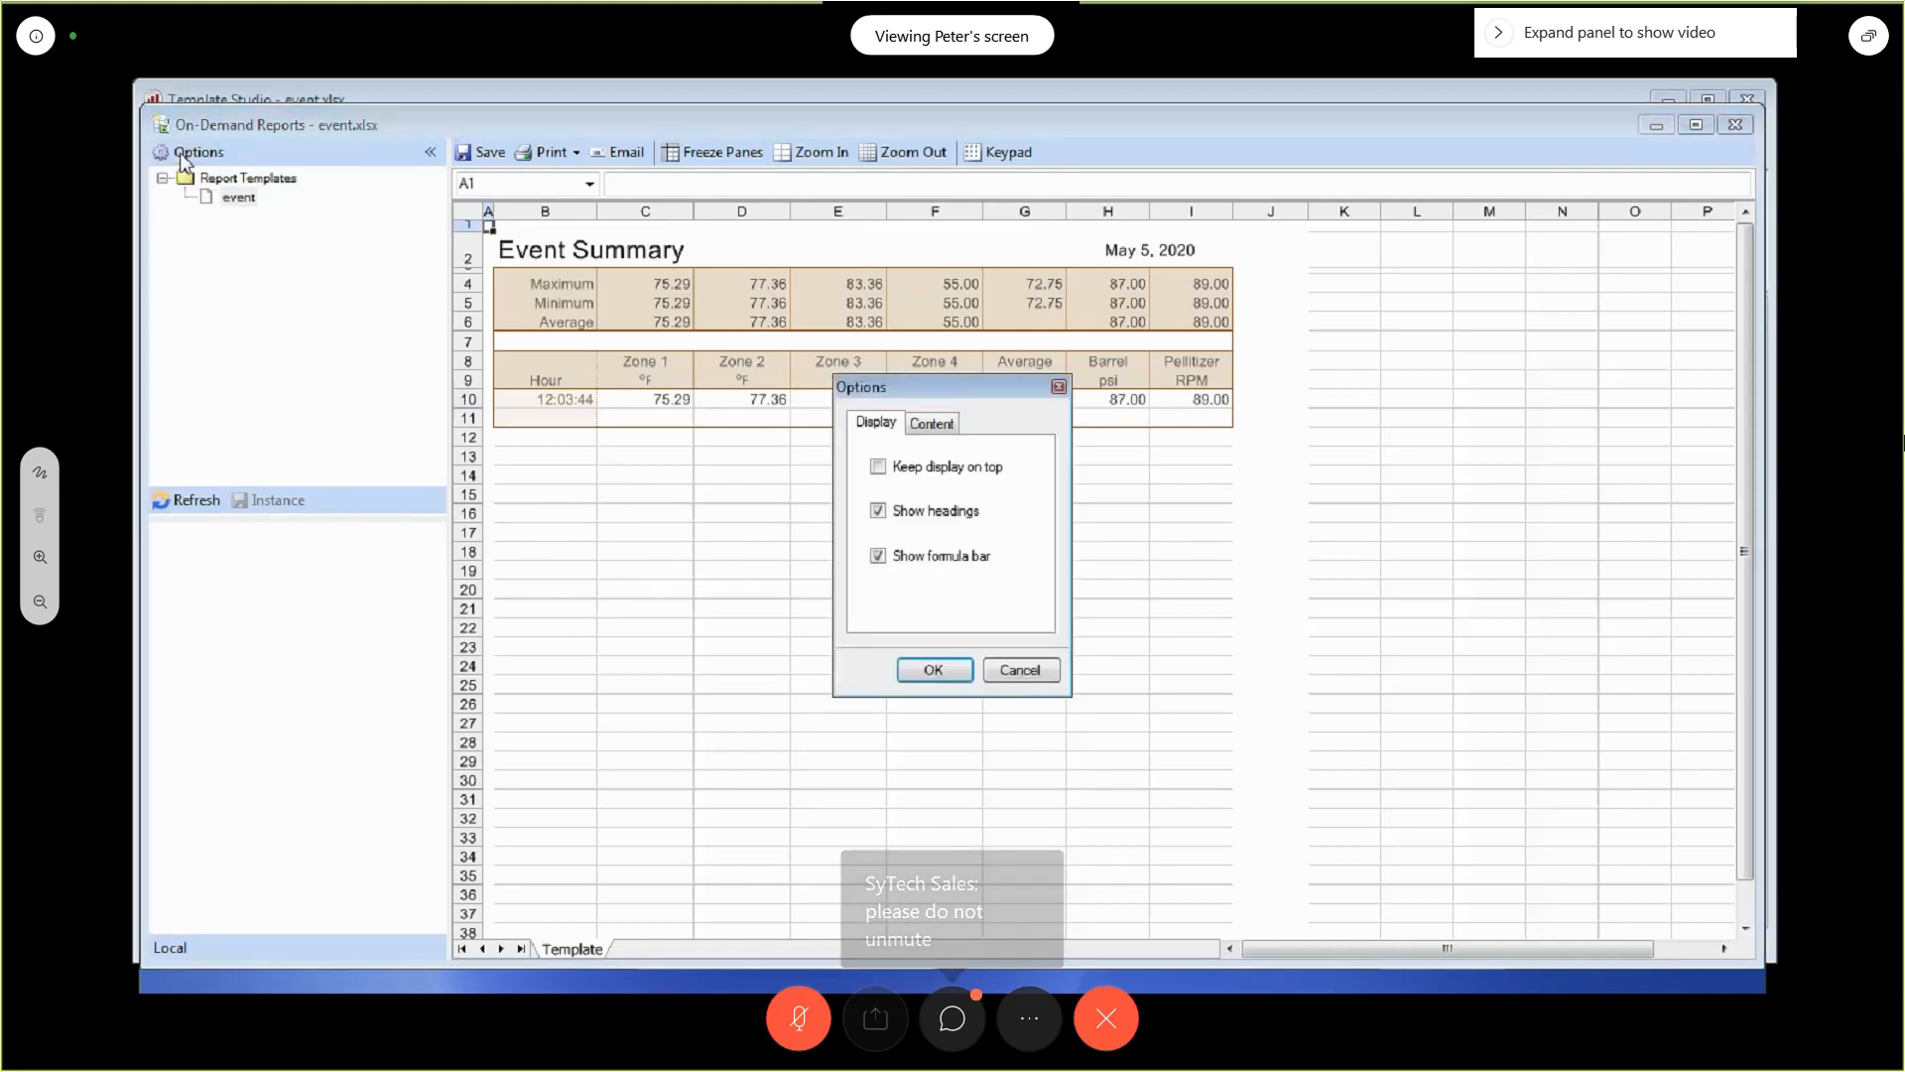
click(945, 429)
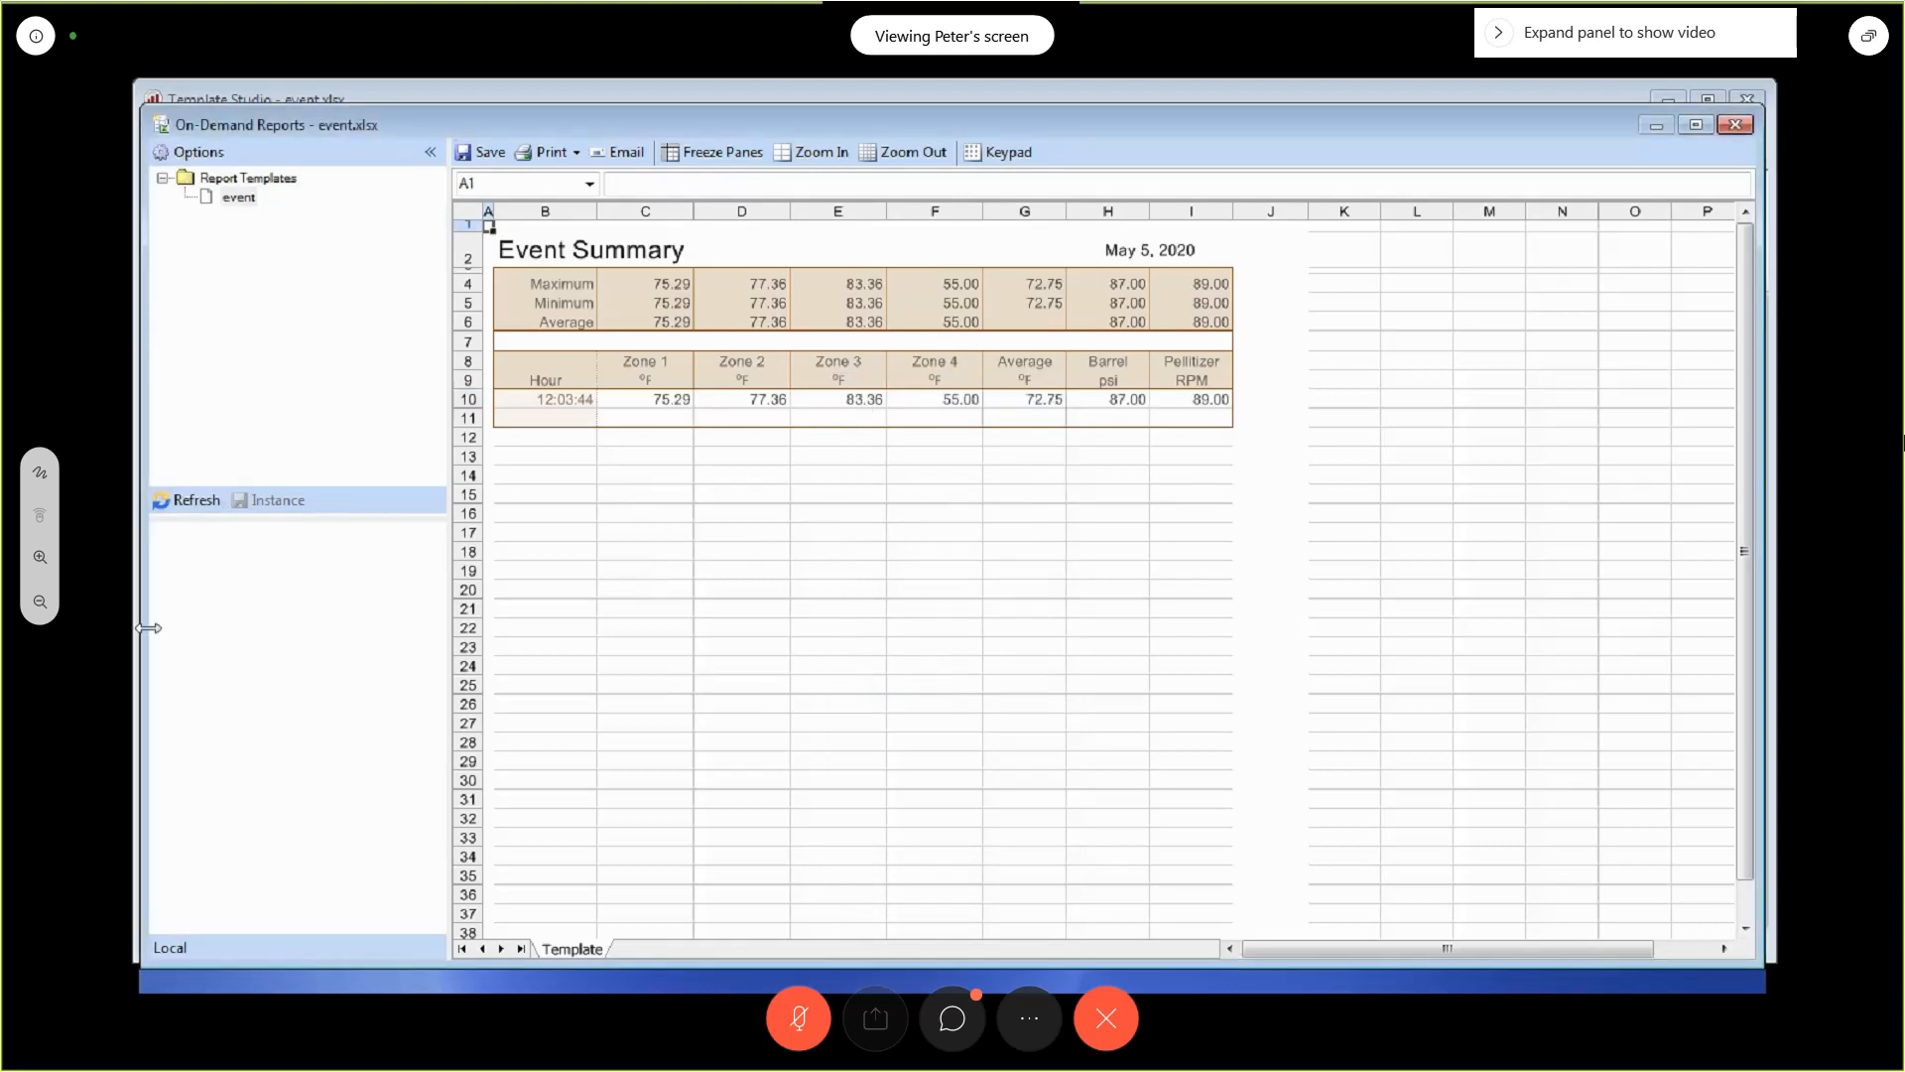
Refresh the event report repeatedly to append timestamped real-time rows down to row 32.
click(175, 504)
click(175, 504)
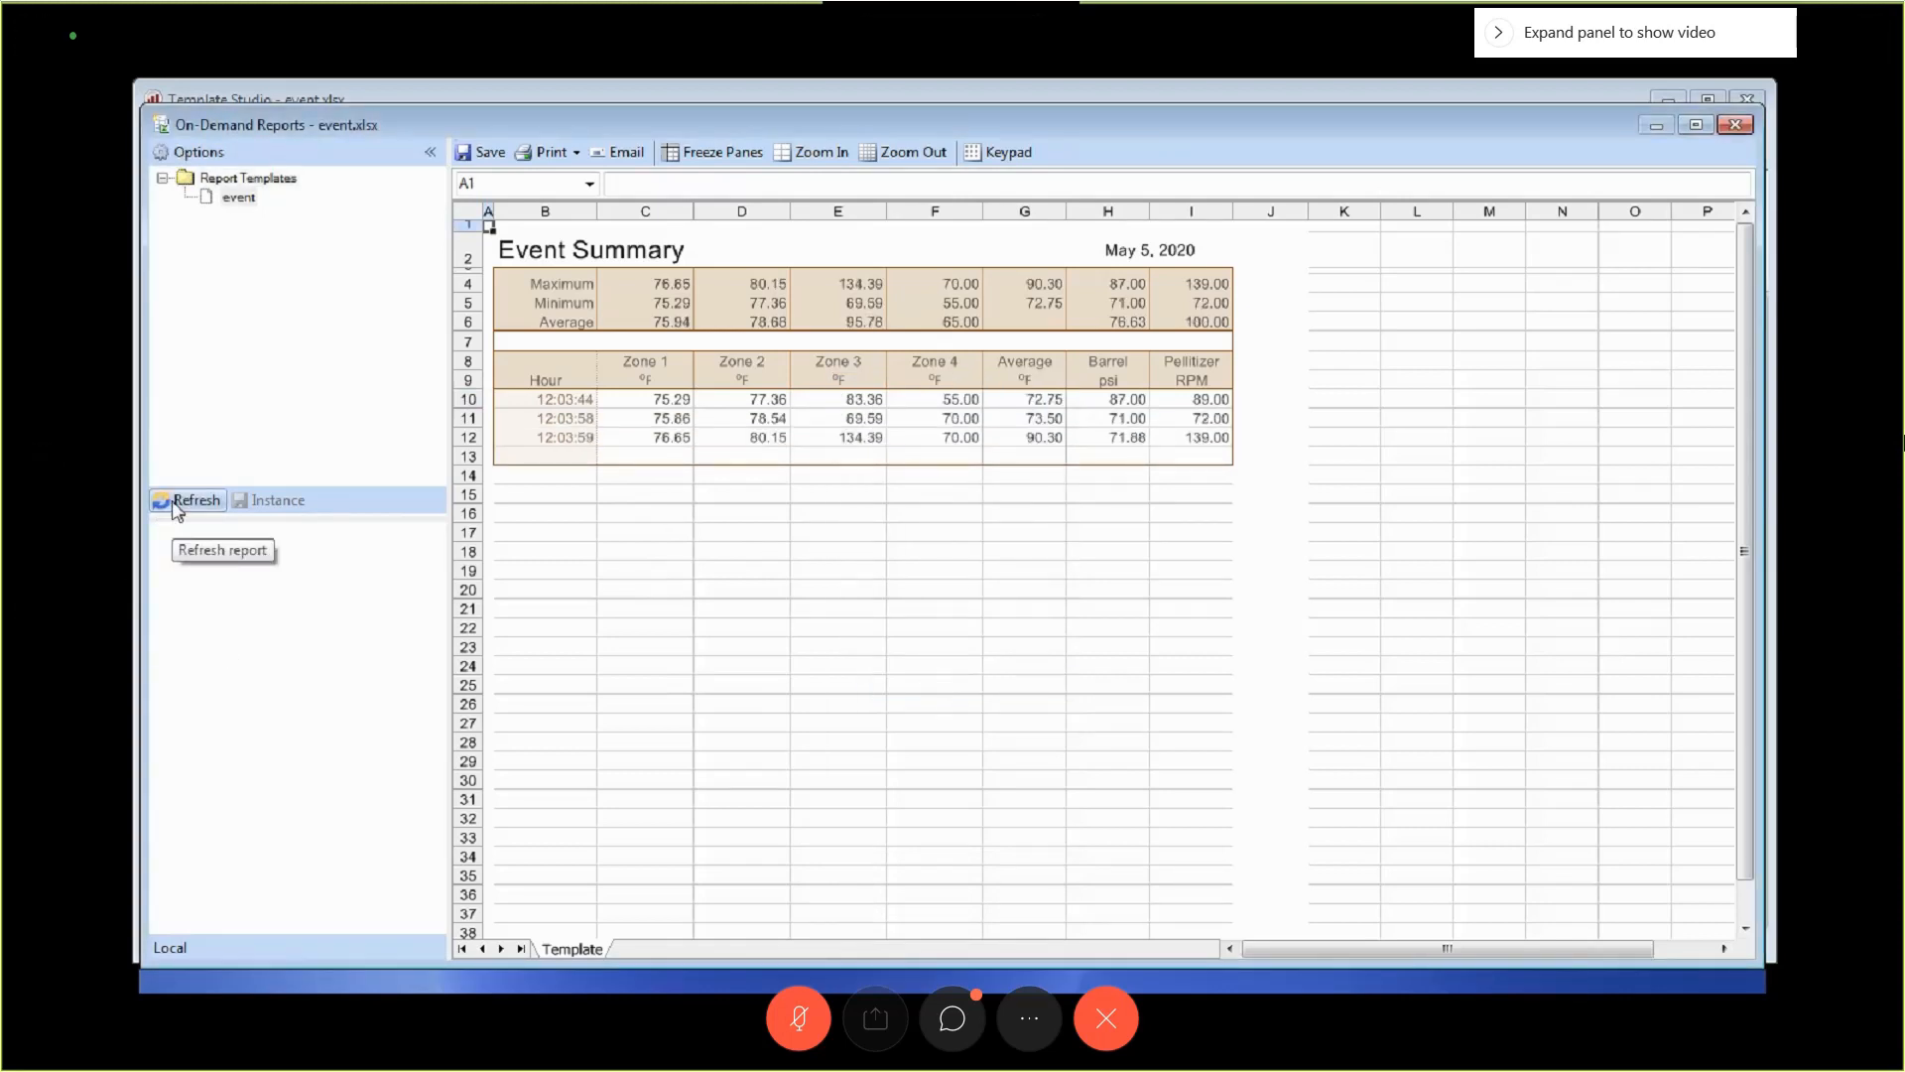
click(176, 504)
click(176, 504)
click(177, 504)
click(176, 504)
click(176, 504)
click(177, 504)
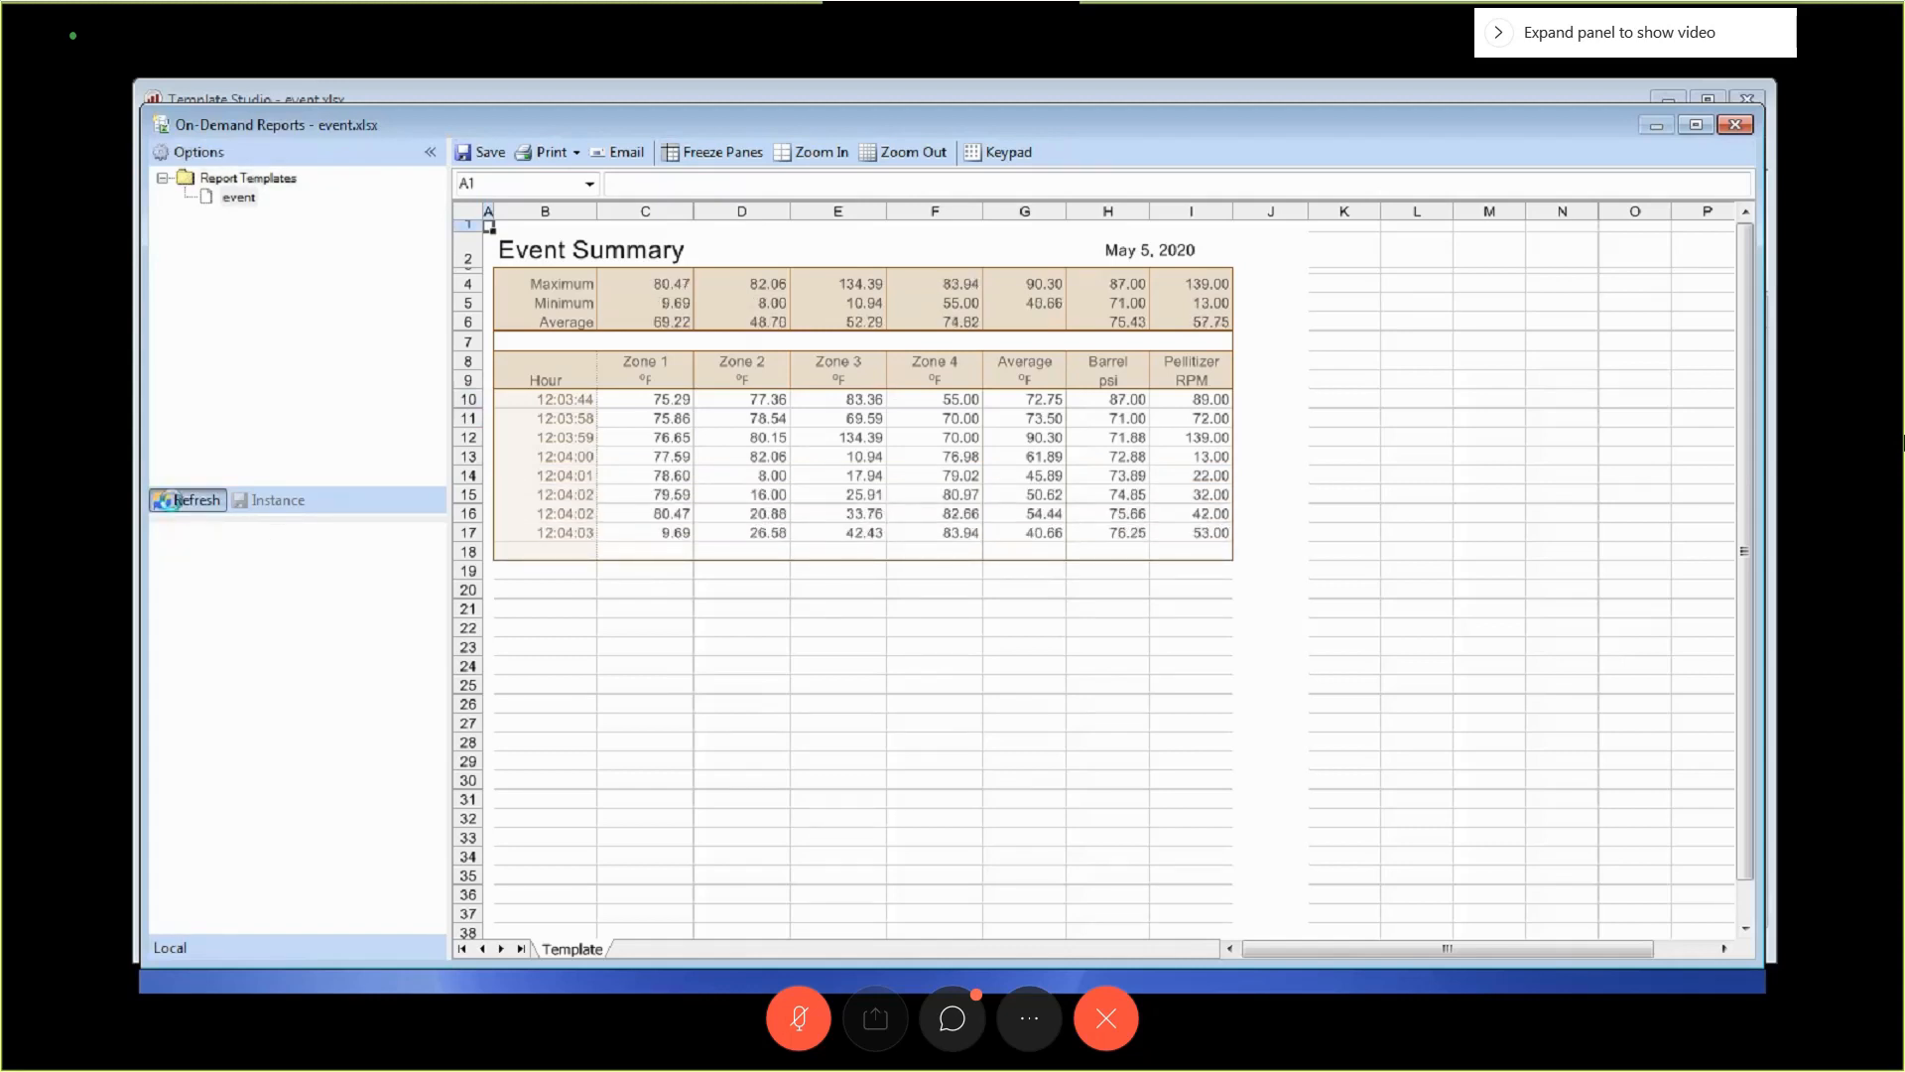
click(176, 504)
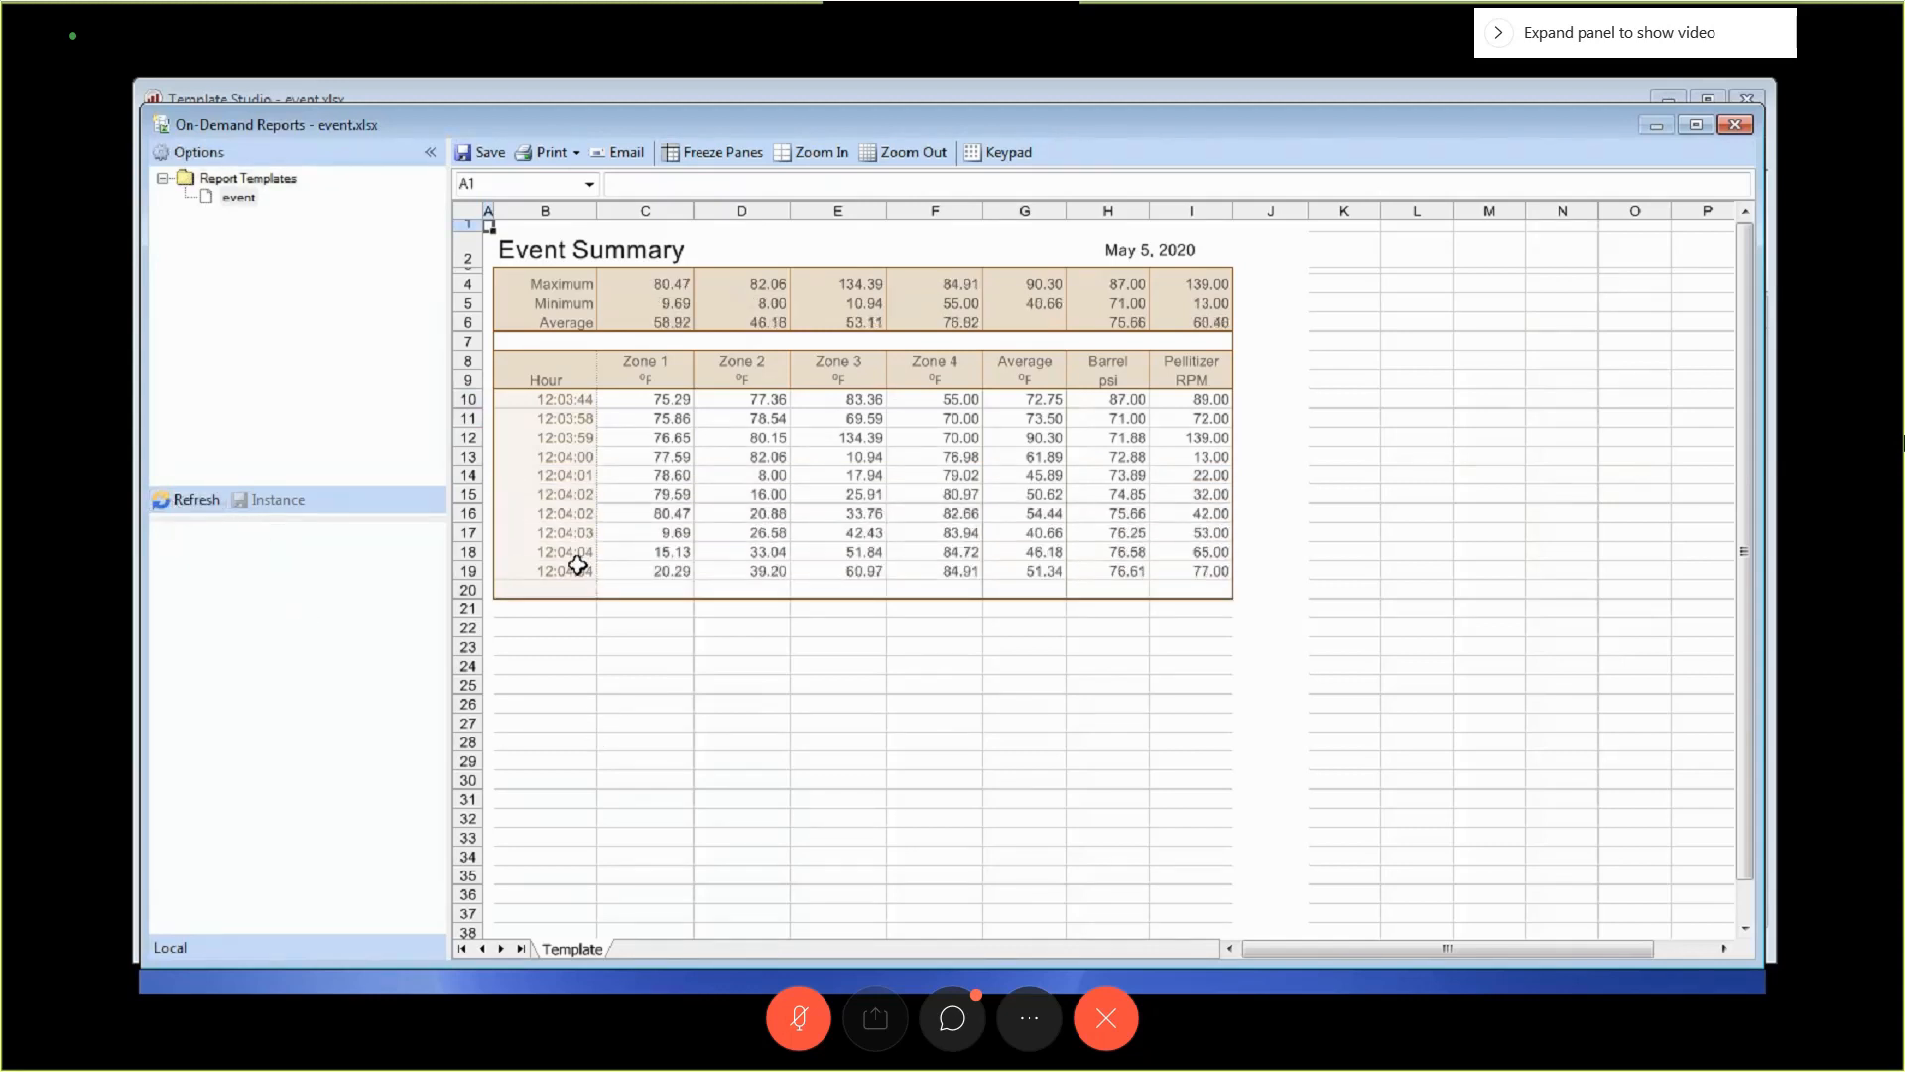
click(176, 500)
click(177, 500)
click(174, 497)
click(174, 497)
click(173, 497)
click(173, 497)
click(173, 497)
click(174, 497)
click(174, 497)
click(173, 497)
click(176, 502)
click(177, 502)
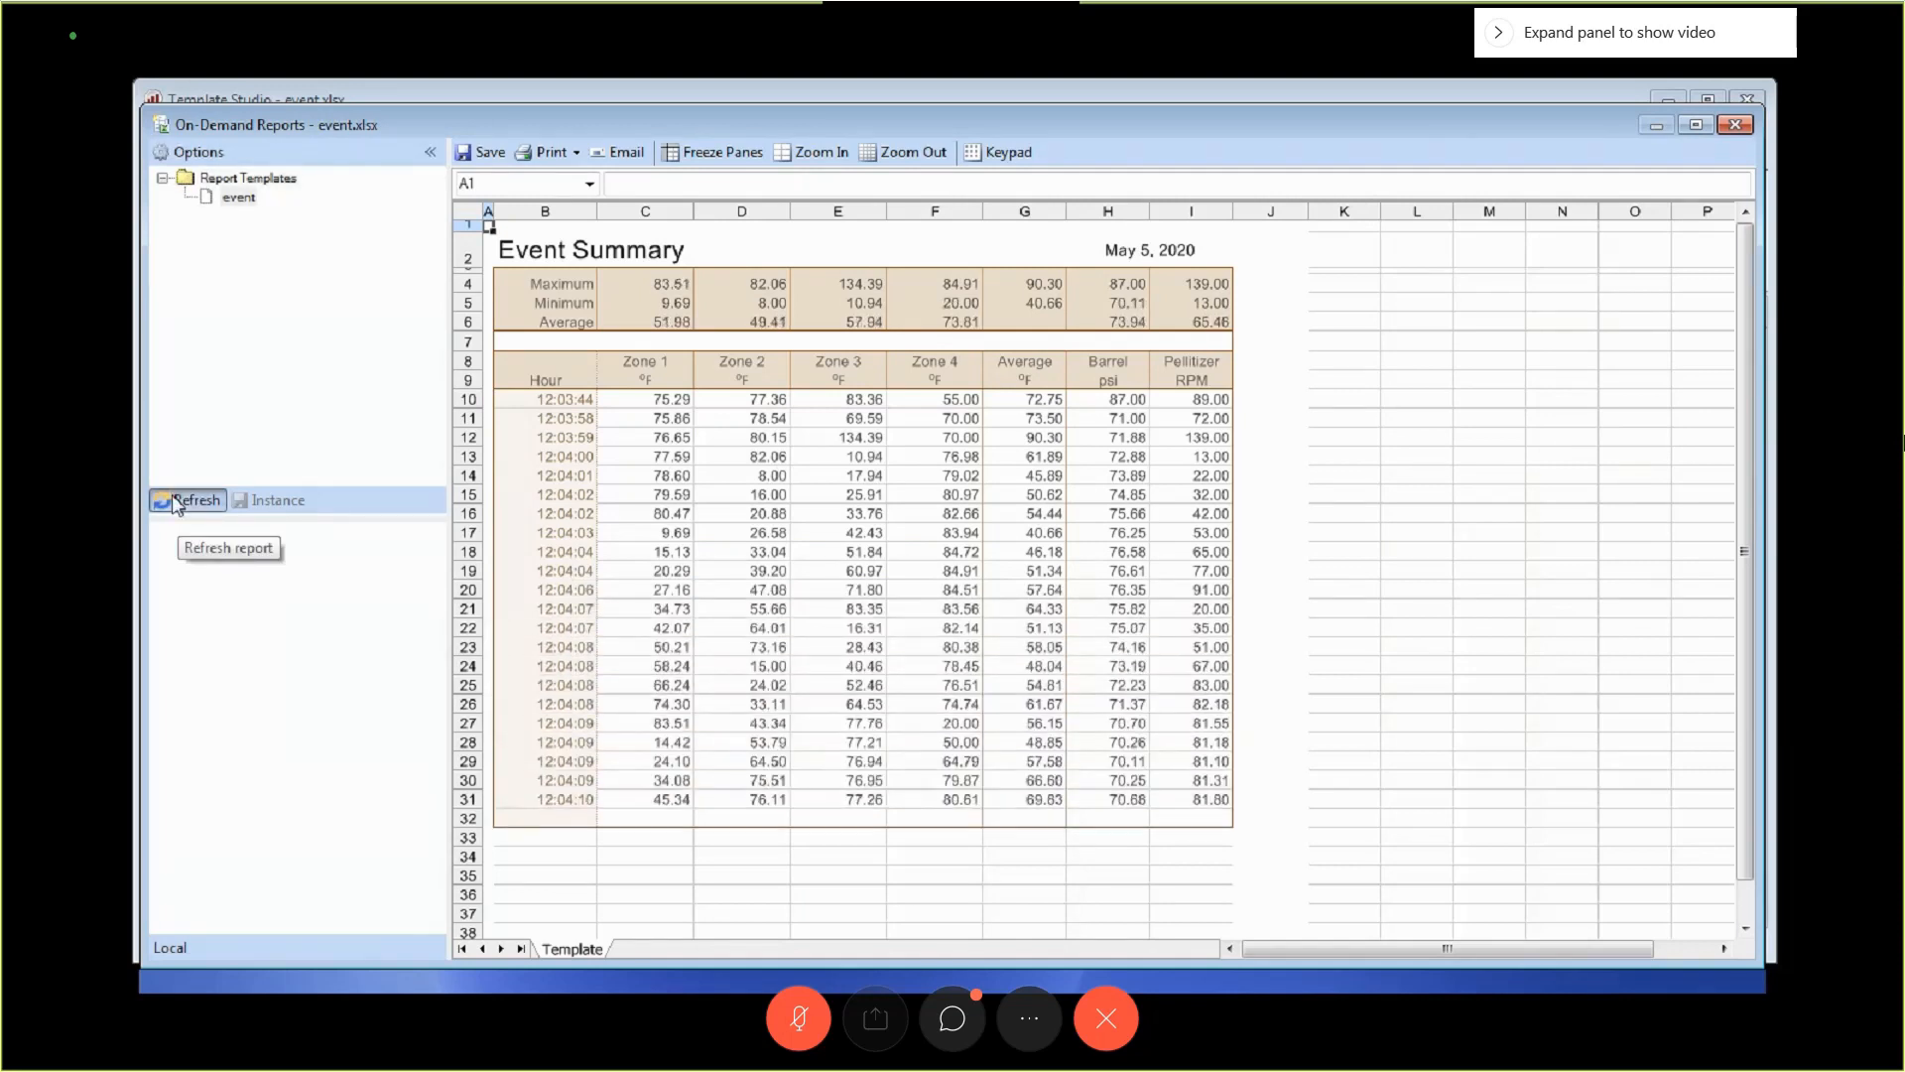
click(176, 502)
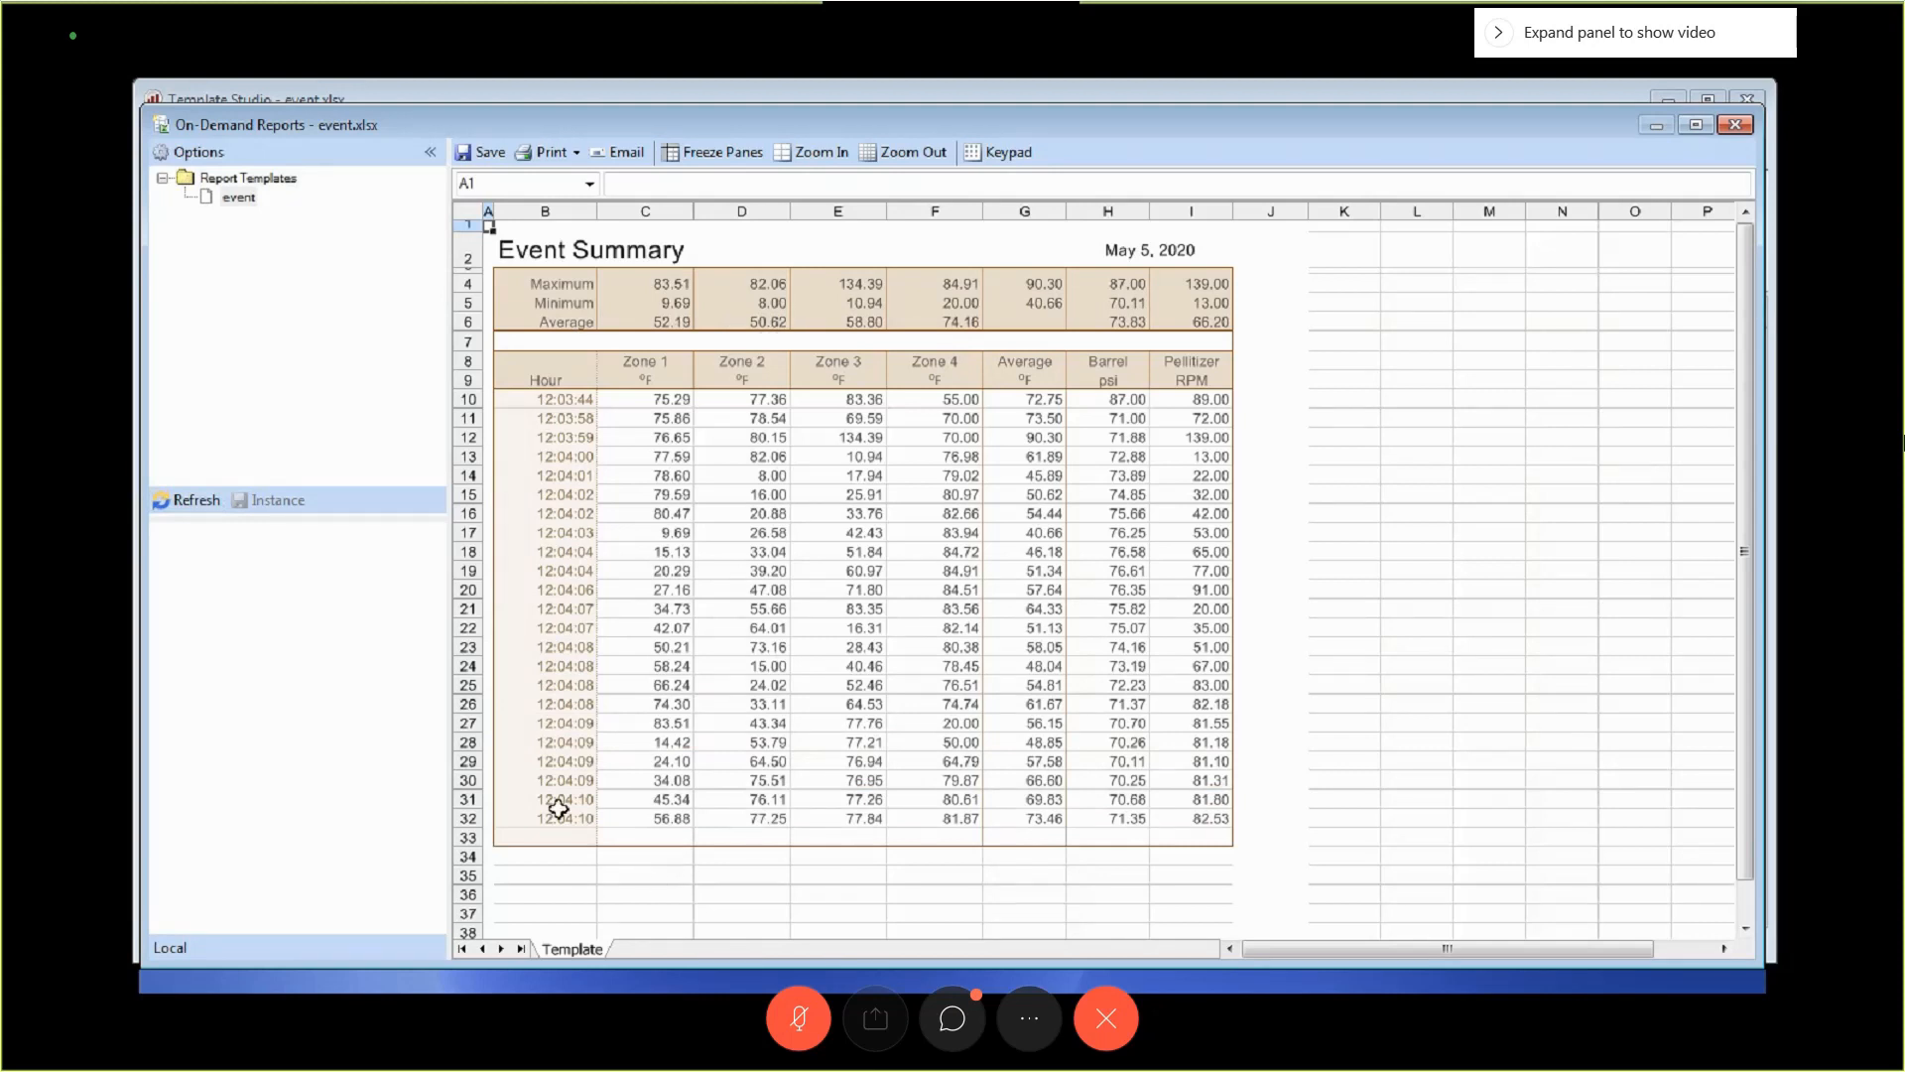
Select Hour cells B27 to B30, refresh the event report to append one more row, and close the on-demand preview.
drag(544, 724, 528, 783)
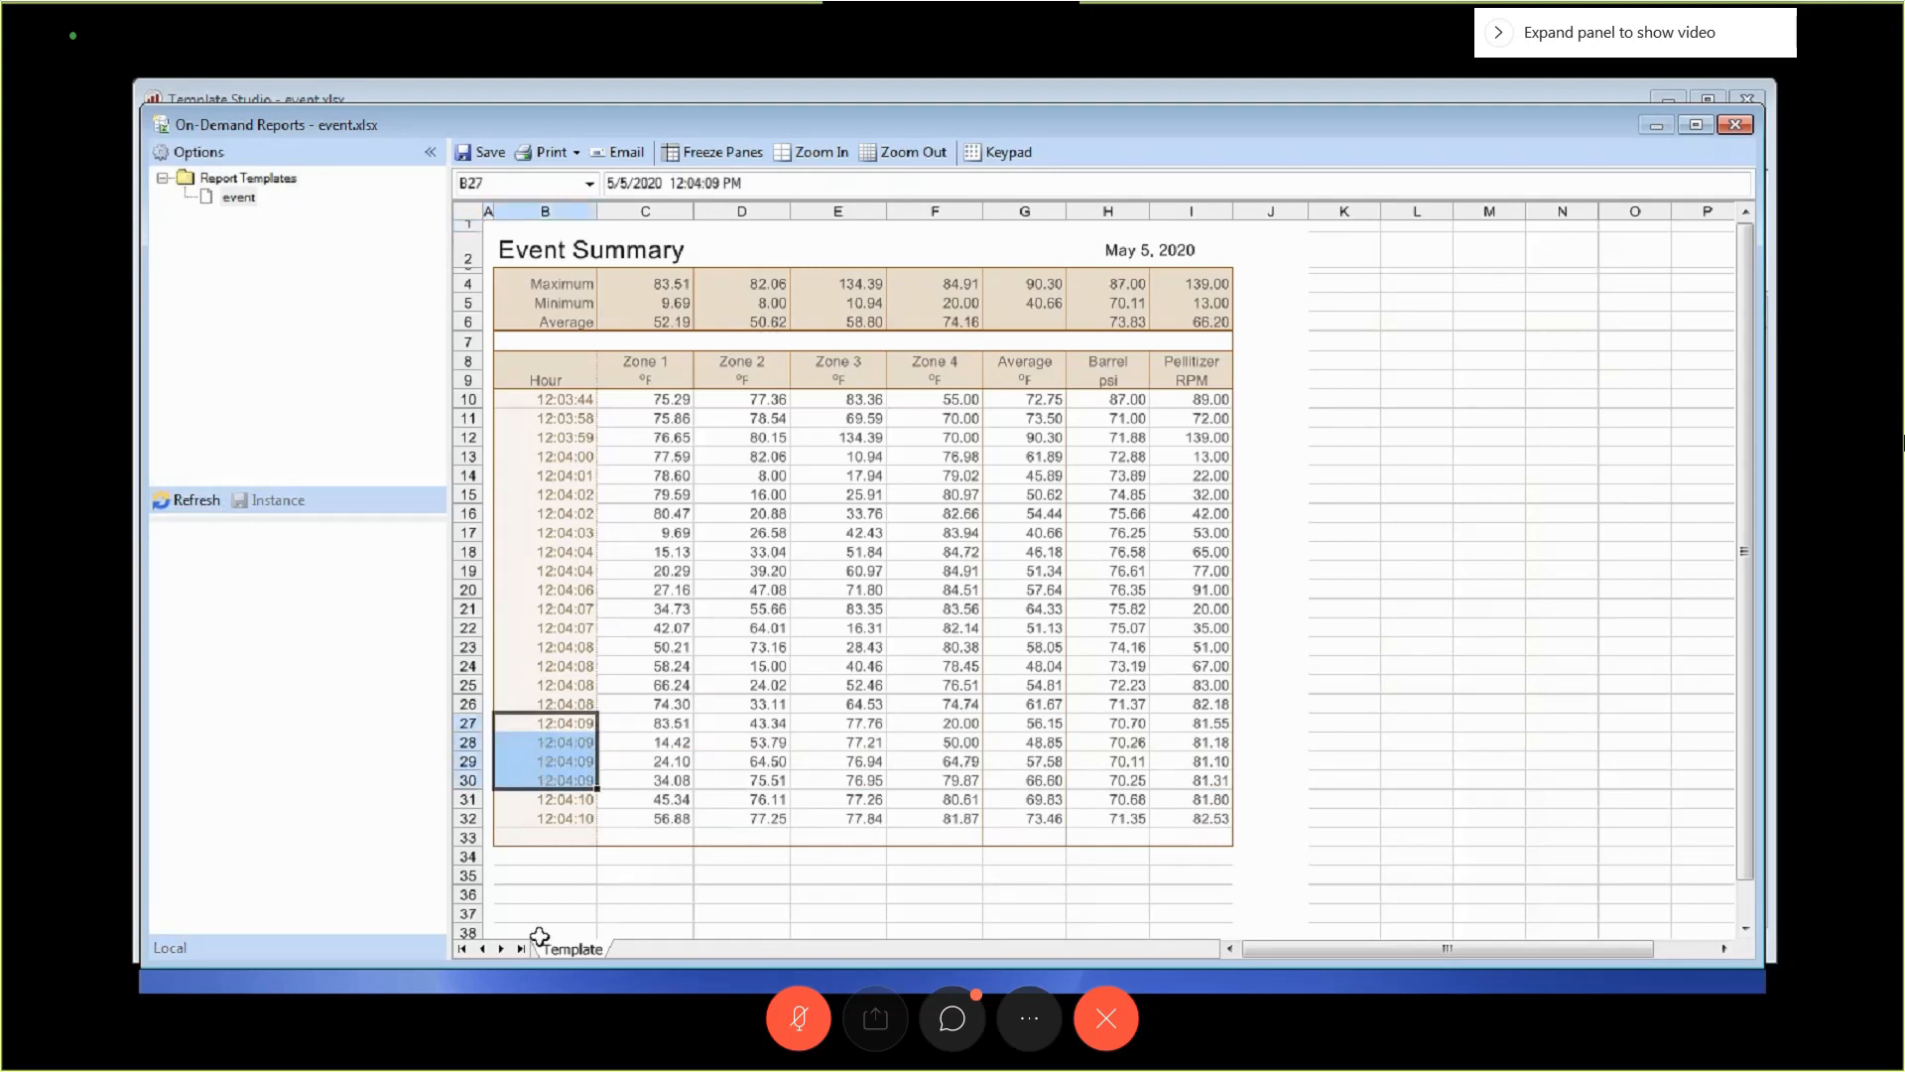
click(185, 501)
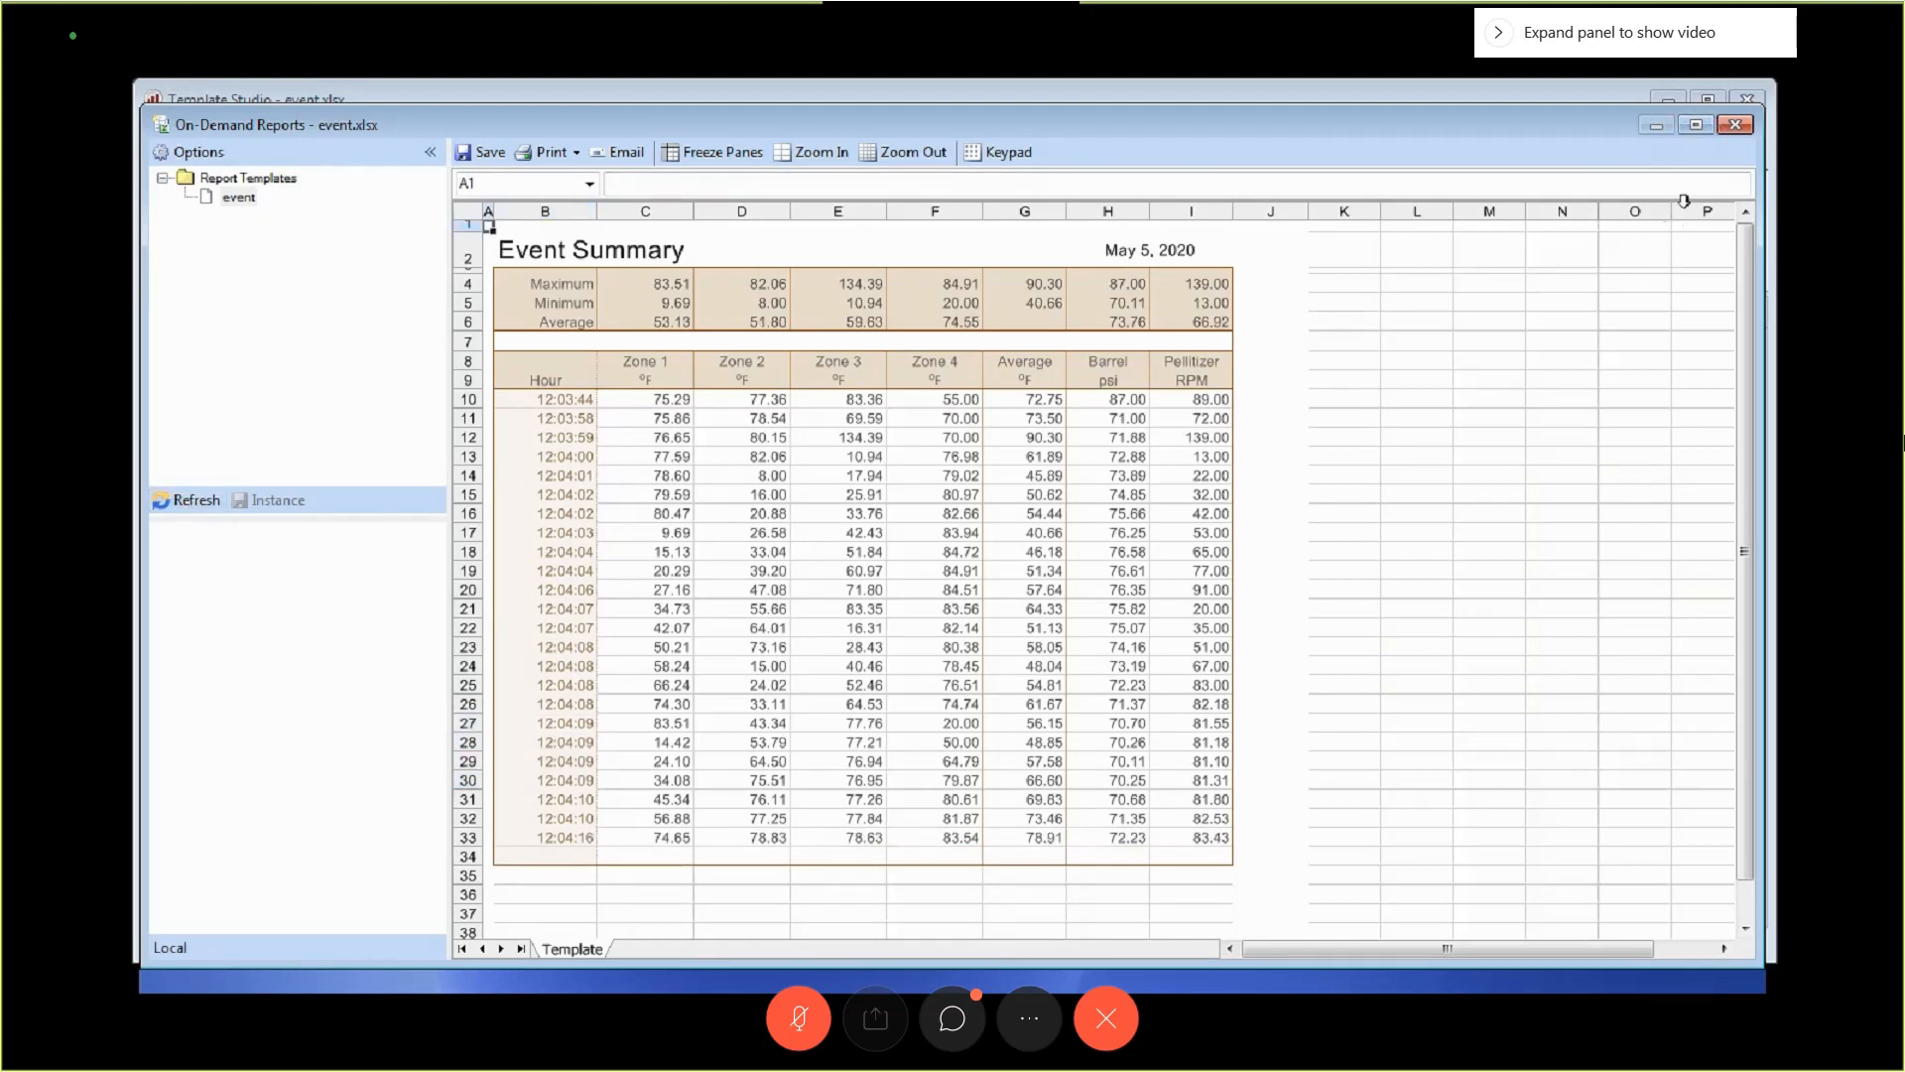
click(1736, 124)
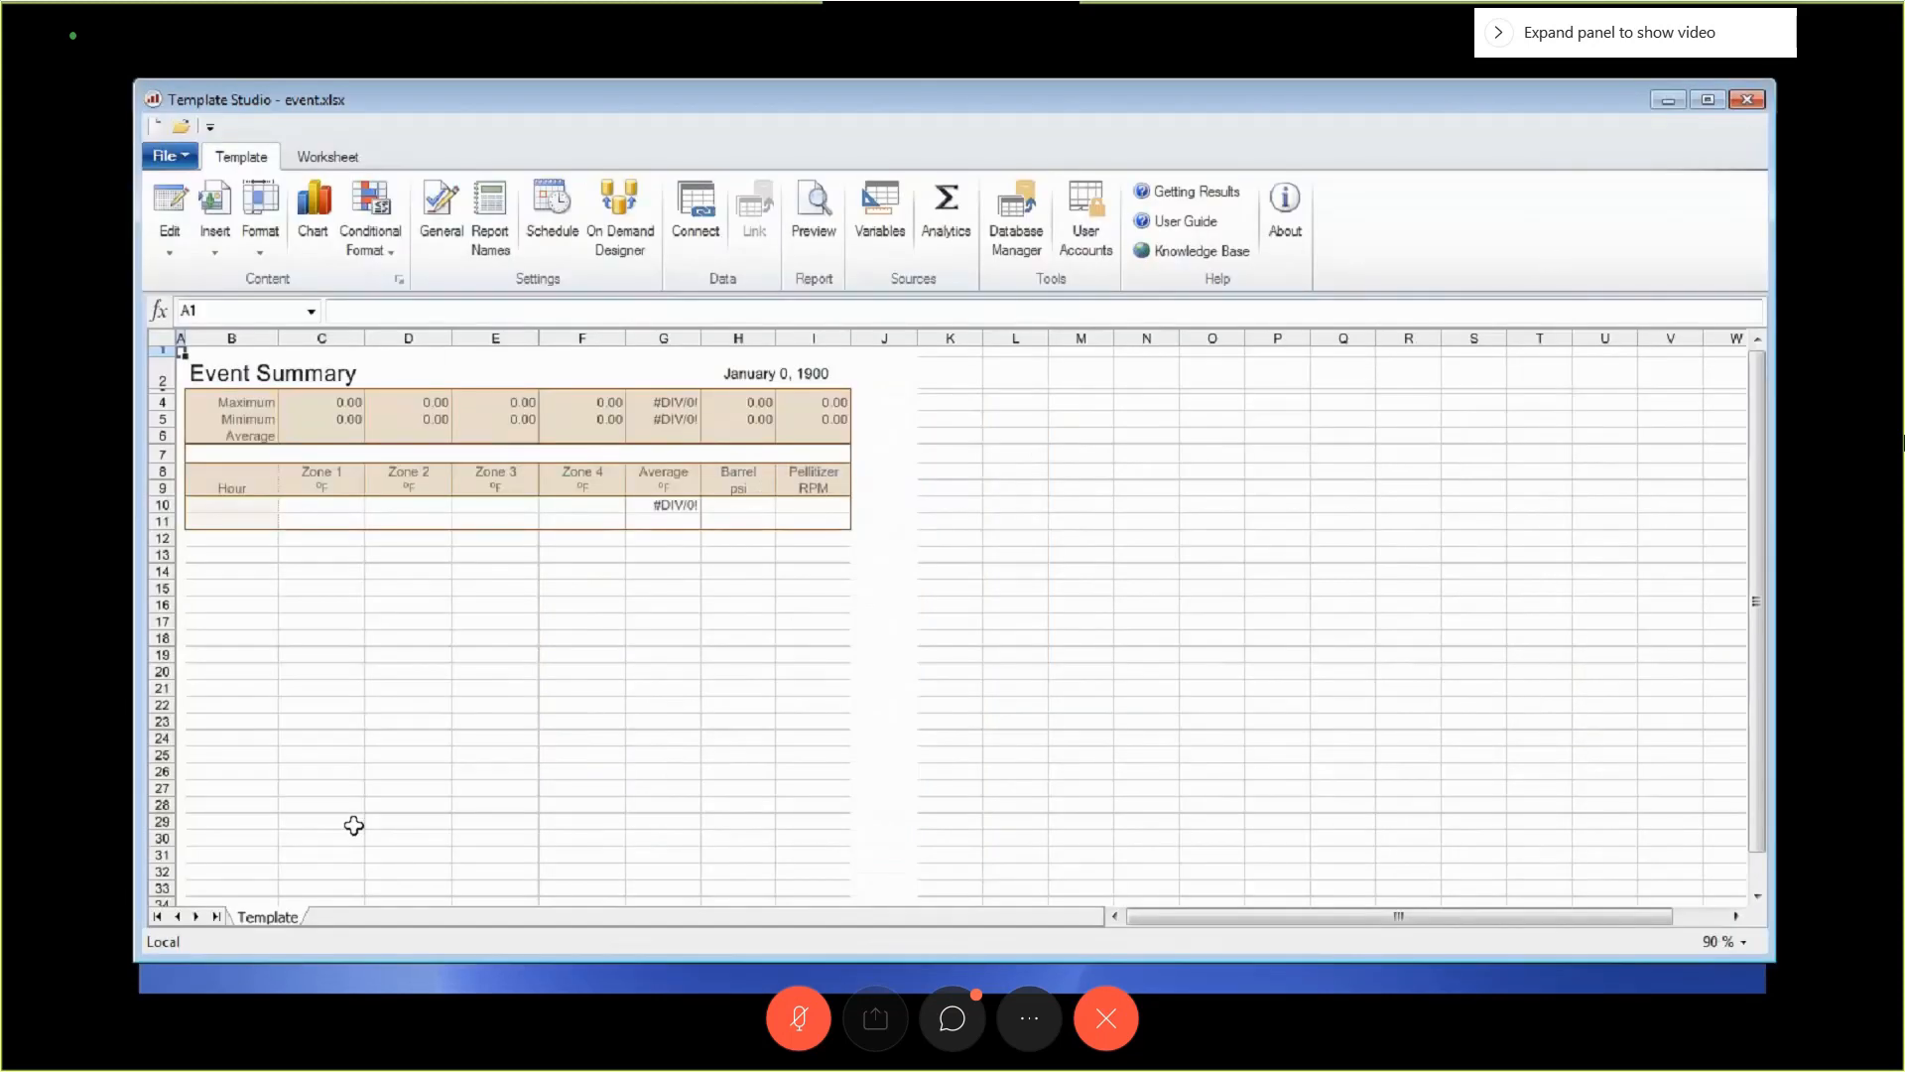
In the report names, set the event workbook's report folder to {YYYY}\{MMM} from the Year-Month calendar name type.
click(490, 216)
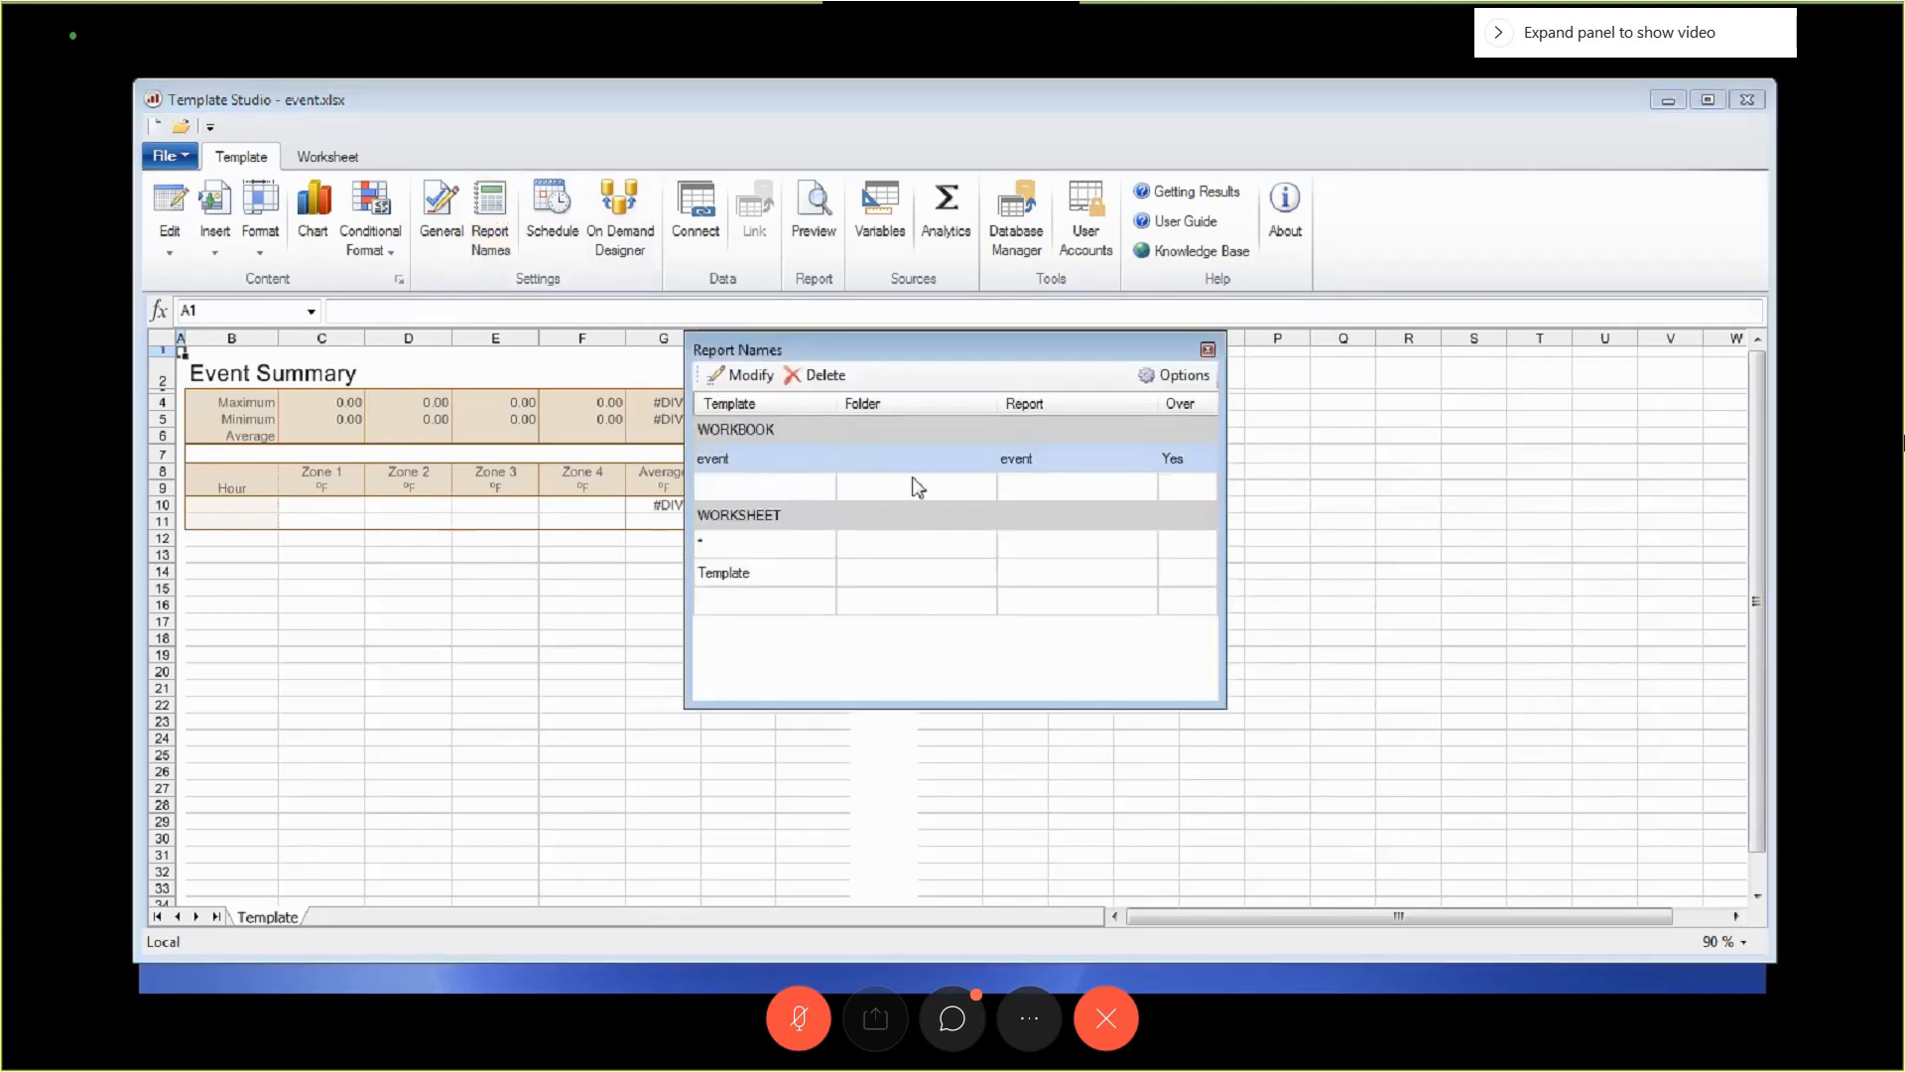
double_click(730, 466)
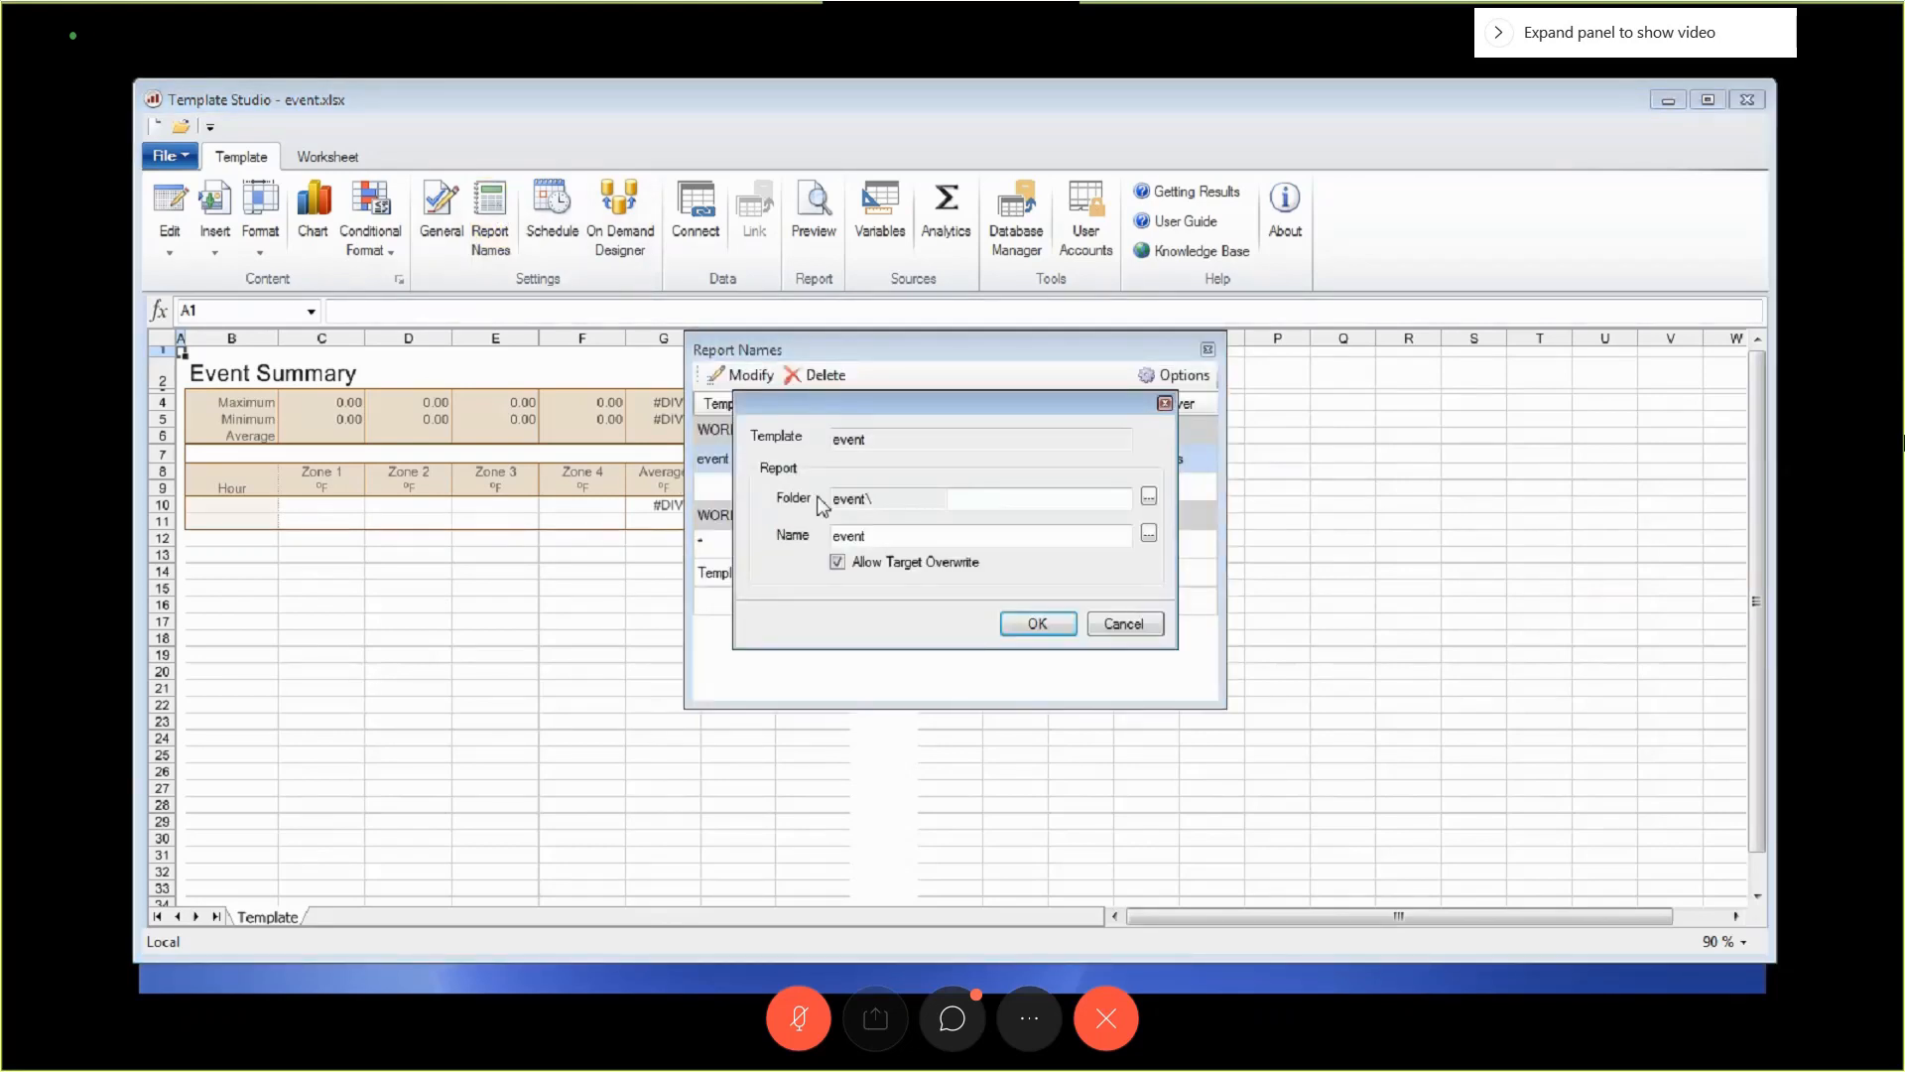
click(1148, 498)
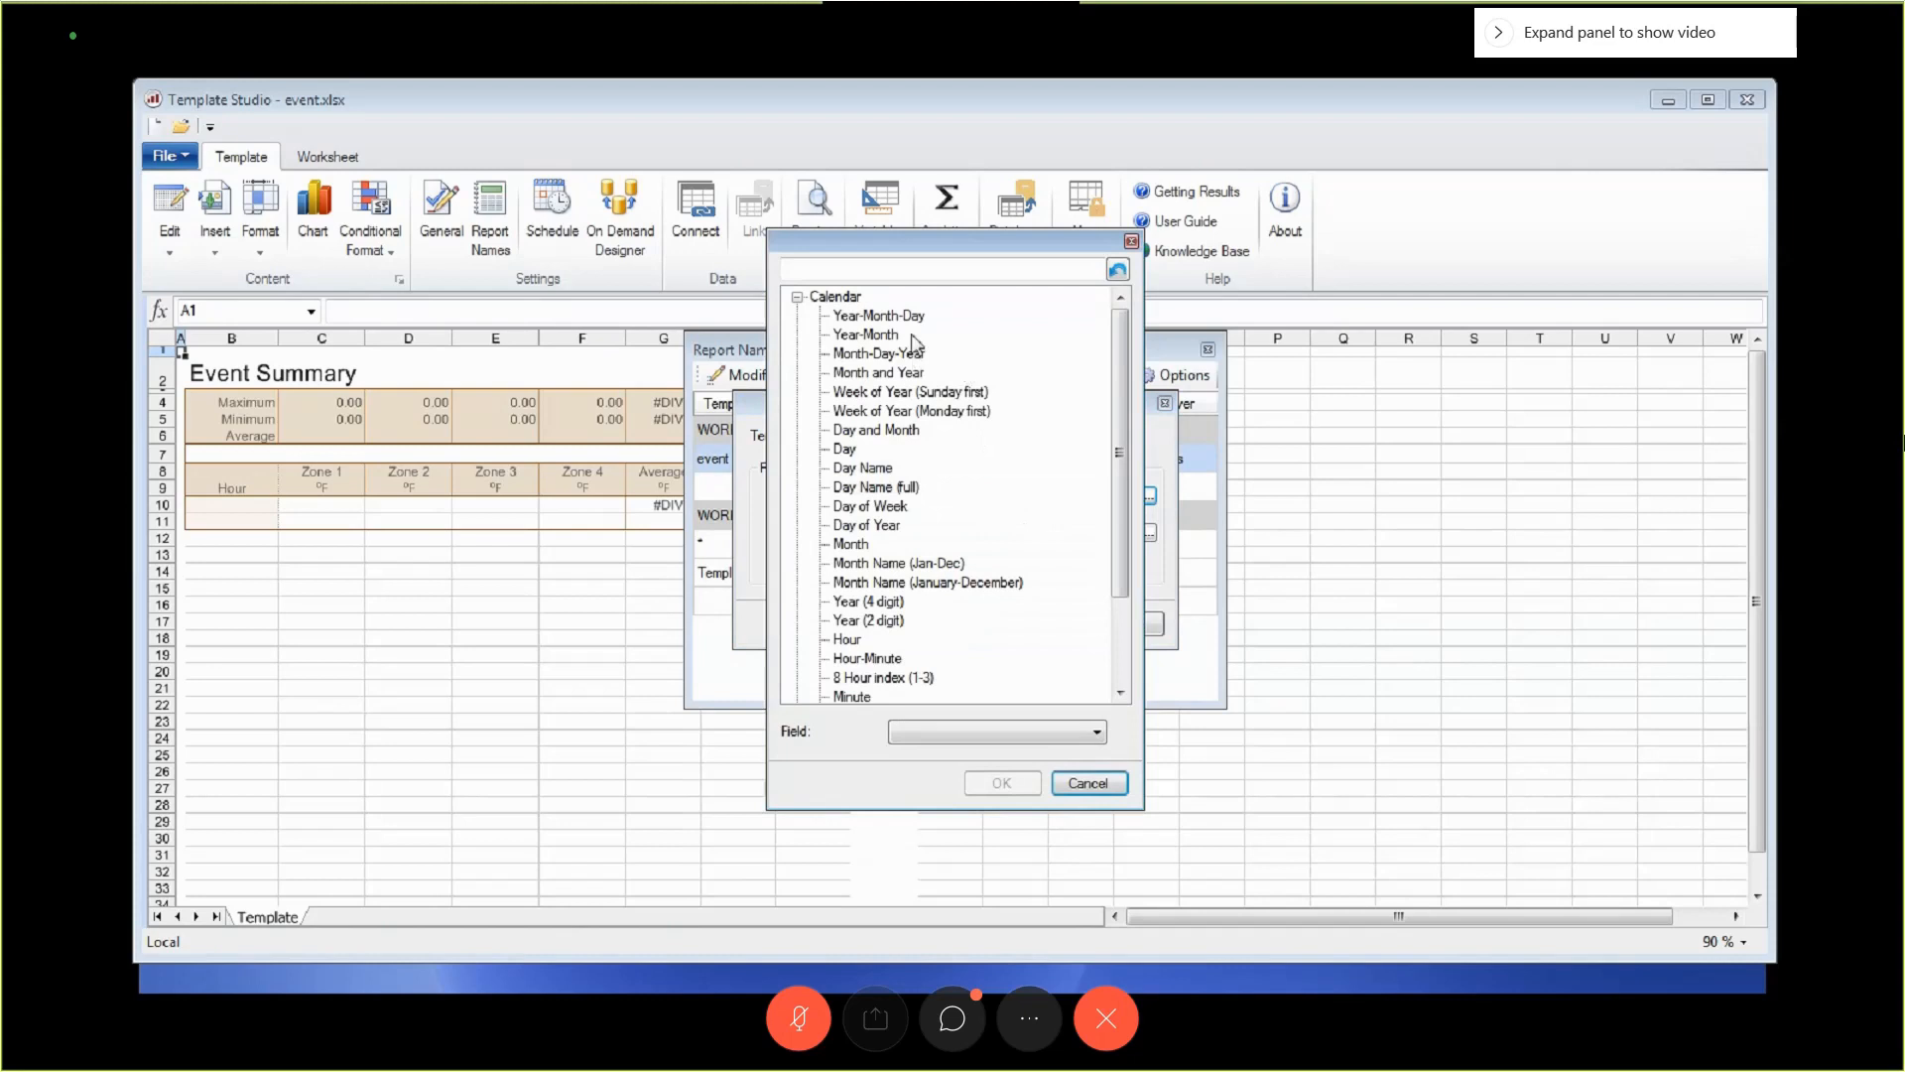
click(868, 336)
click(831, 268)
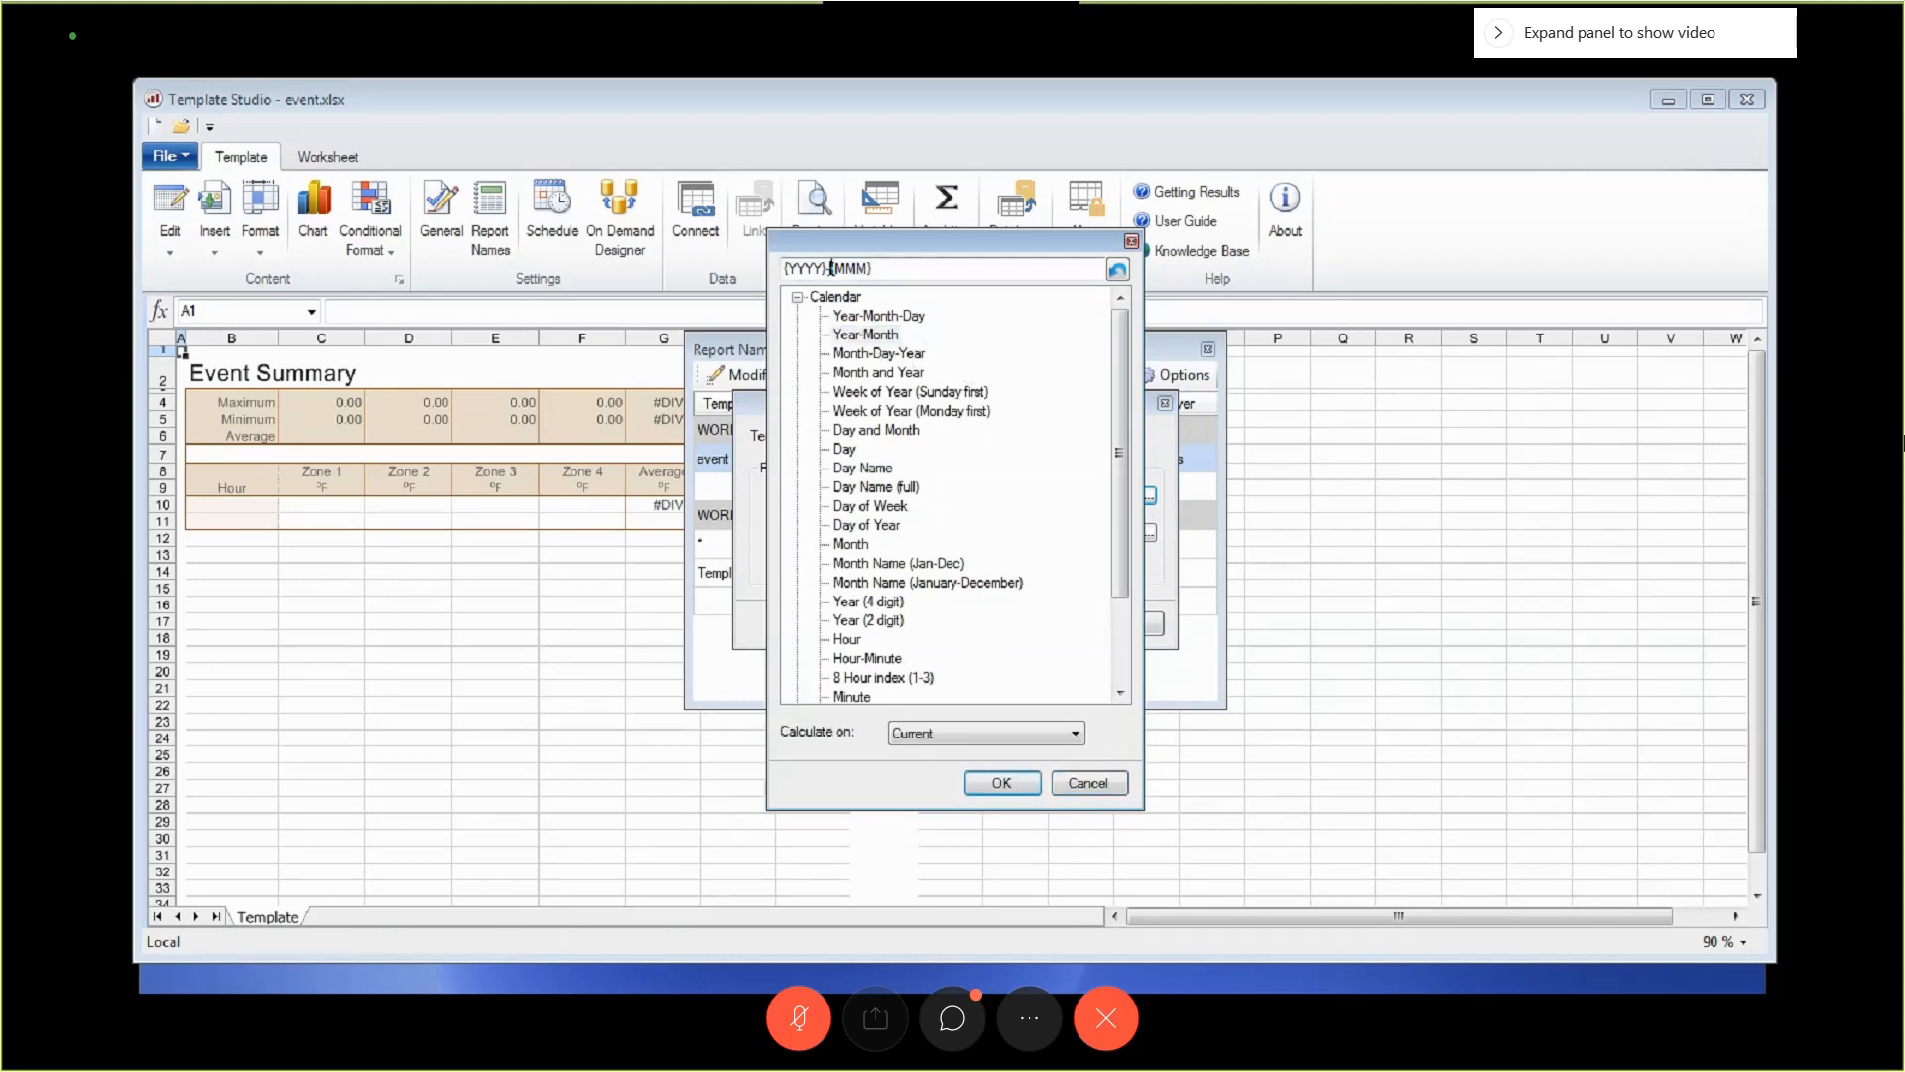
key(BackSpace)
click(1001, 782)
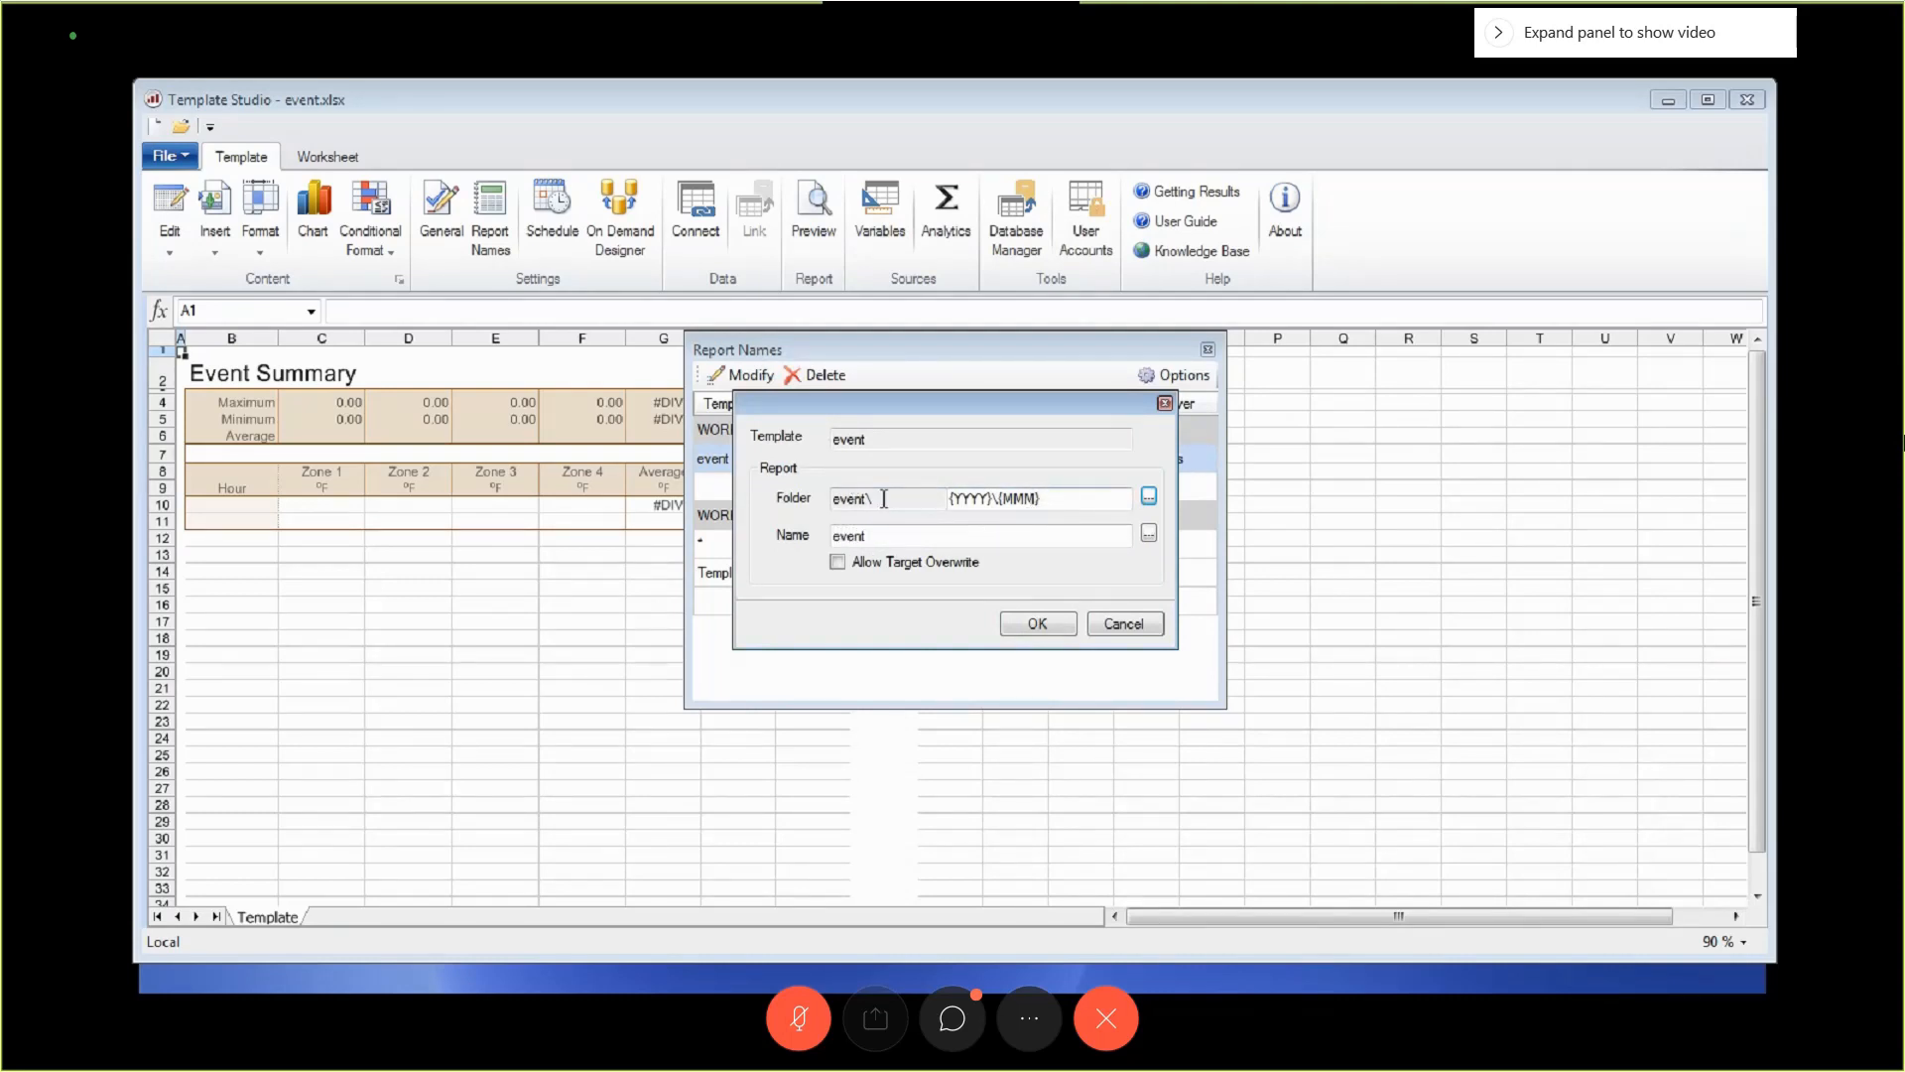
click(1027, 501)
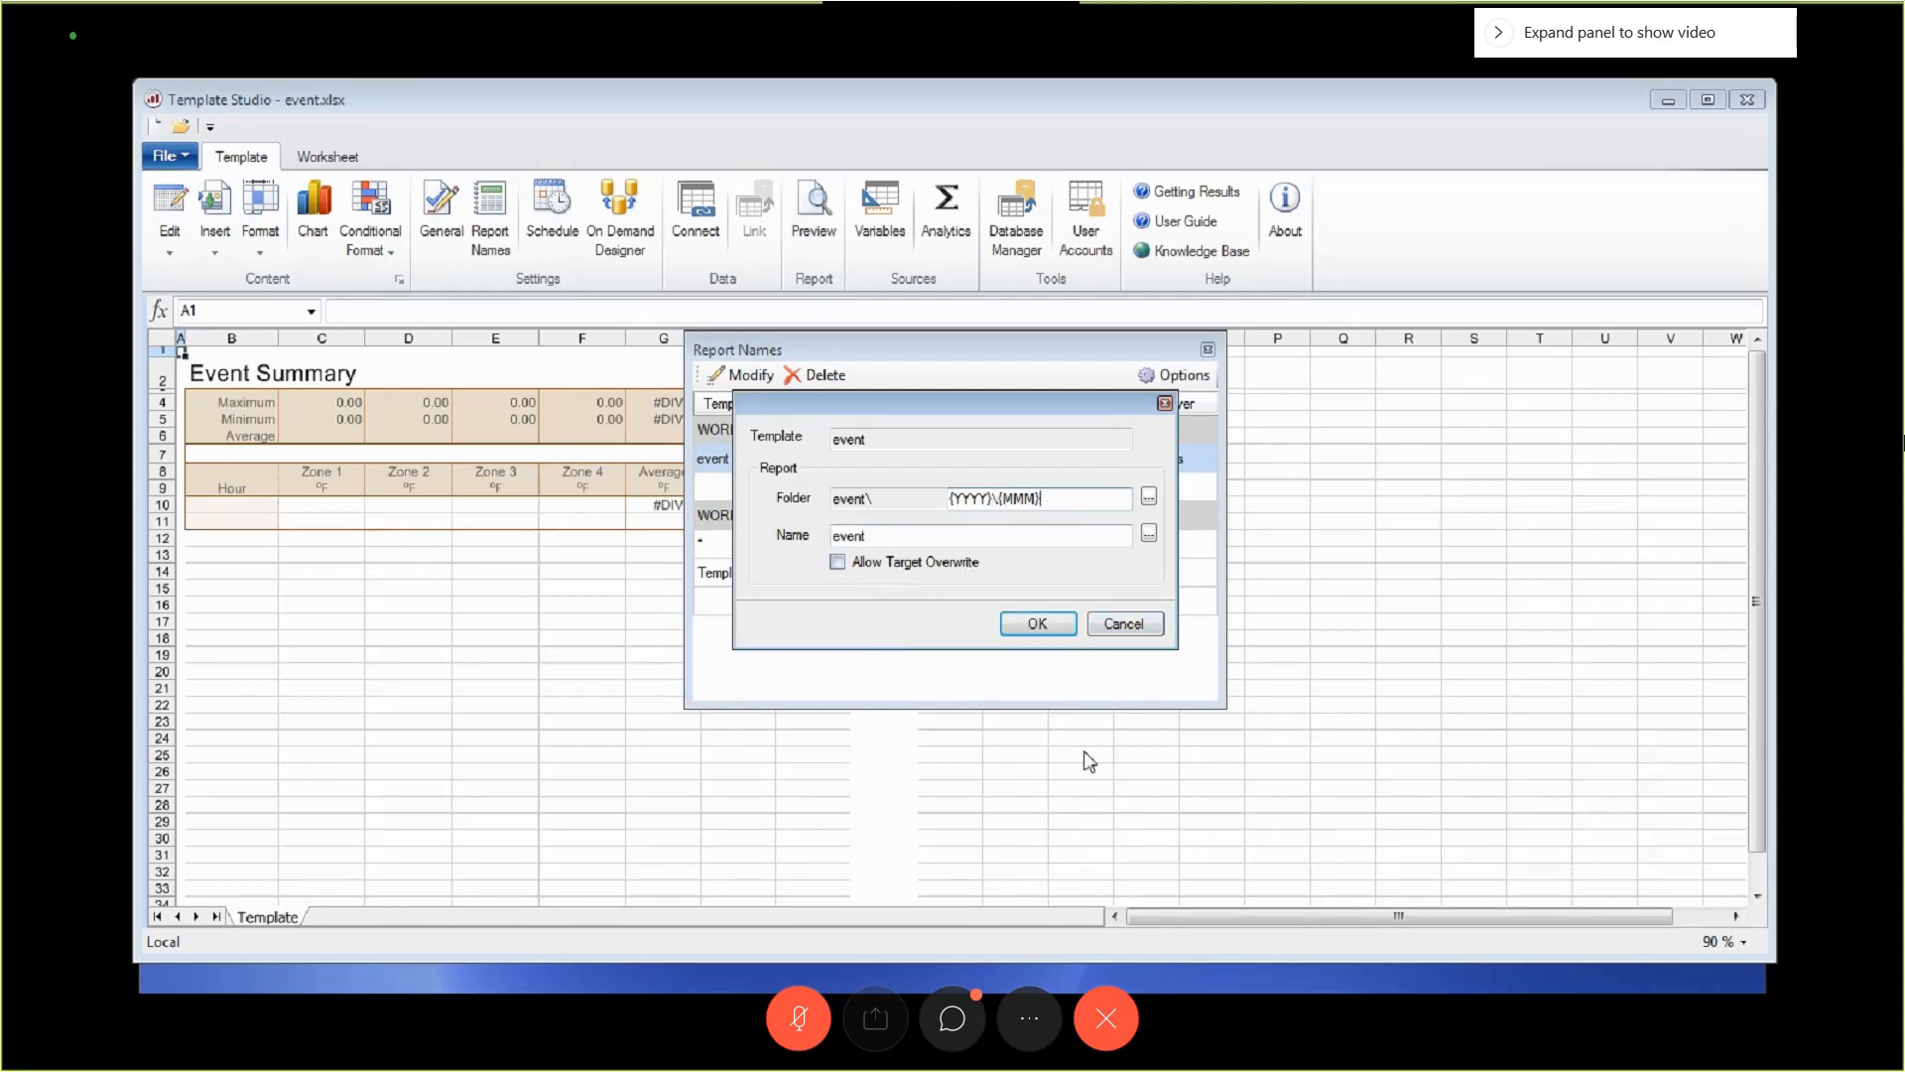
Set the event workbook's report name to event-{DD} using the Day calendar name type.
click(870, 536)
click(1148, 536)
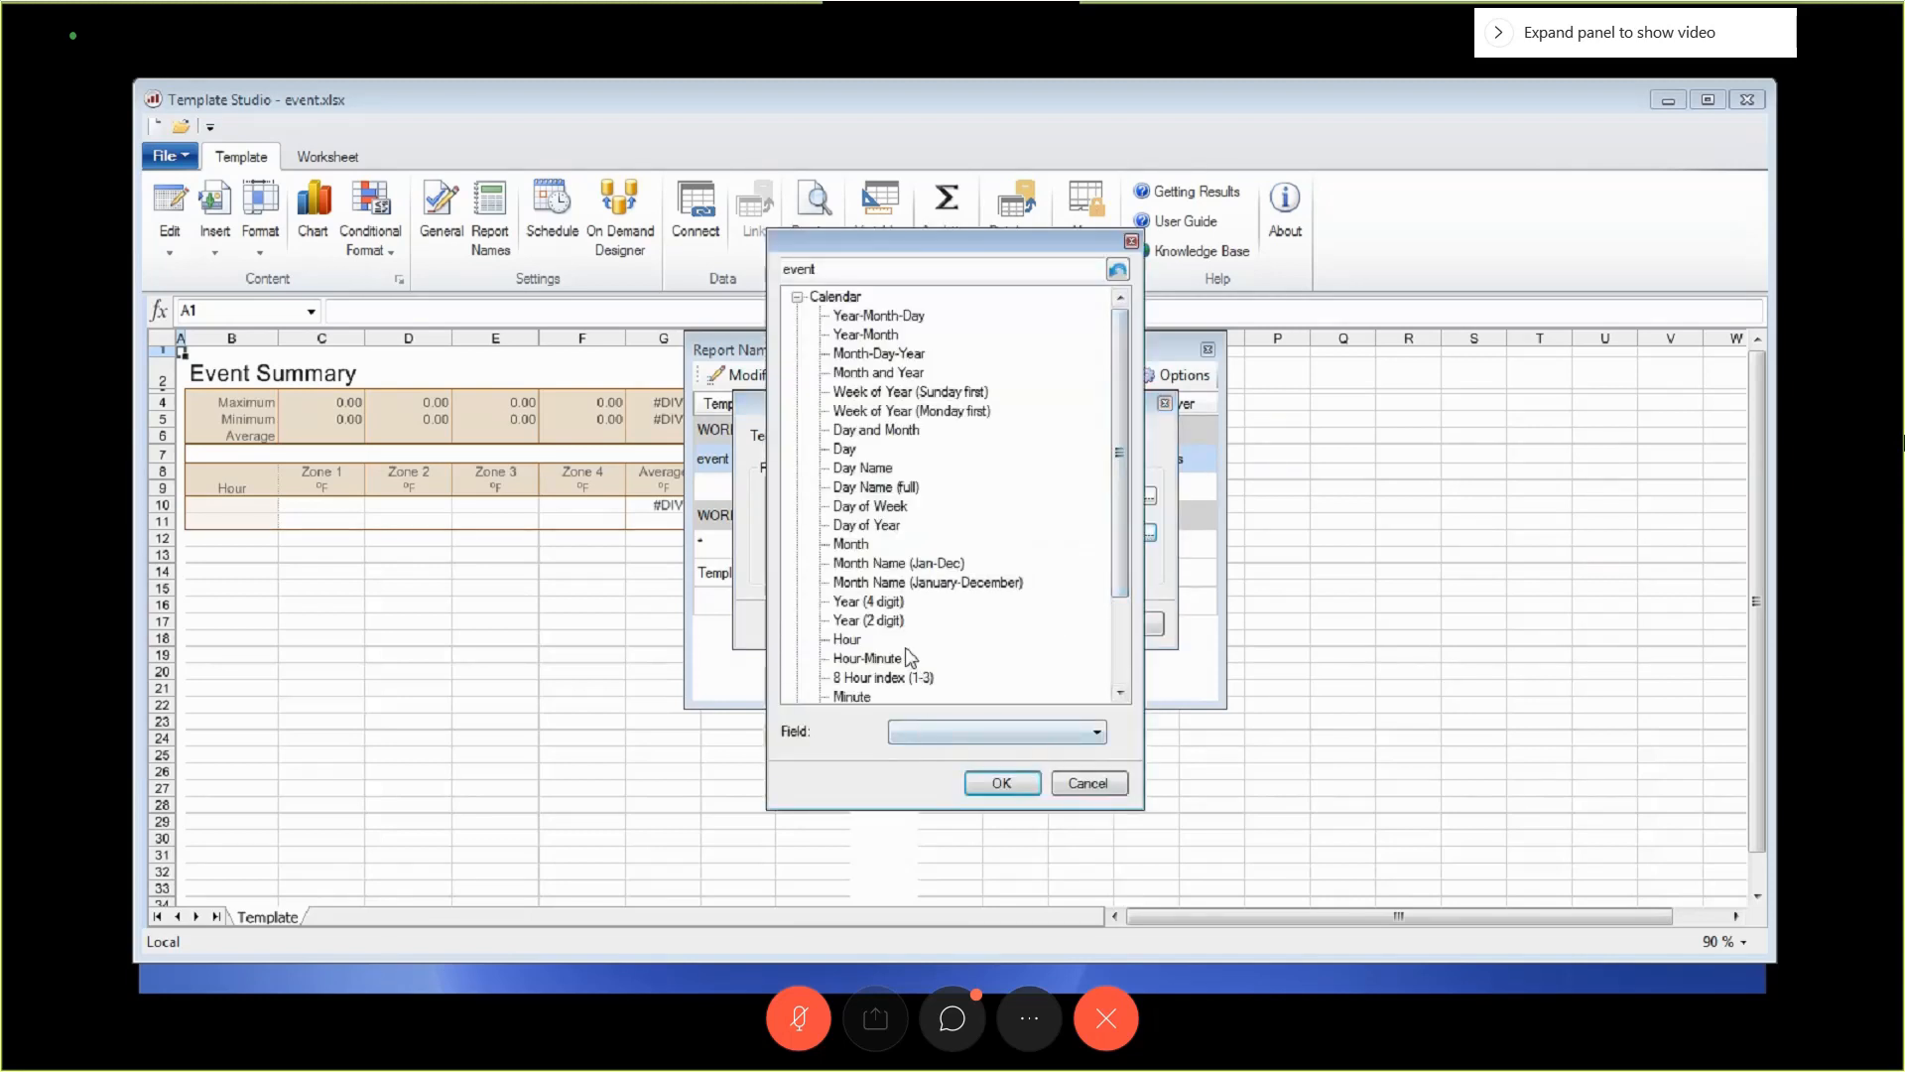
click(866, 267)
text(-)
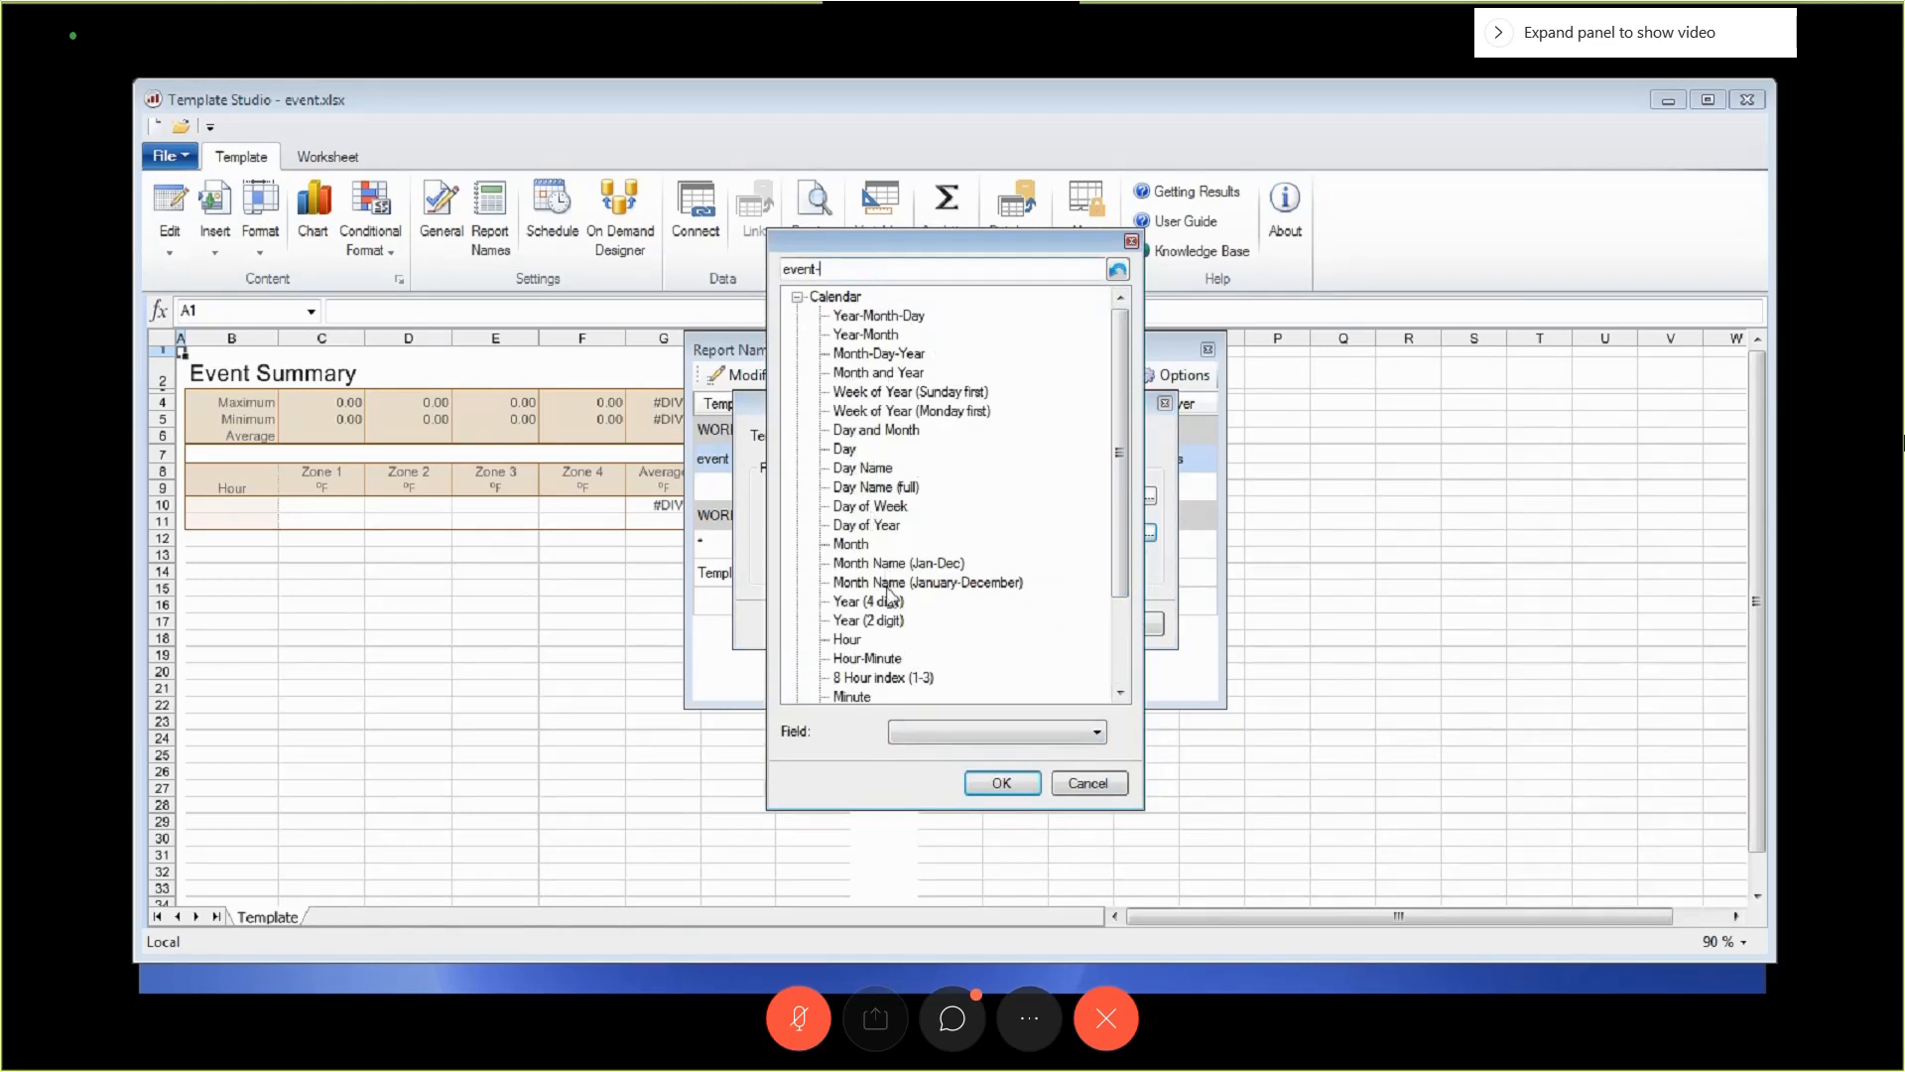
click(844, 450)
click(1002, 783)
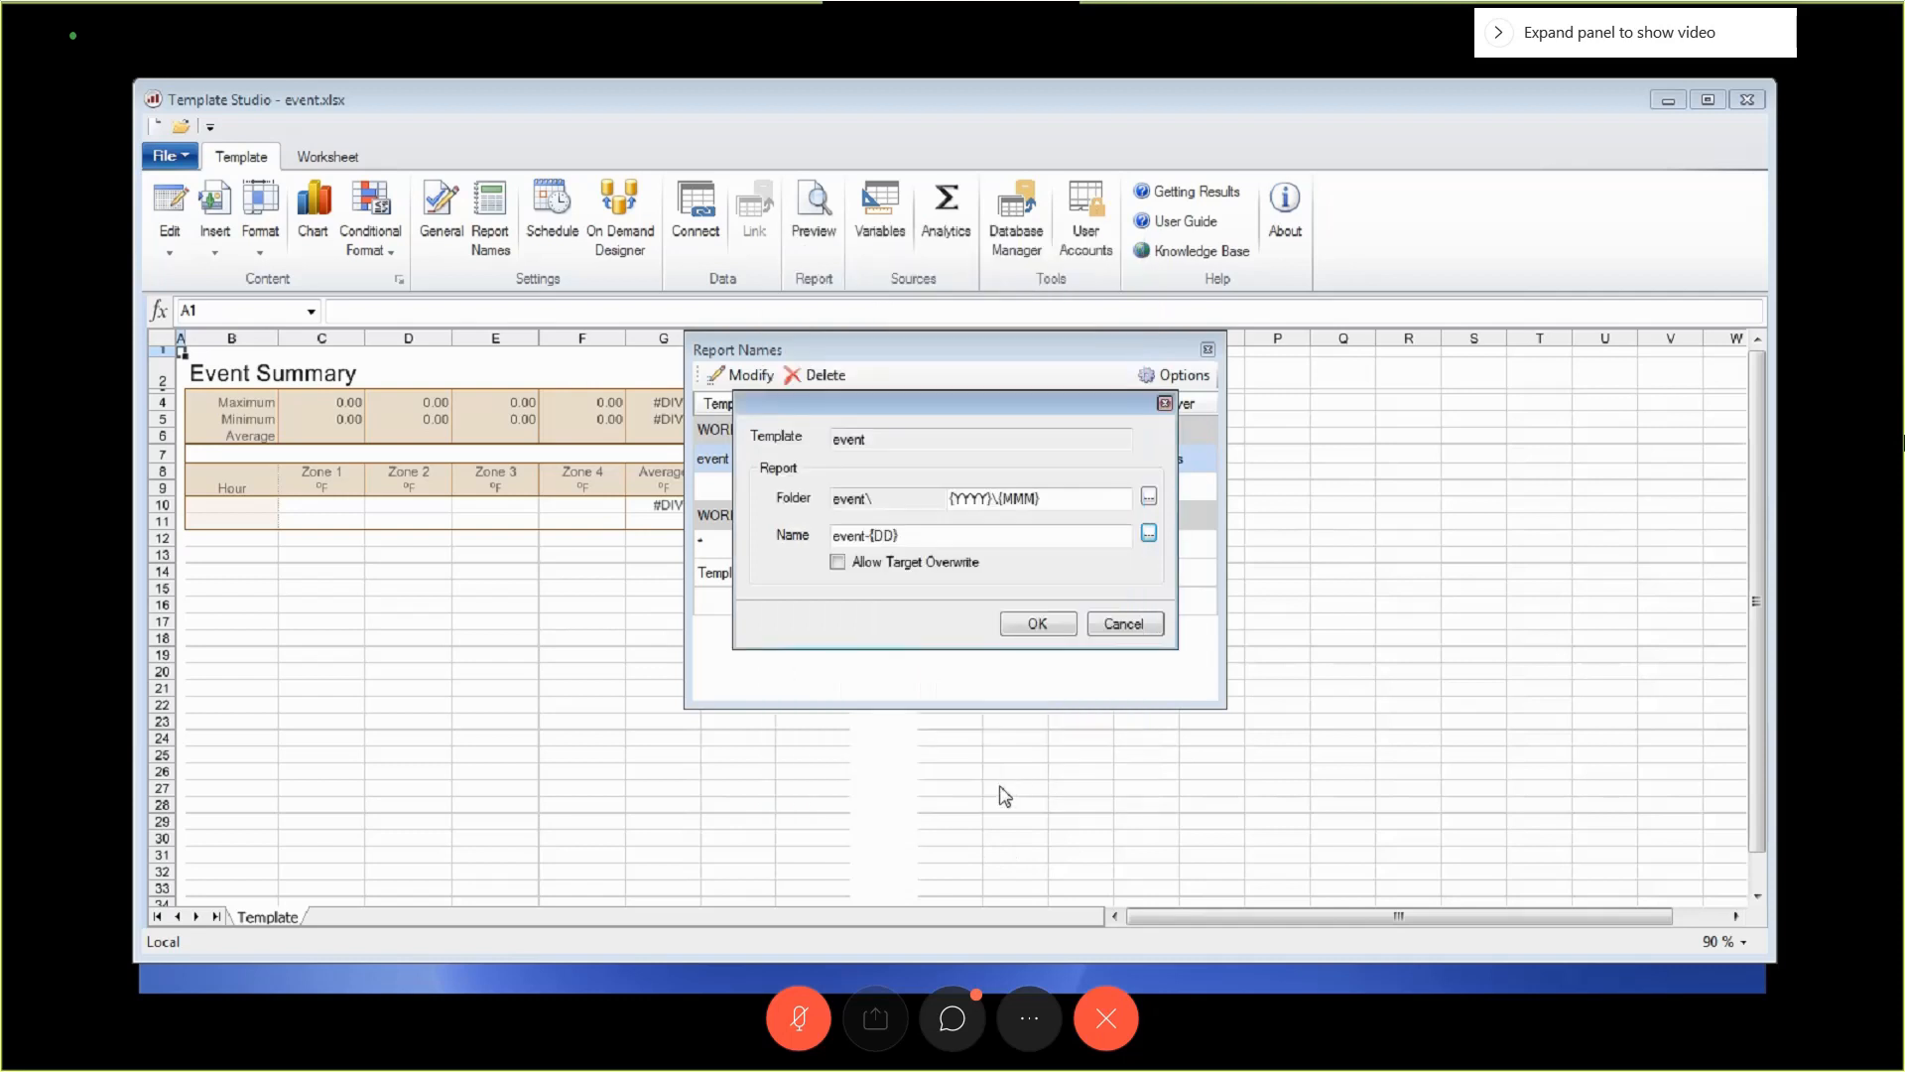
click(1037, 624)
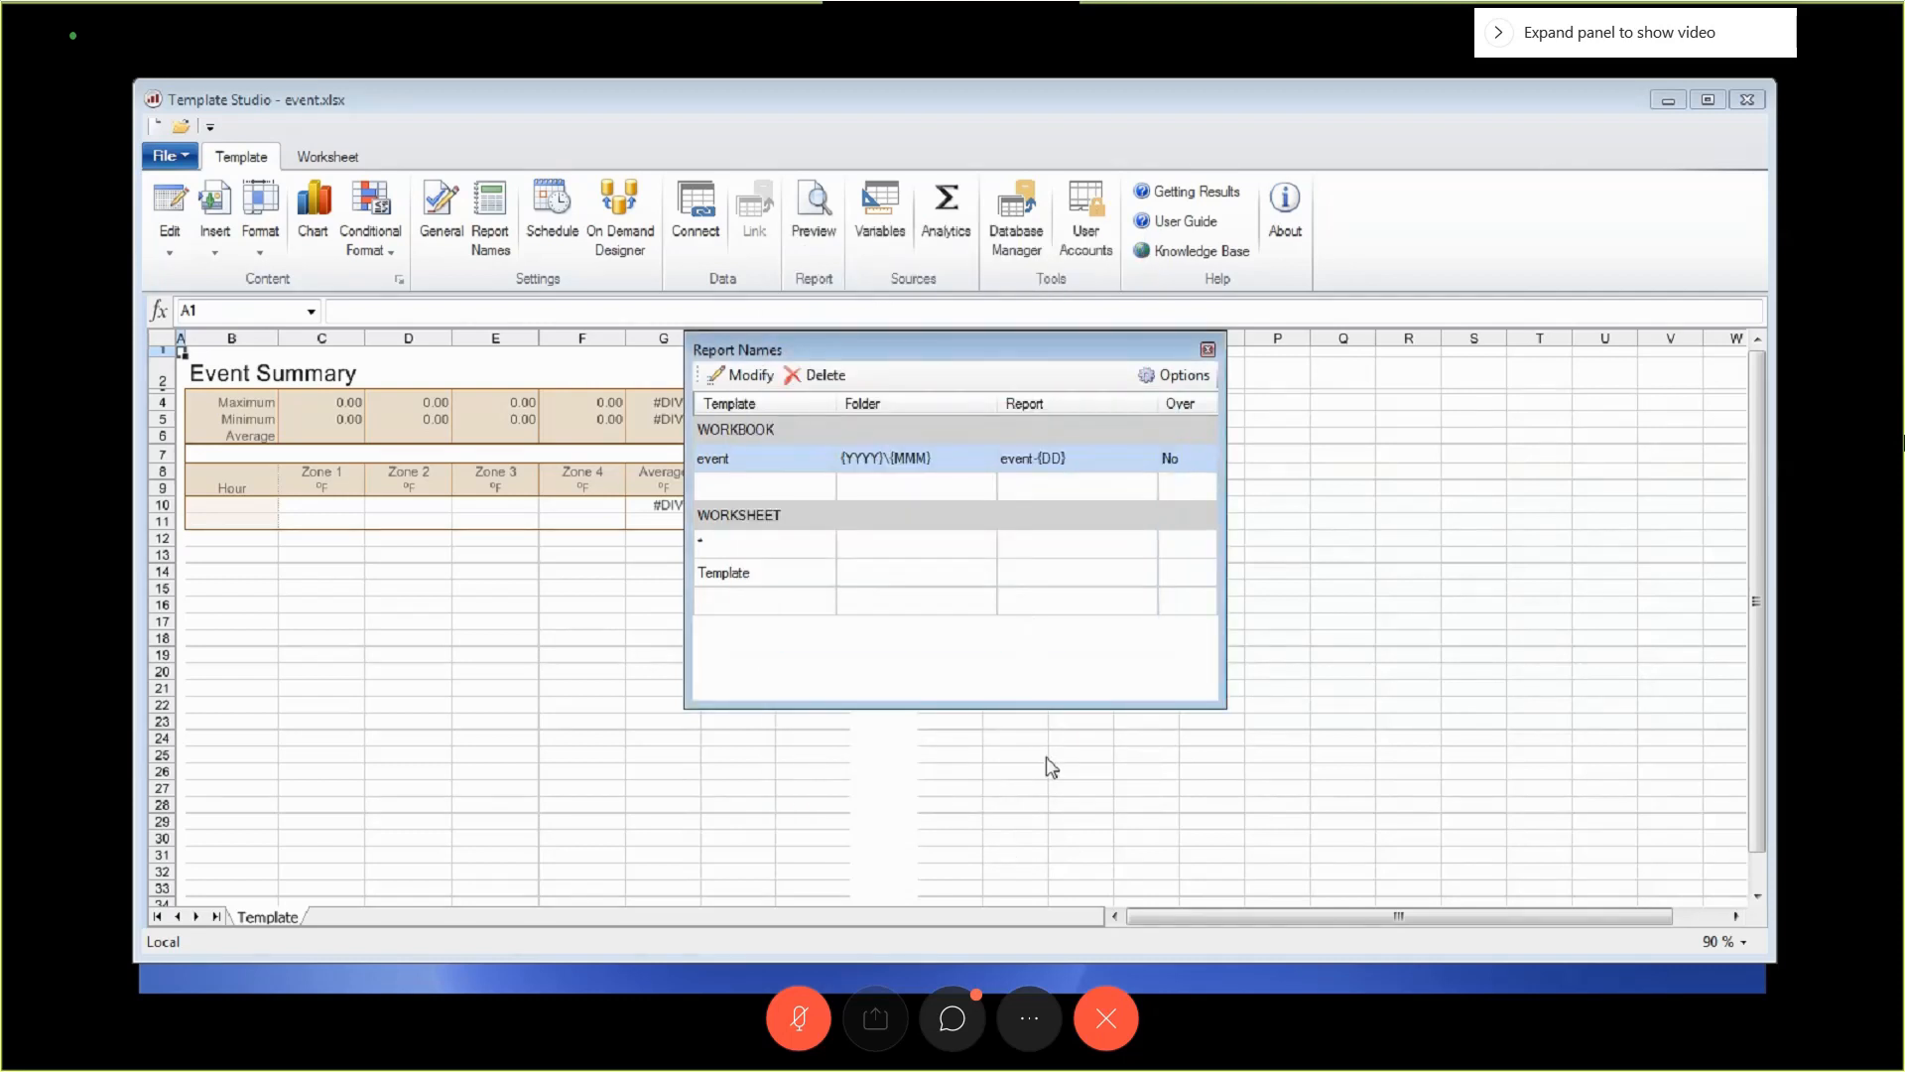
Recheck the event workbook's naming entry, and set the Template worksheet's report name to {DD}.
double_click(913, 466)
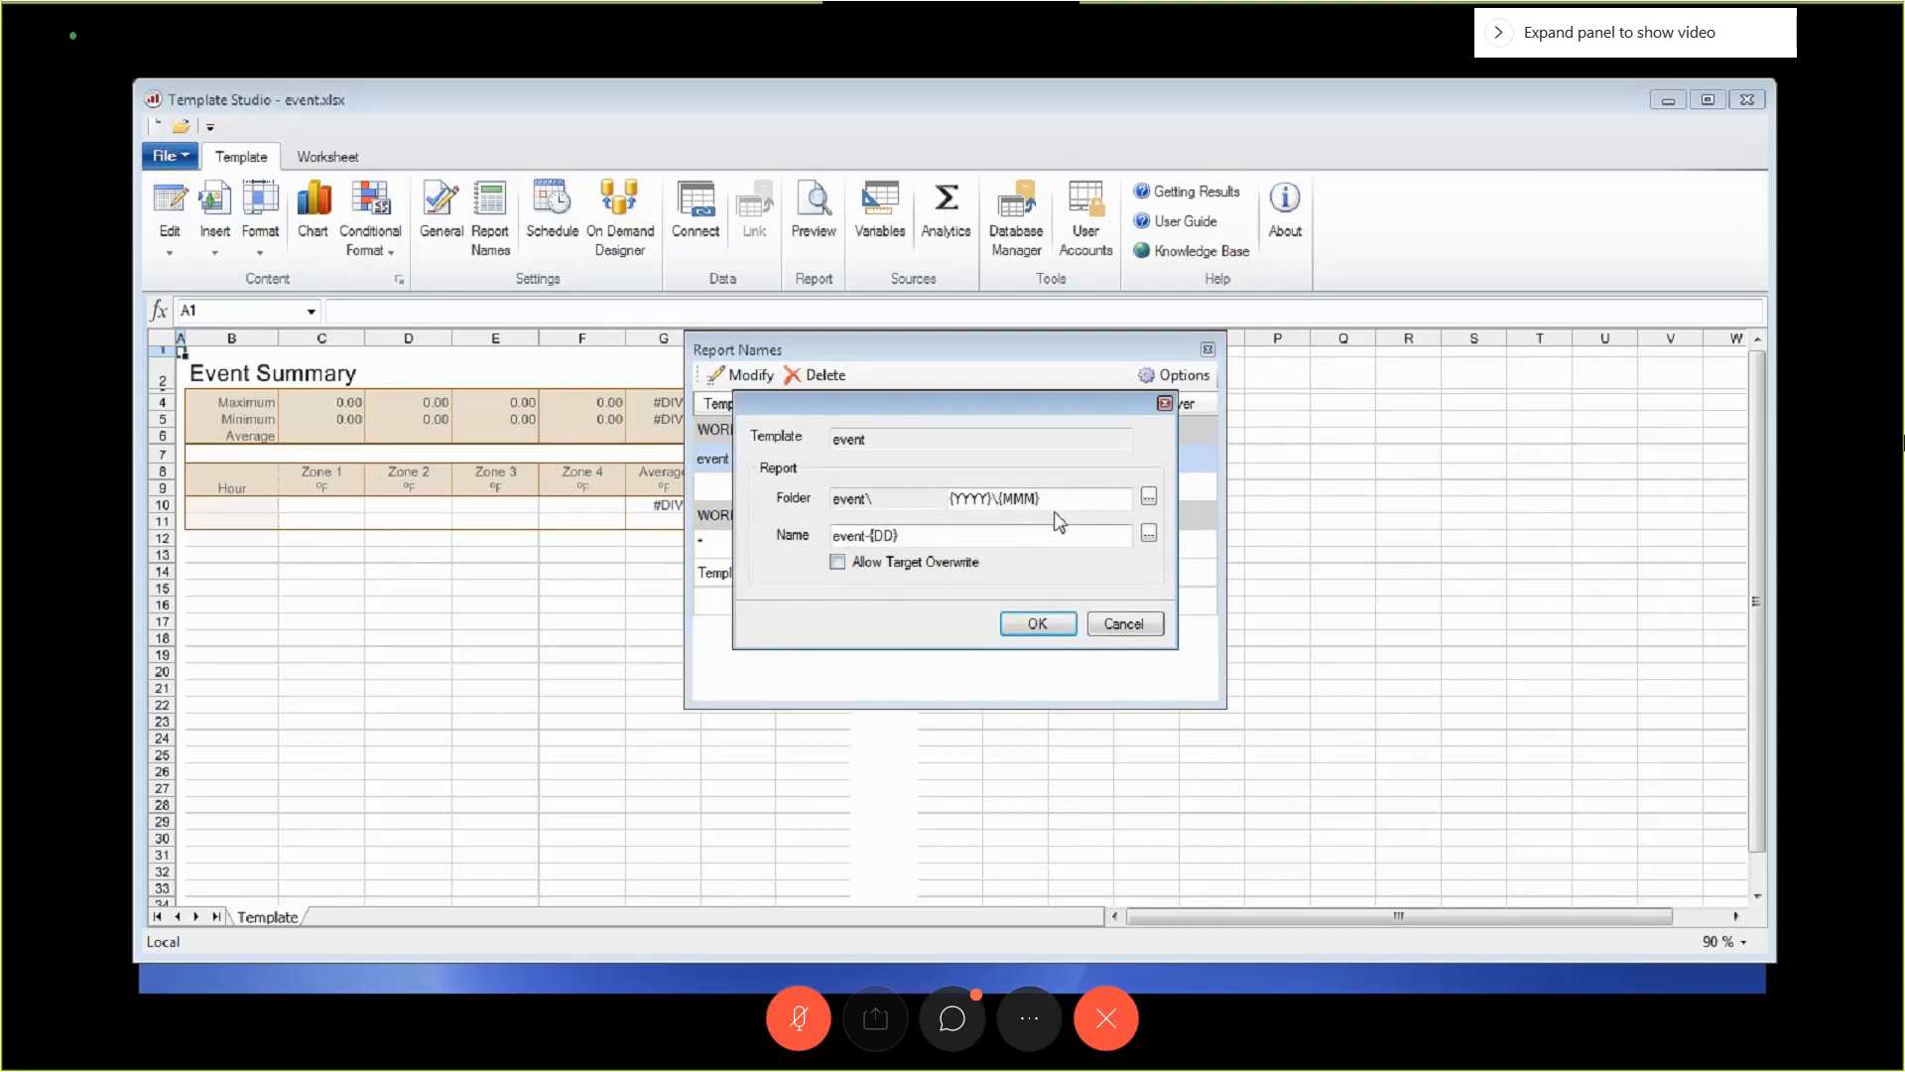
click(1124, 625)
click(795, 575)
double_click(795, 576)
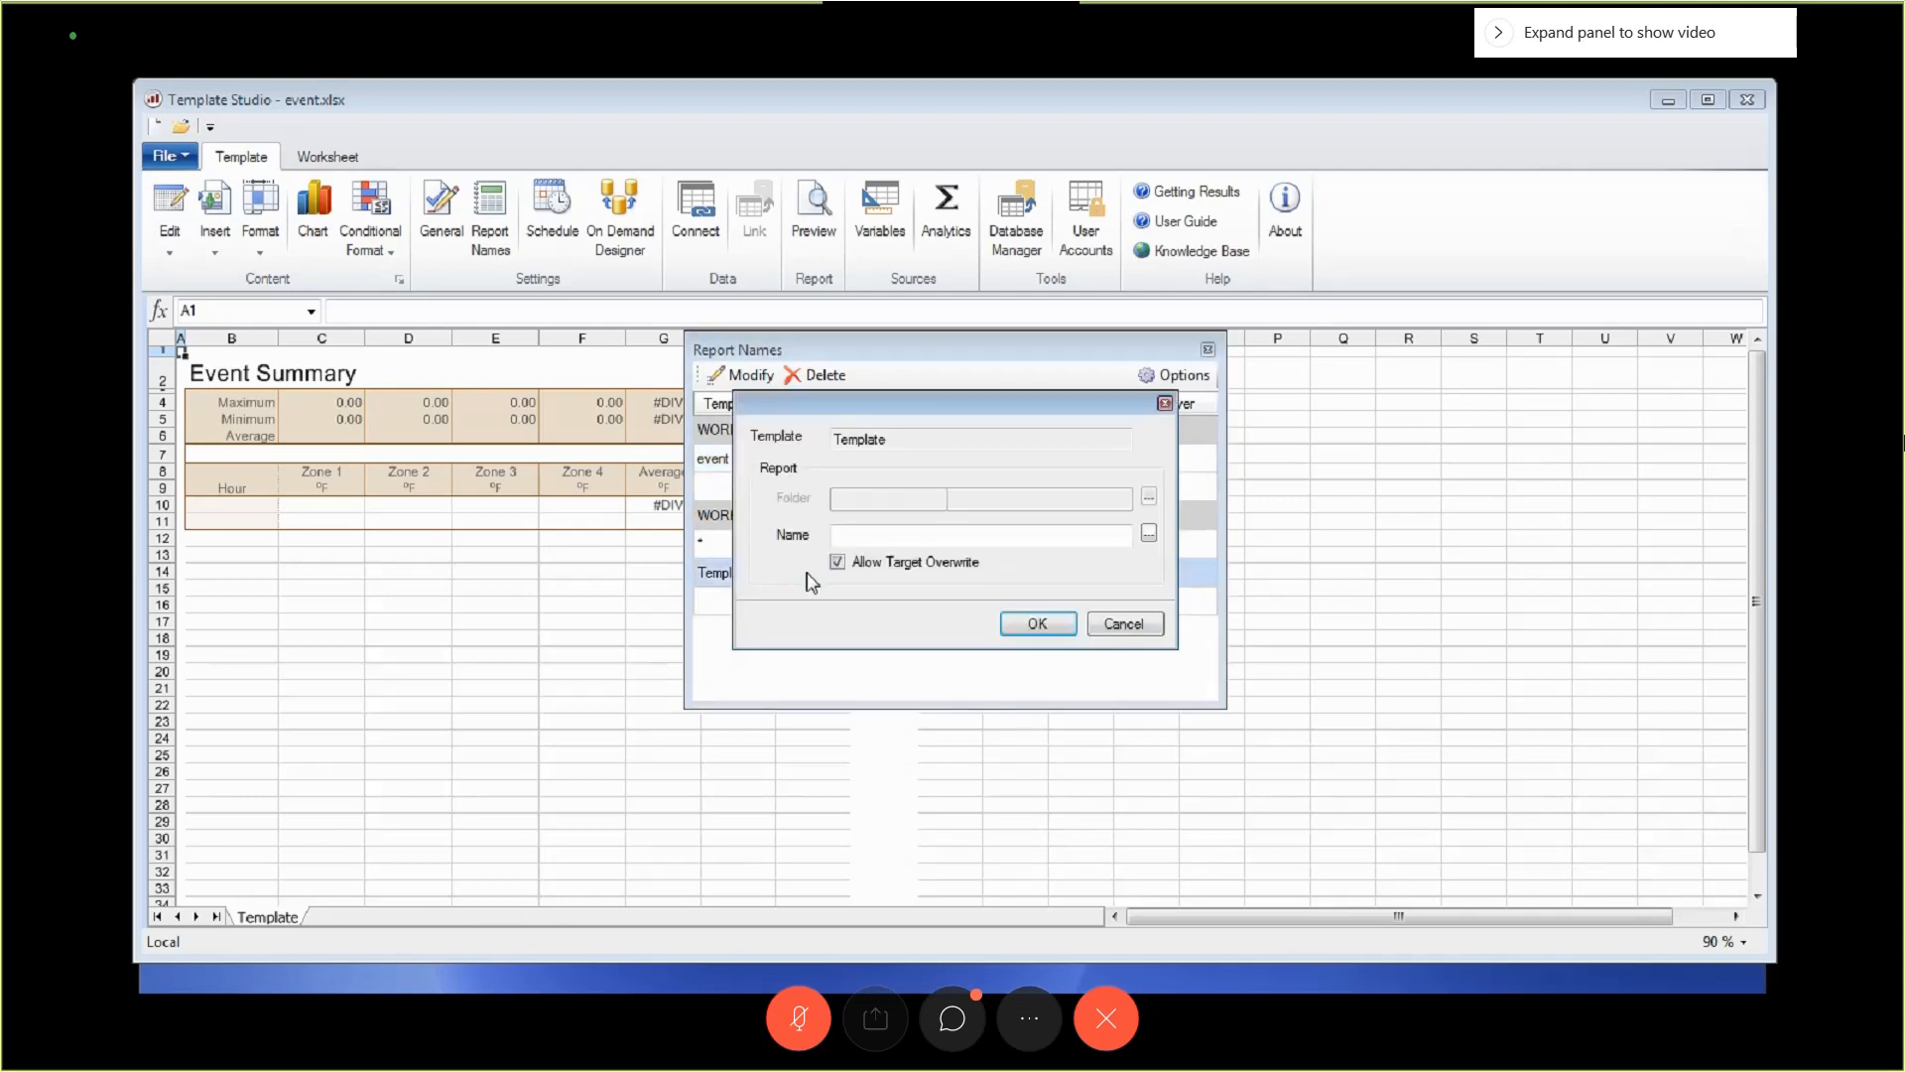
click(1149, 530)
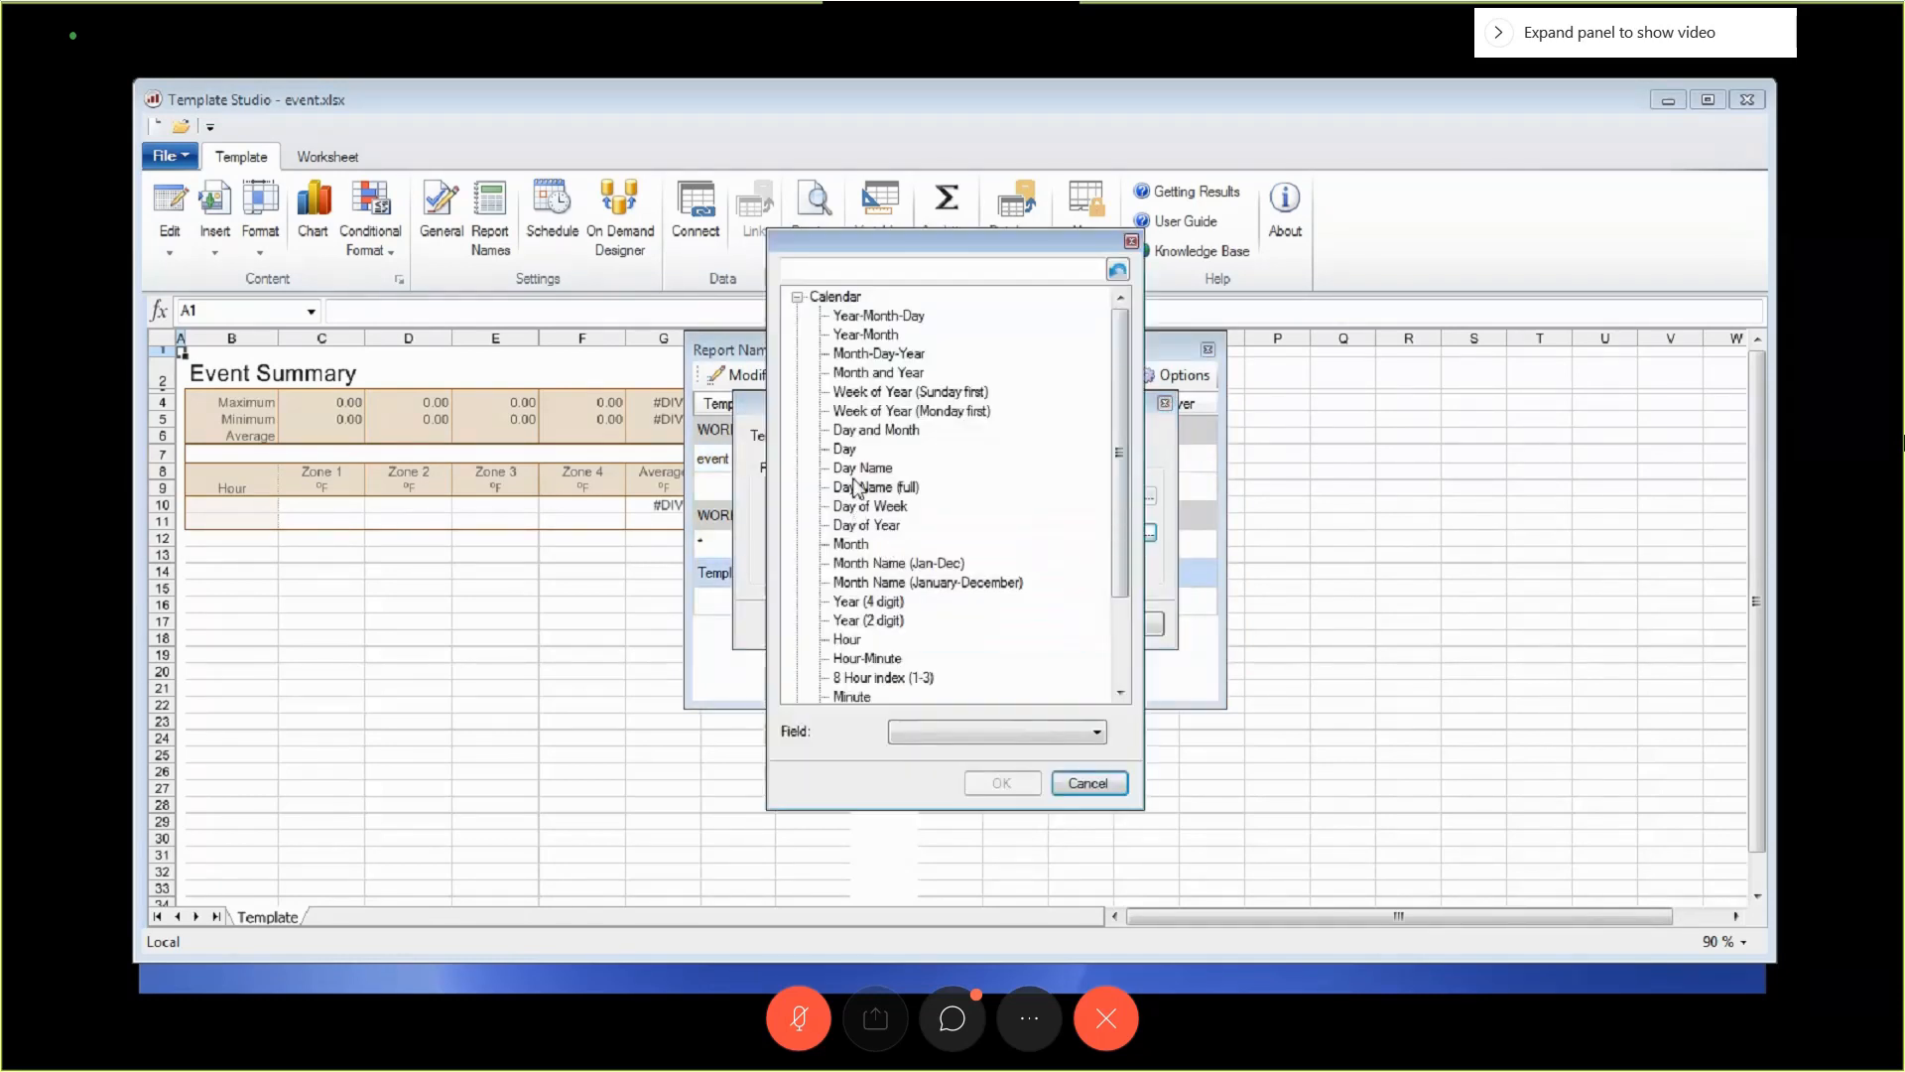
click(845, 448)
click(1007, 784)
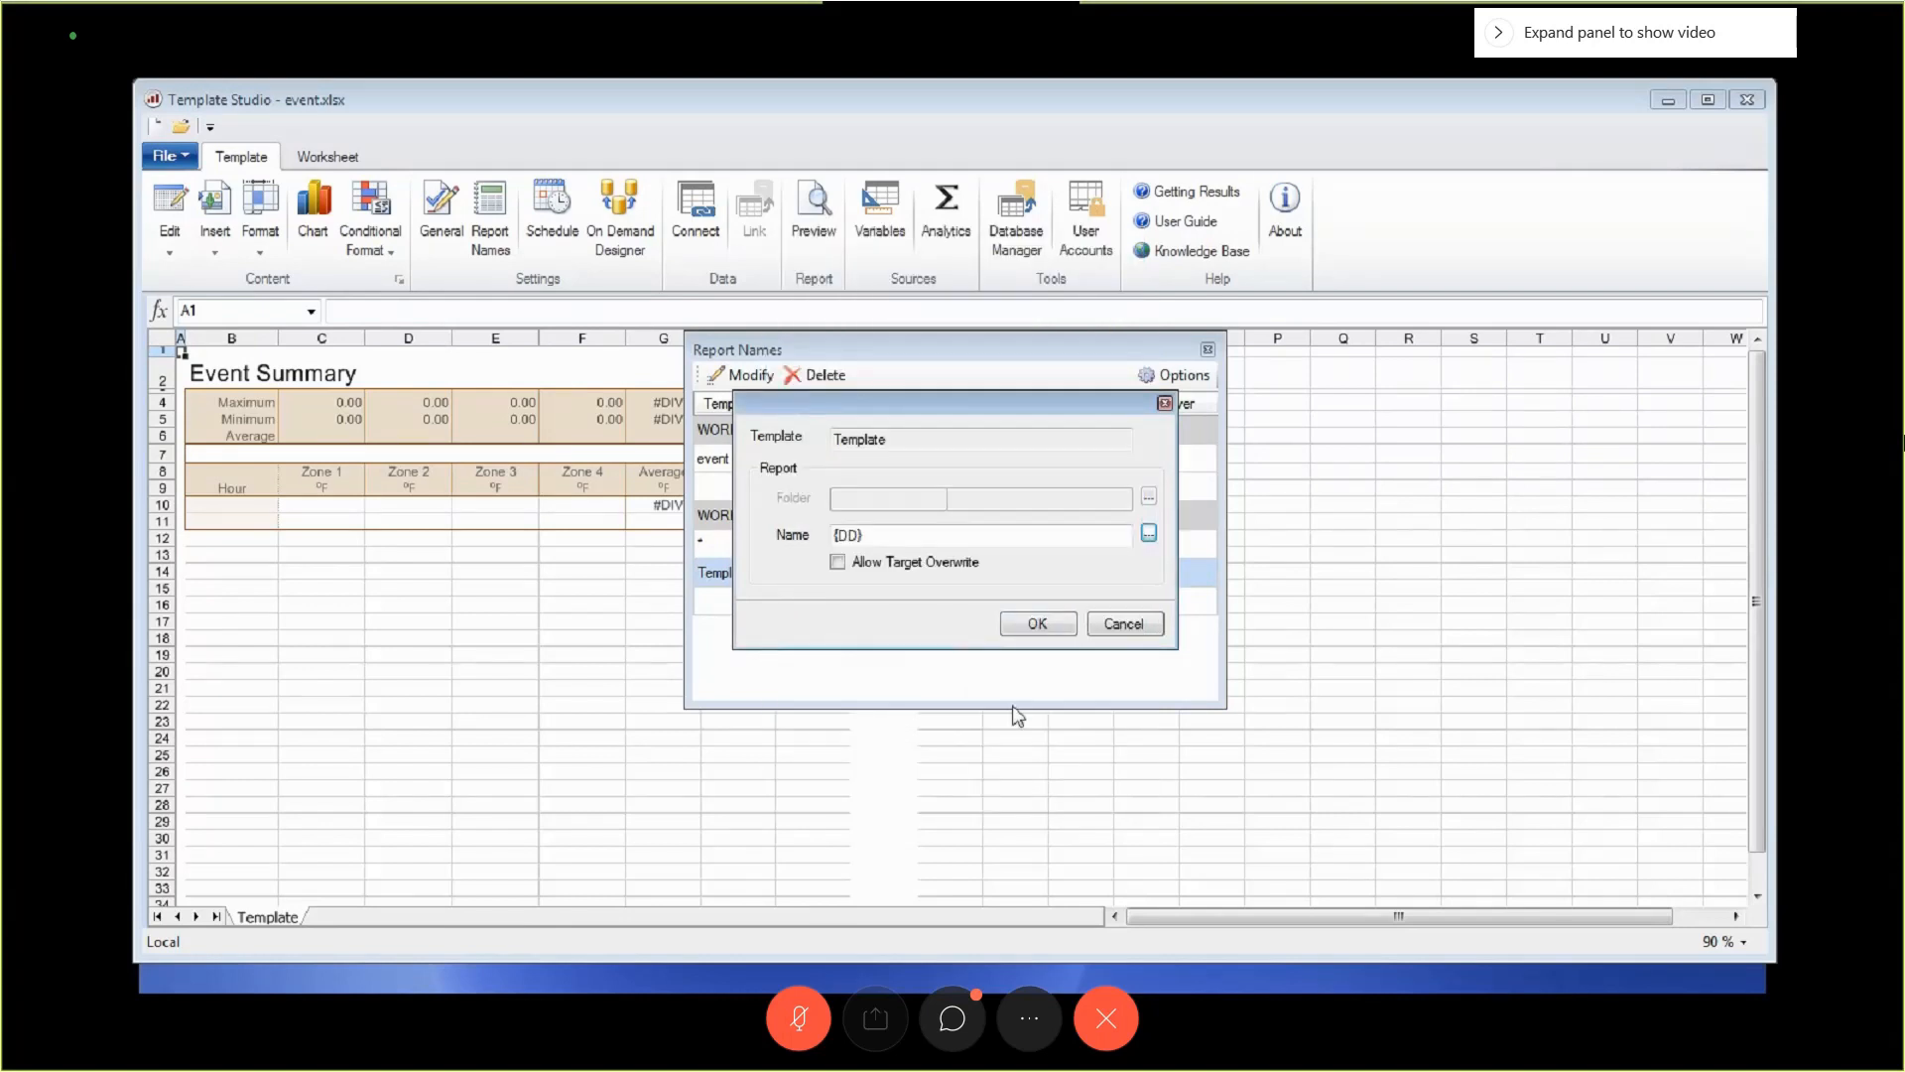
click(1027, 623)
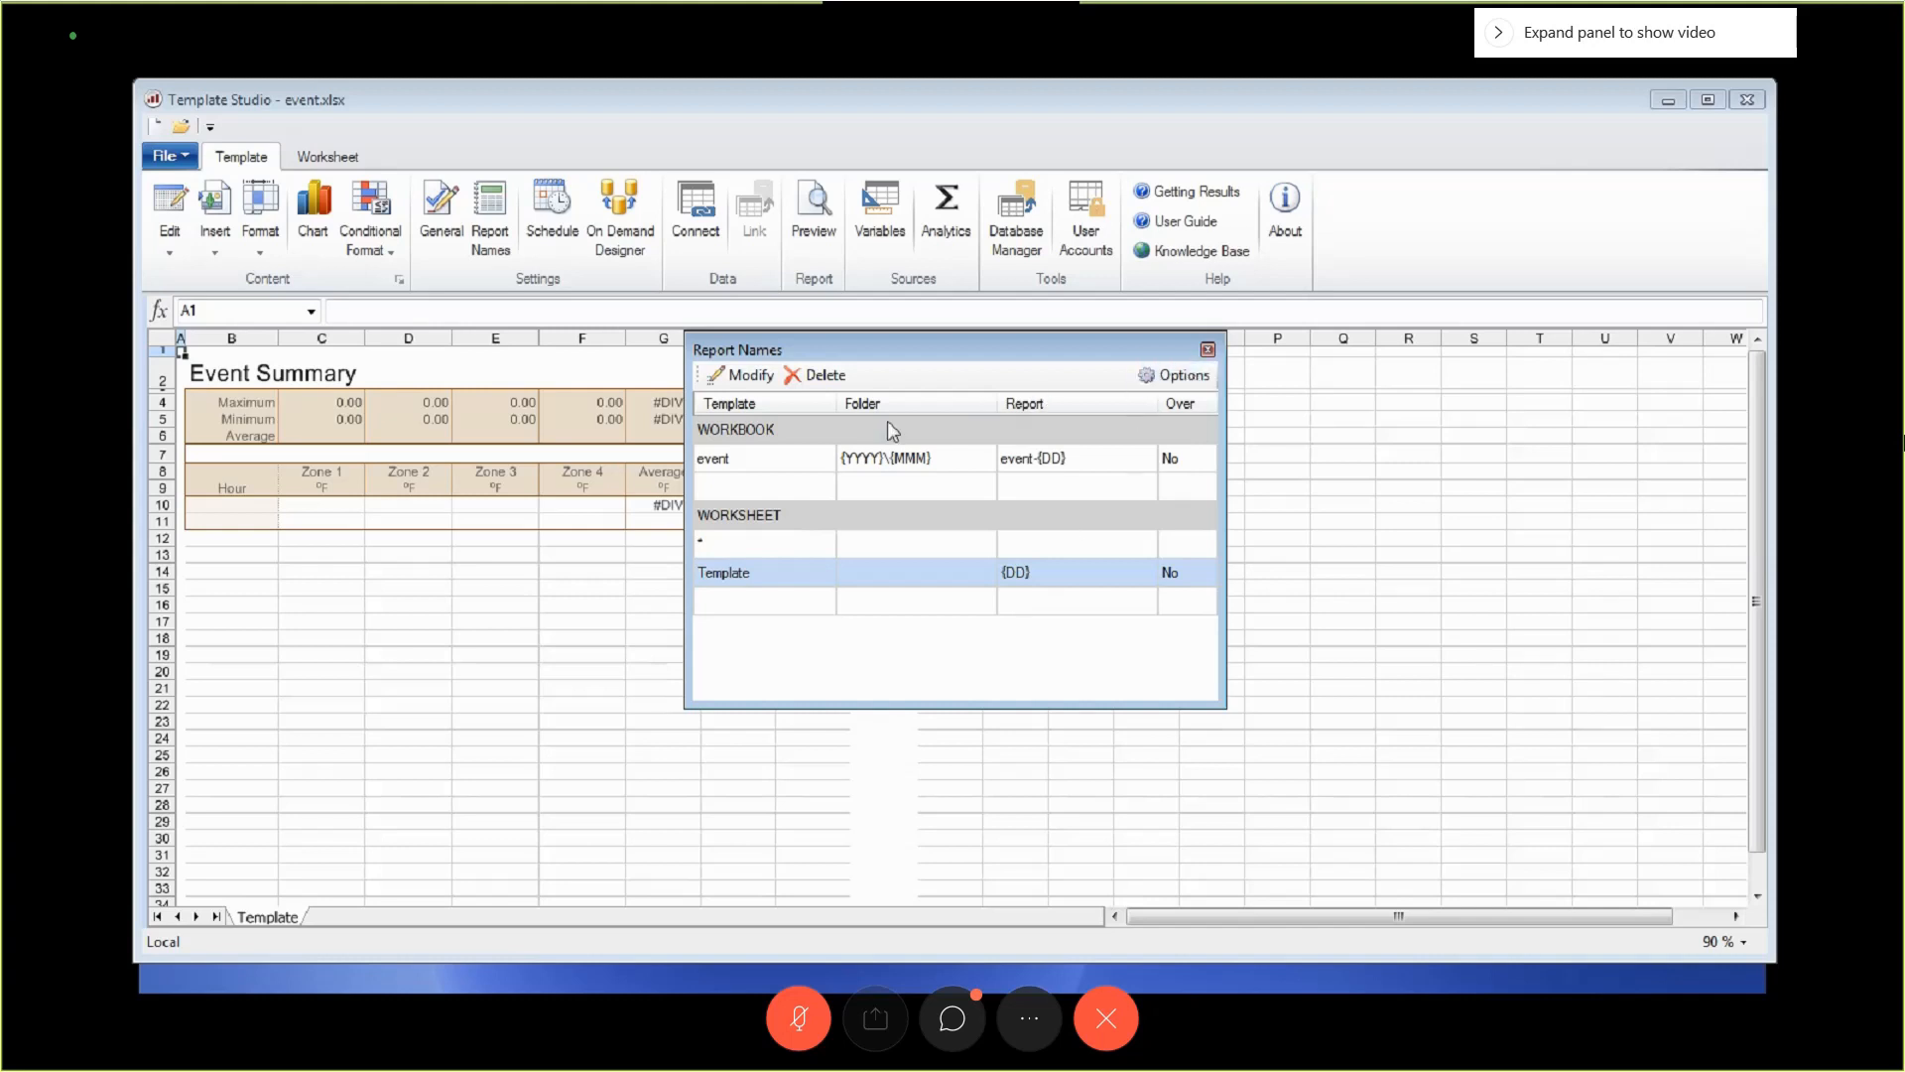
click(1207, 351)
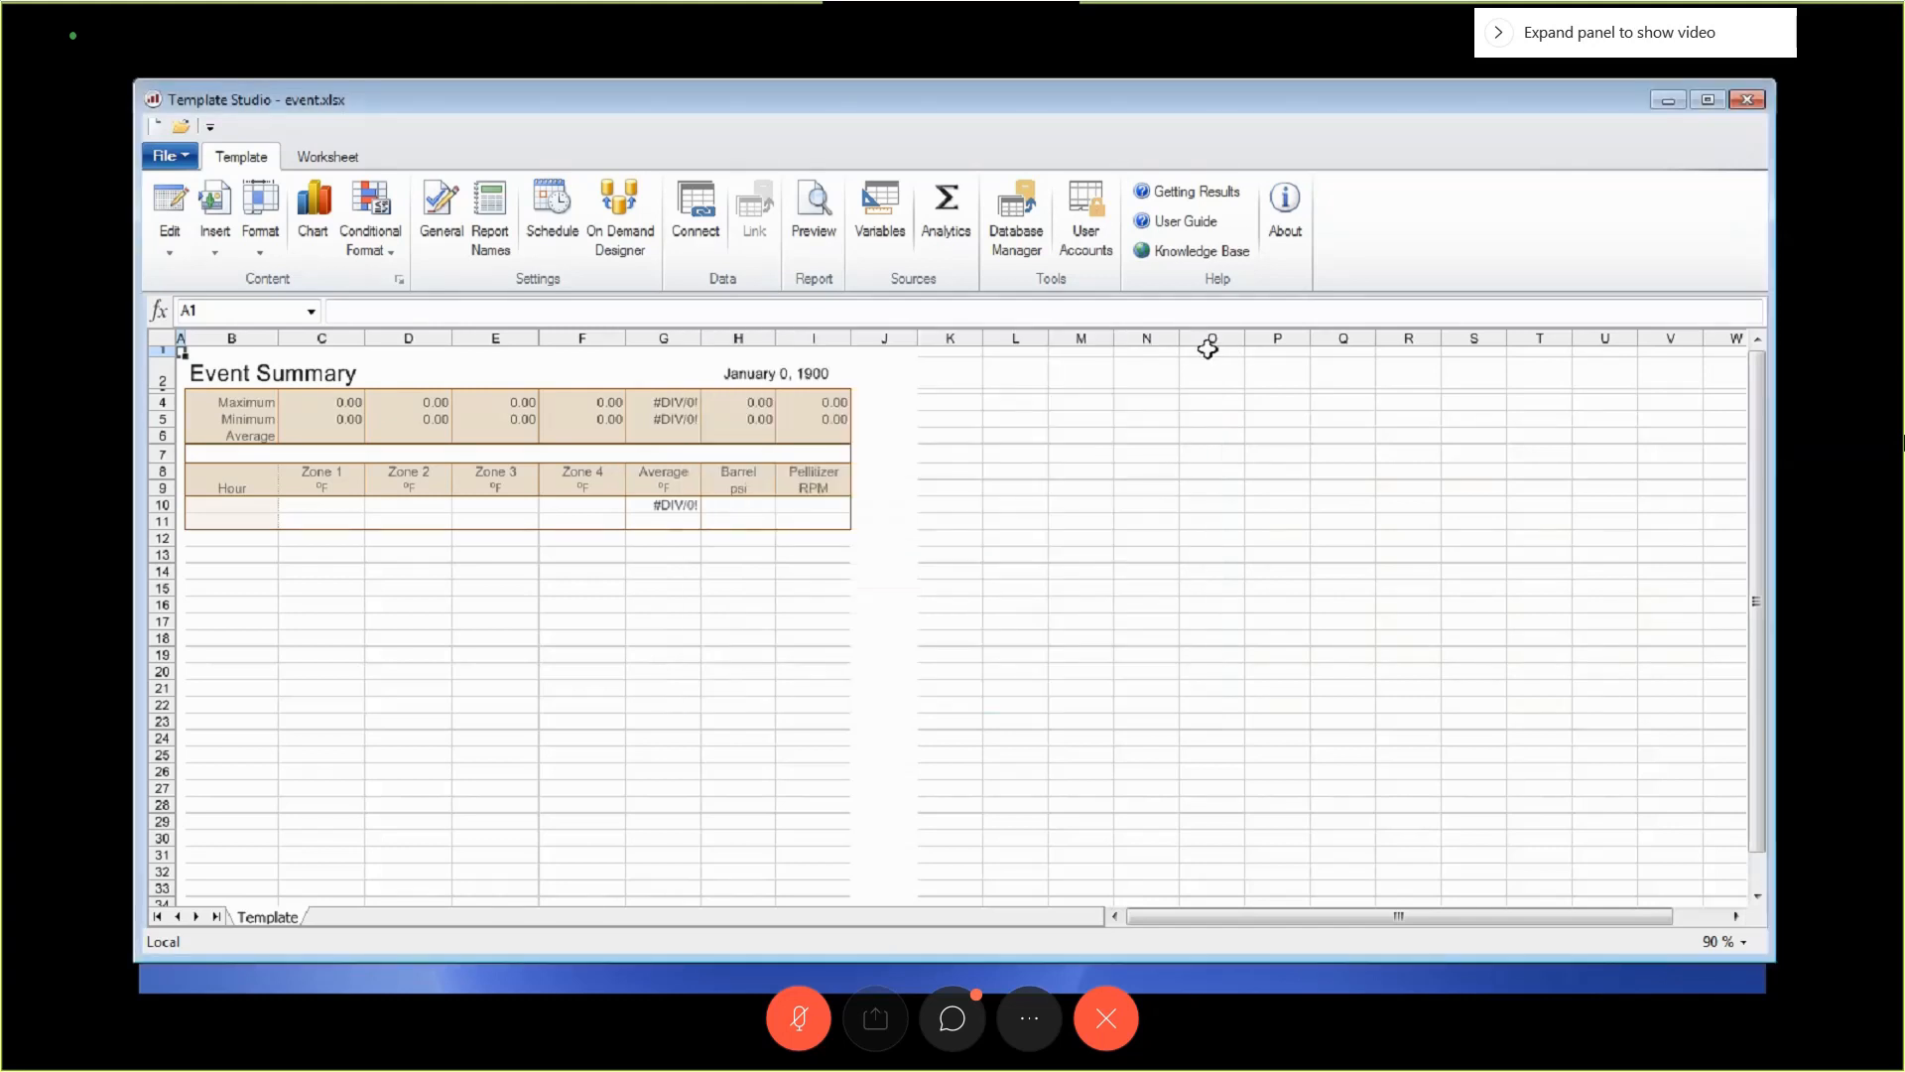
Review the Template worksheet's overwrite setting and the option for hiding template sheets on report update.
click(492, 220)
double_click(780, 580)
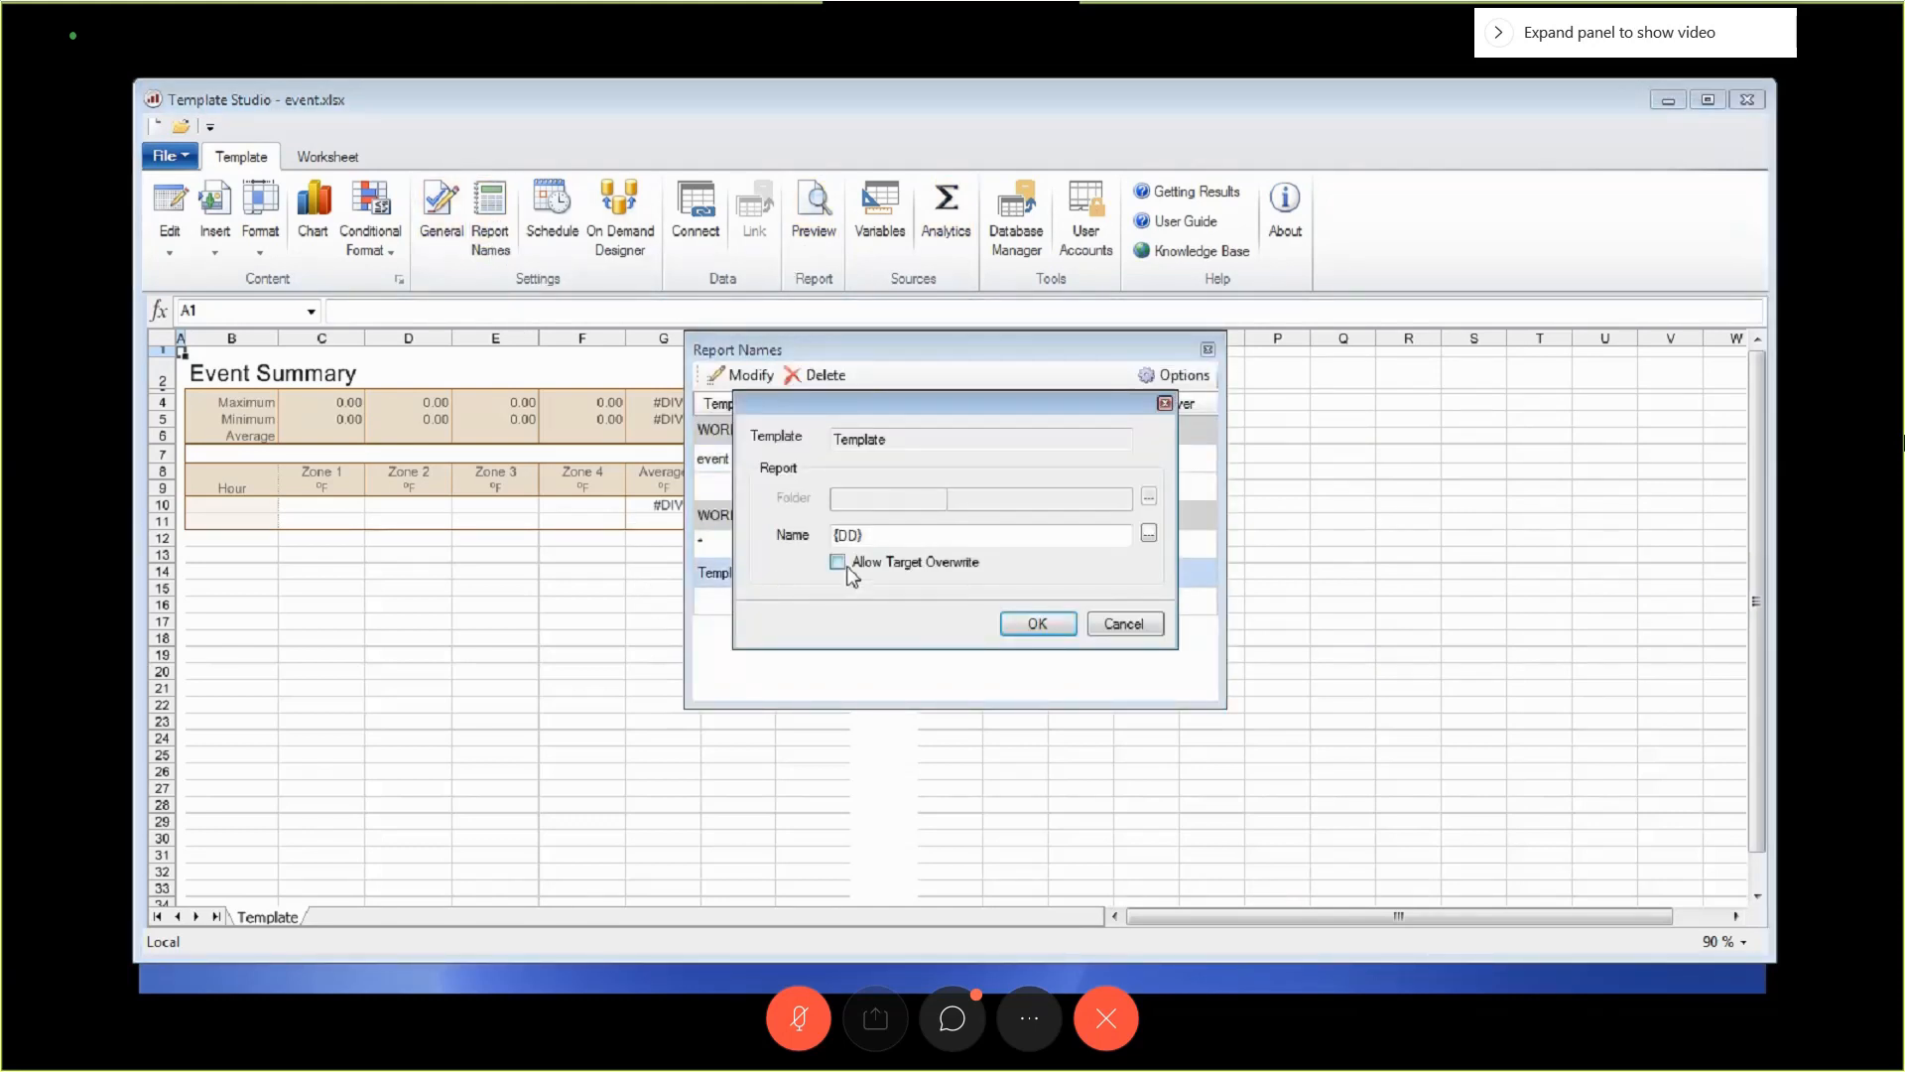
click(1118, 623)
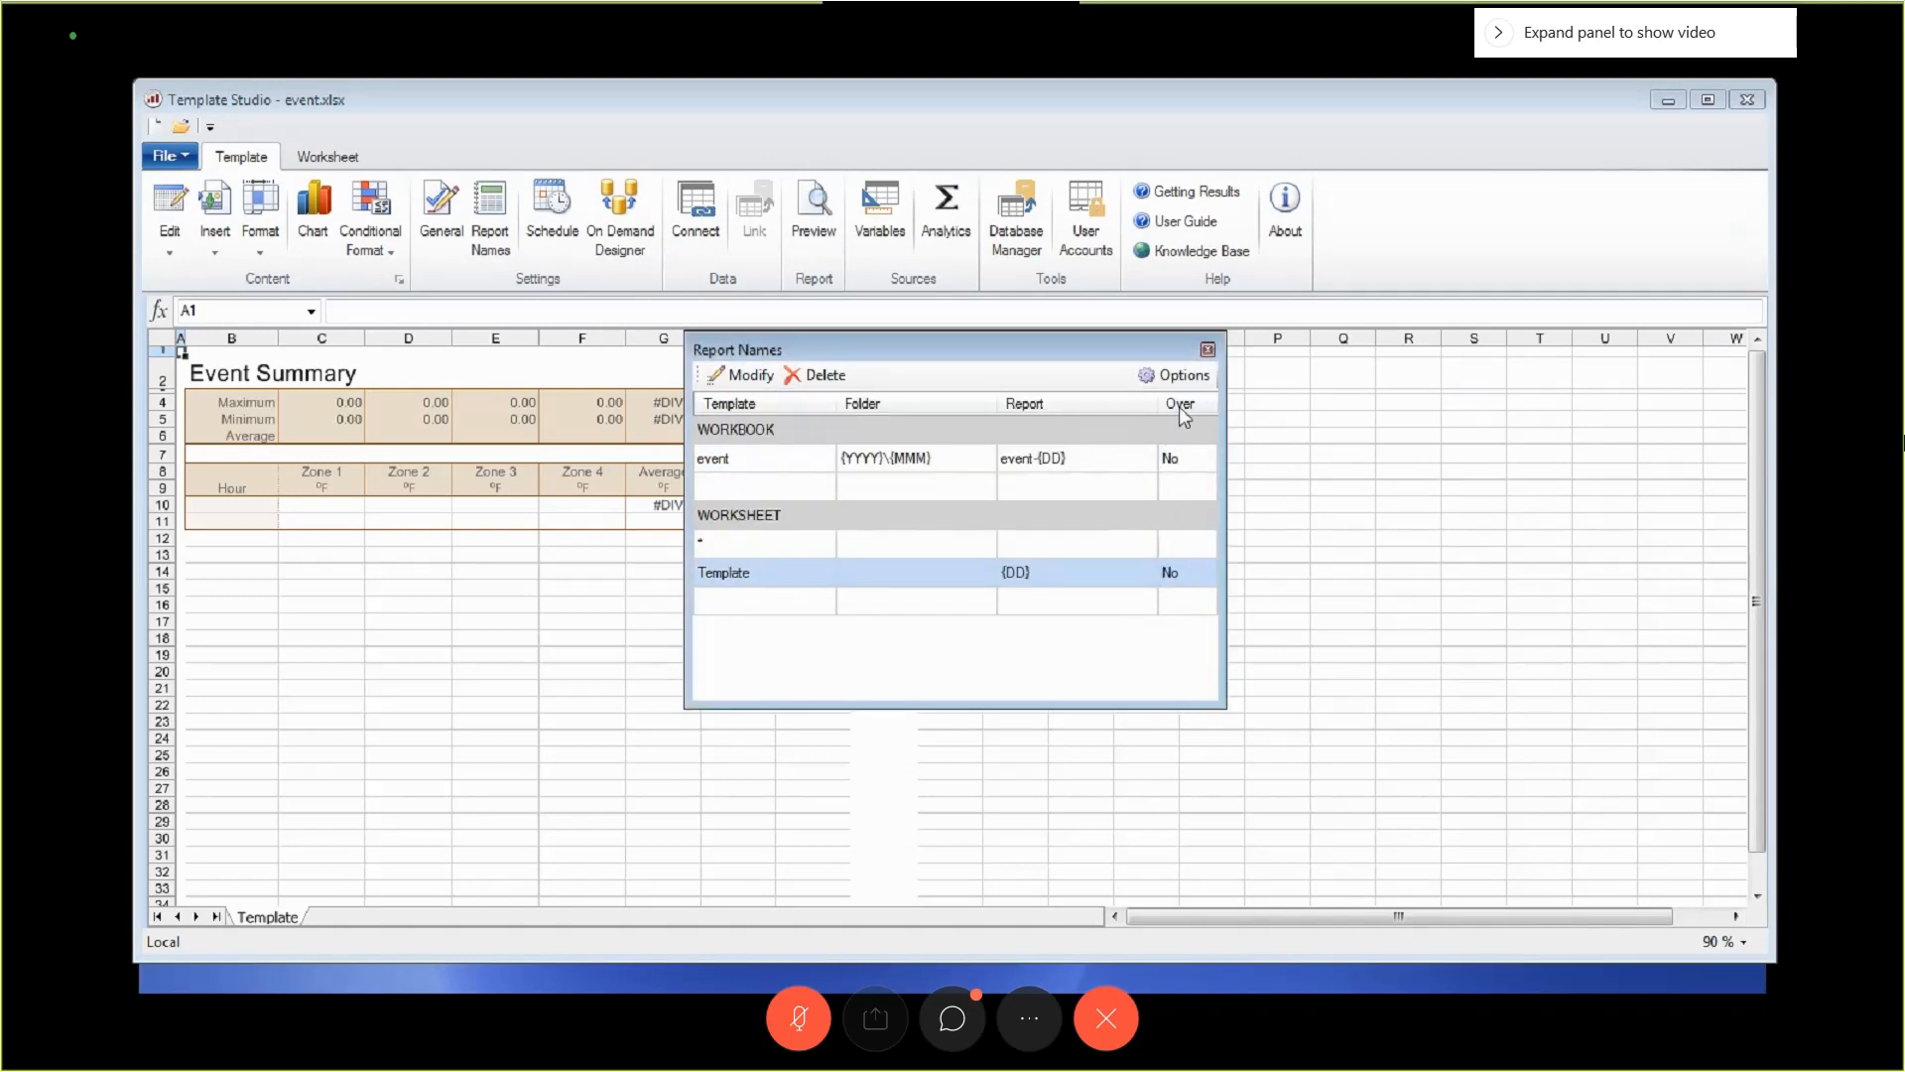
click(1176, 376)
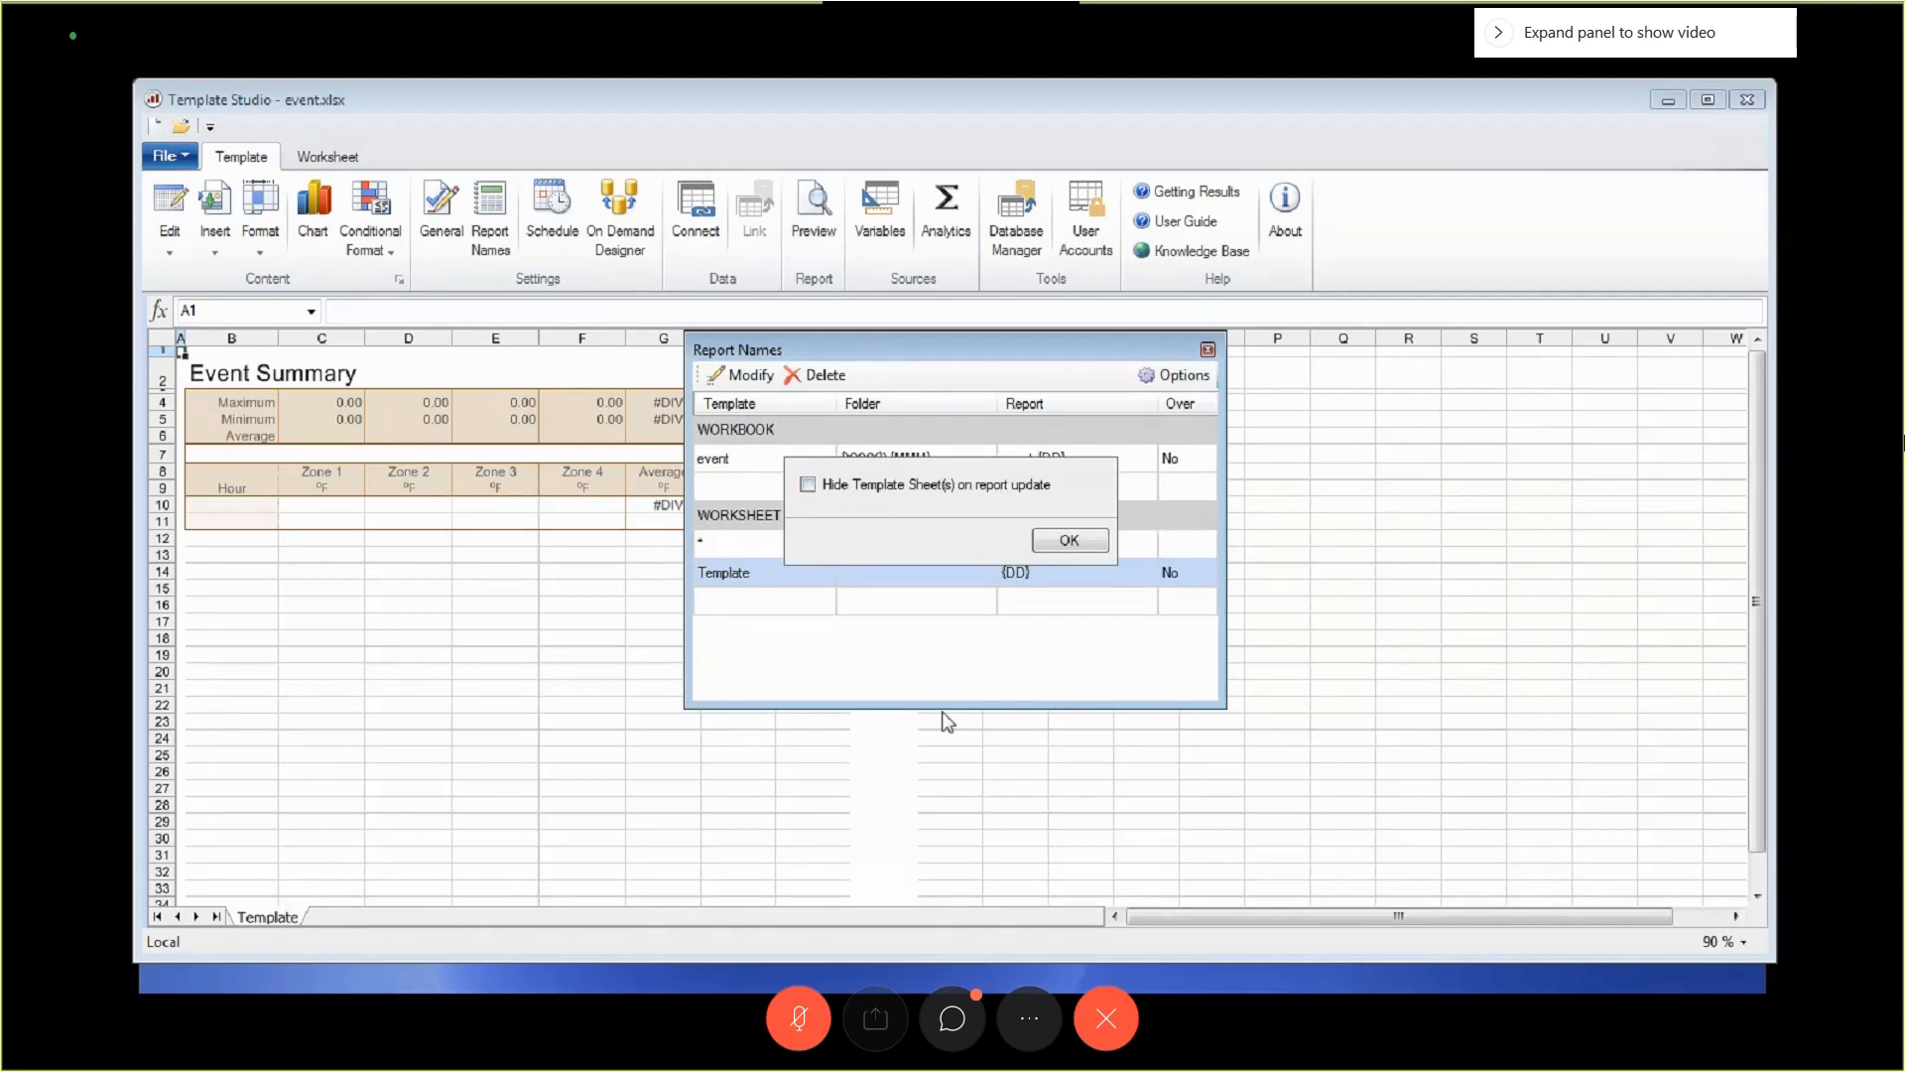
click(1072, 542)
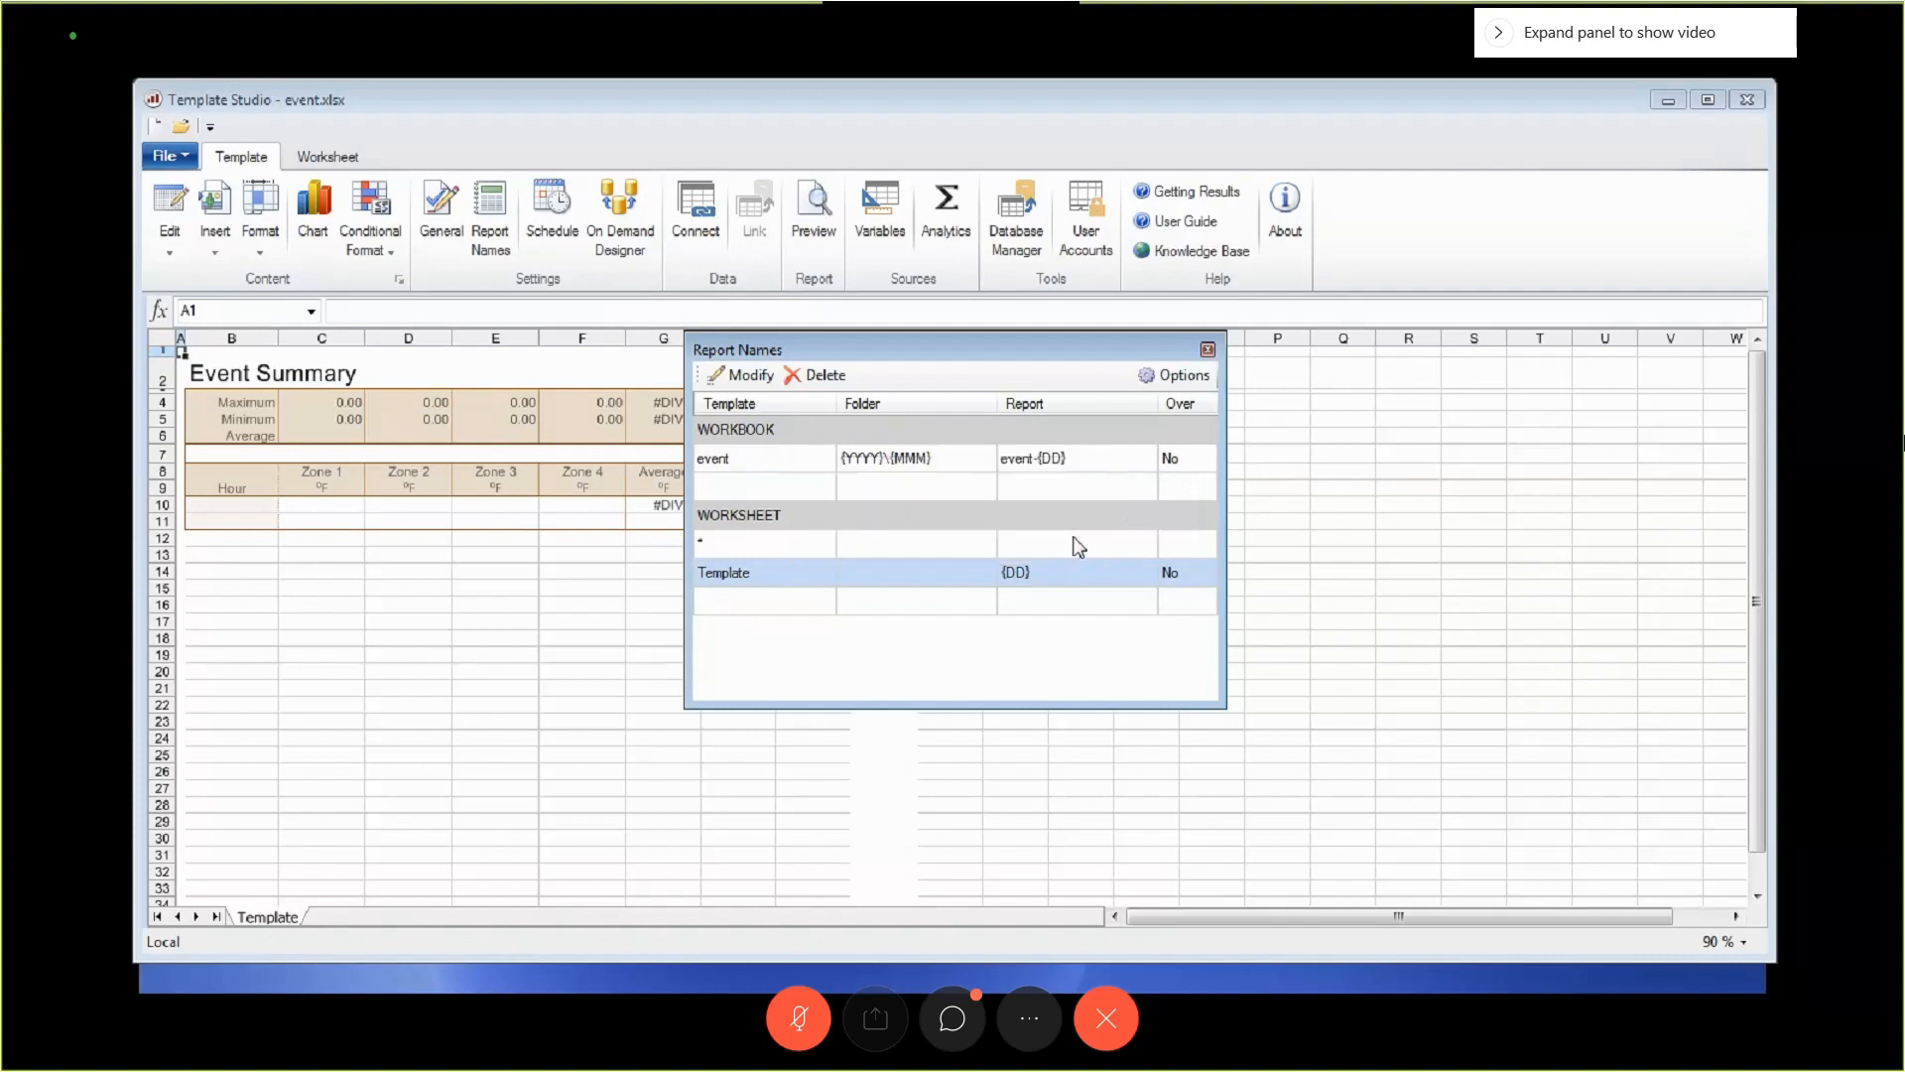
click(1208, 349)
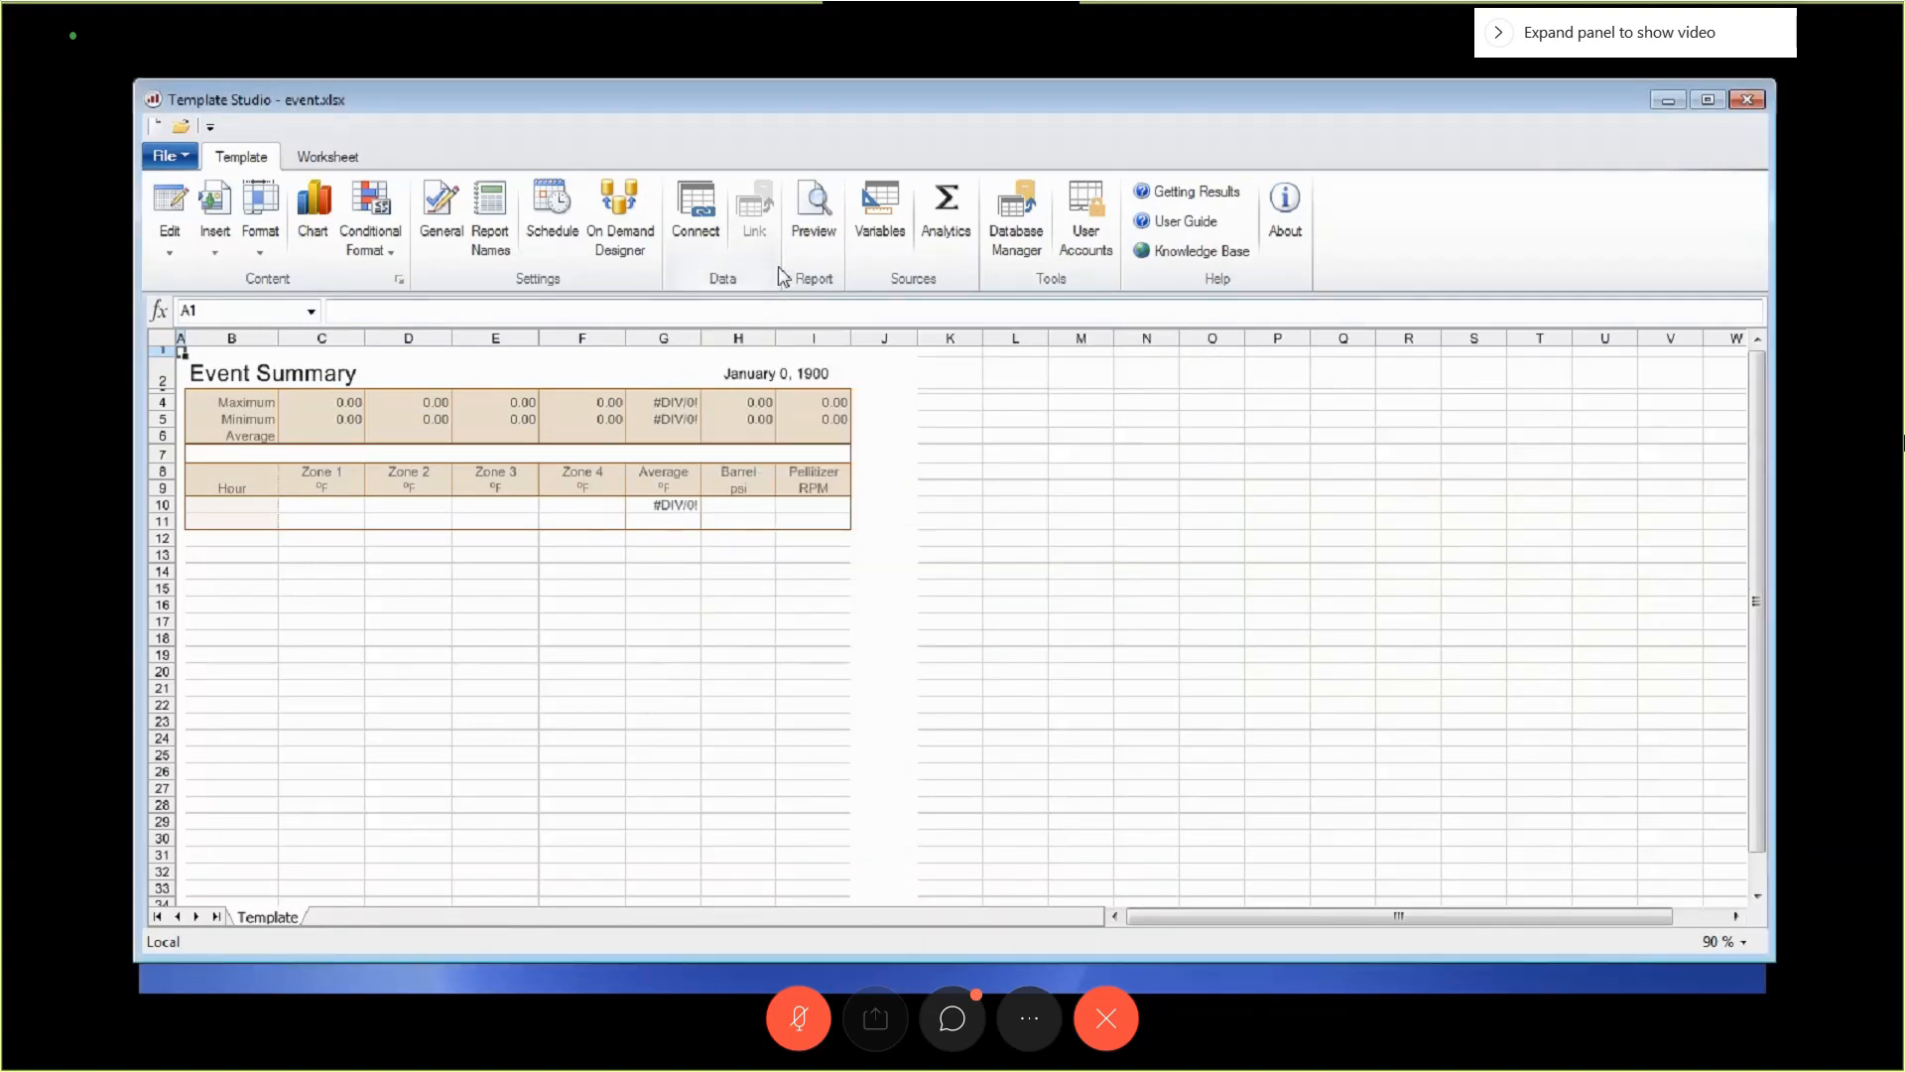
Preview the event template, refresh it once to generate a report with the new names, and close the preview.
click(806, 229)
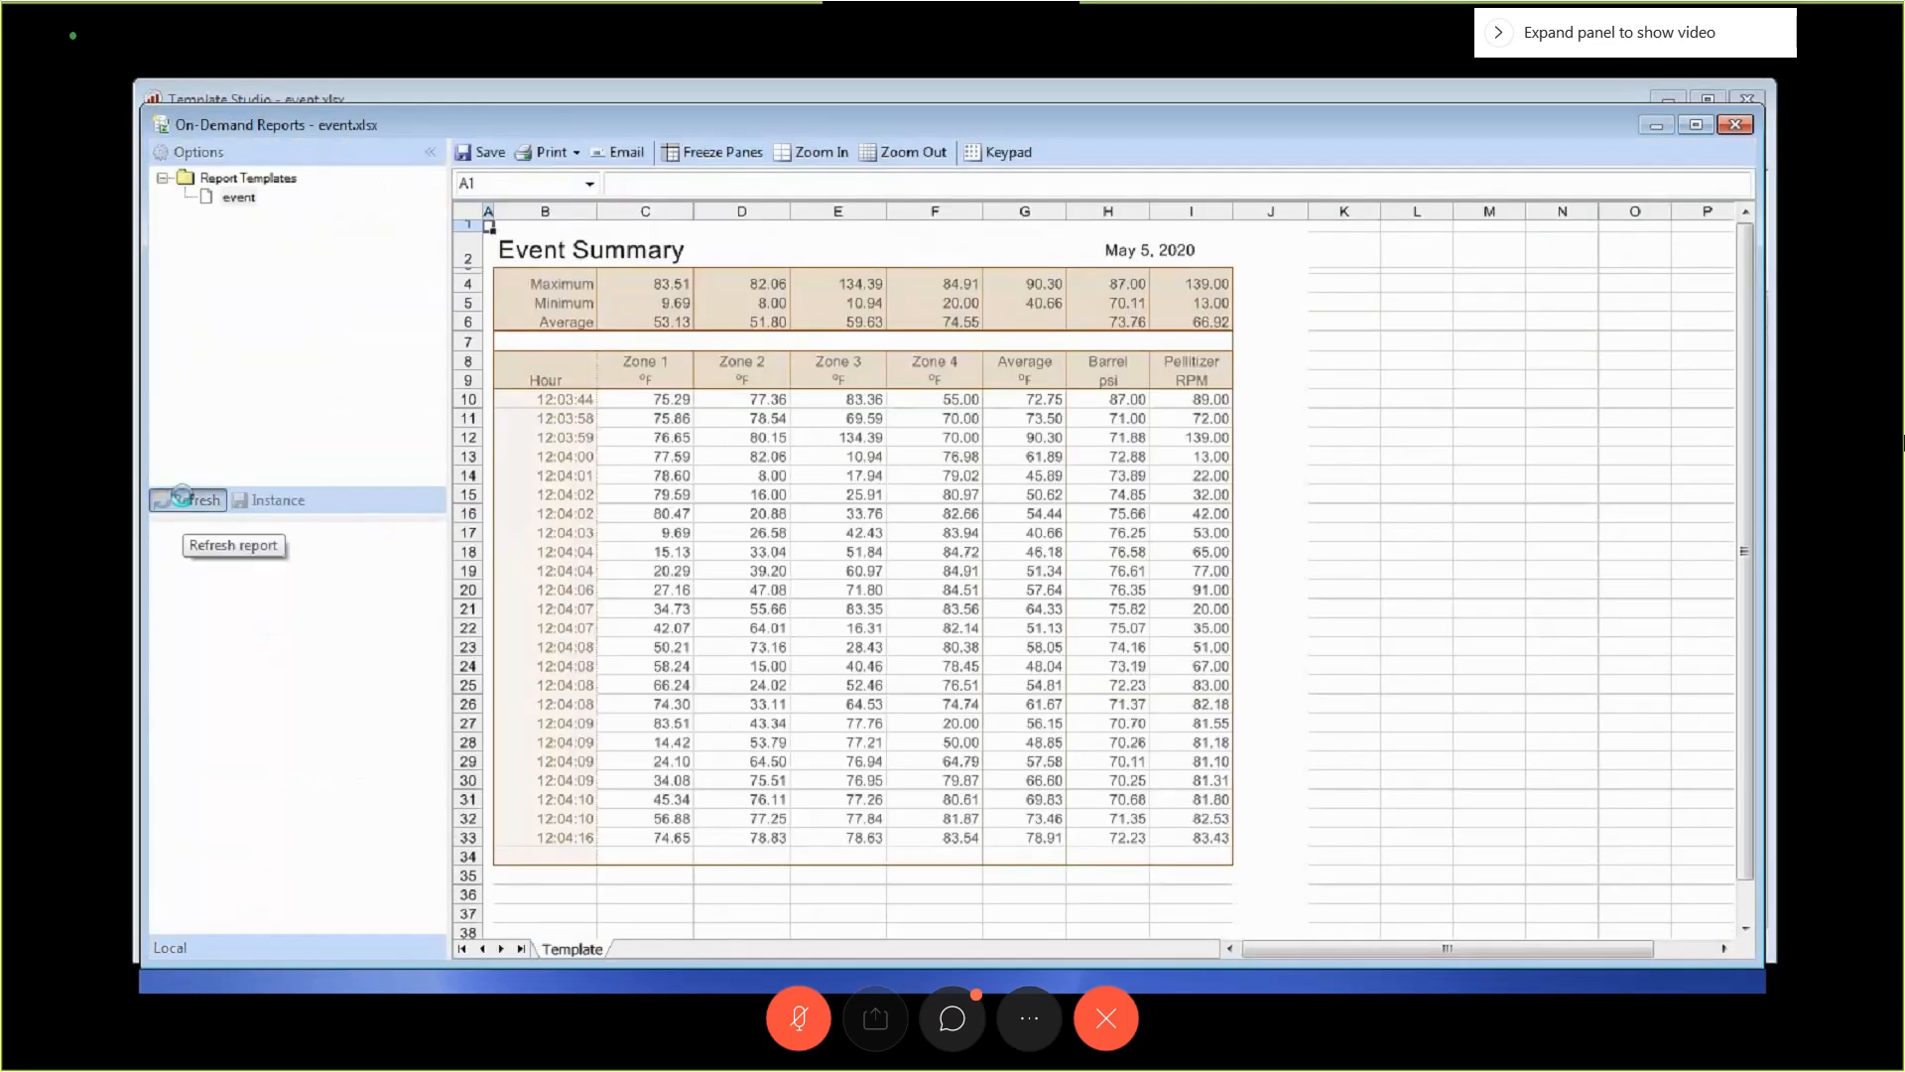
click(189, 500)
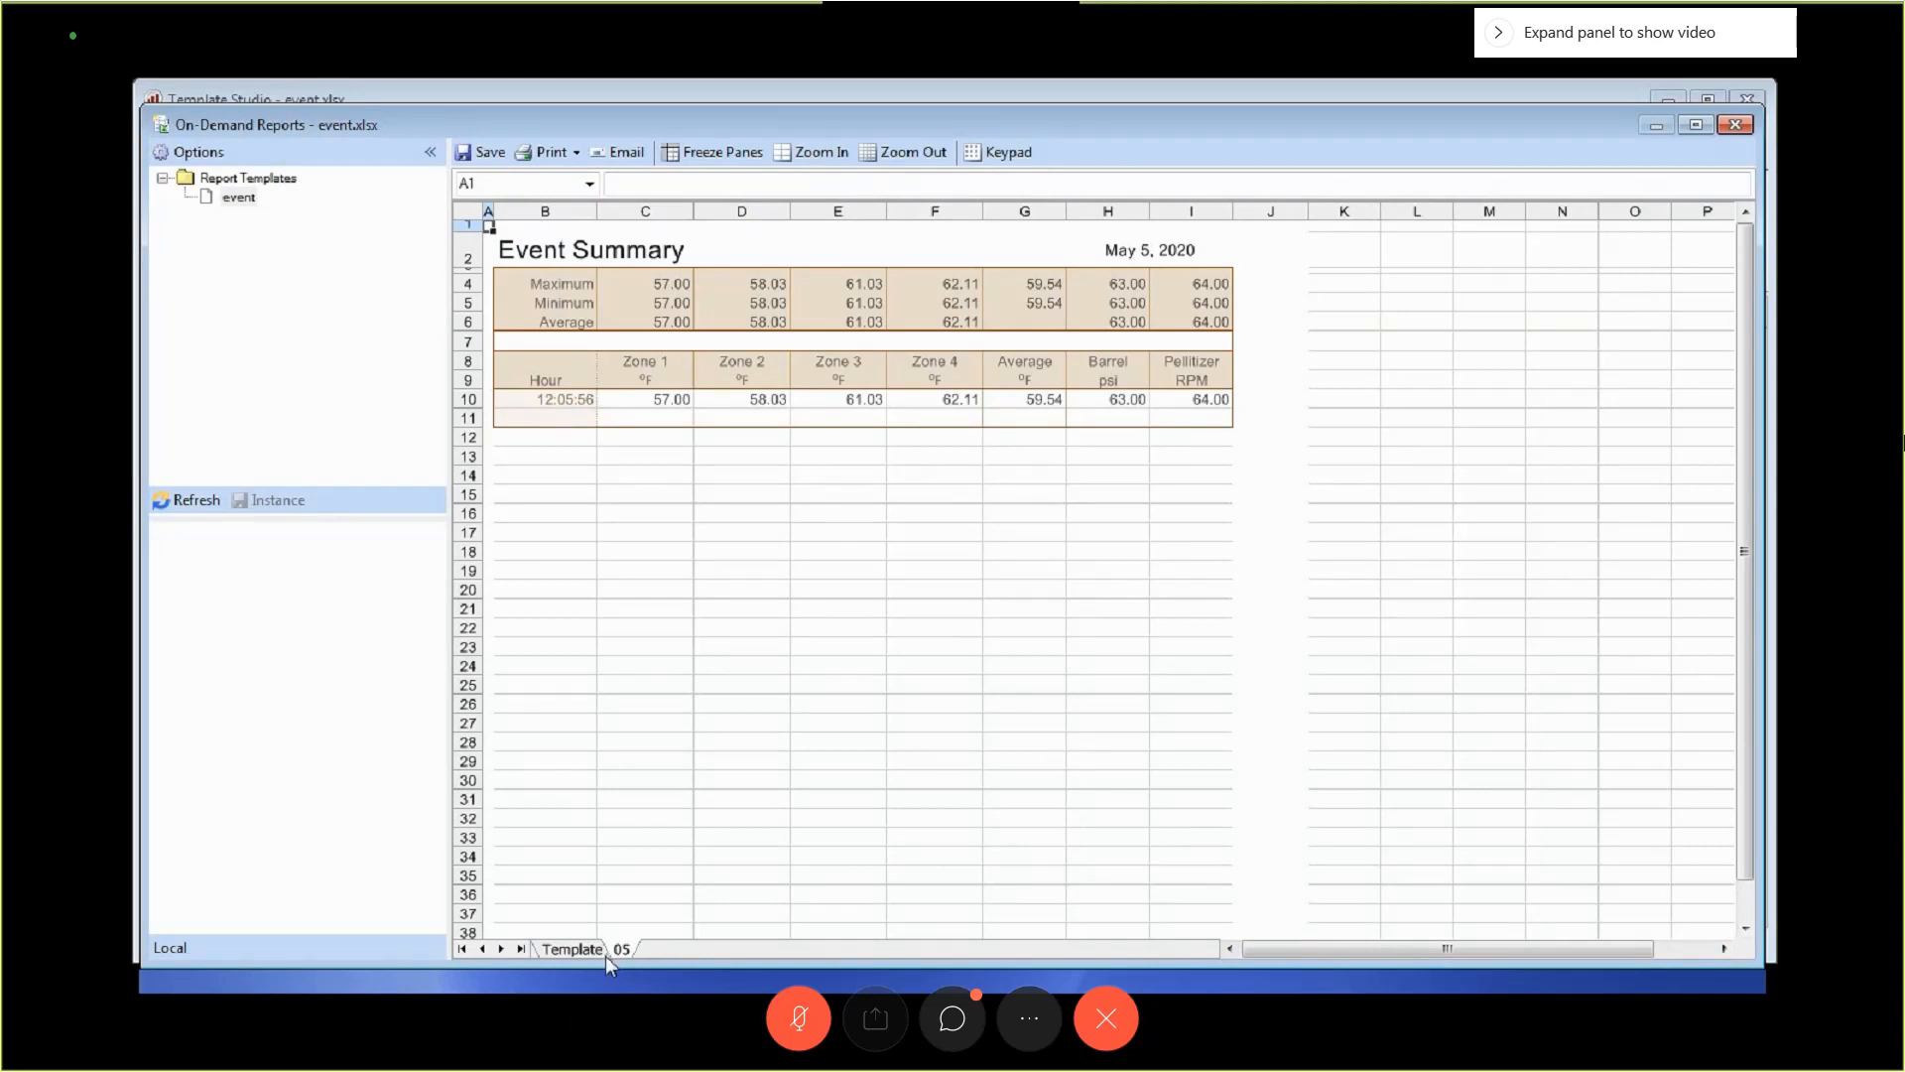
click(1731, 125)
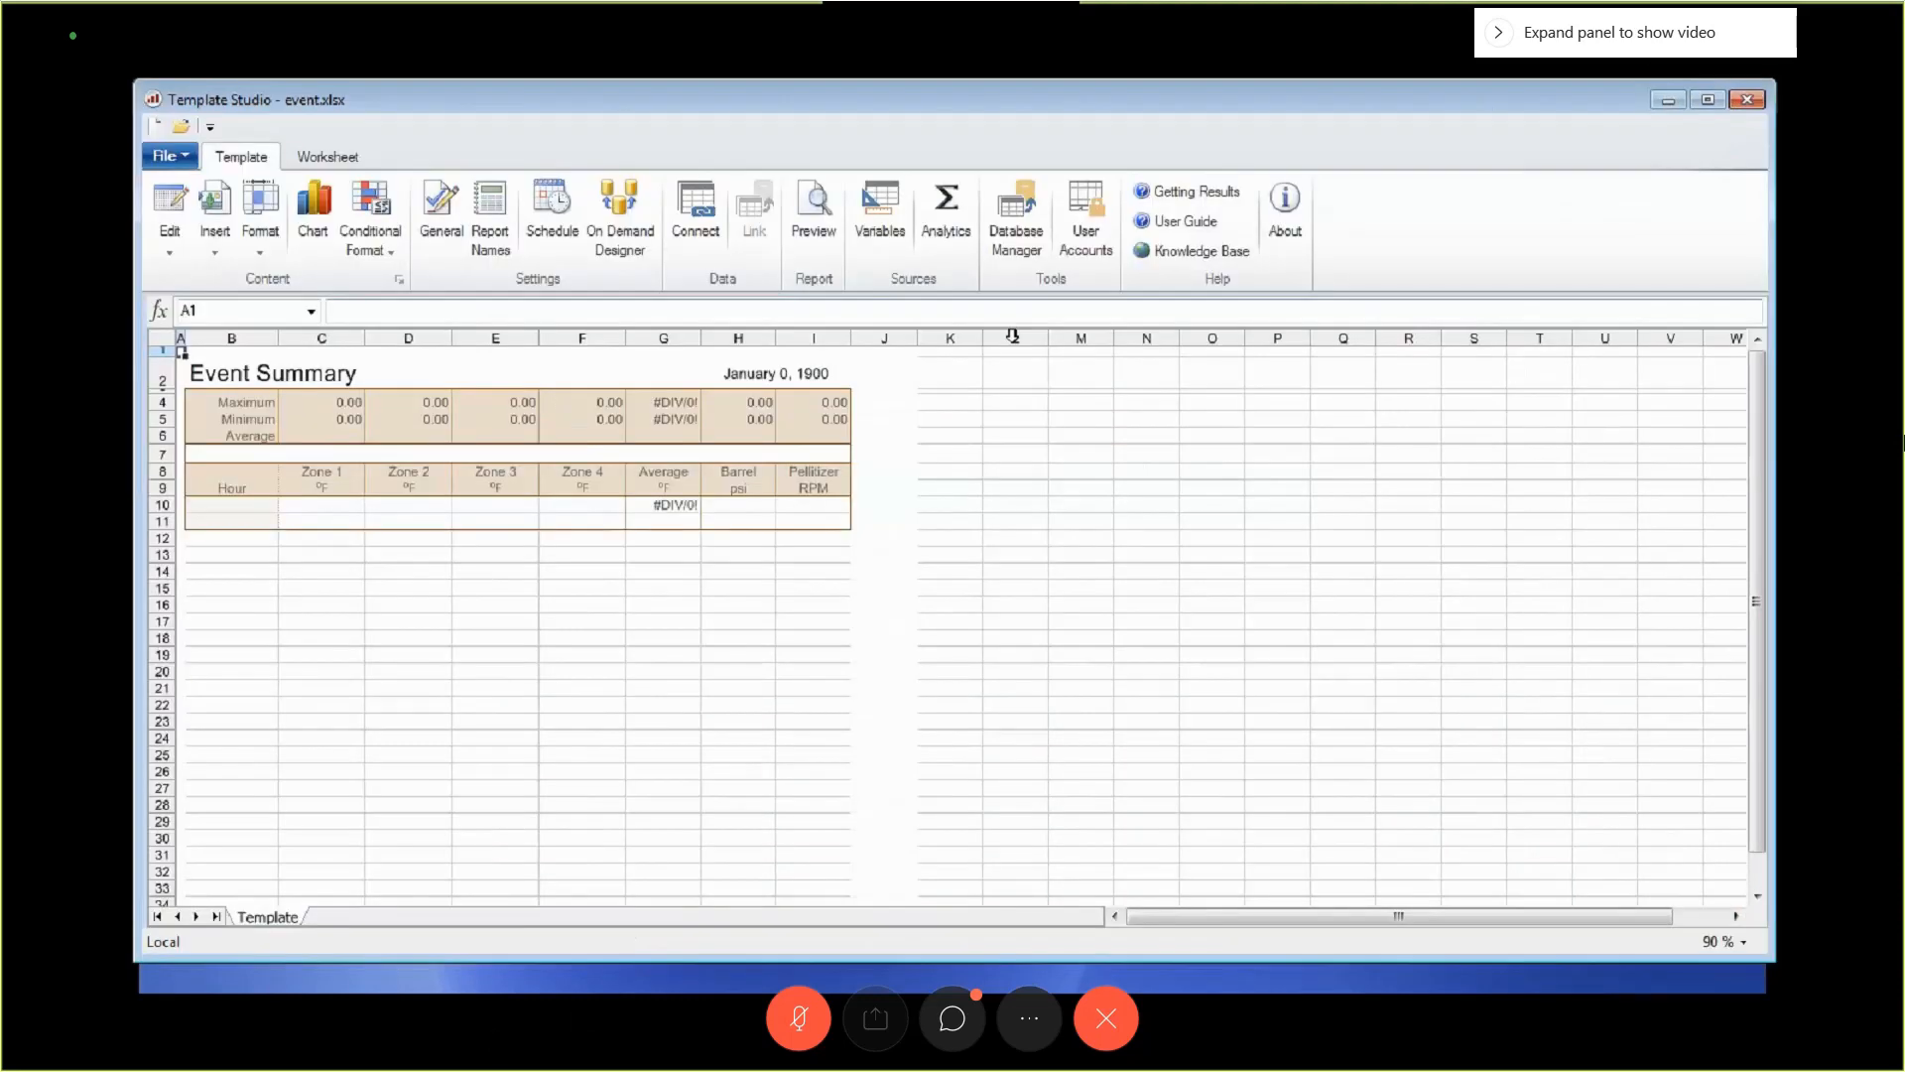
Add an XLR_DA event schedule with the condition that tag MachineCYcle is equal to 1.
click(552, 218)
click(537, 415)
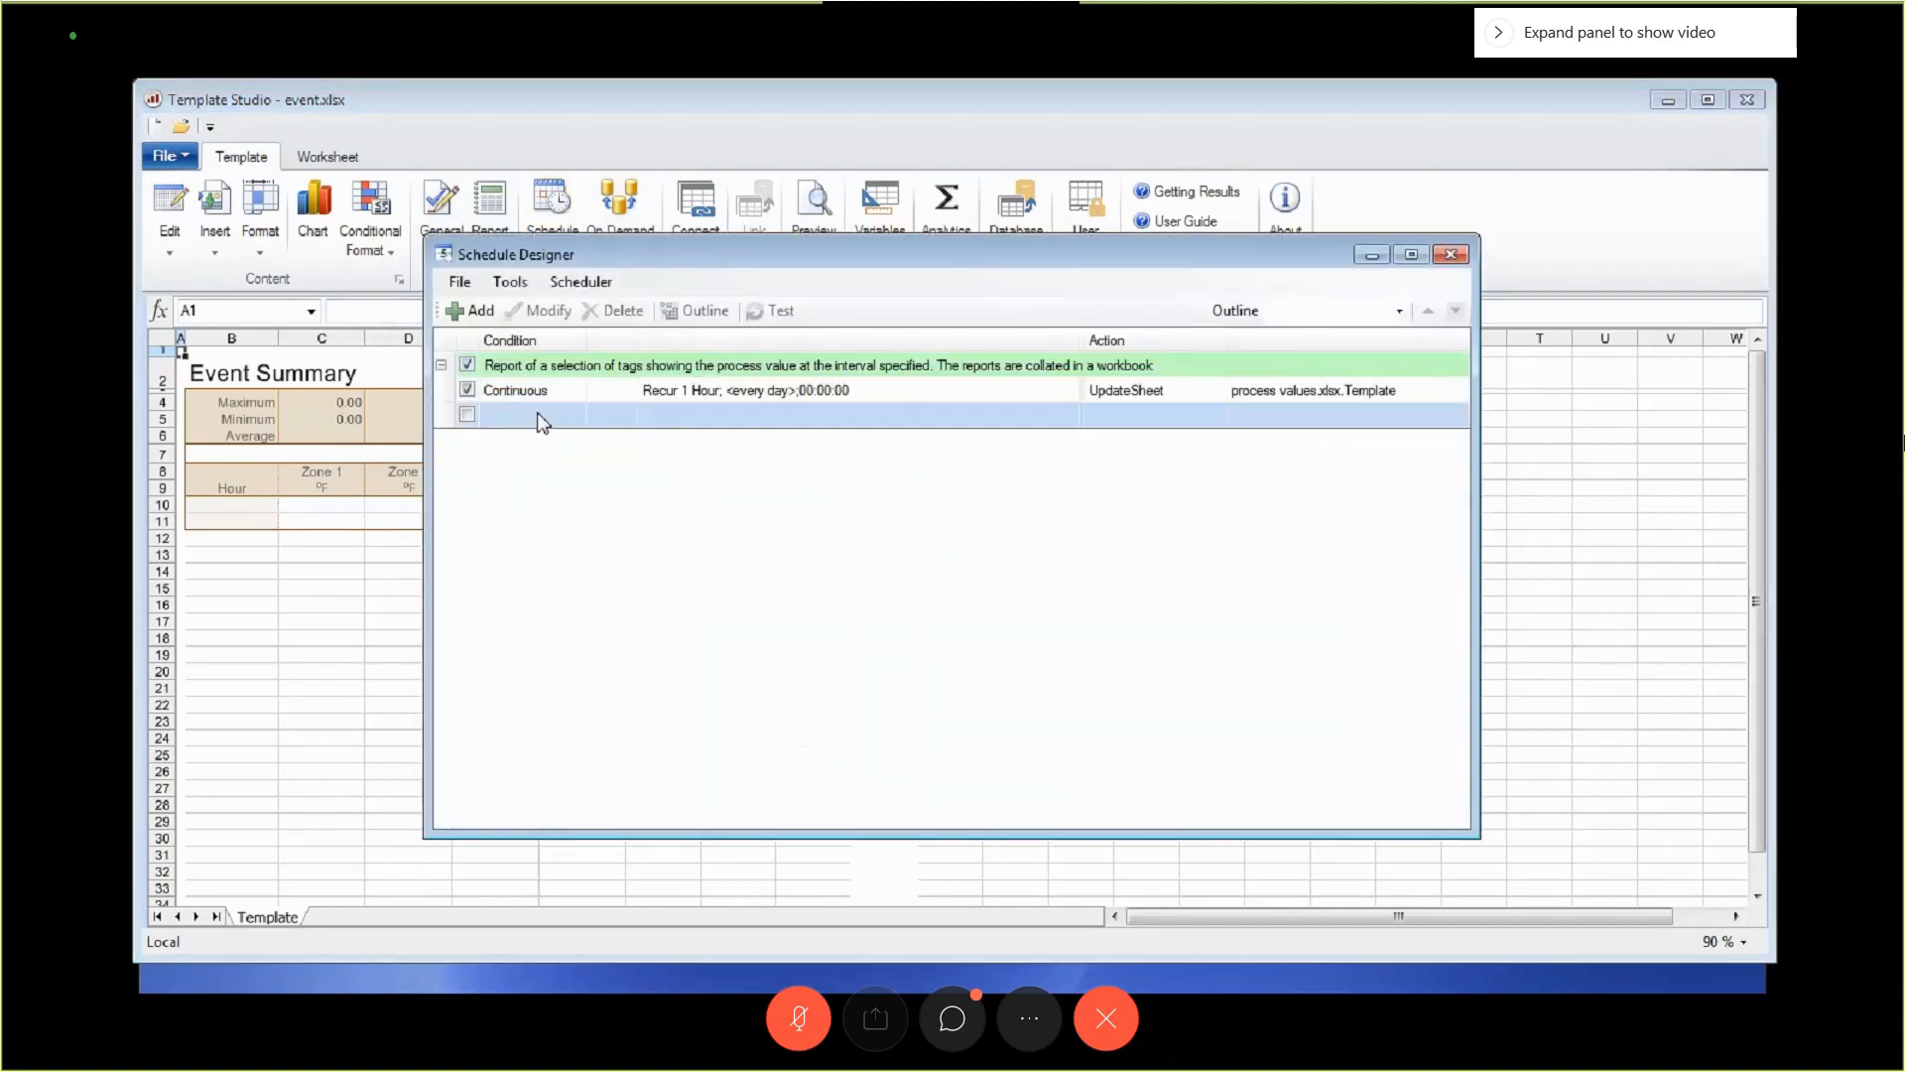
click(474, 311)
click(705, 354)
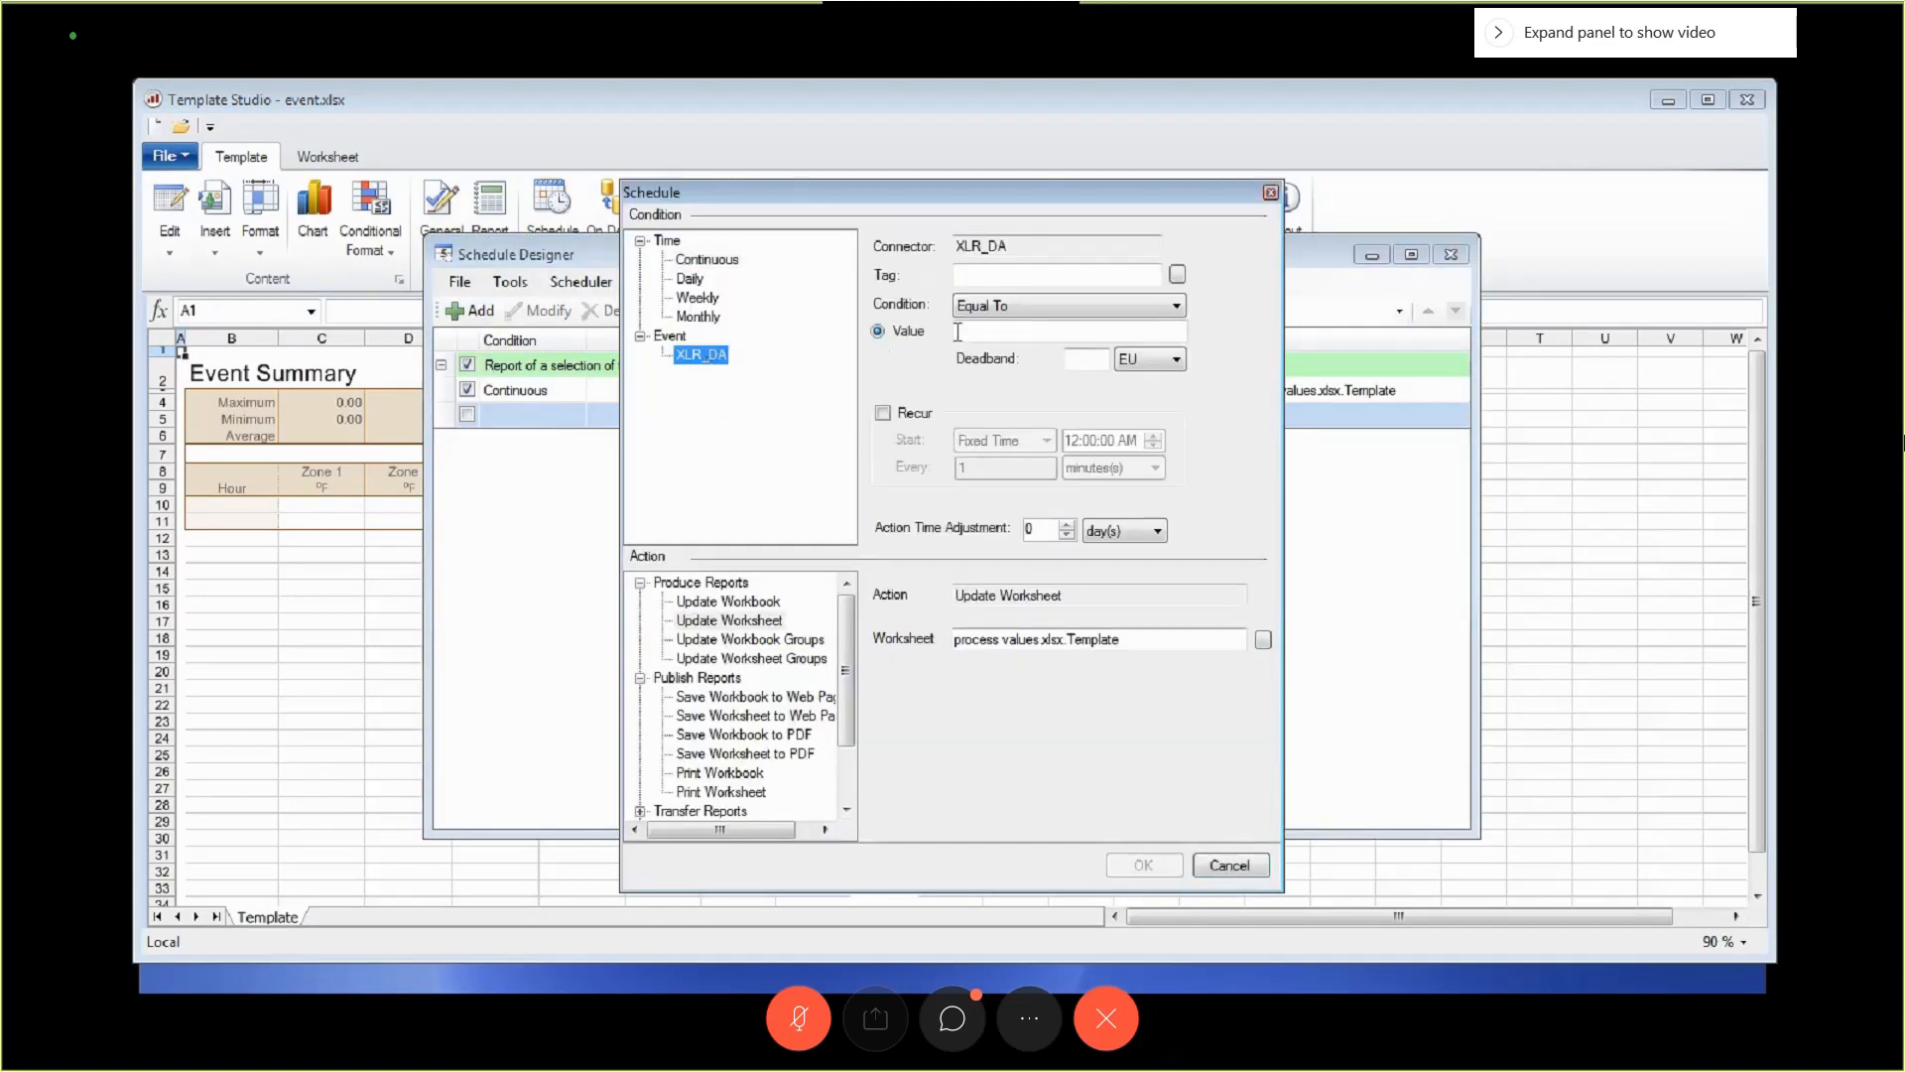
click(998, 275)
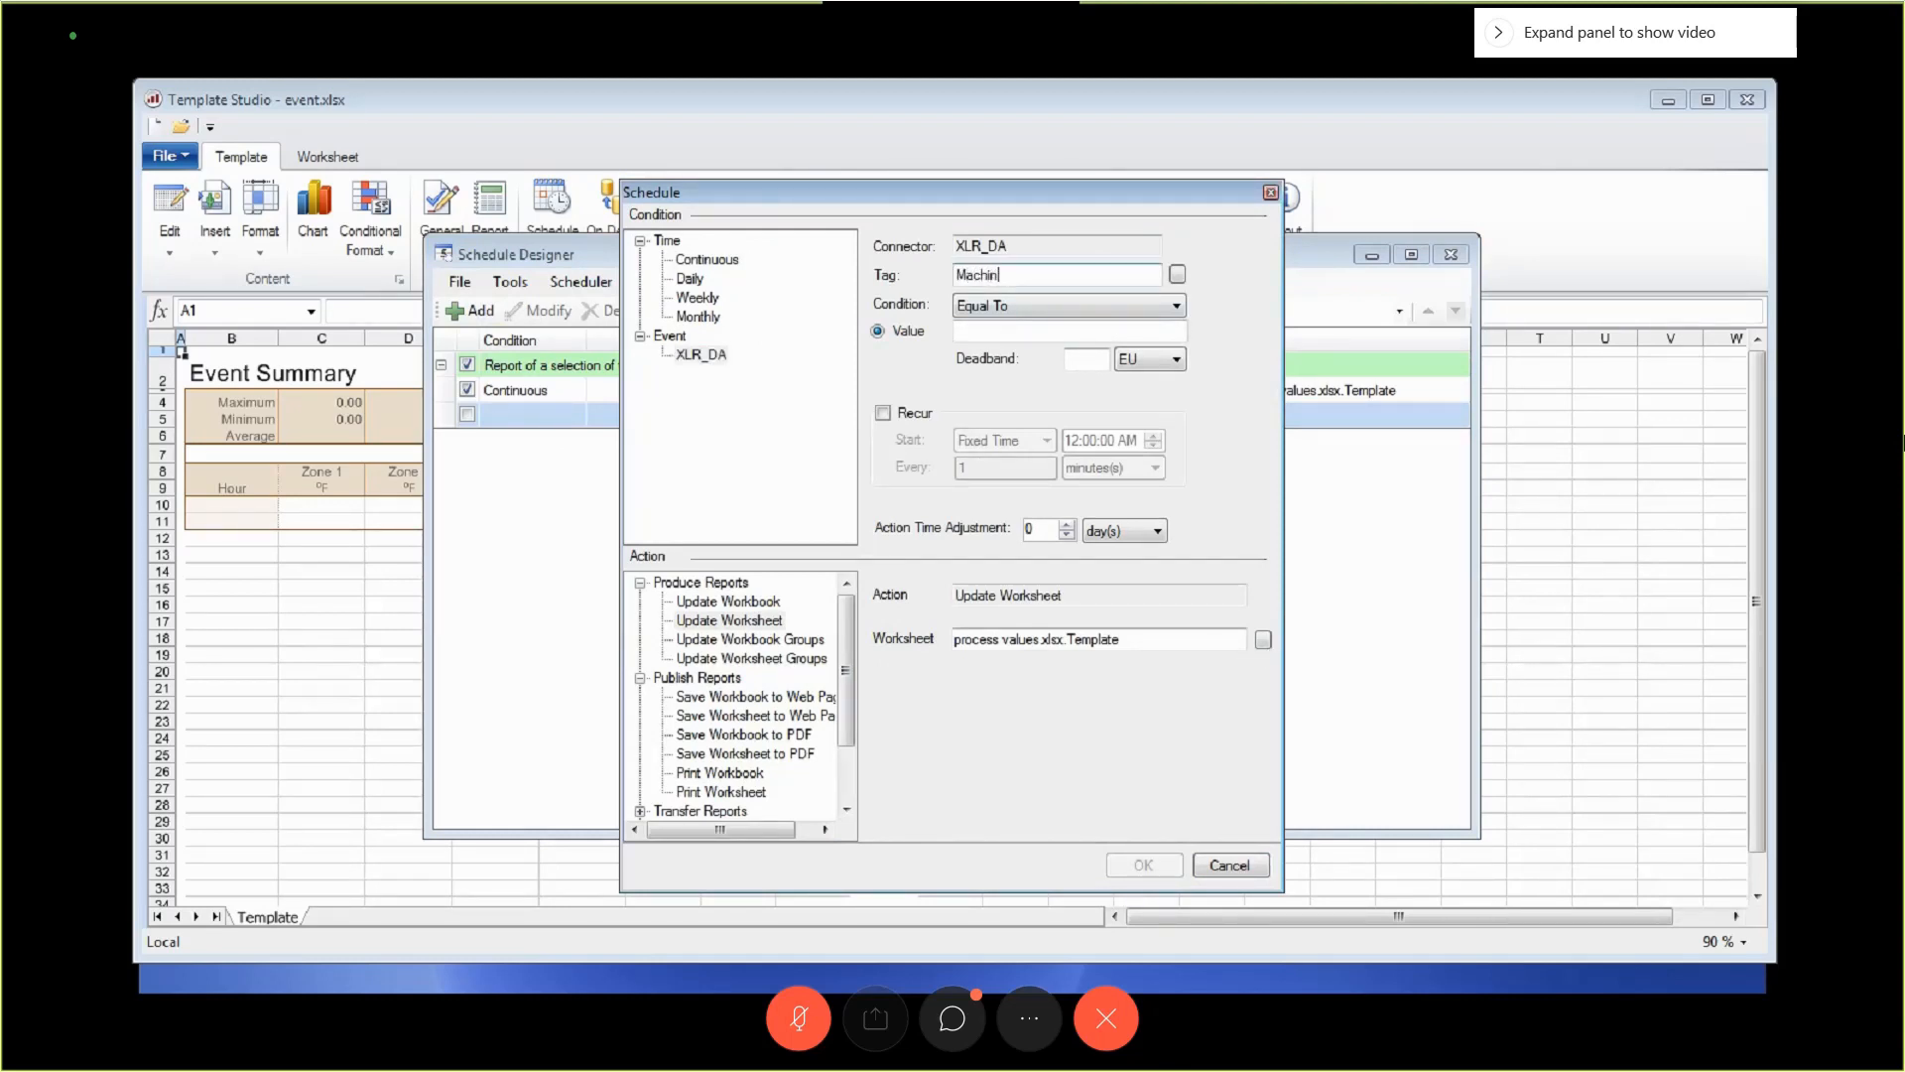
text(MachineCYcle)
click(979, 328)
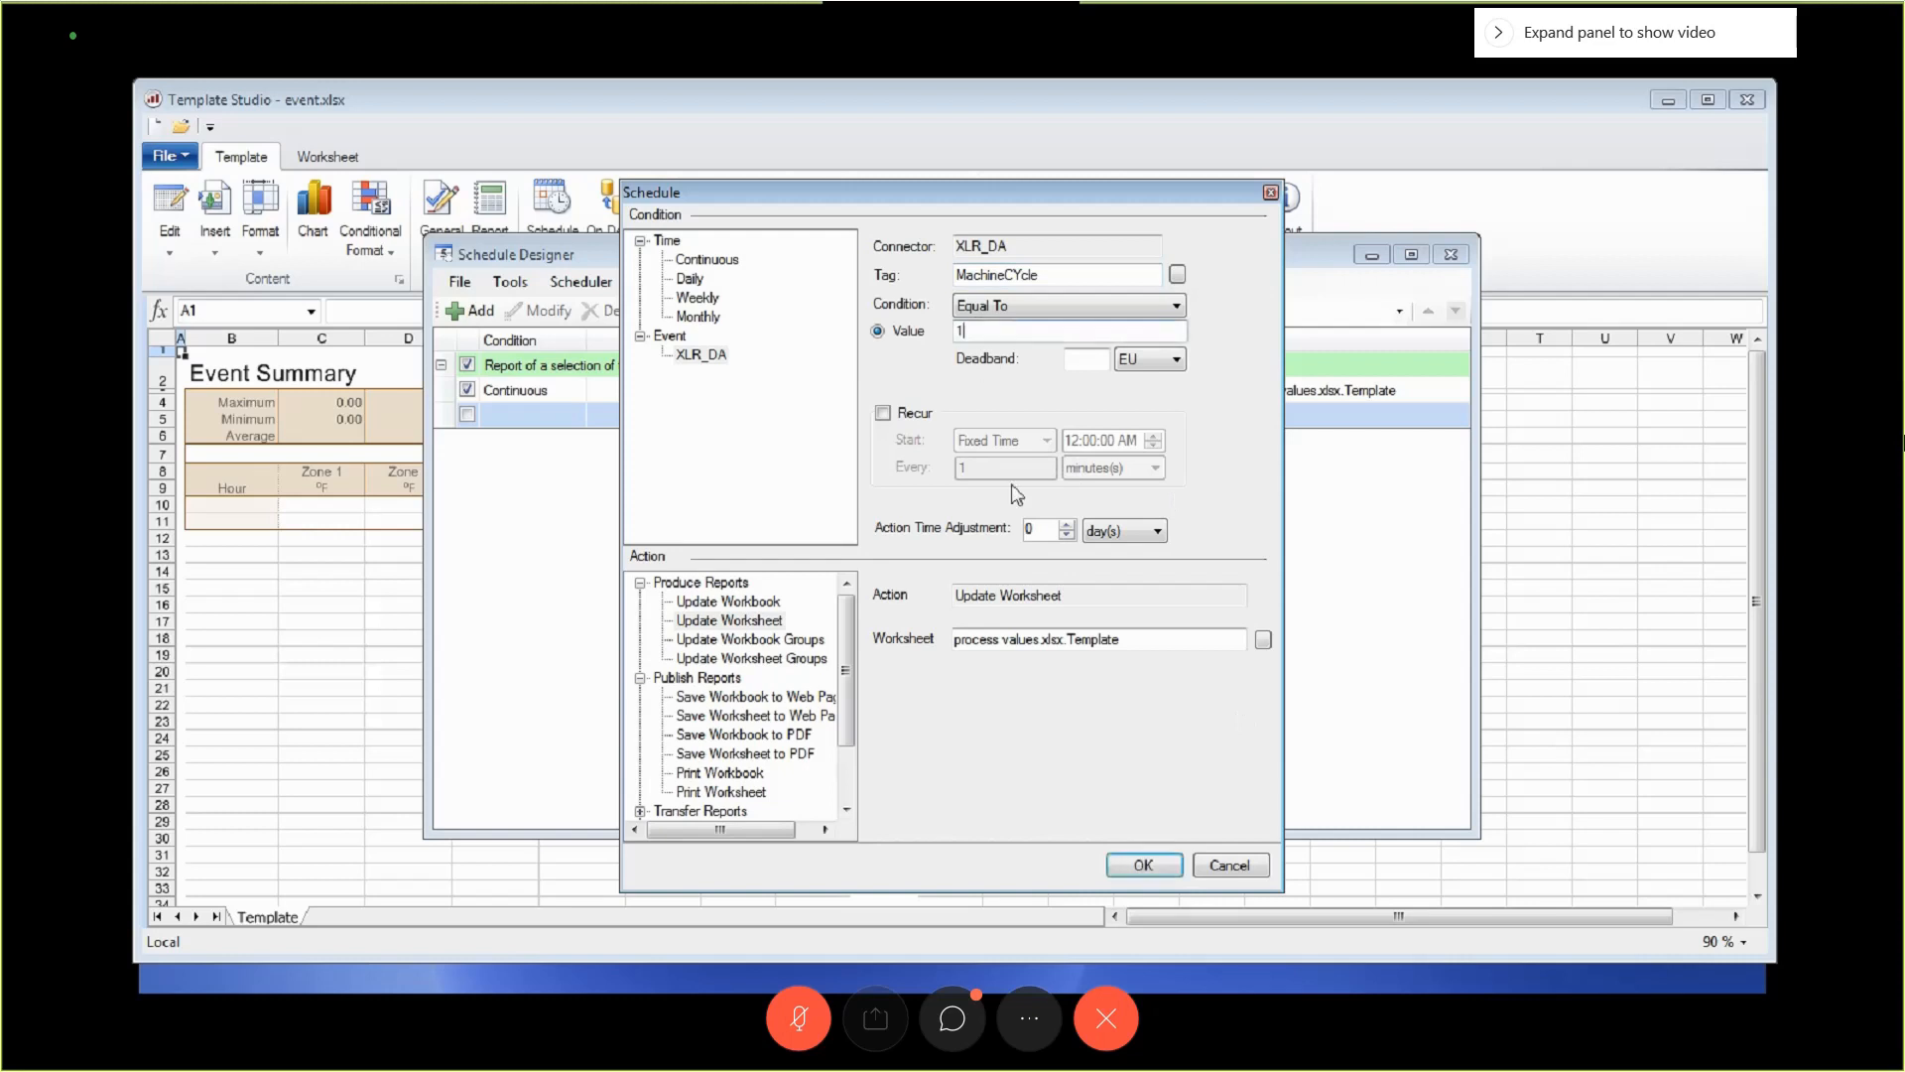
Assign the event.xlsx.Template worksheet to the schedule's Update Worksheet action and save the schedule.
click(1263, 640)
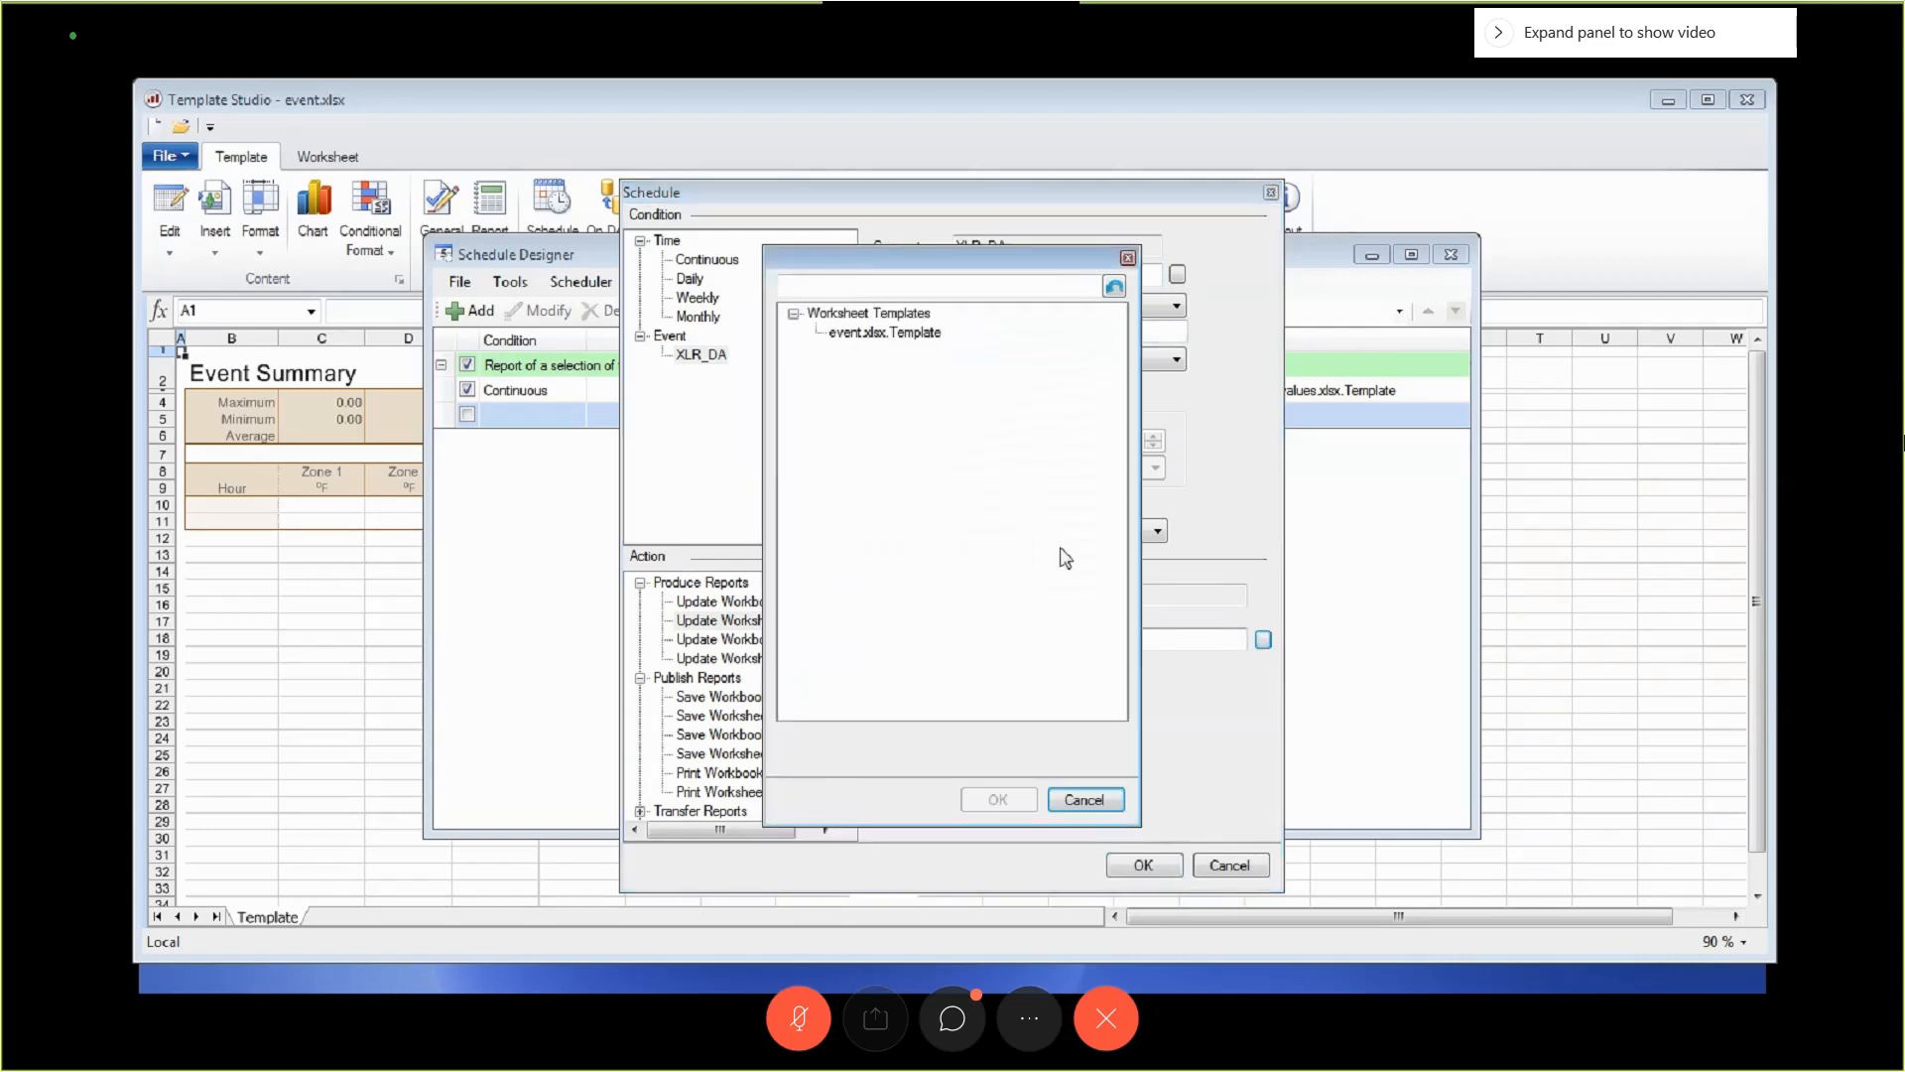
click(882, 334)
click(998, 800)
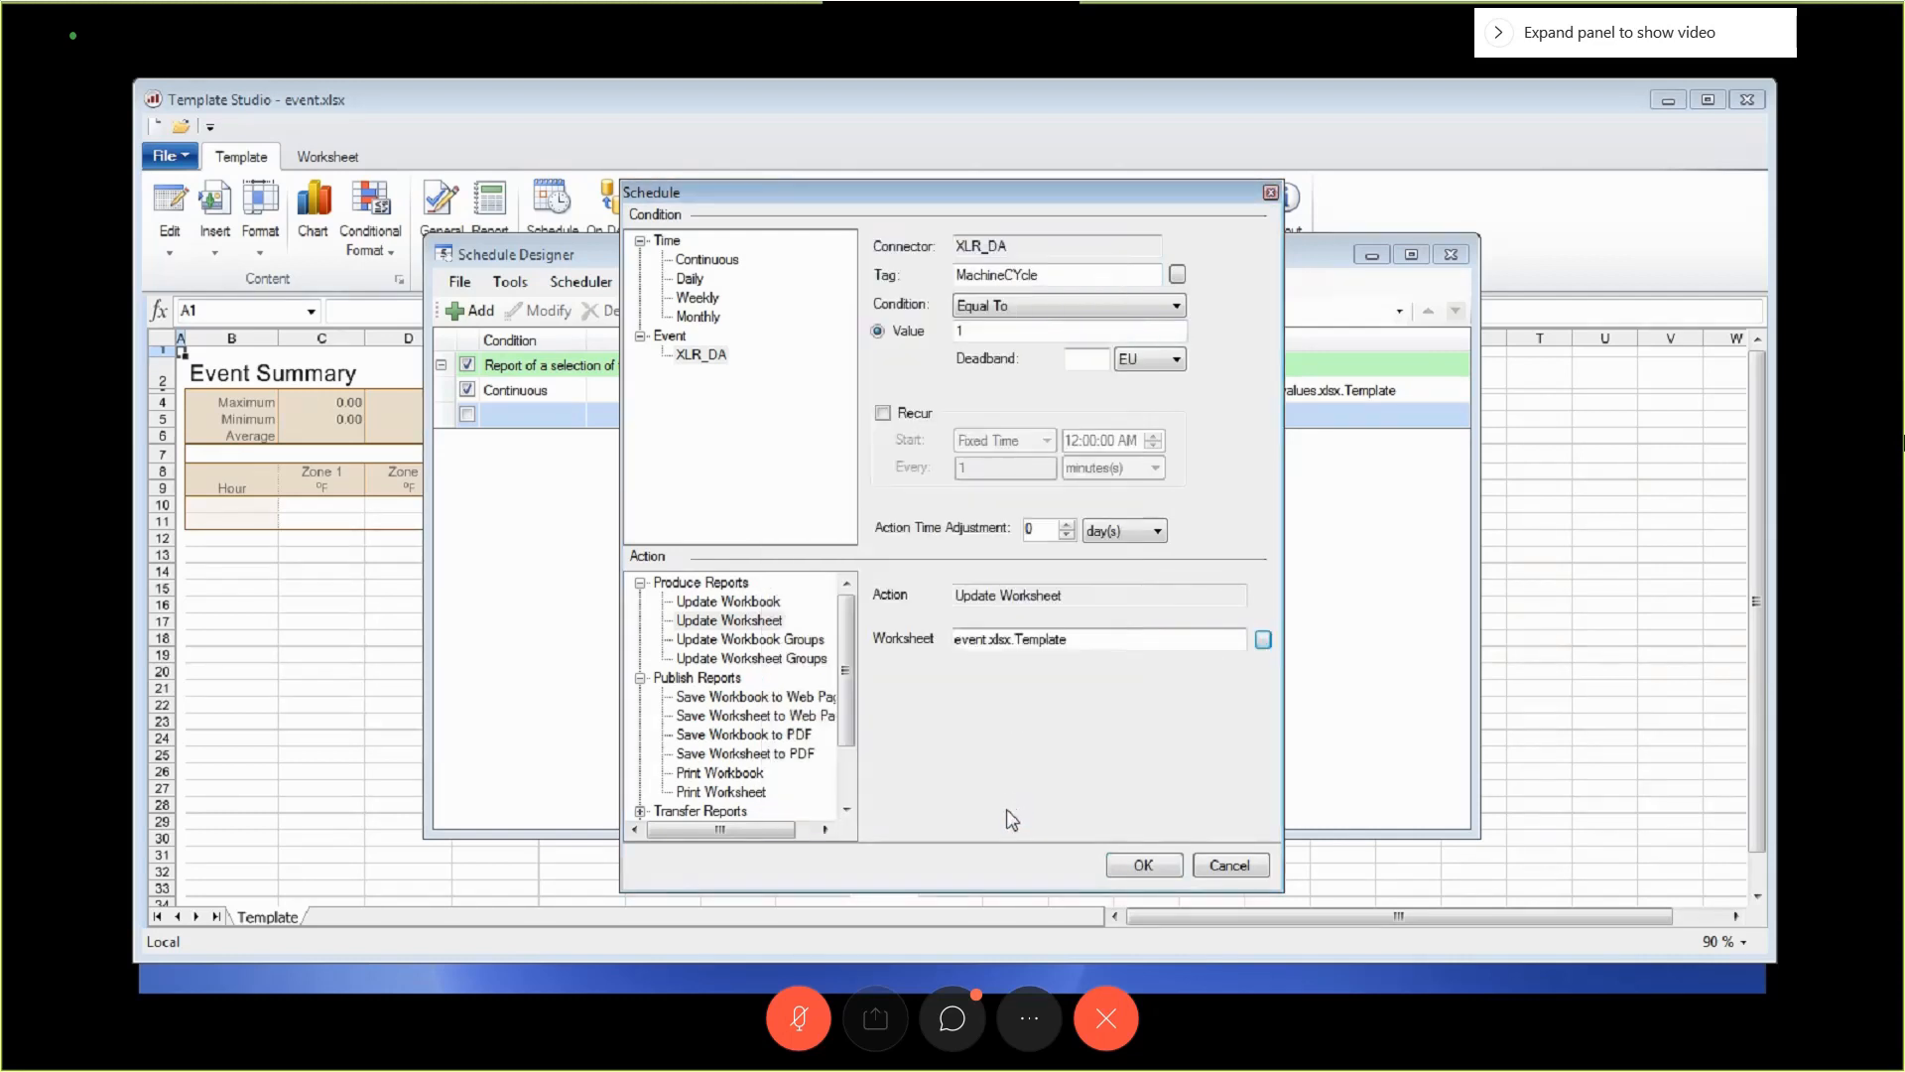
click(1141, 865)
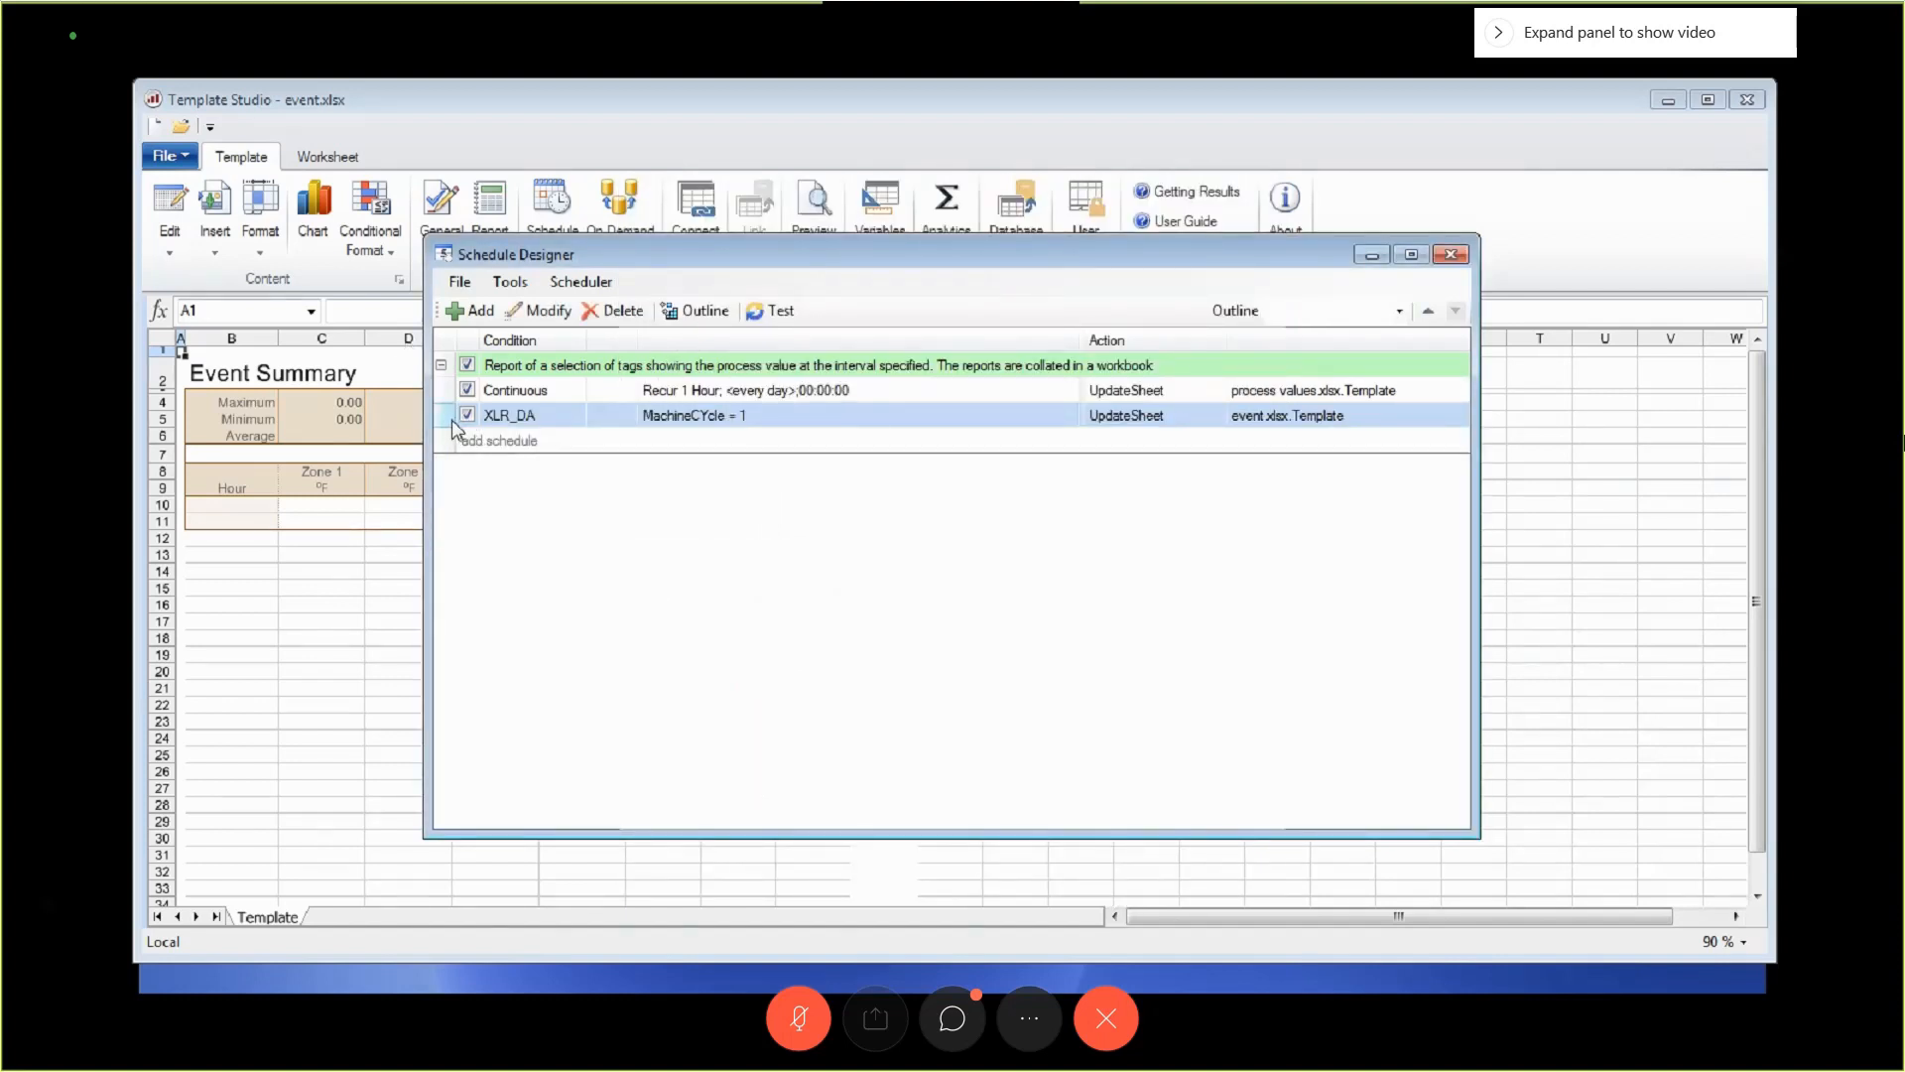
Add an outline with the description Event Section above the XLR_DA schedule and collapse the process values outline.
click(706, 312)
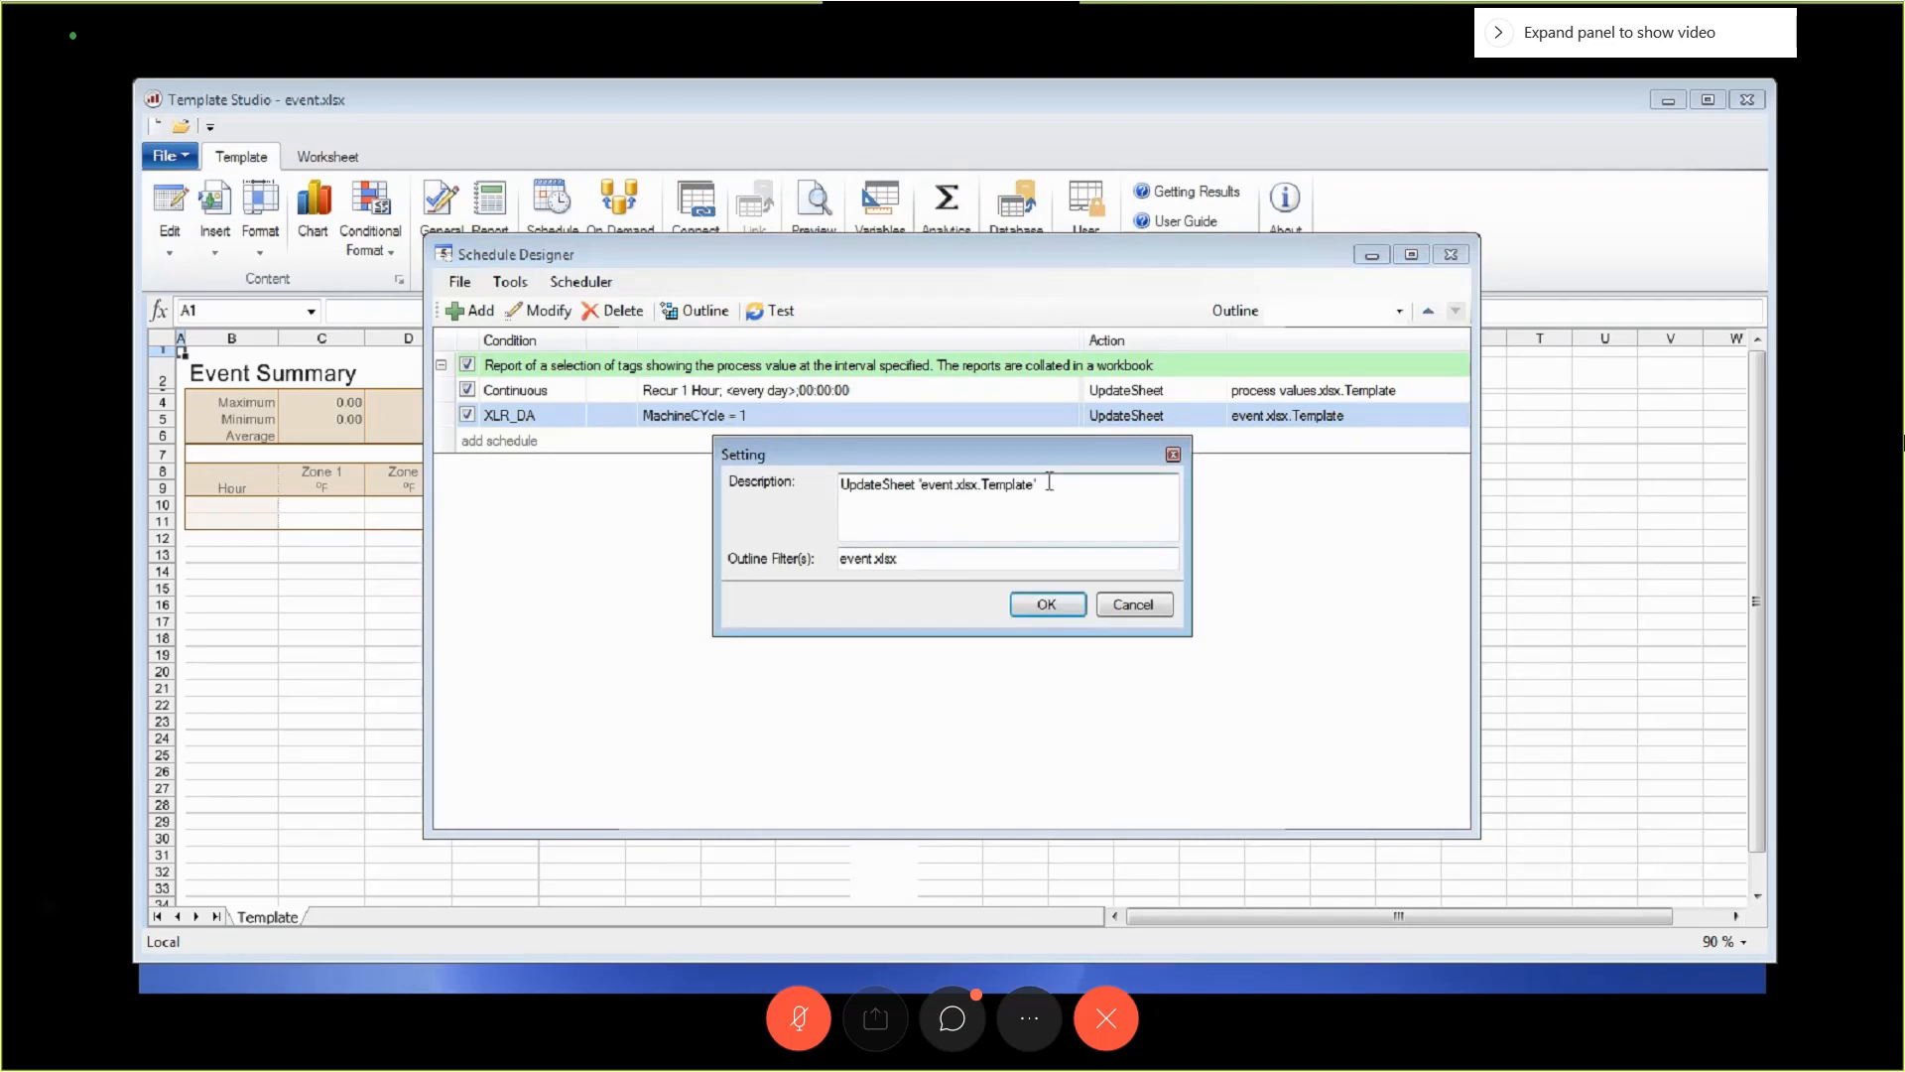
drag(1049, 483, 625, 497)
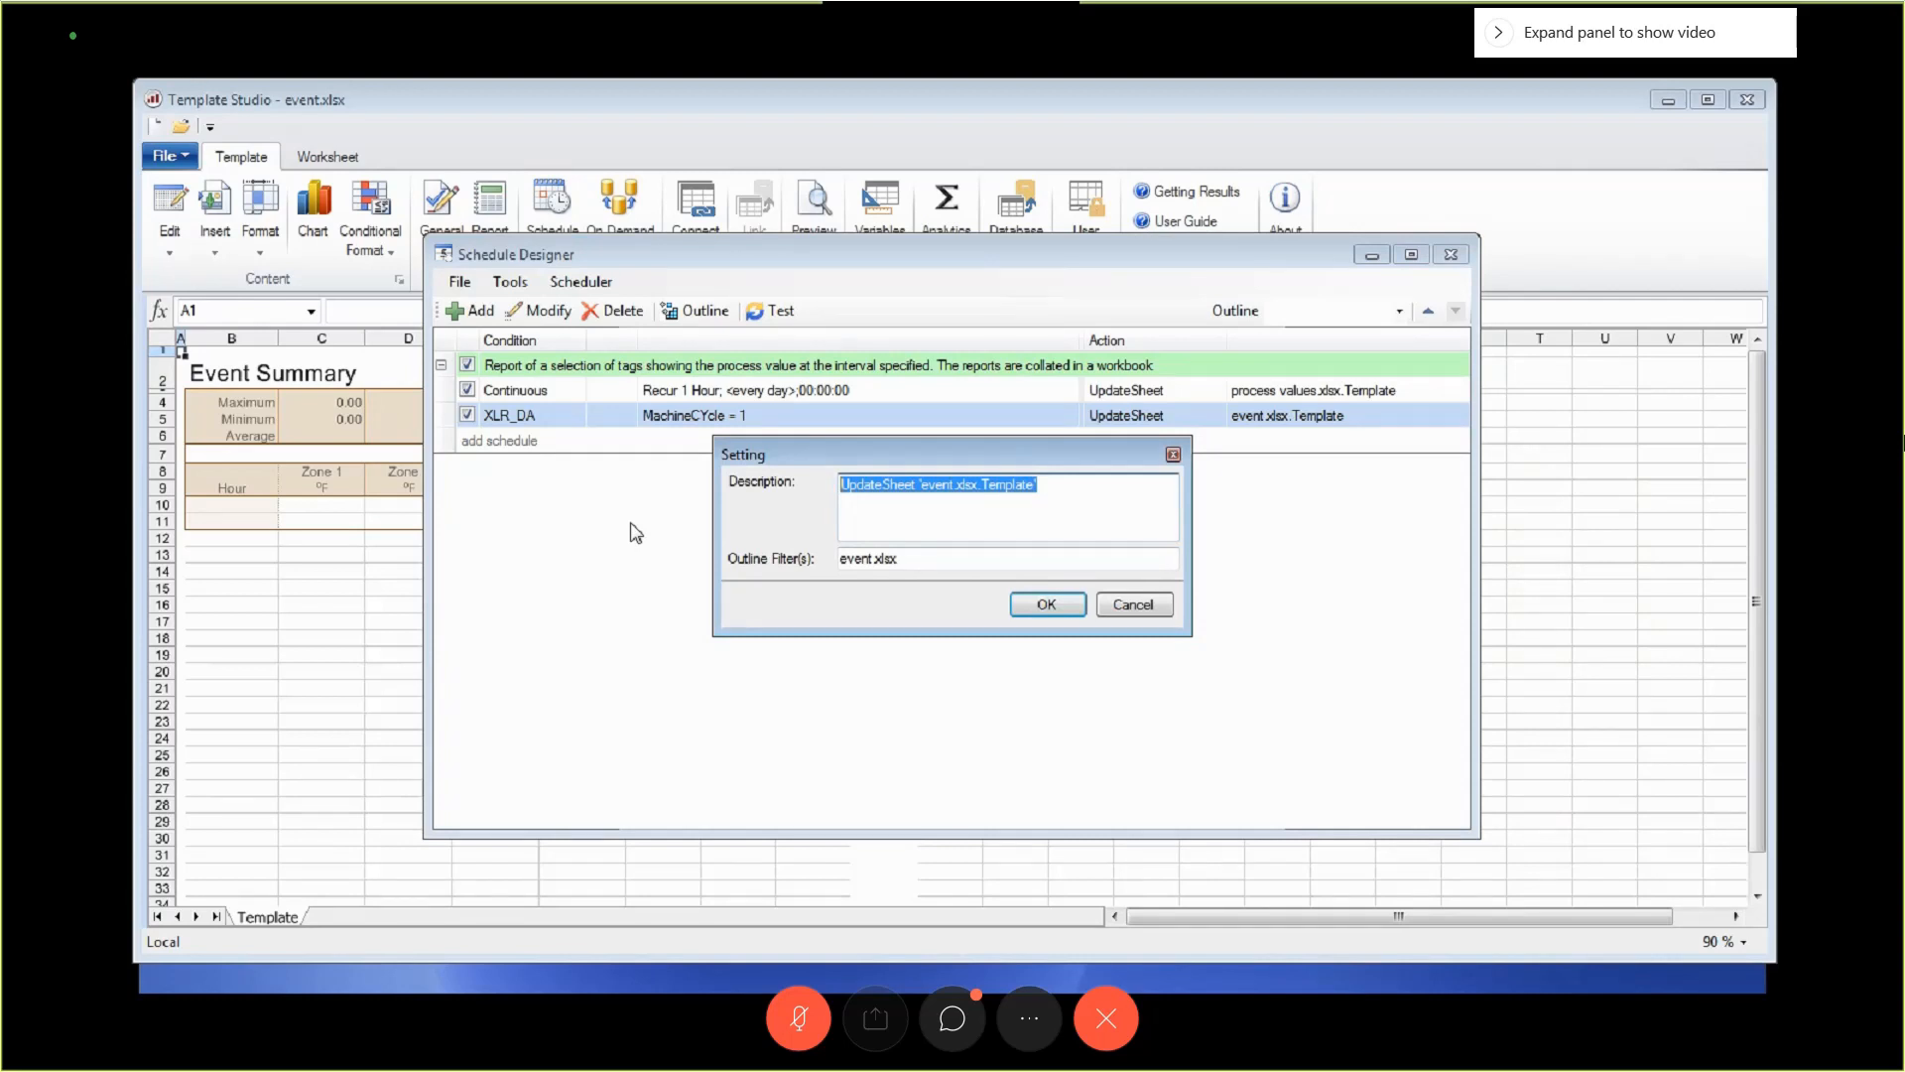
text(Event Section)
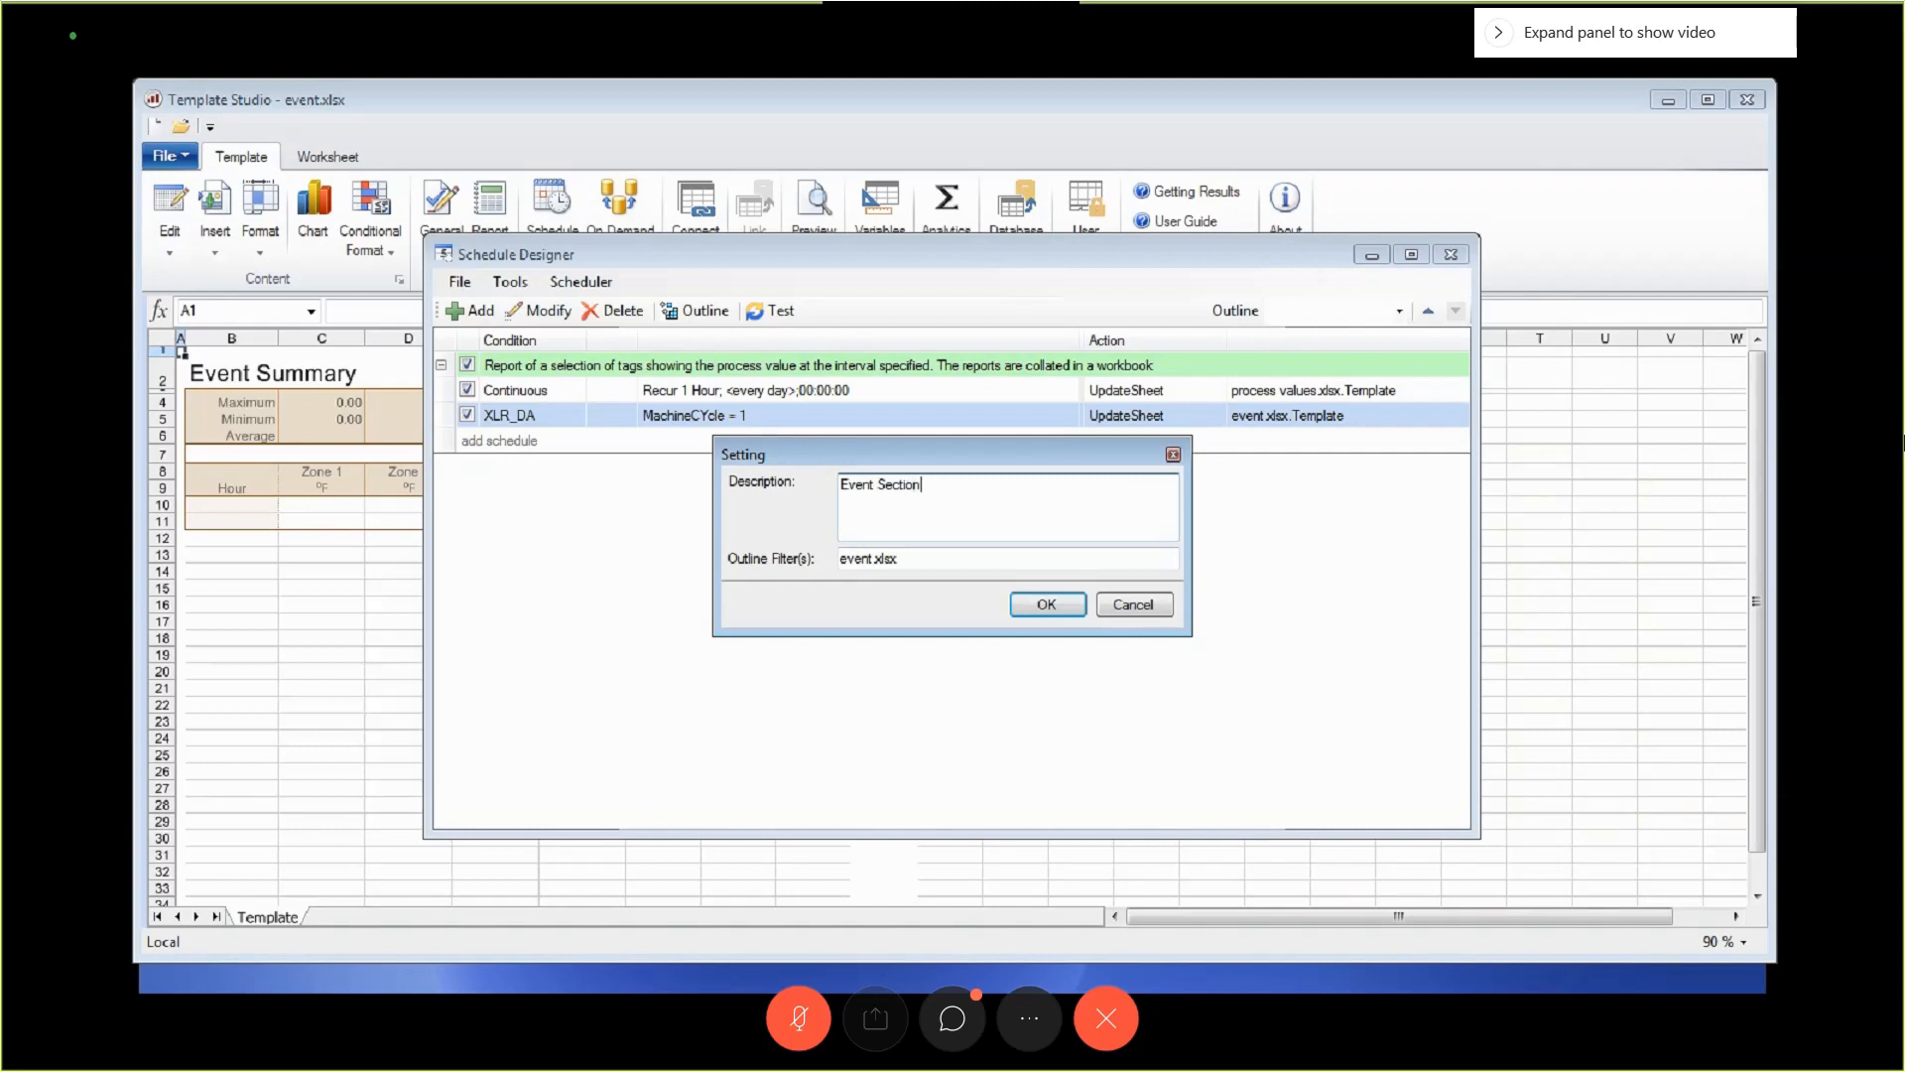
click(1047, 605)
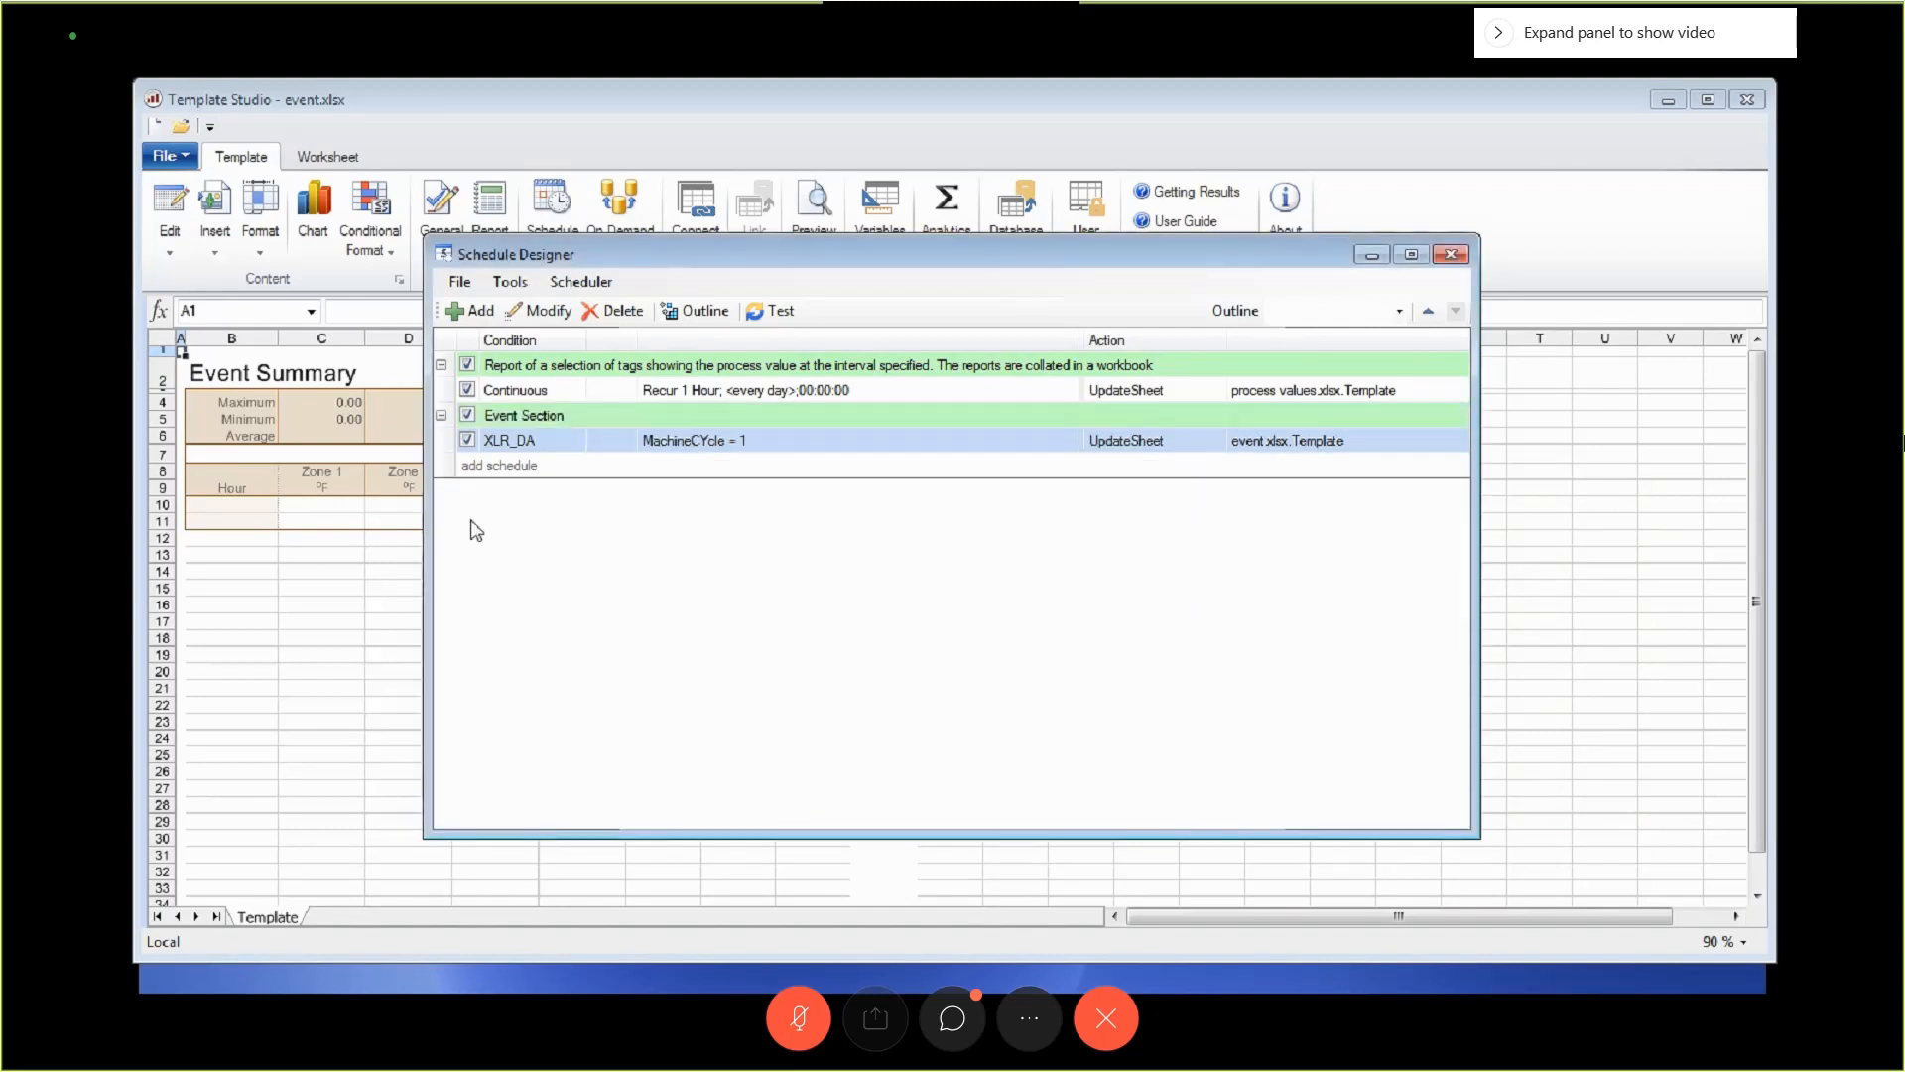
click(441, 365)
click(441, 365)
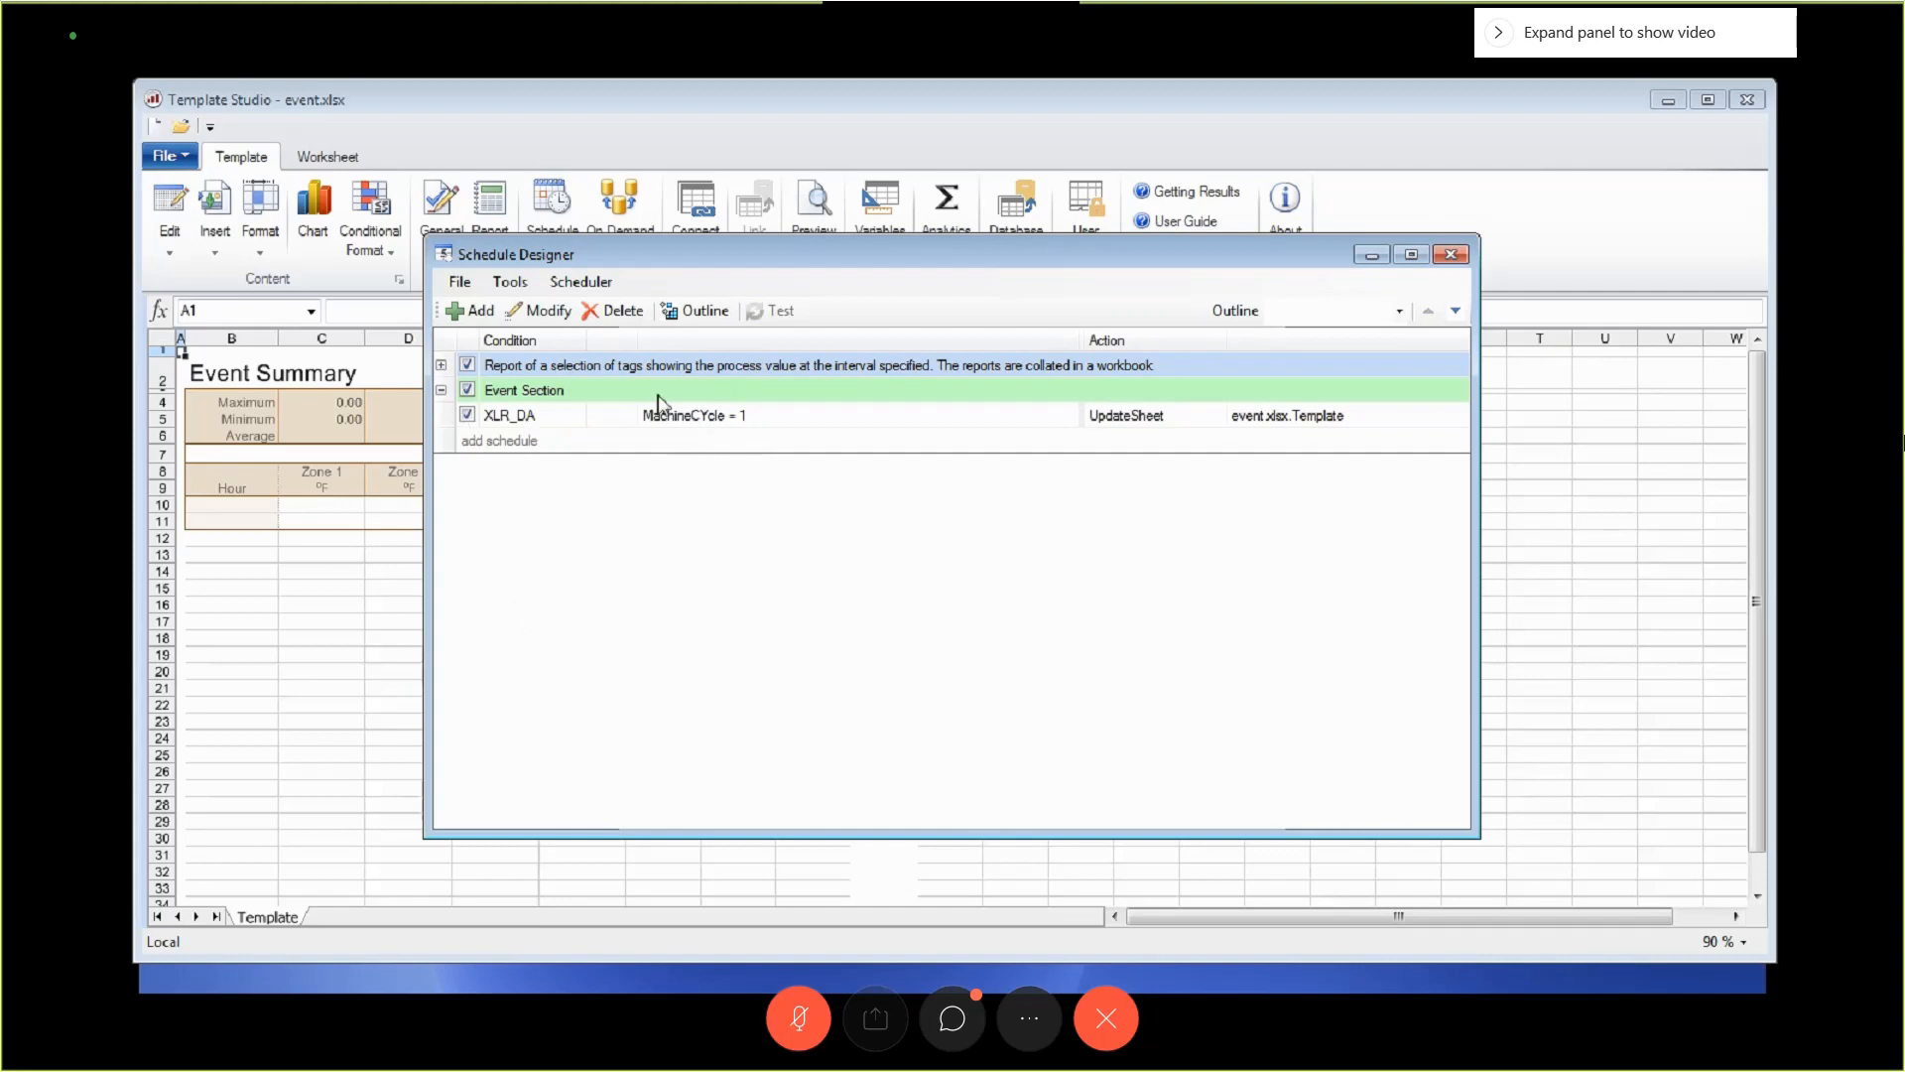
Test the XLR_DA event schedule for May 05 2020 at 12:00:00.
click(591, 418)
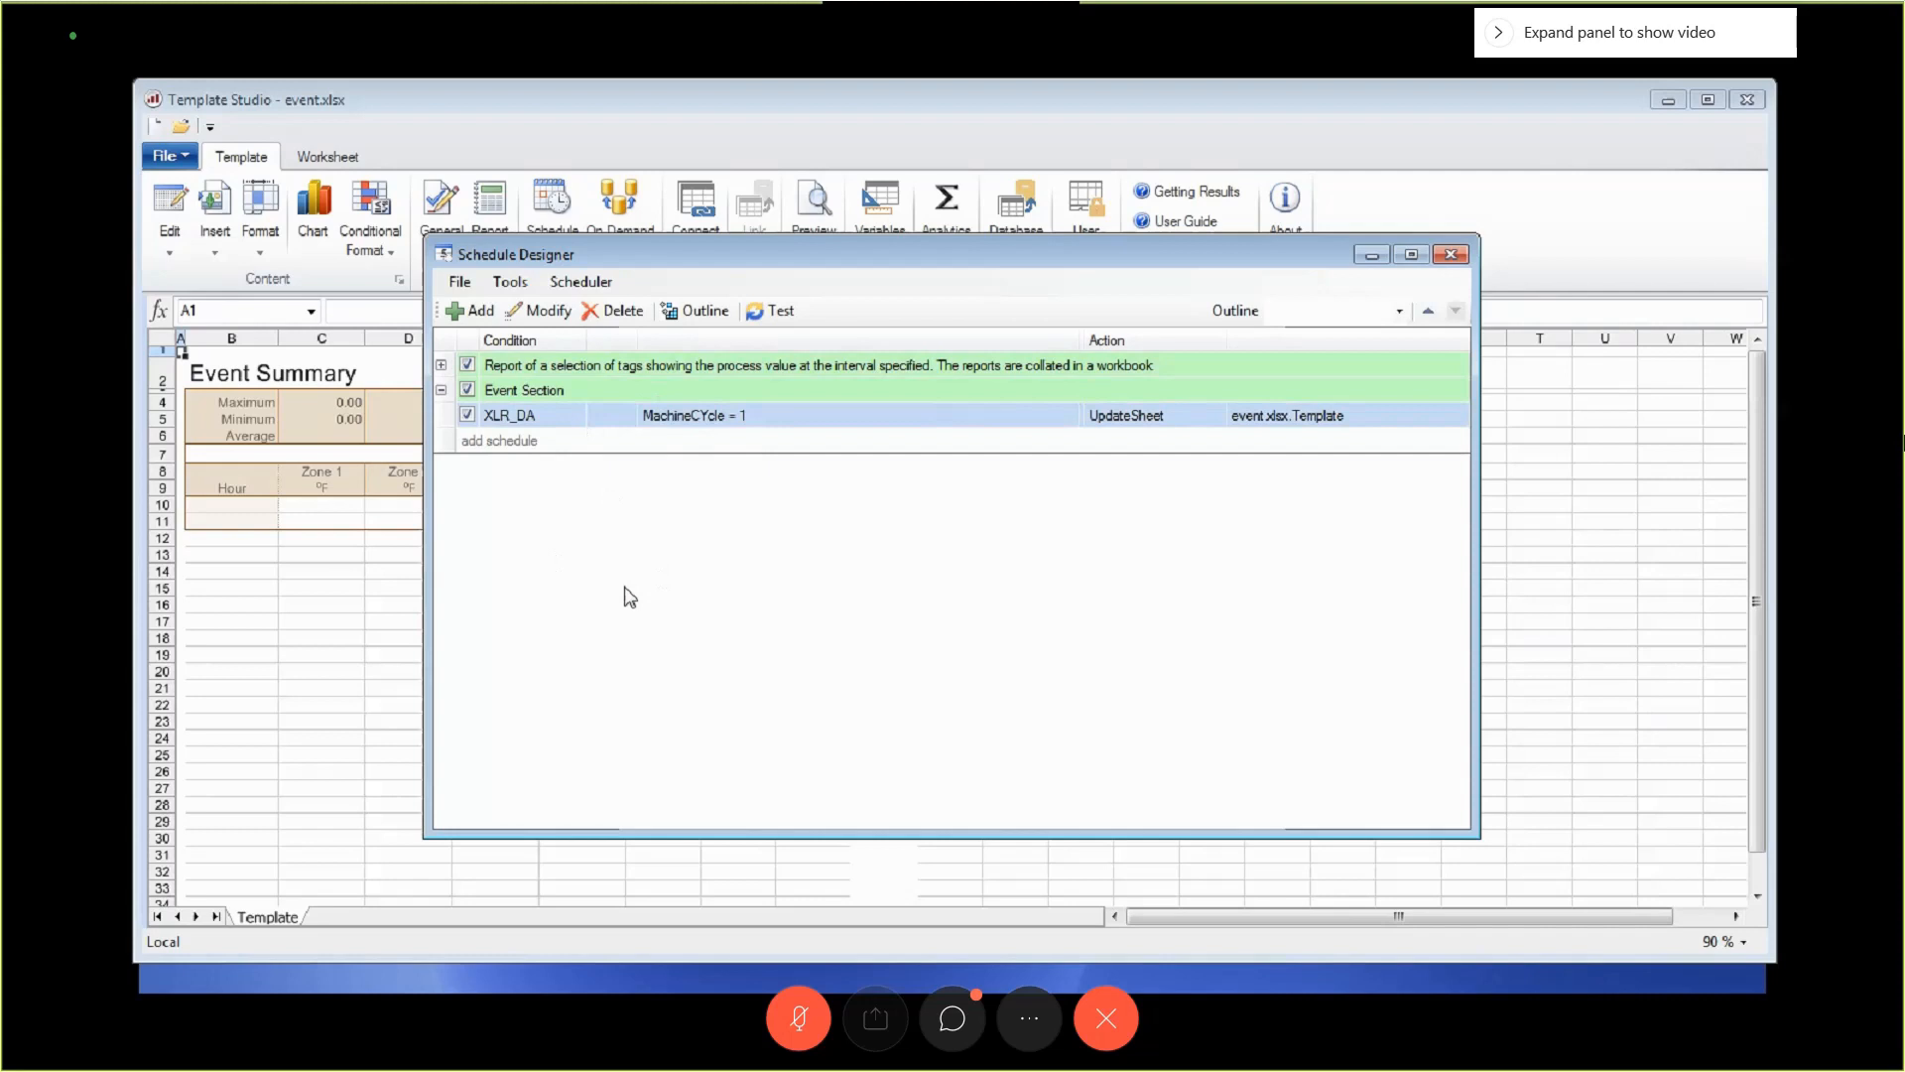
click(772, 311)
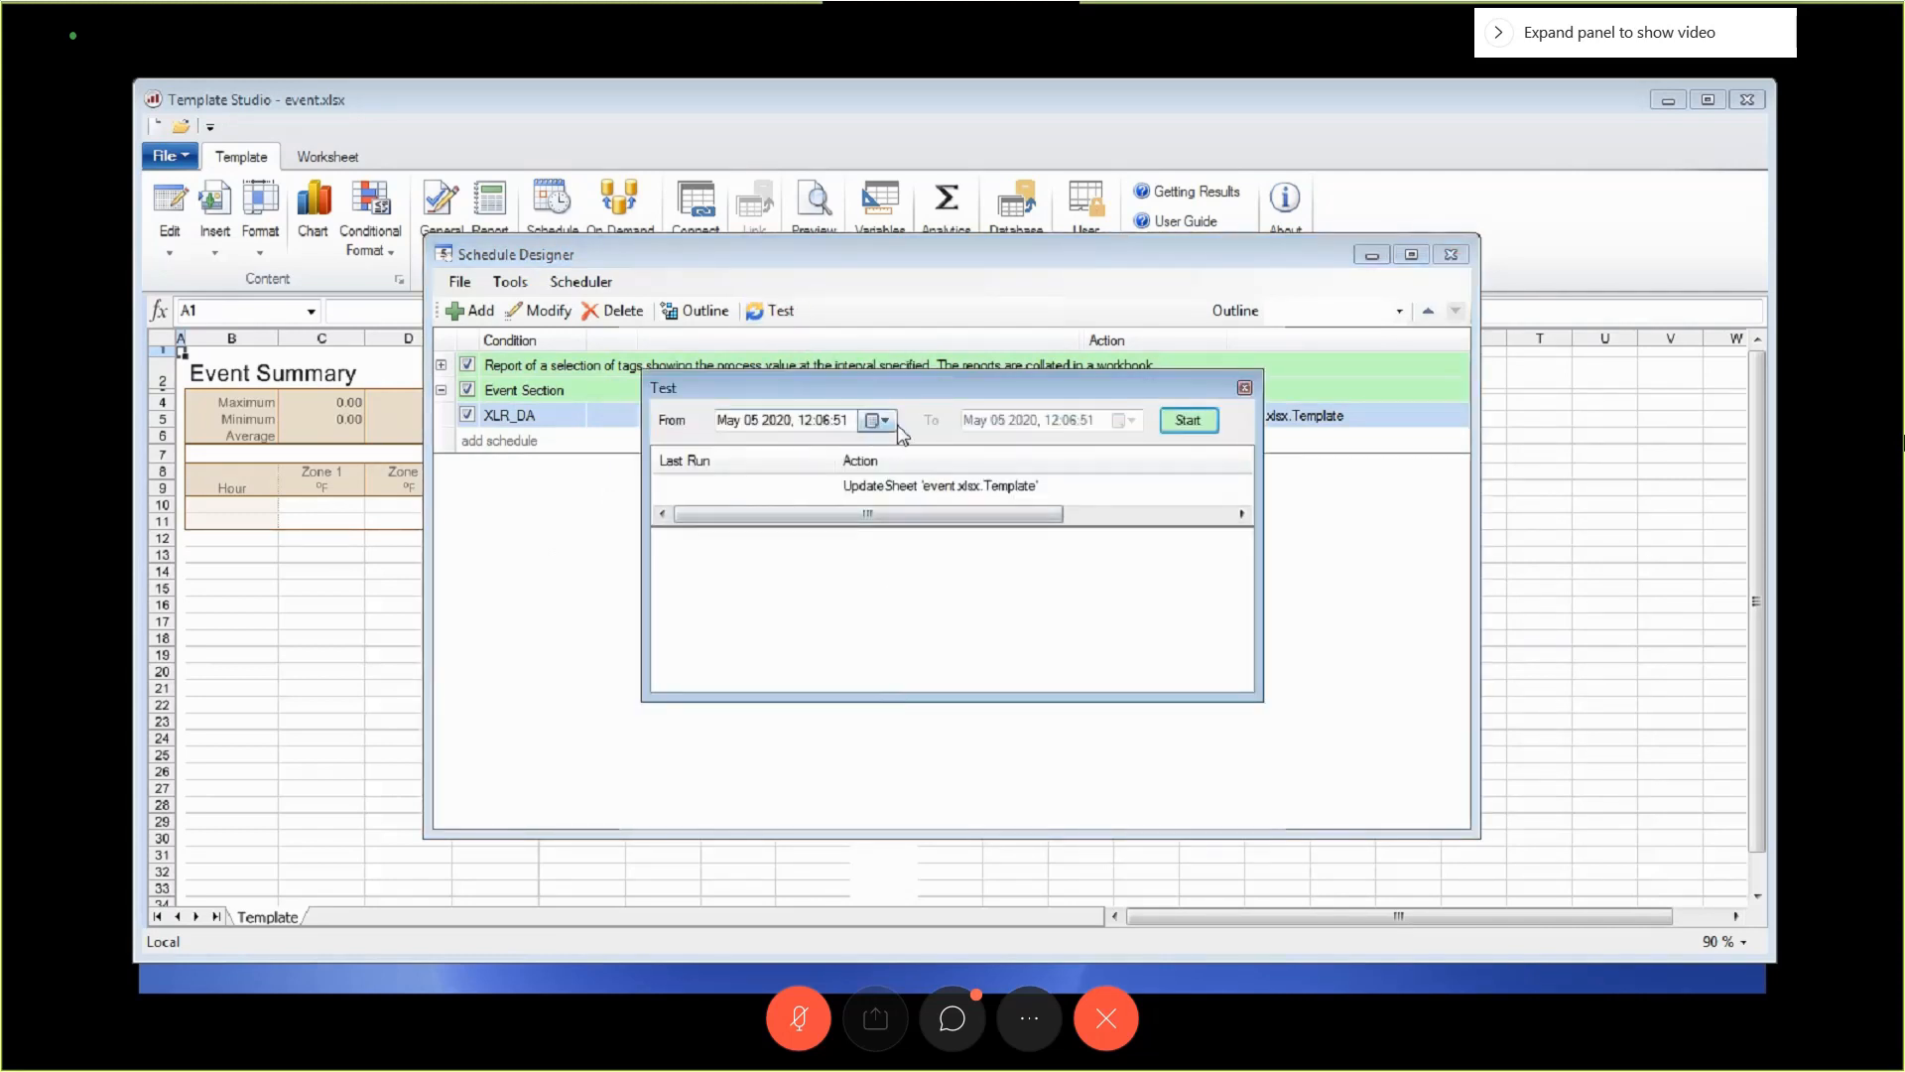
click(826, 419)
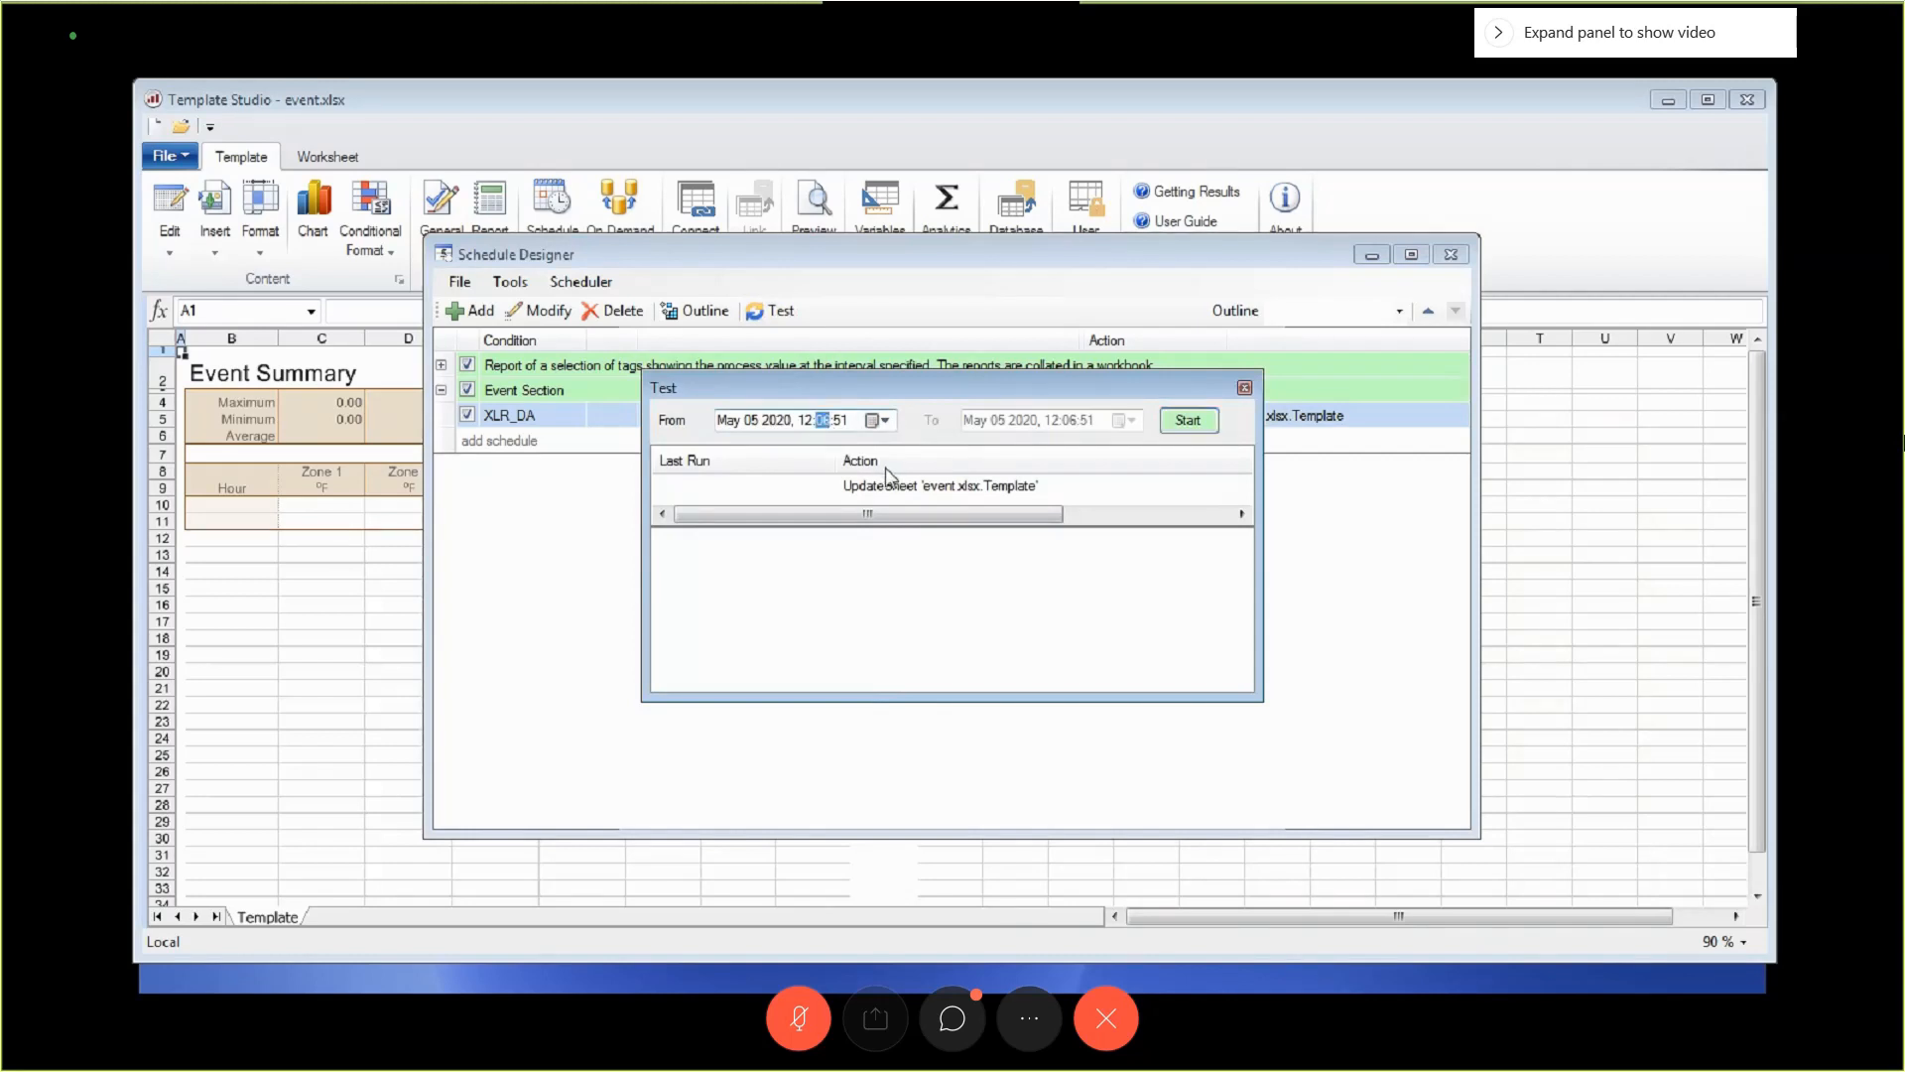
text(0000)
click(1181, 421)
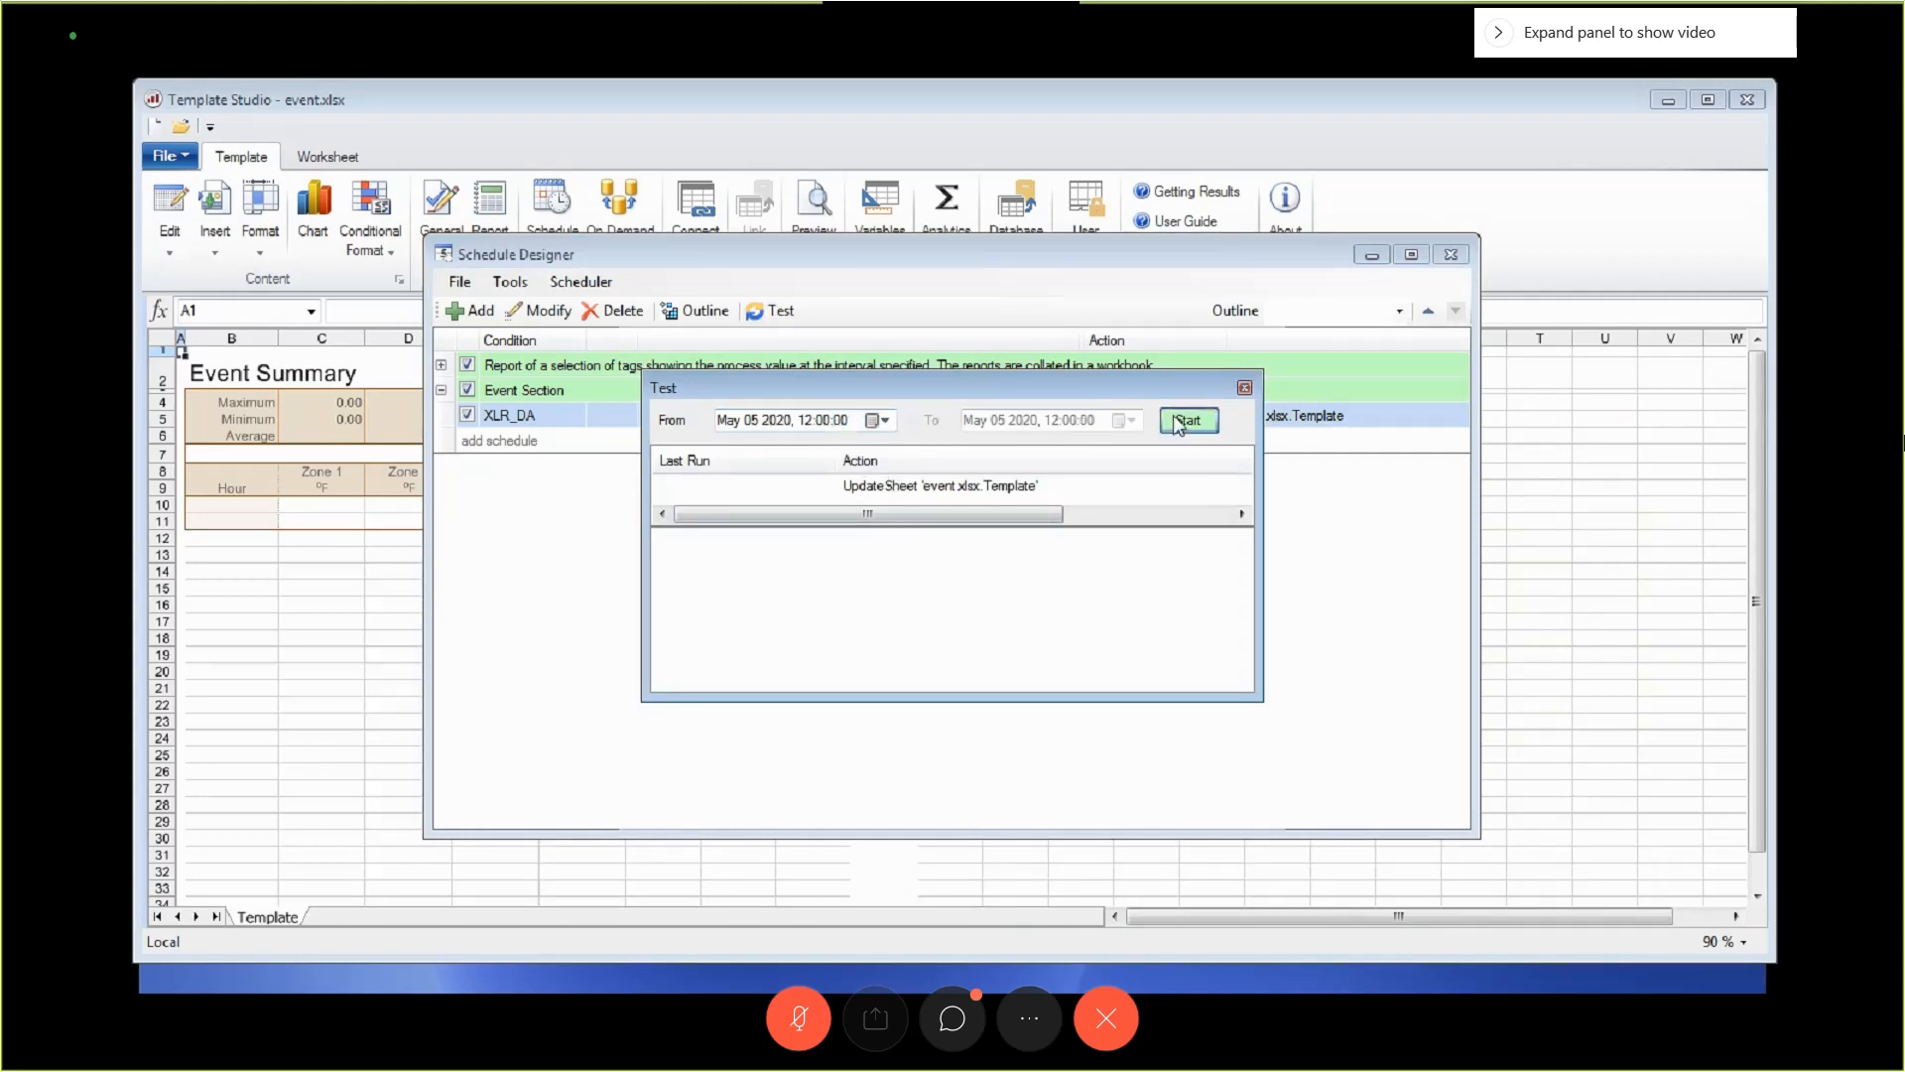
Test the event schedule again at 12:01:01 and 12:02:02, and close the Schedule Designer.
click(827, 421)
text(01)
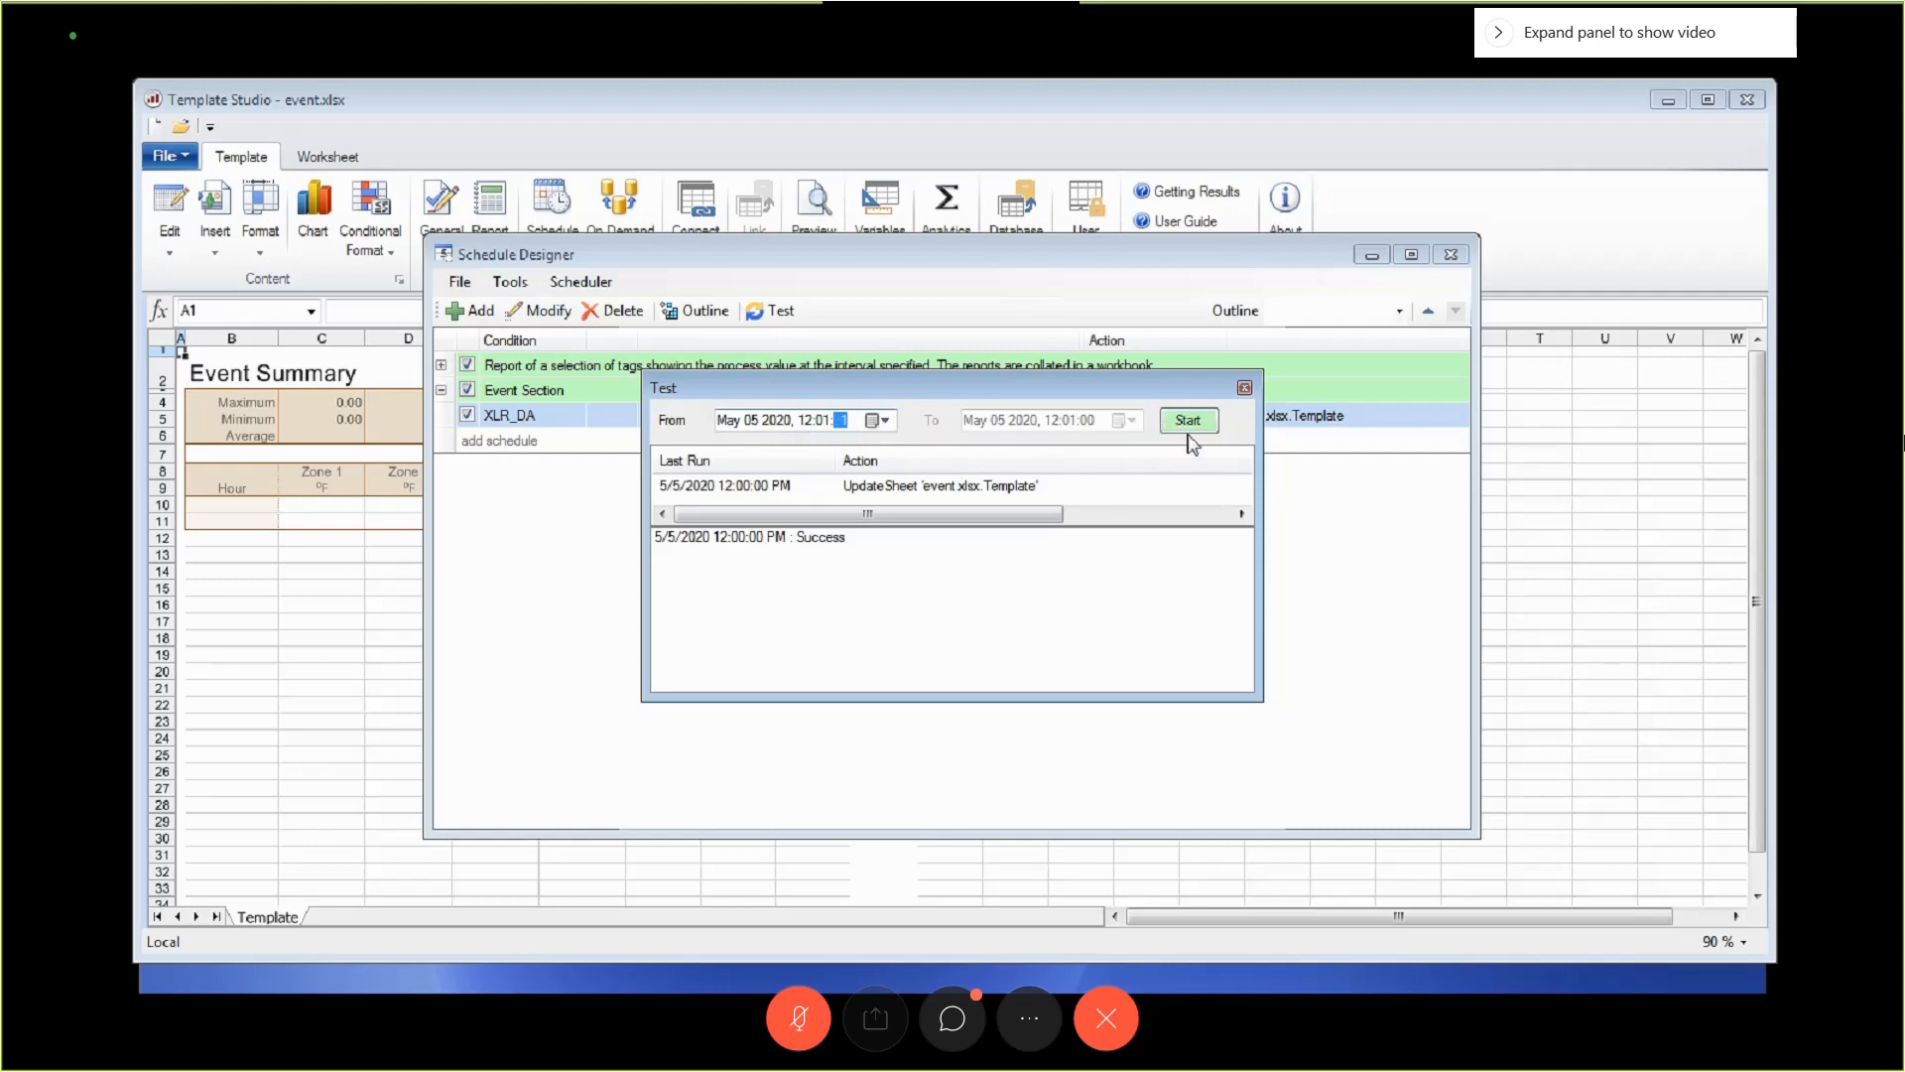
click(1189, 431)
click(821, 424)
text(022)
click(1181, 427)
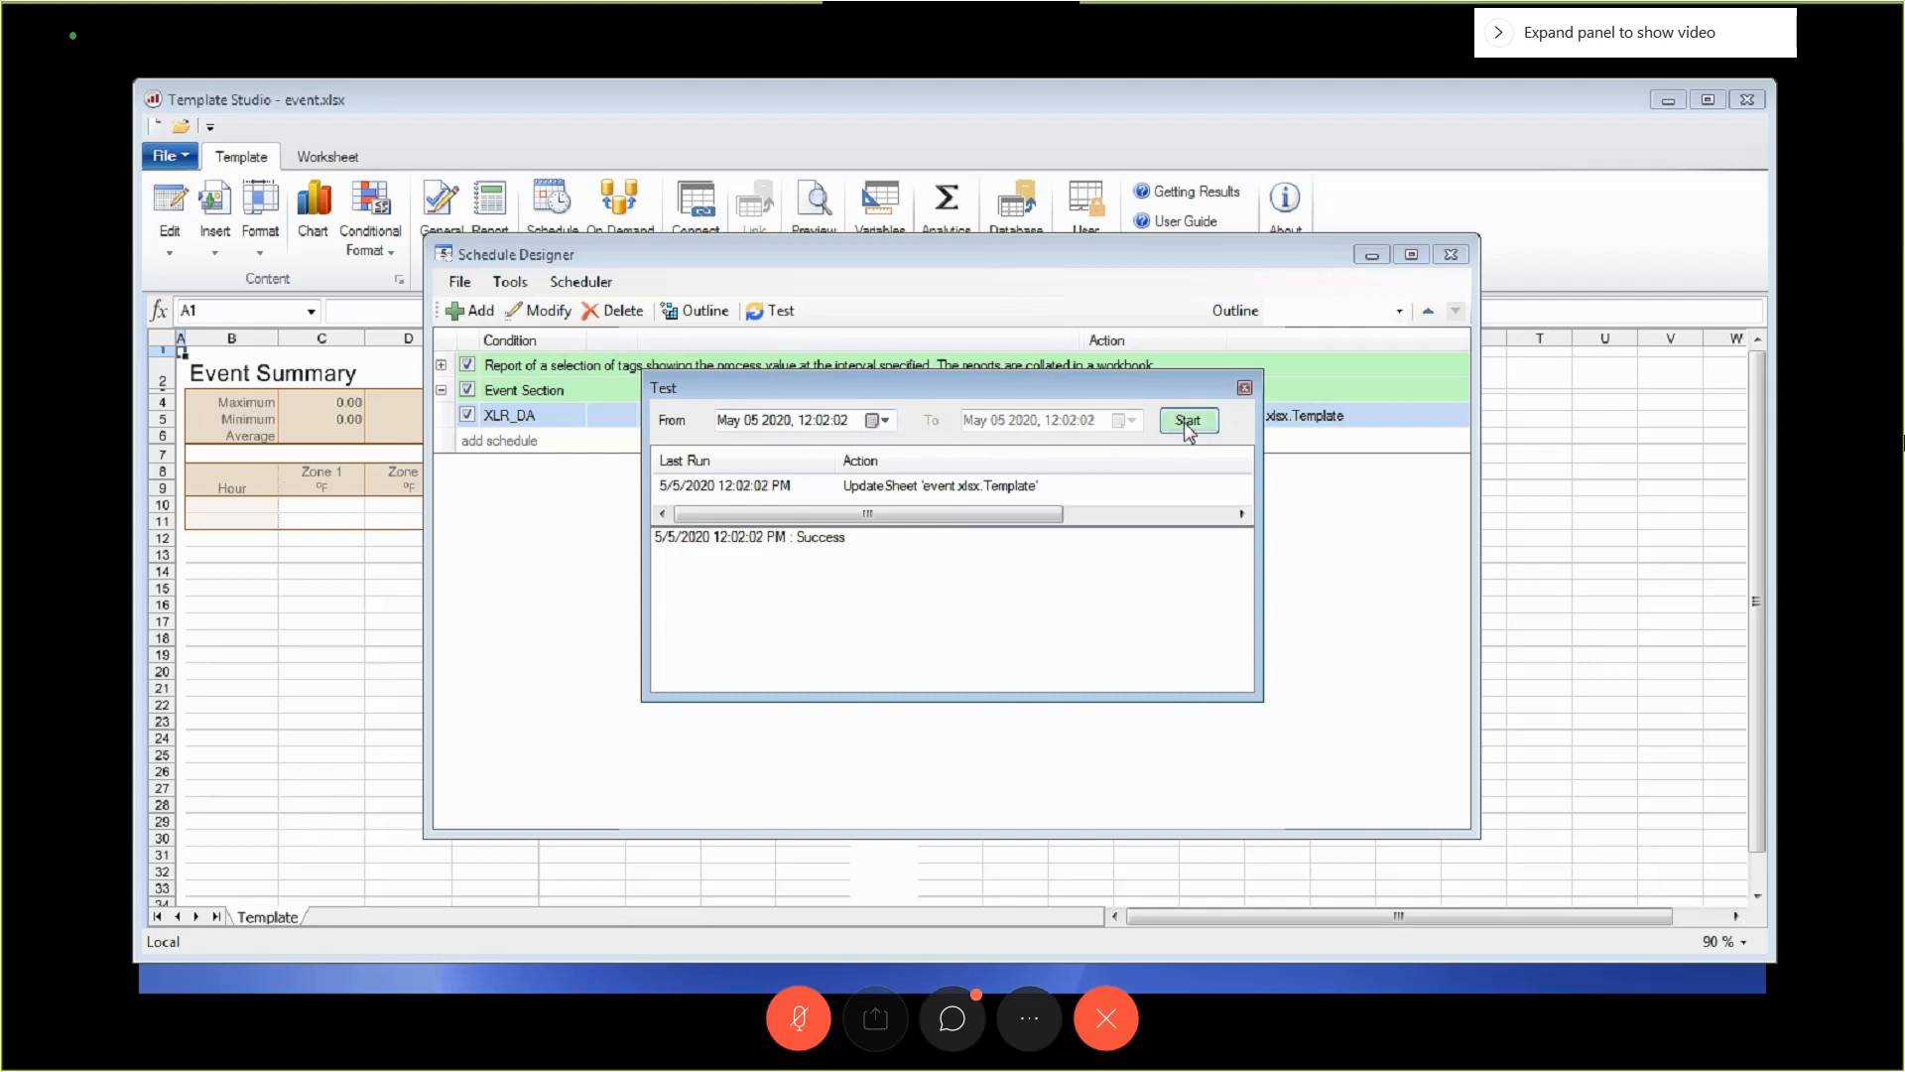
click(1244, 388)
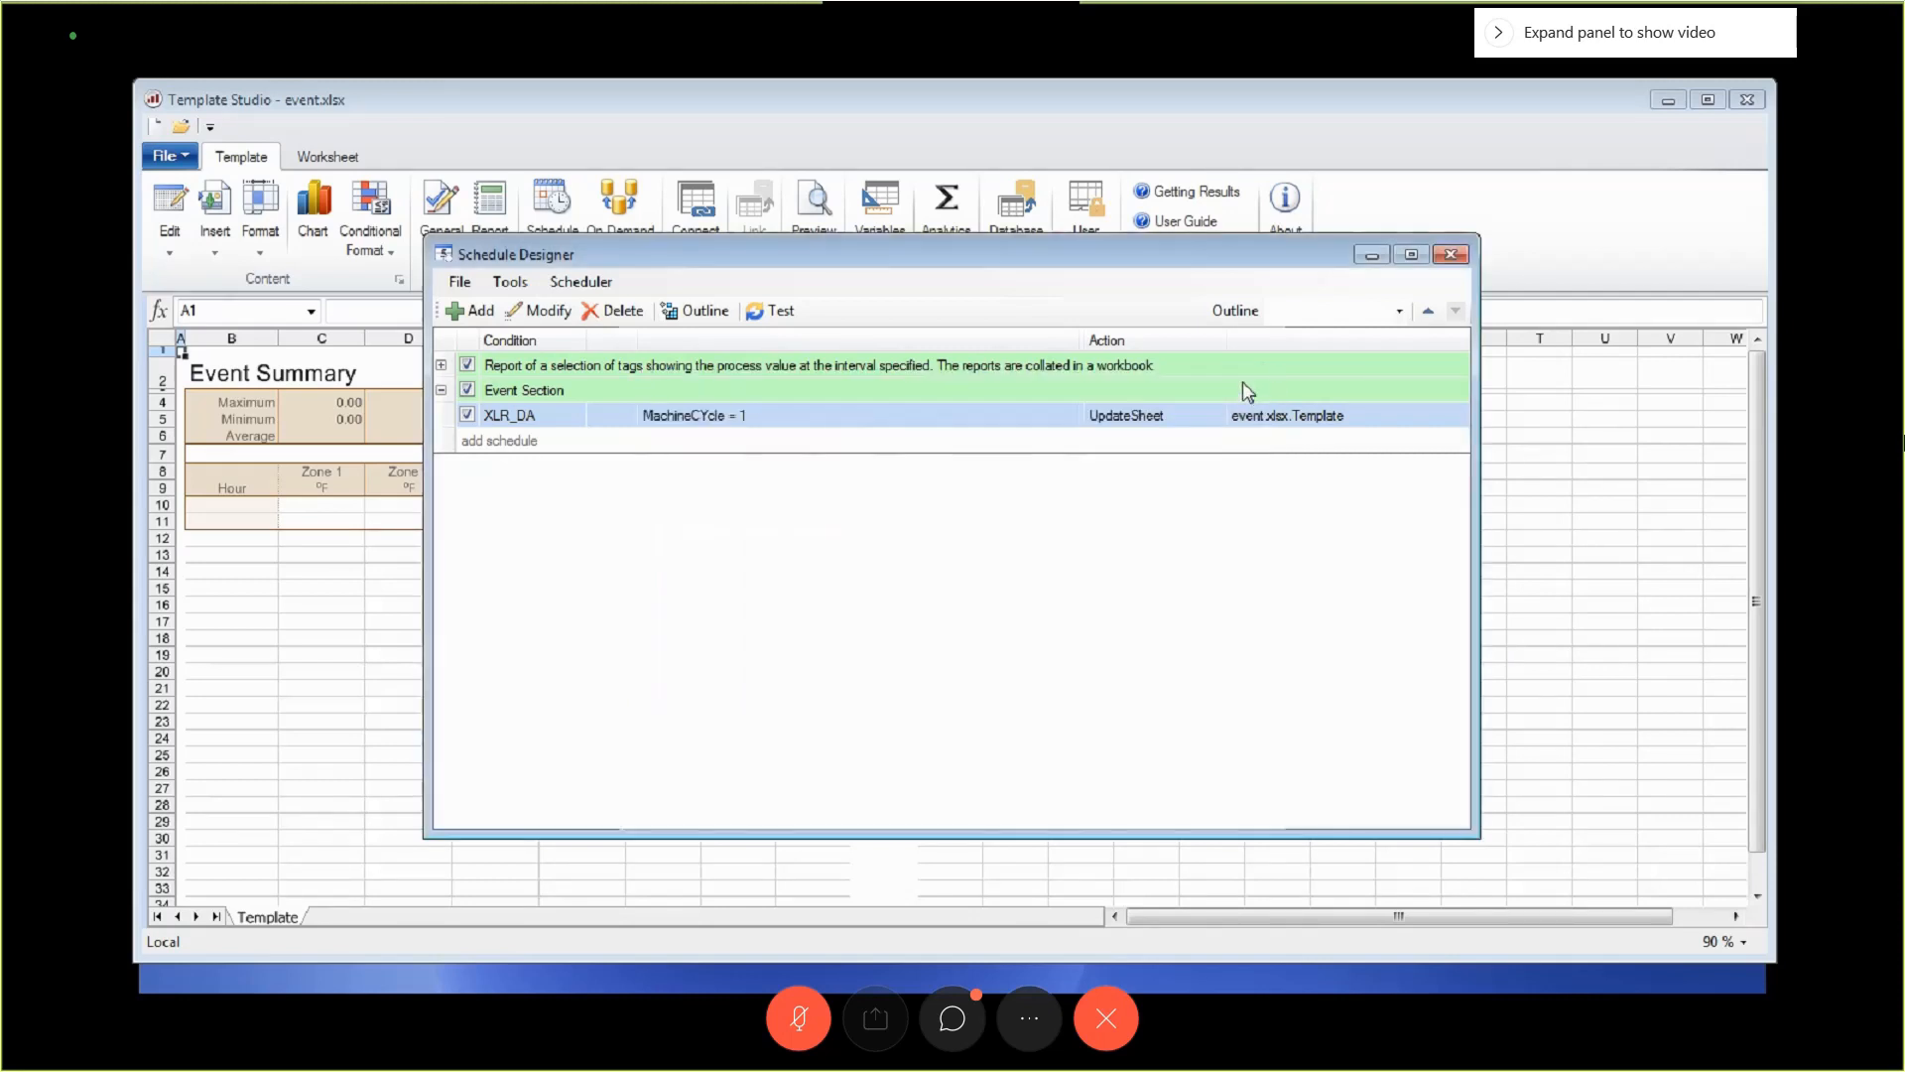
click(1450, 255)
click(1073, 582)
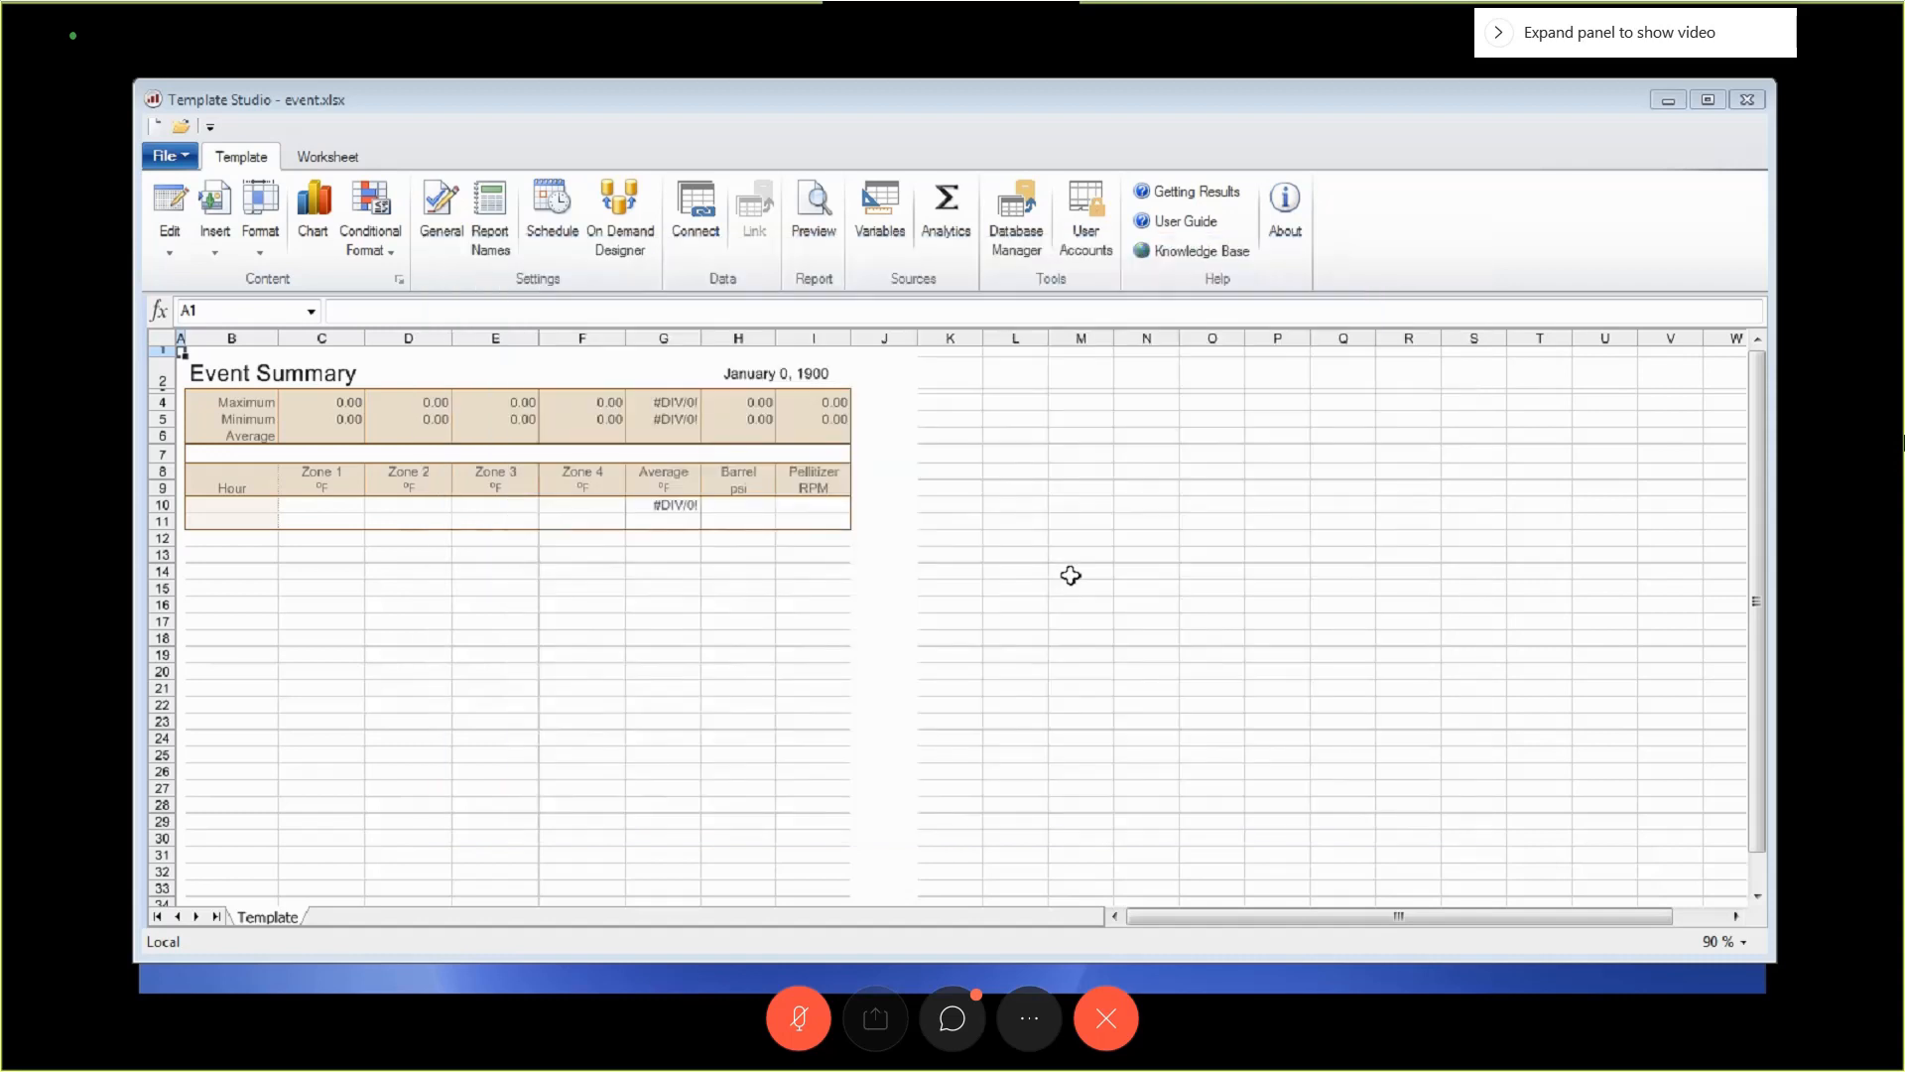
Close Template Studio and review the May 2020 event report in the Workbook Report Viewer.
click(1747, 101)
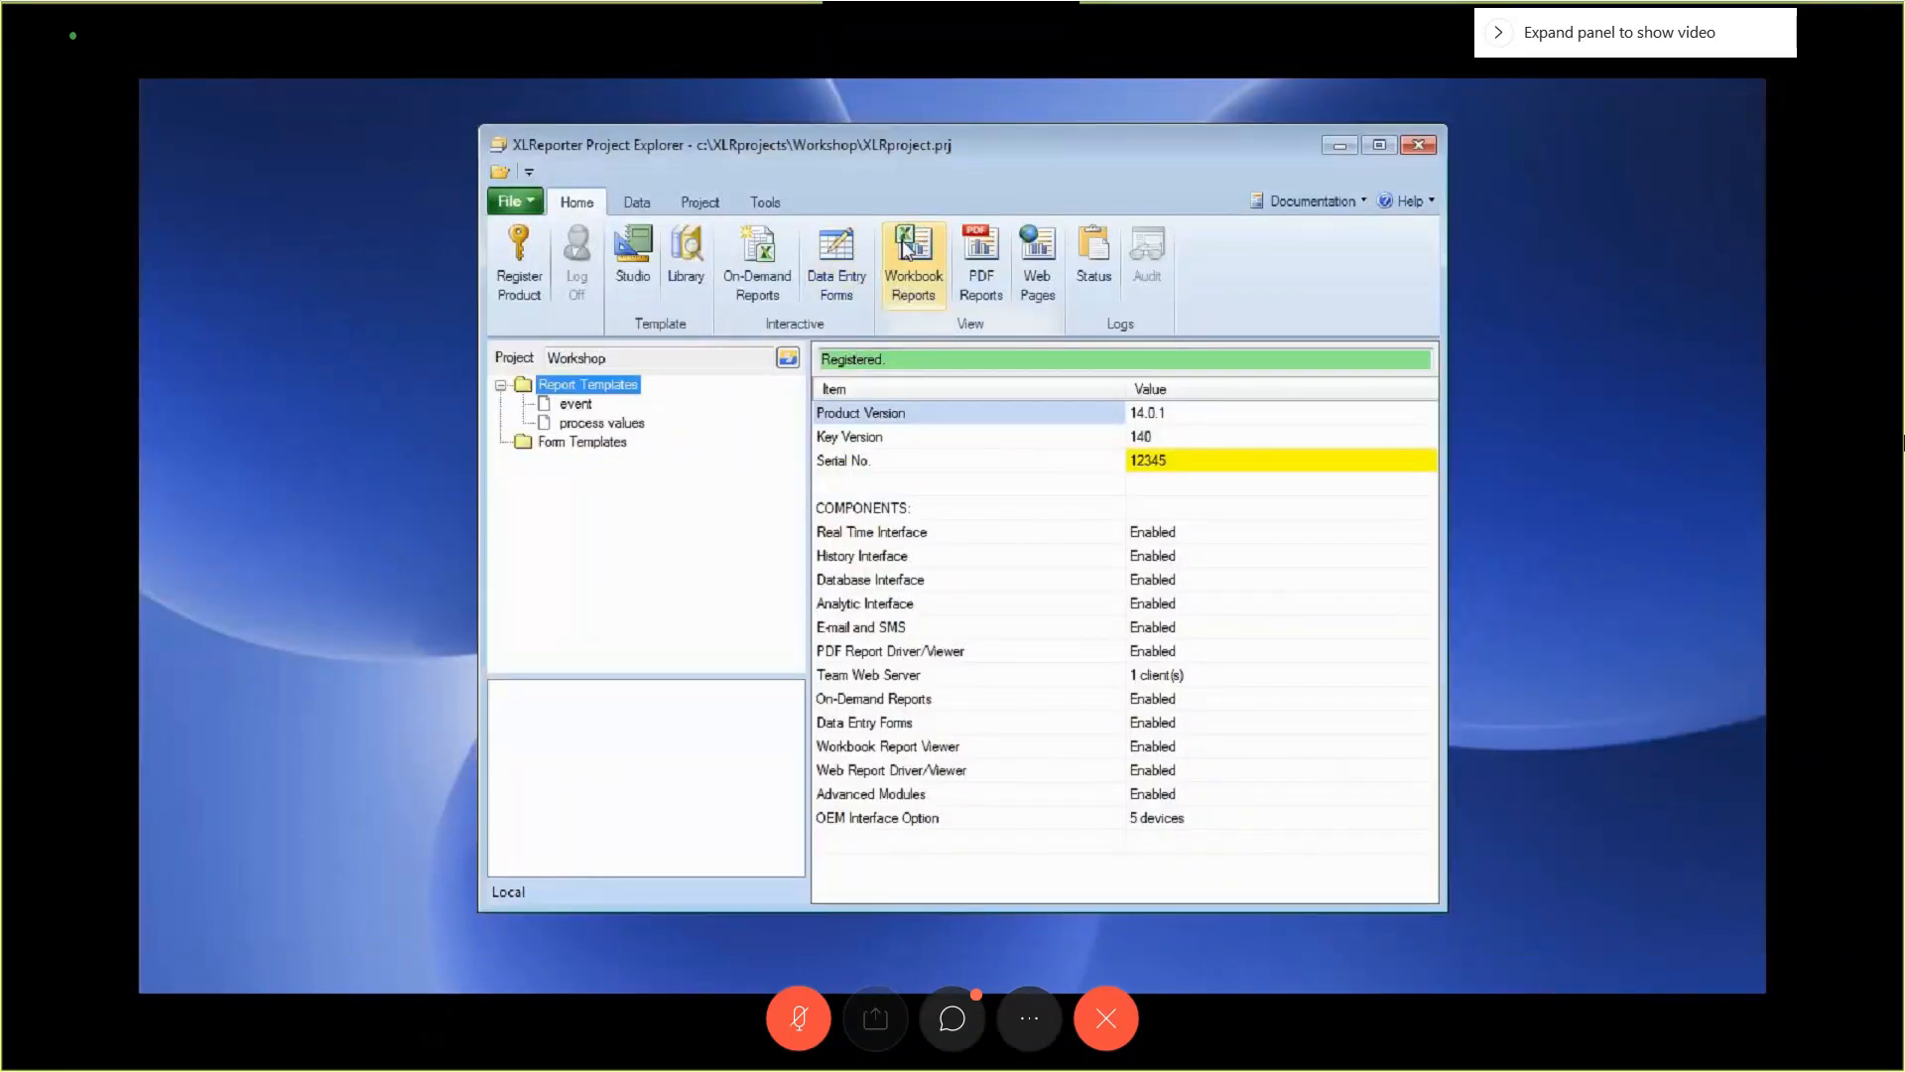
click(906, 248)
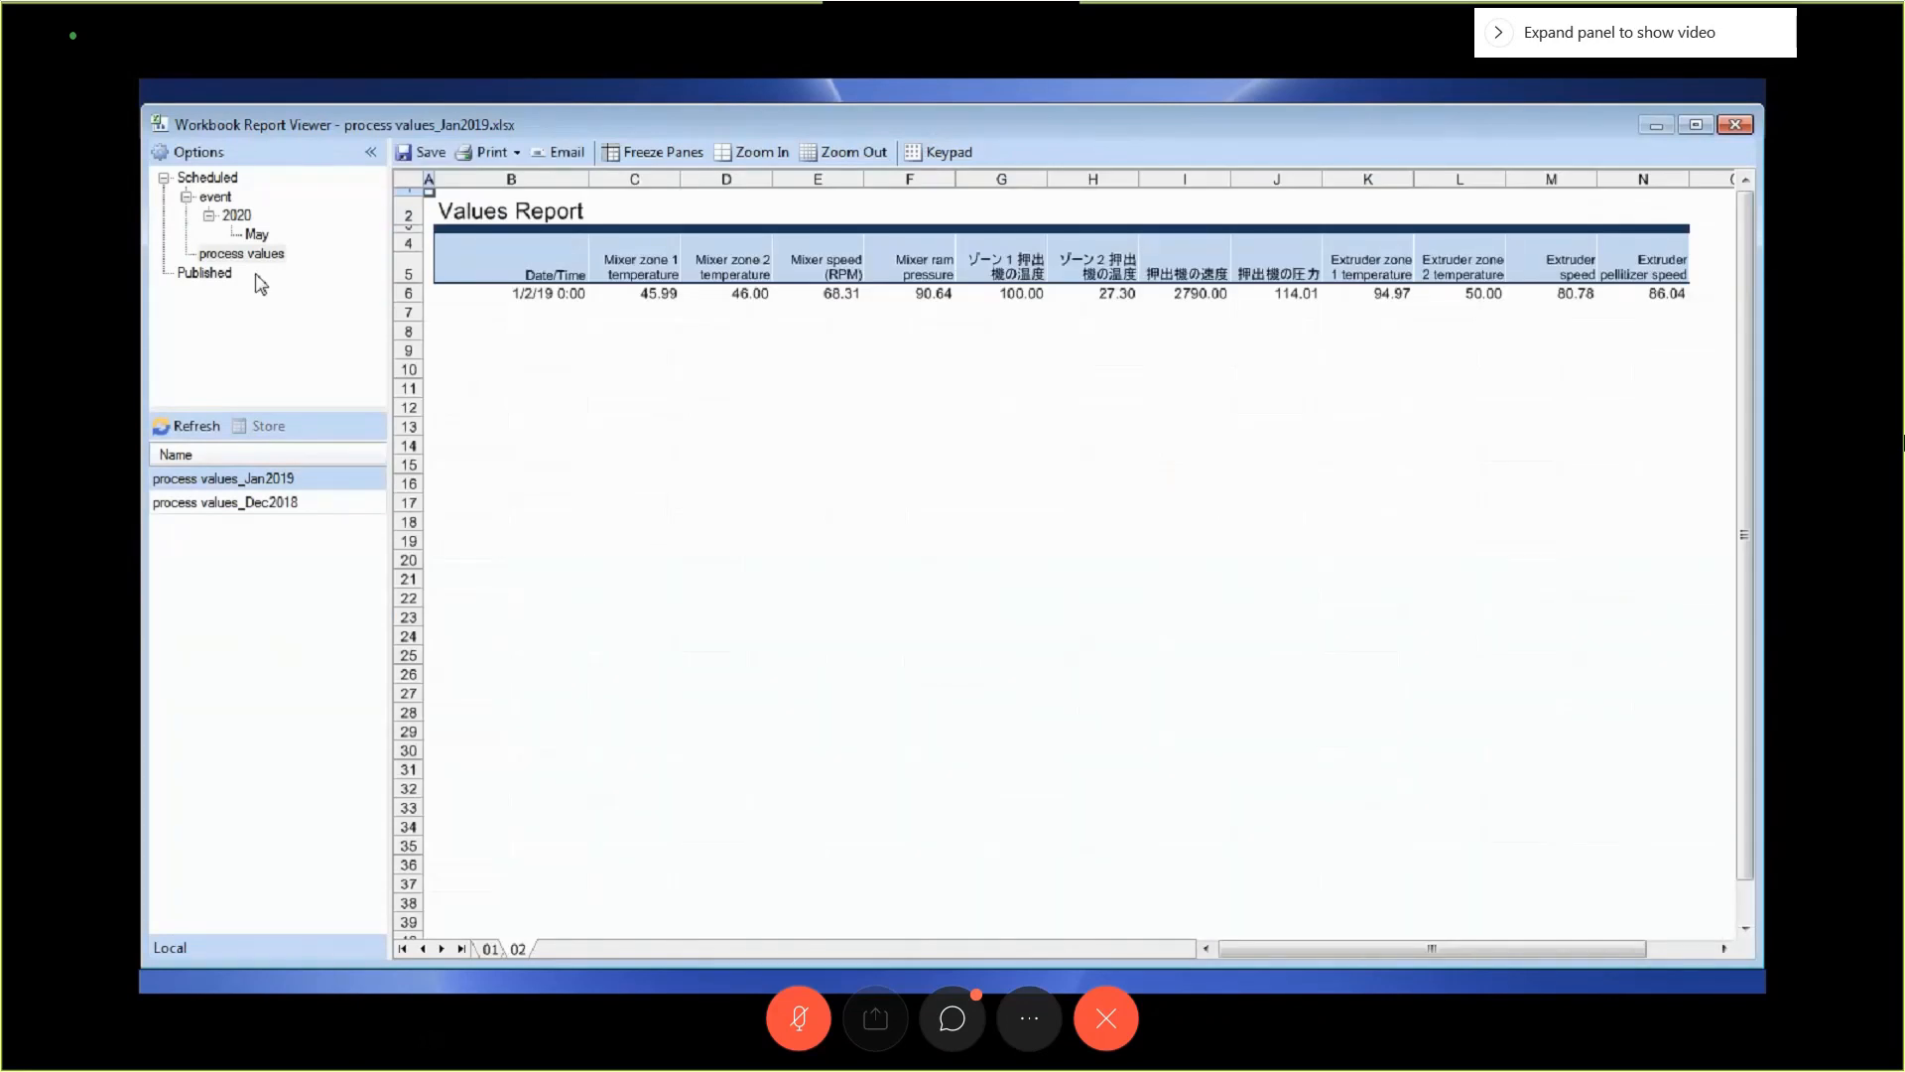
click(224, 199)
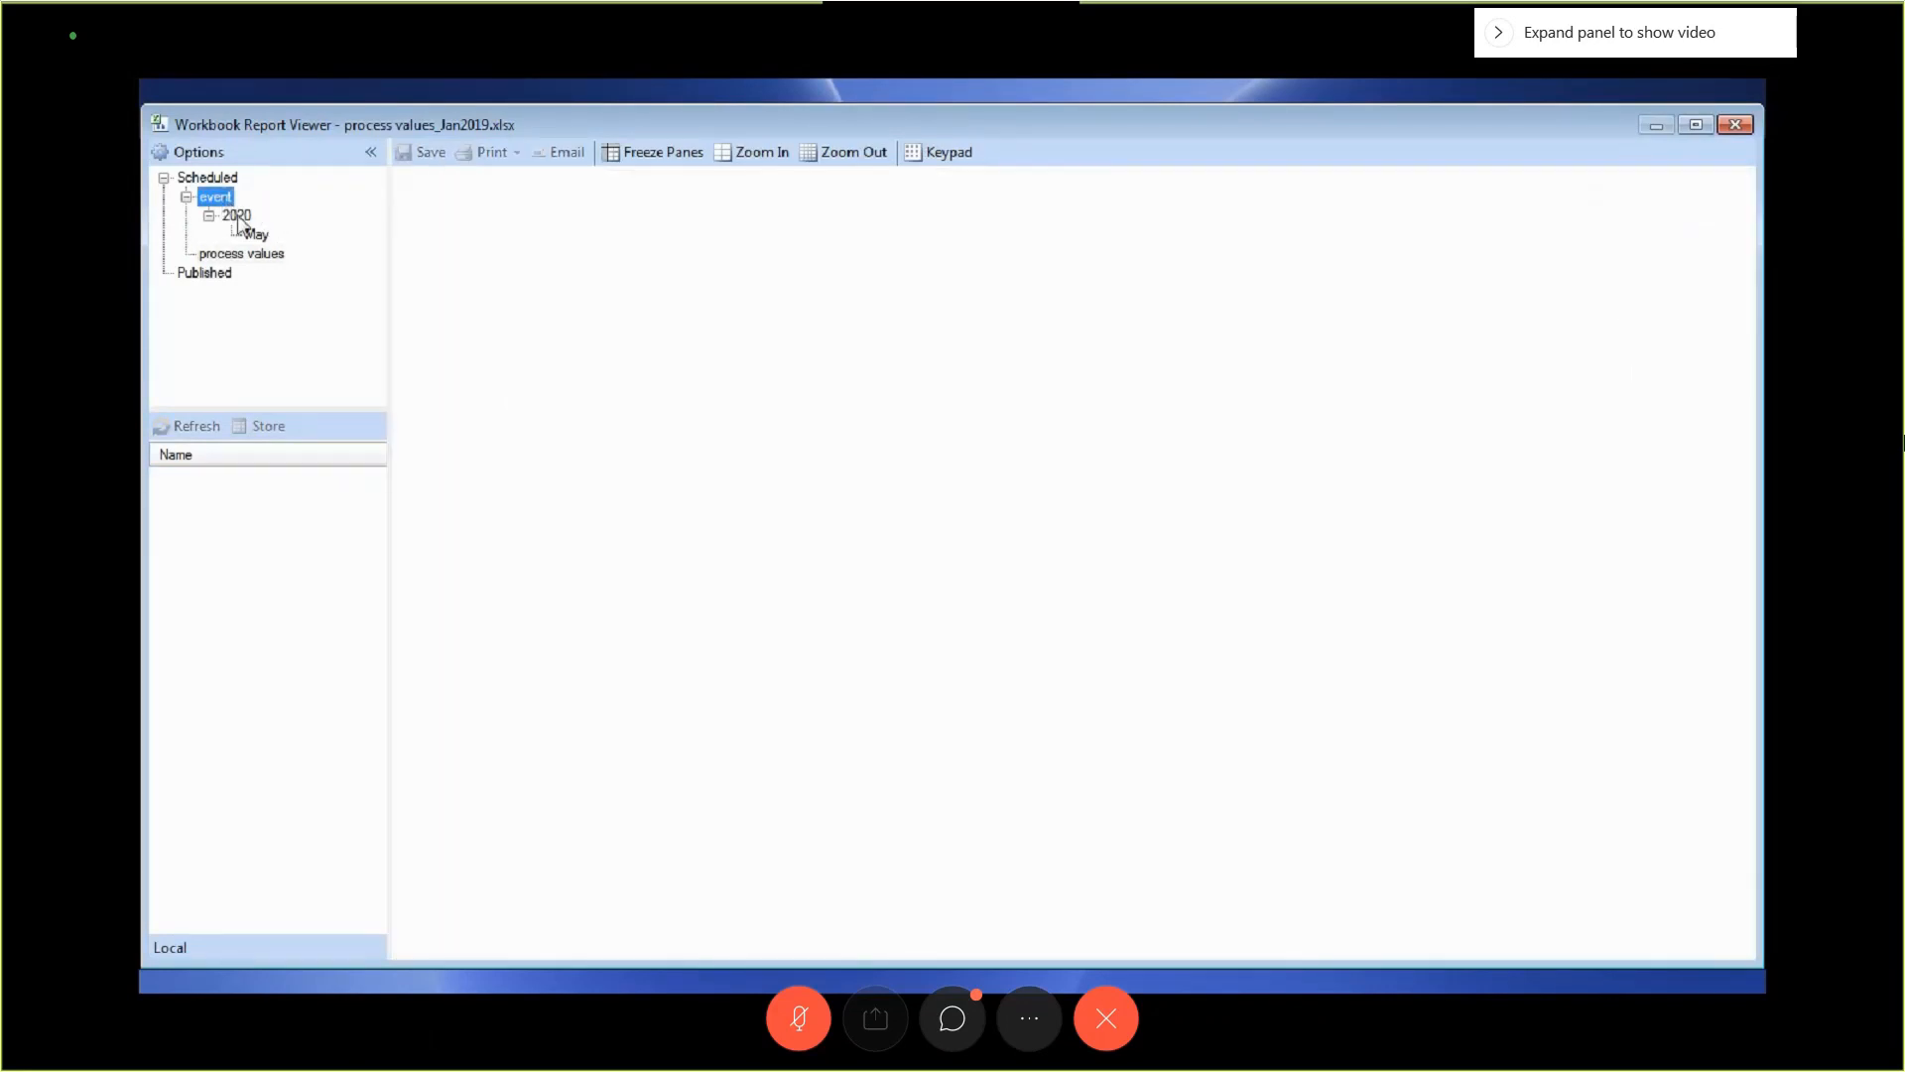
click(236, 216)
click(256, 236)
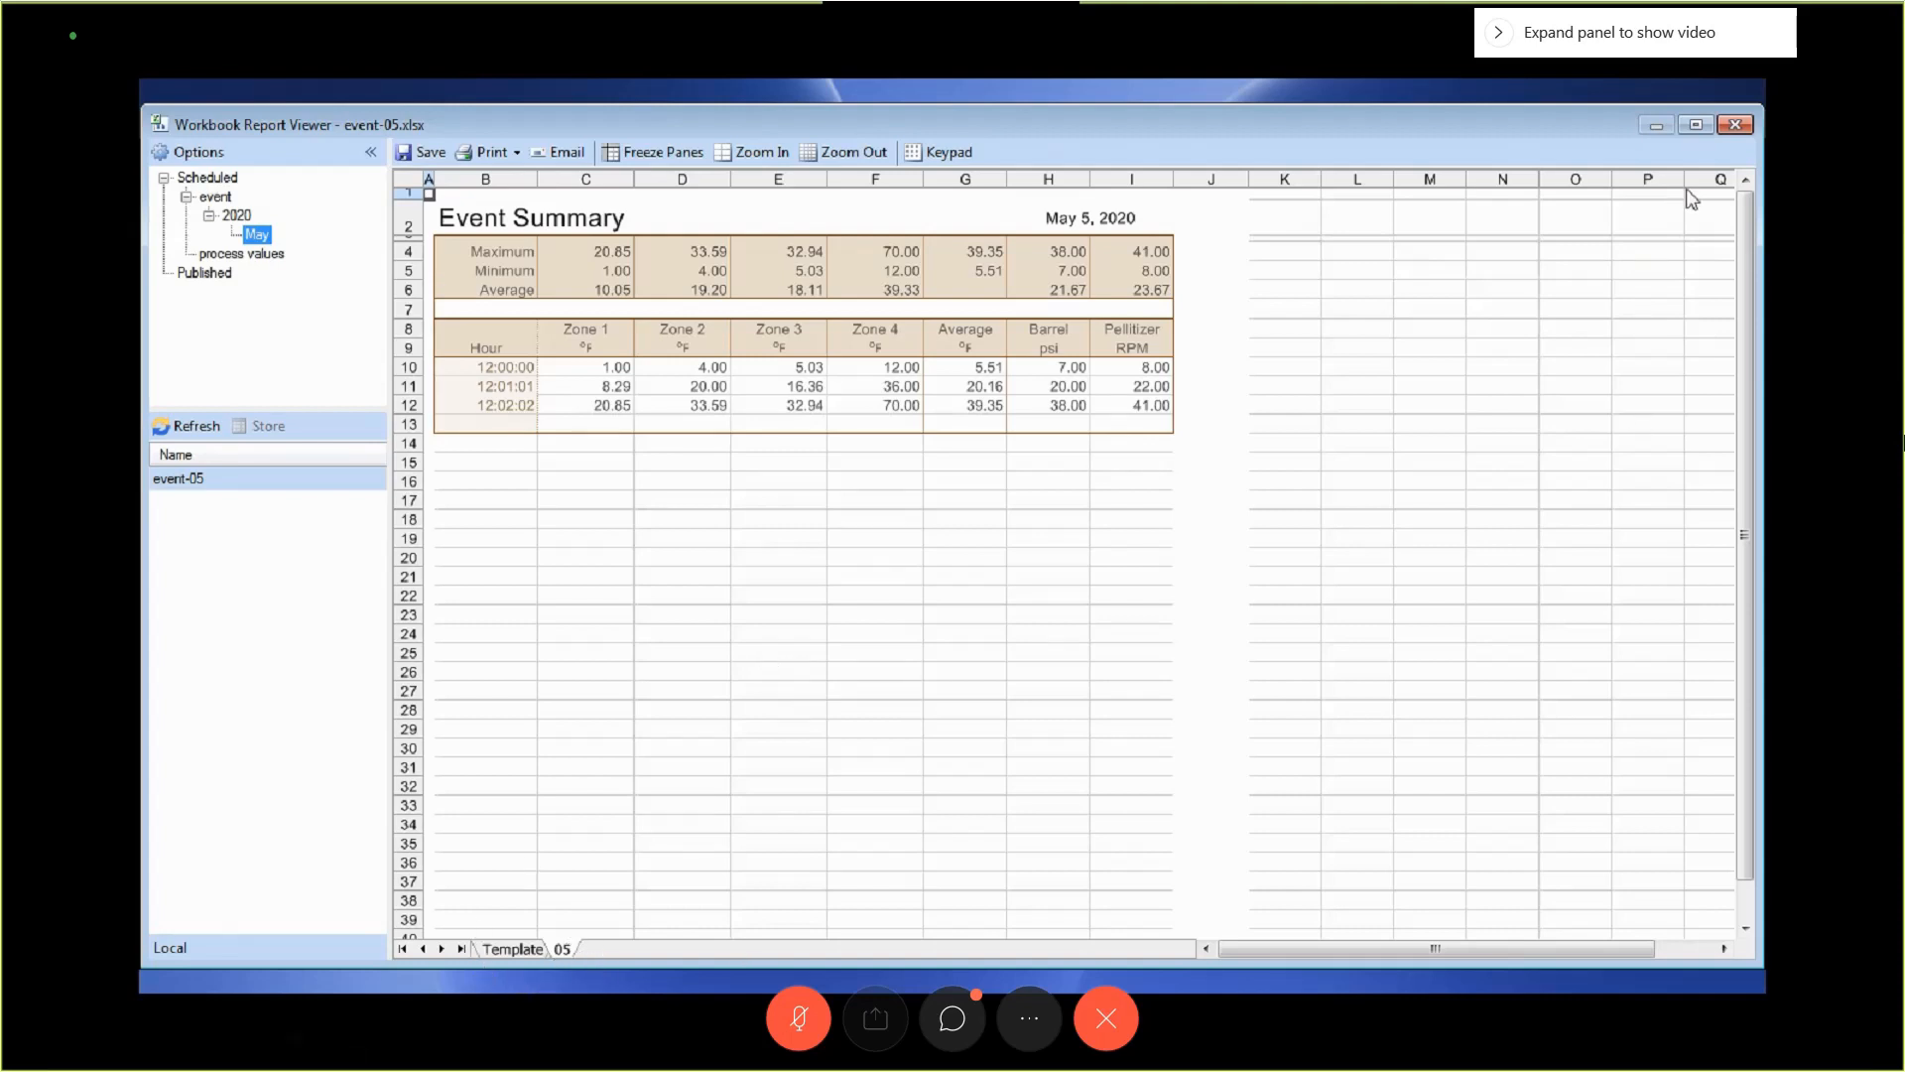
click(1736, 125)
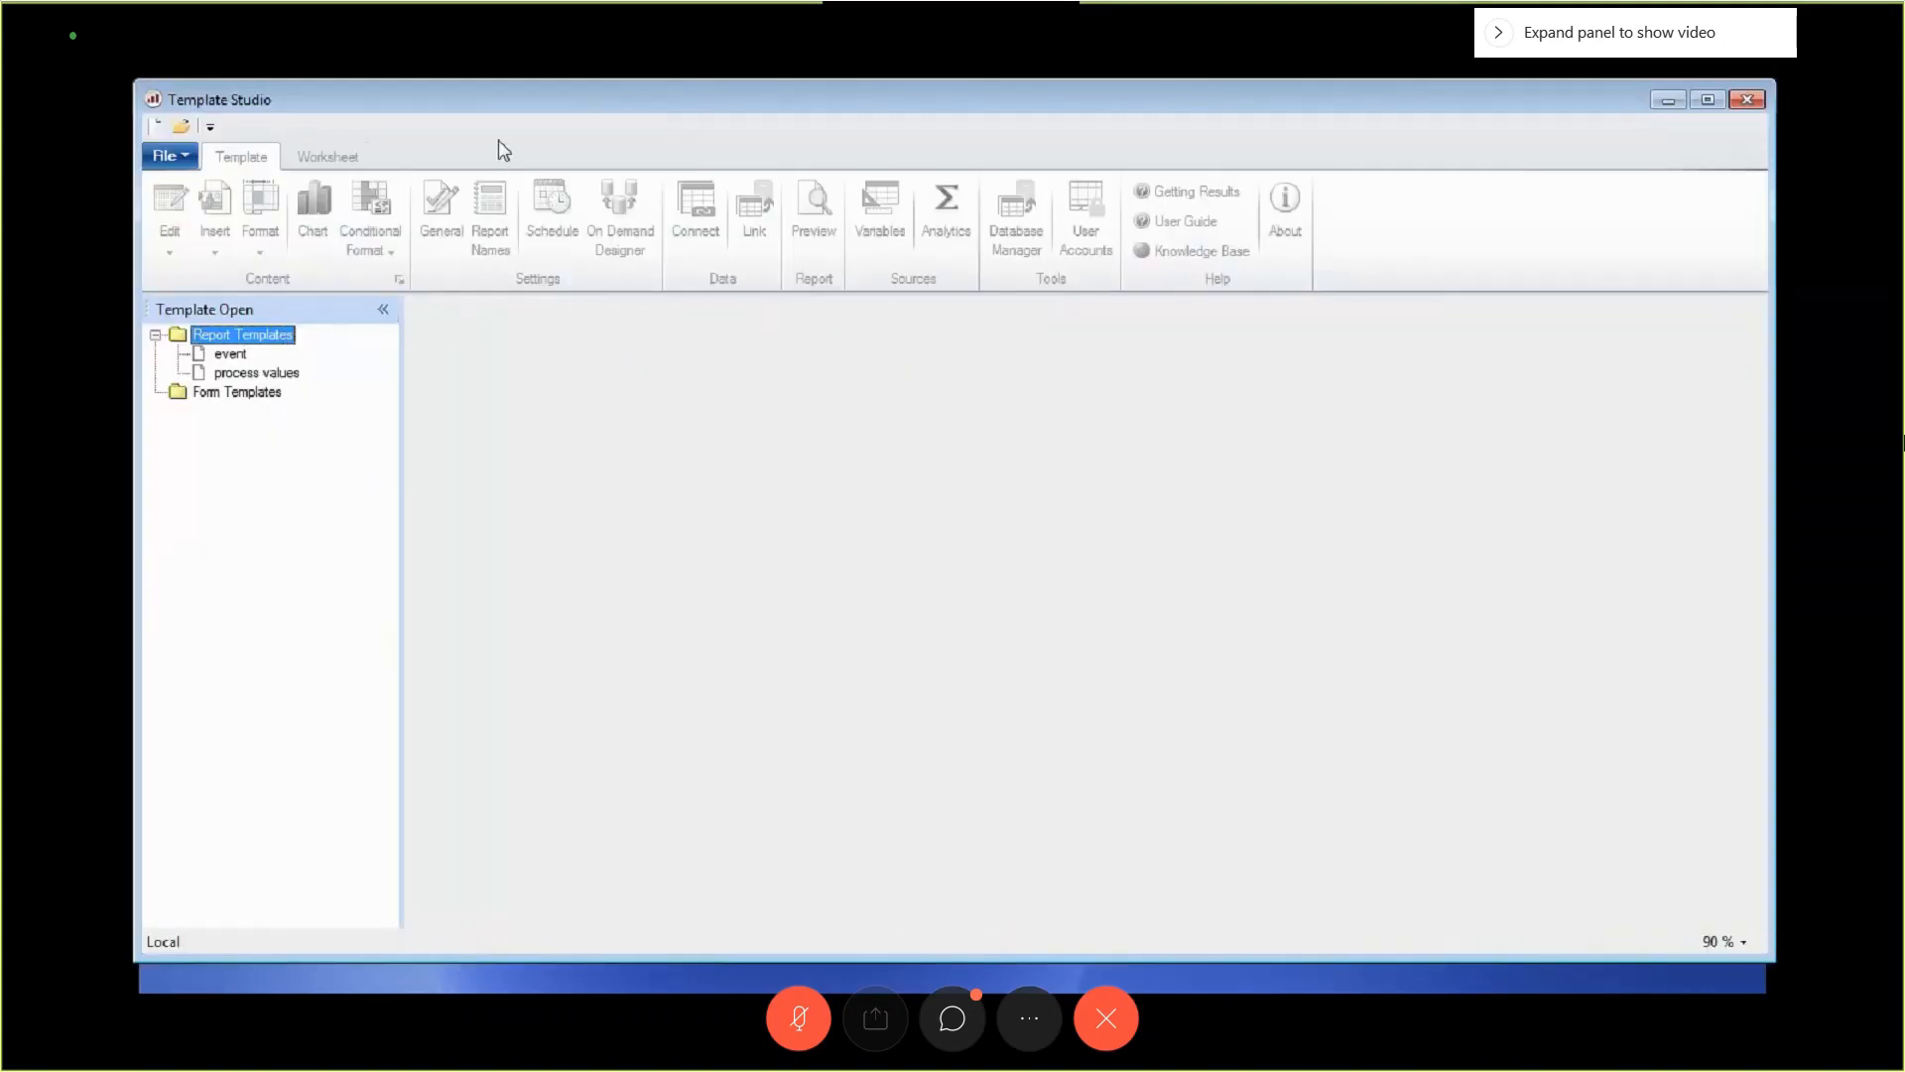
Create a blank xlsx report template named processlive in Template Studio.
click(171, 156)
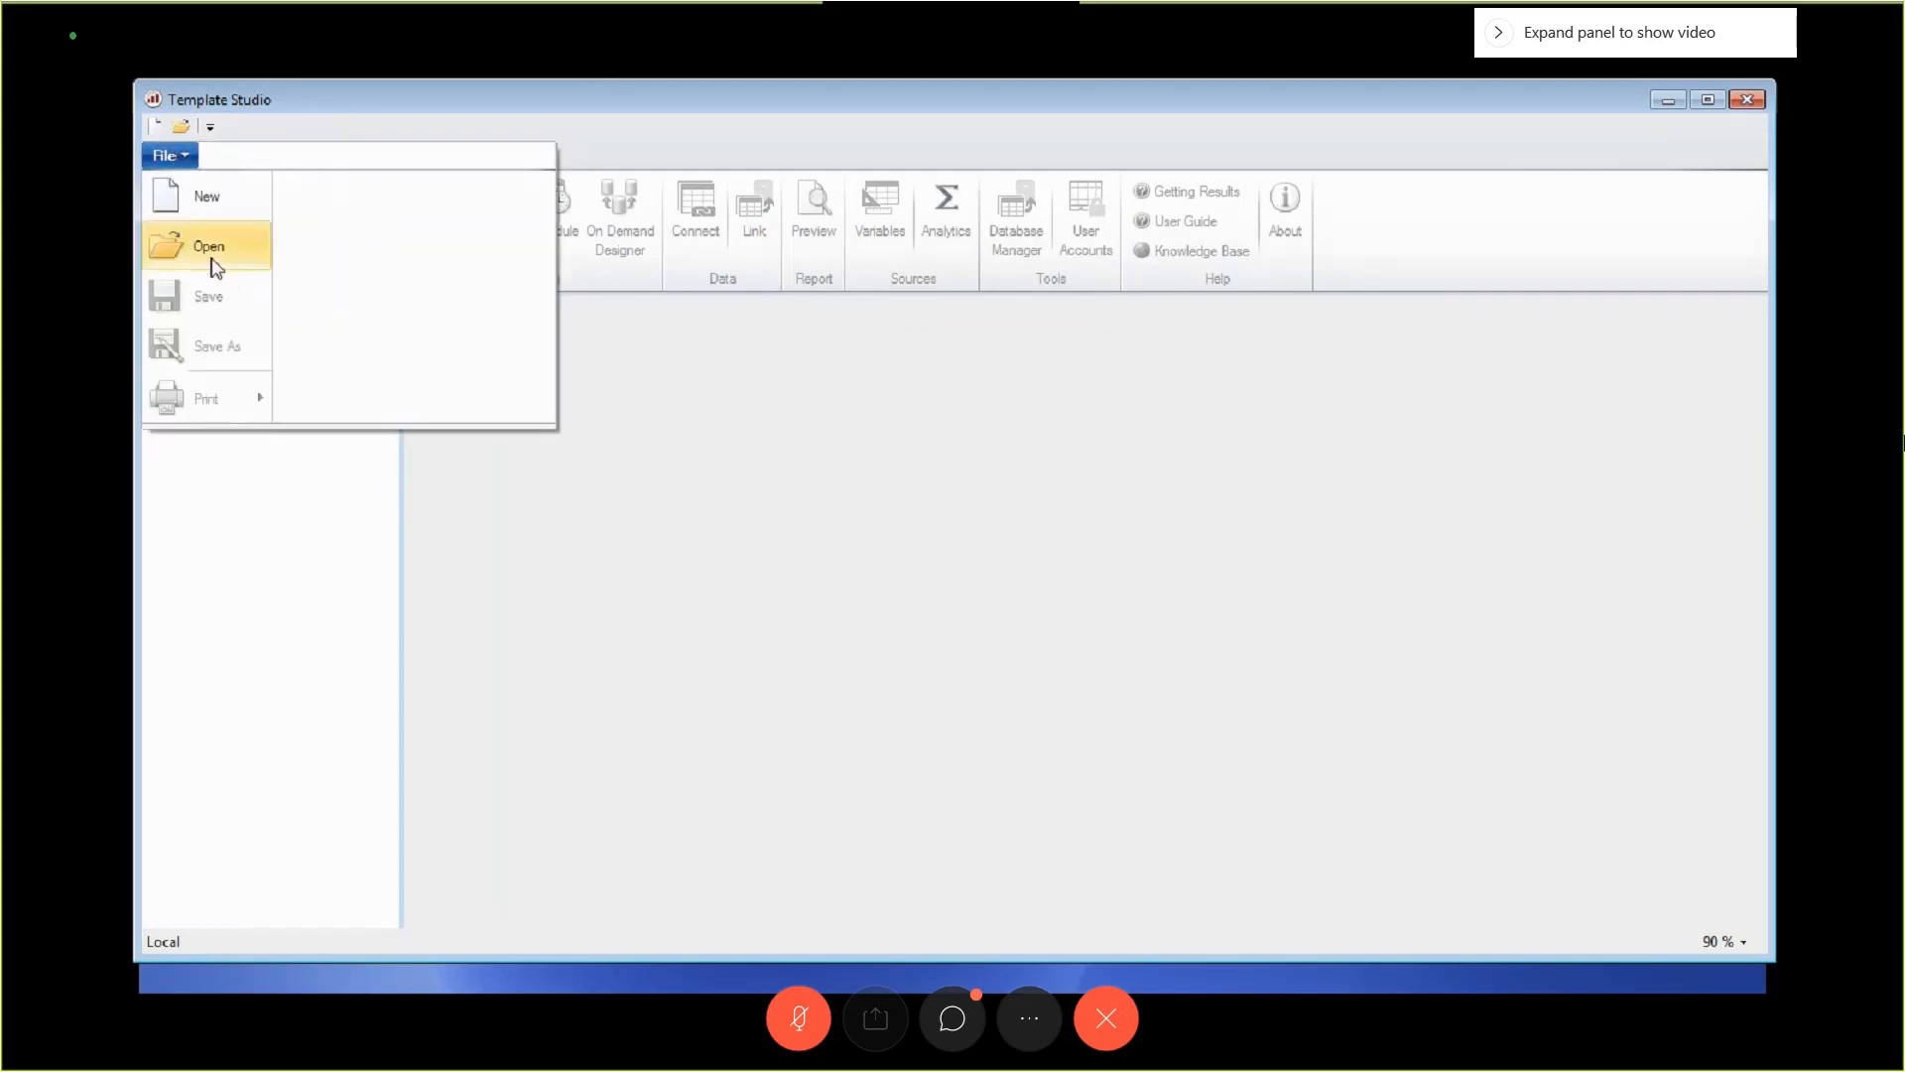
click(223, 199)
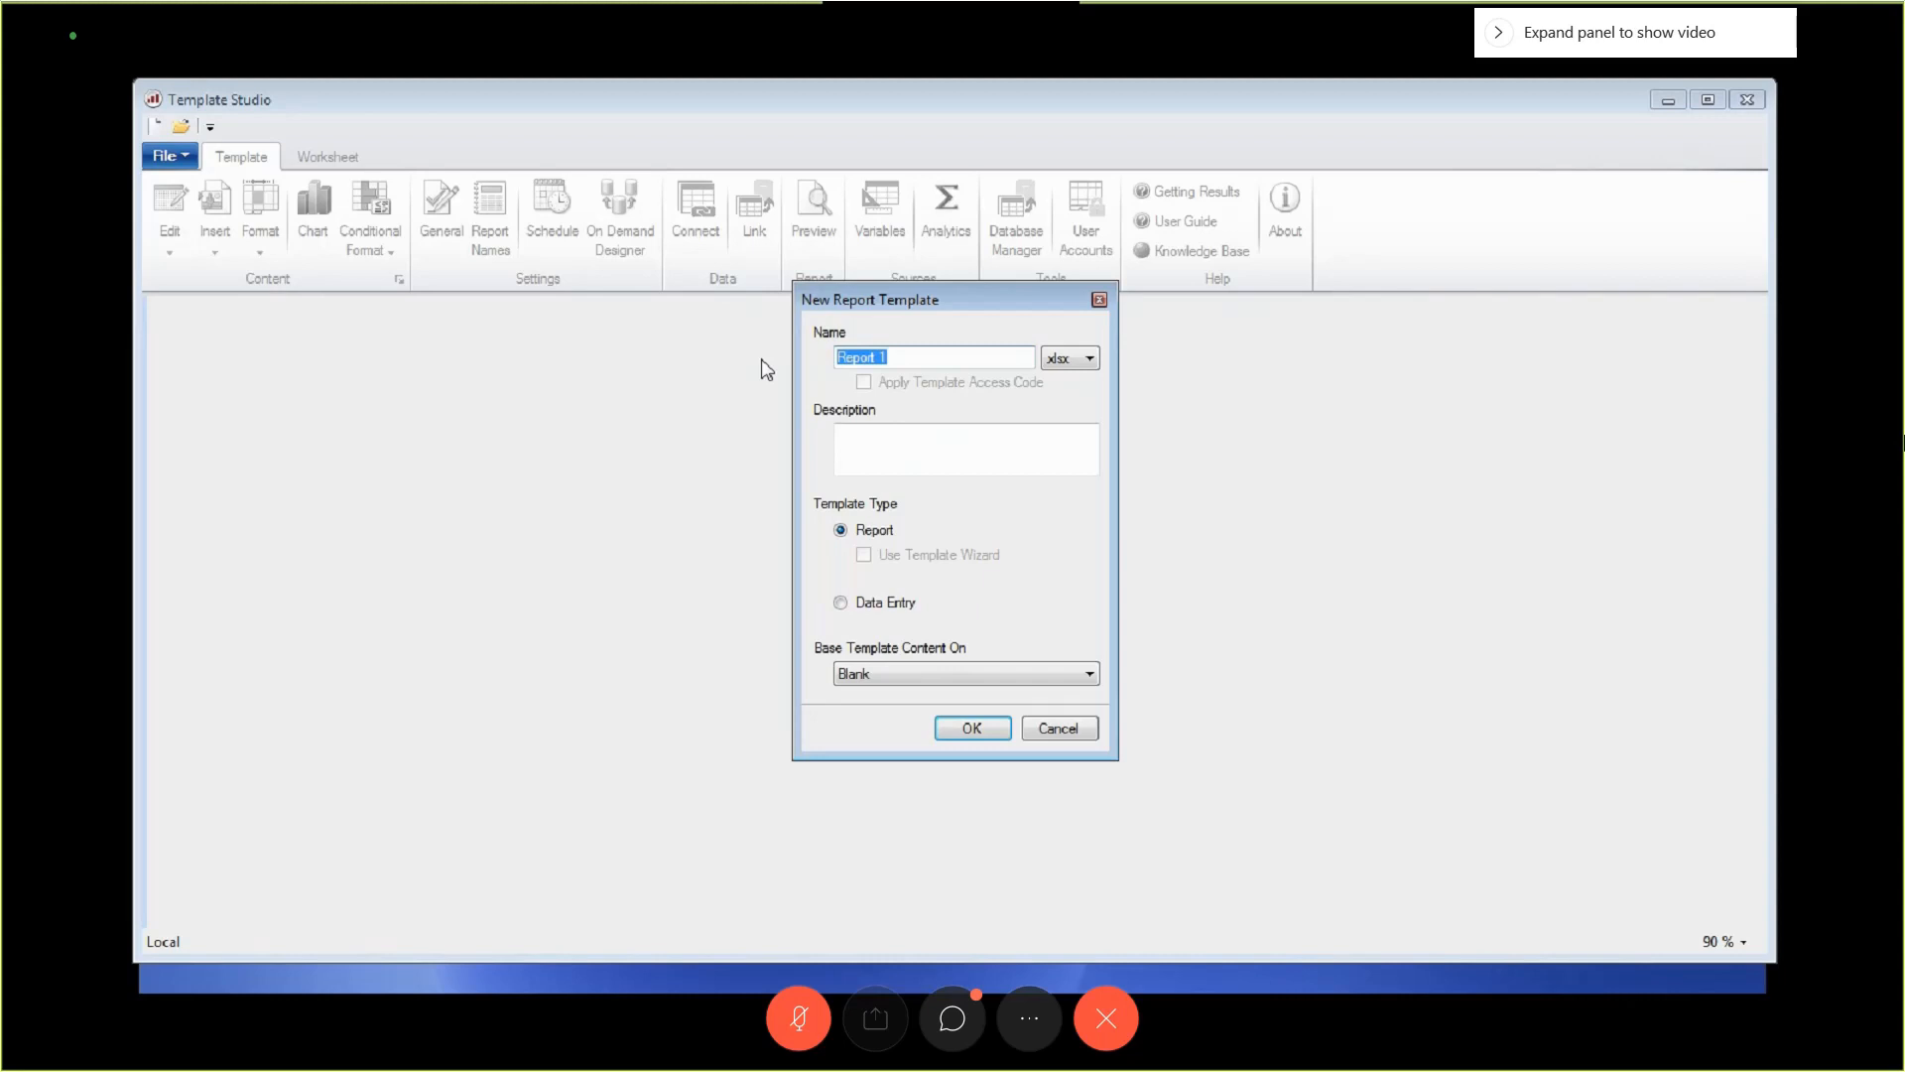
text(pro)
click(971, 732)
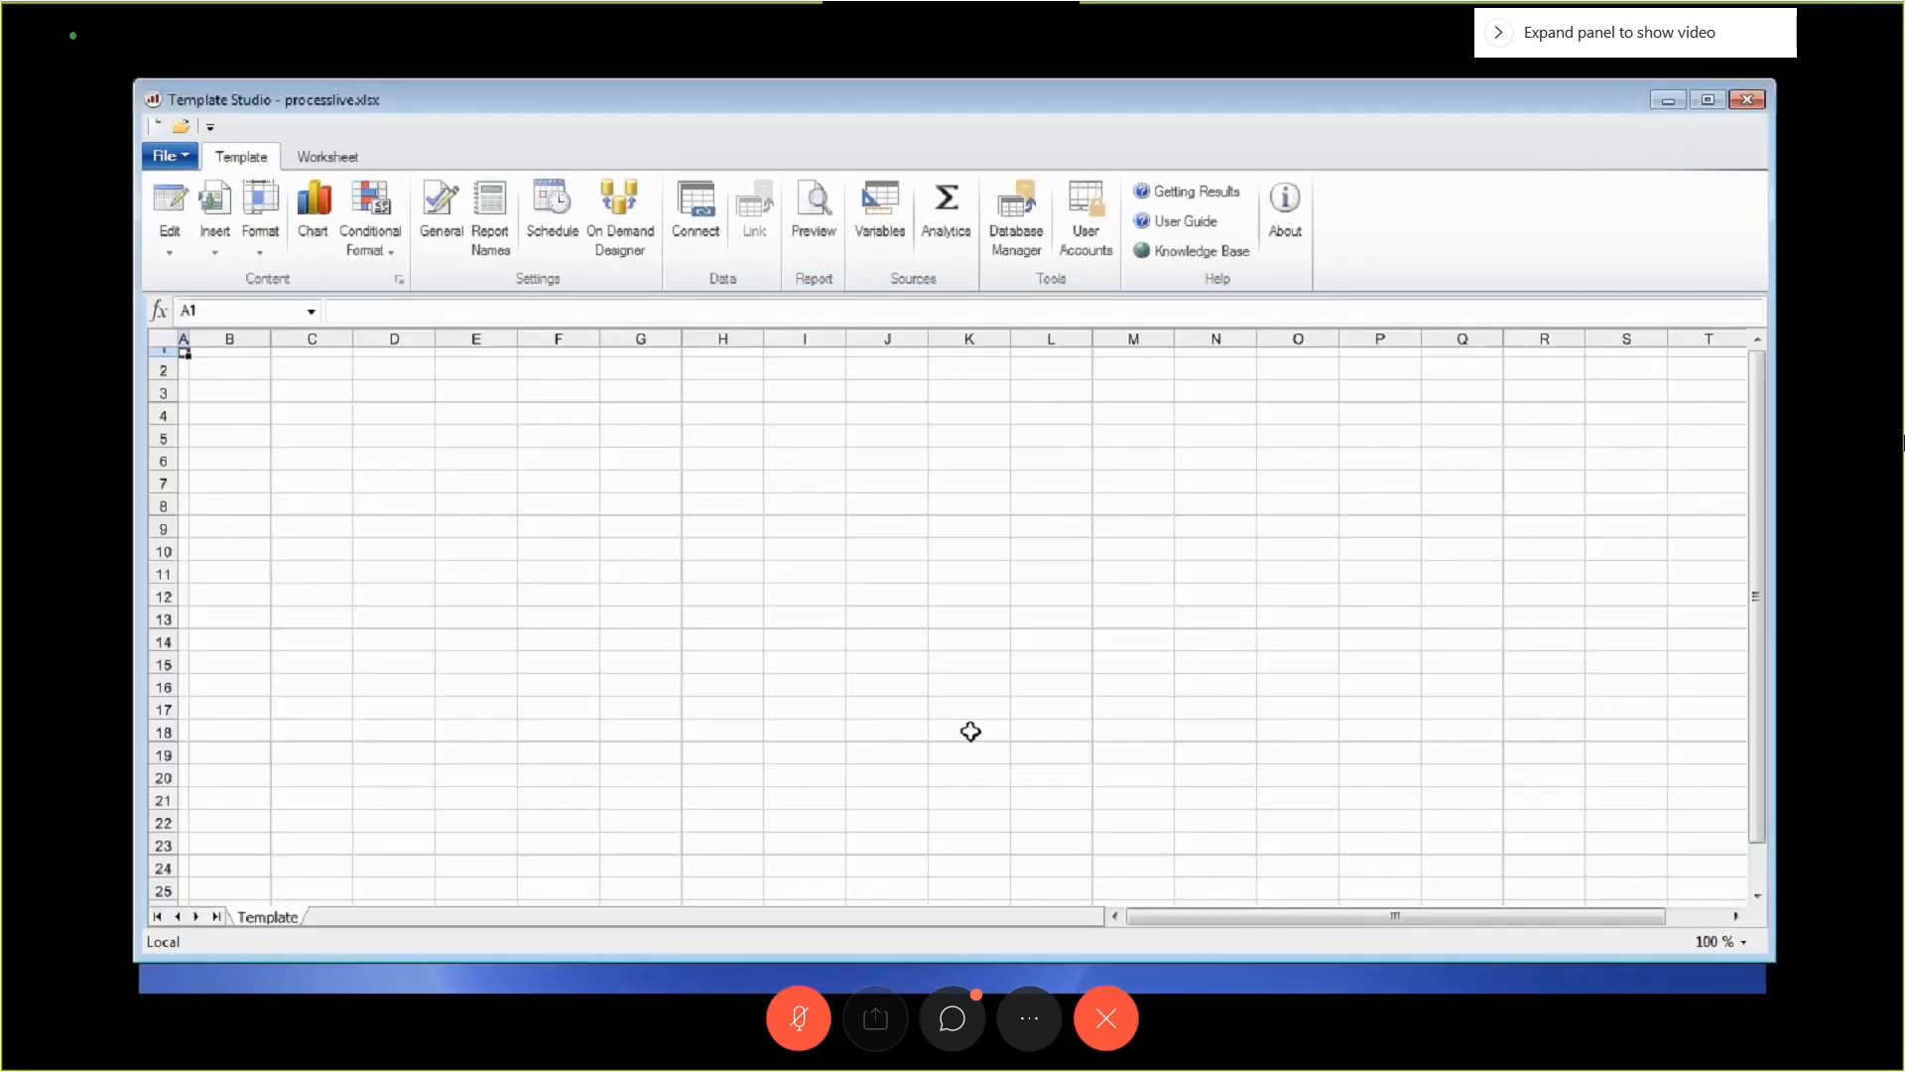
Create a report template named processValues with its content based on the process-live workbook.
click(167, 156)
click(224, 204)
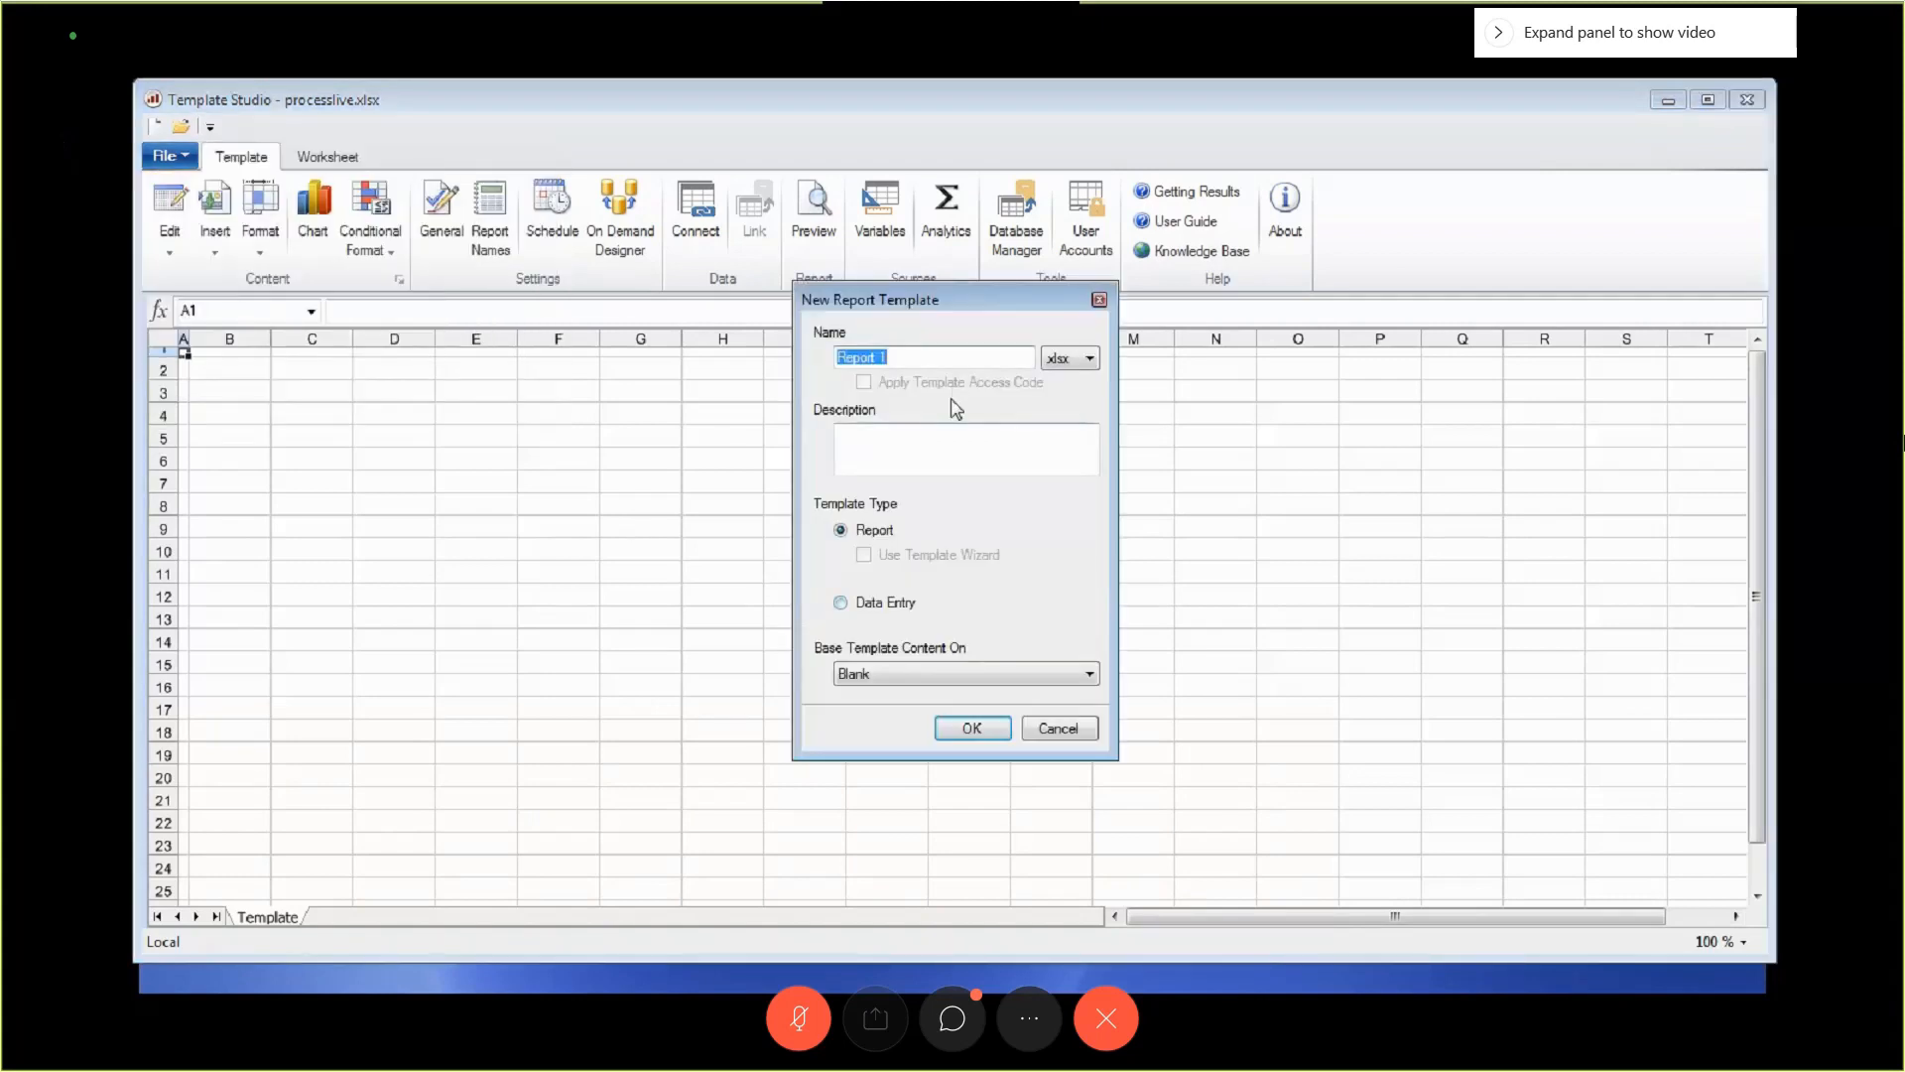
text(pro)
key(BackSpace)
key(BackSpace)
key(BackSpace)
click(938, 675)
click(879, 711)
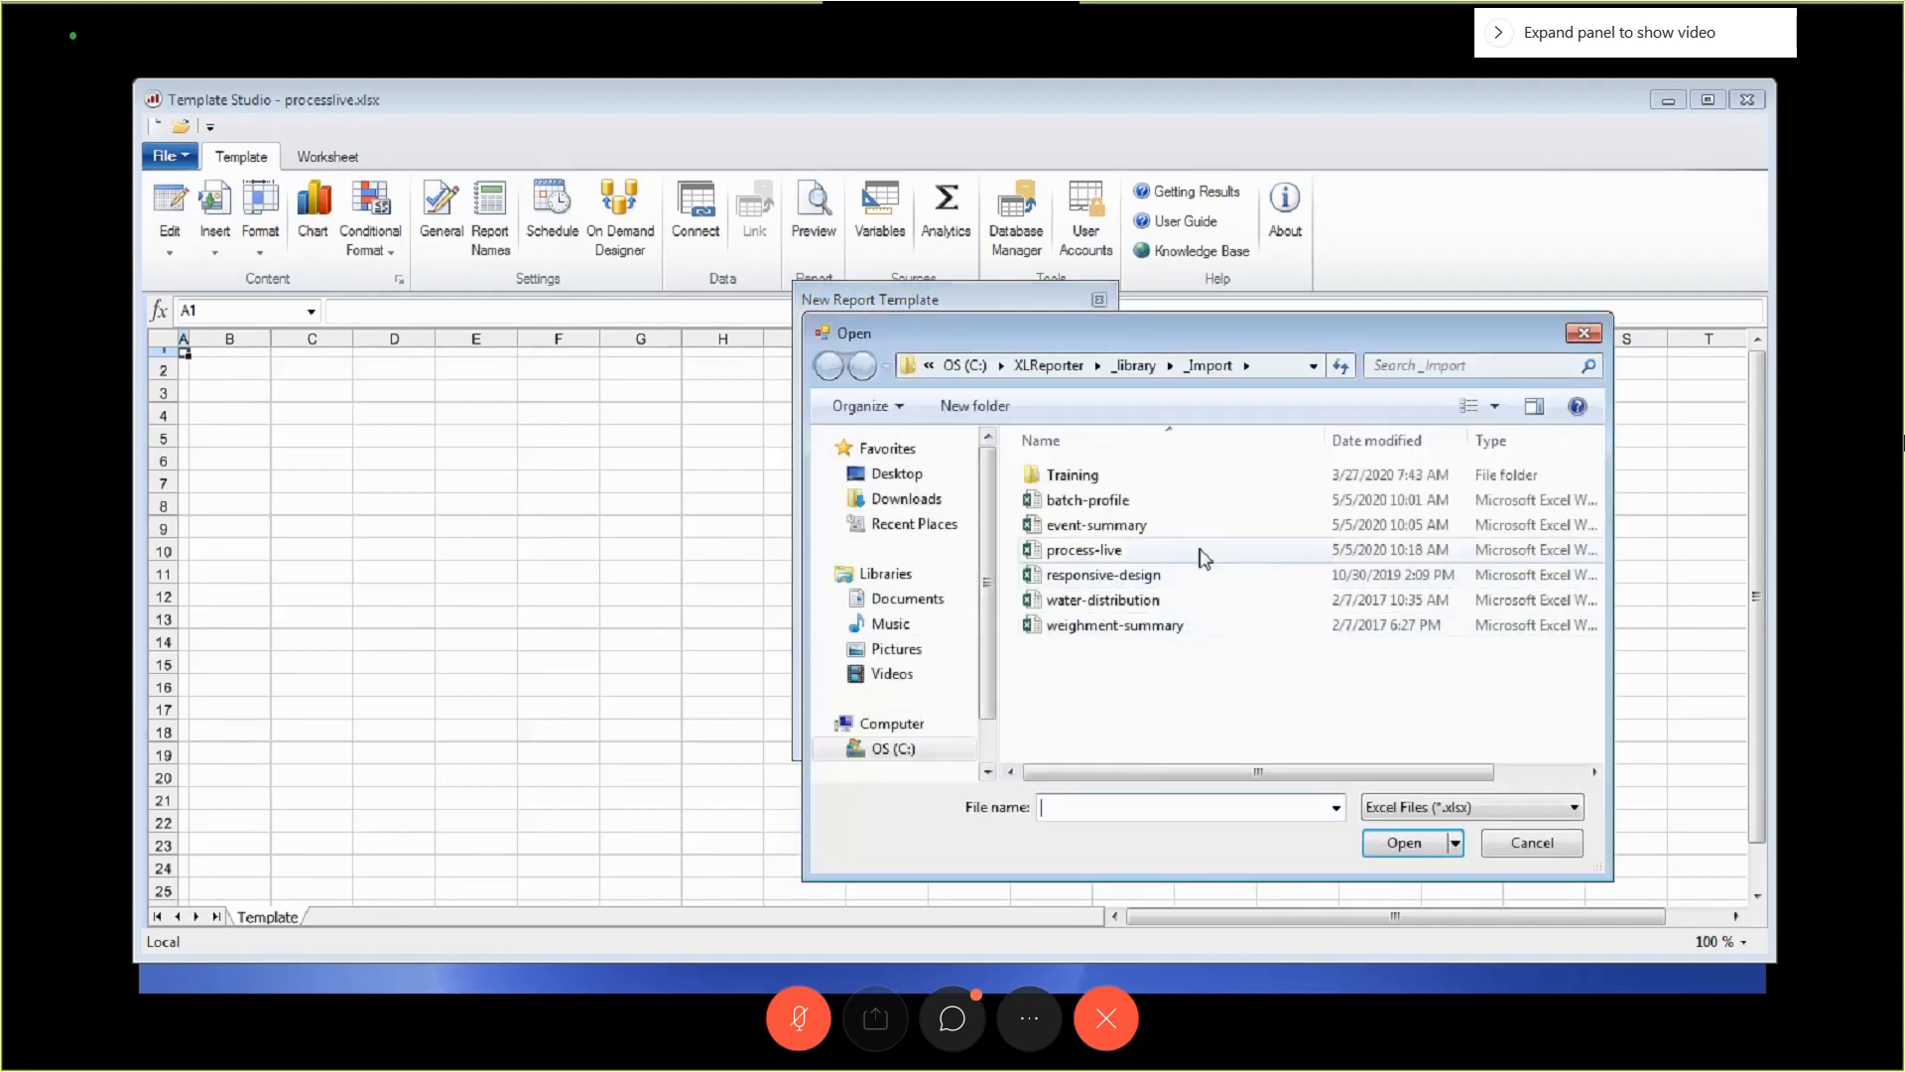
double_click(1083, 551)
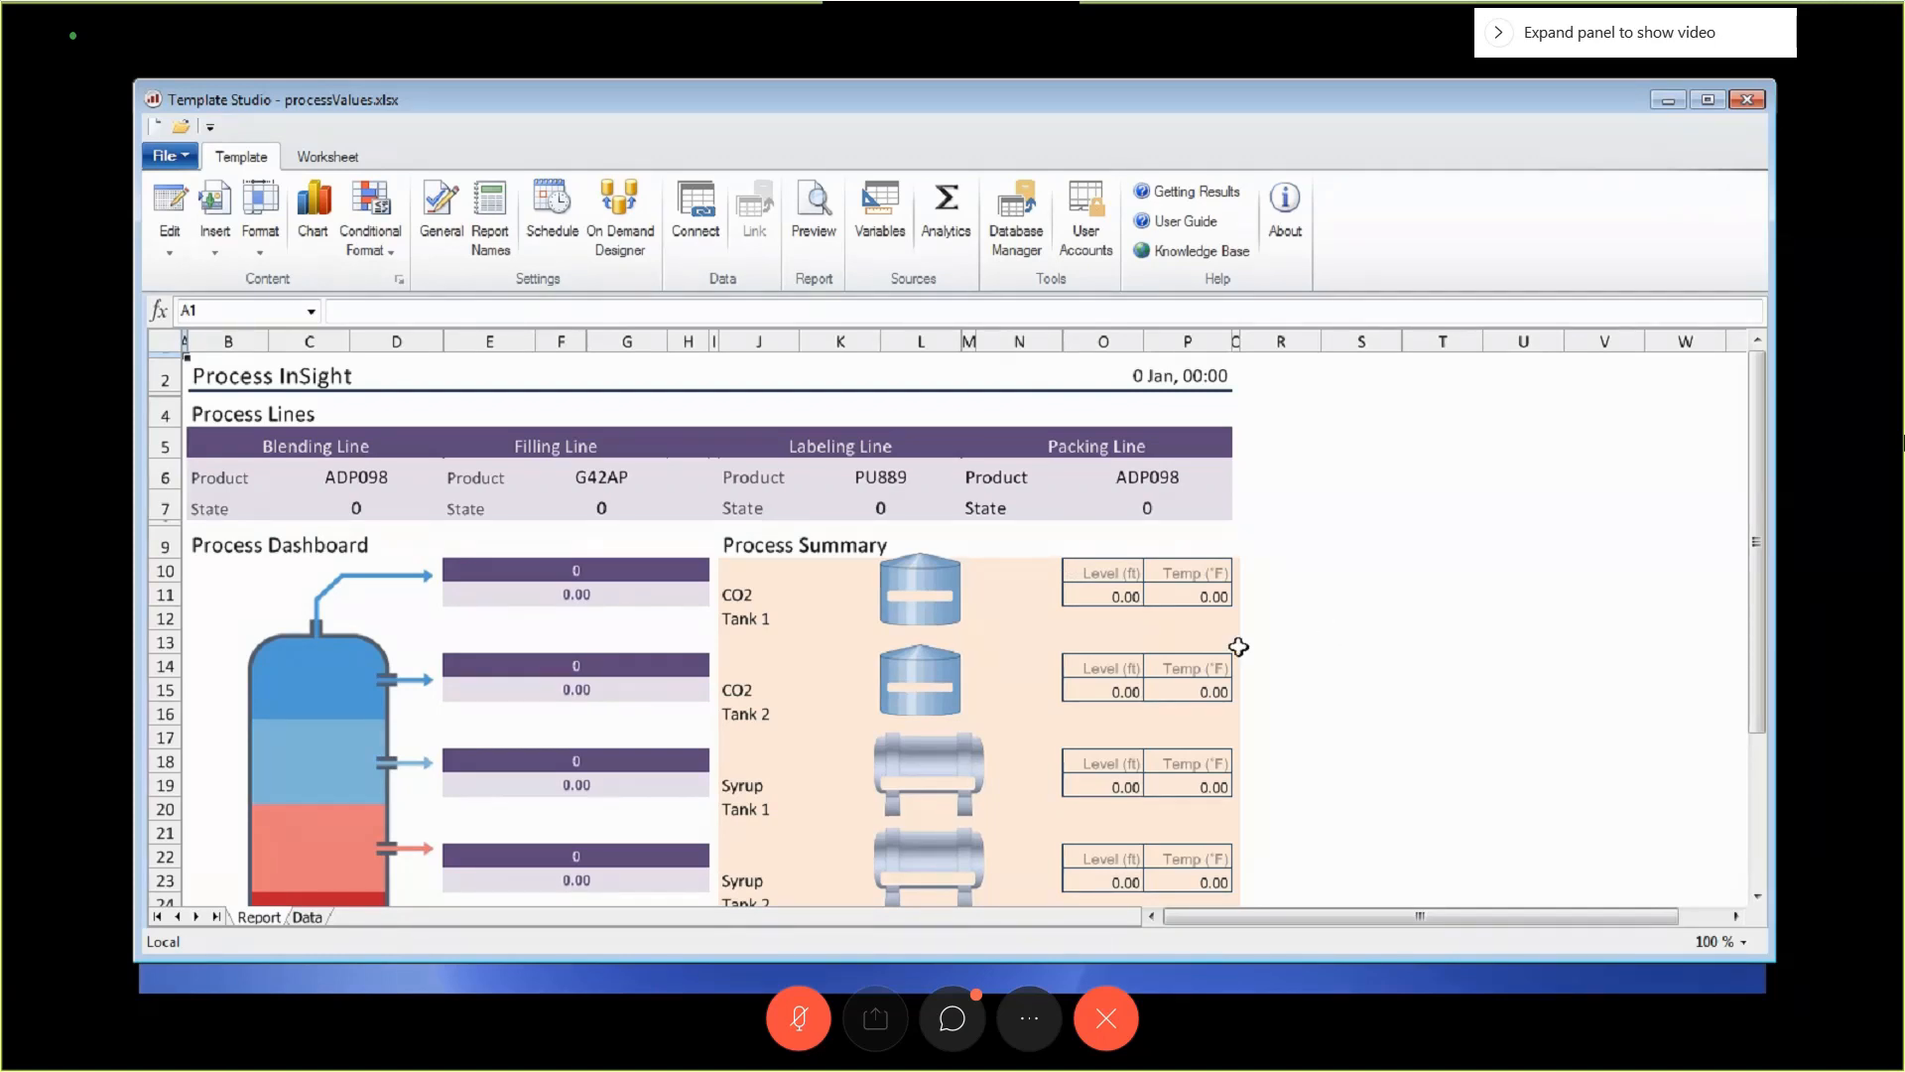
Start a data connection at cell B3 of the Data sheet with a new XLR_DA real-time values group.
click(307, 917)
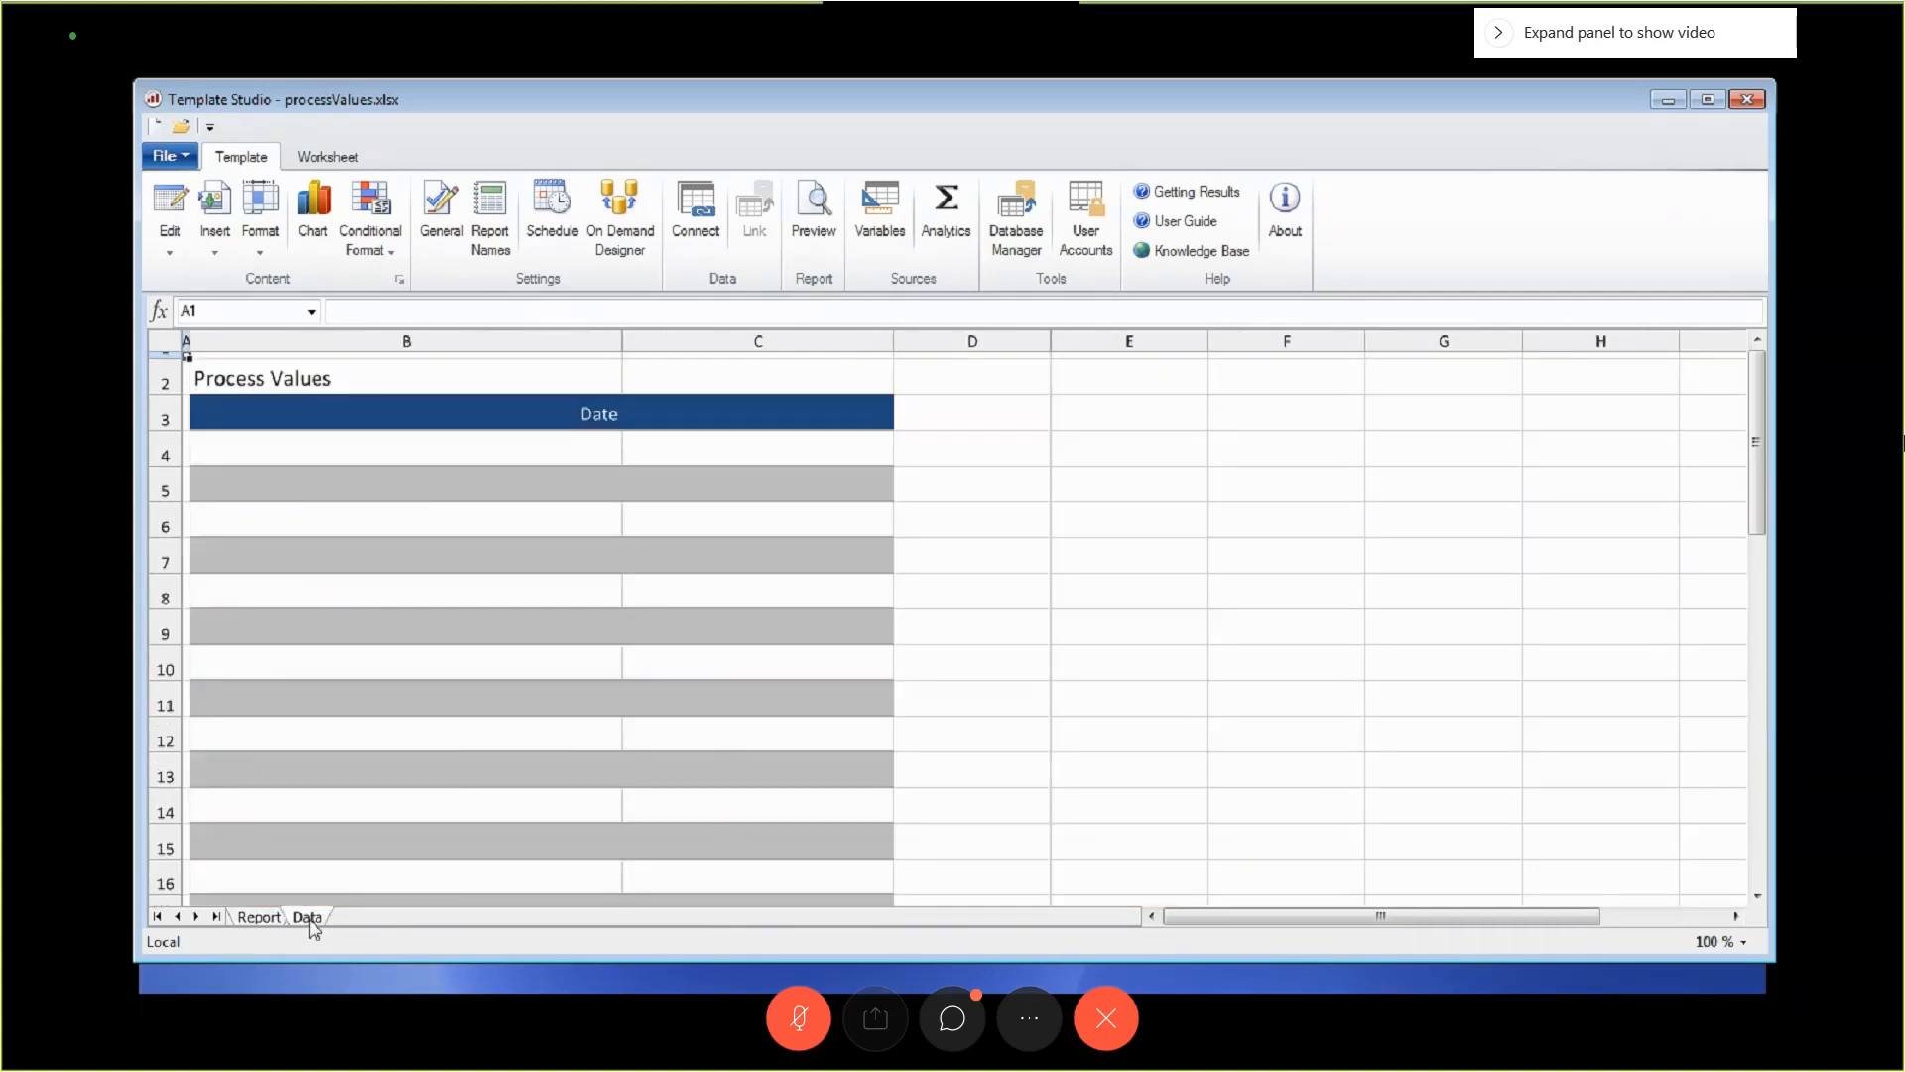
click(260, 919)
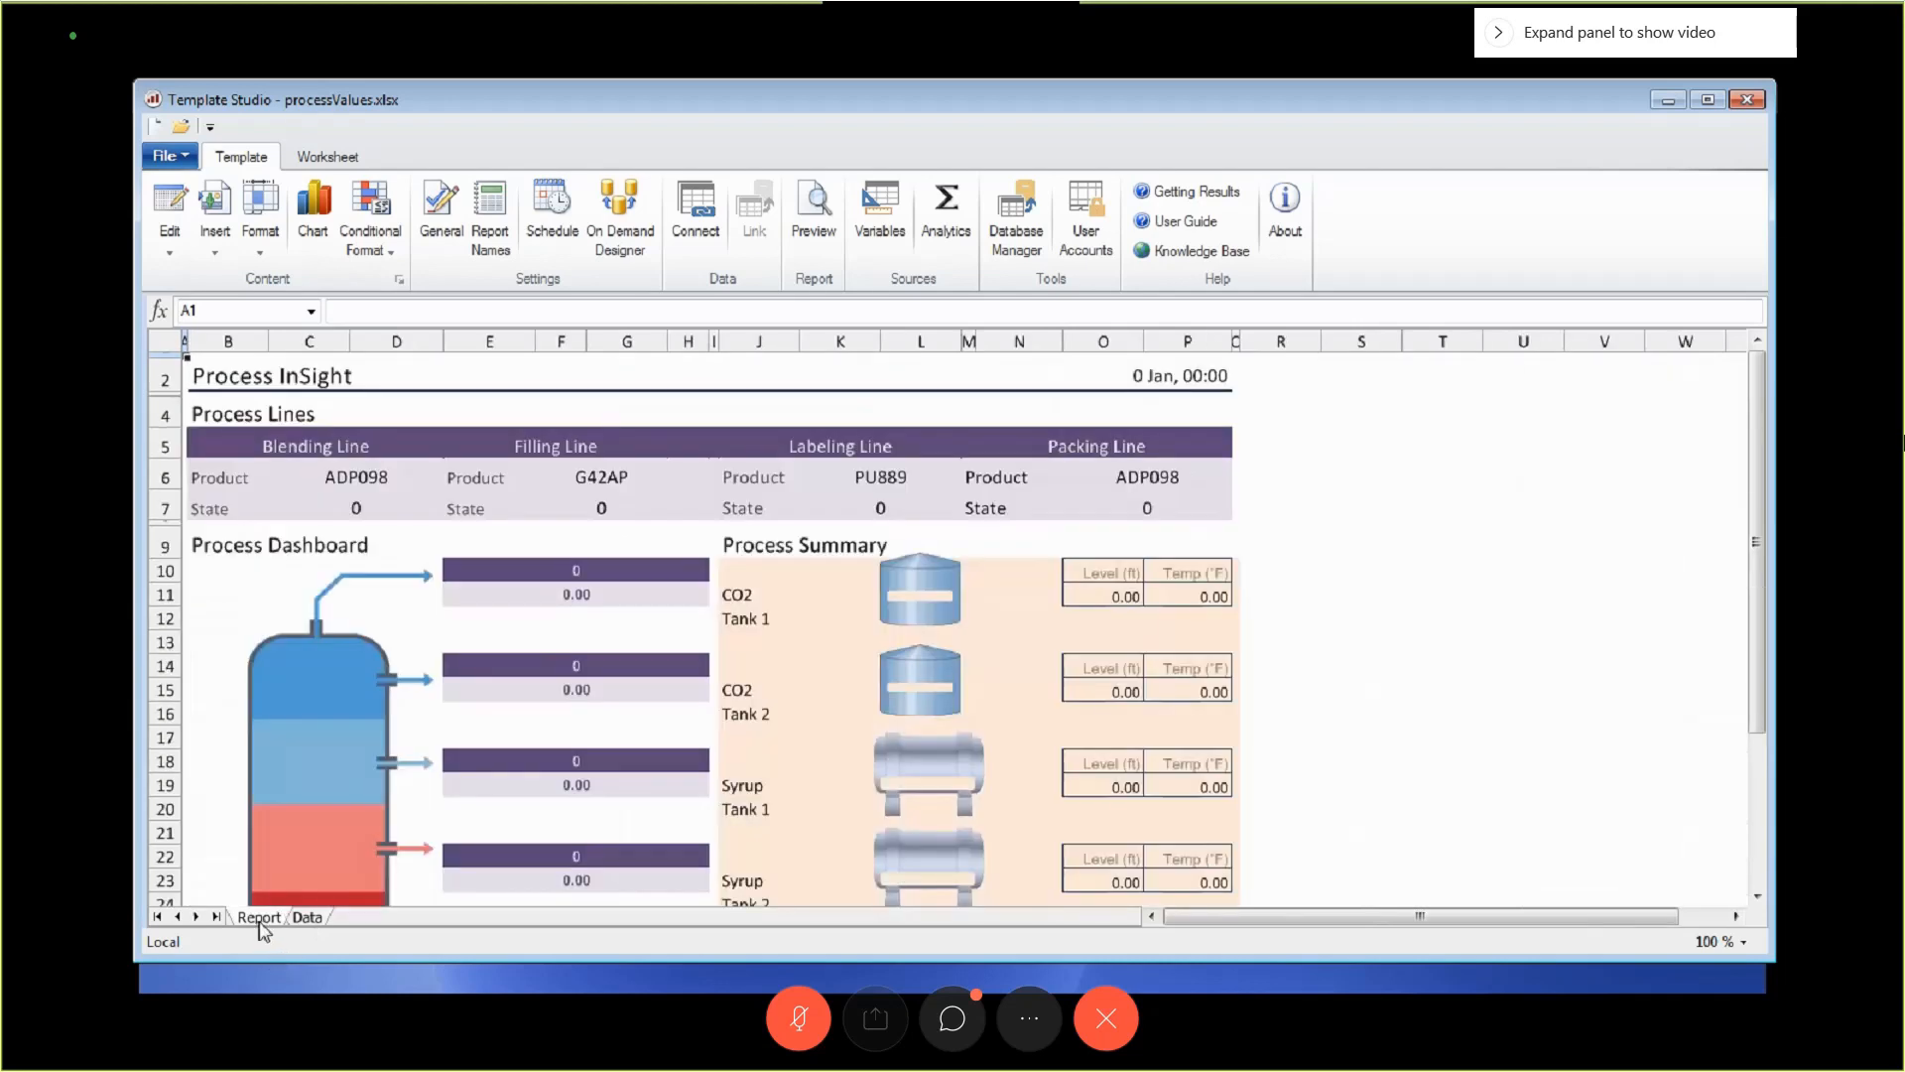
click(311, 919)
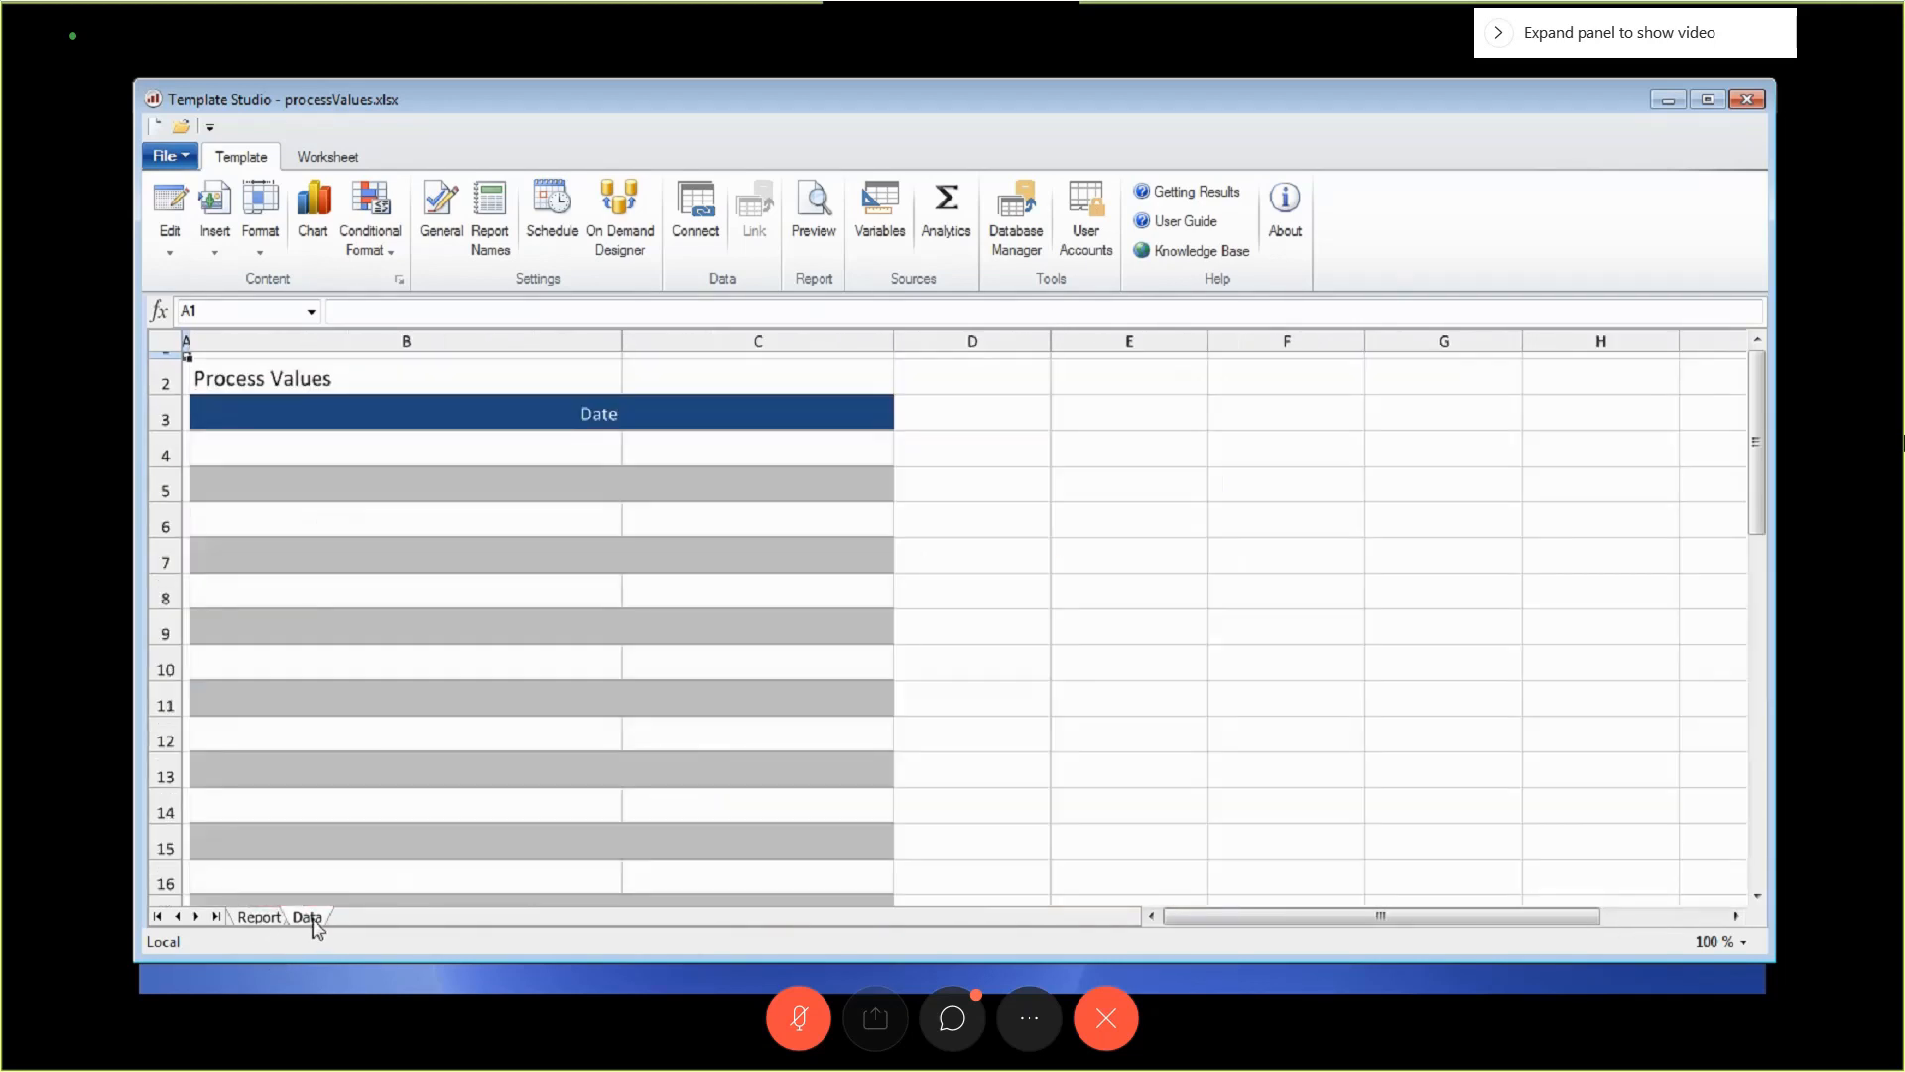
click(449, 411)
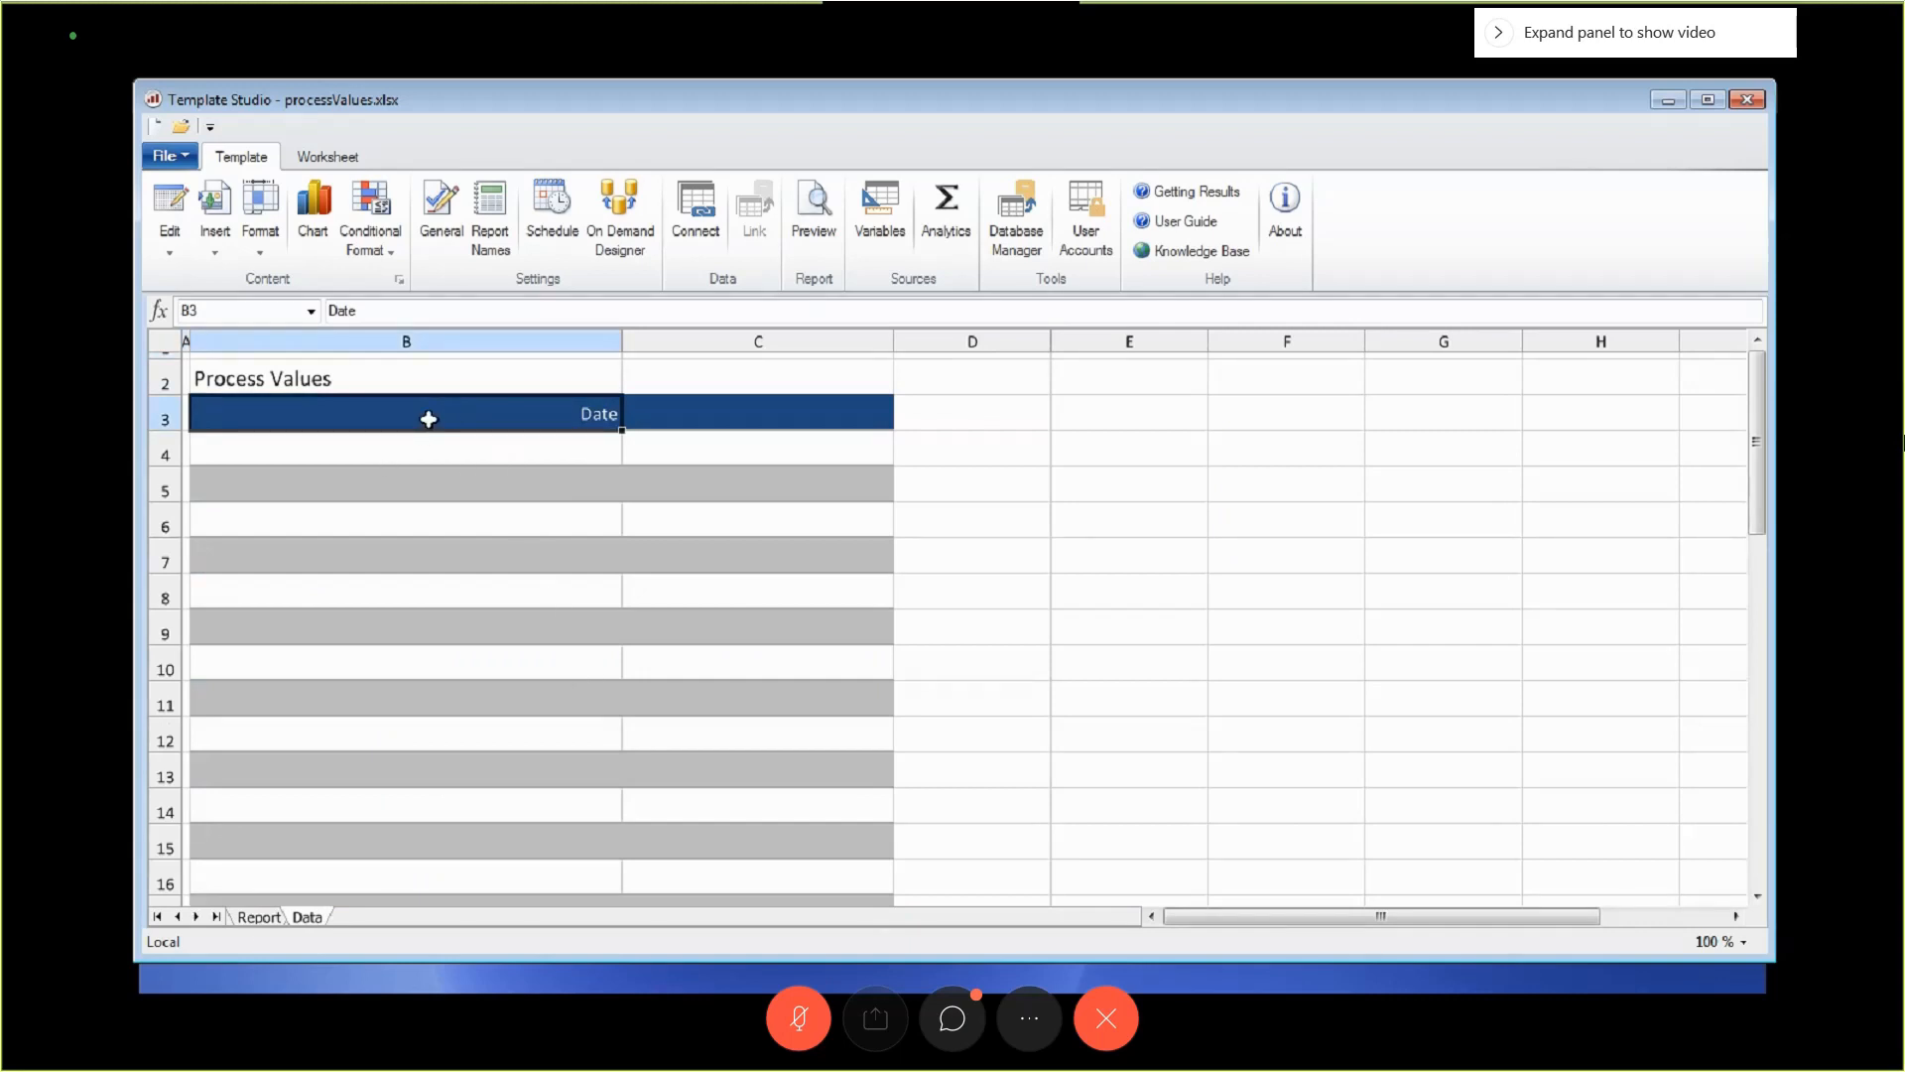
click(696, 214)
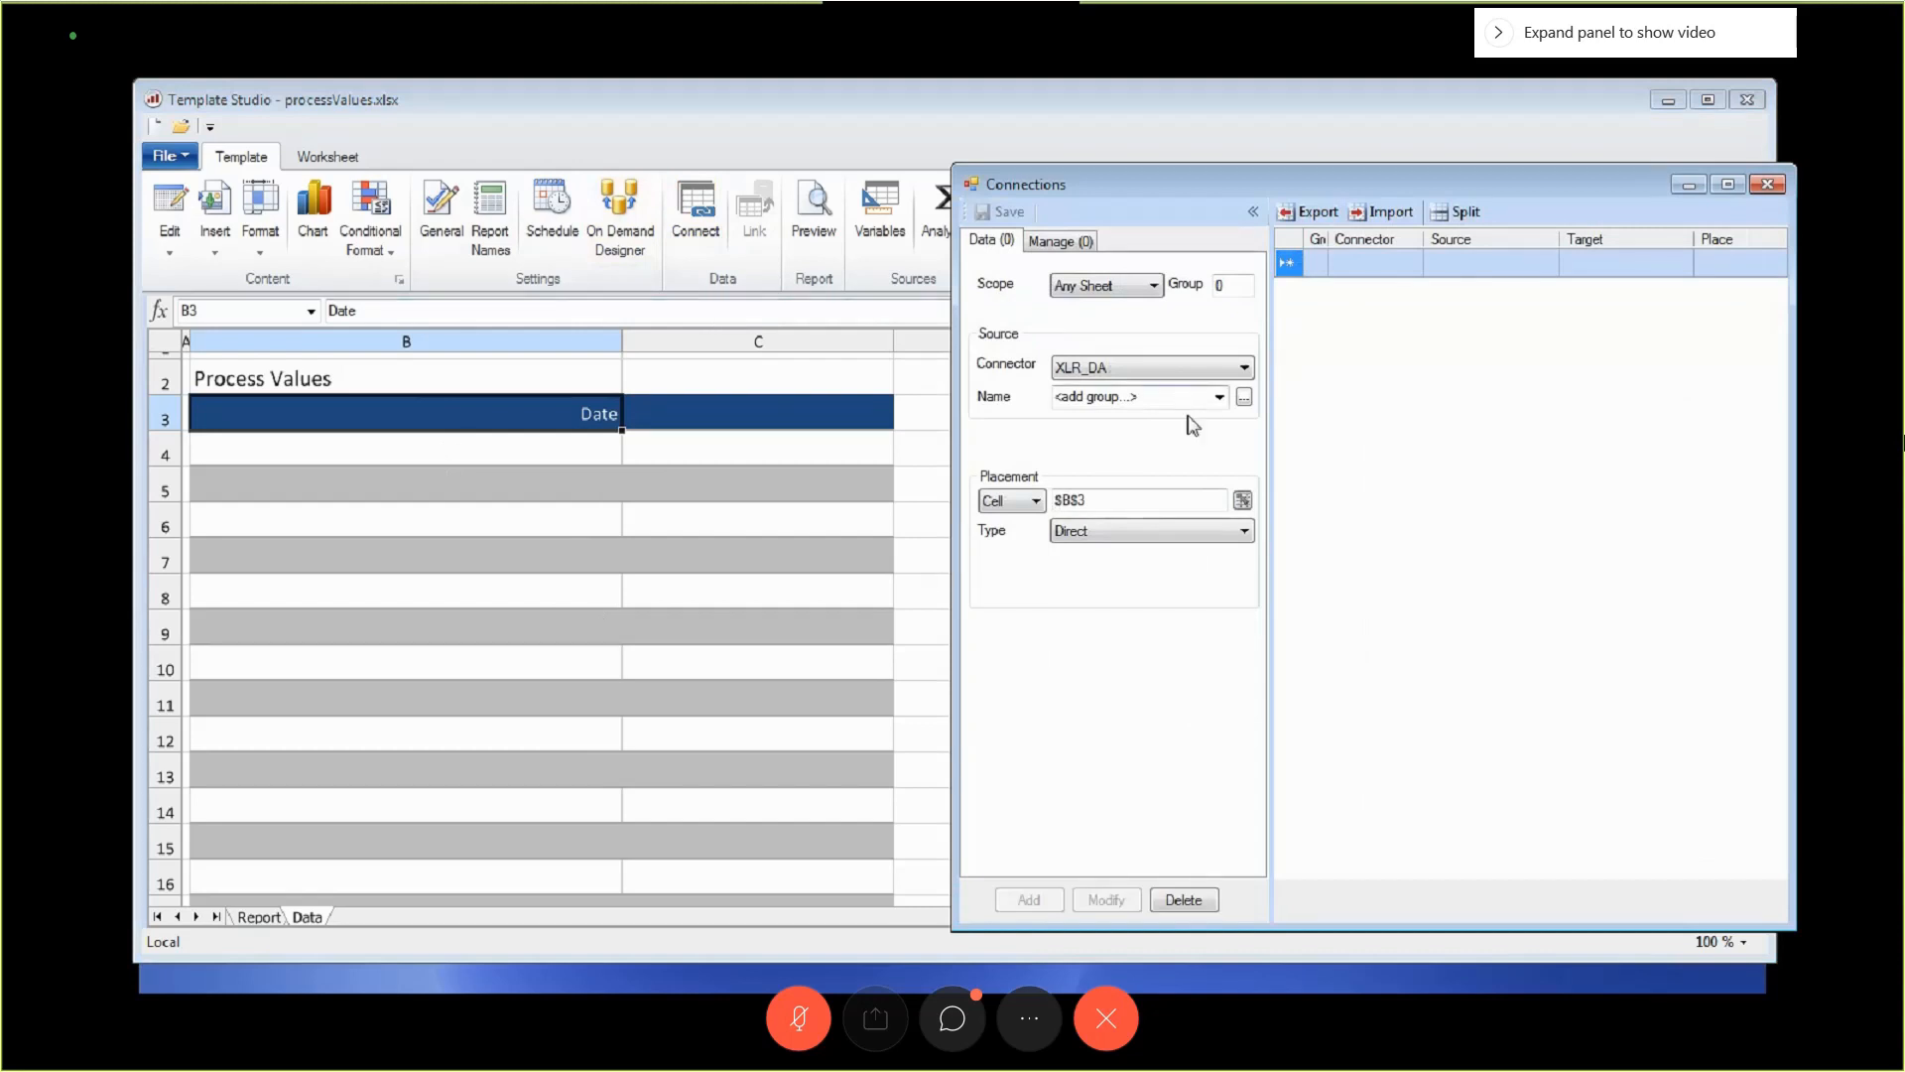
click(1245, 398)
drag(839, 228, 1284, 258)
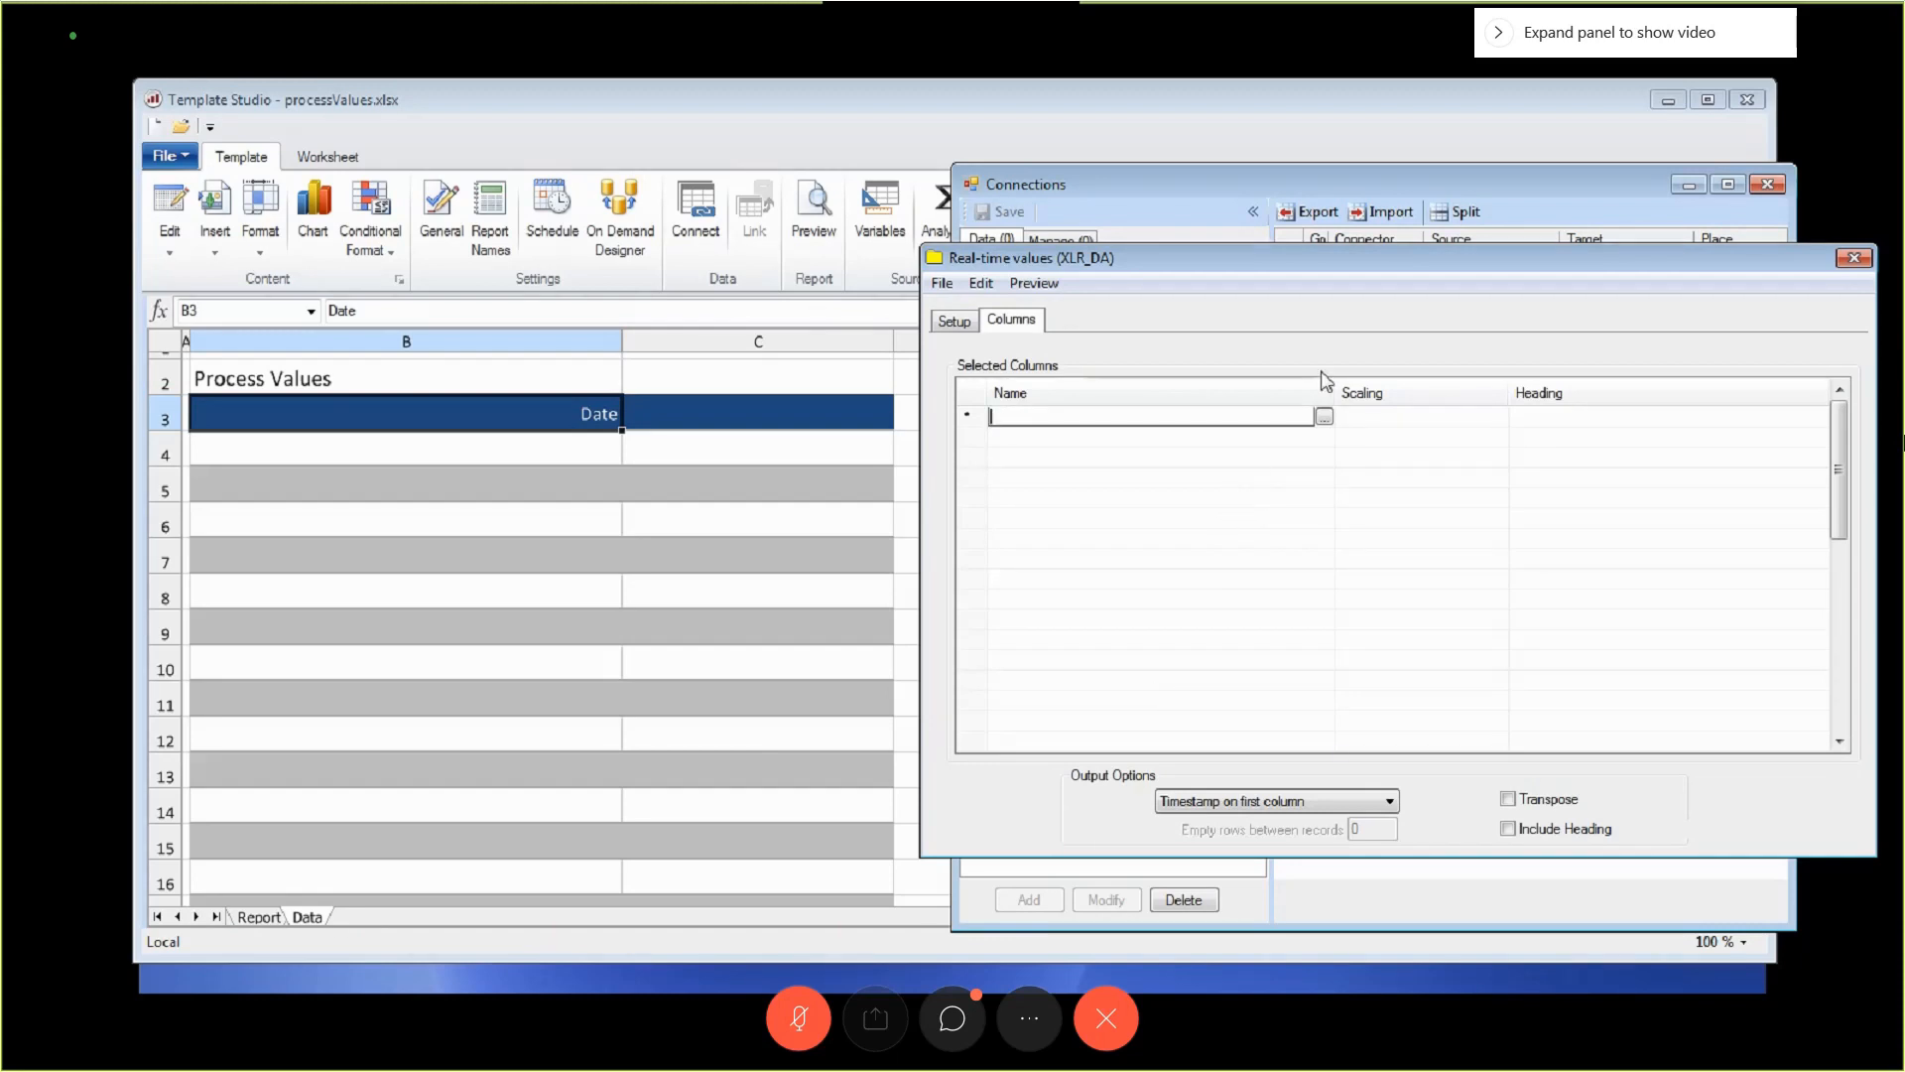
Add the user-defined variables {Tag 1} through {Tag 40} as columns of the real-time values group.
click(1324, 418)
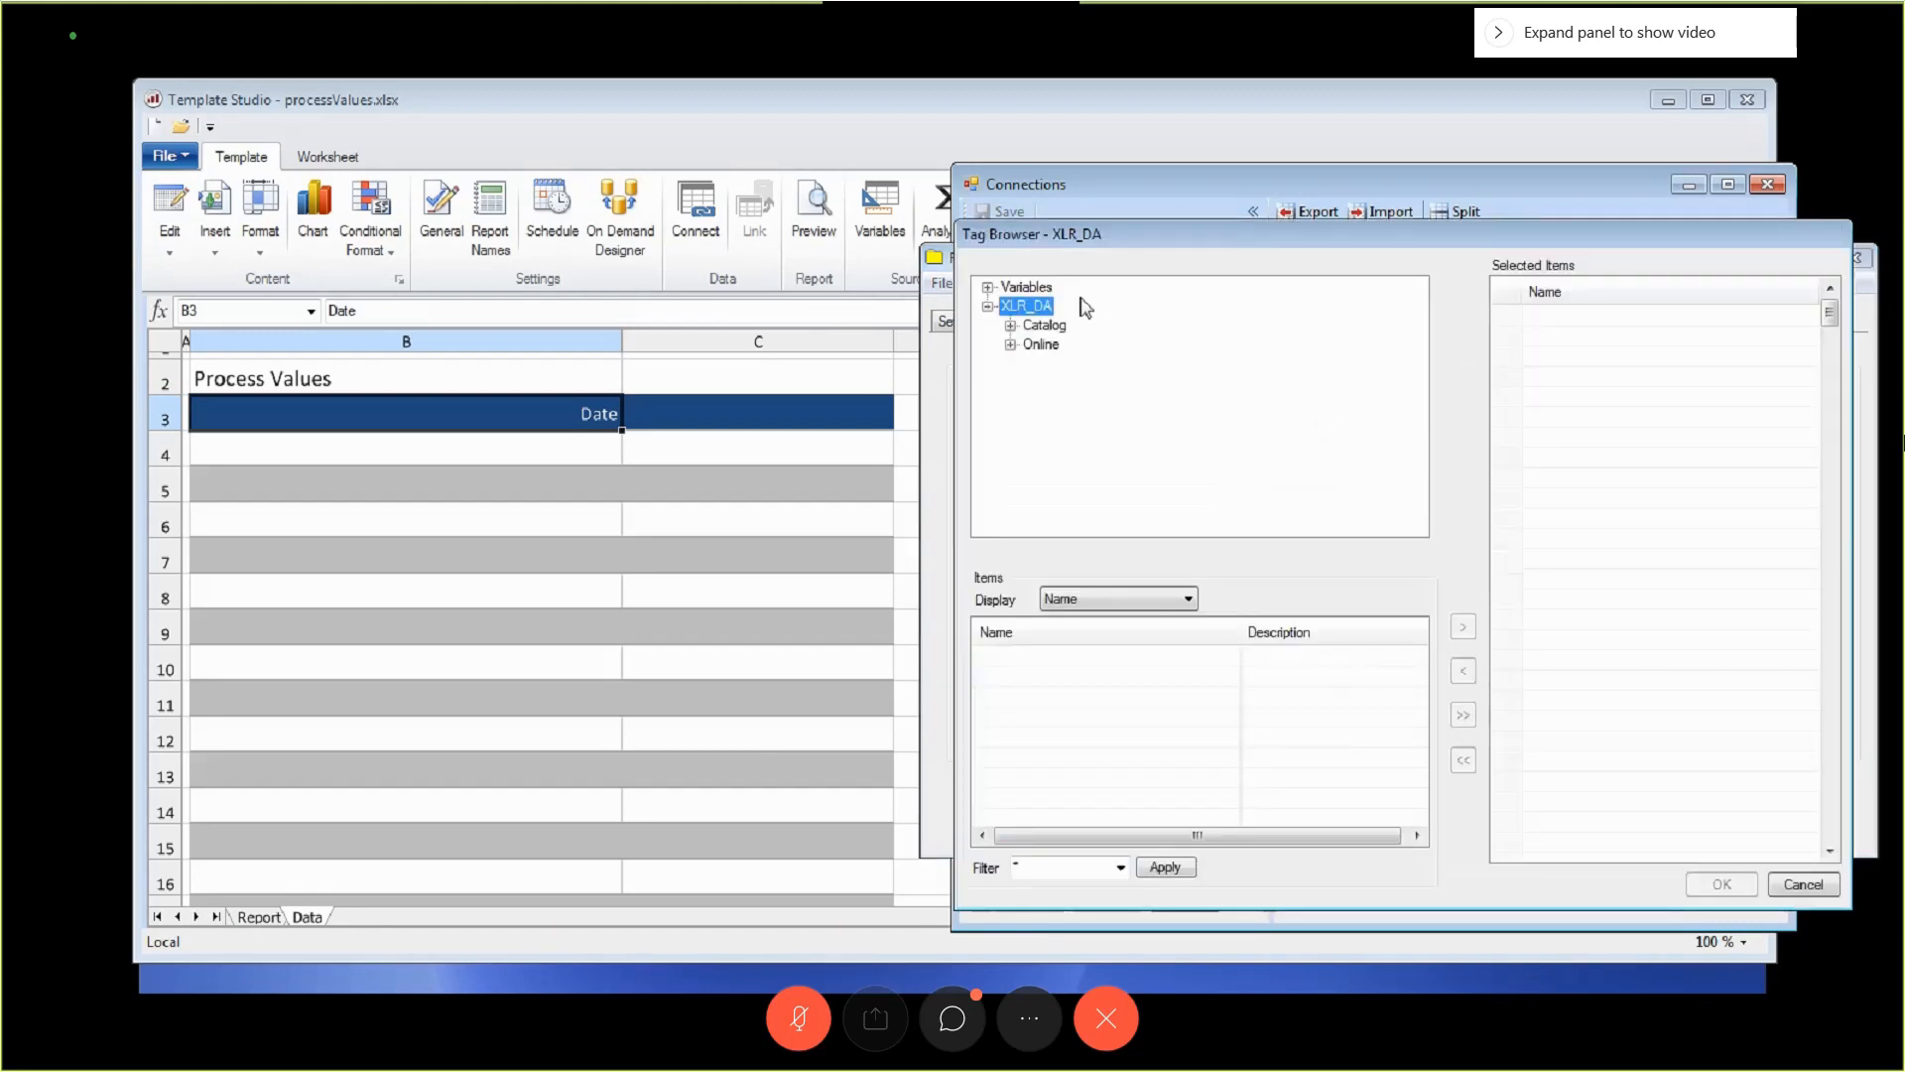
click(987, 287)
click(1058, 305)
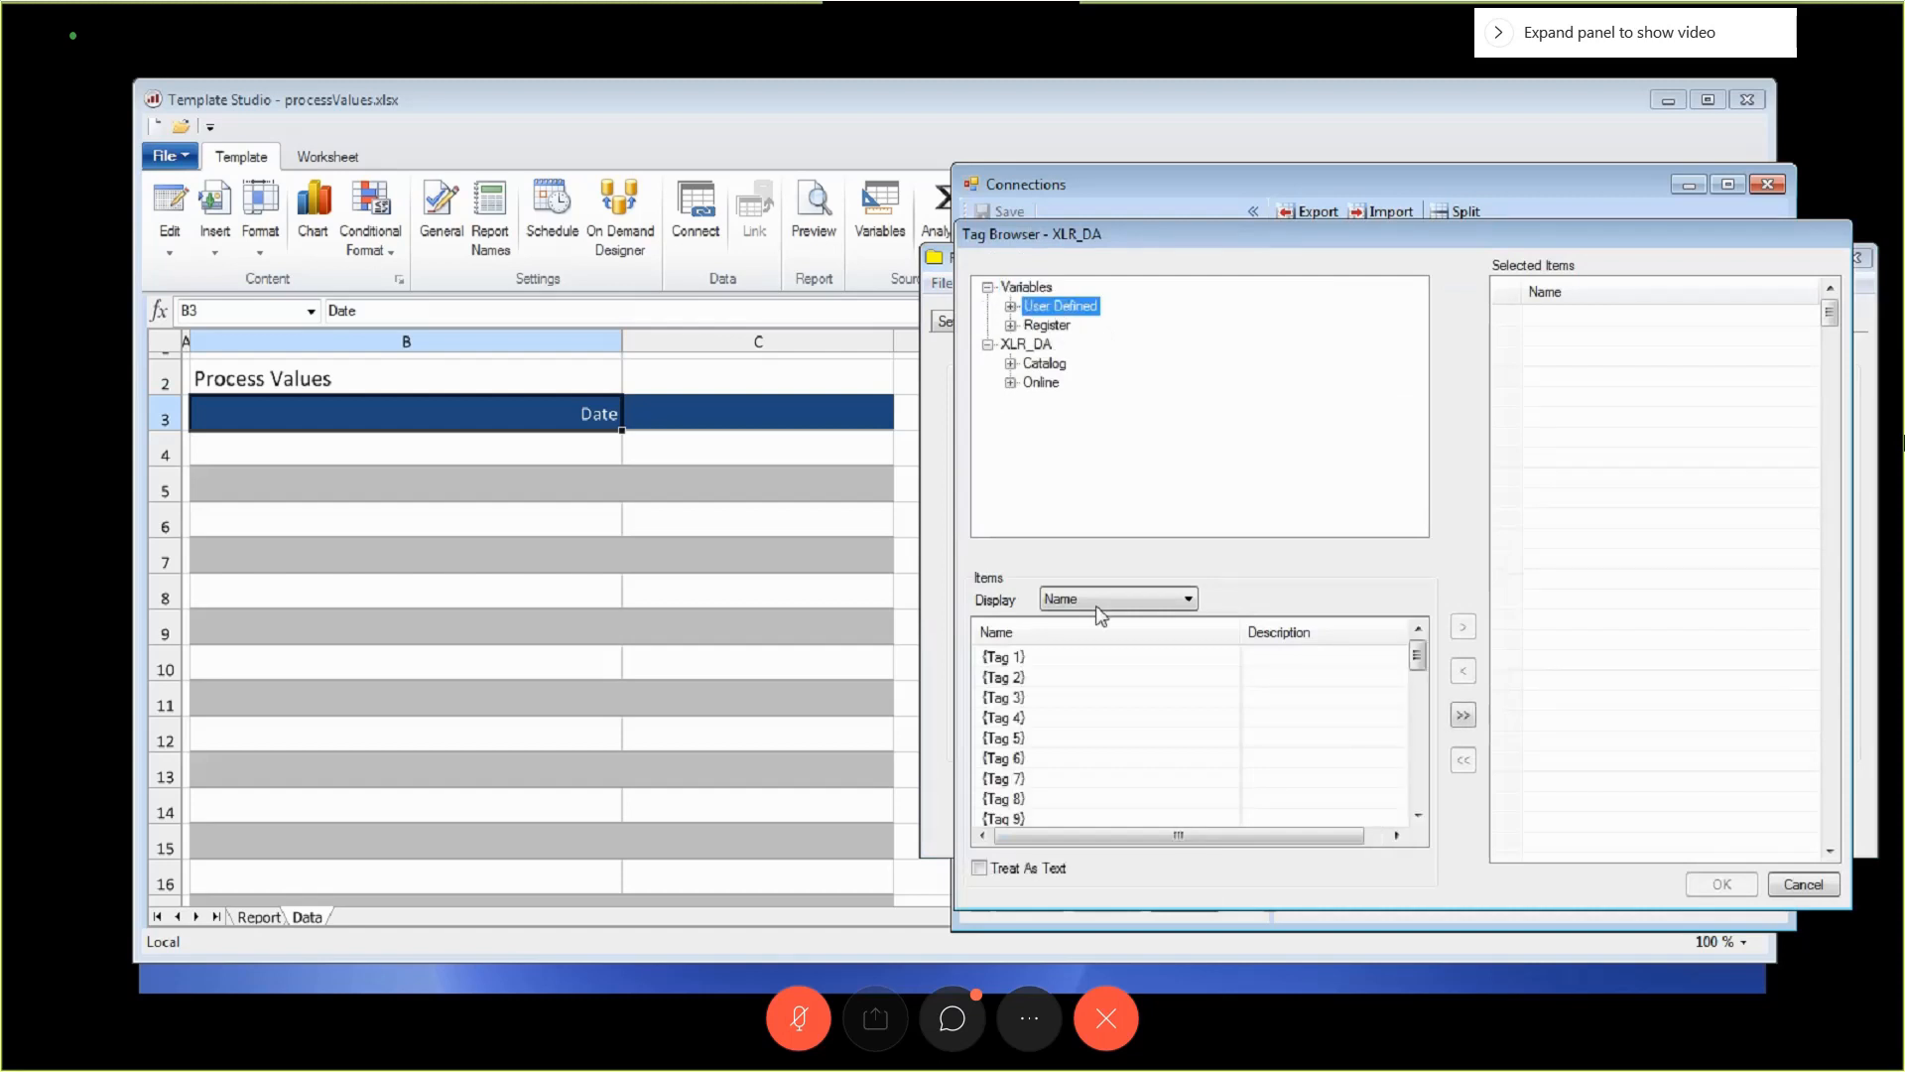
click(1007, 659)
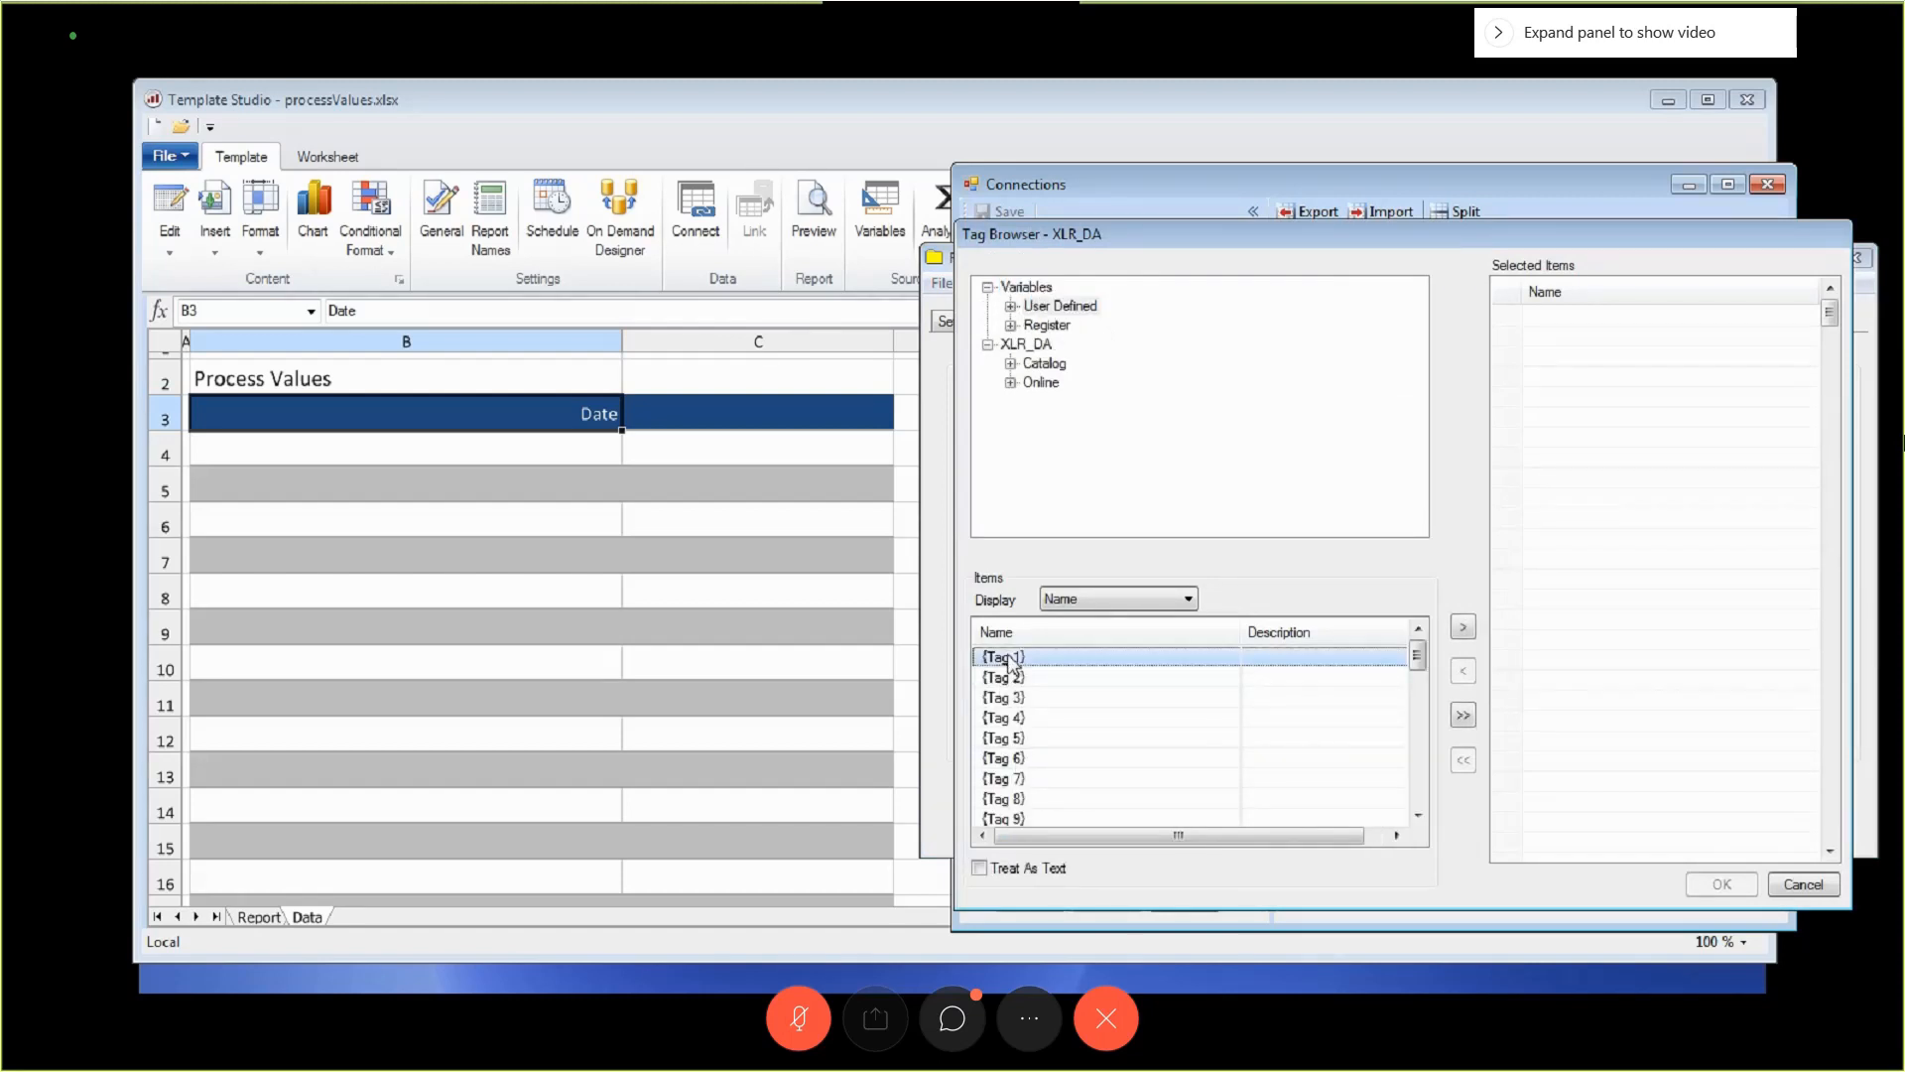
key(shift+Down)
key(shift+Down)
key(shift+Down)
key(shift+Down)
key(shift+Down)
key(shift+Down)
key(shift+Down)
key(shift+Down)
key(shift+Down)
key(shift+Down)
key(shift+Down)
key(shift+Down)
key(shift+Down)
key(shift+Down)
key(shift+Down)
key(shift+Down)
key(shift+Down)
key(shift+Down)
key(shift+Down)
key(shift+Down)
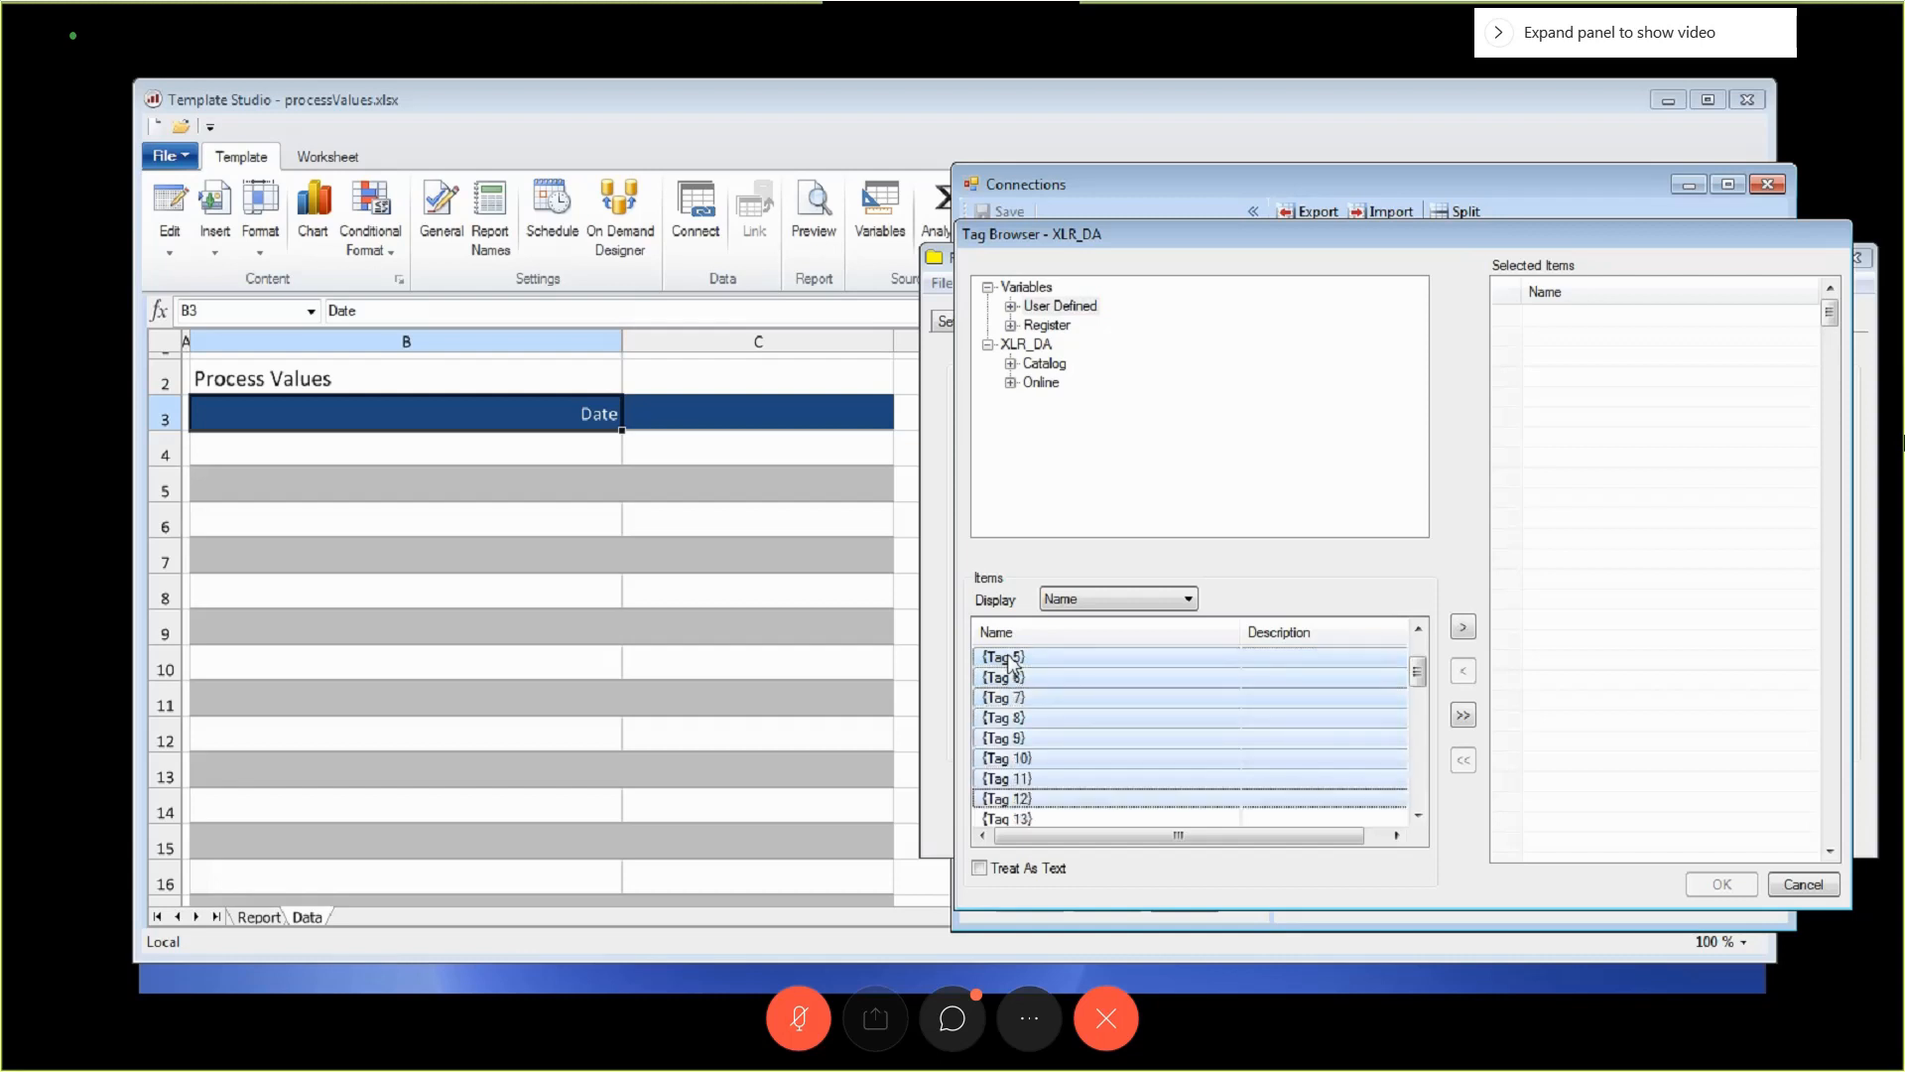
key(shift+Up)
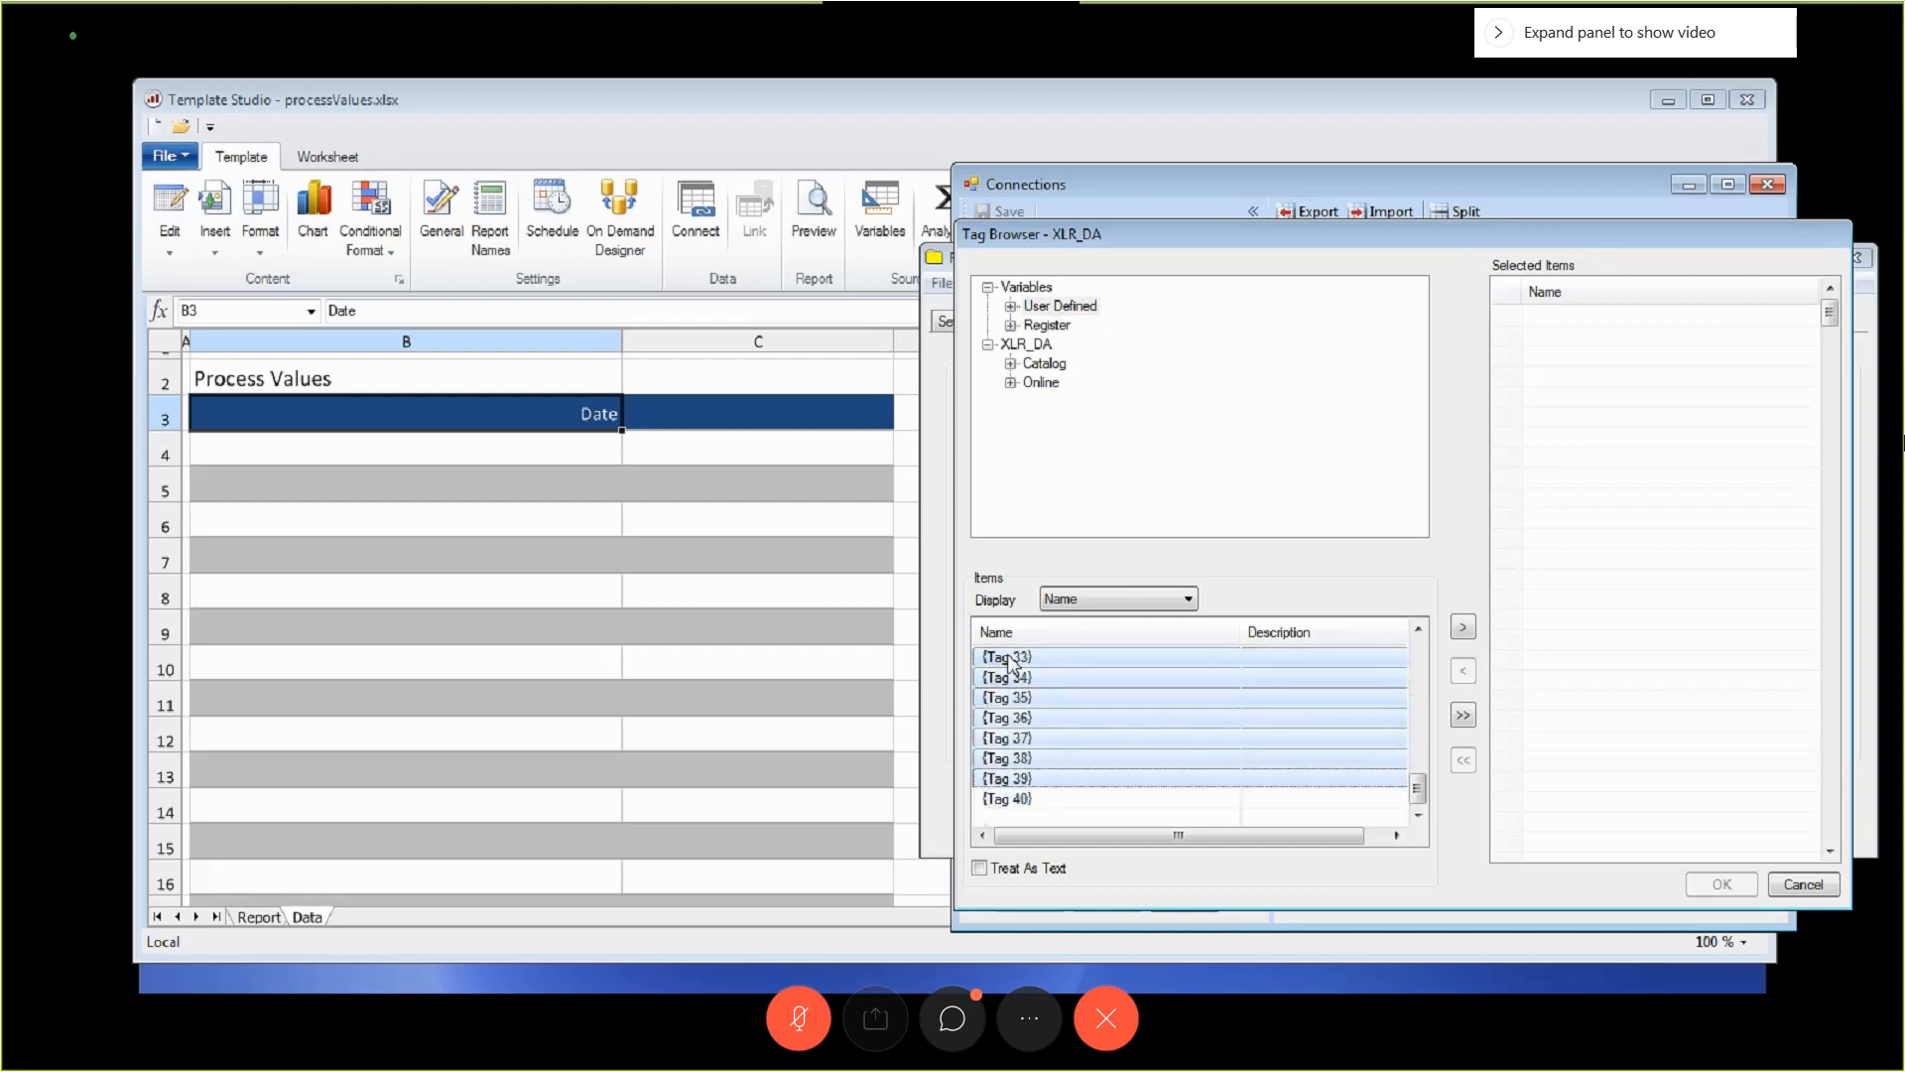
key(shift+Down)
click(1462, 627)
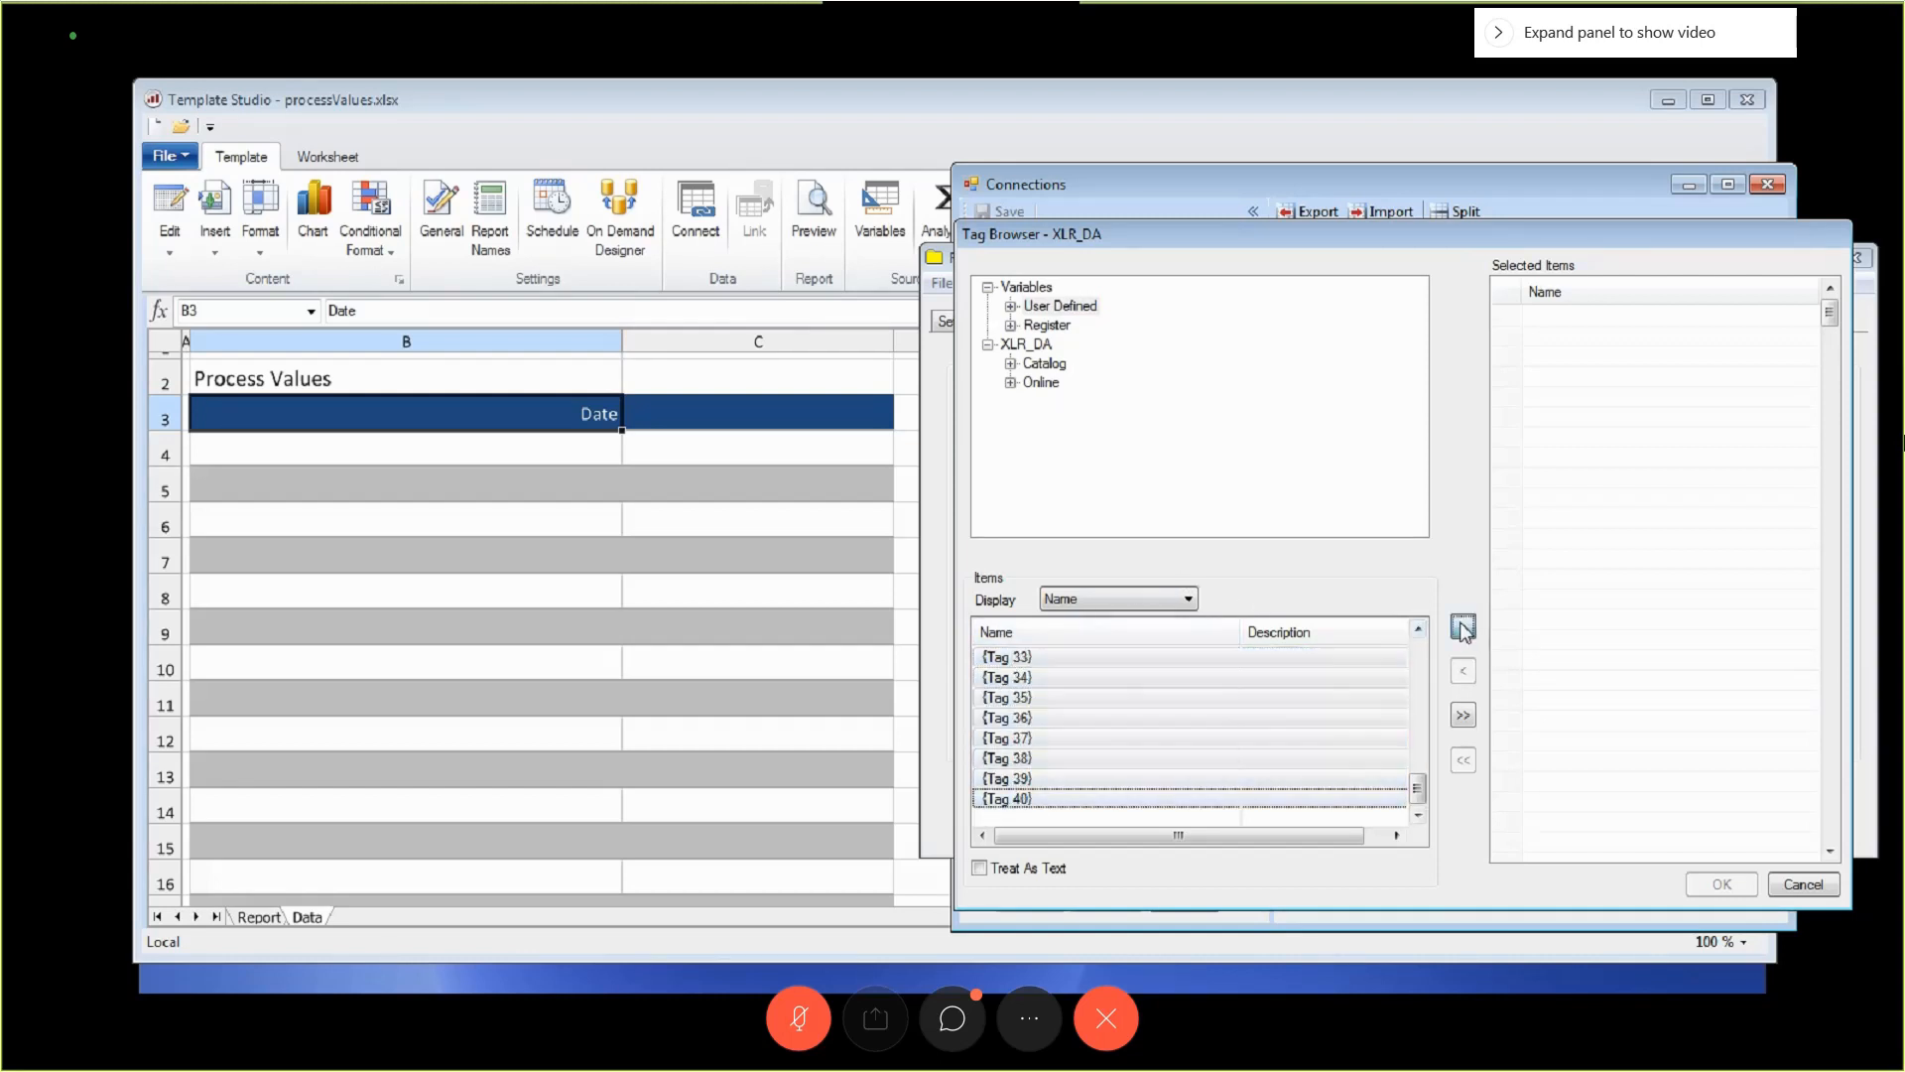
click(1722, 885)
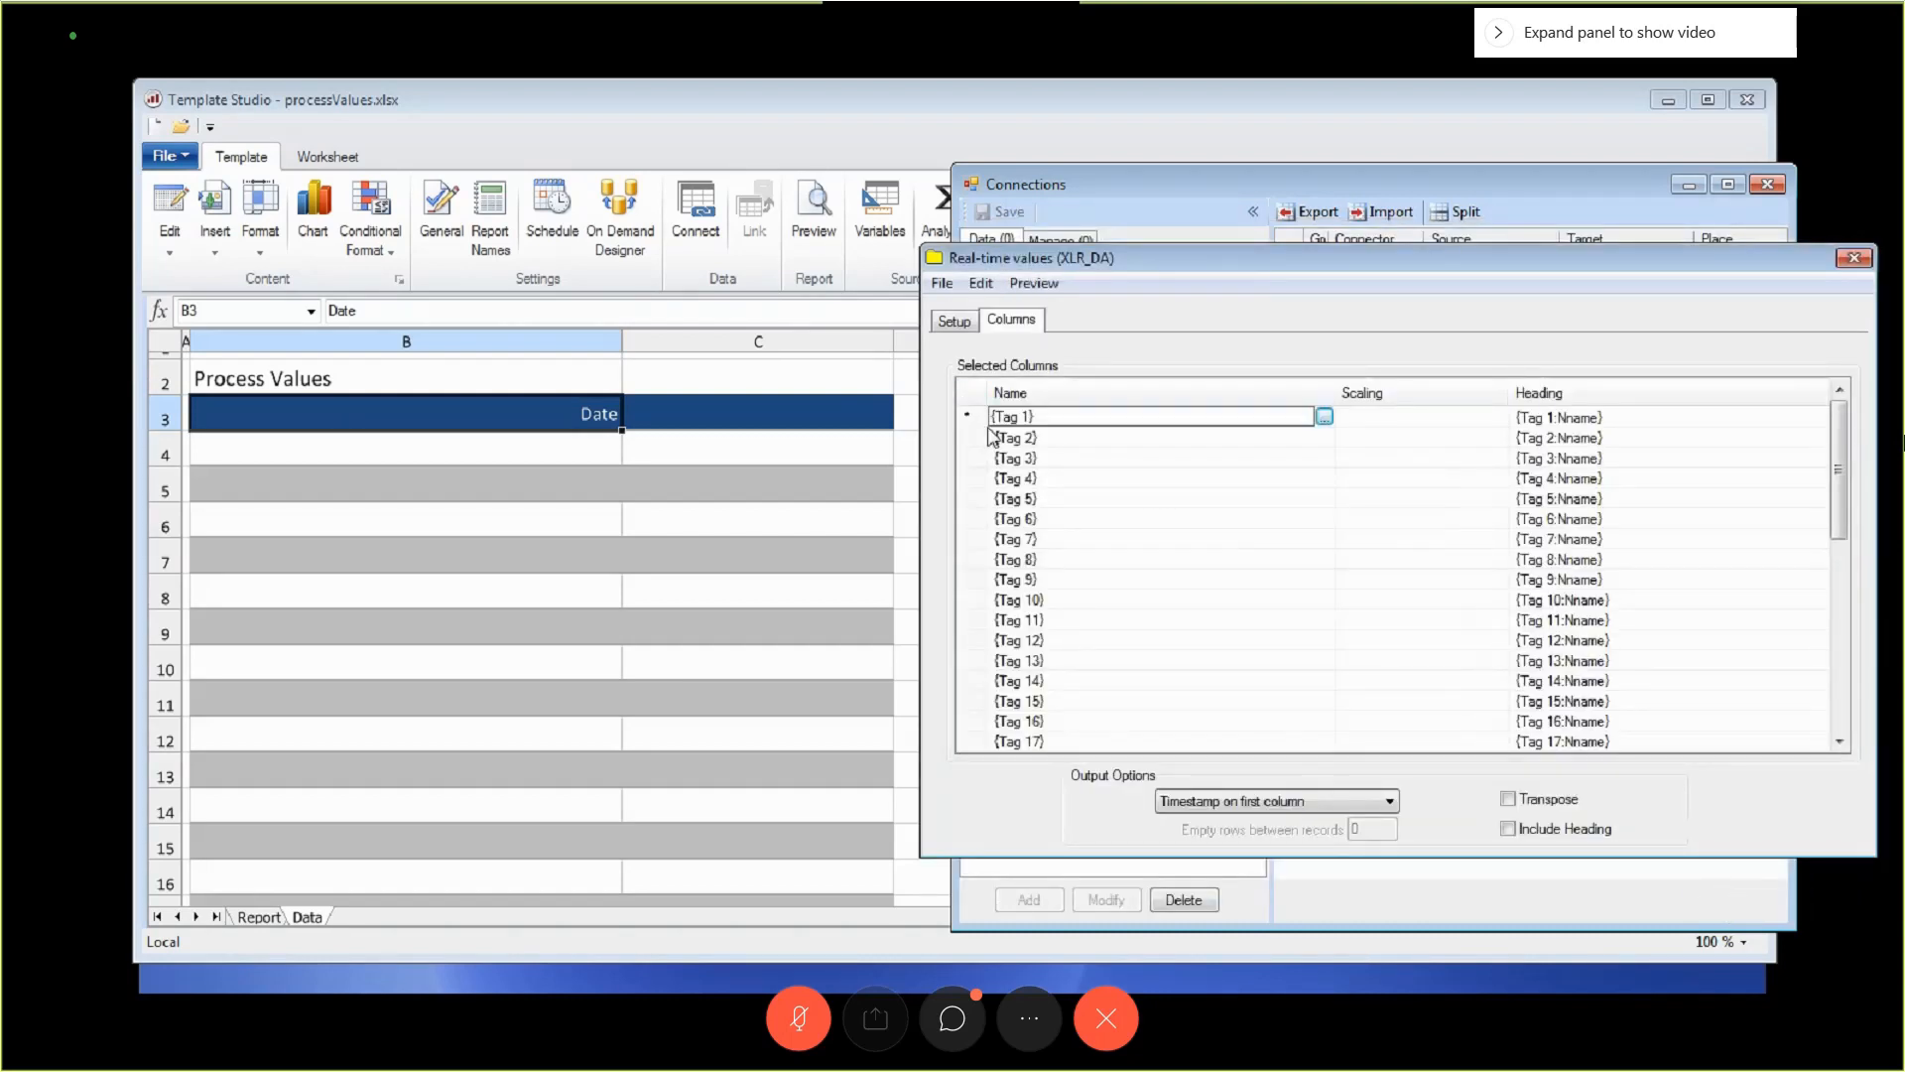
Preview the real-time values group with all Online Mixer tags assigned from Tag 1 onward, refreshing the values.
click(1047, 285)
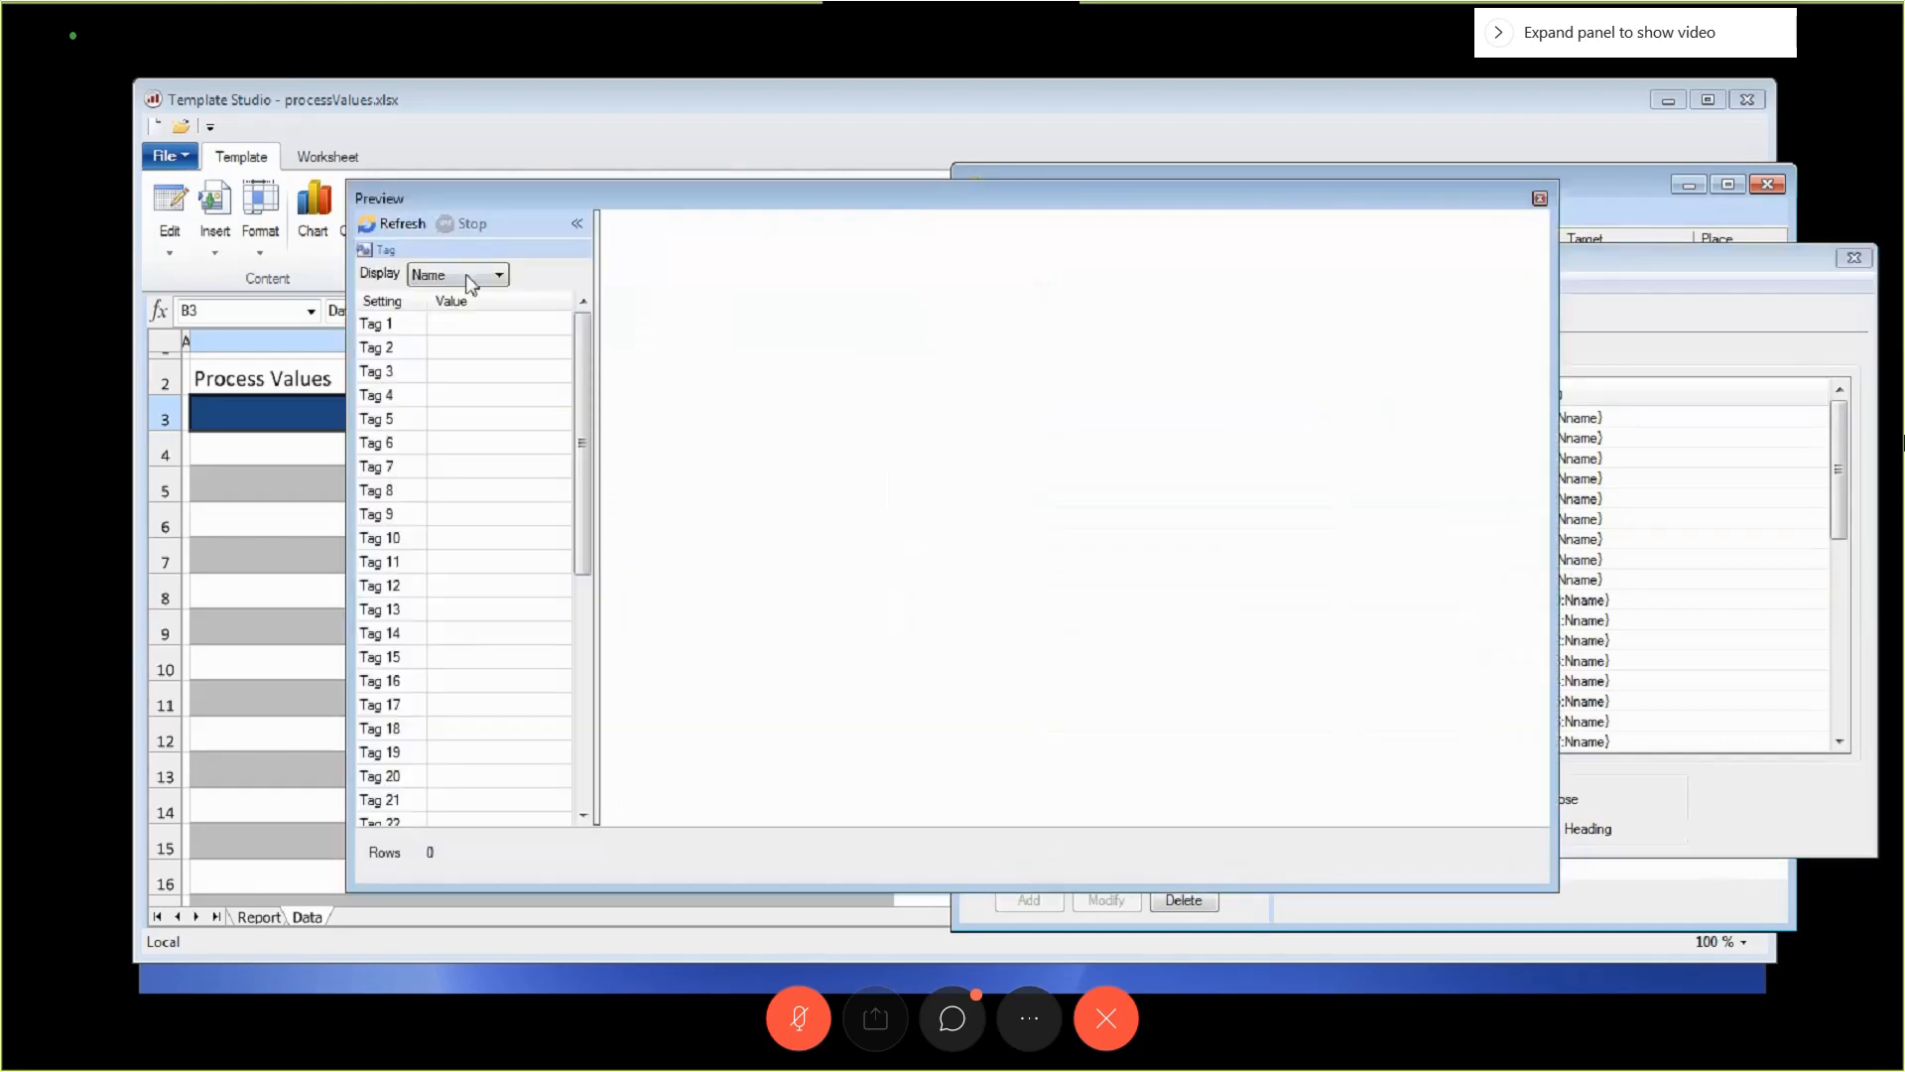
click(478, 325)
click(568, 325)
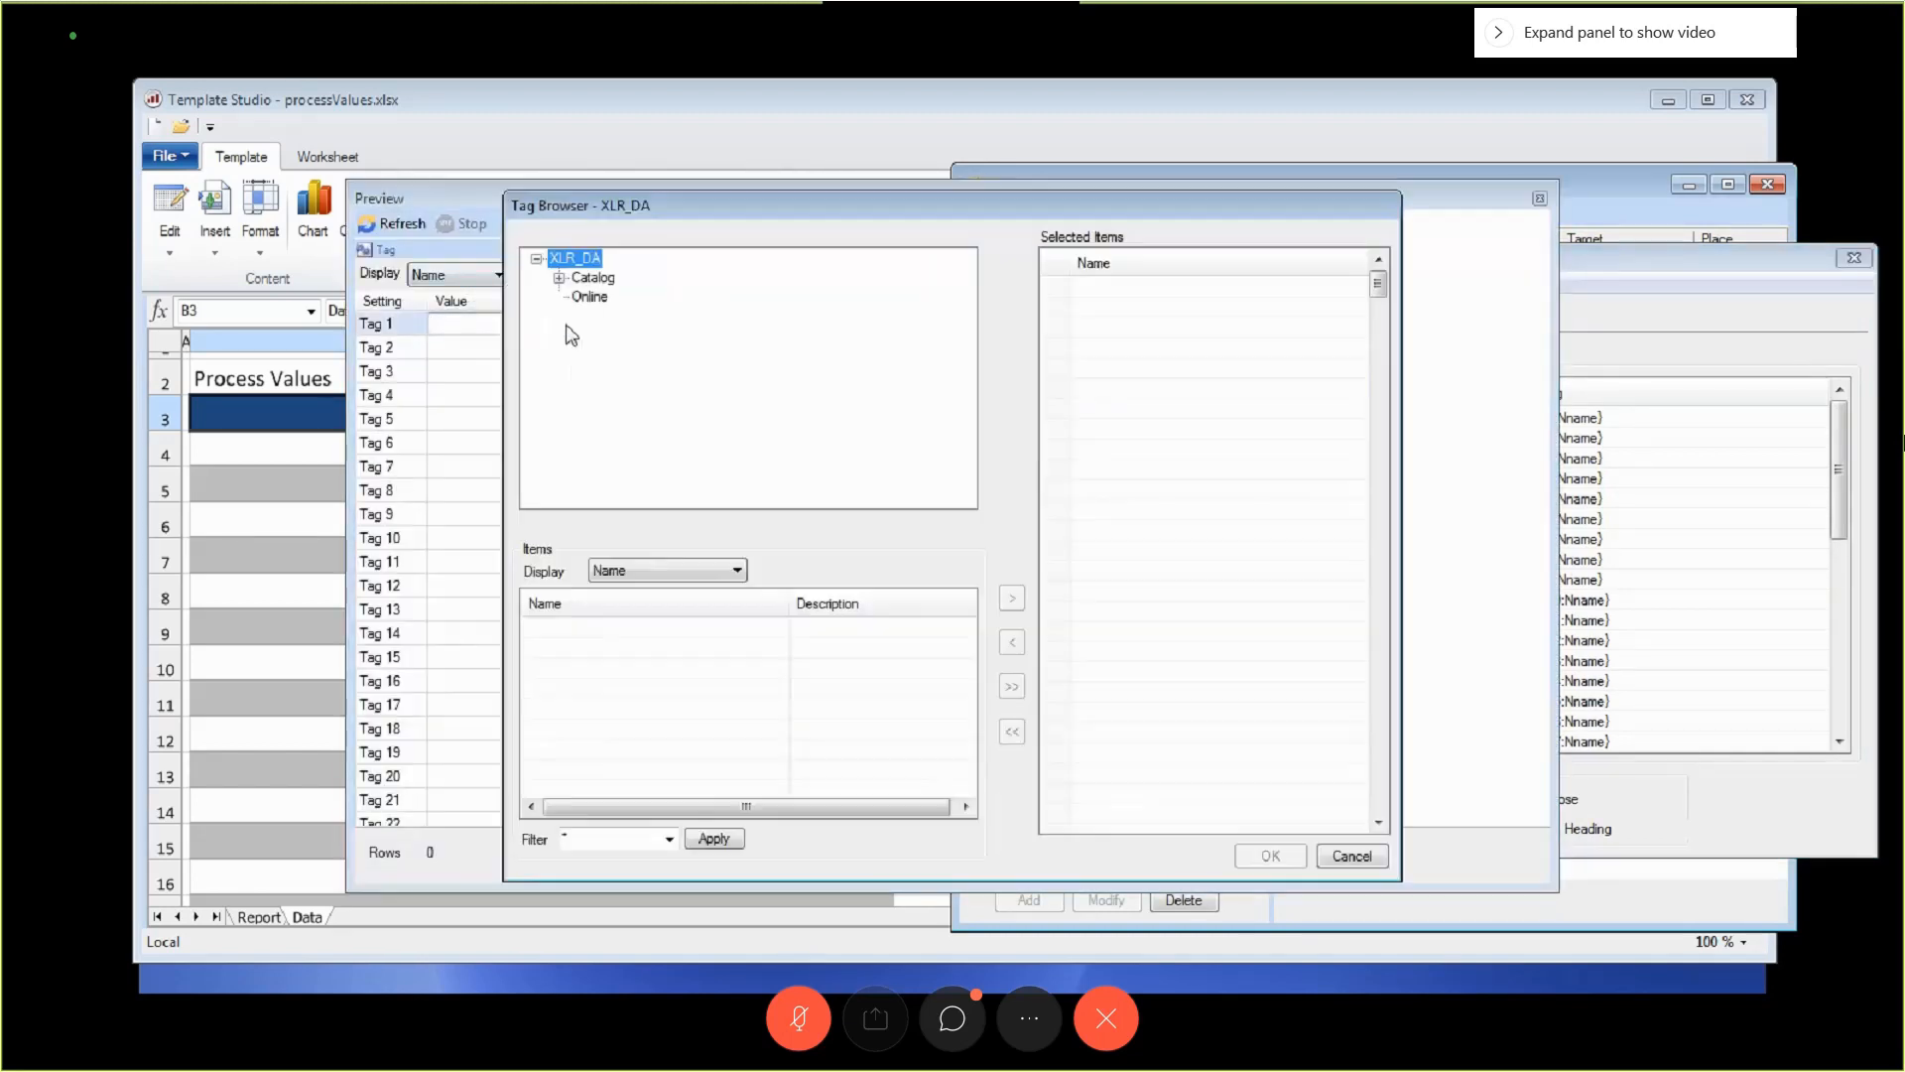
double_click(594, 296)
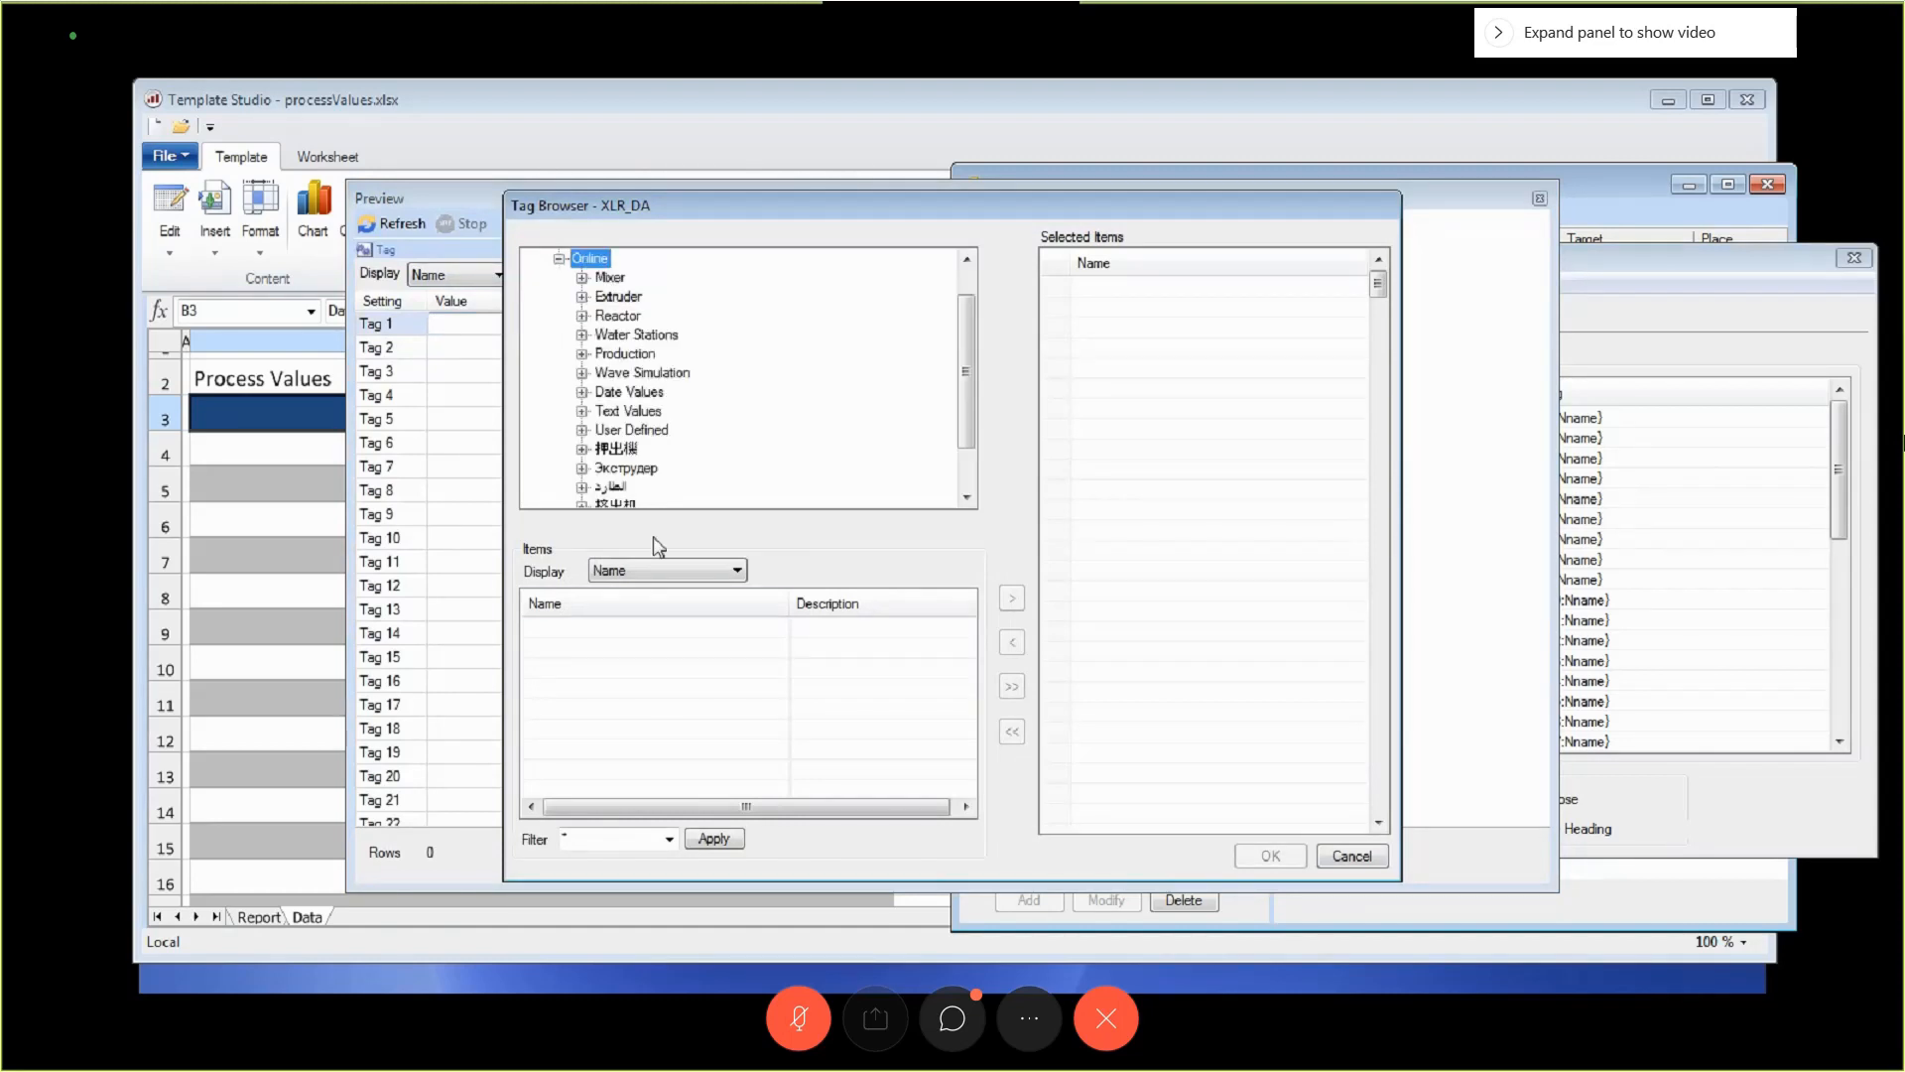
click(609, 277)
click(1011, 686)
click(1302, 861)
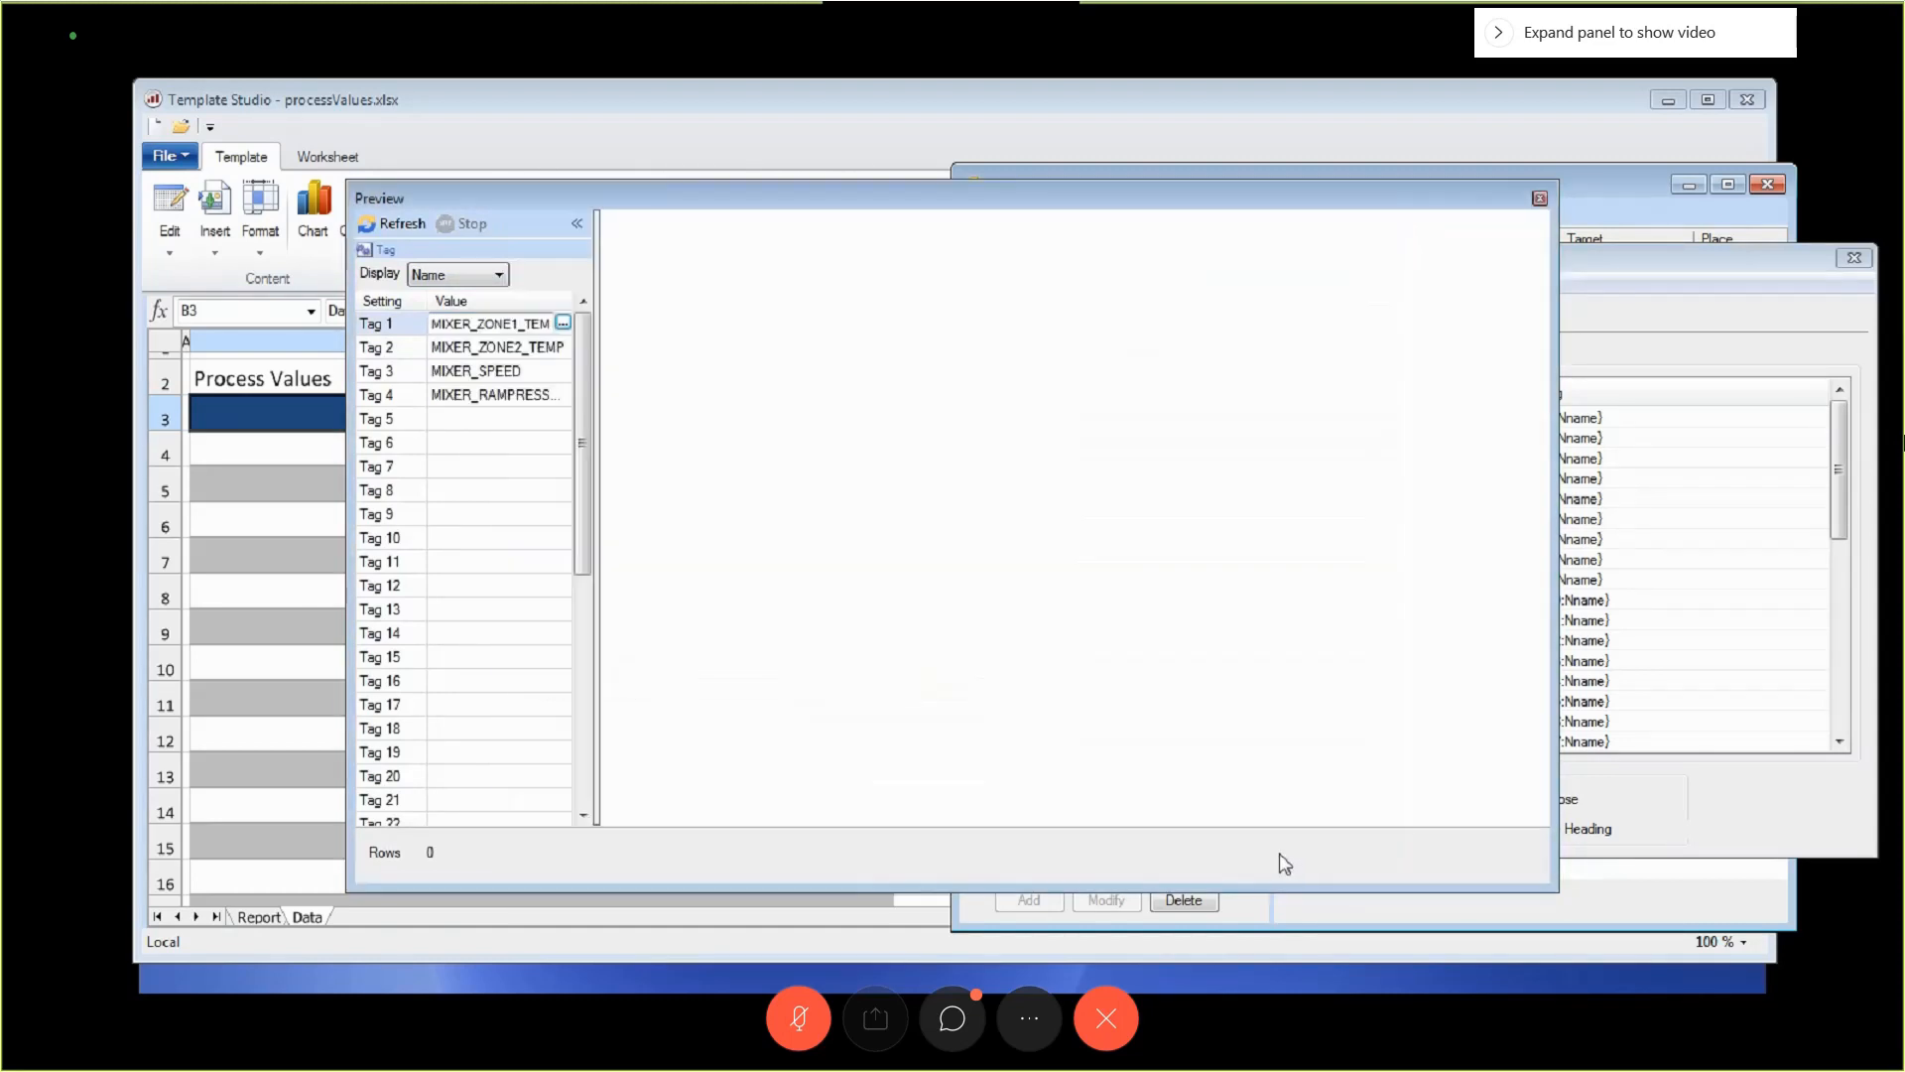
click(390, 228)
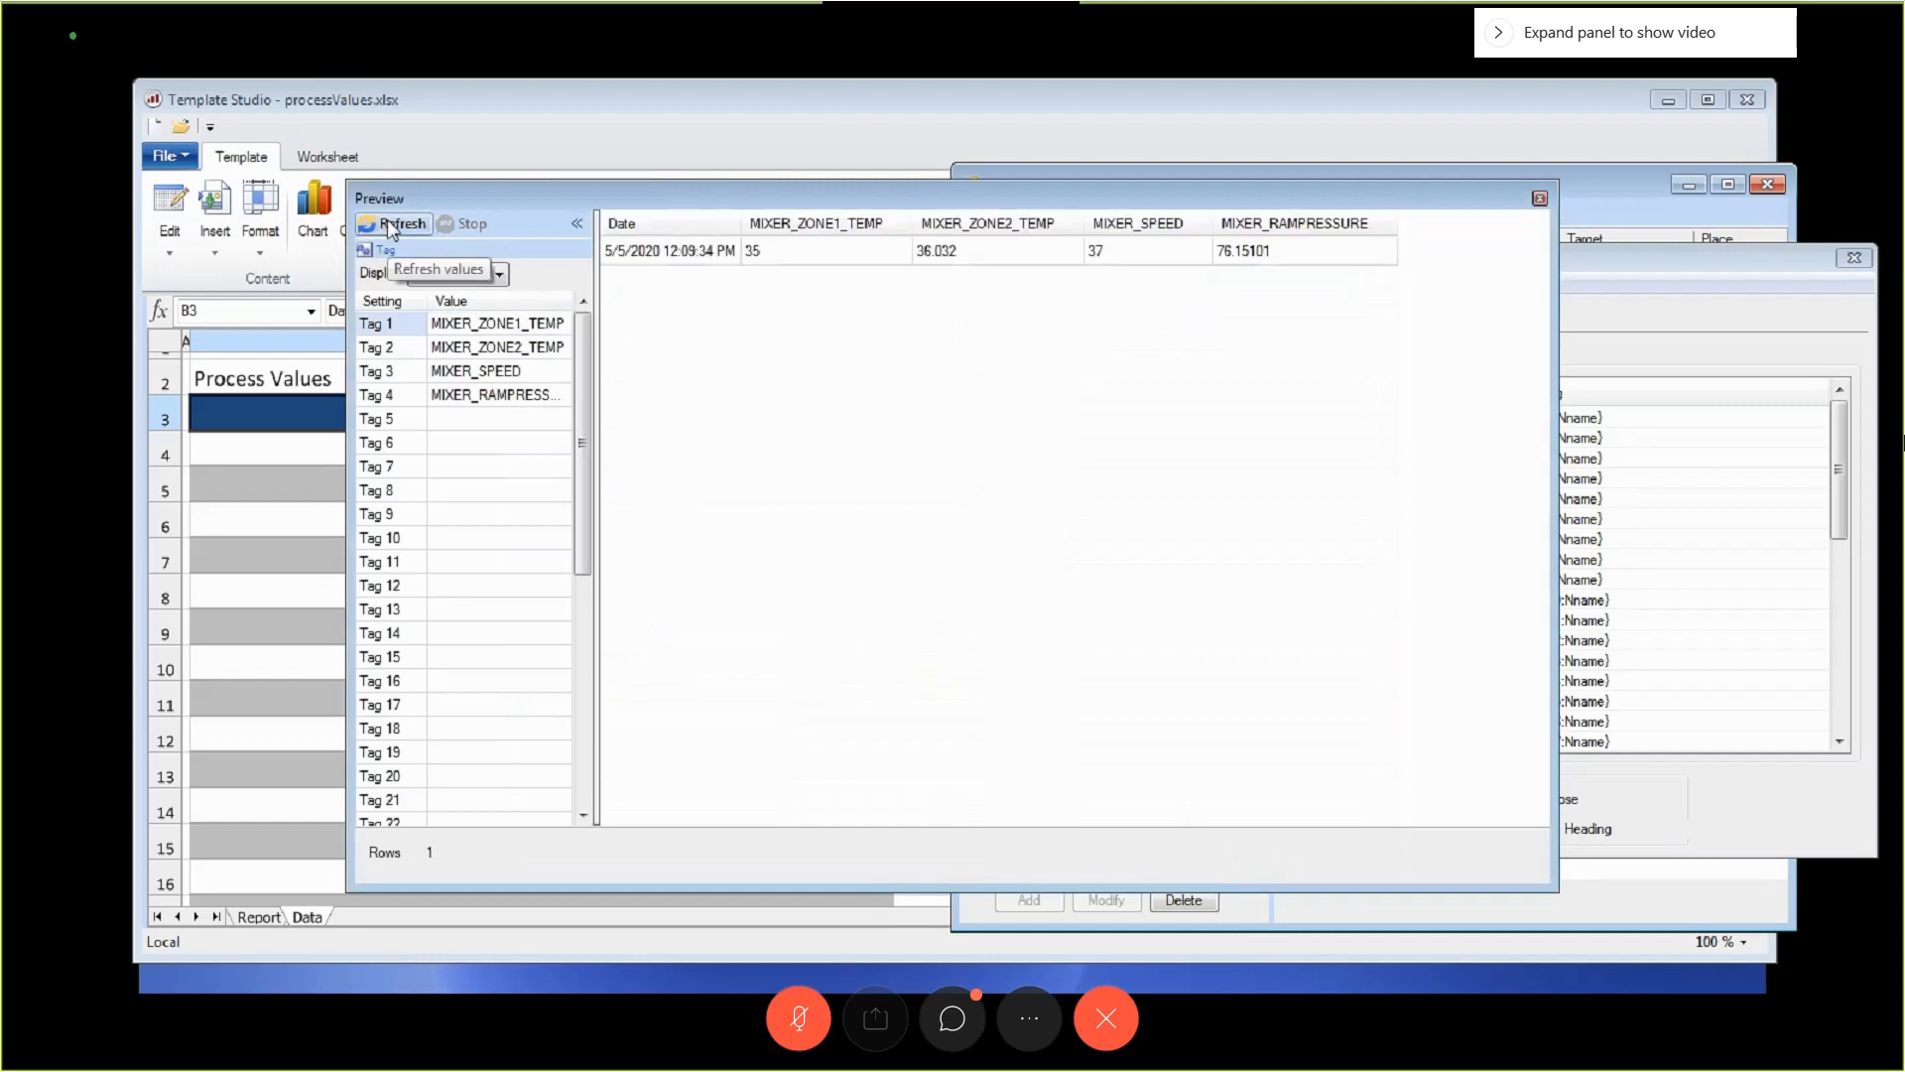
click(1539, 202)
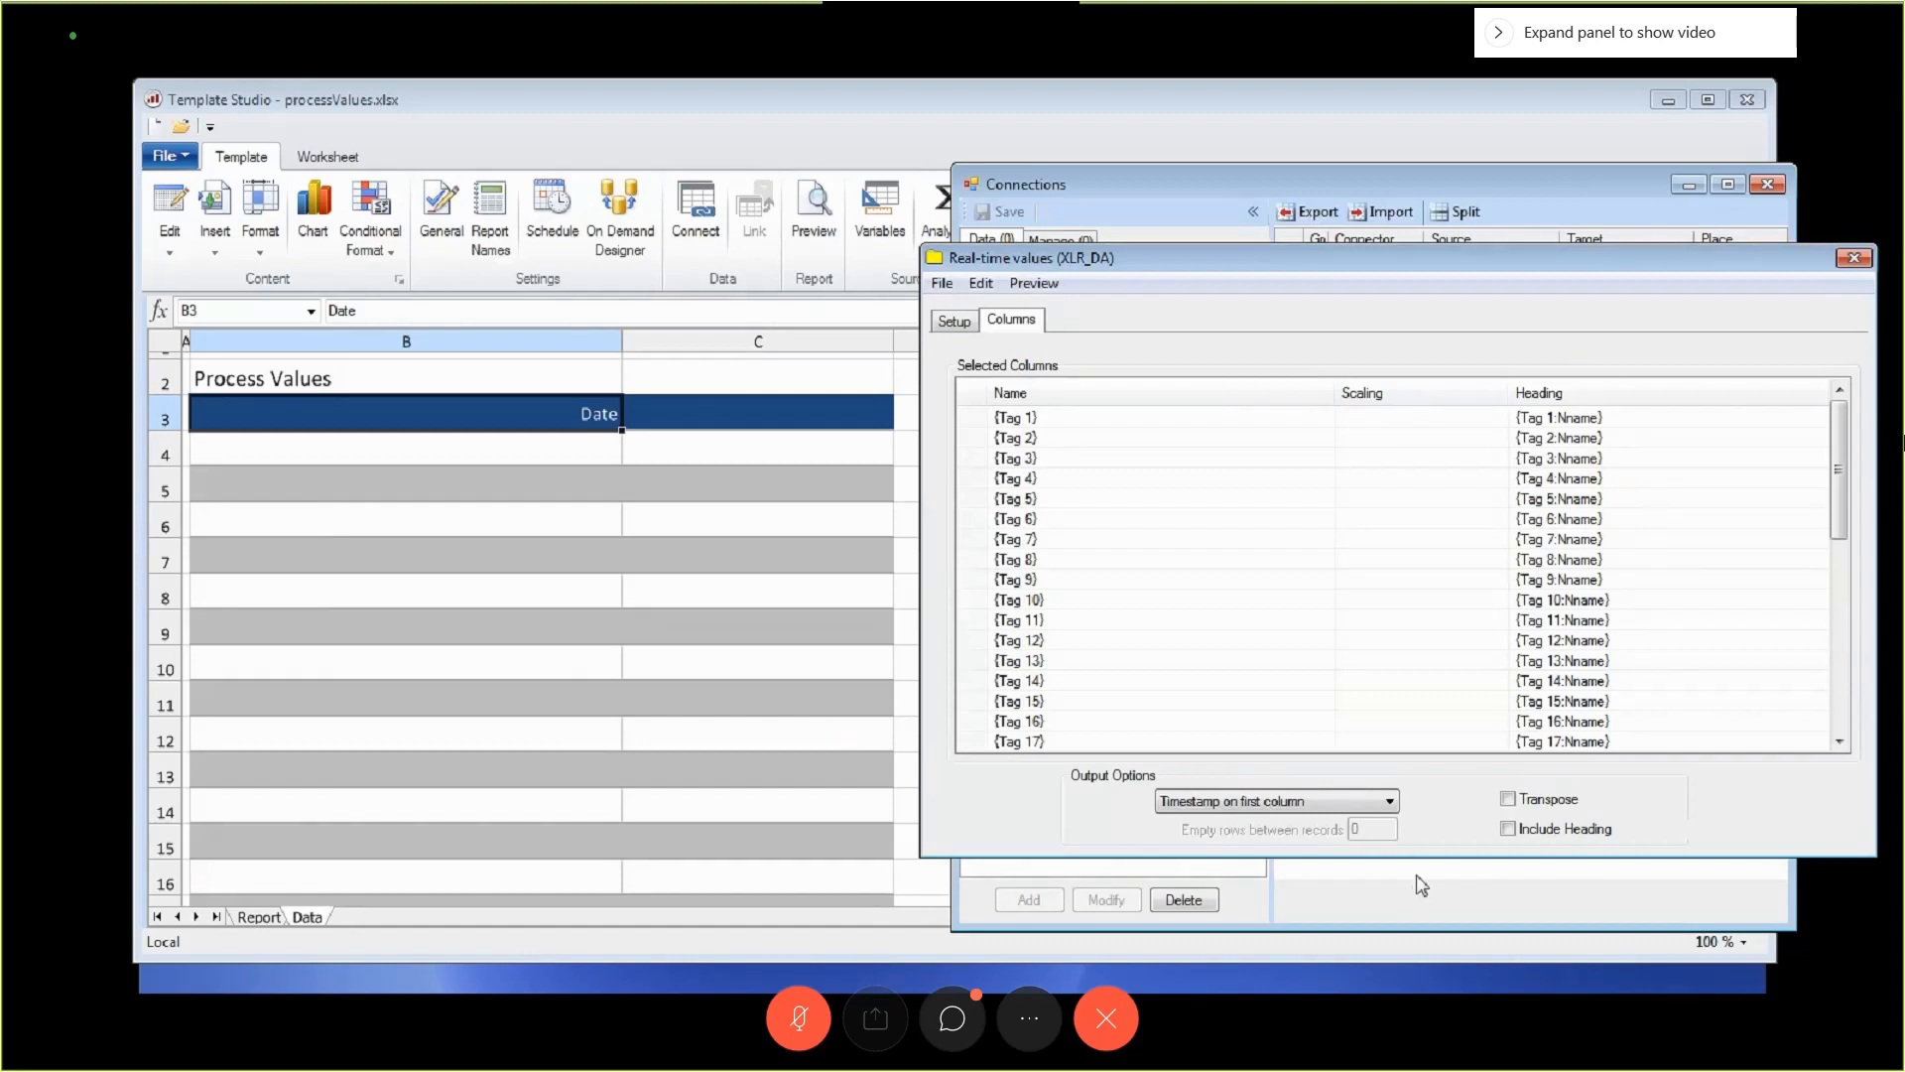
click(1034, 282)
click(378, 224)
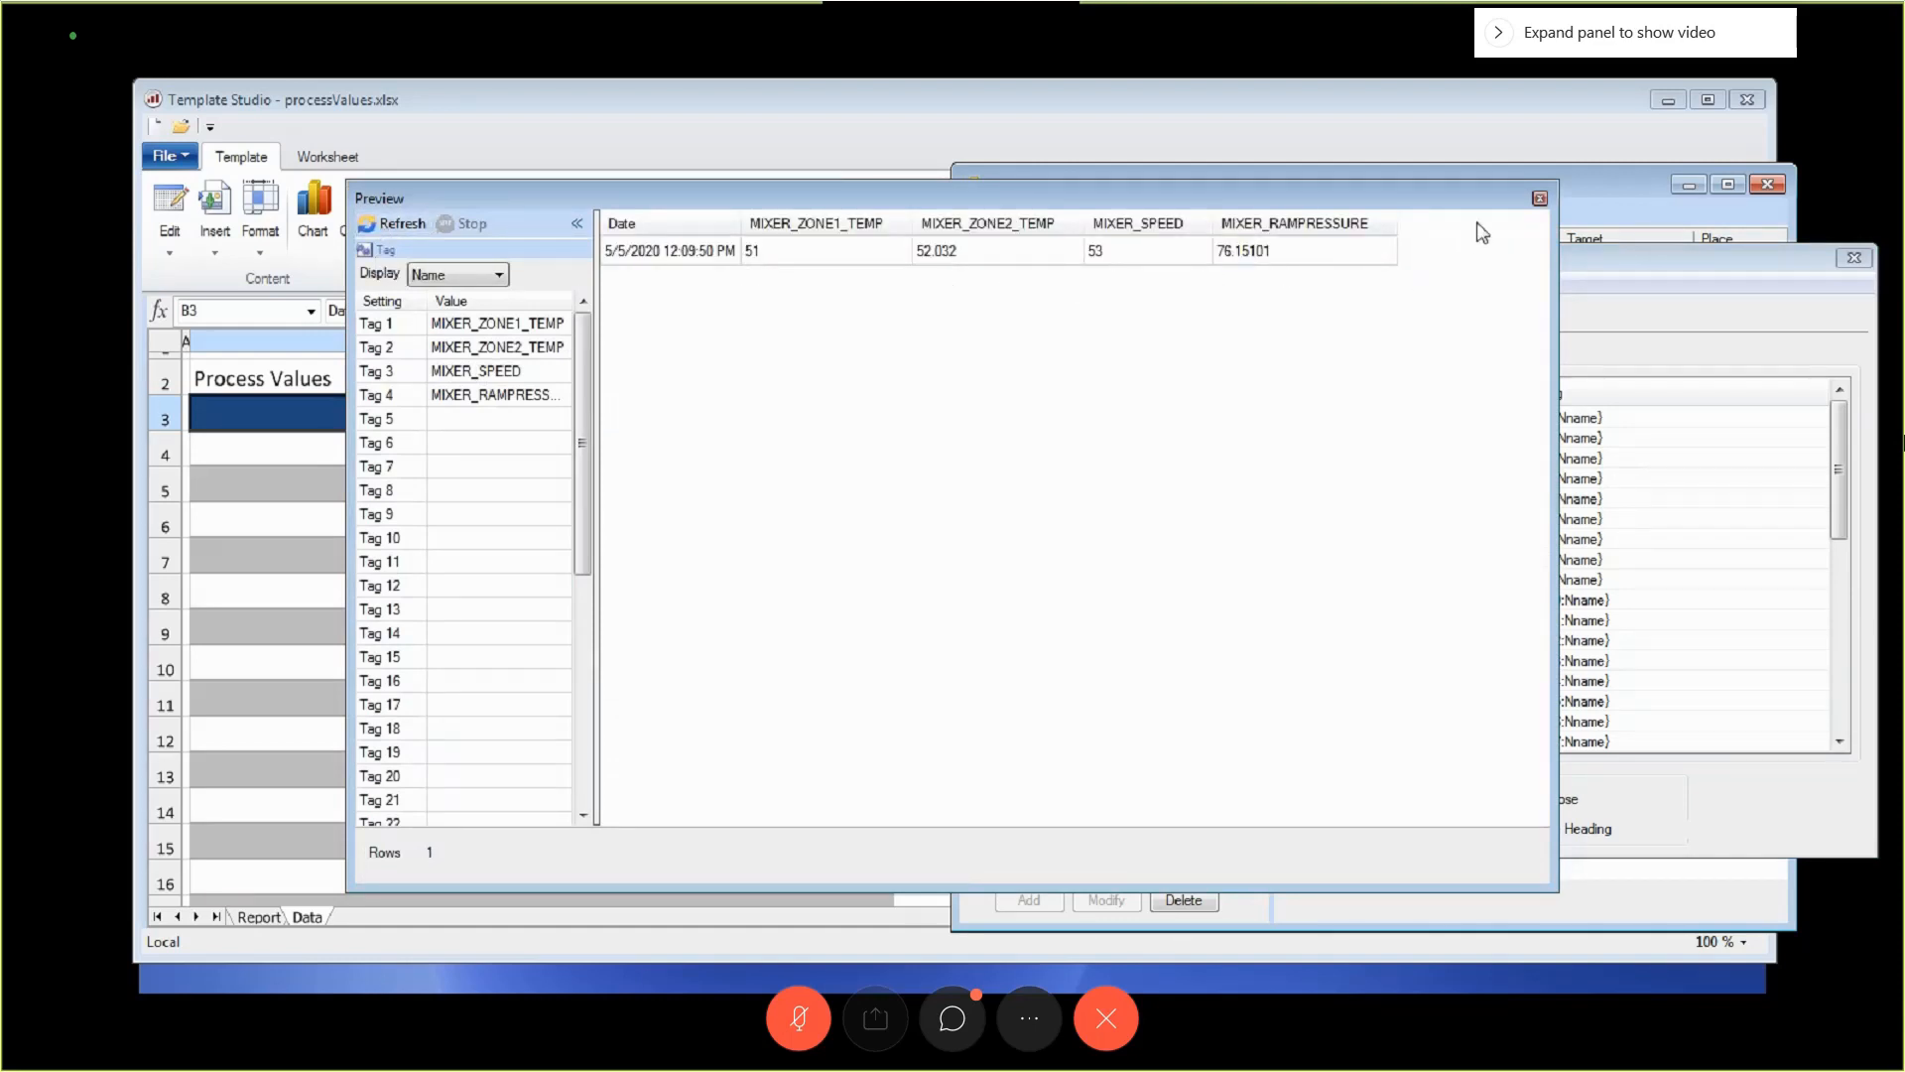
click(1539, 201)
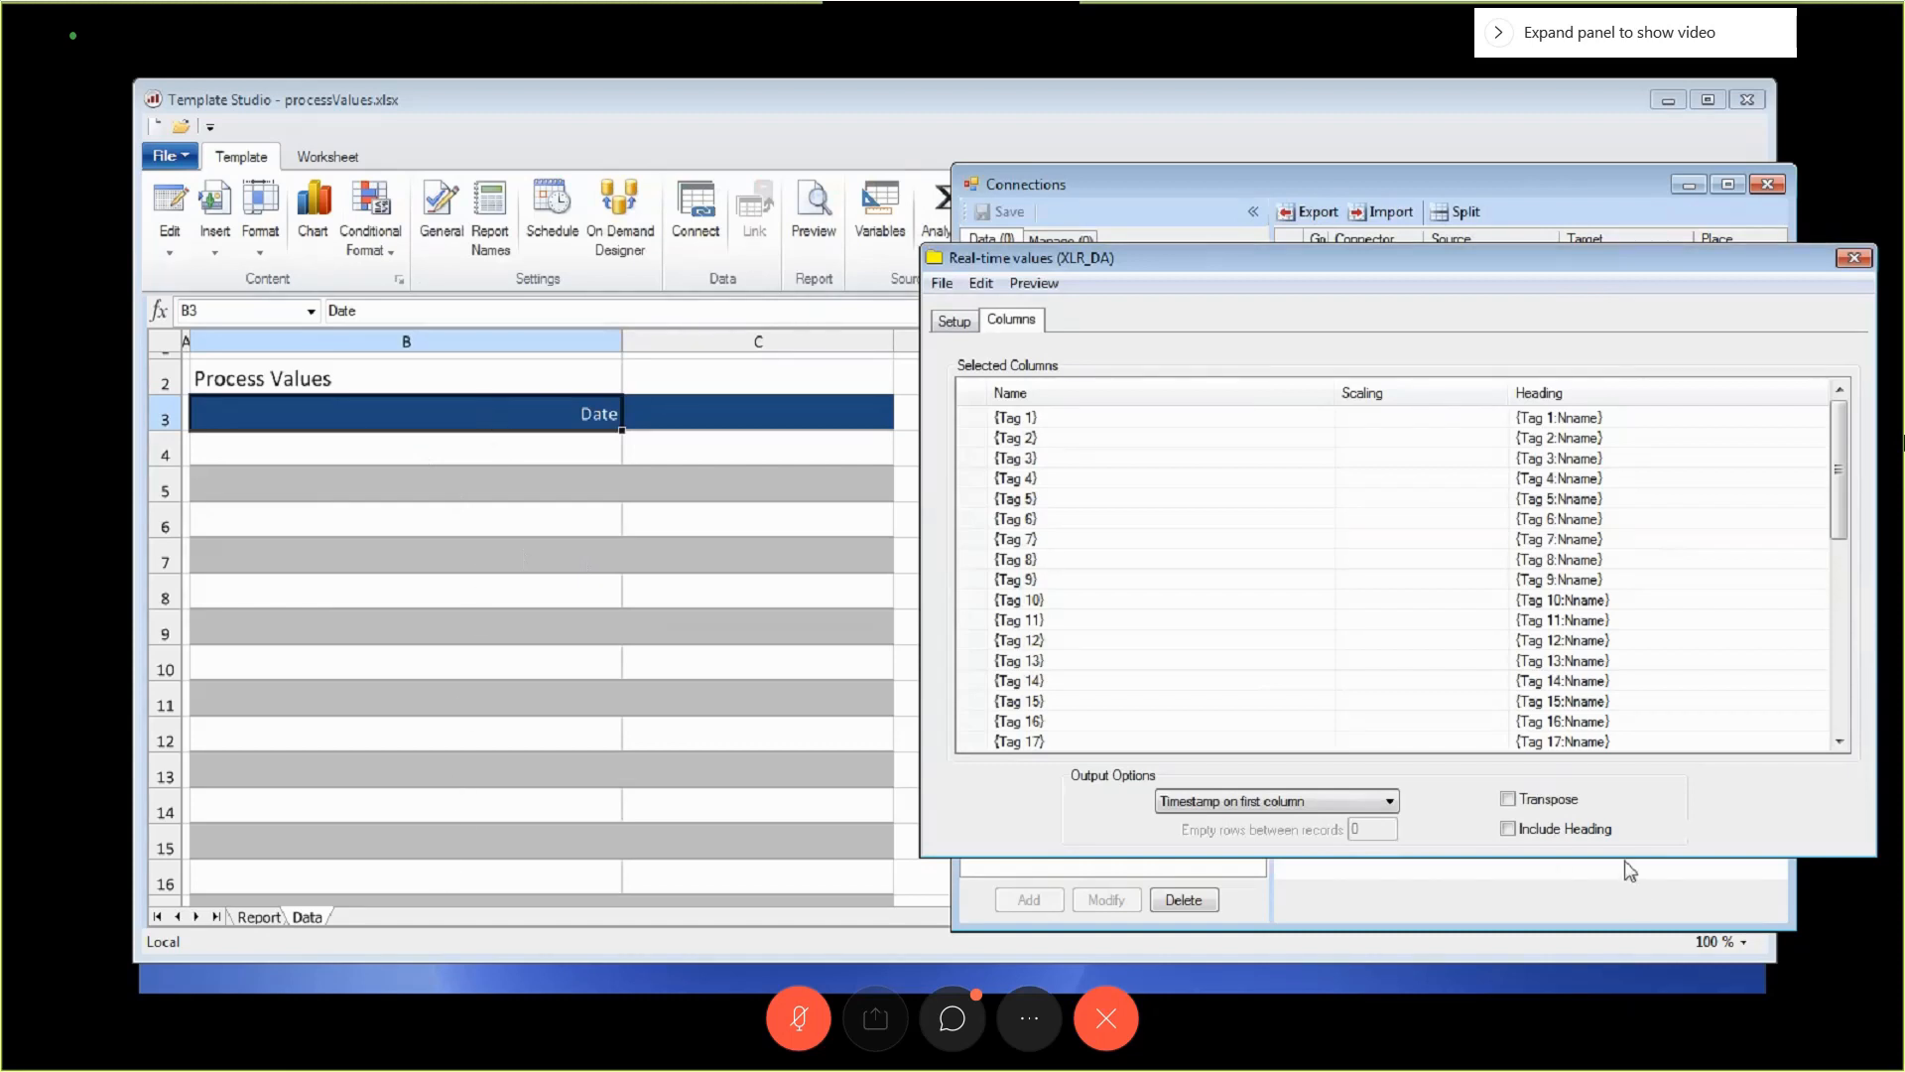
Enable Transpose and Include Heading for the group's output and preview the resulting layout with refreshed values.
click(1507, 798)
click(1508, 829)
click(1034, 284)
click(382, 228)
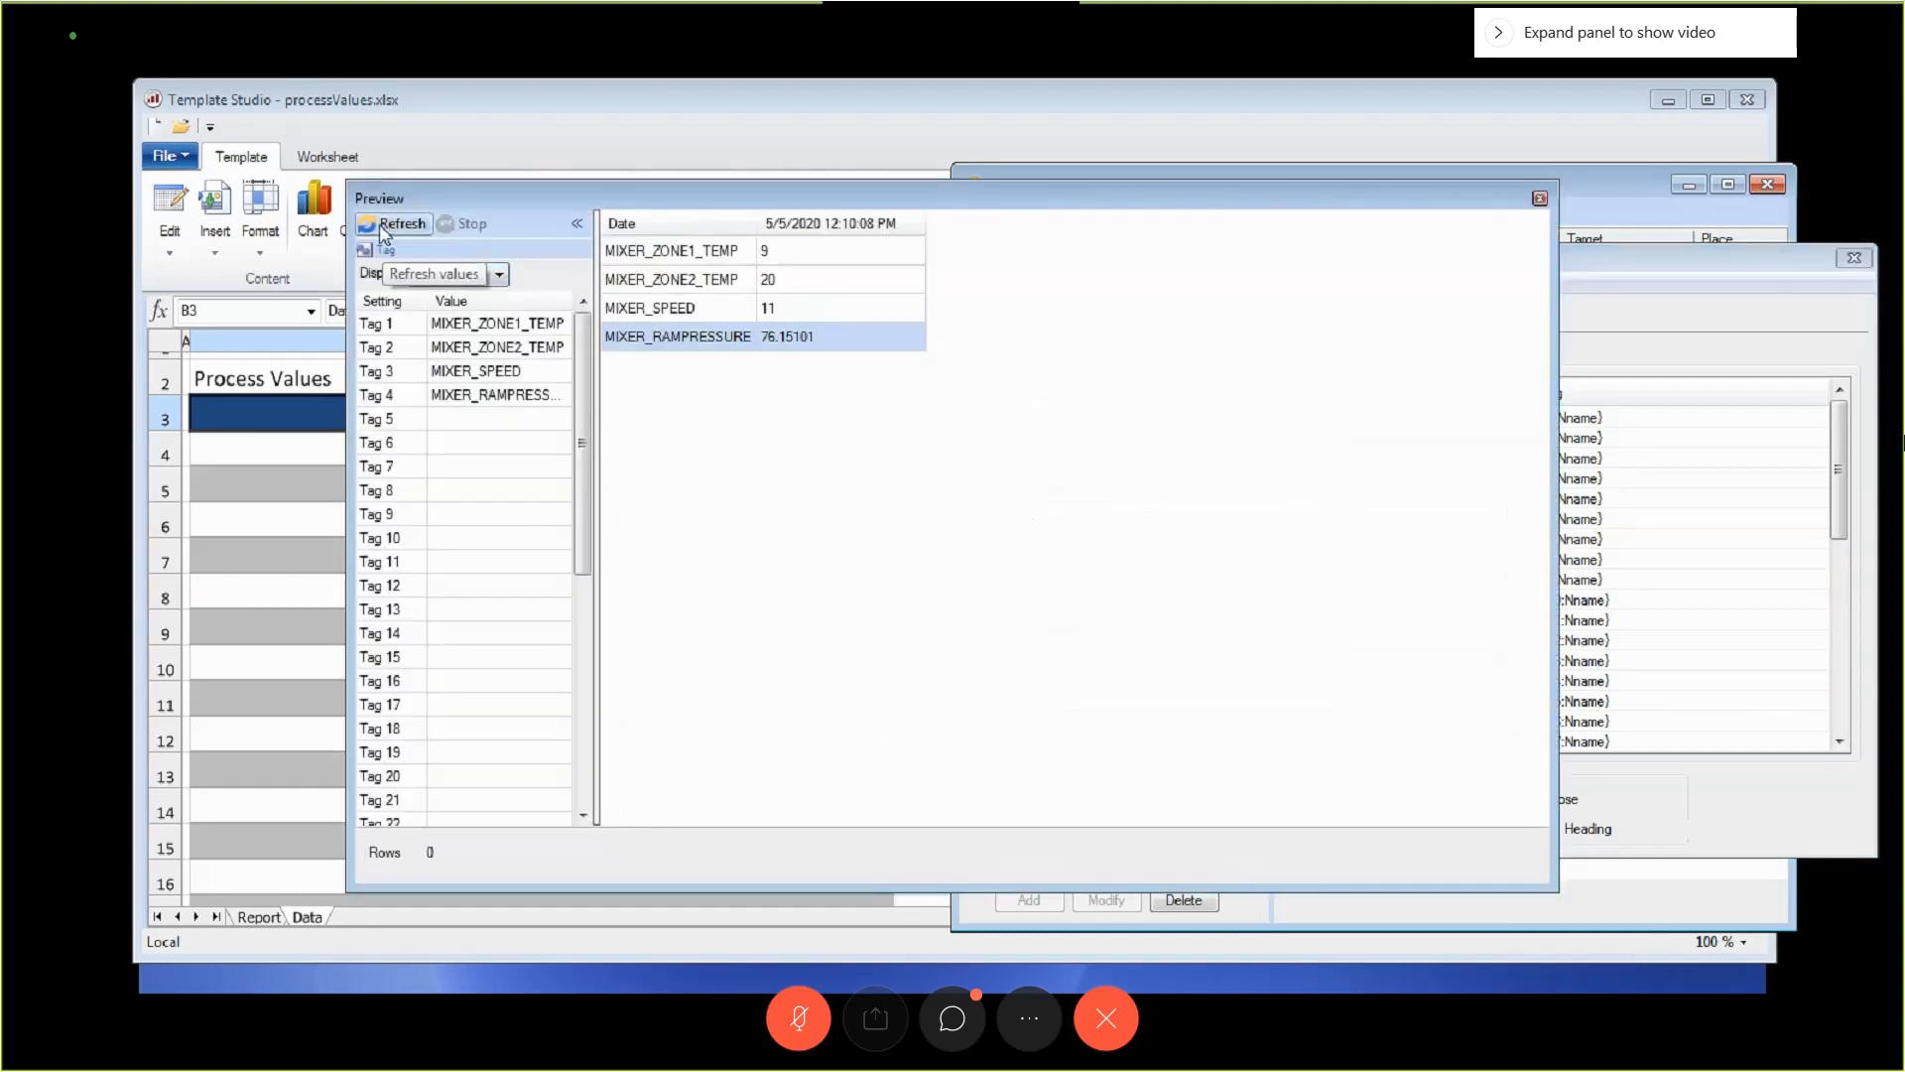
drag(824, 201, 1203, 415)
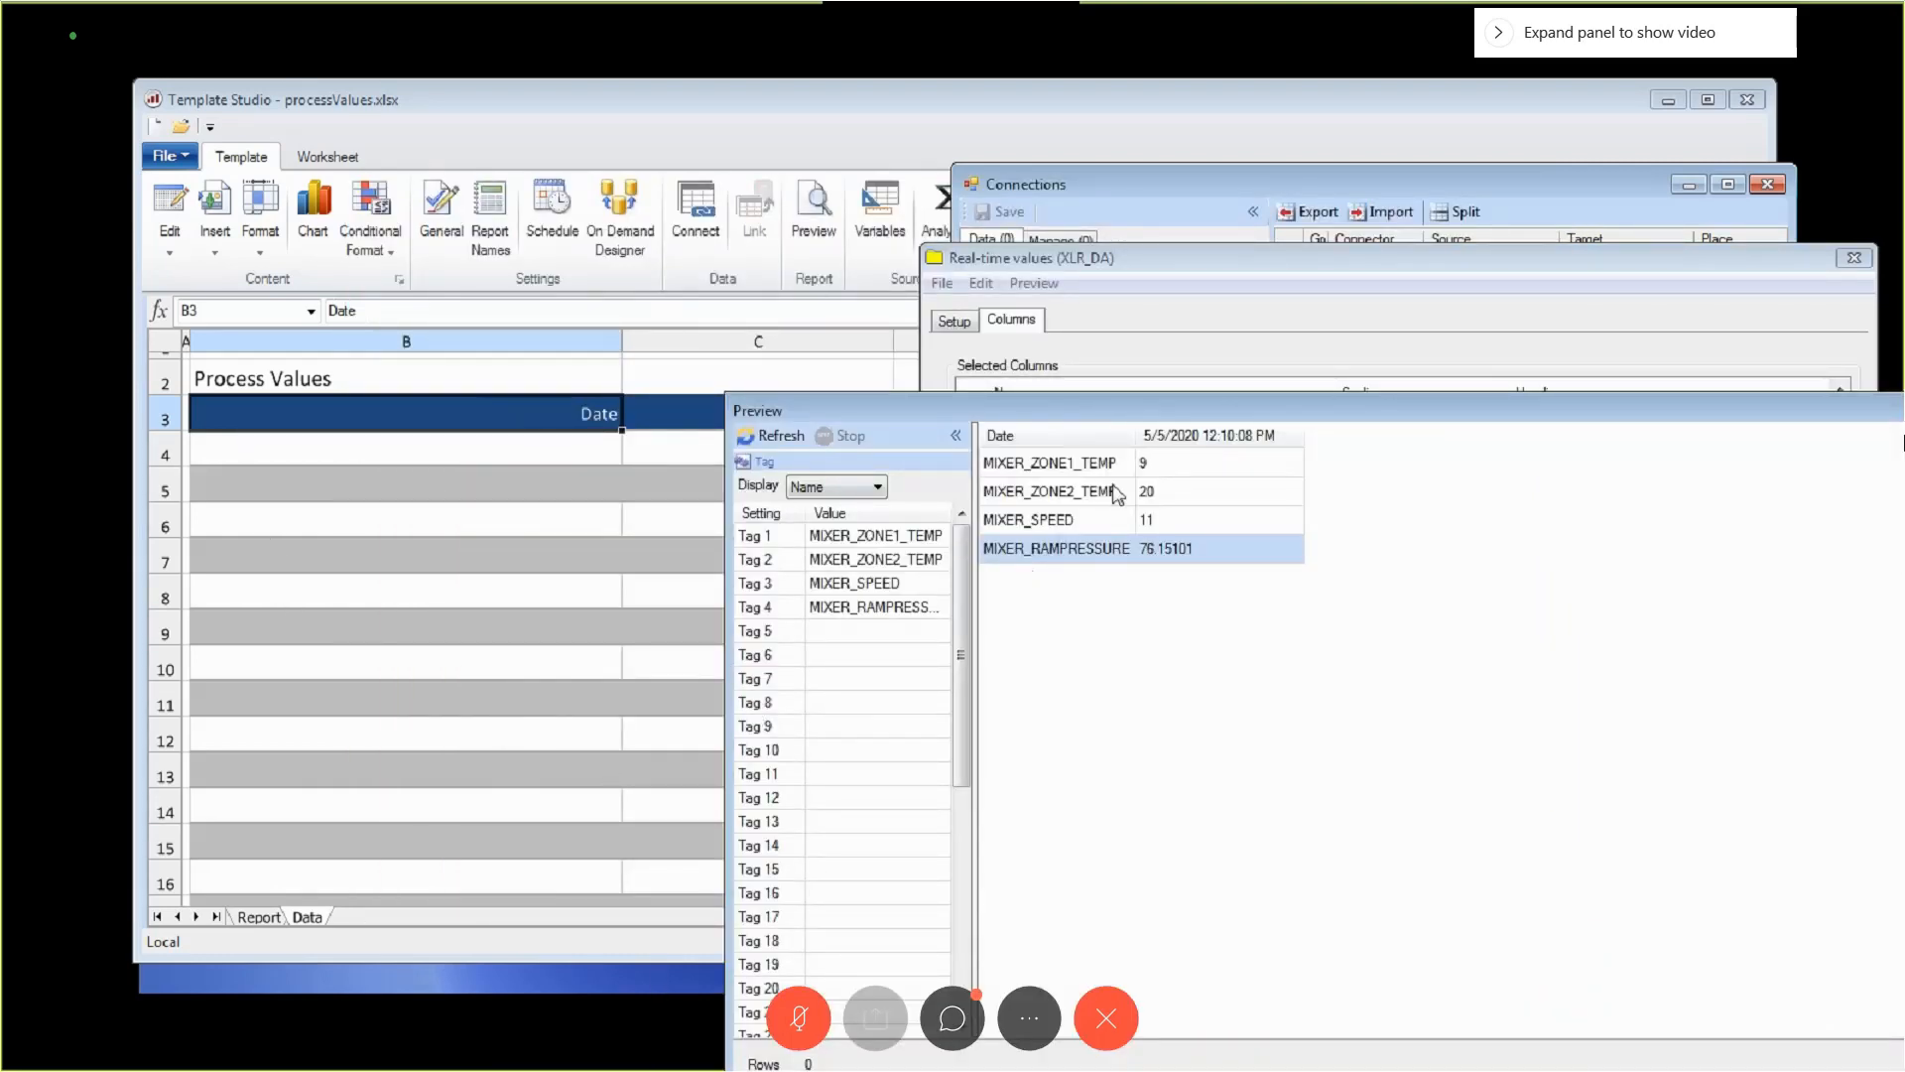
drag(1110, 416, 804, 149)
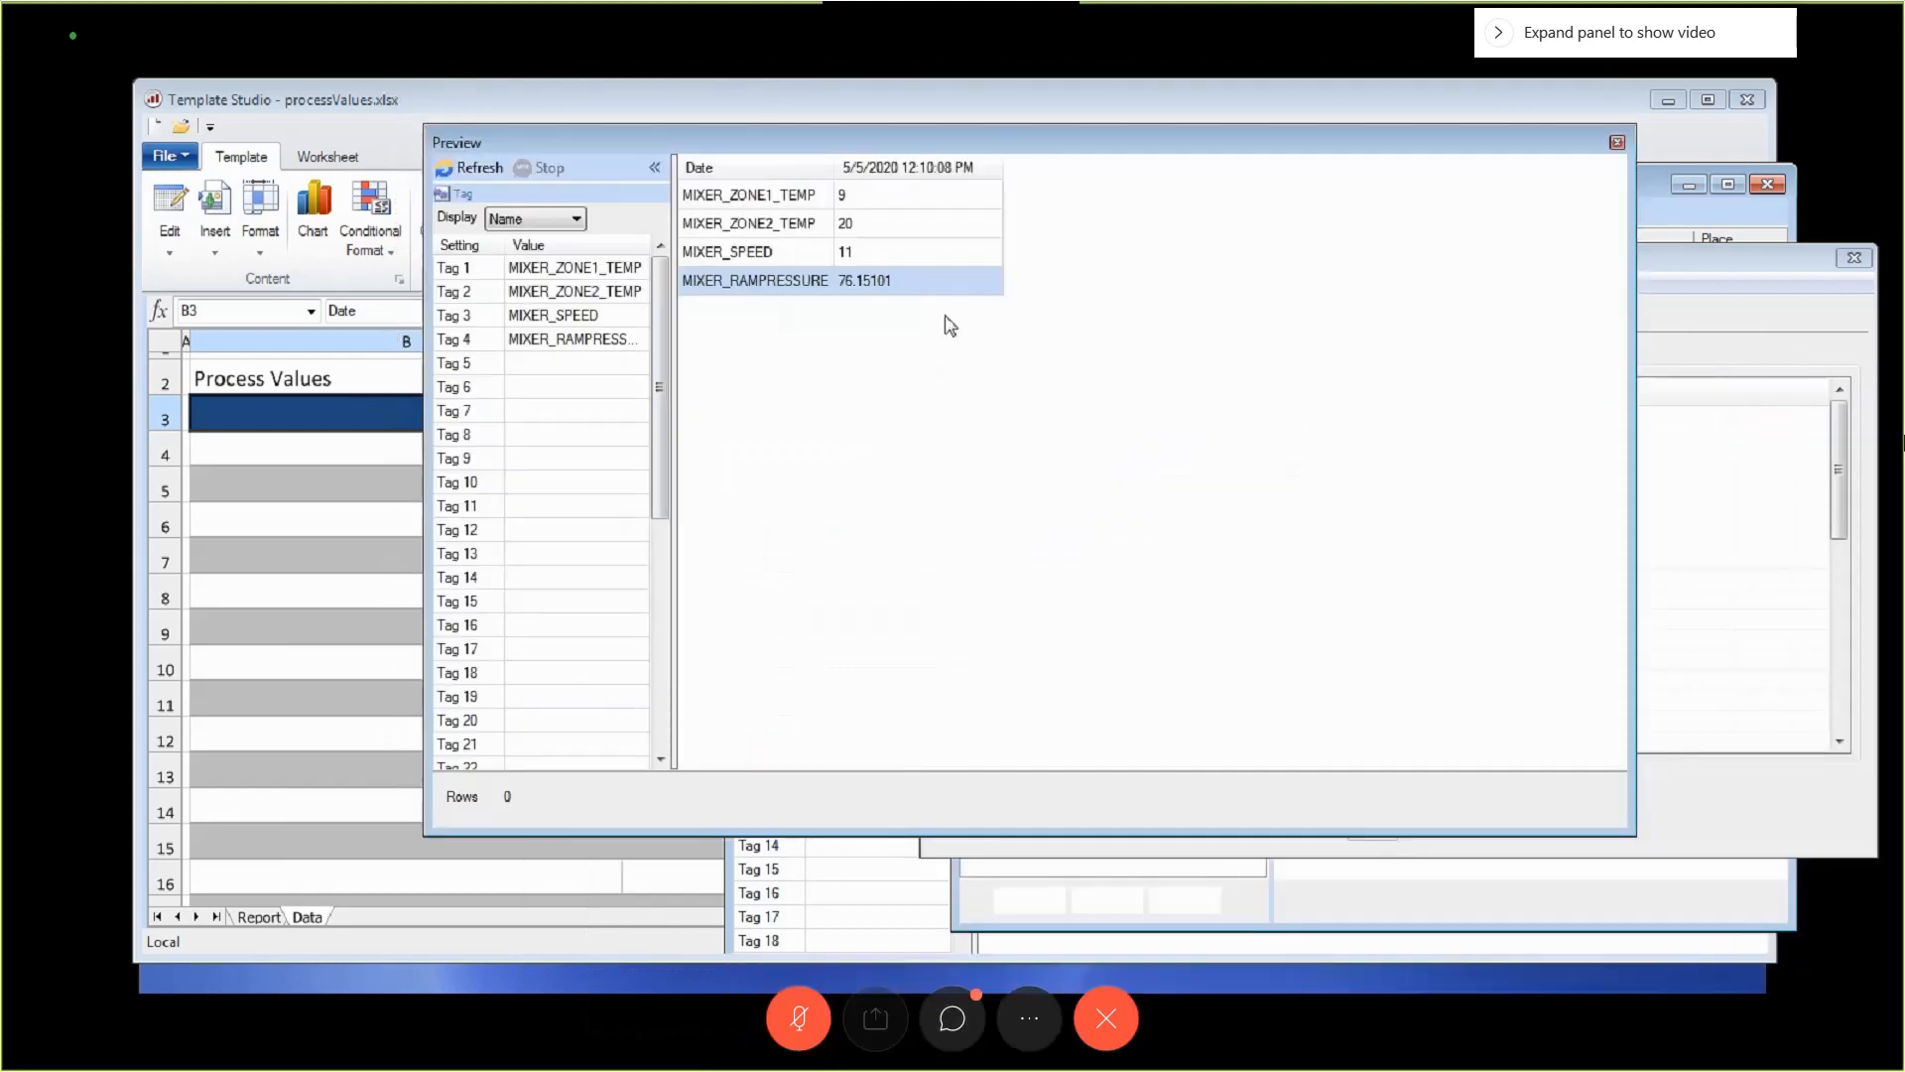
click(1618, 142)
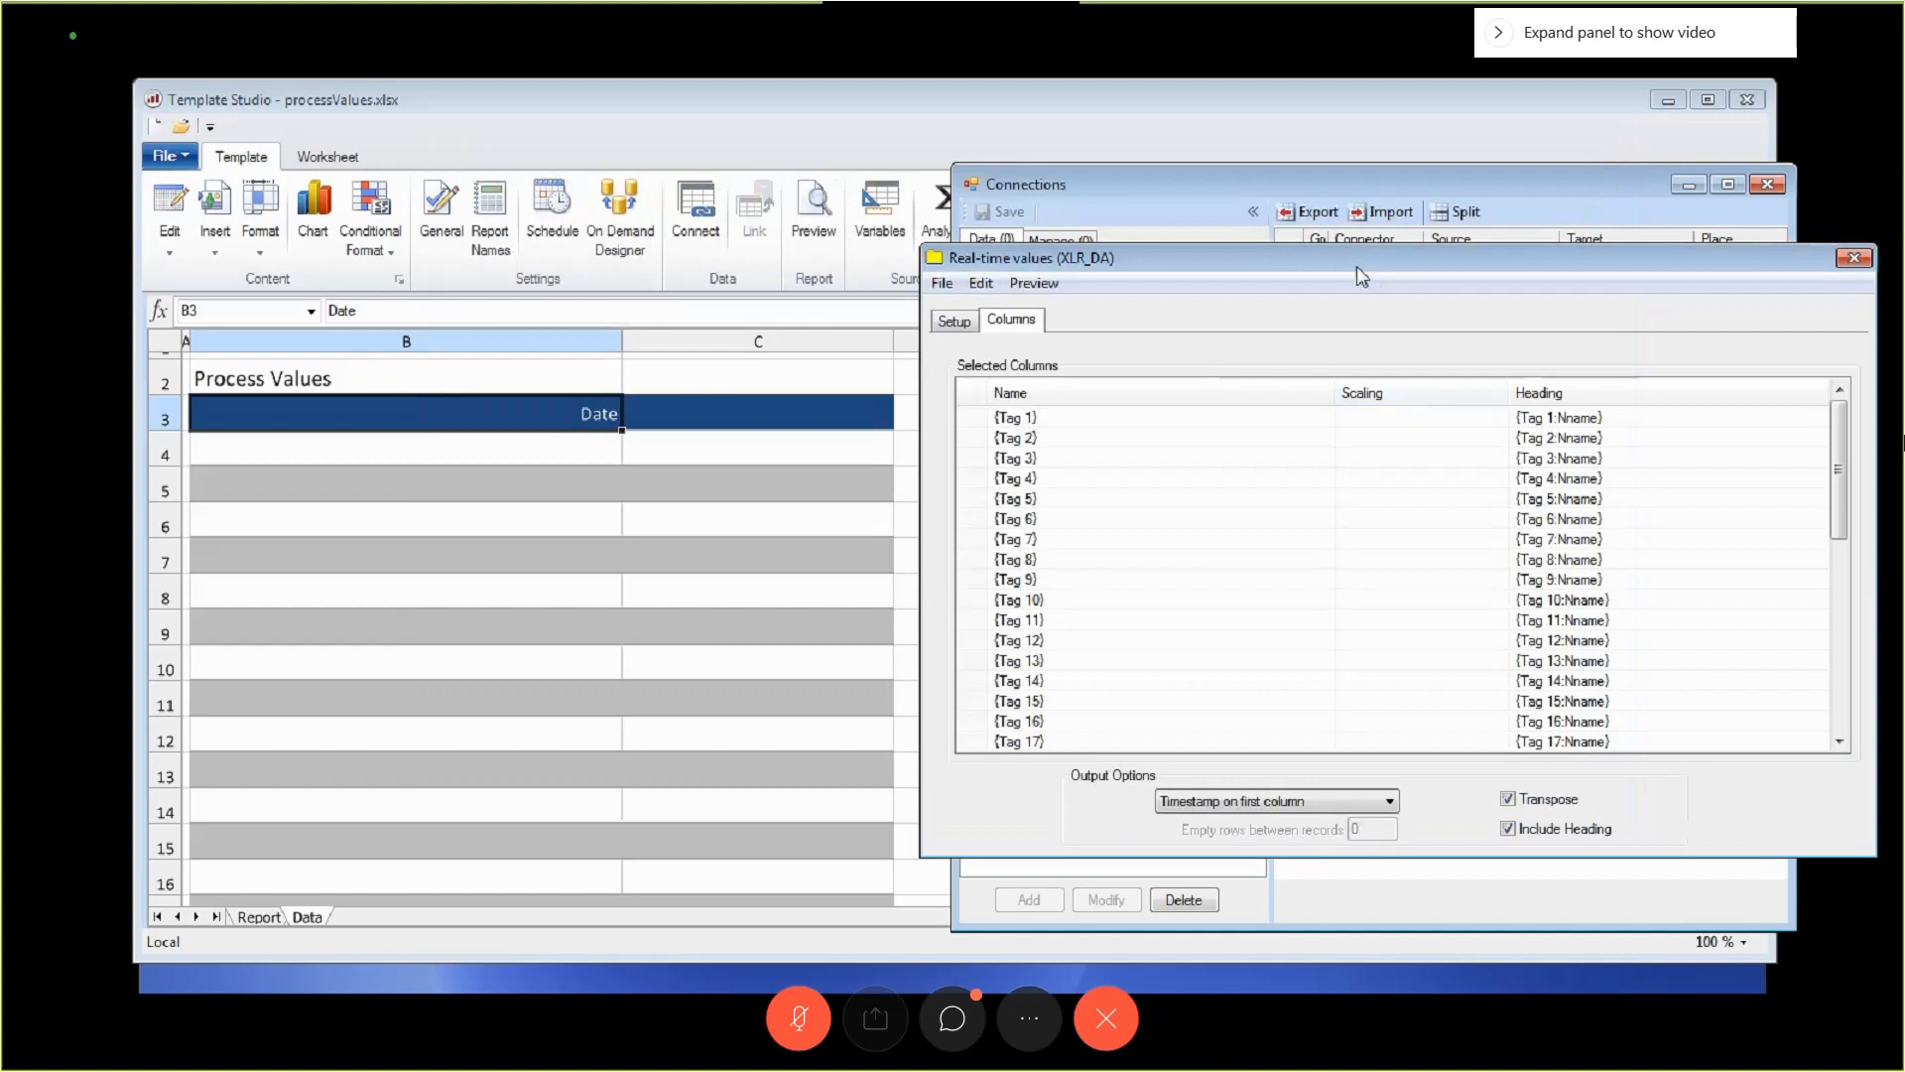
Save the real-time values group, add its XLR_DA processValues connection at cell $B$3 with Direct placement, and save the connections.
click(1854, 260)
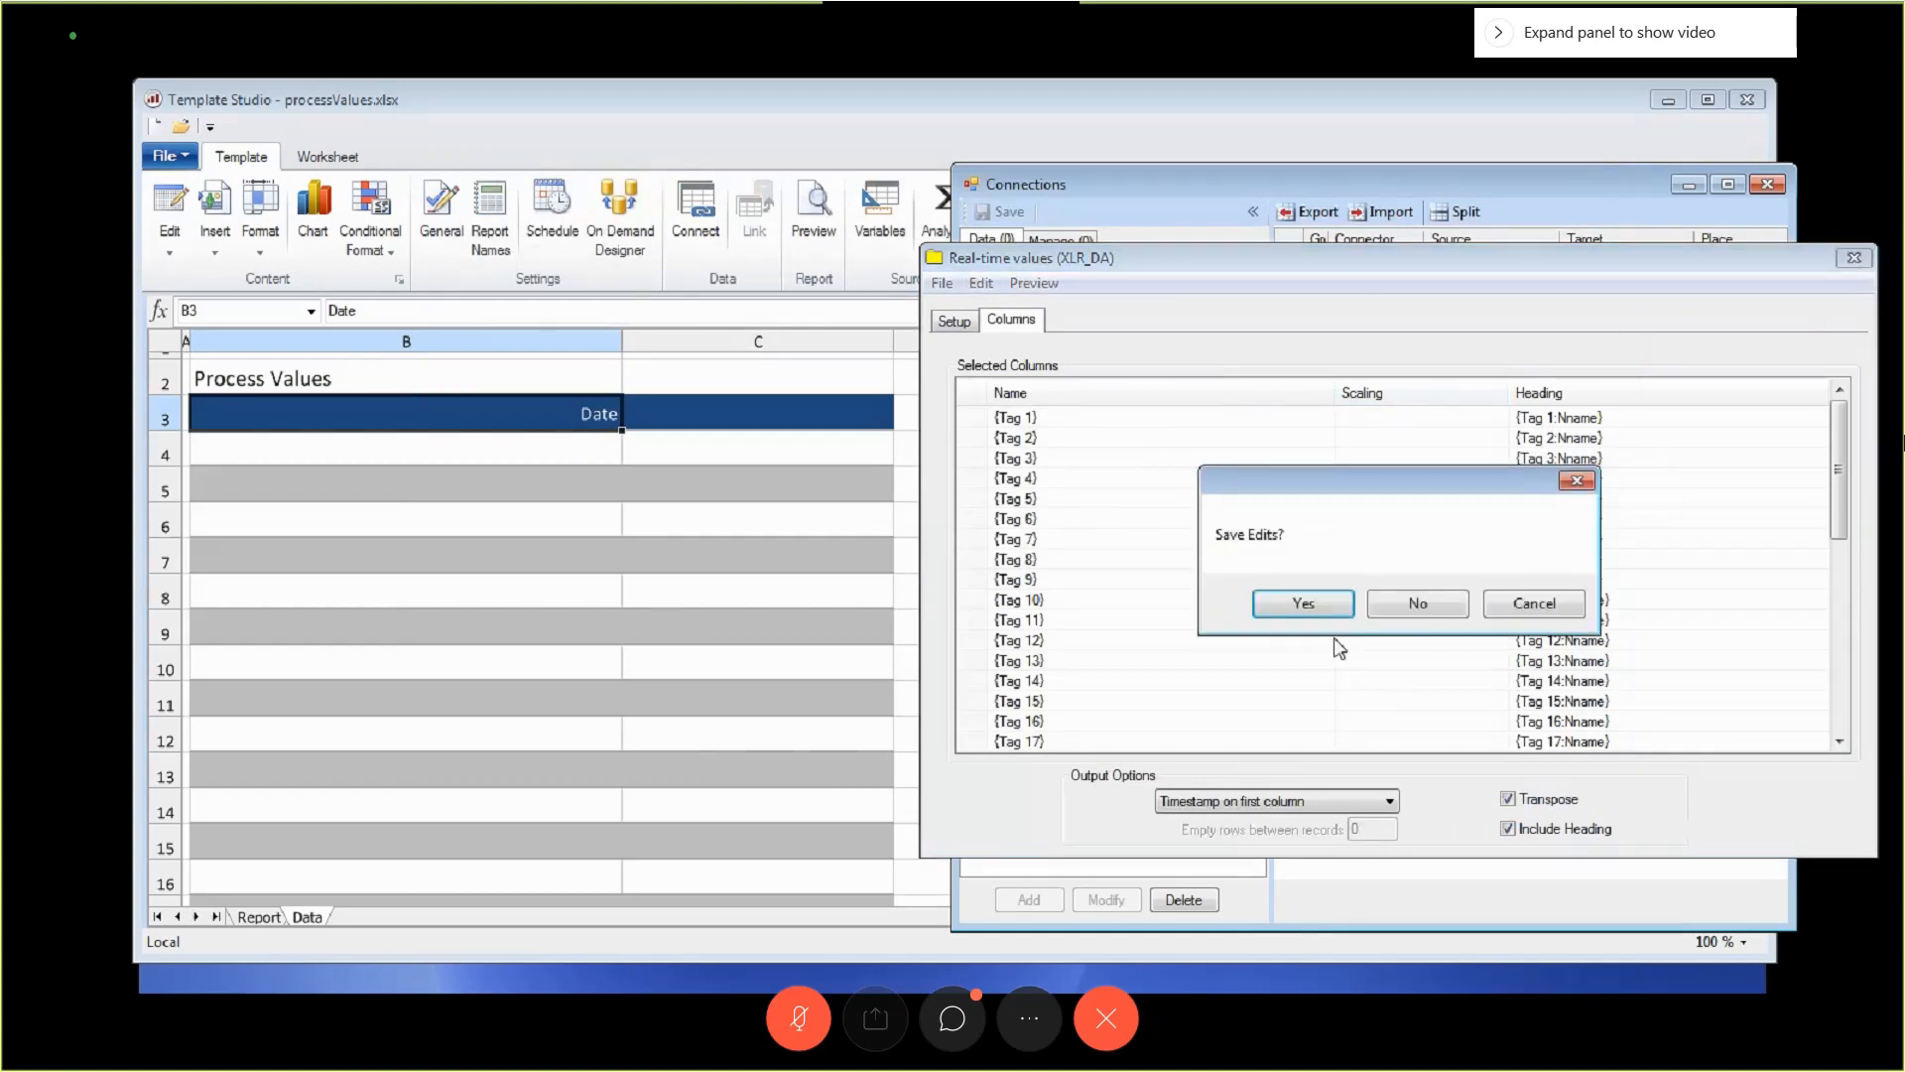
click(1301, 610)
click(1484, 588)
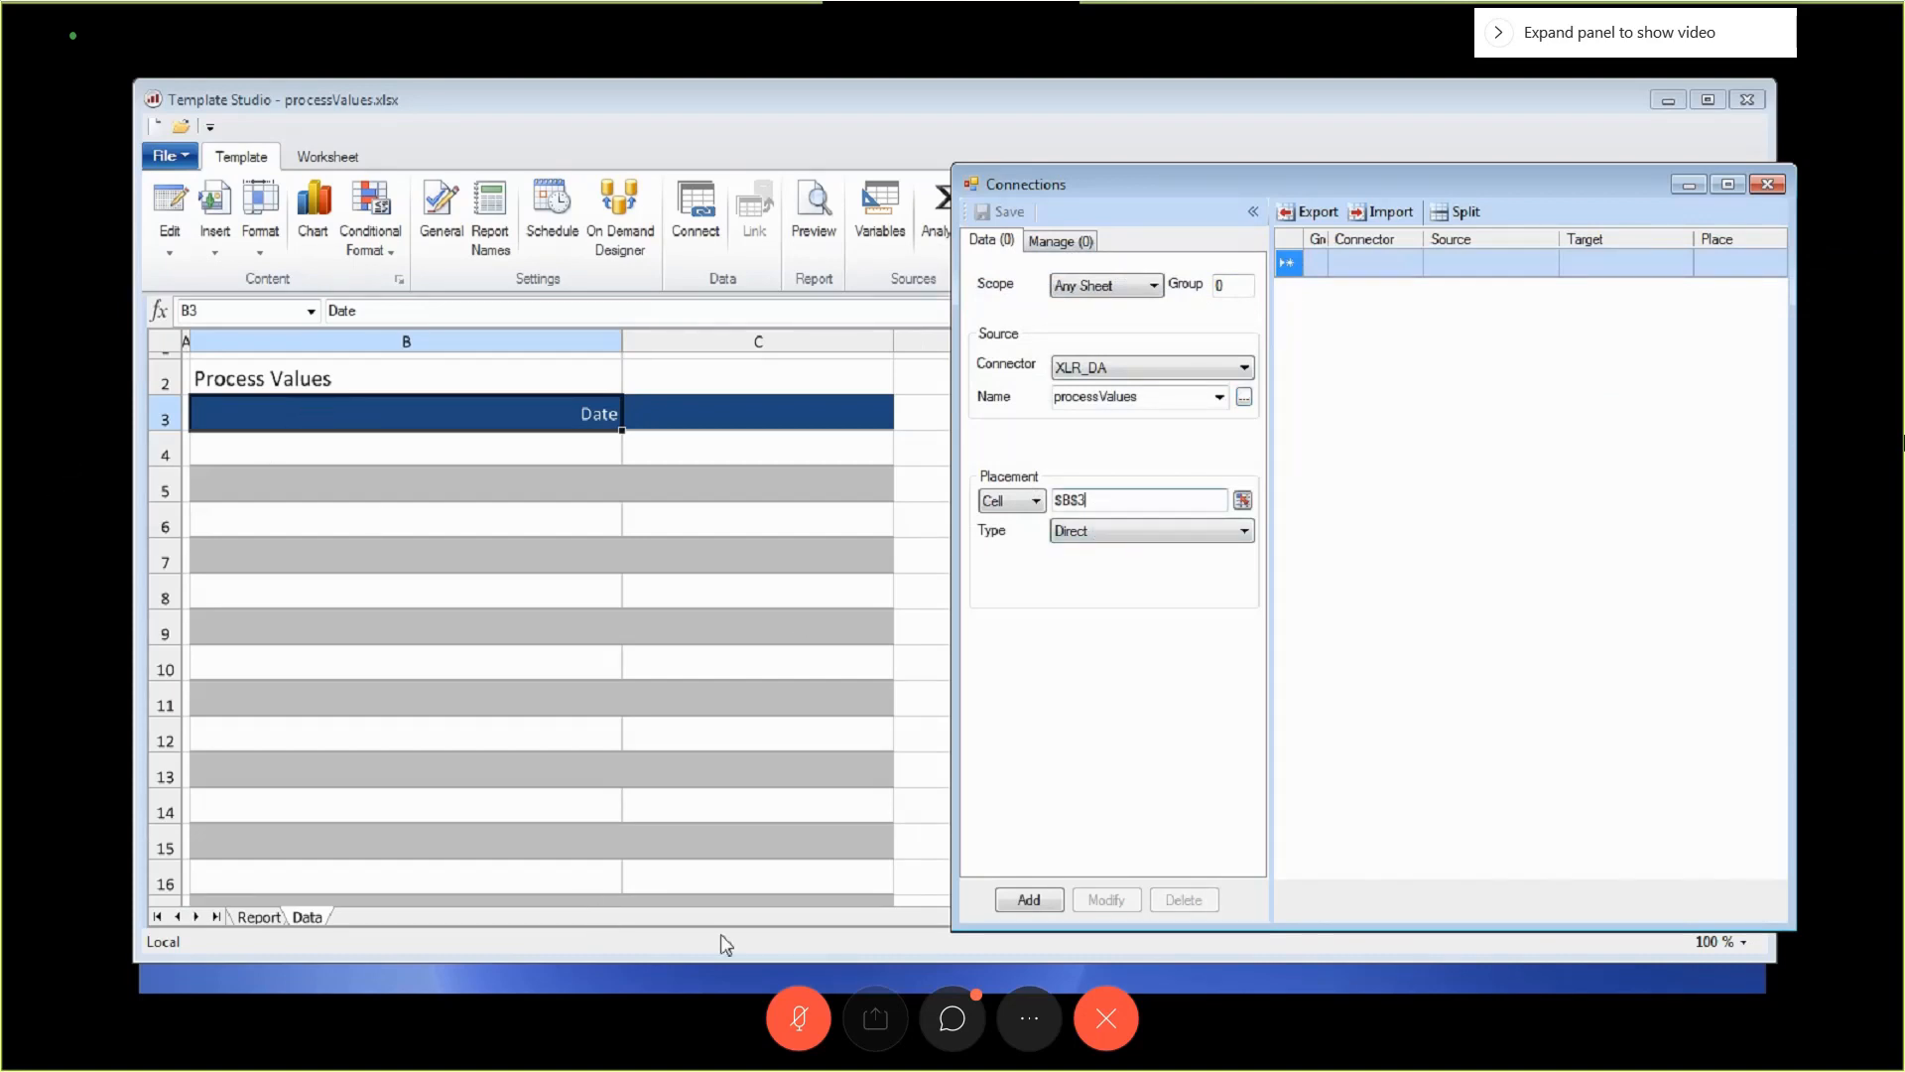
click(1022, 911)
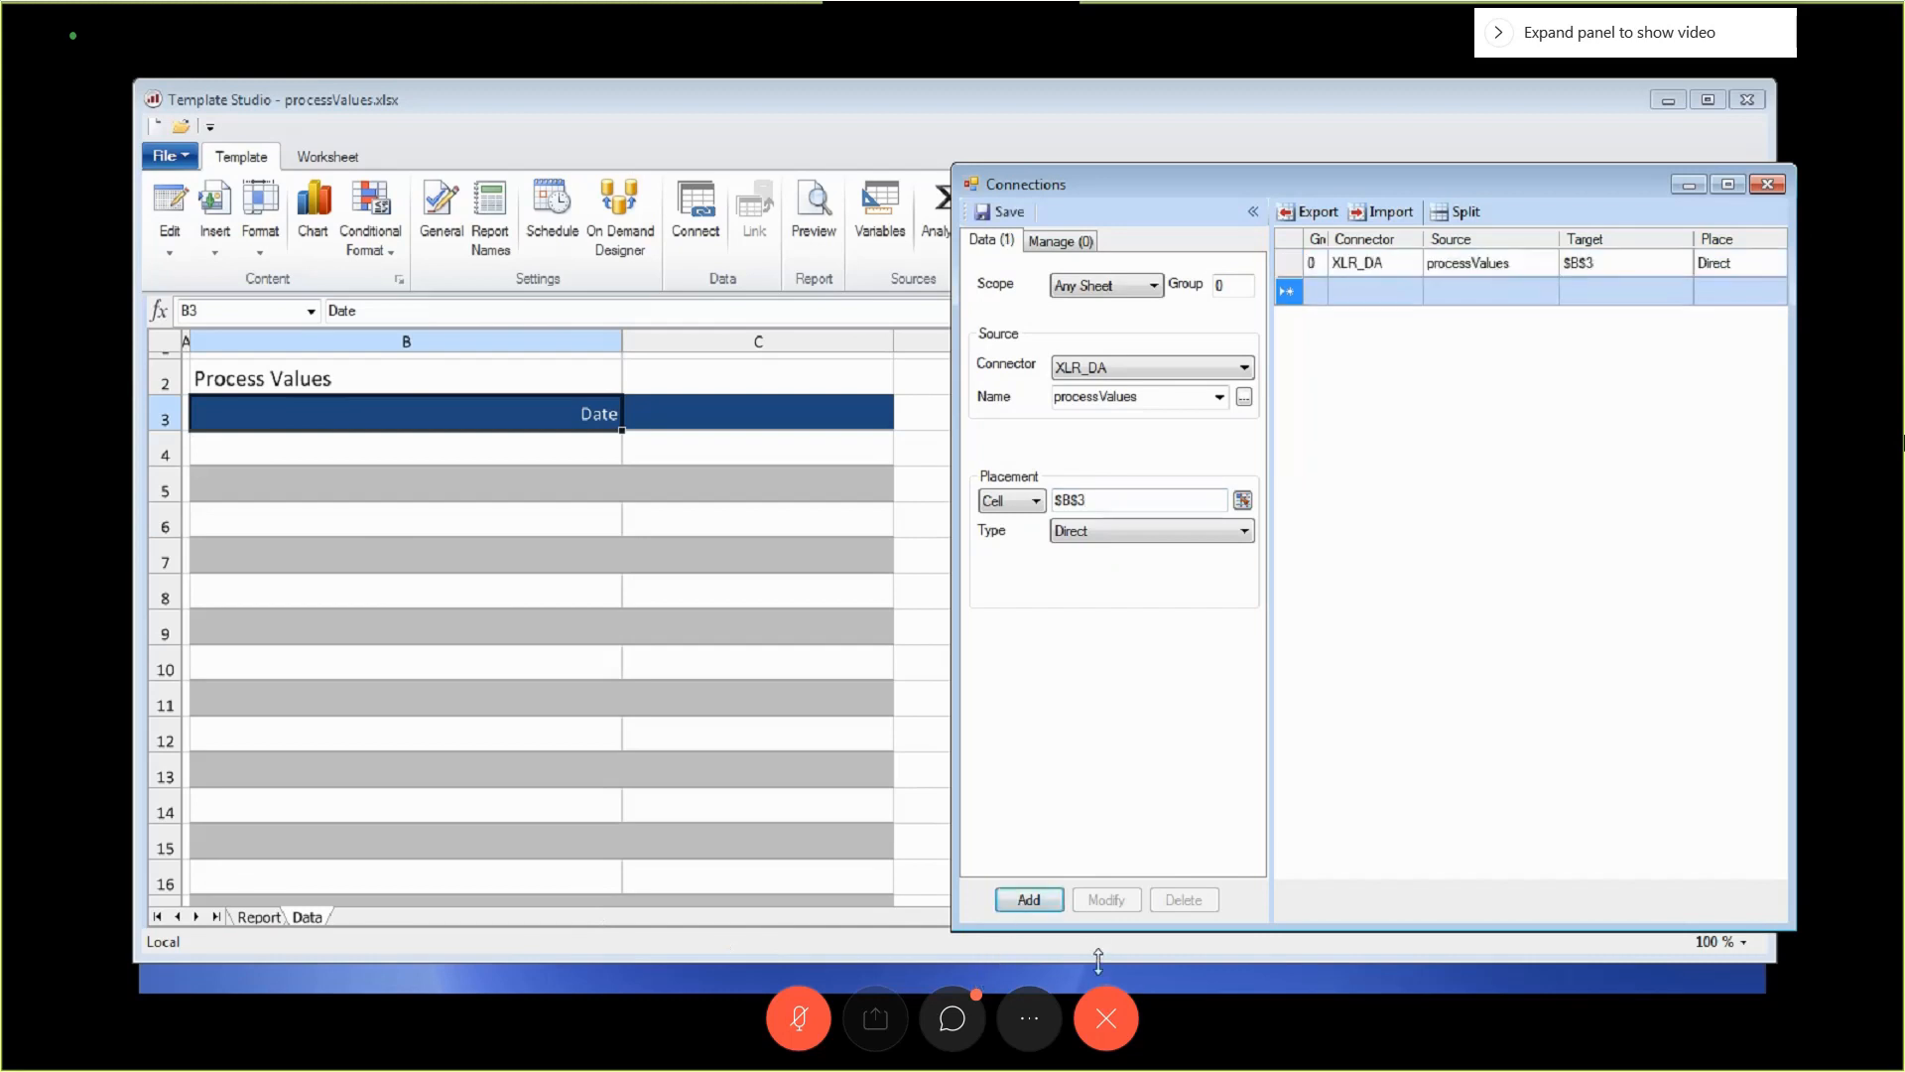
click(1767, 185)
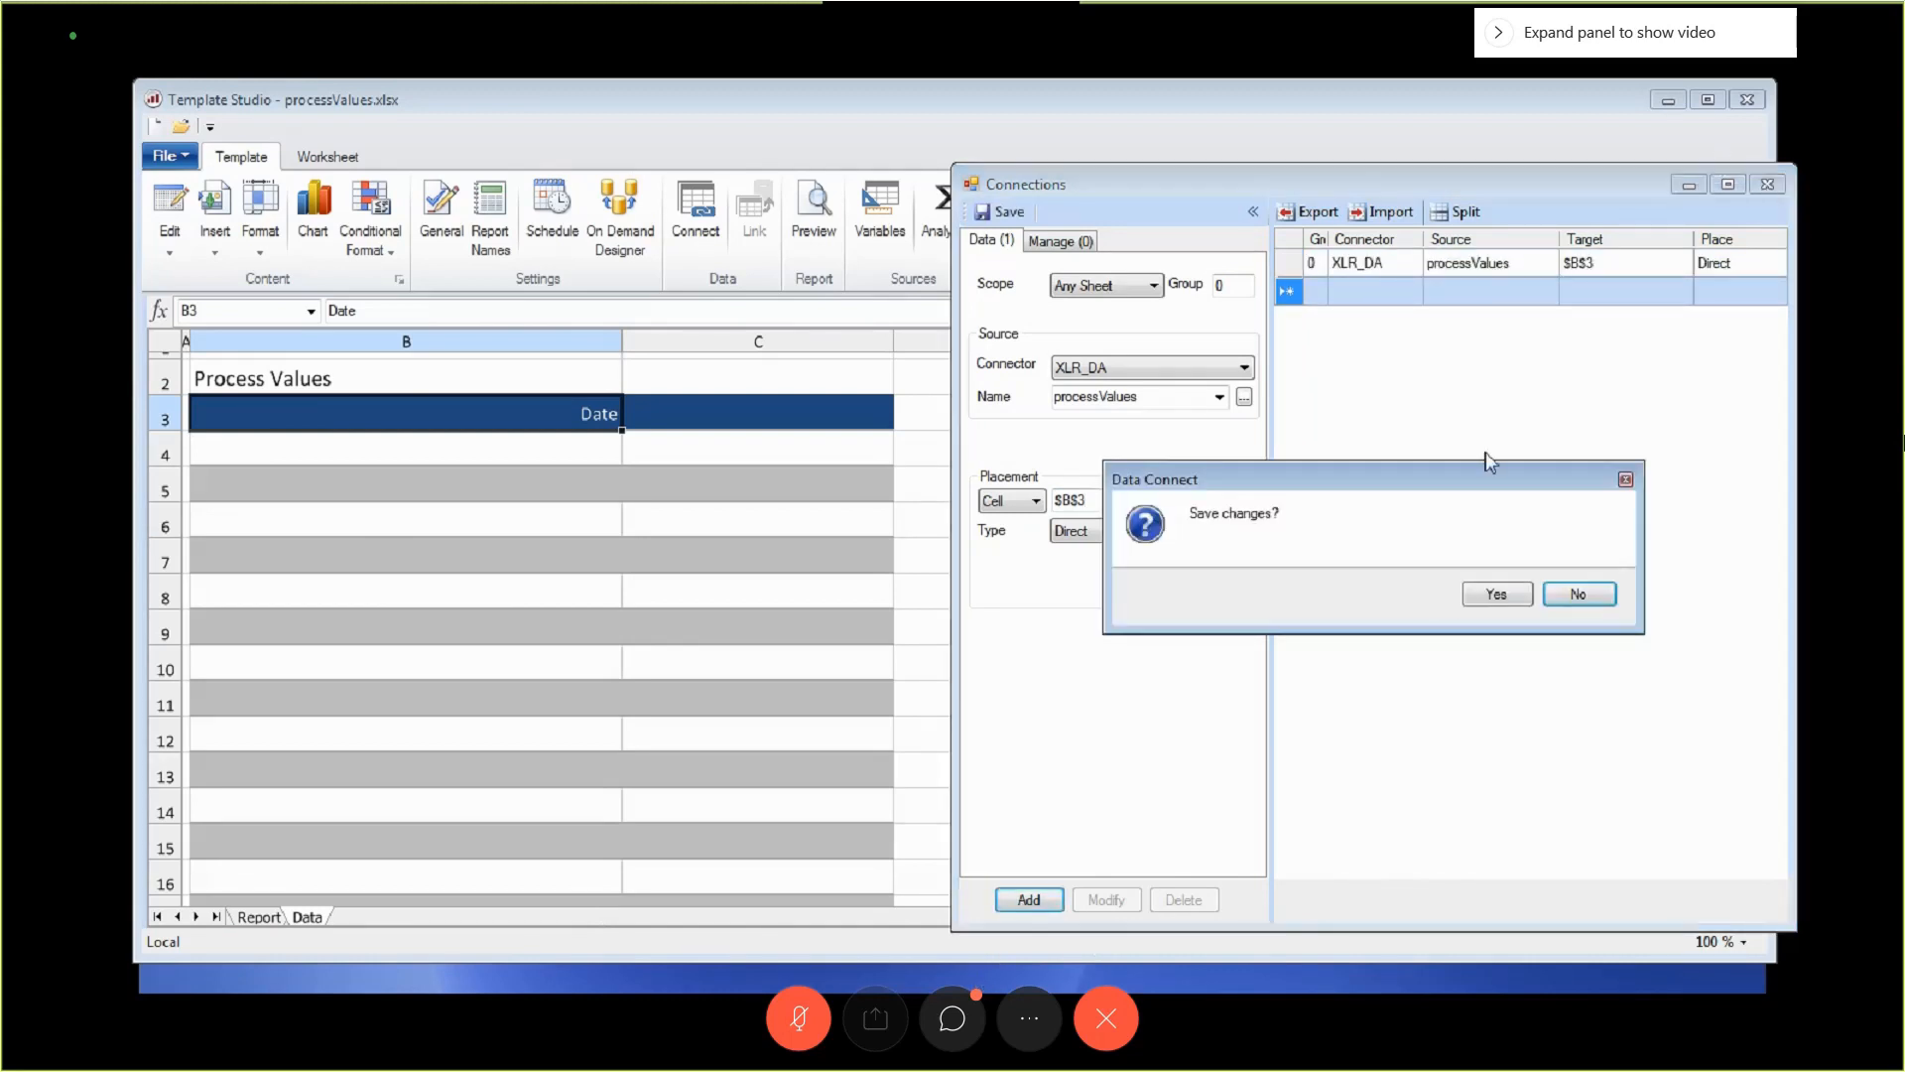
click(1515, 596)
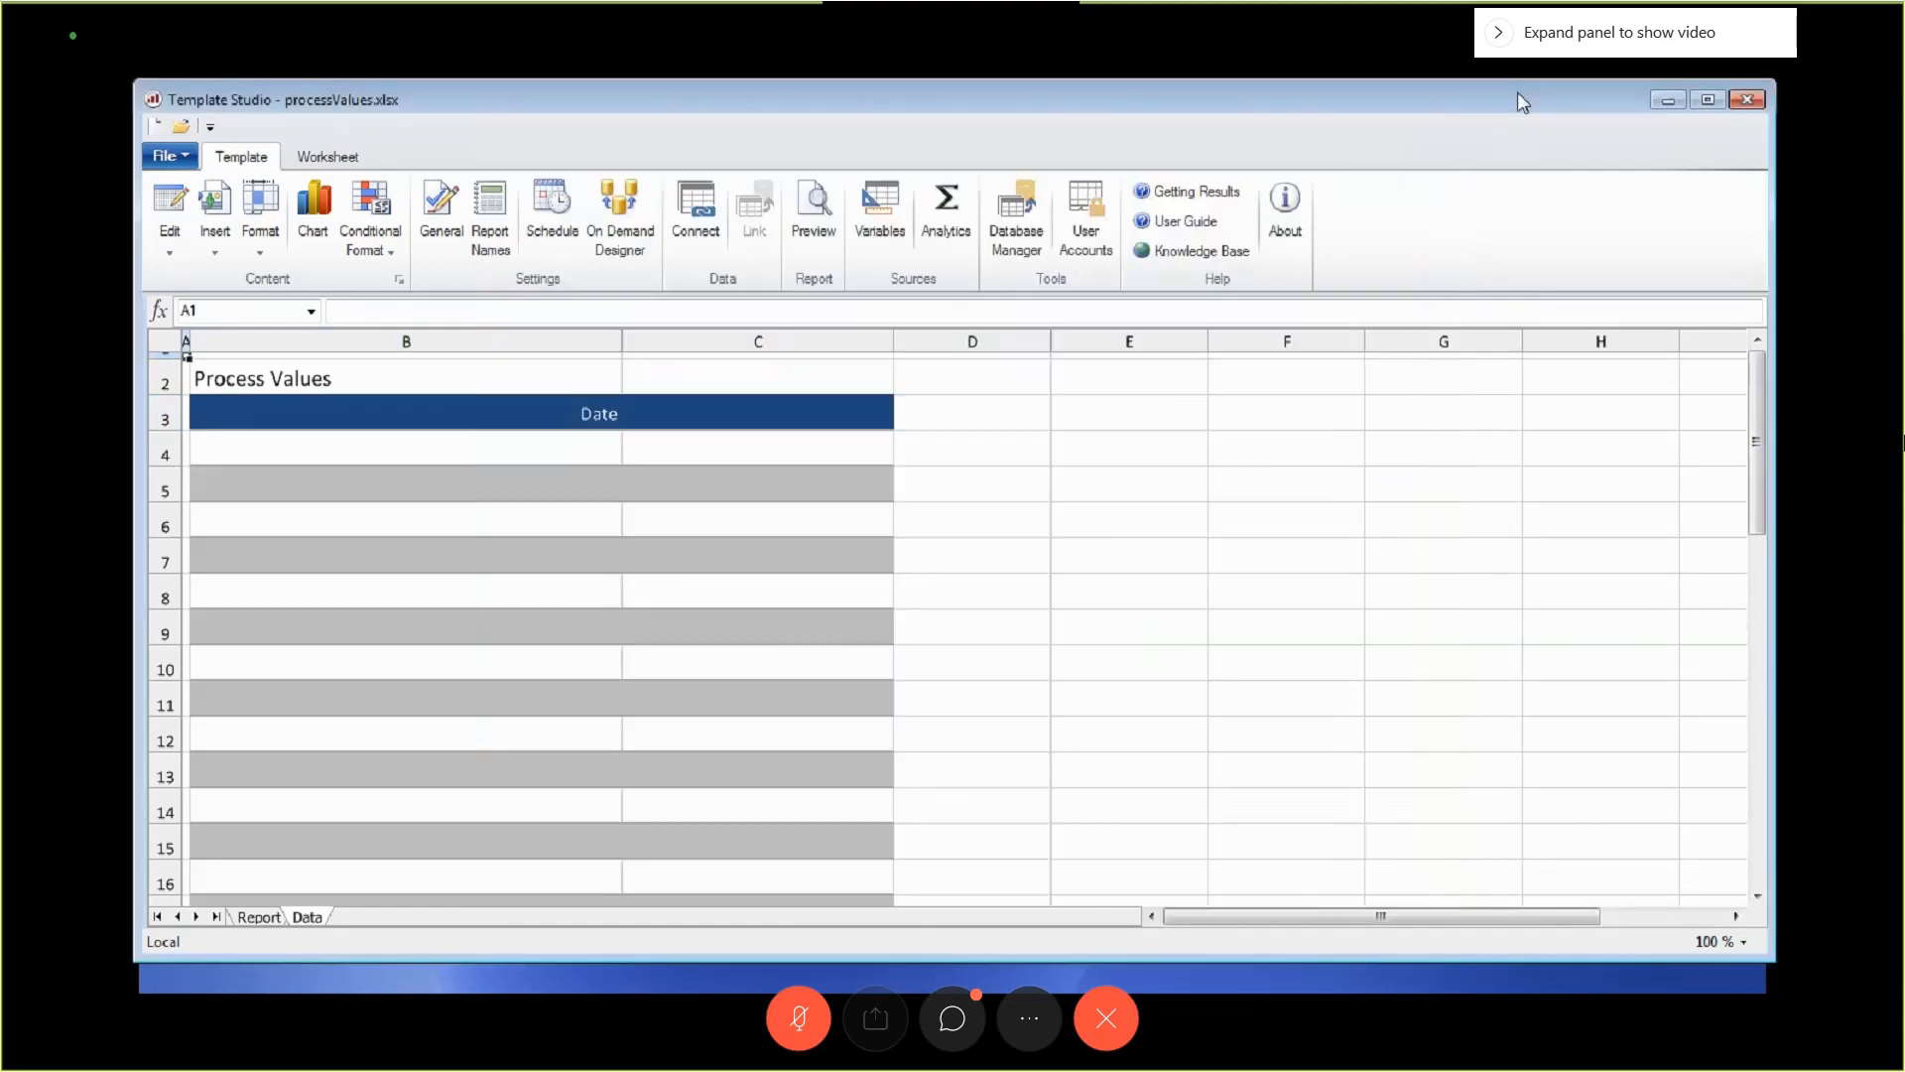
In the On-Demand Designer, delete the Worksheet parameter and set the Tag 1 variable's prompt to "Enter Tag1".
click(615, 218)
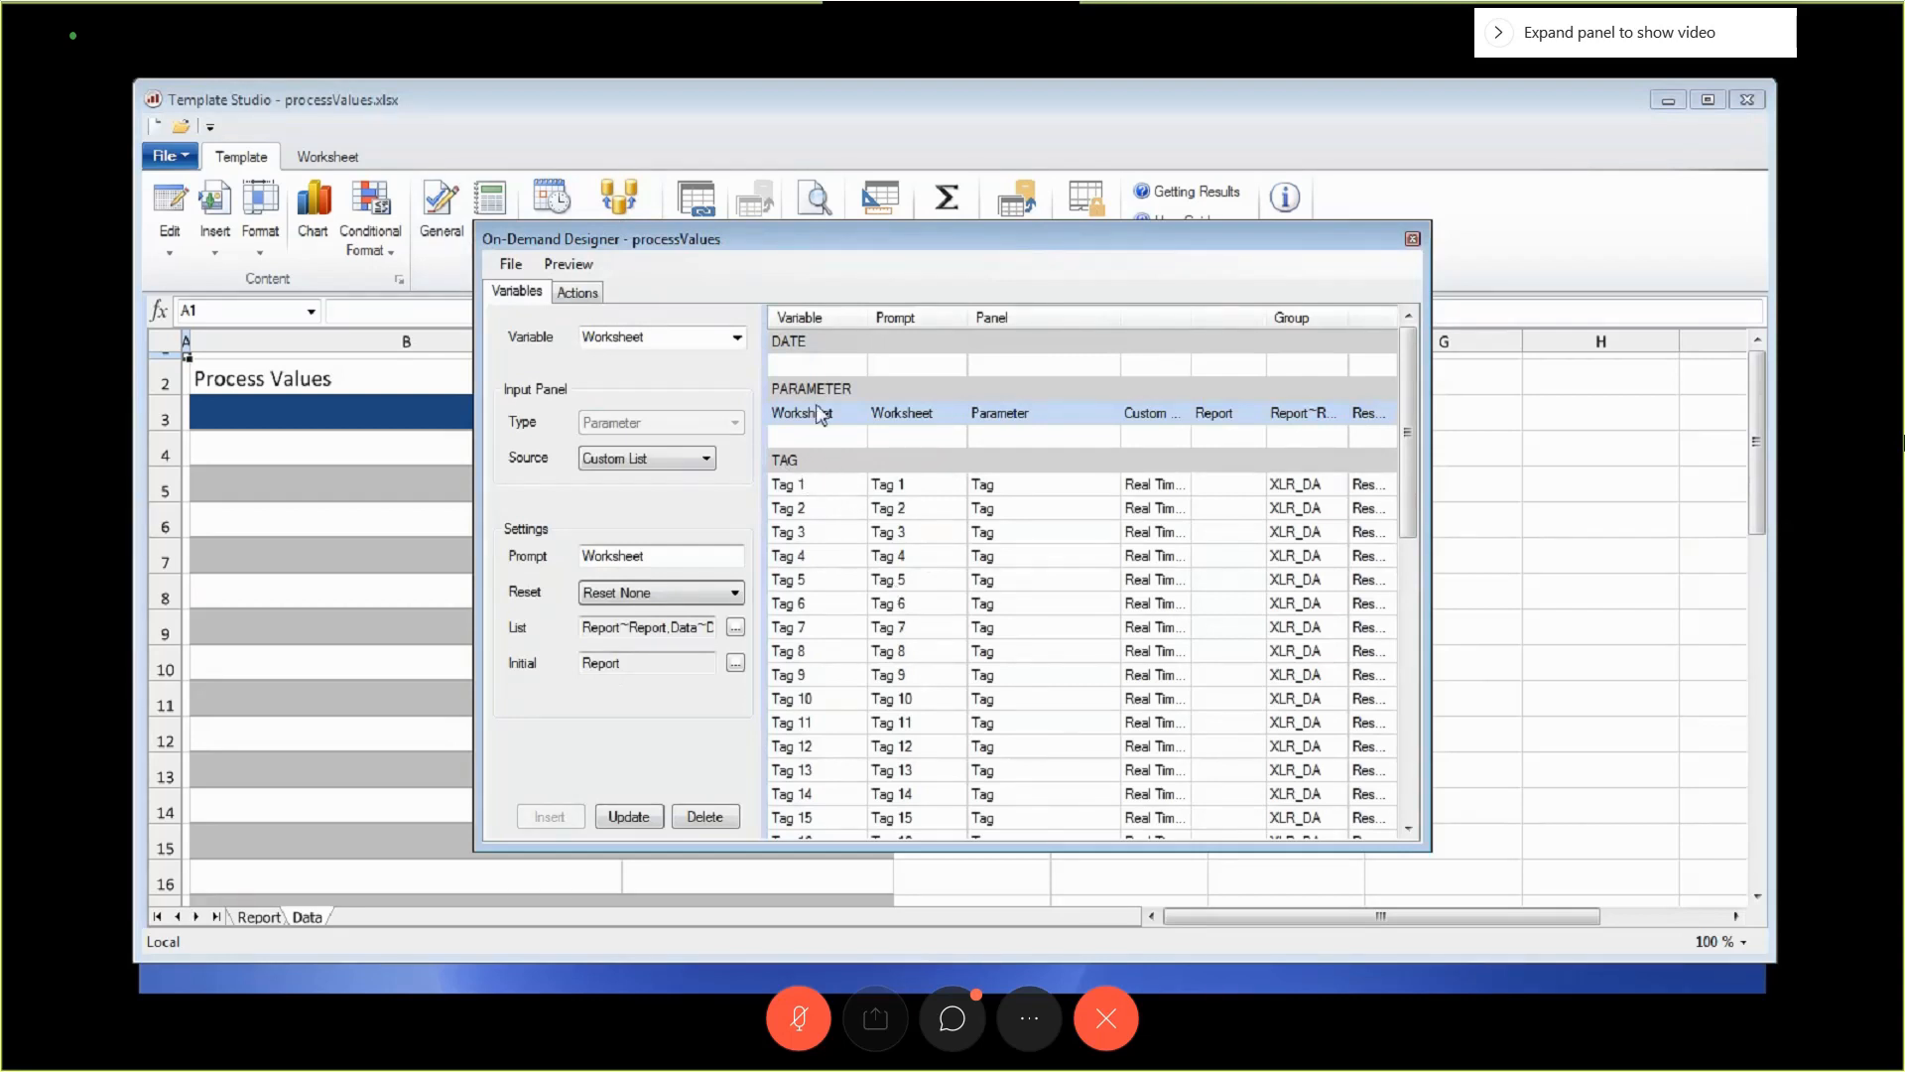
click(722, 817)
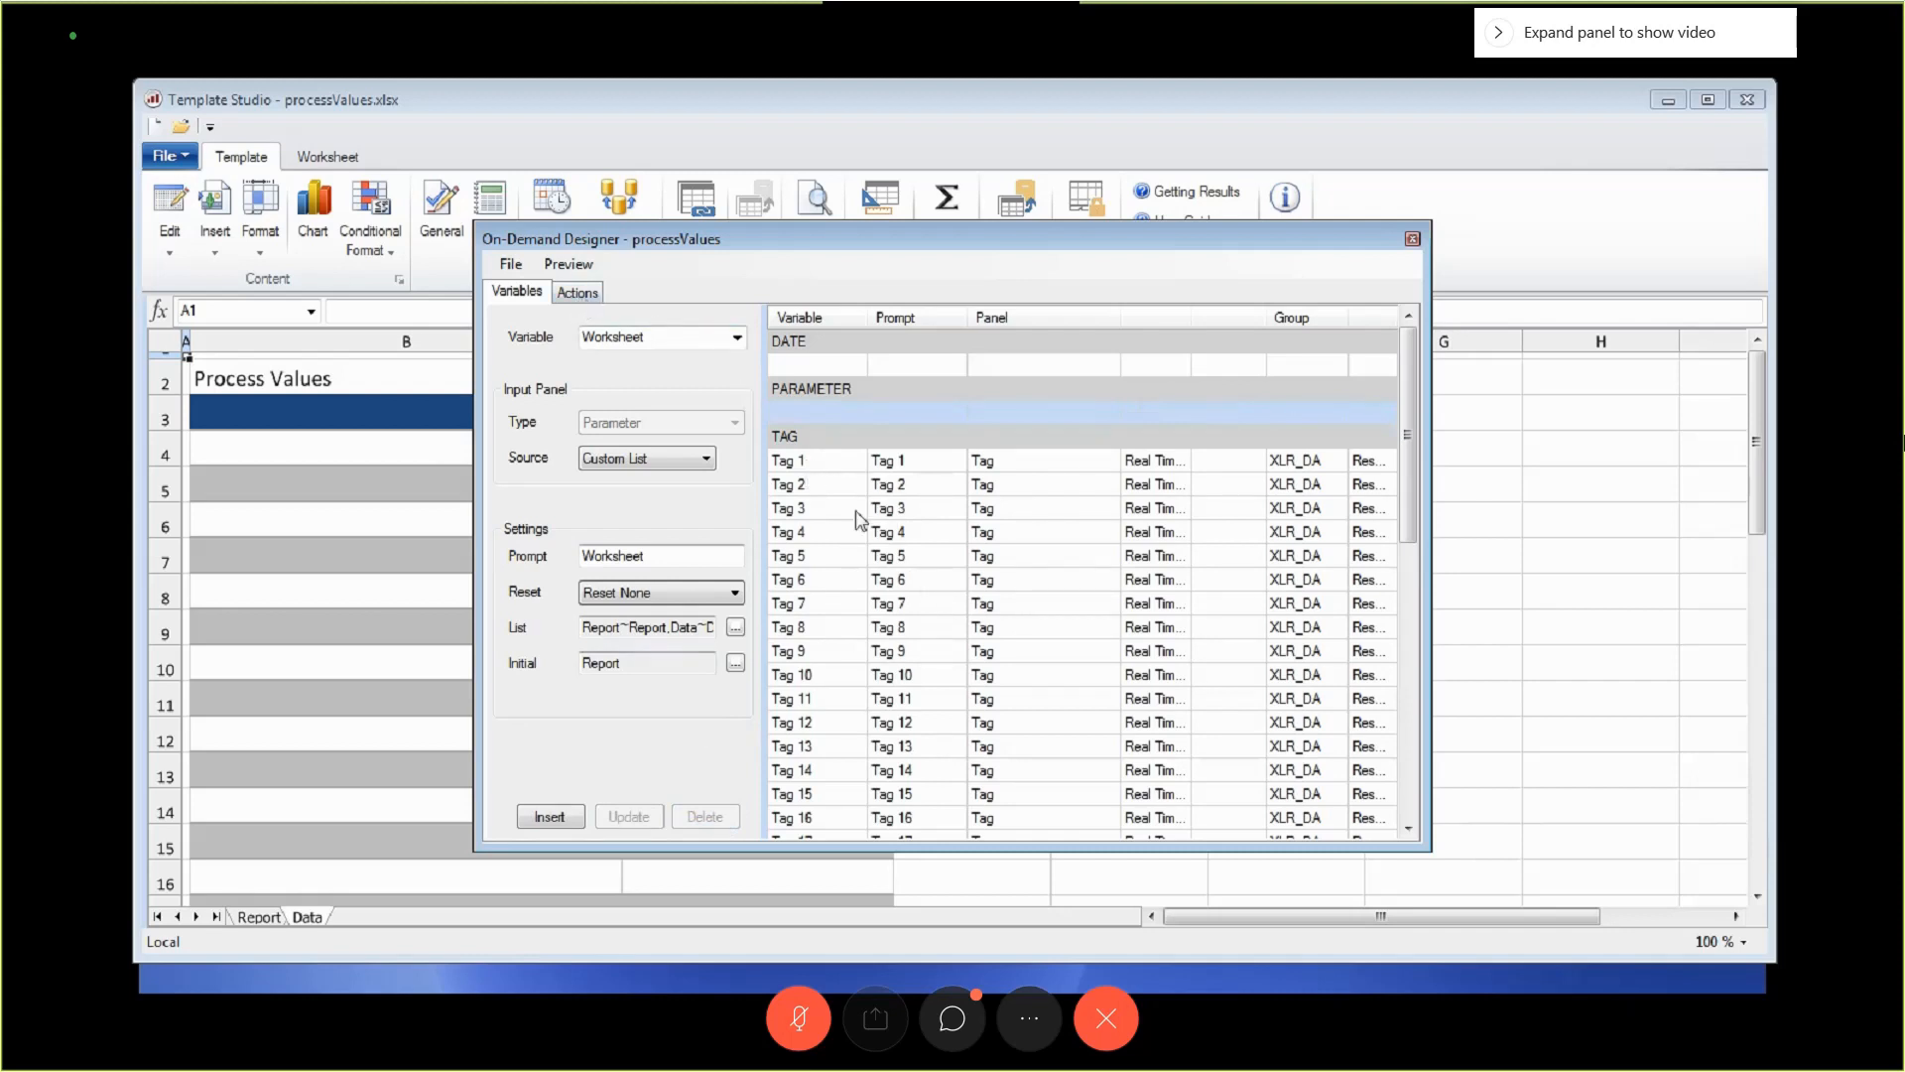
click(814, 462)
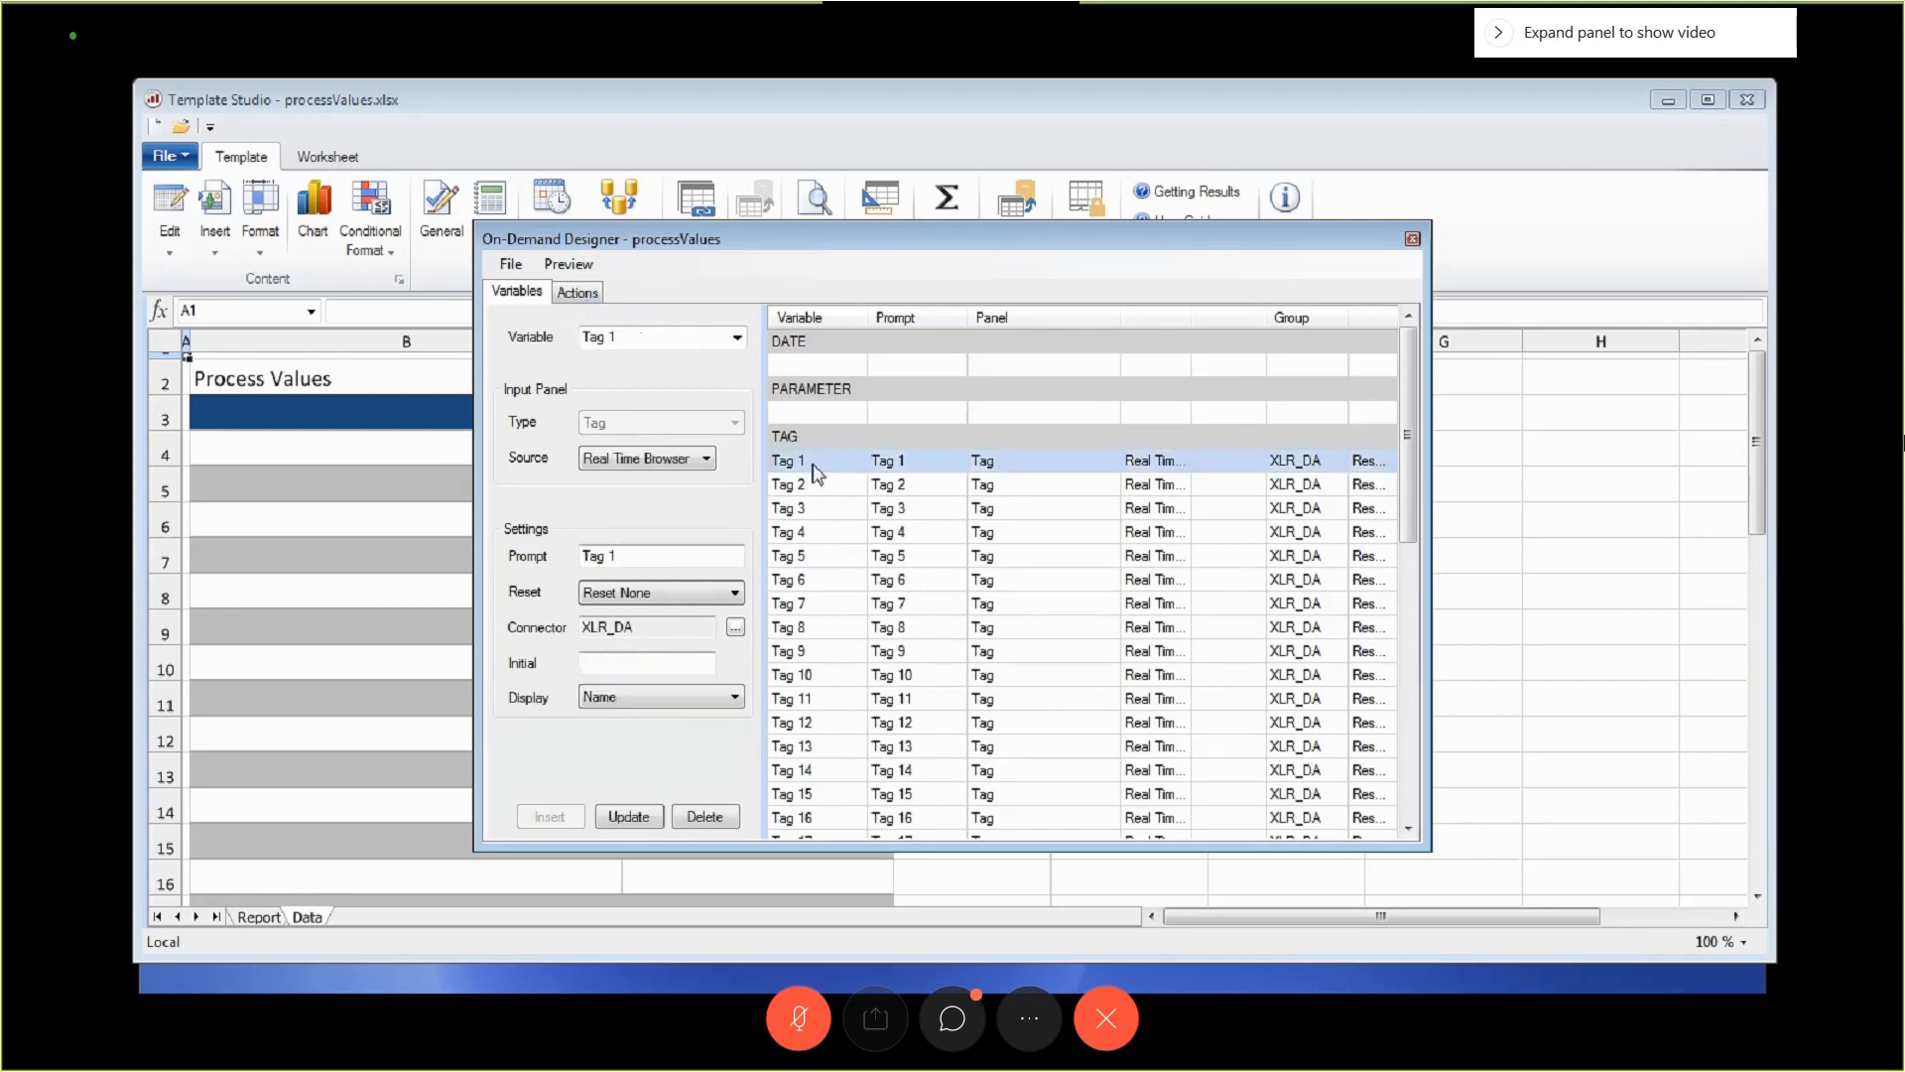
drag(635, 557, 487, 557)
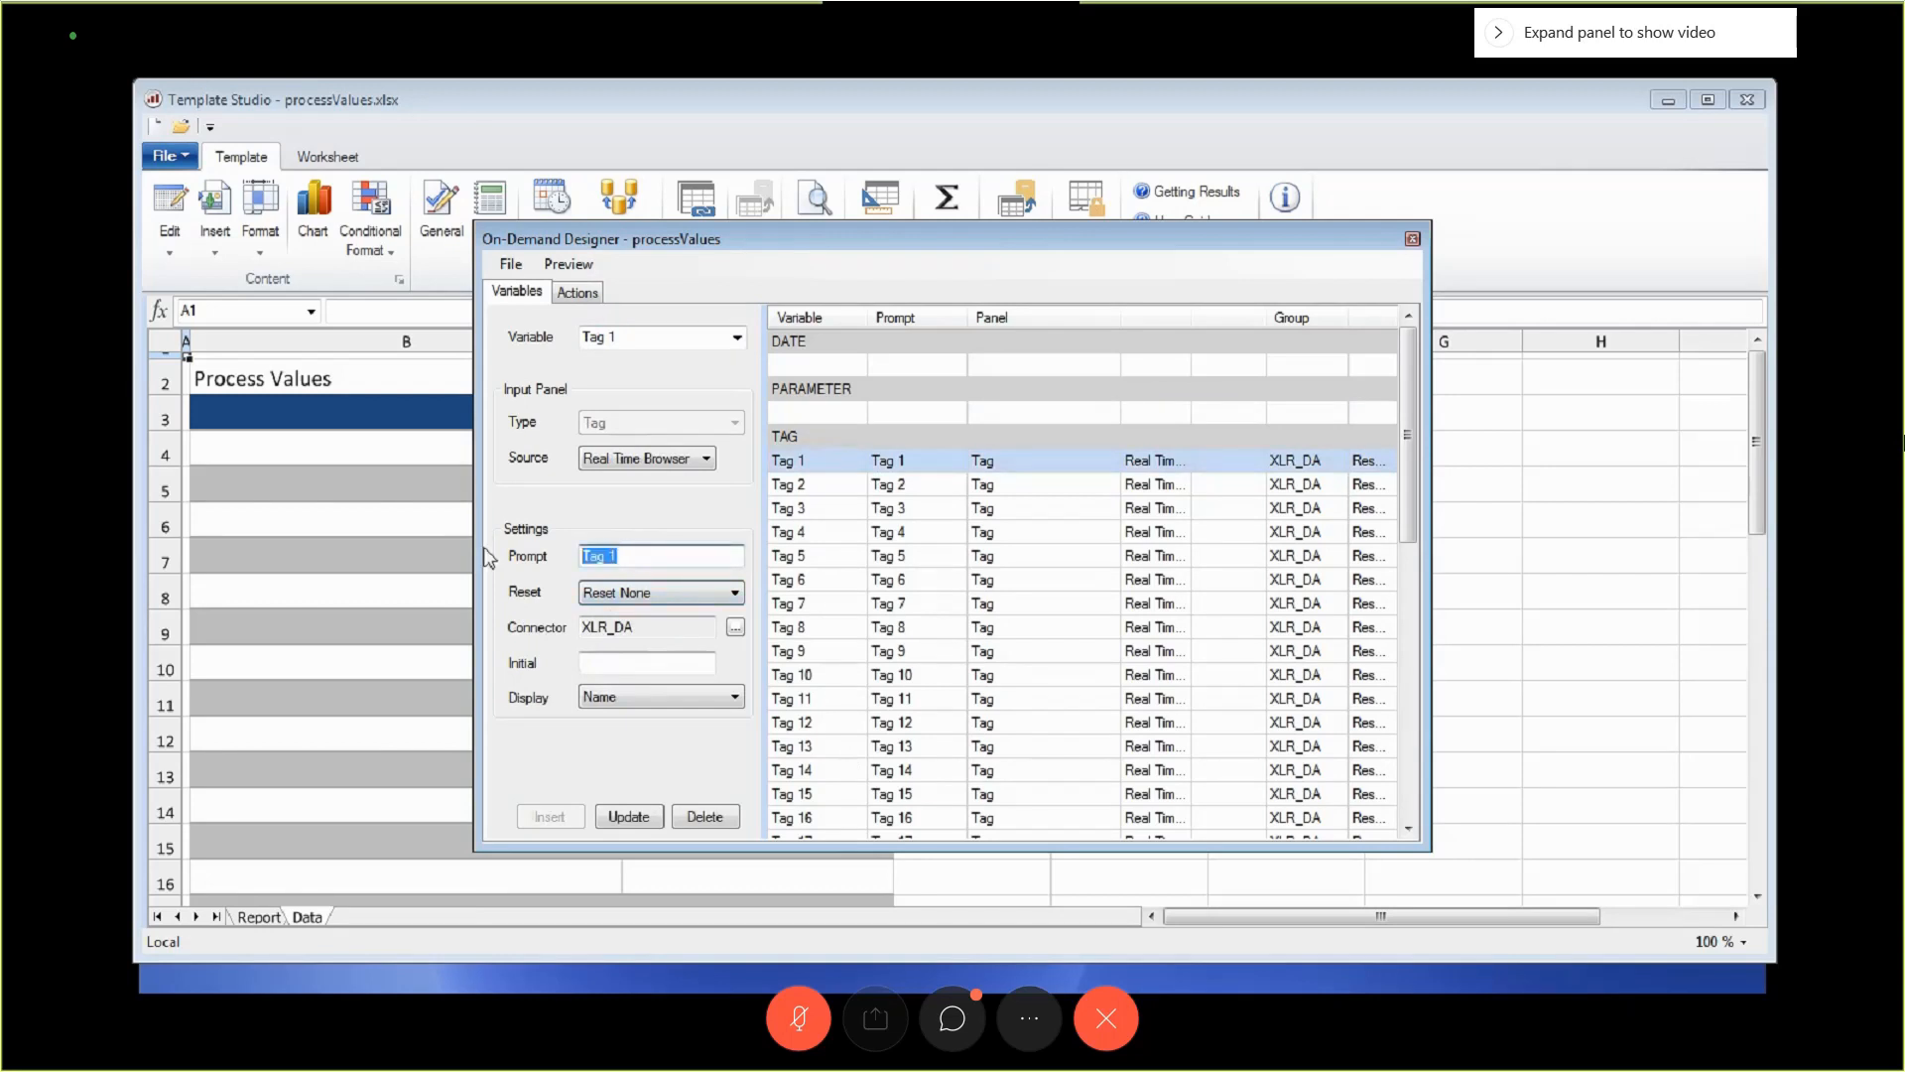
text(Enter)
click(625, 819)
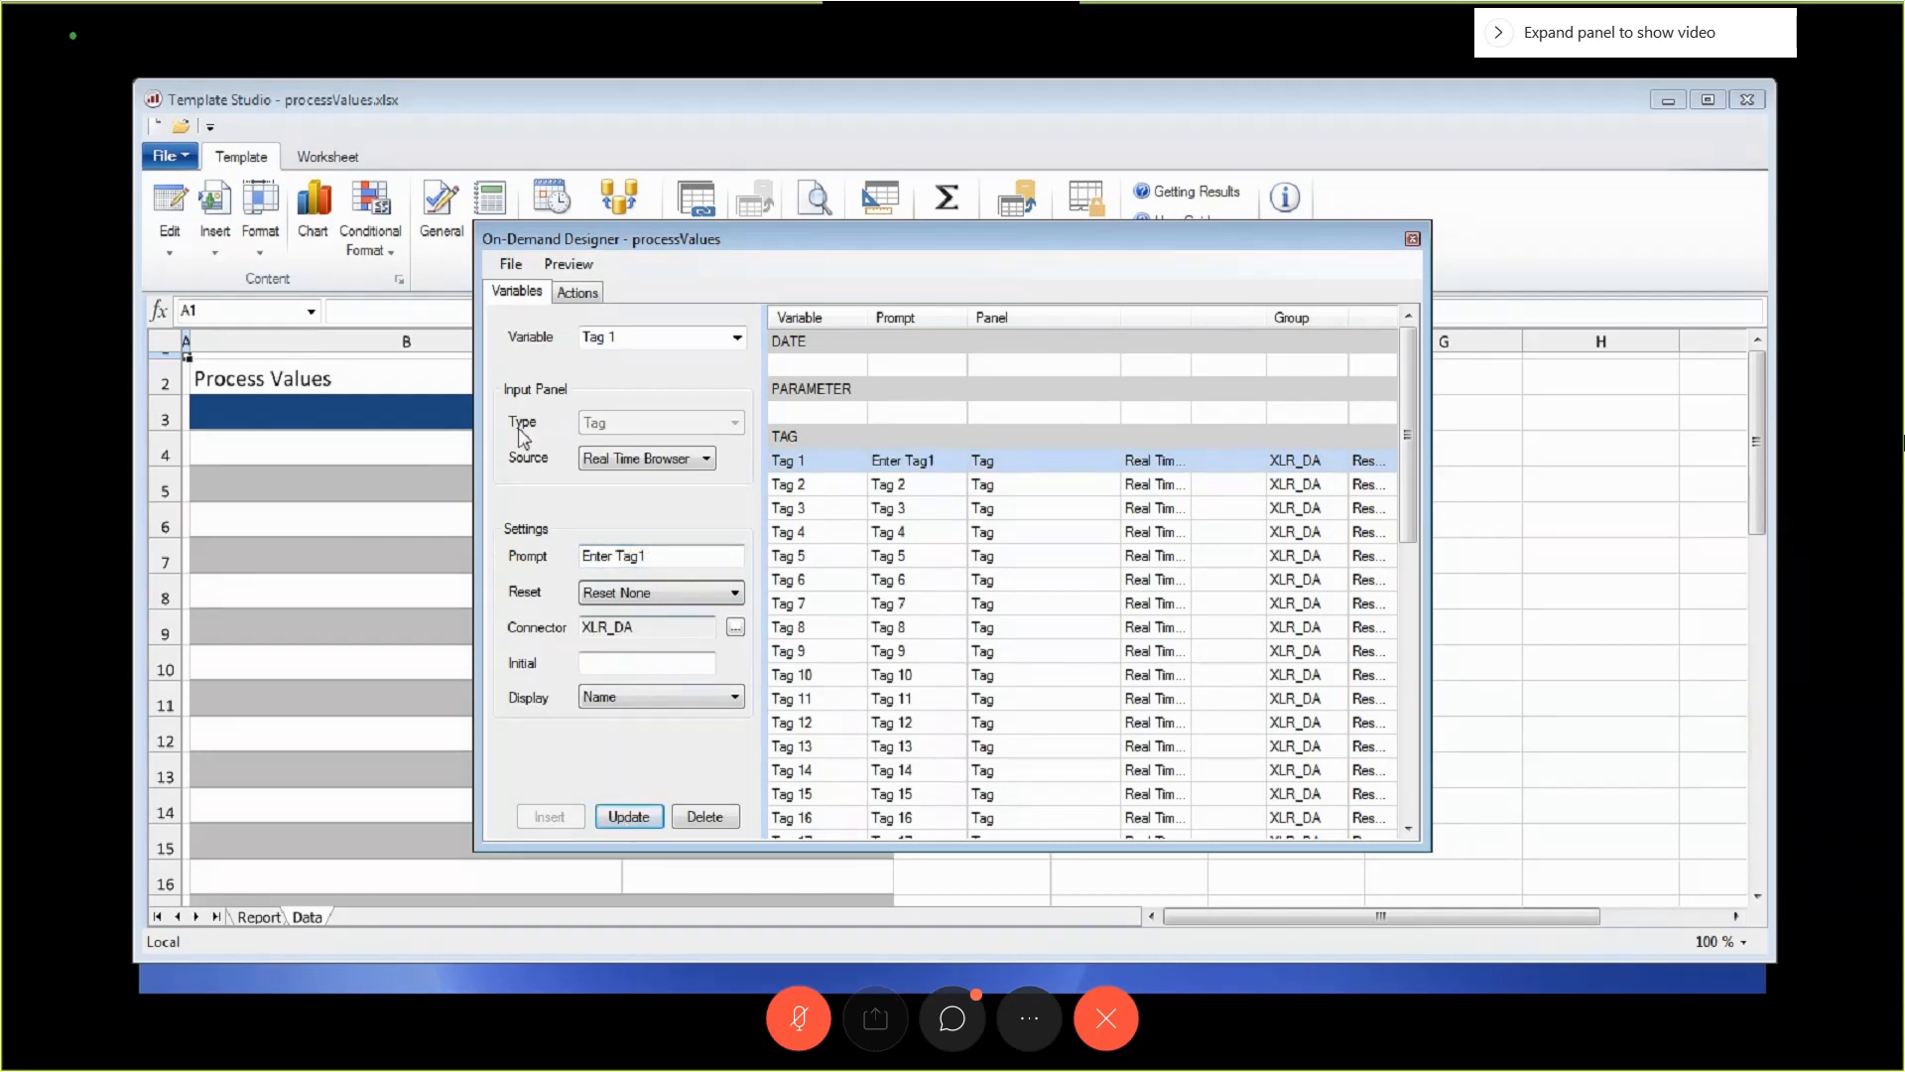
Set the on-demand UpdateSheet action to target the Data worksheet and preview the input panel.
click(577, 292)
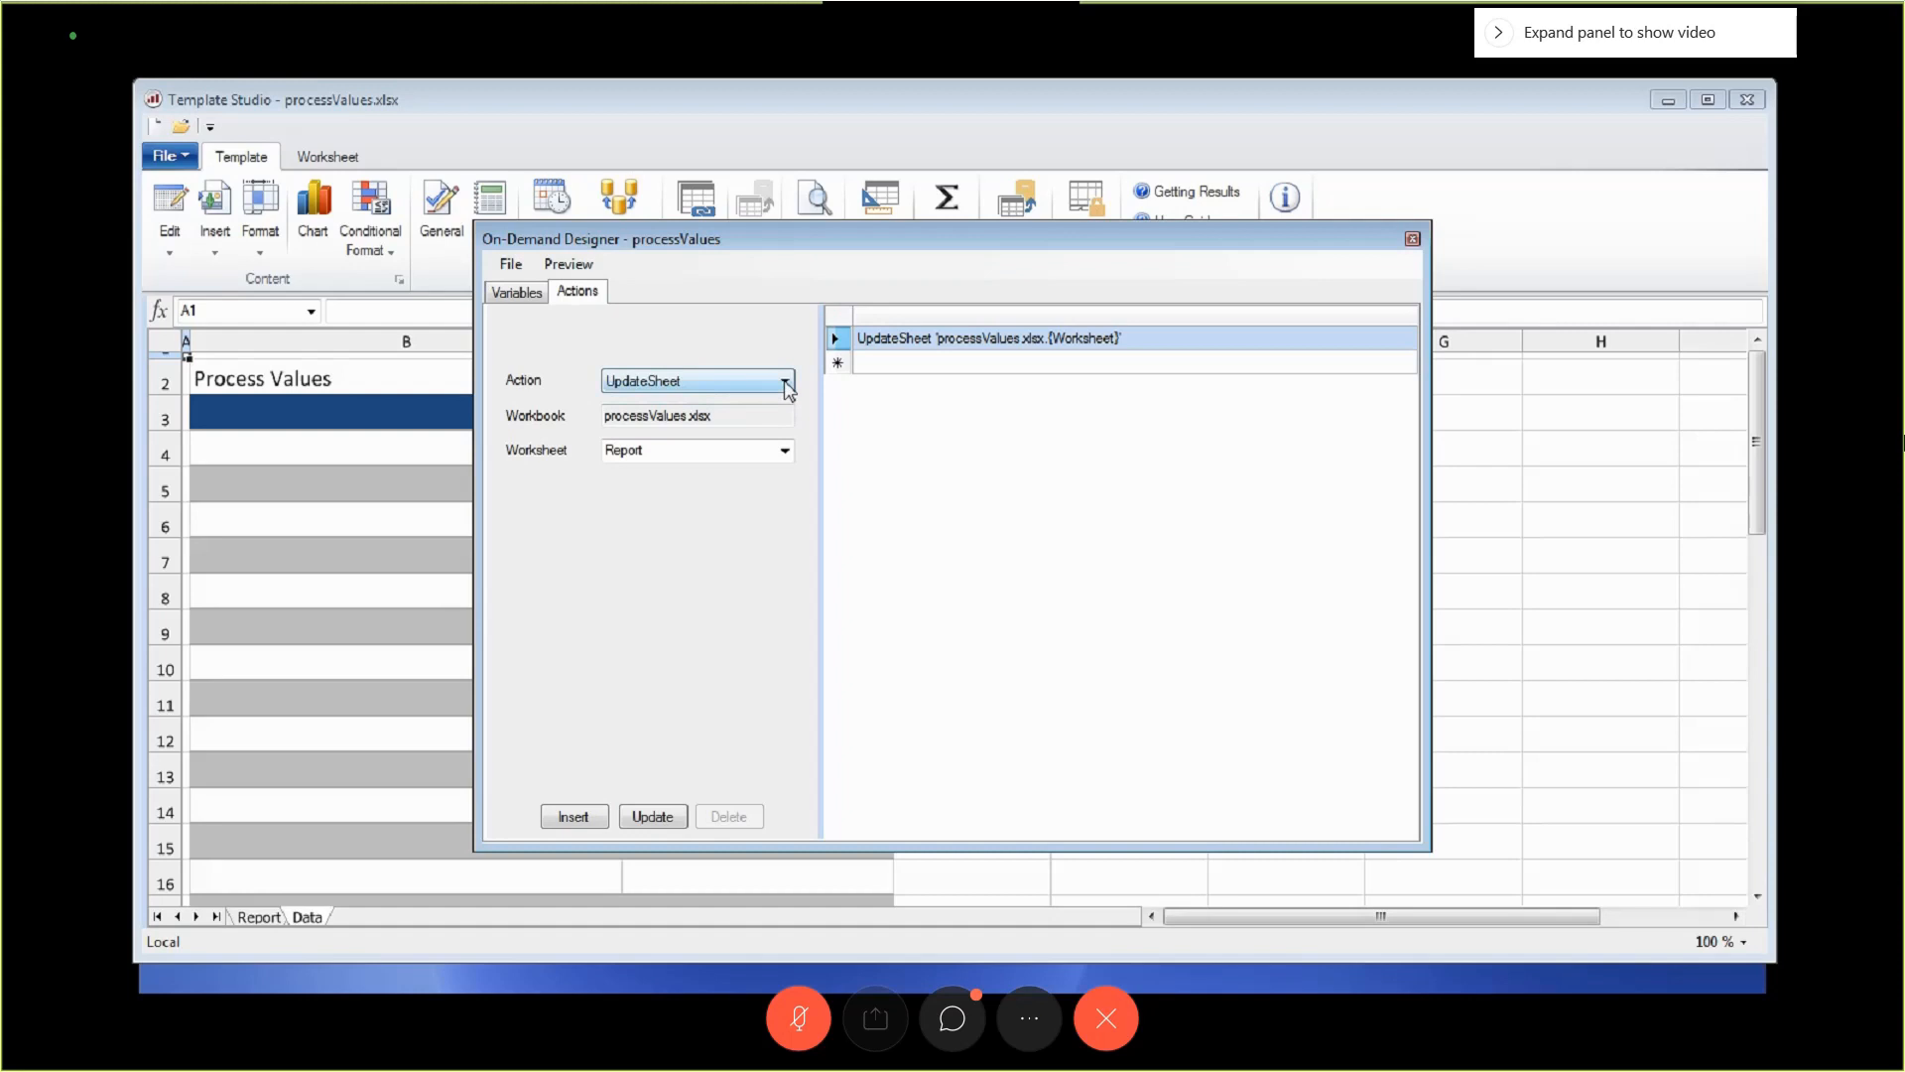
click(785, 451)
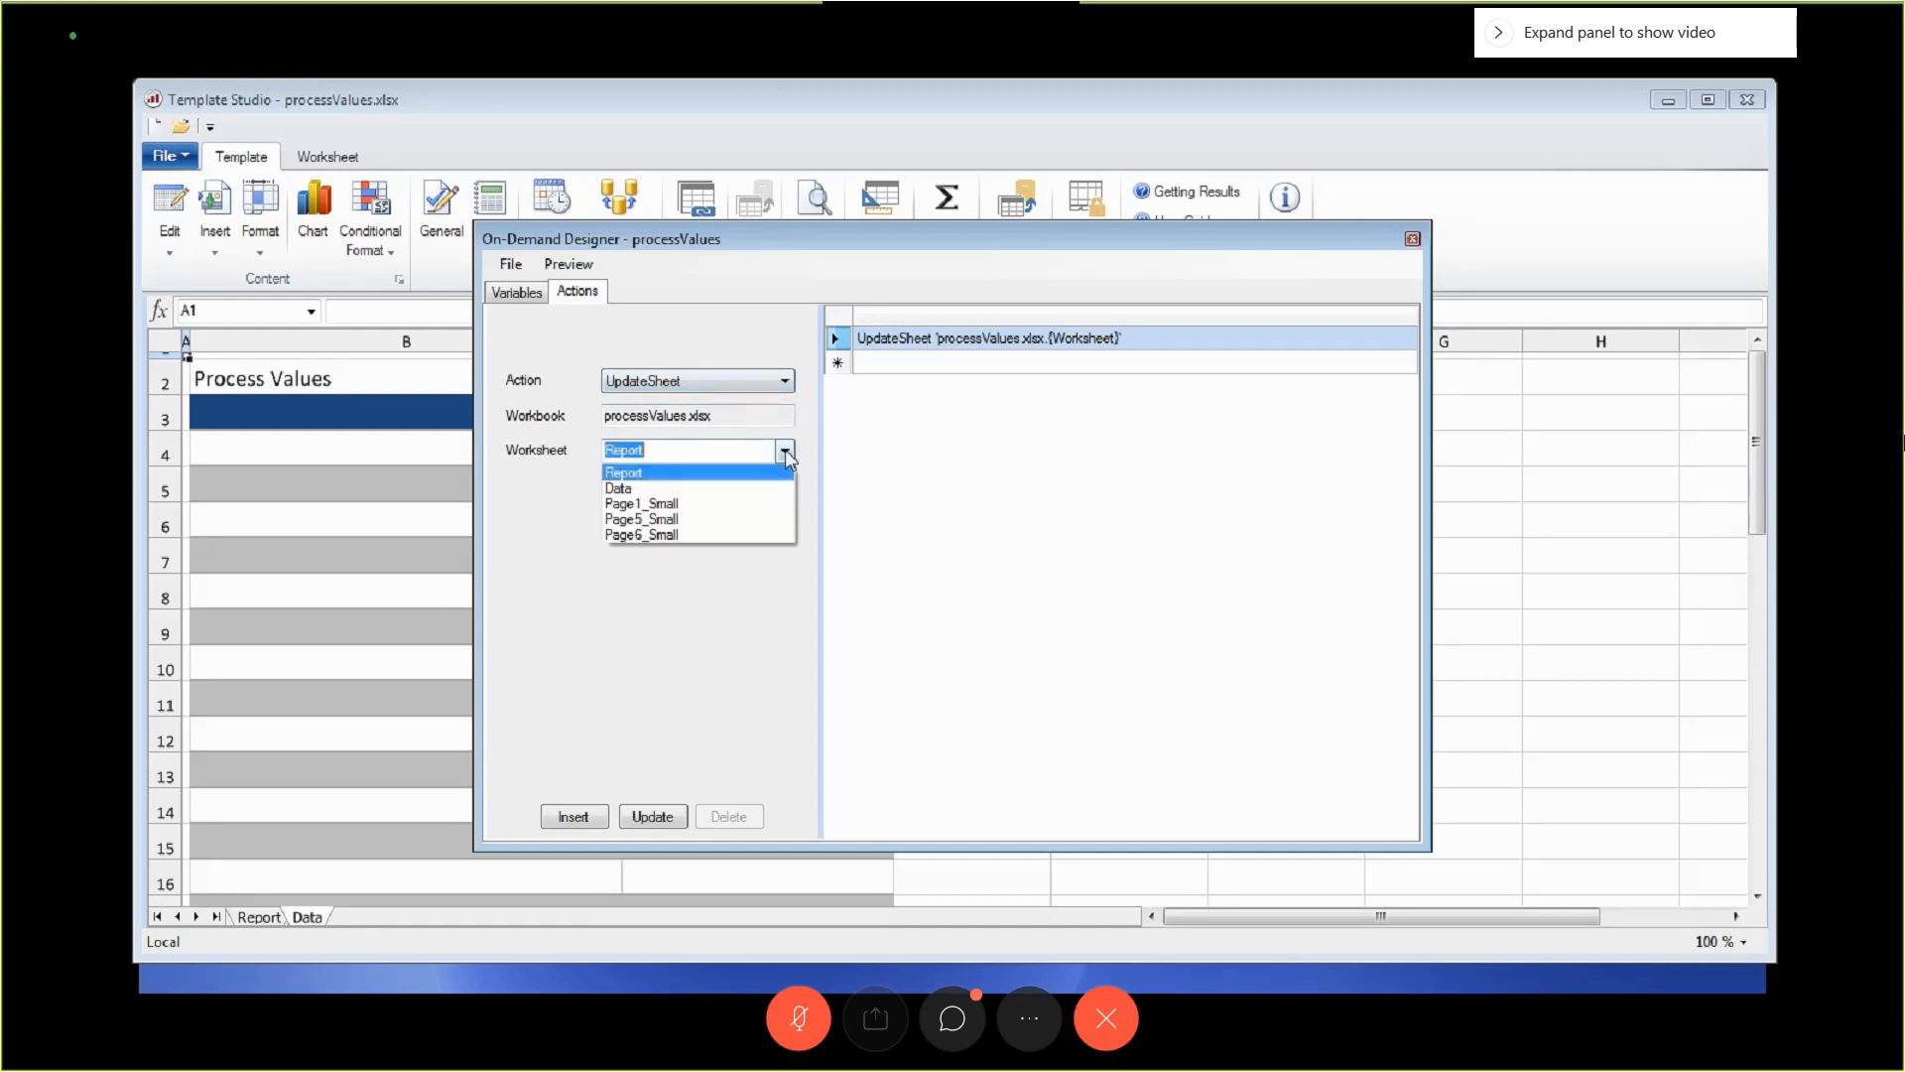
click(645, 490)
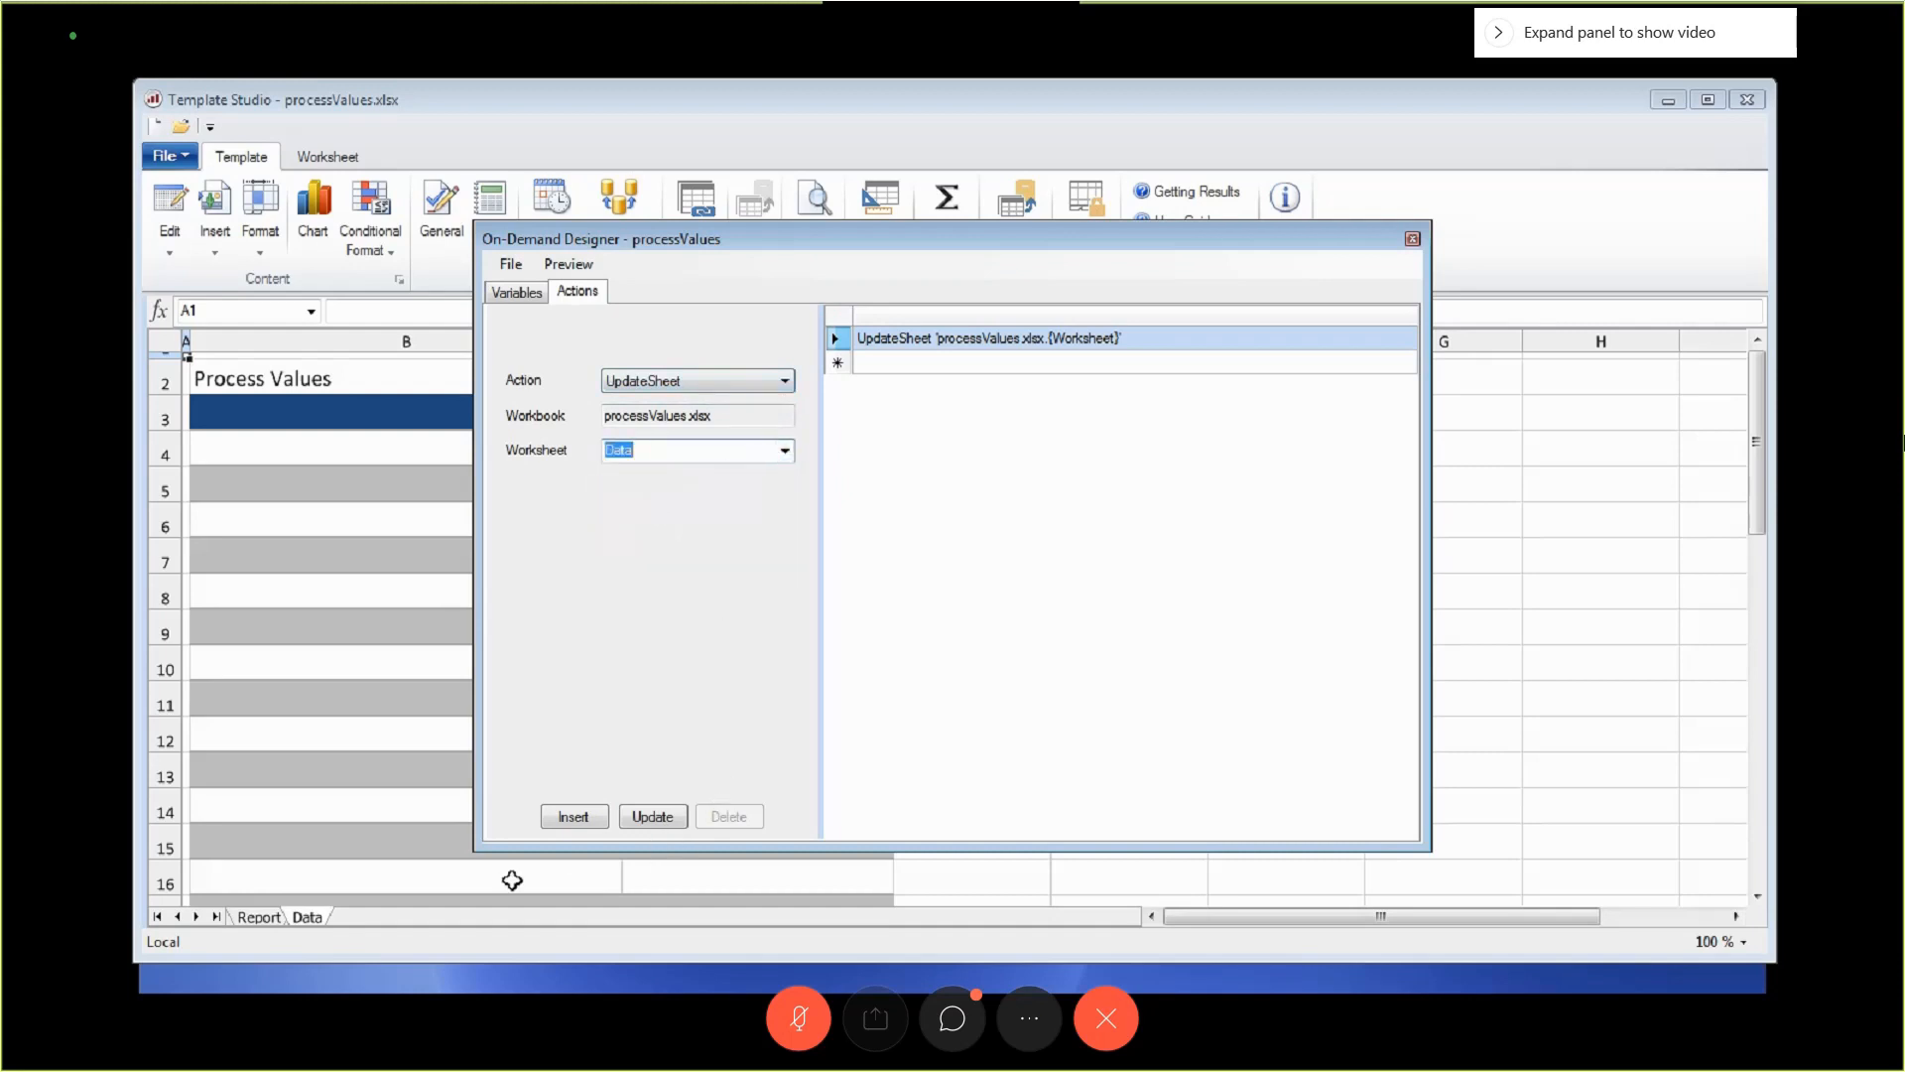
click(655, 817)
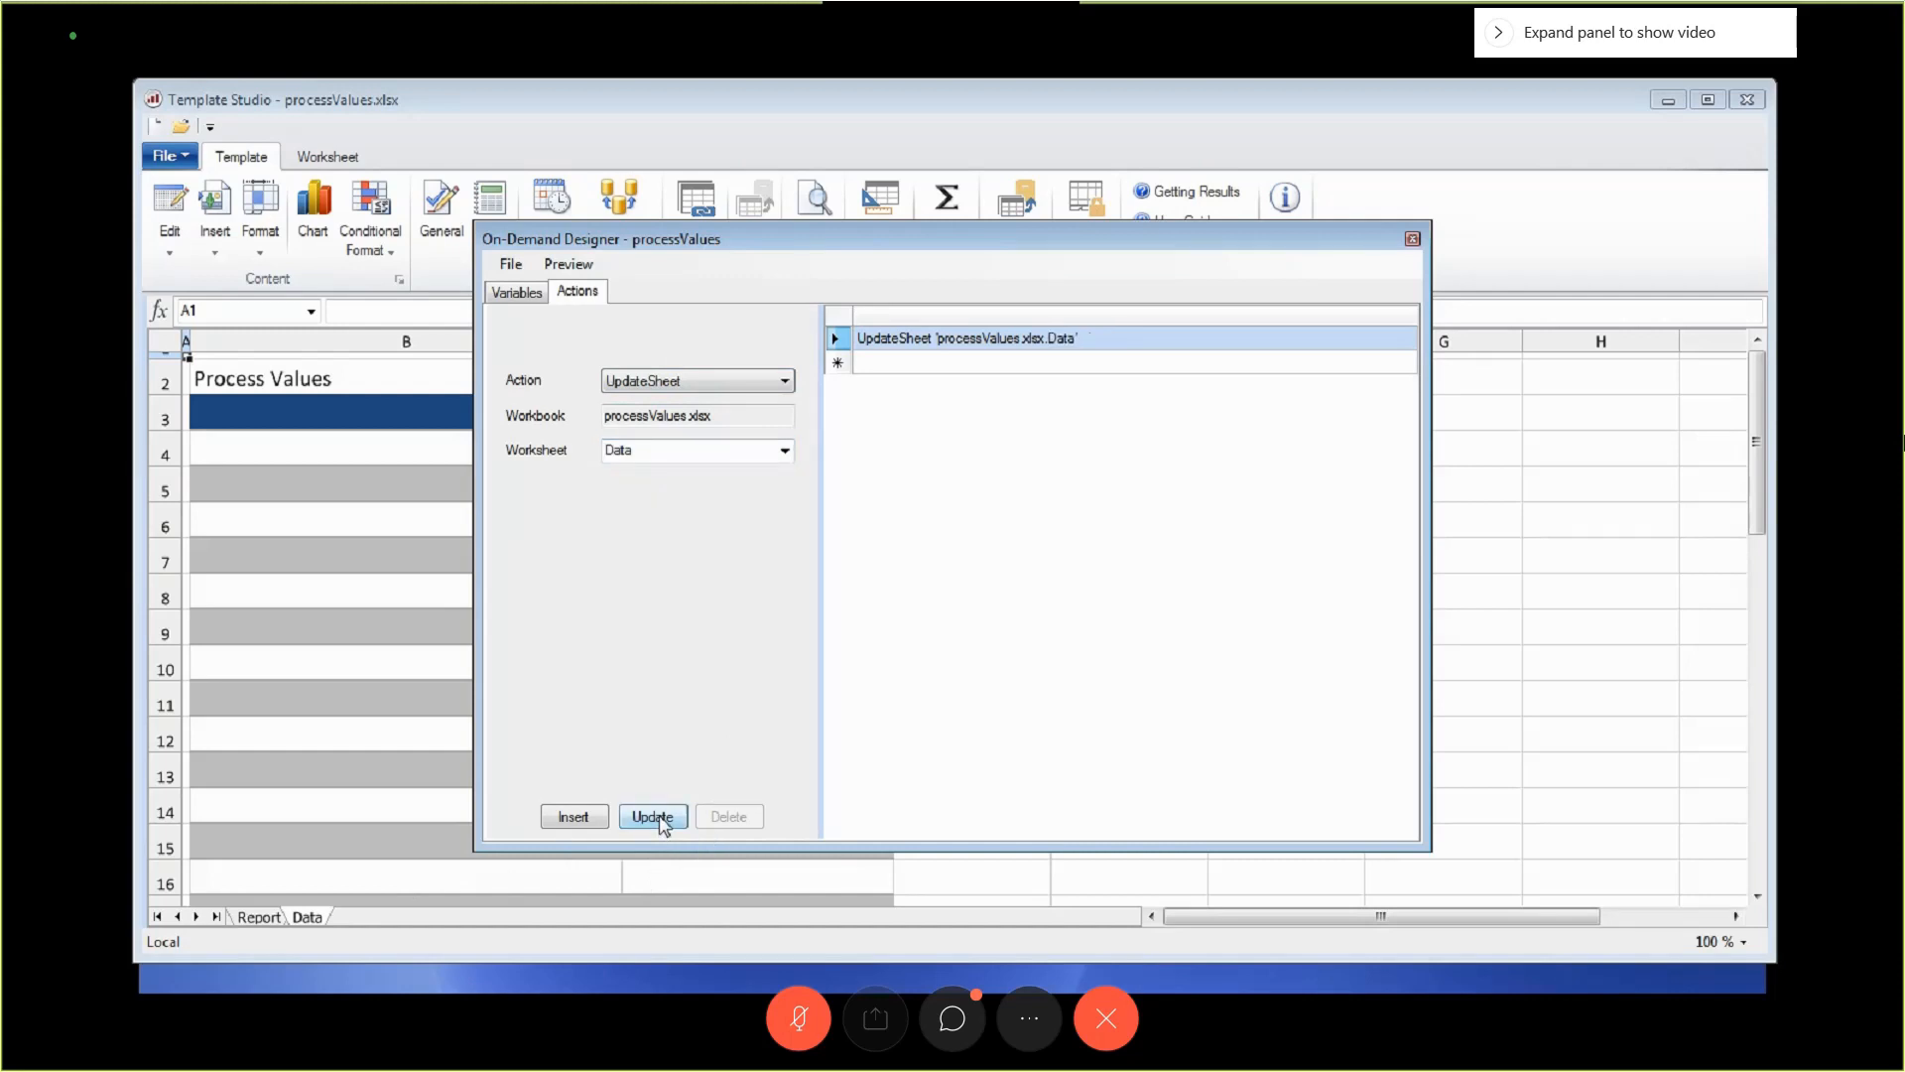
click(568, 264)
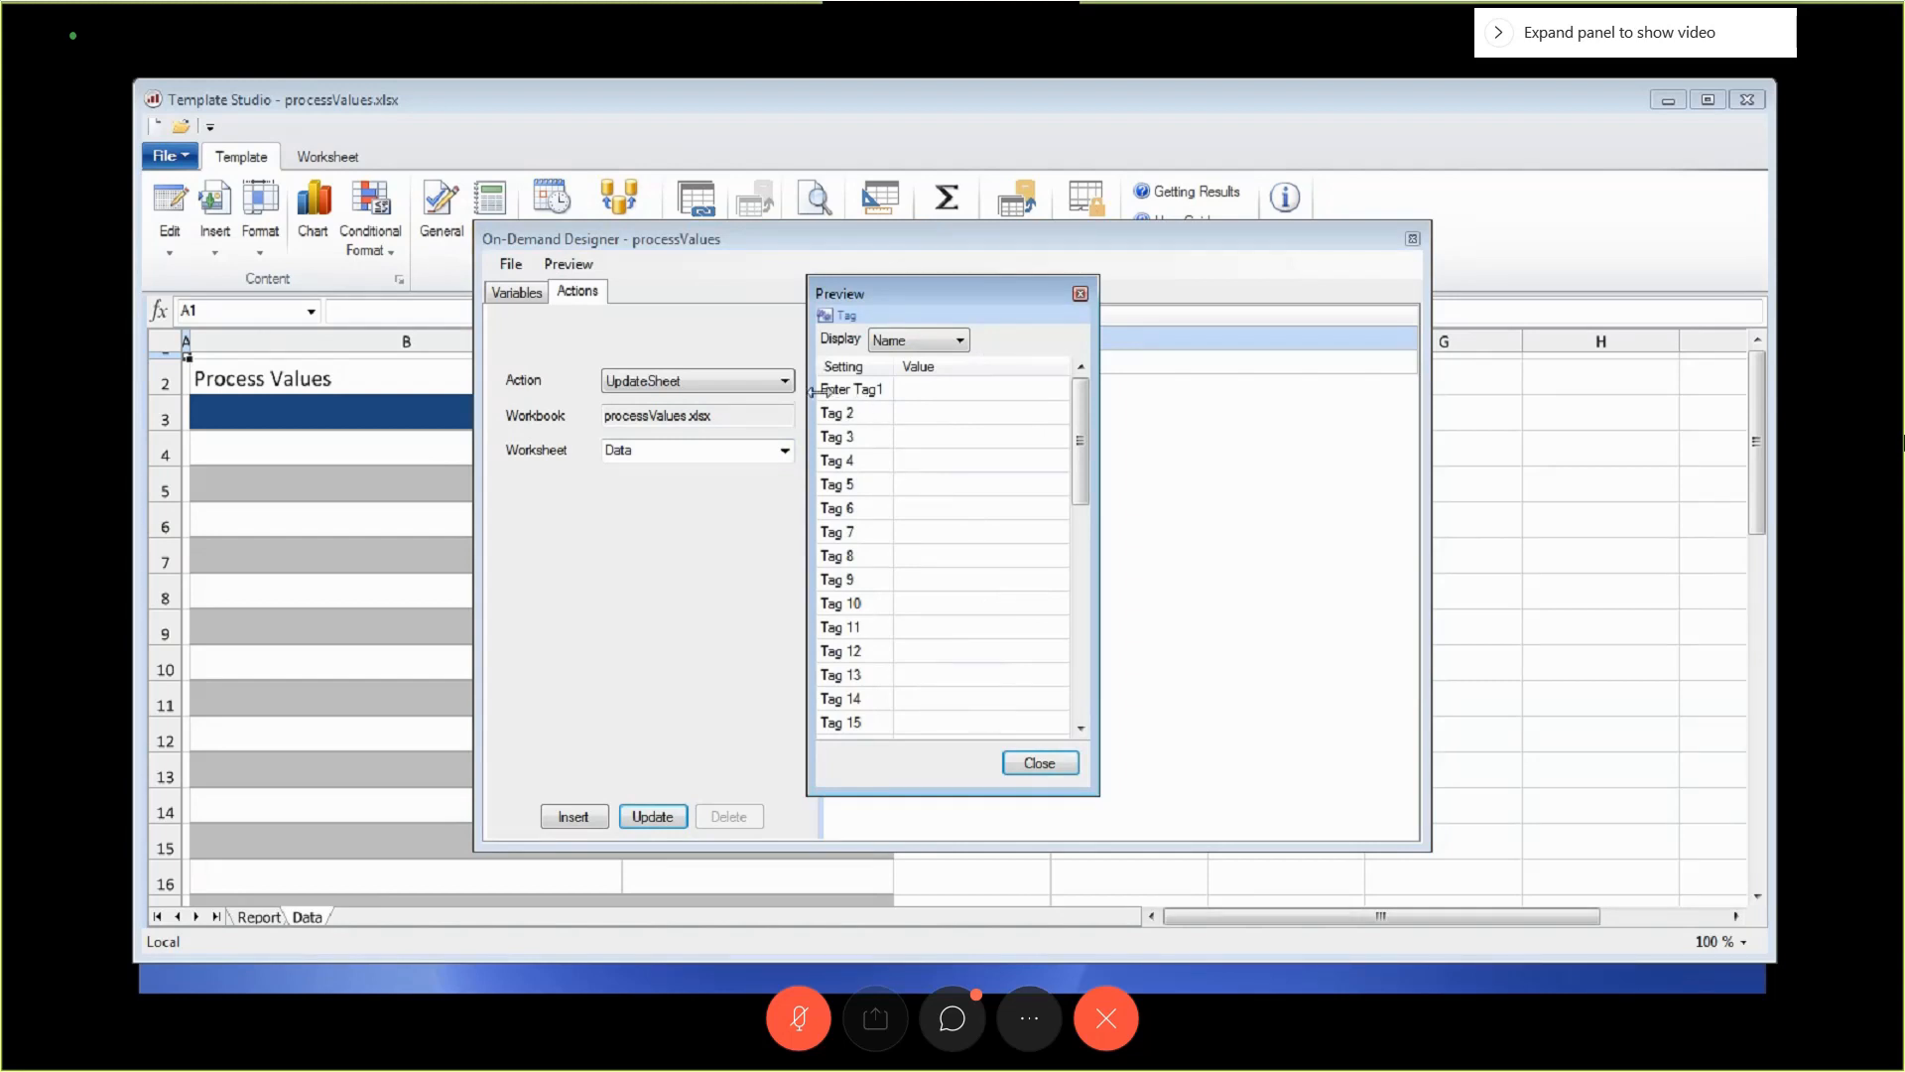
click(1053, 769)
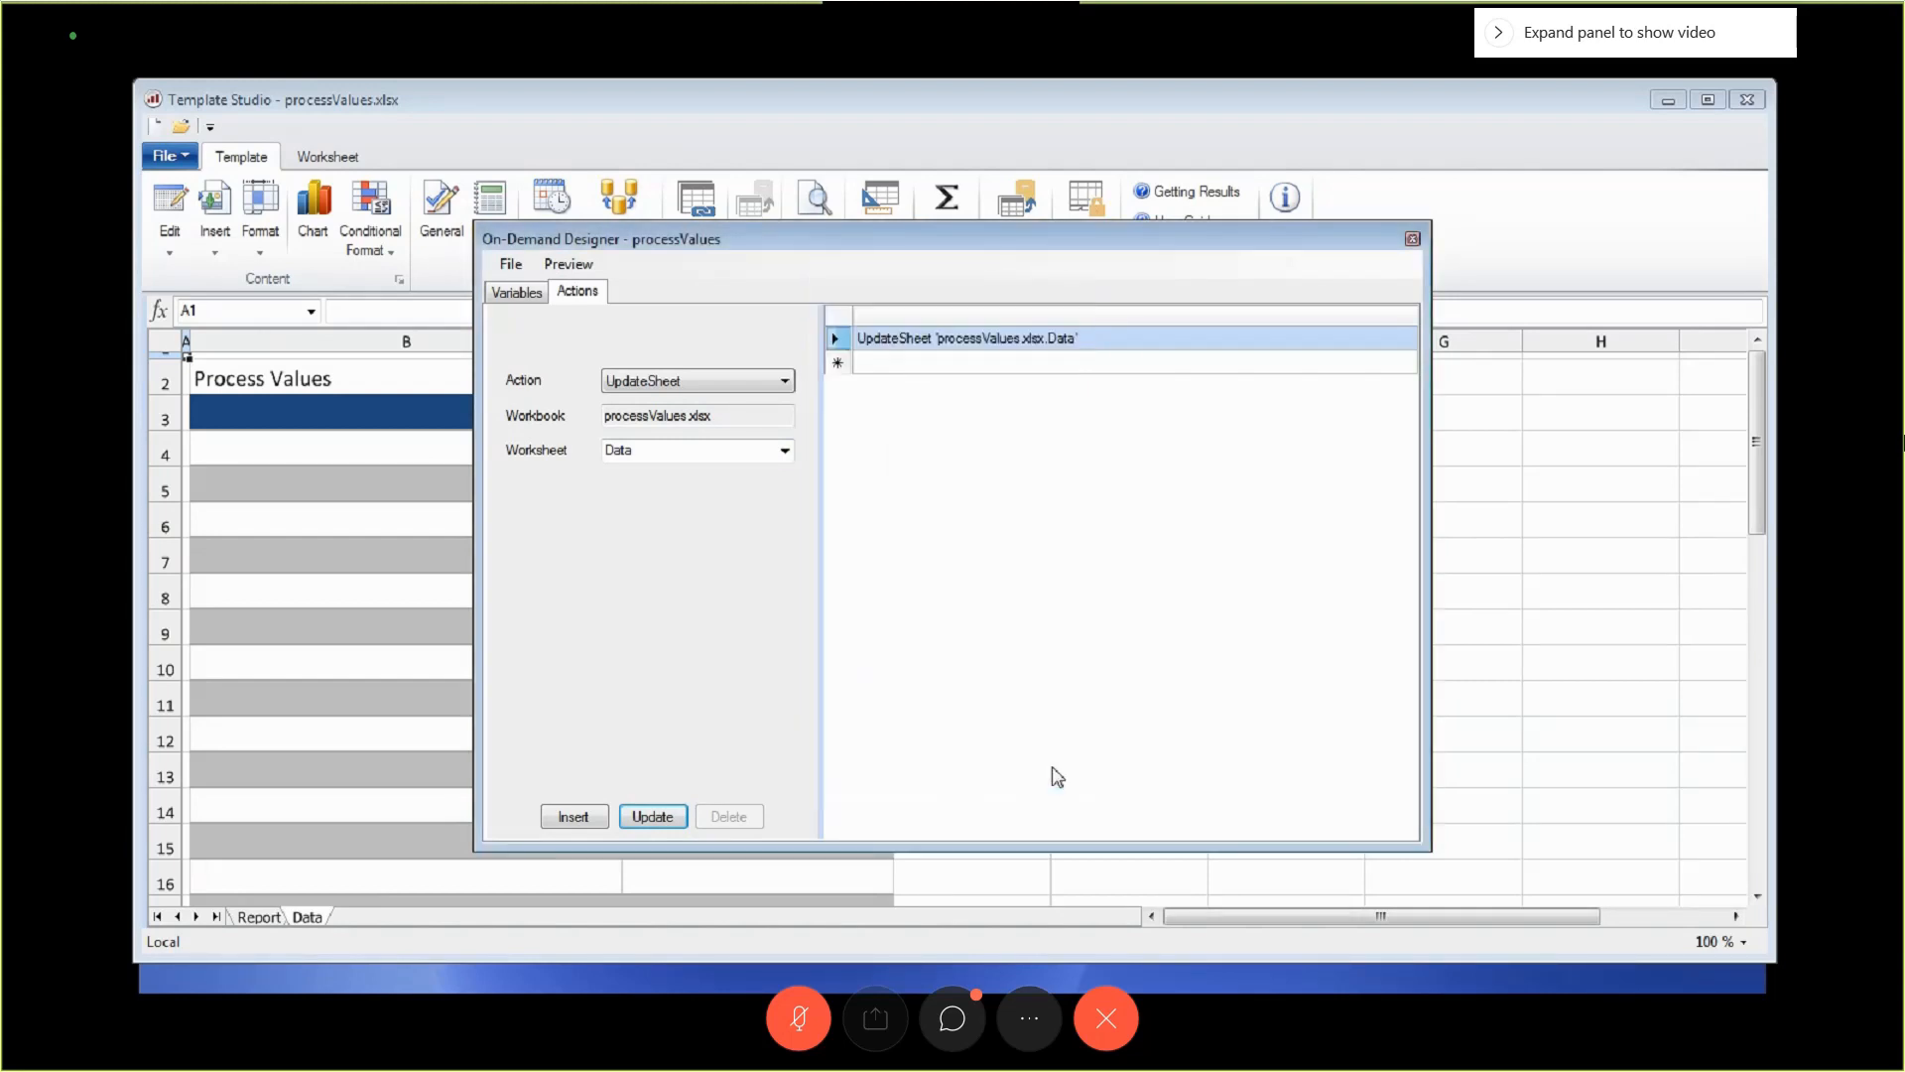
Save the On-Demand Designer edits and open the on-demand preview of the processValues template.
click(1412, 239)
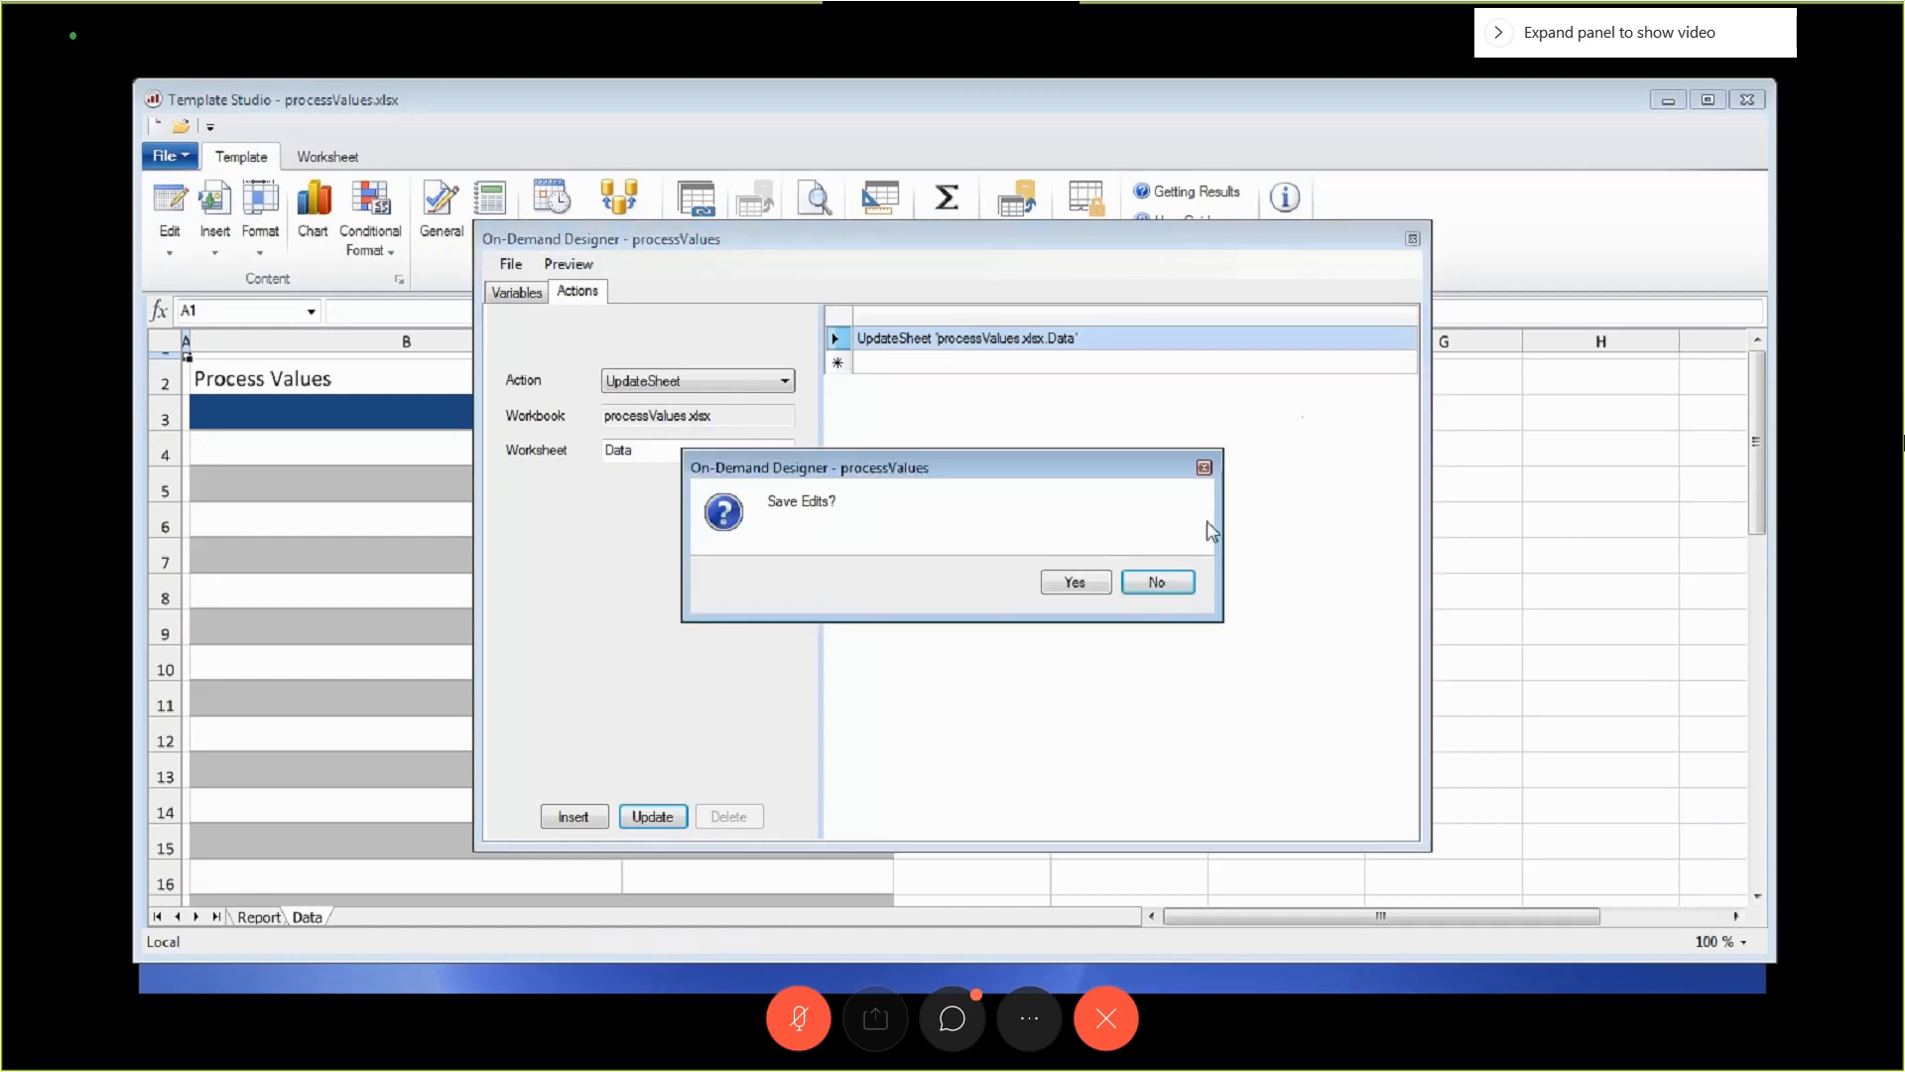
click(1075, 577)
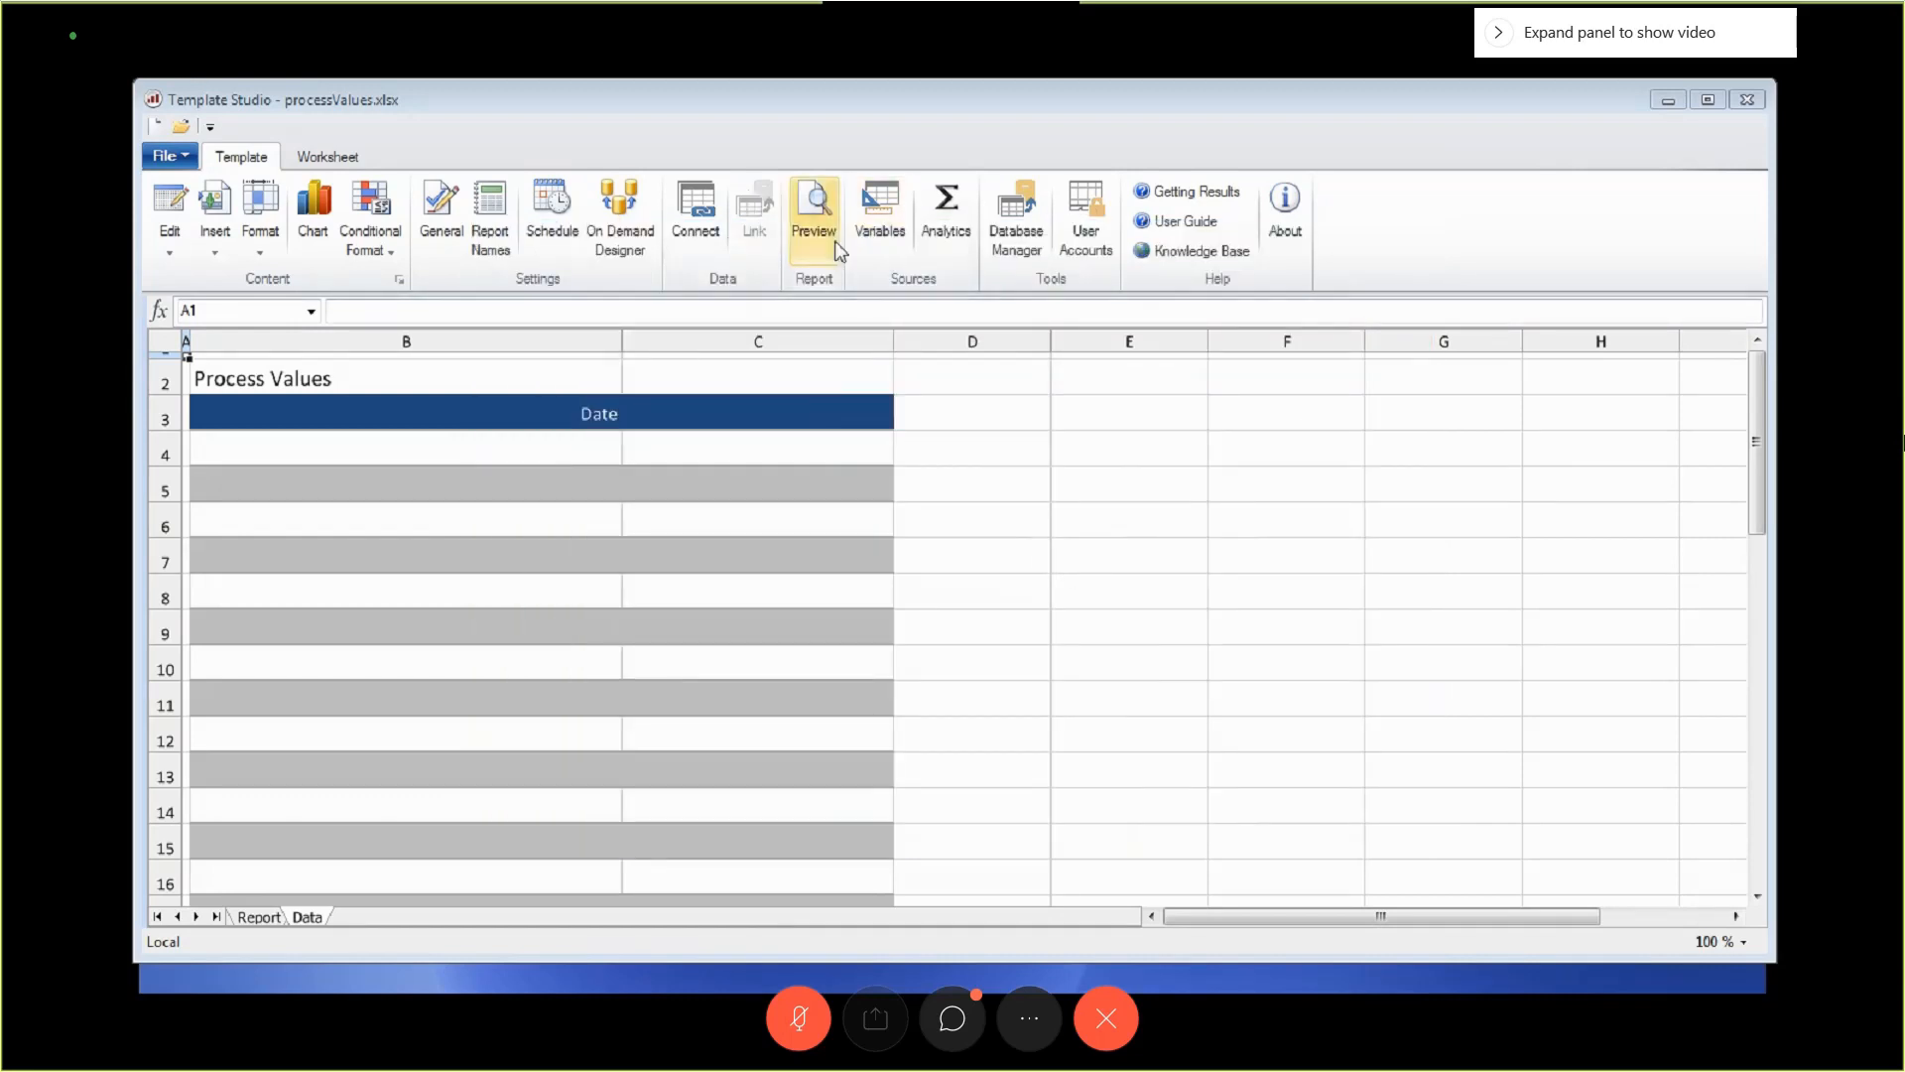
click(815, 213)
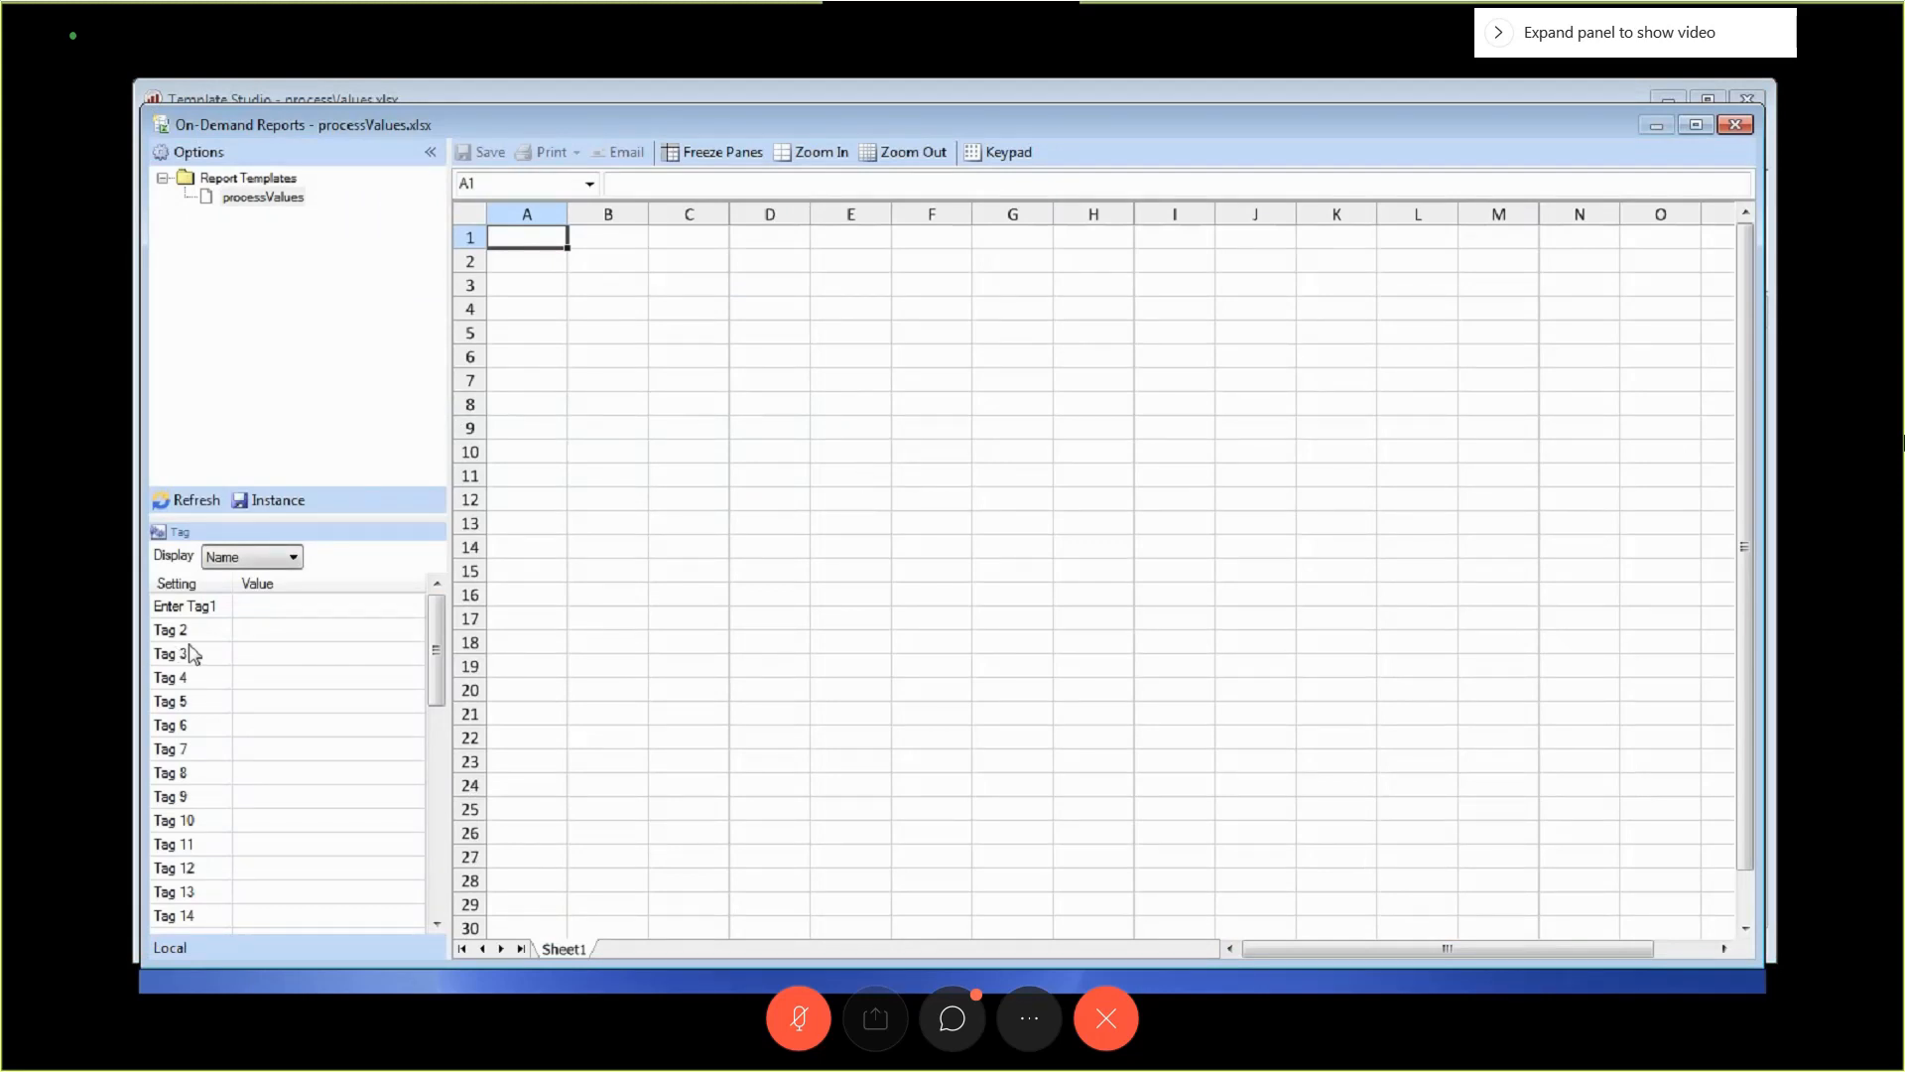
Assign all online Mixer, 押出機 and Extruder tags from XLR_DA, in that order, to the on-demand tag settings beginning with Enter Tag1.
click(359, 607)
click(417, 605)
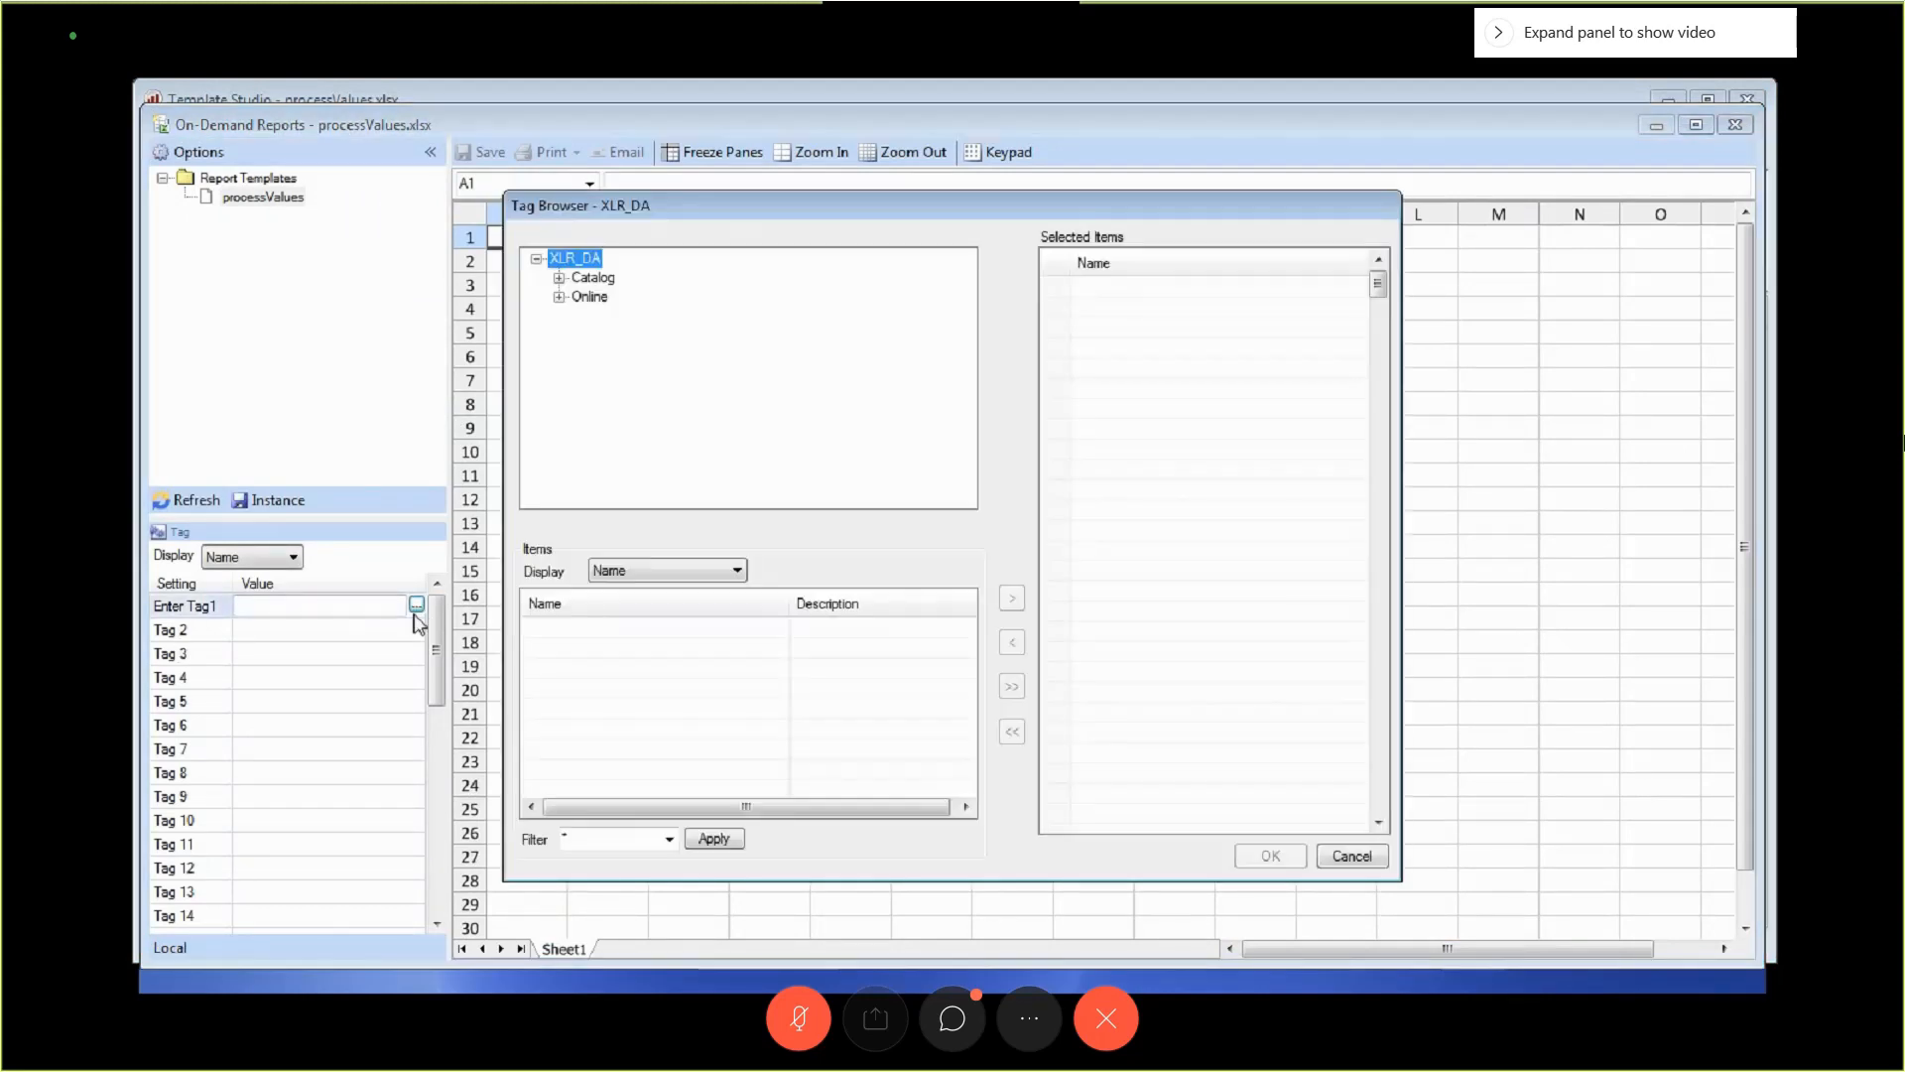
double_click(588, 300)
click(609, 278)
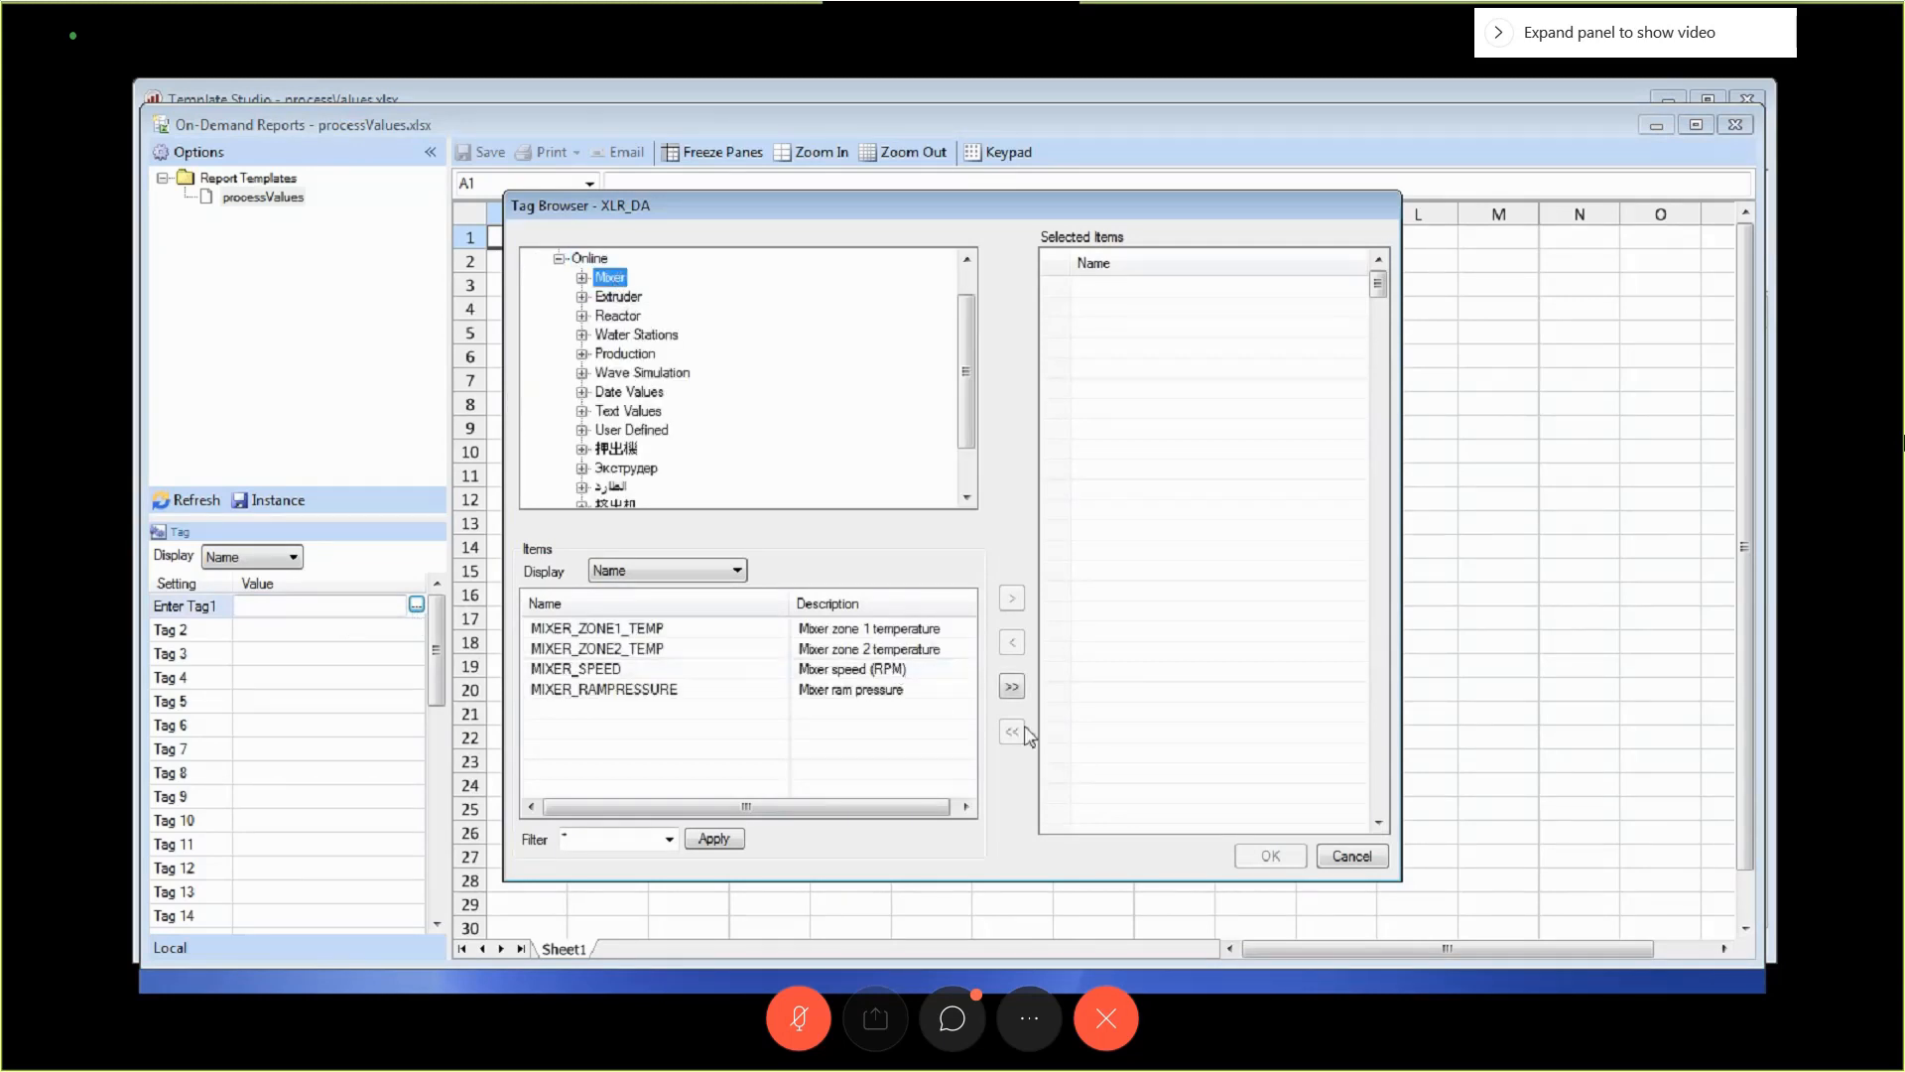
click(1011, 685)
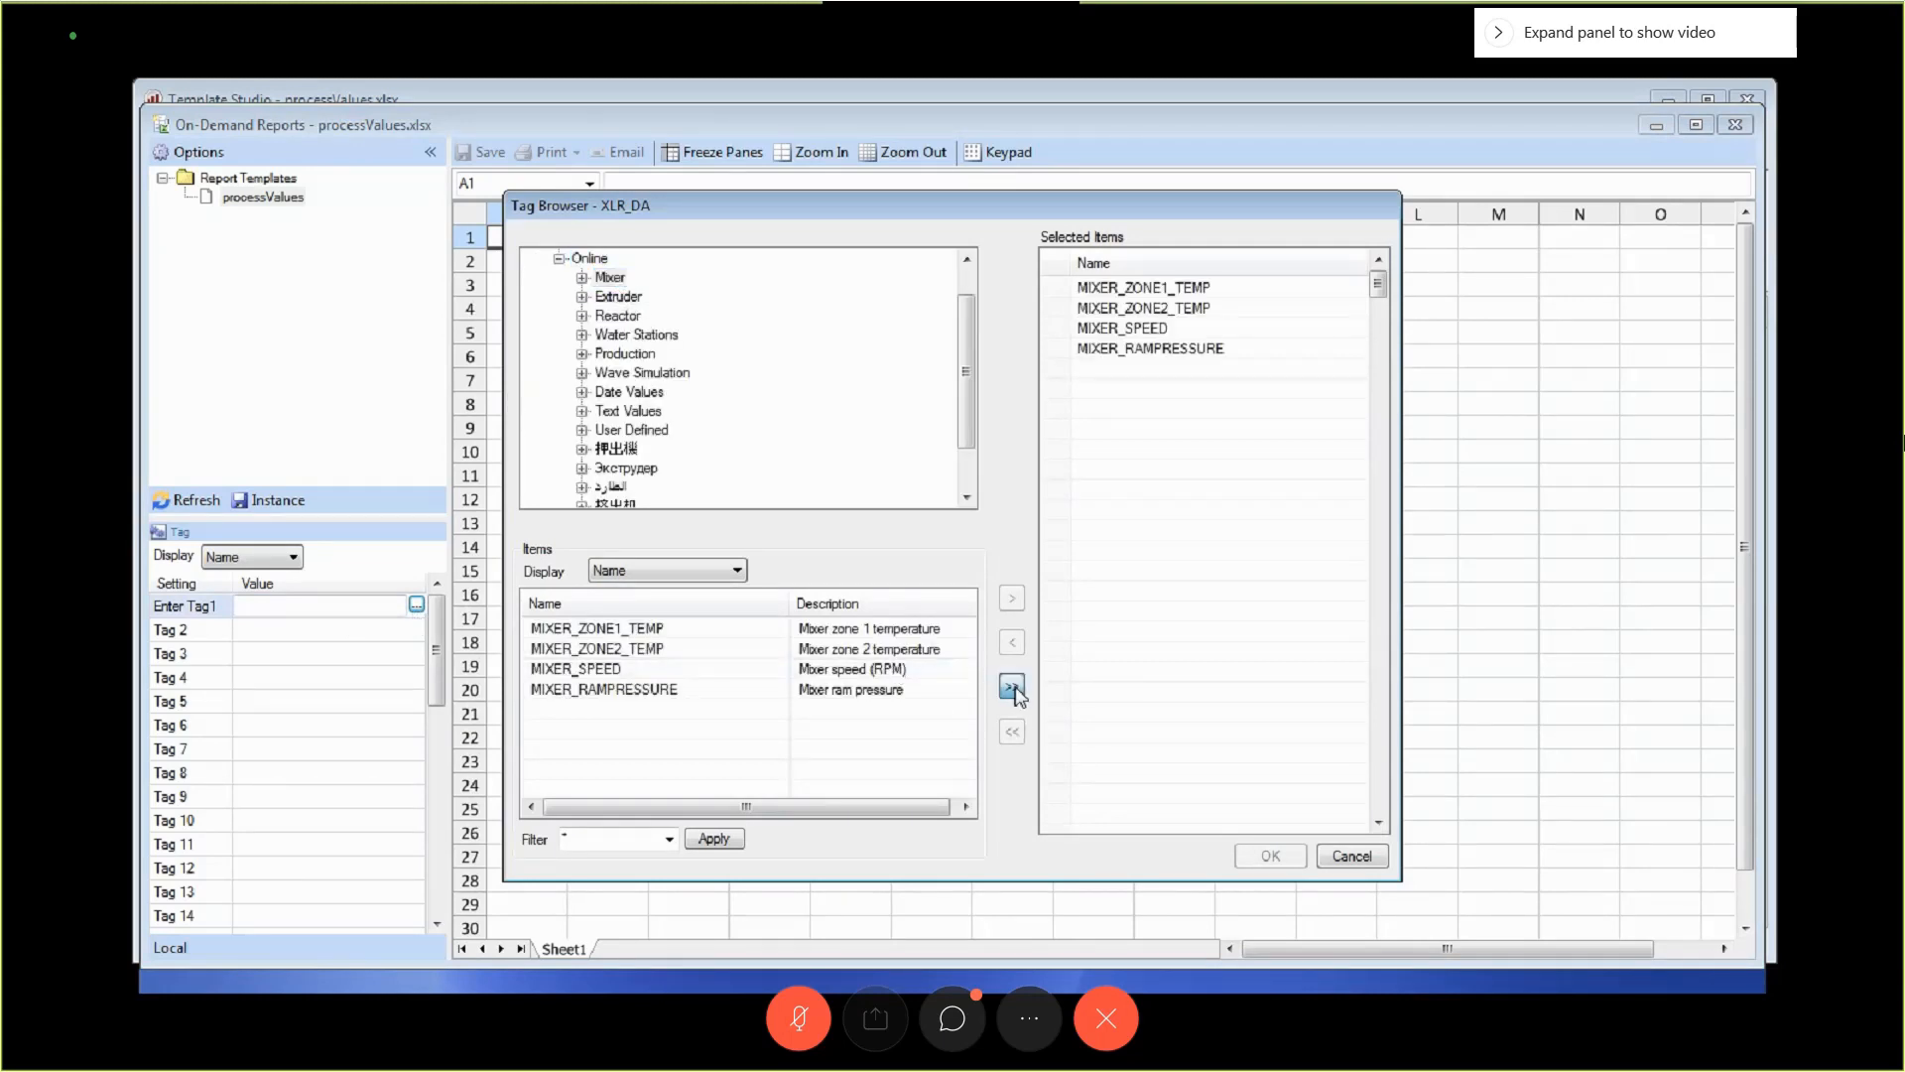
click(616, 448)
click(1011, 685)
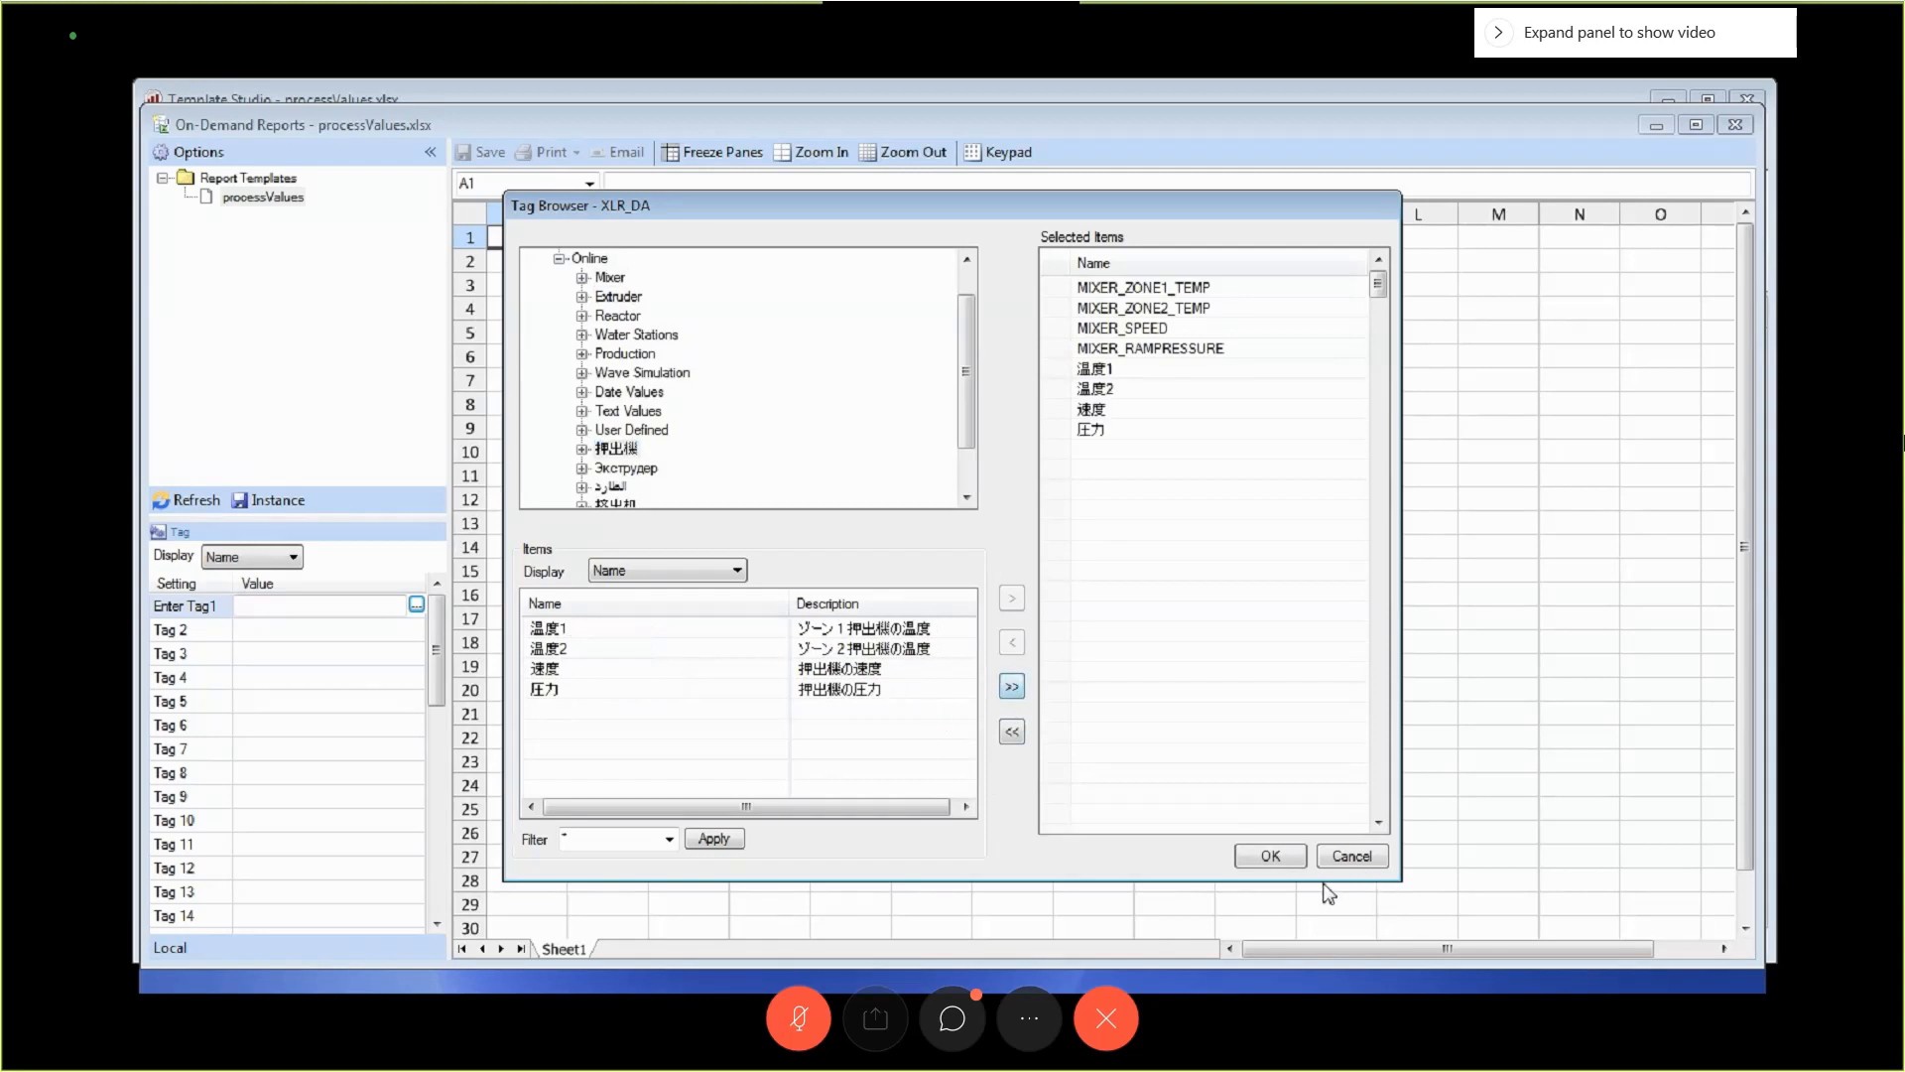
click(612, 300)
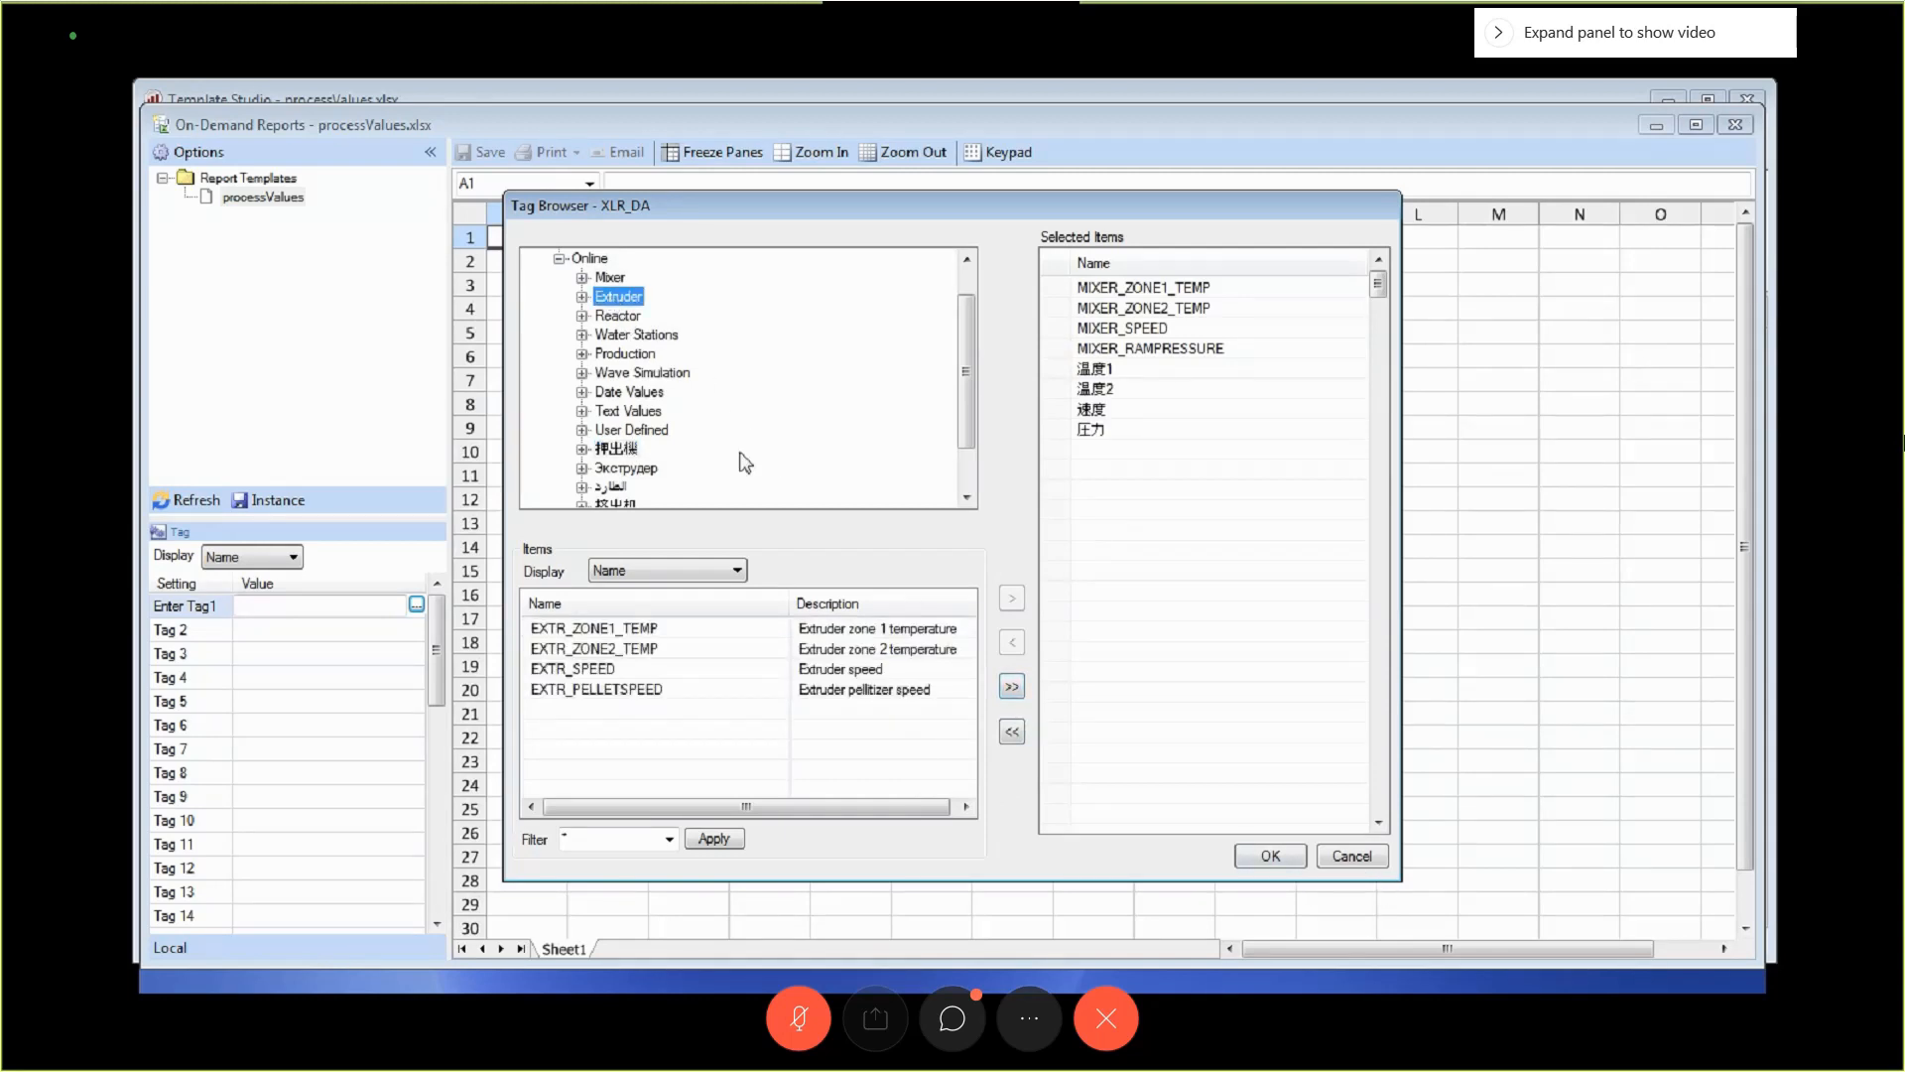
click(1011, 687)
click(1270, 856)
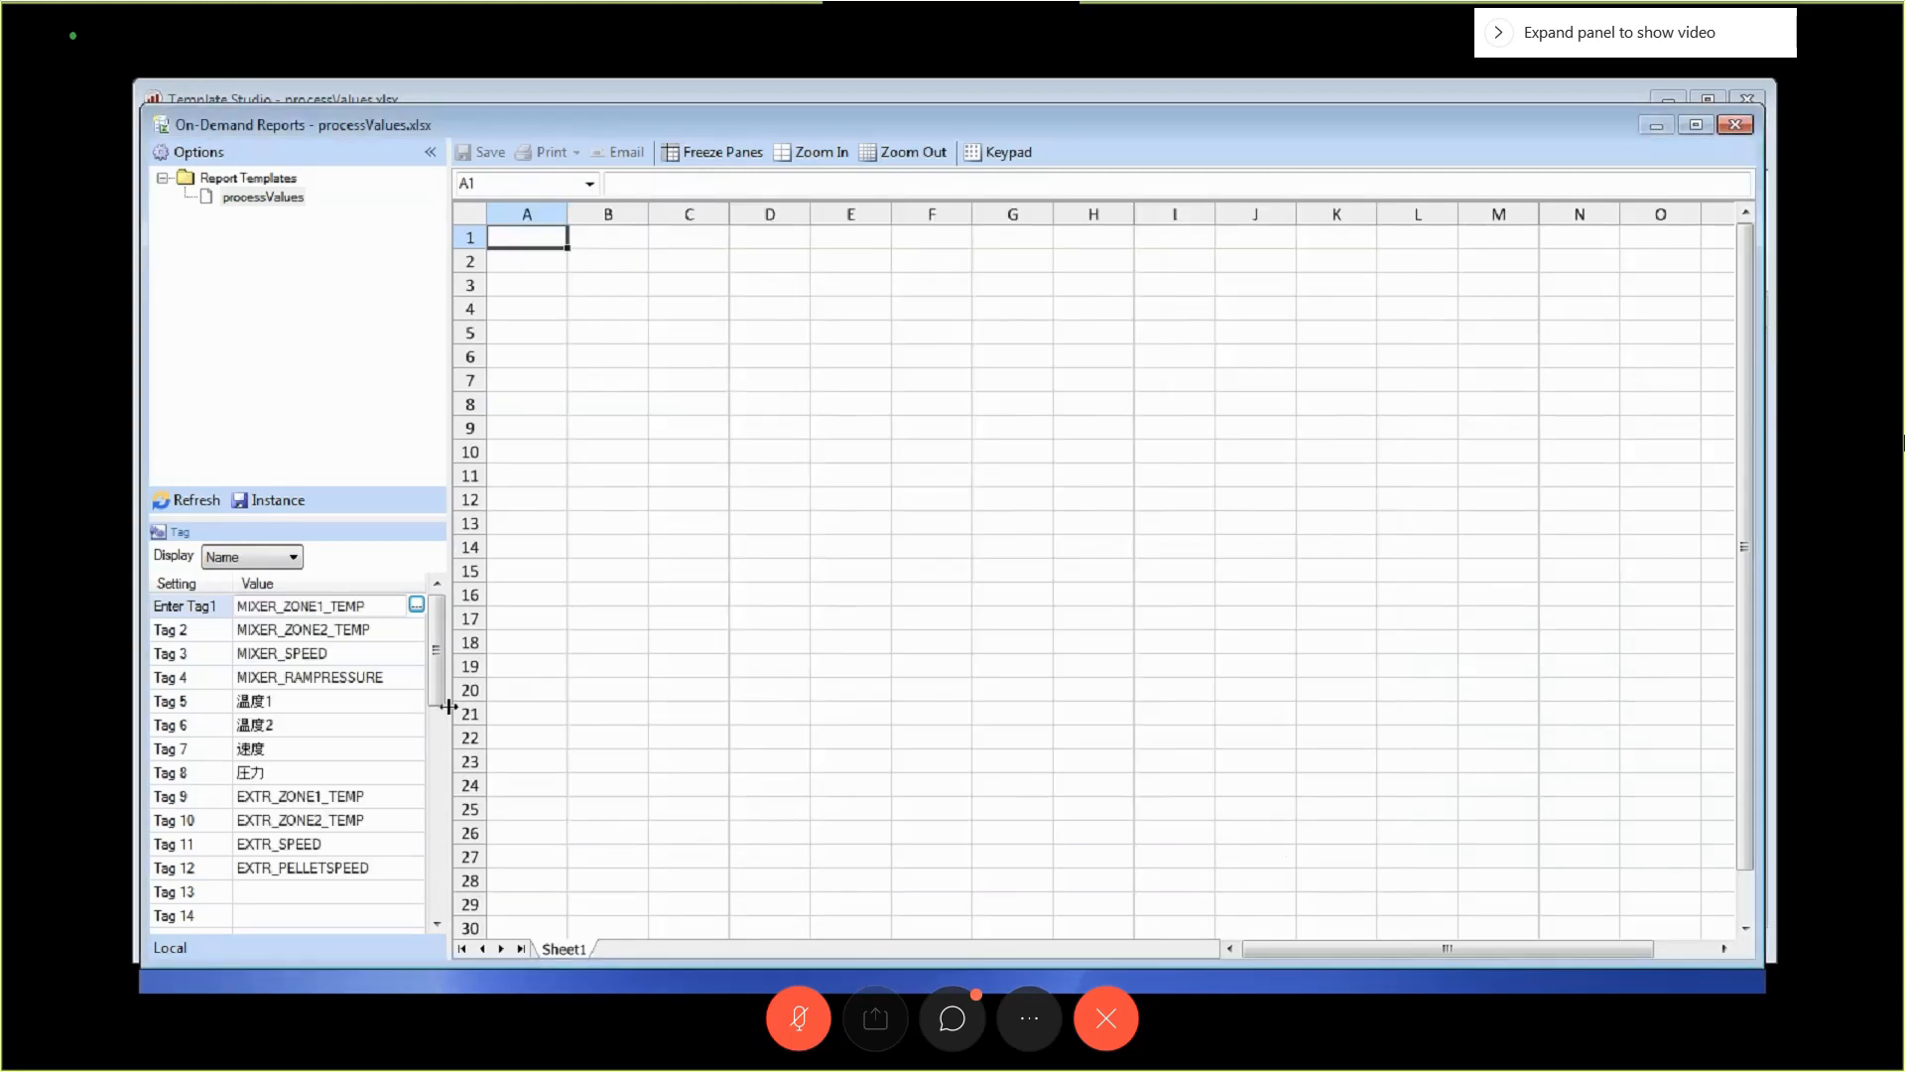
Refresh the on-demand report, examine its Data and Report worksheets, refresh it again and close the preview.
click(171, 501)
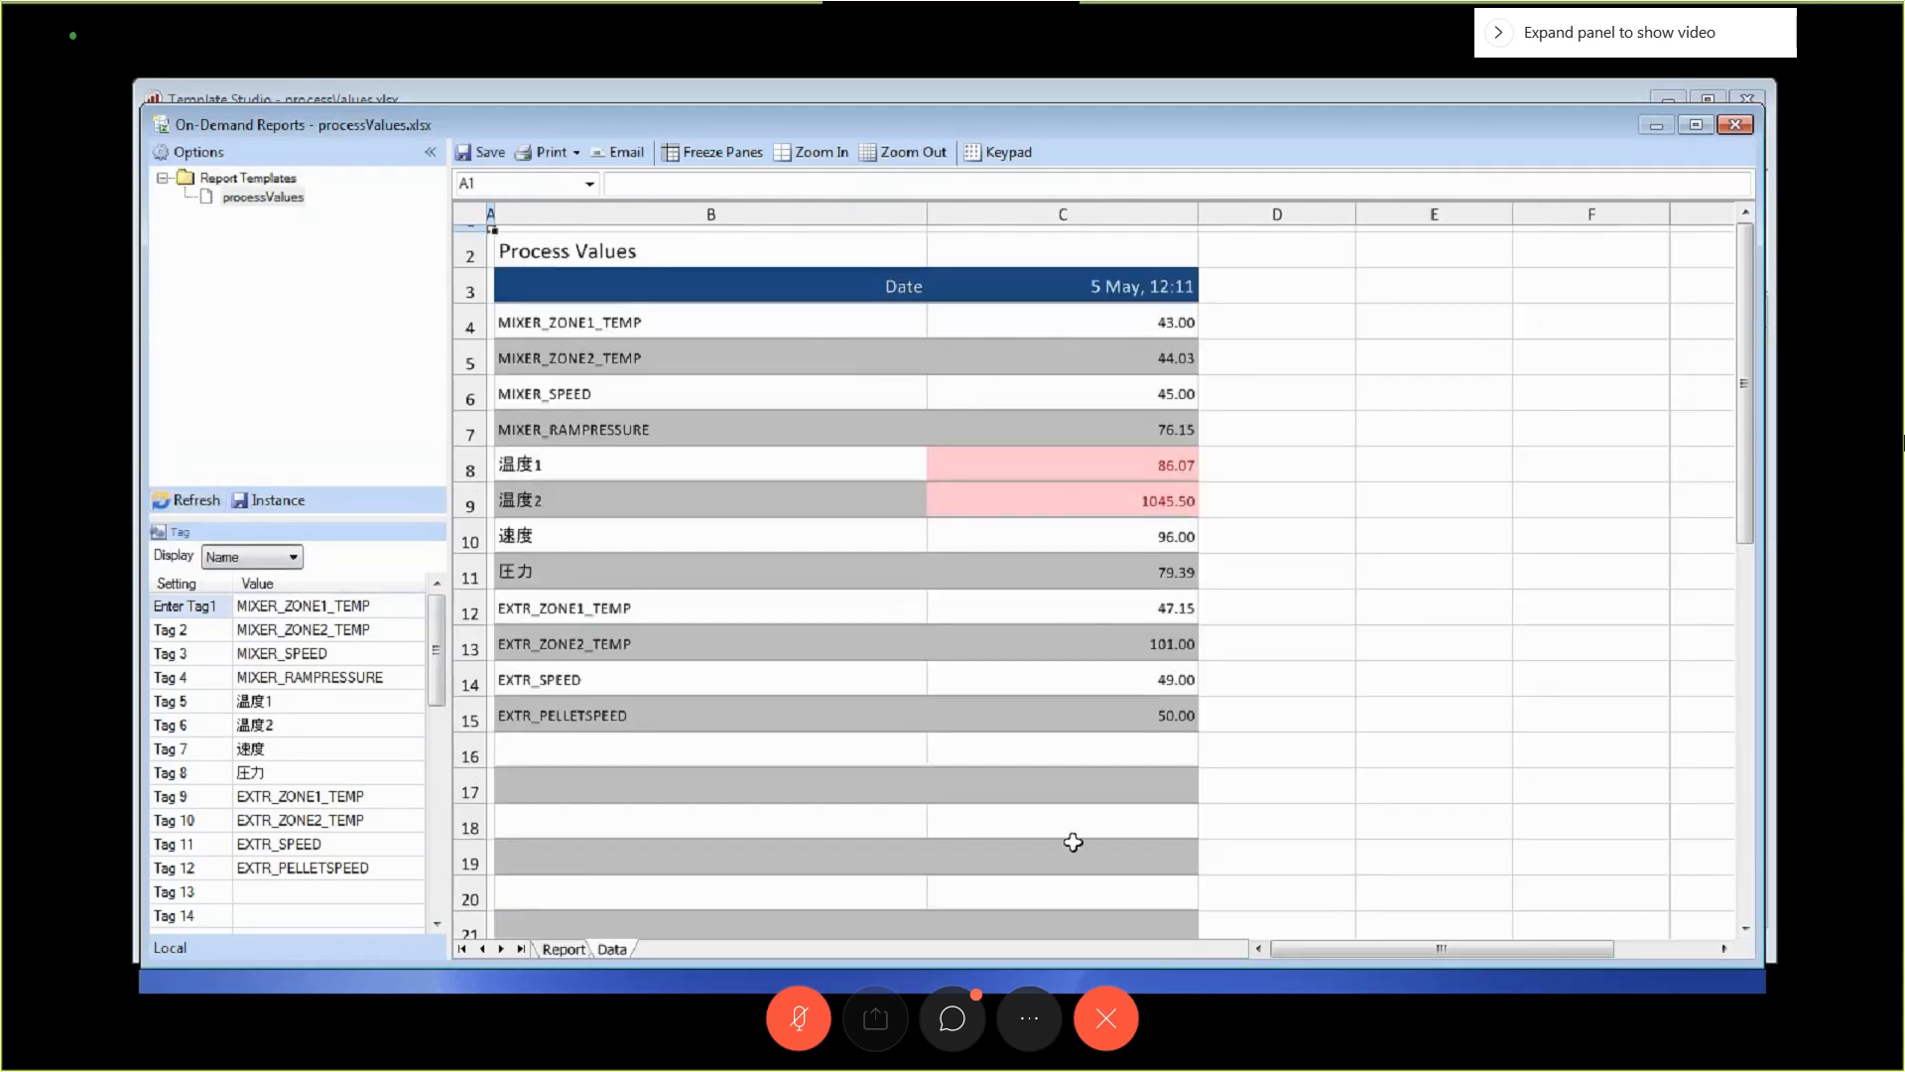
click(556, 950)
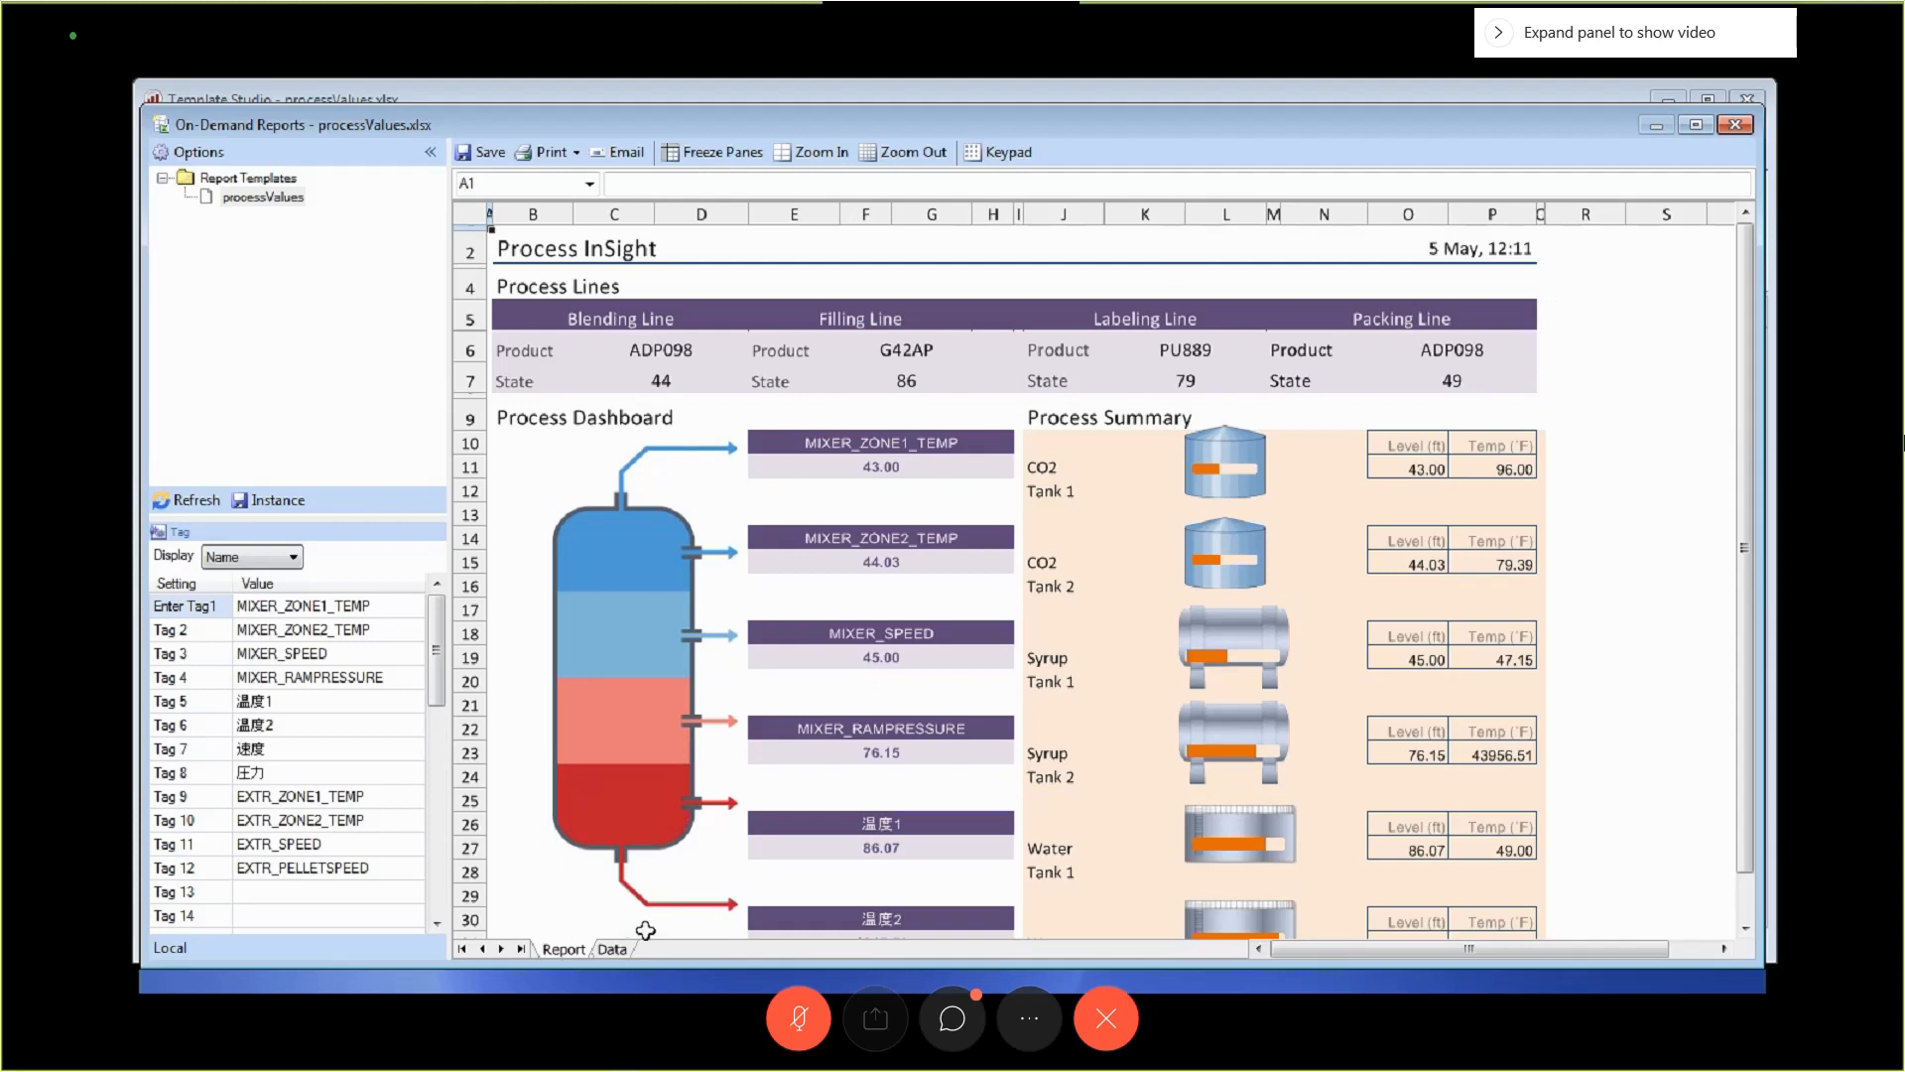
click(190, 500)
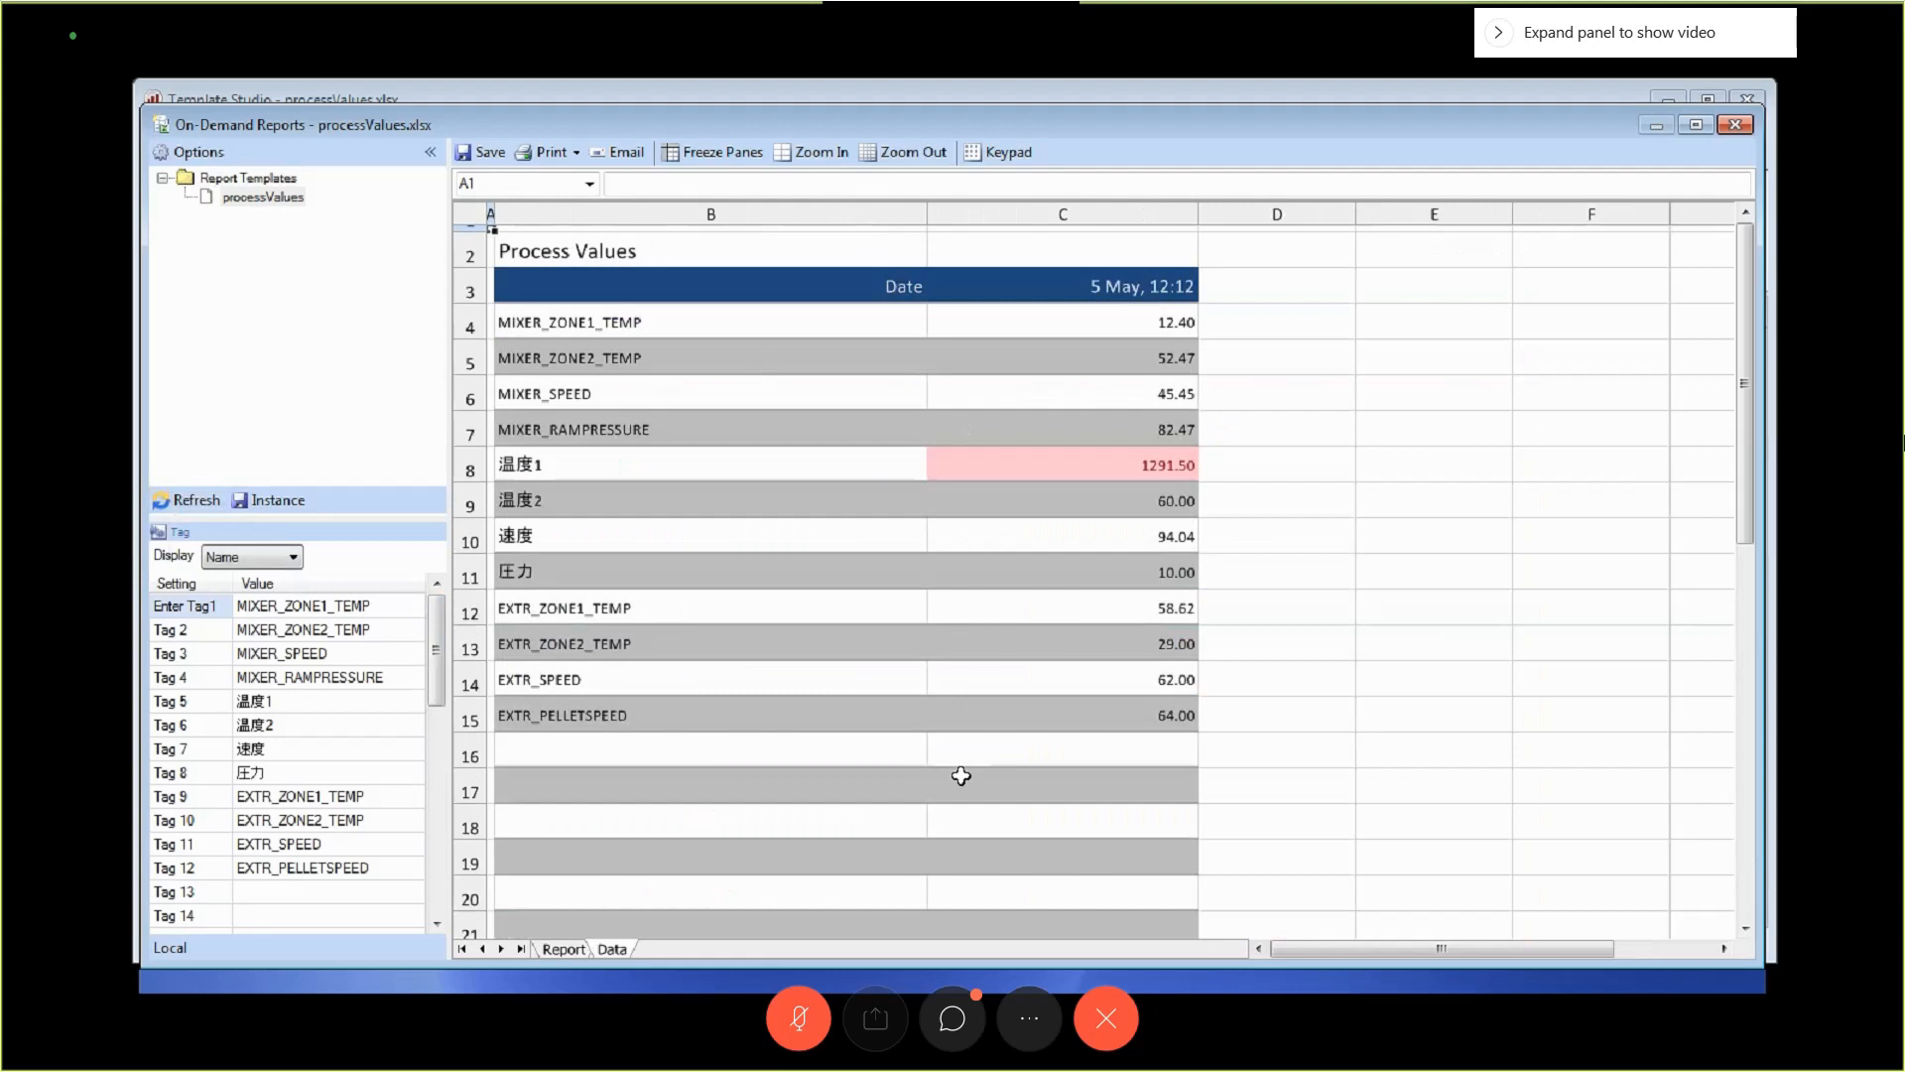
click(1735, 124)
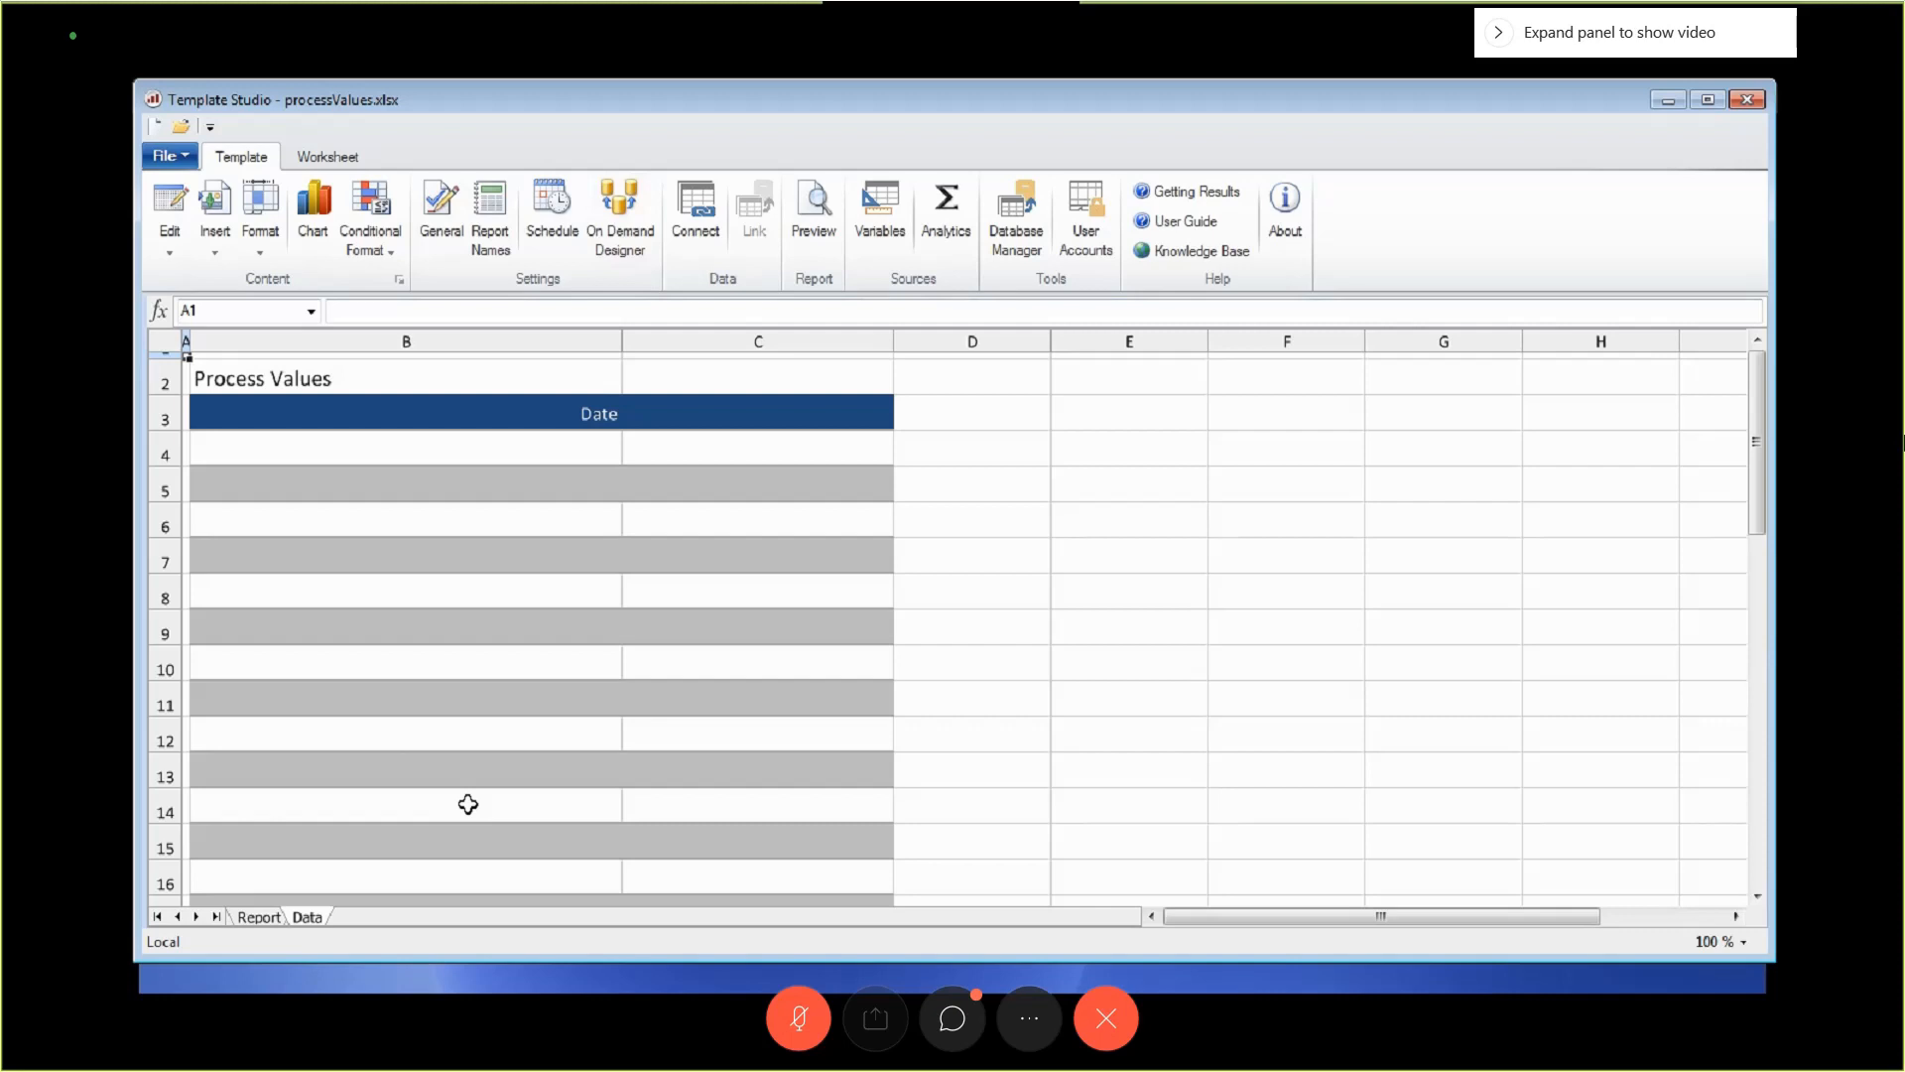
Save the processValues template with the Report worksheet active and check which worksheet the on-demand preview displays.
click(260, 918)
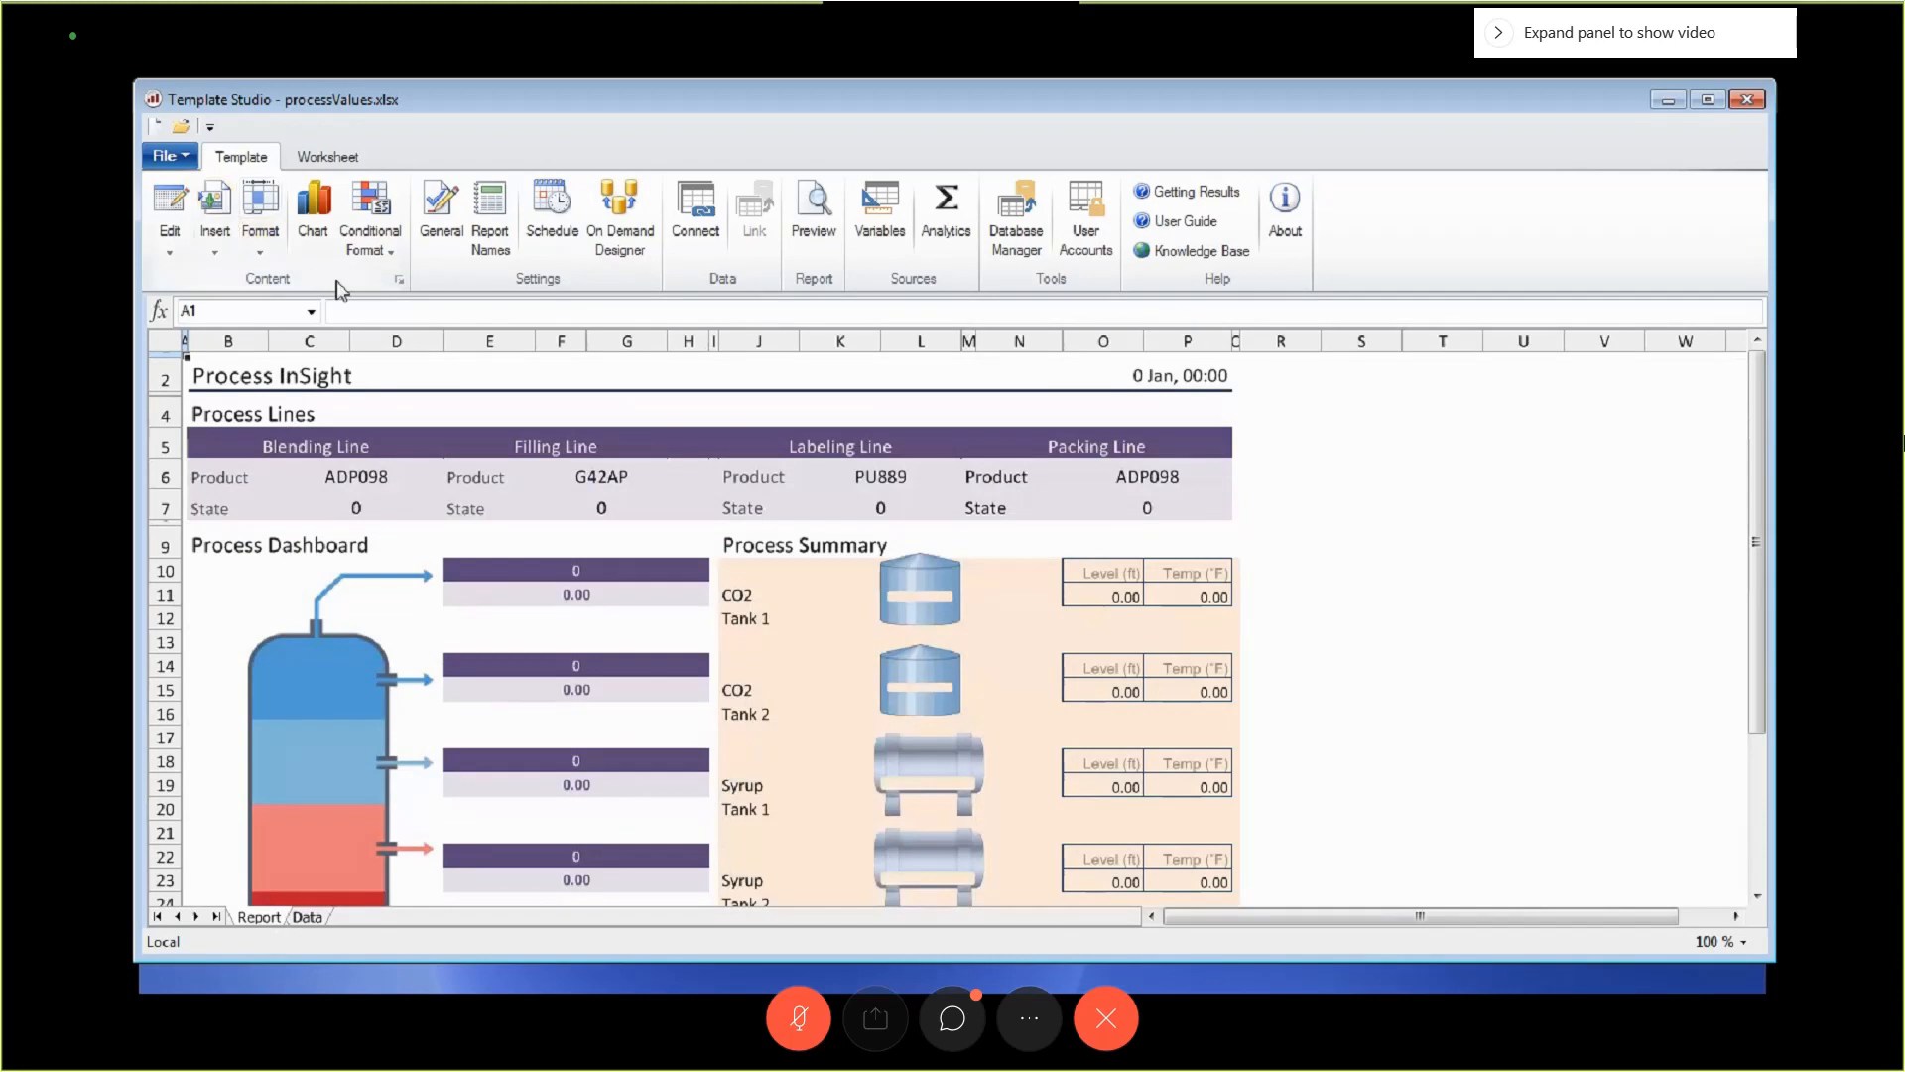
click(190, 159)
click(216, 297)
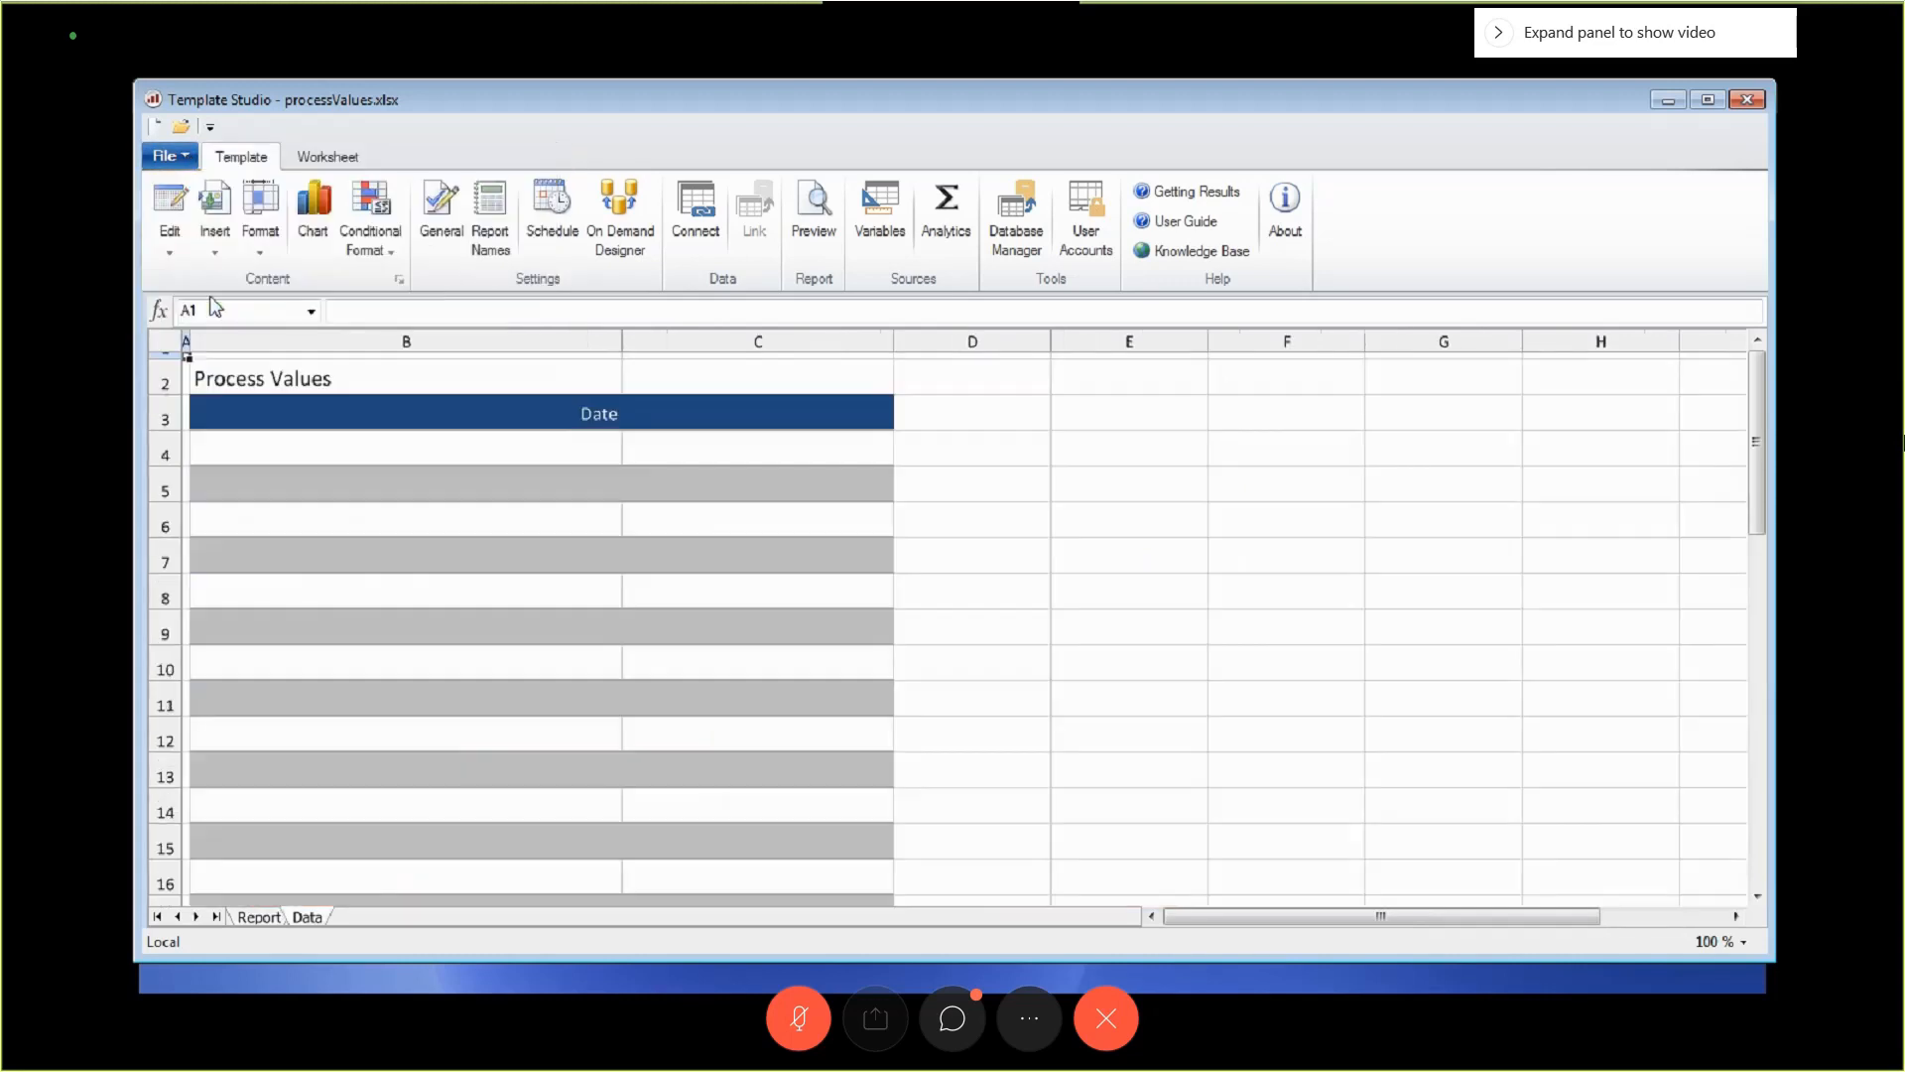
click(813, 210)
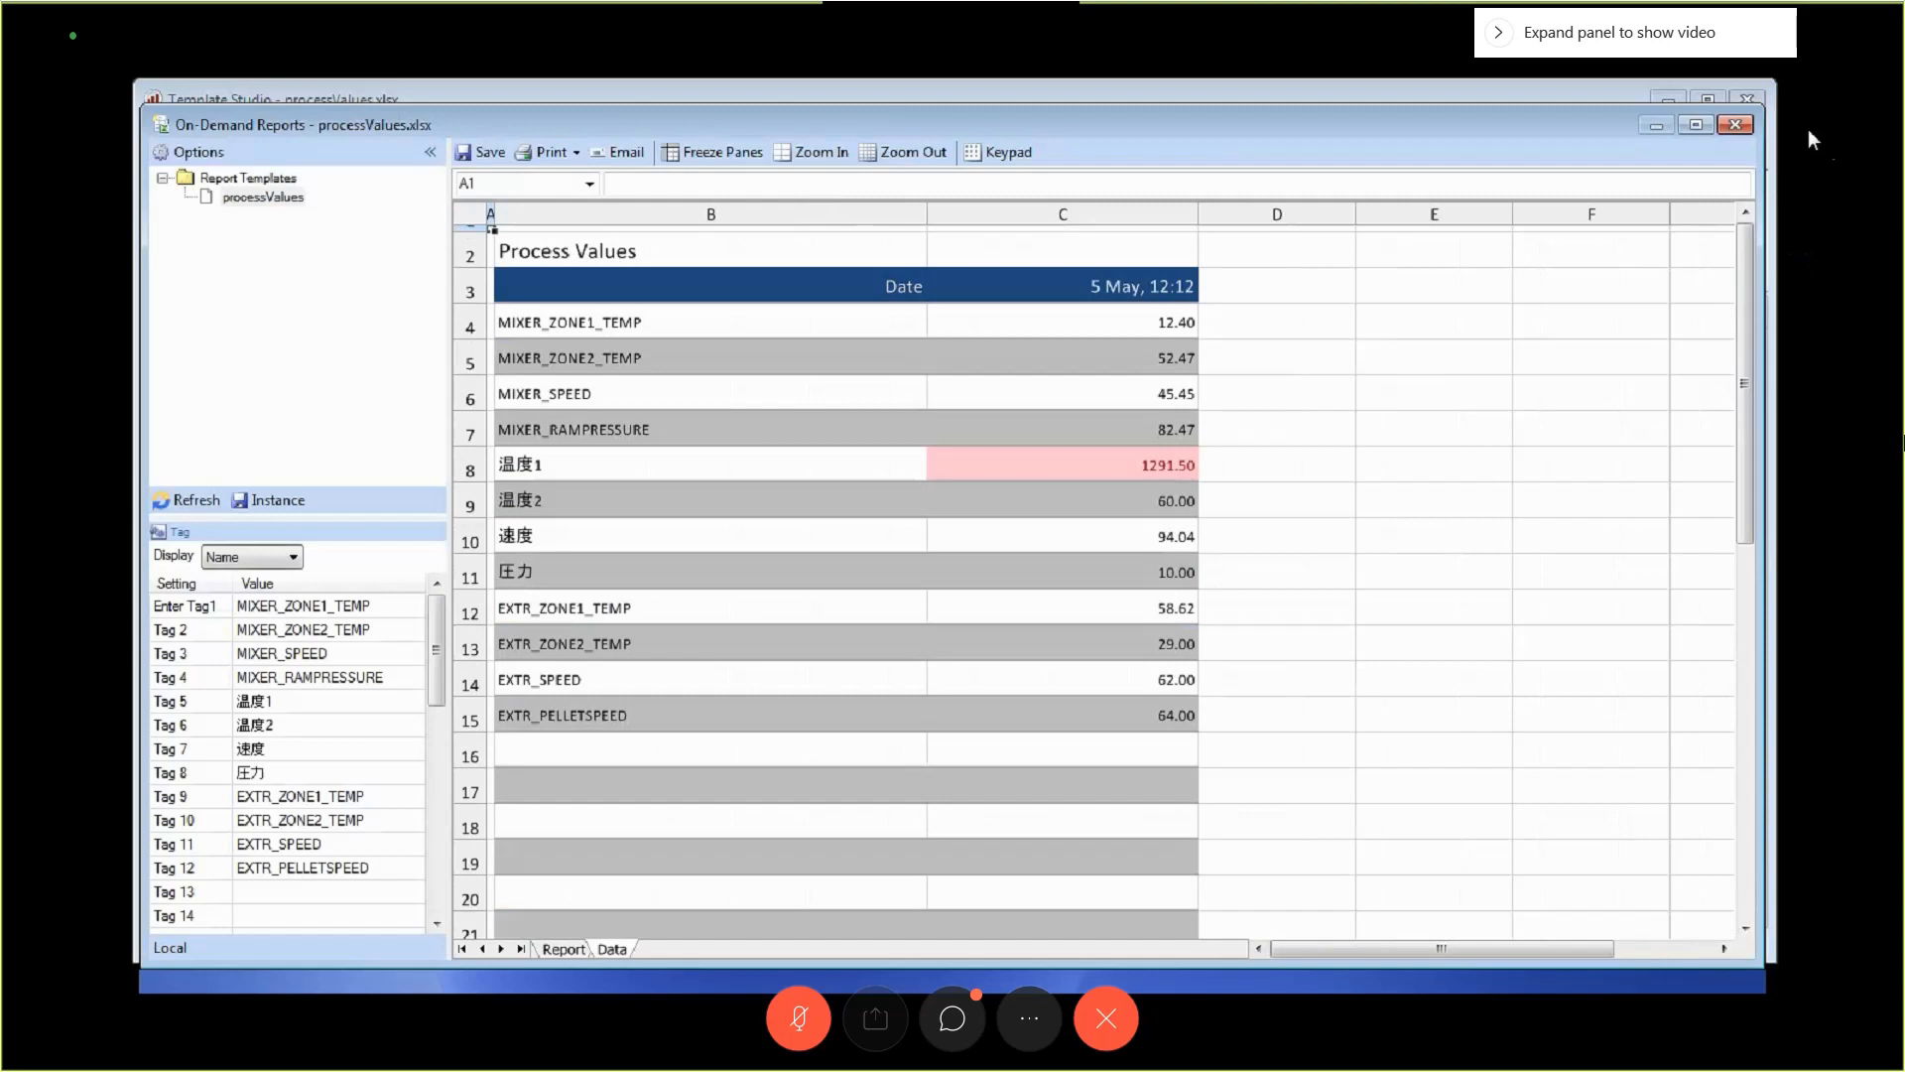
click(1736, 124)
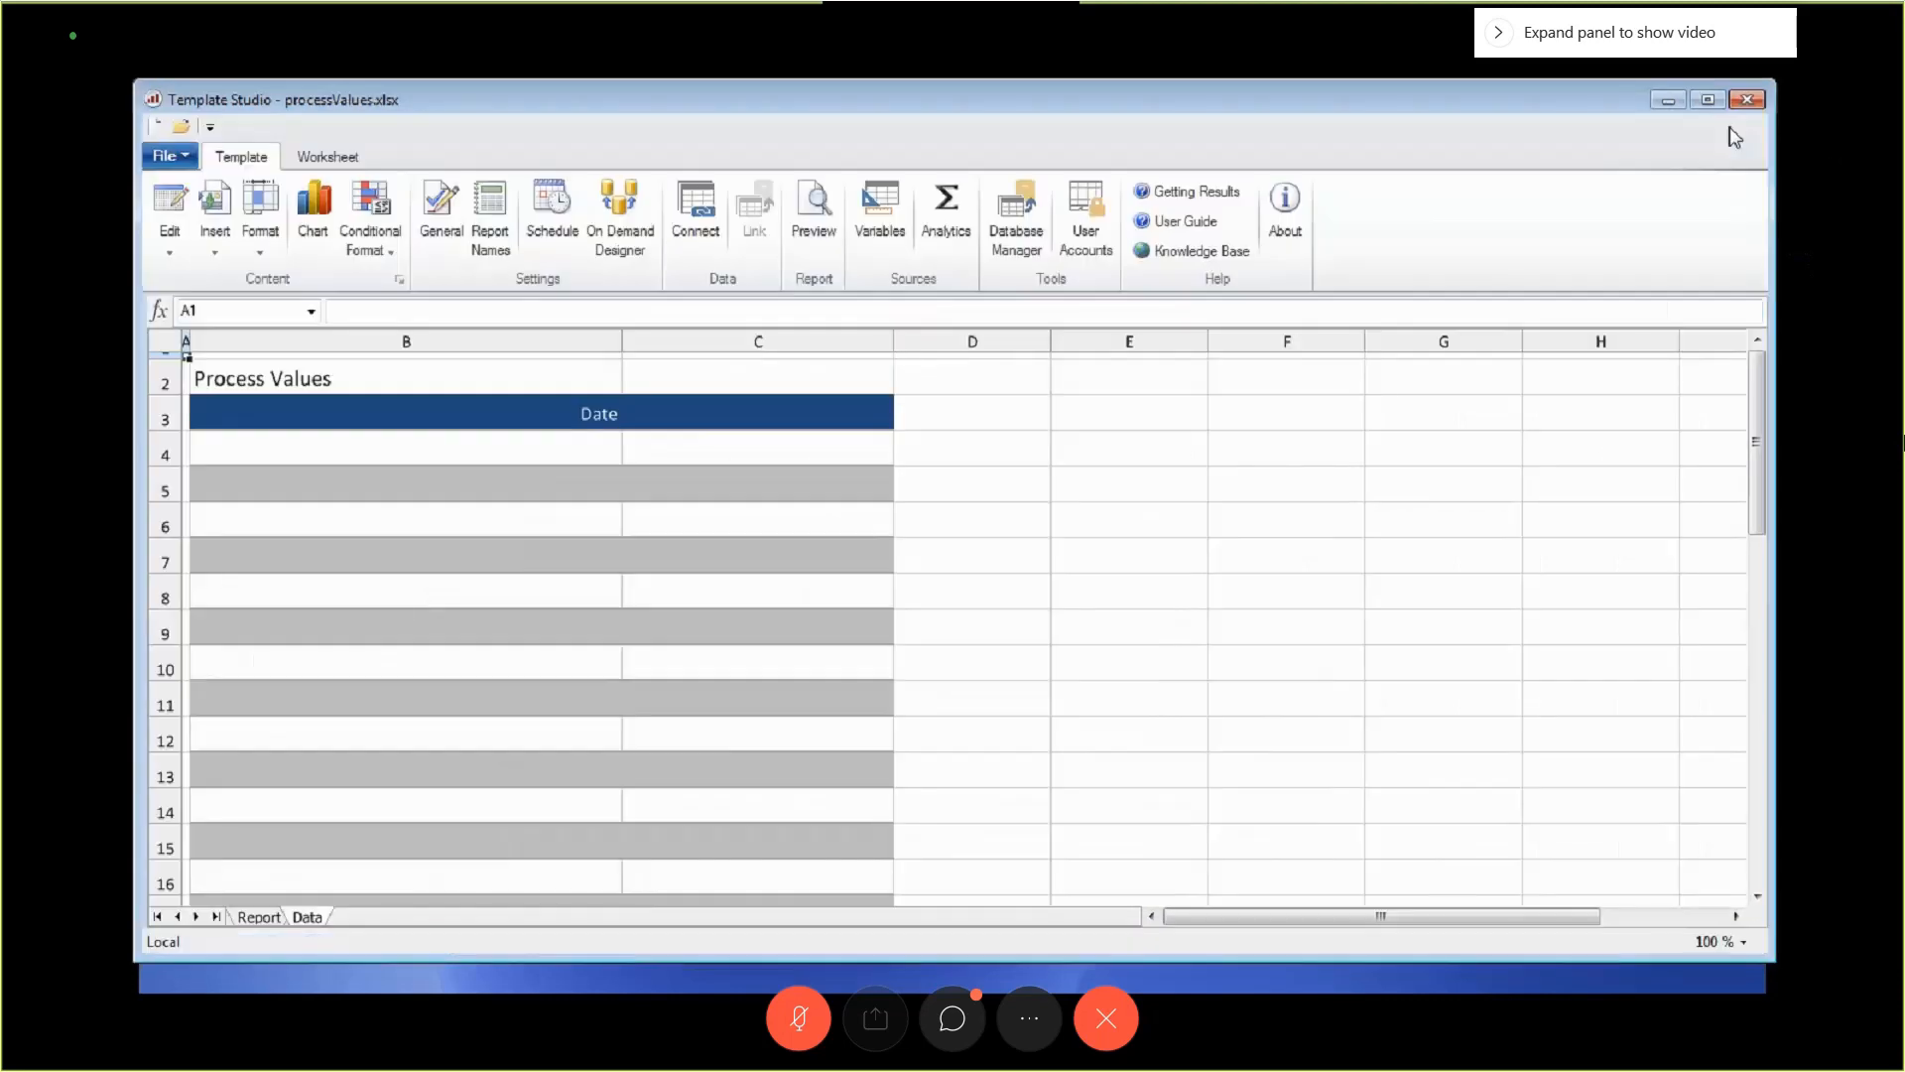
Save the template again from the Report worksheet and return to that worksheet.
click(262, 918)
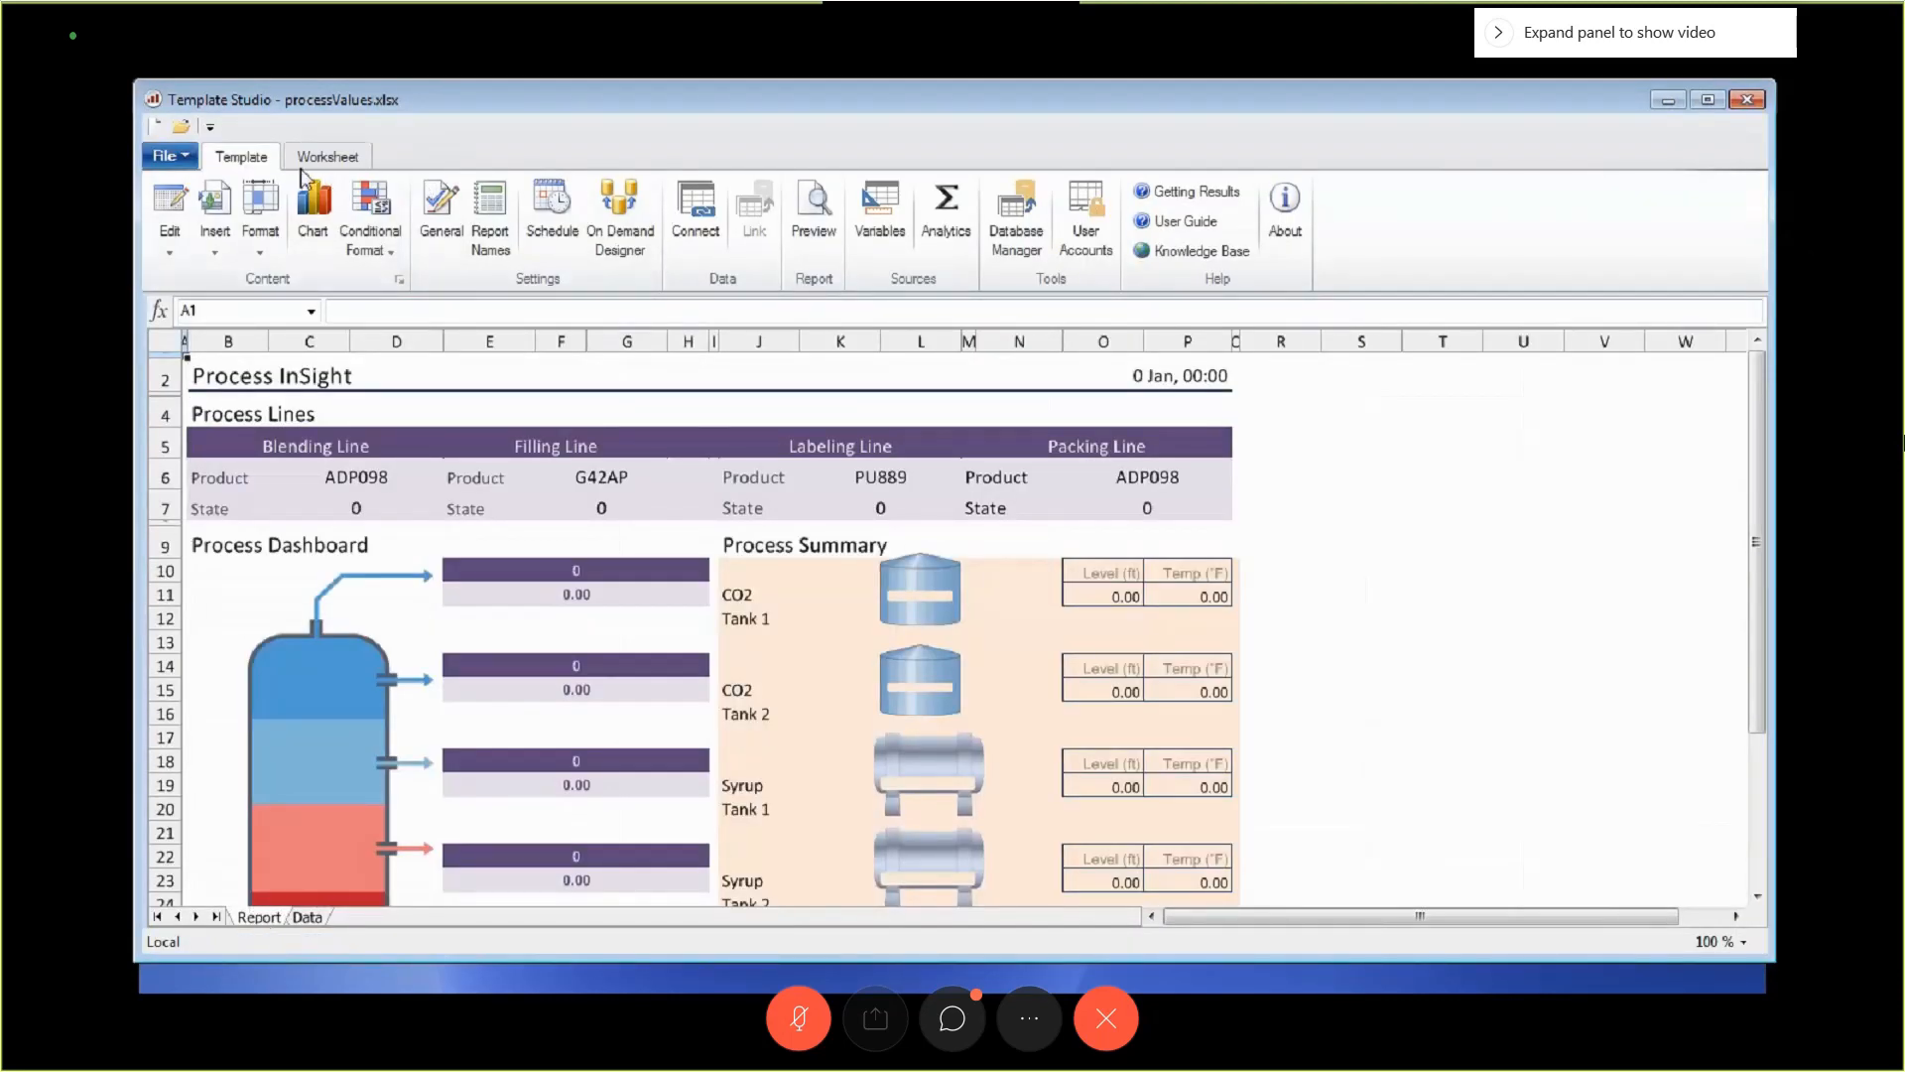
click(169, 155)
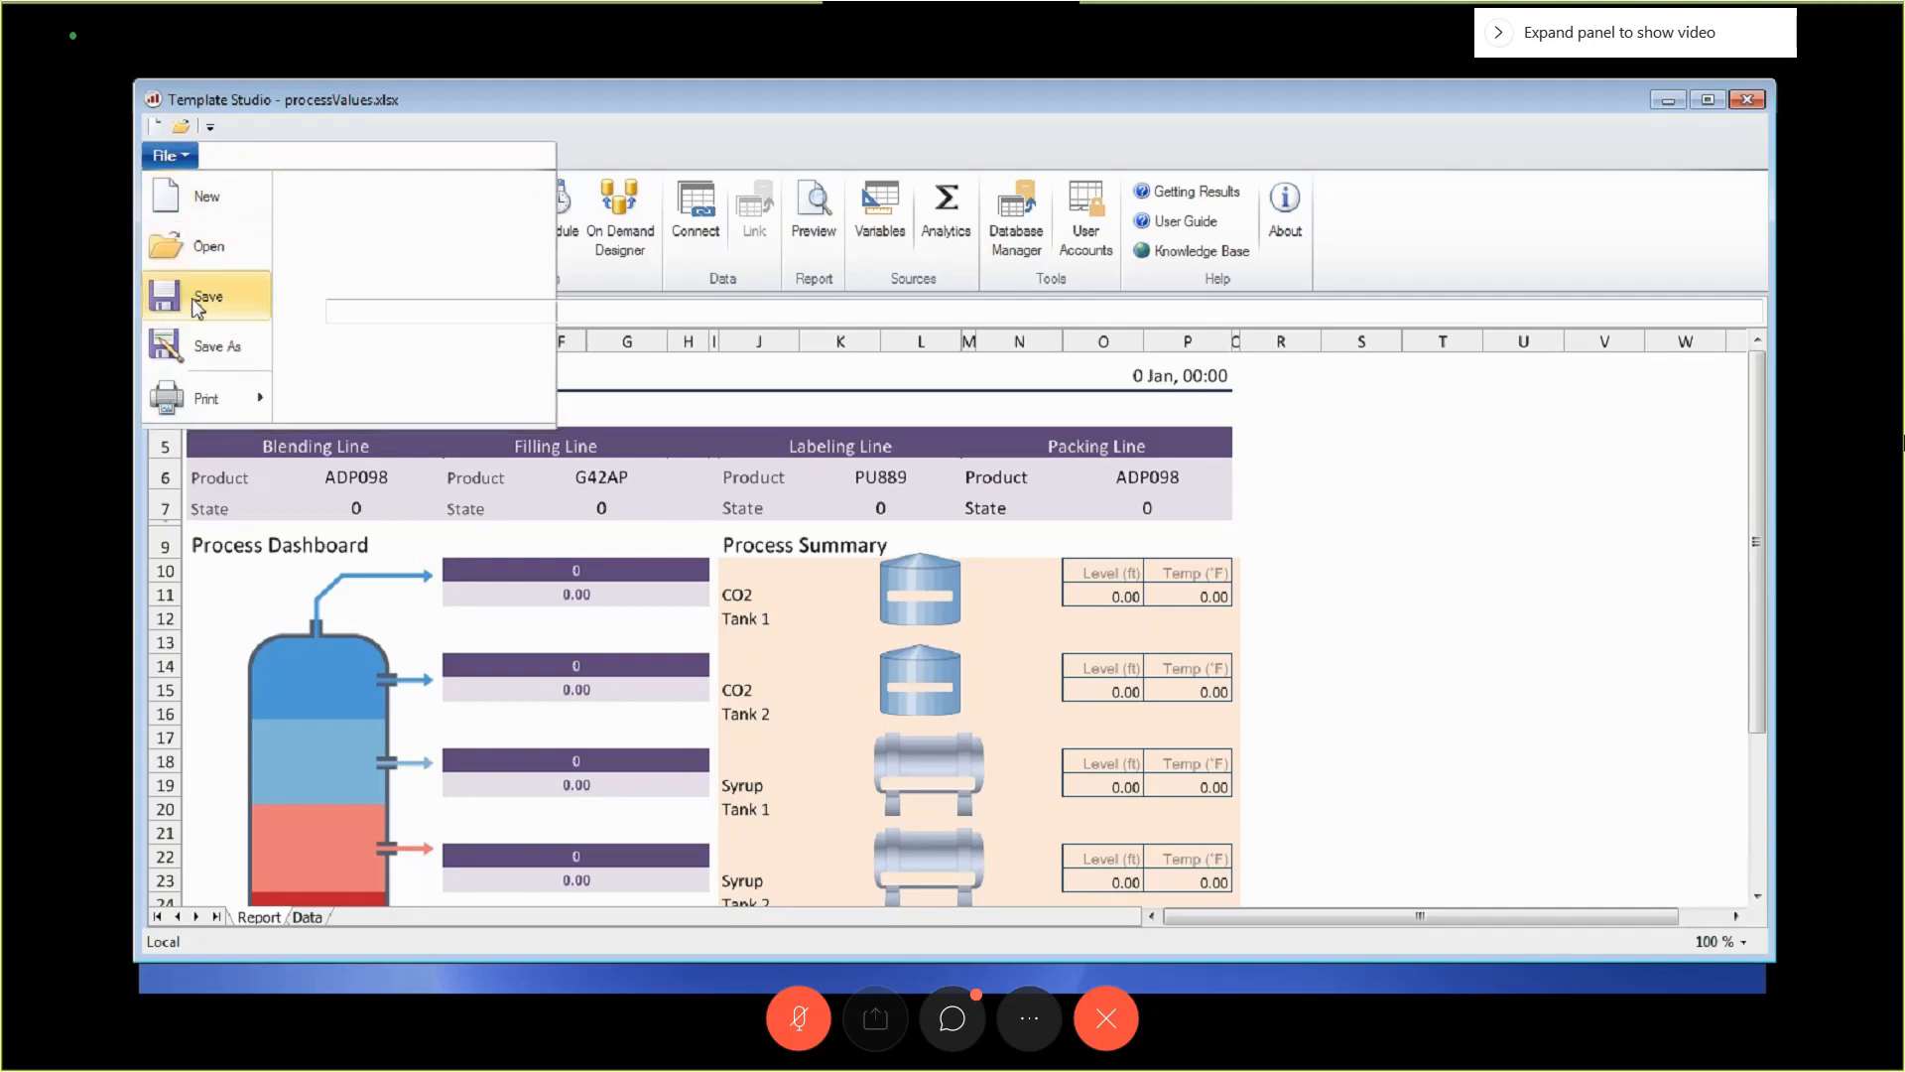
click(199, 297)
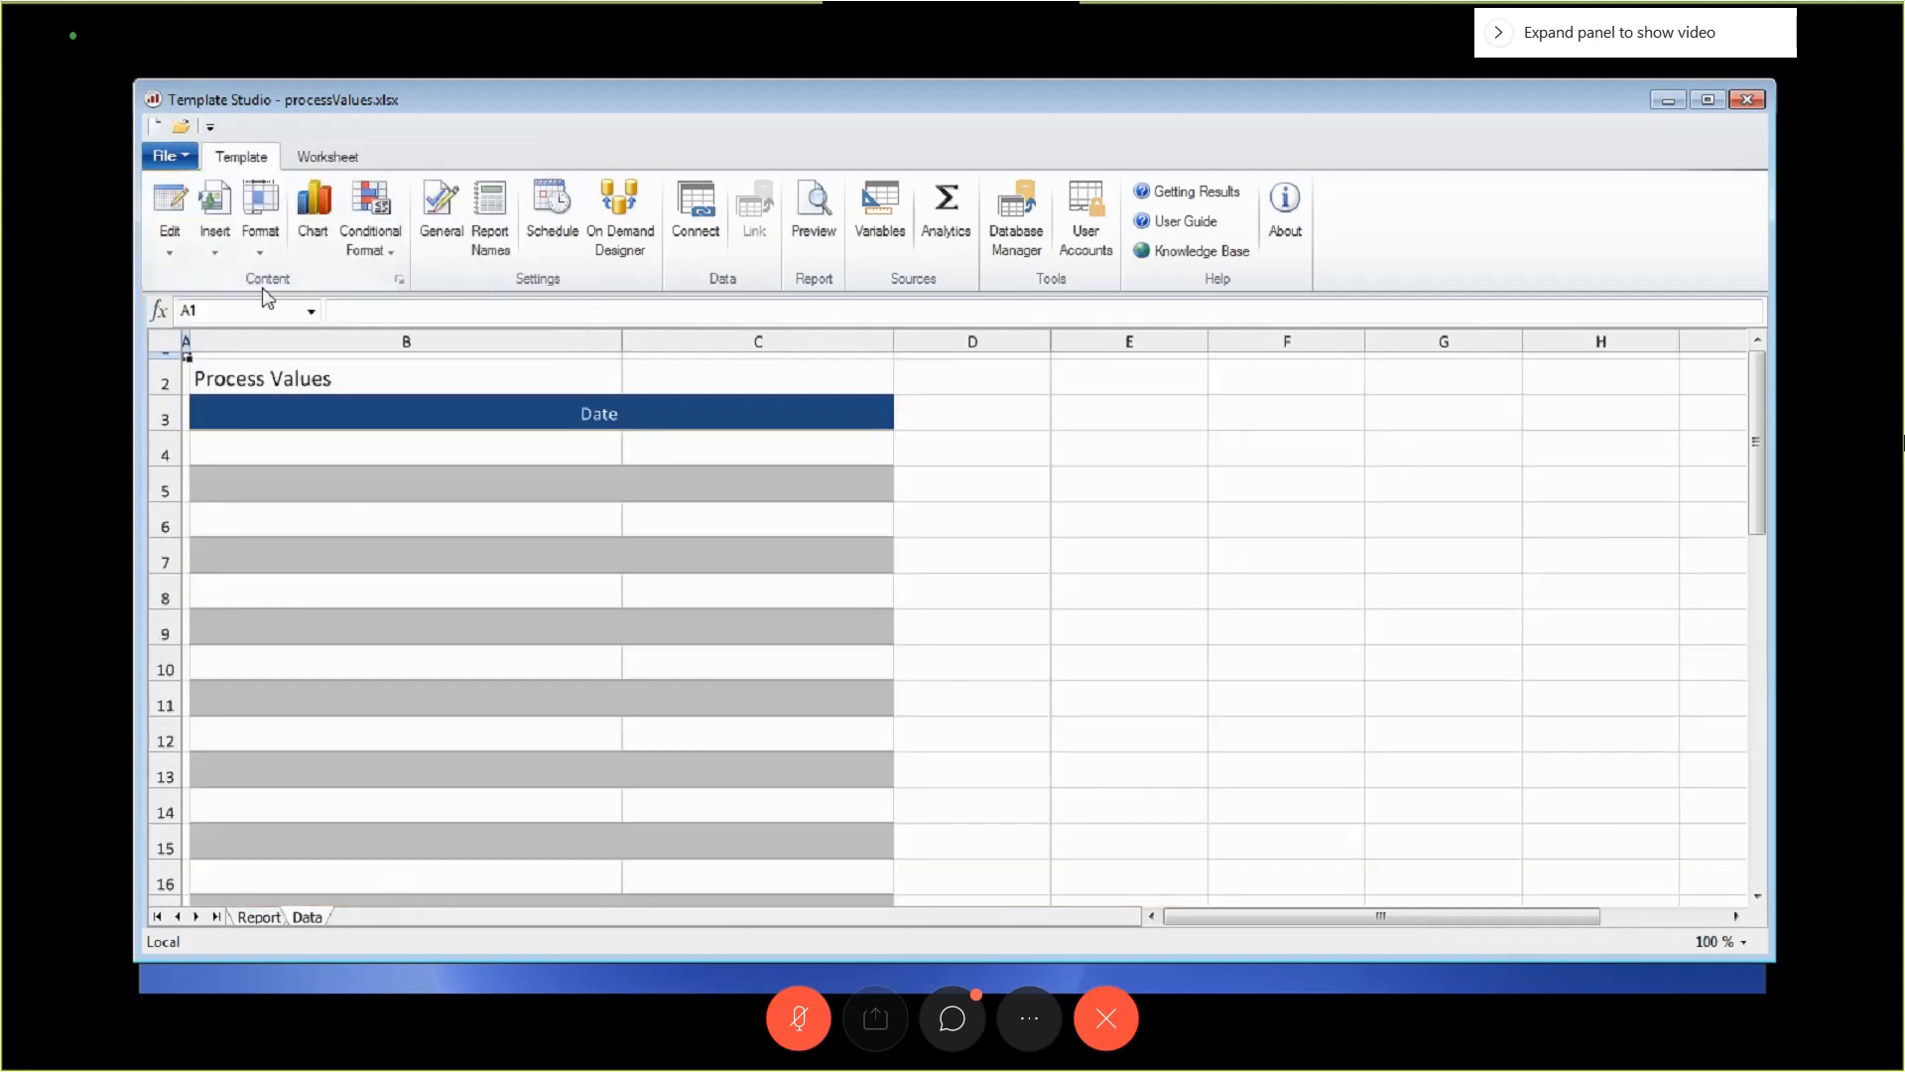
click(260, 918)
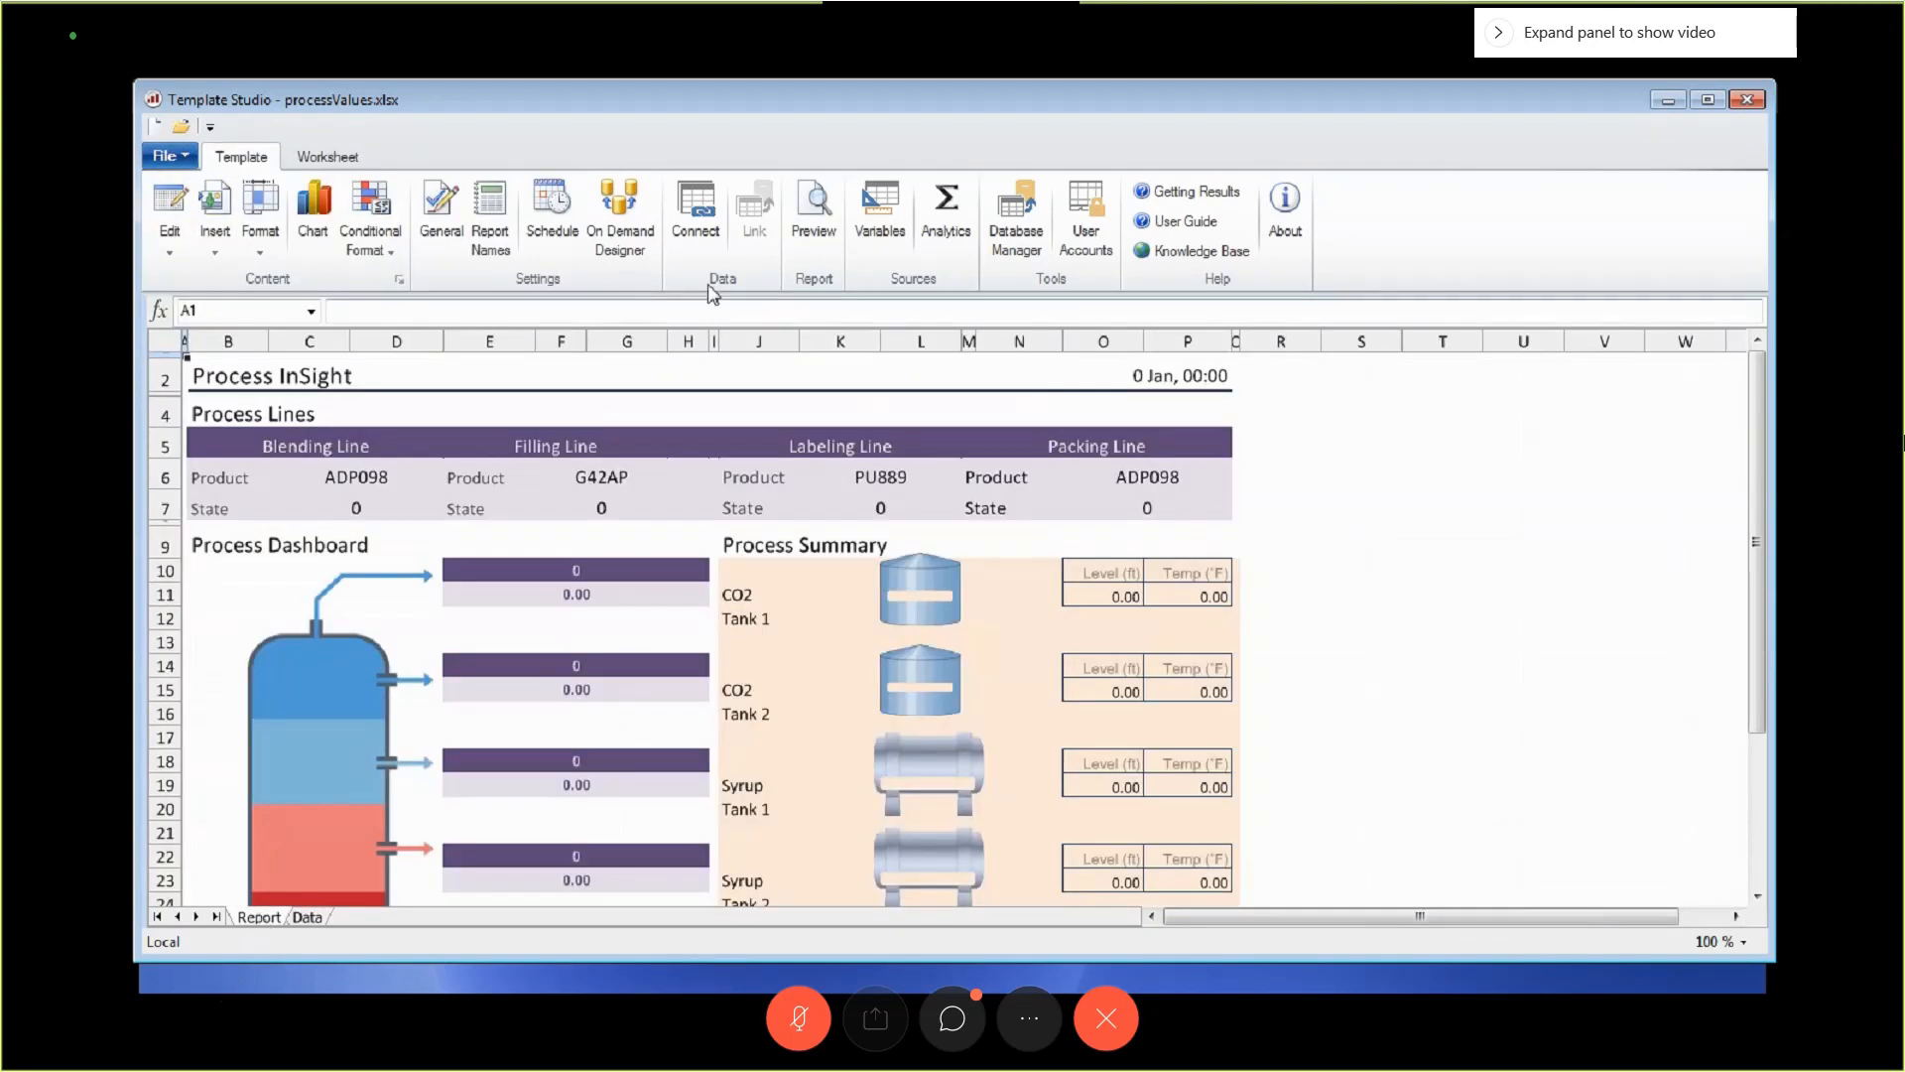
Preview the template on demand, refresh it repeatedly to examine the live dashboard values, and close the preview.
click(816, 214)
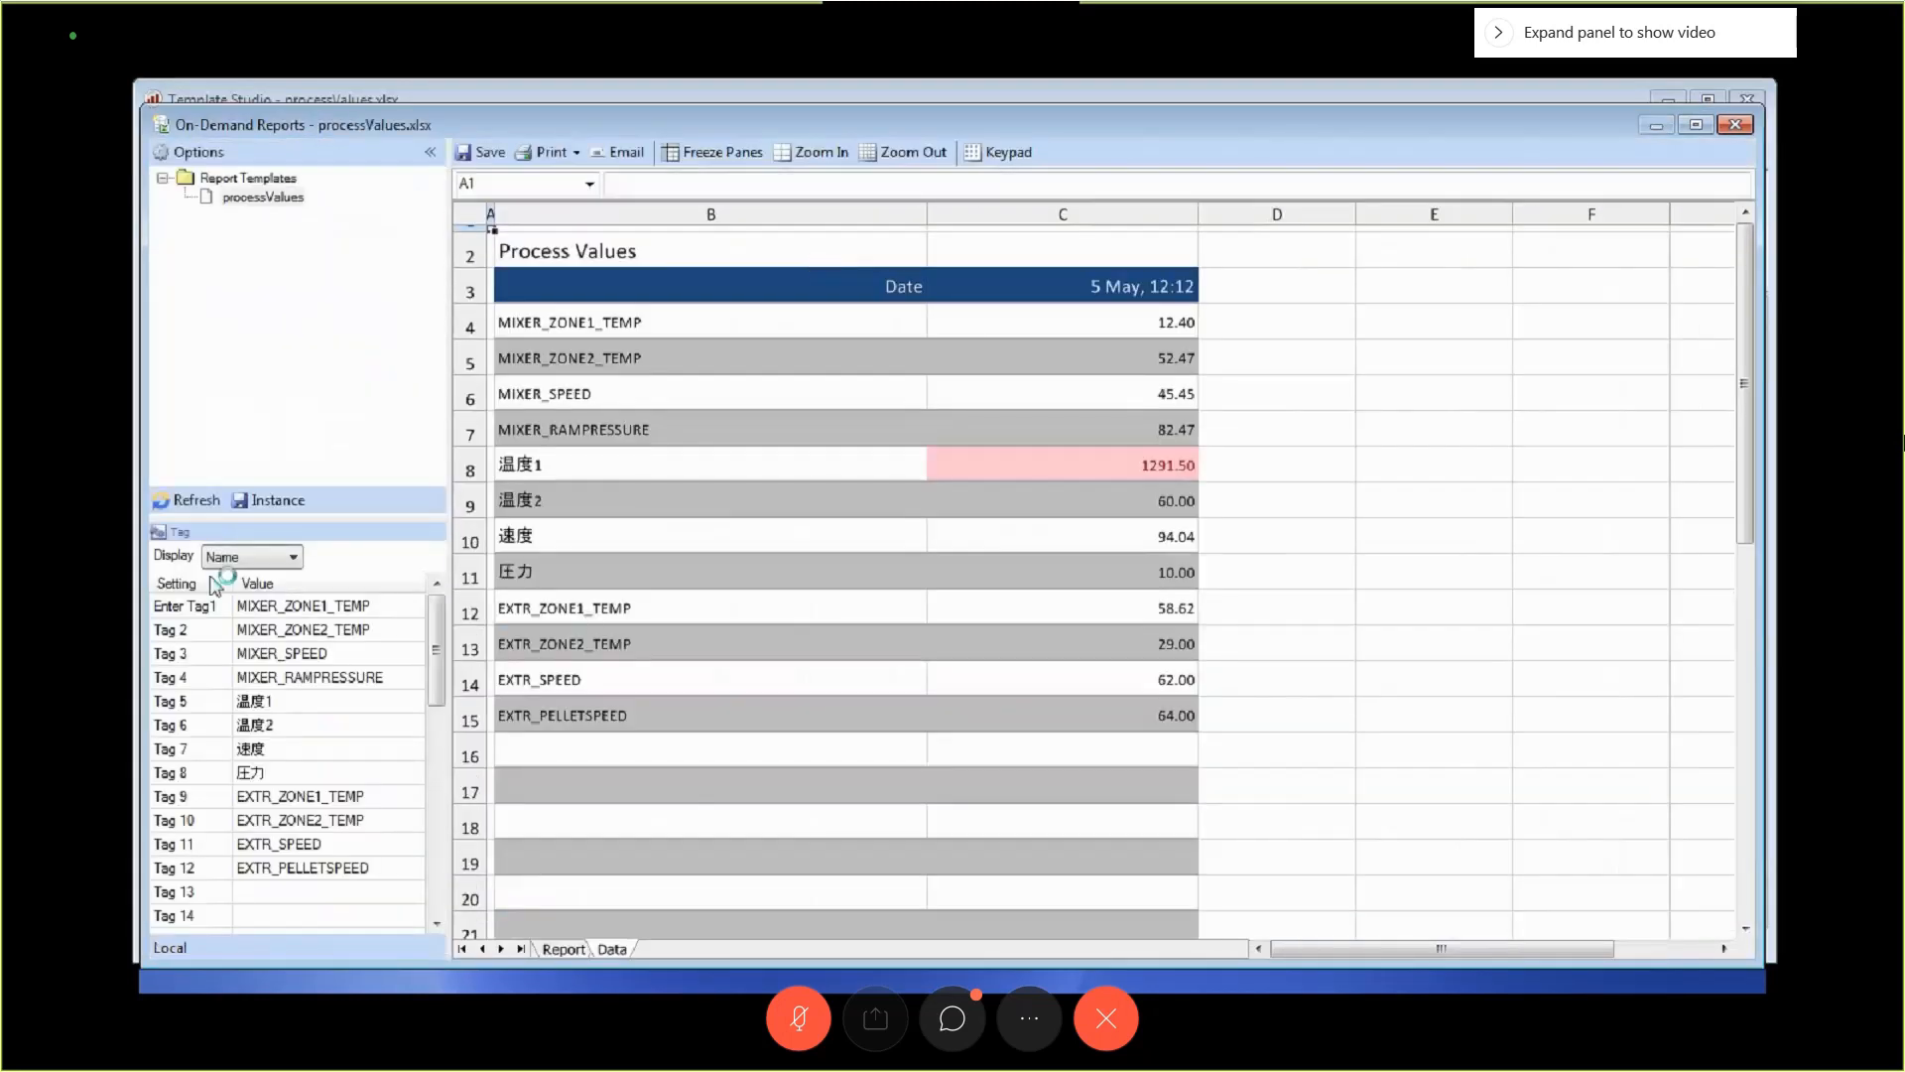
click(180, 502)
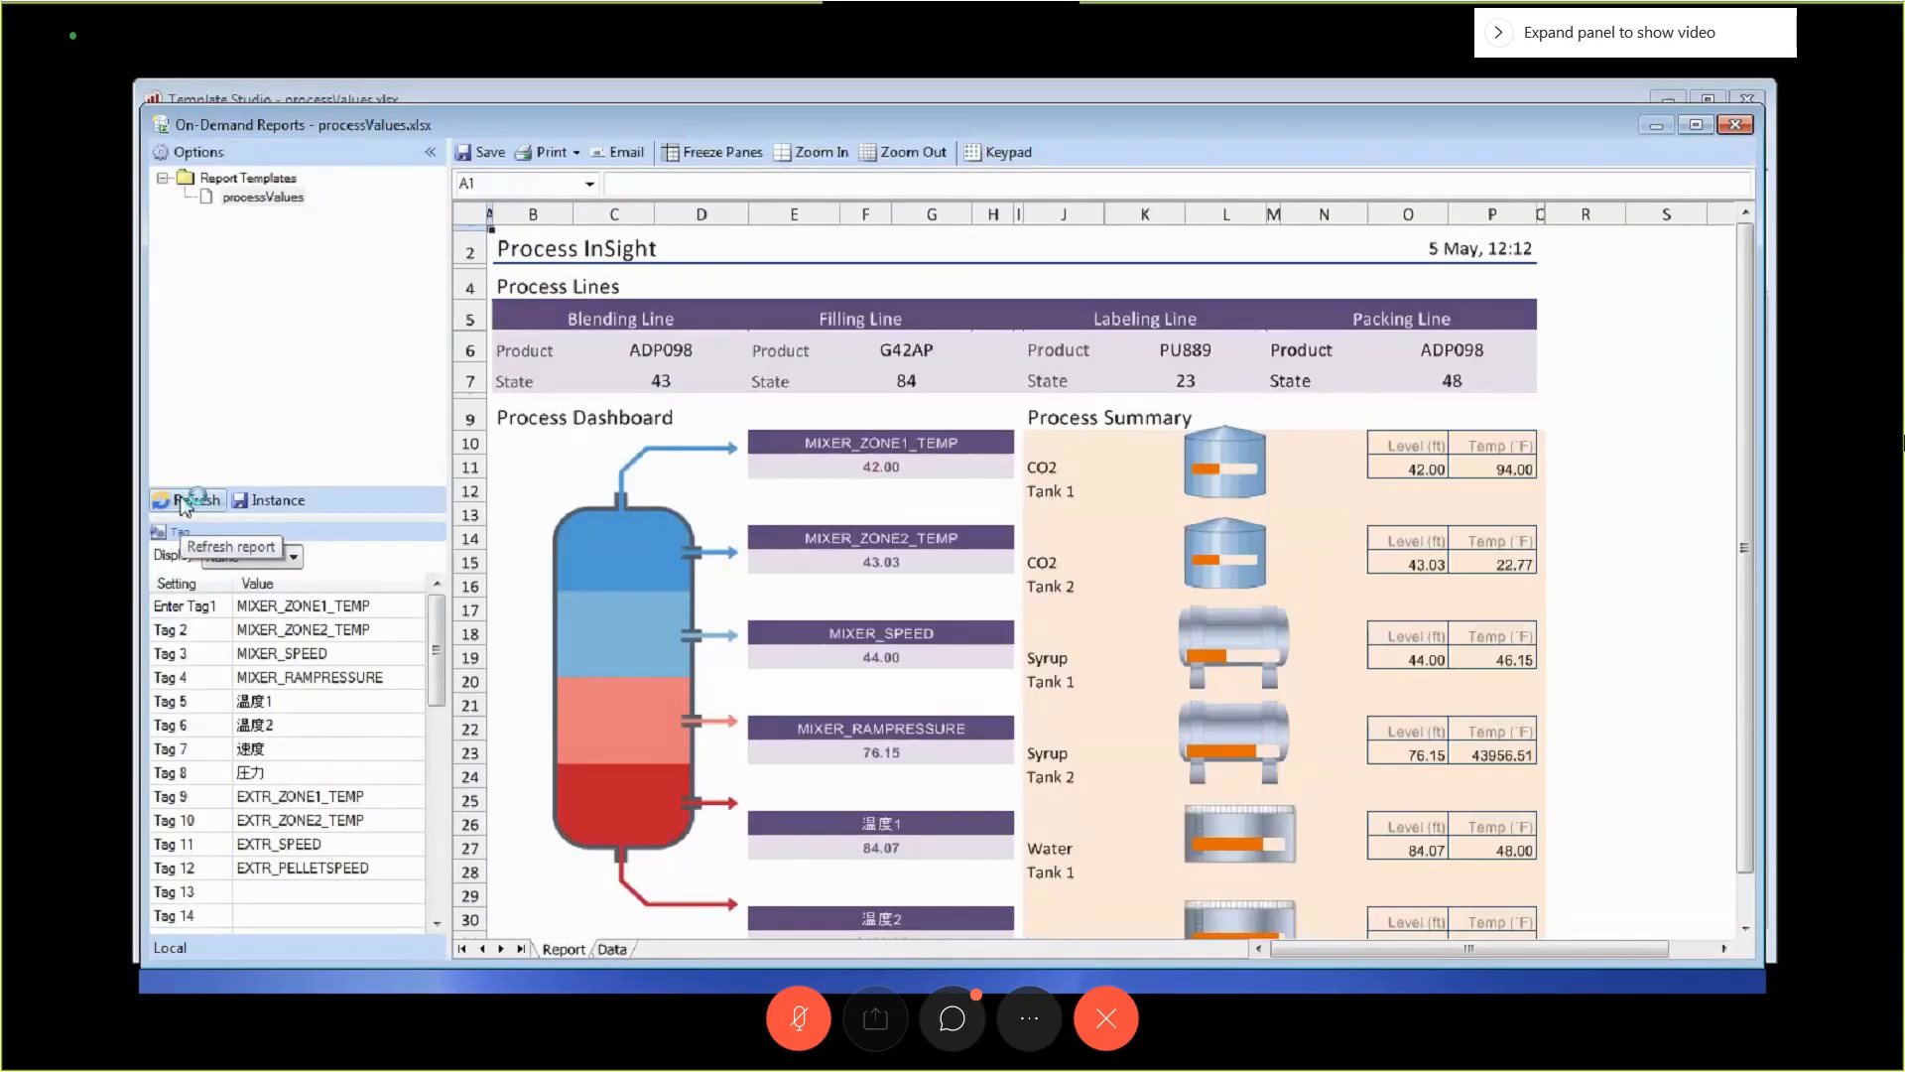
click(181, 498)
click(181, 499)
click(181, 498)
click(181, 500)
click(181, 500)
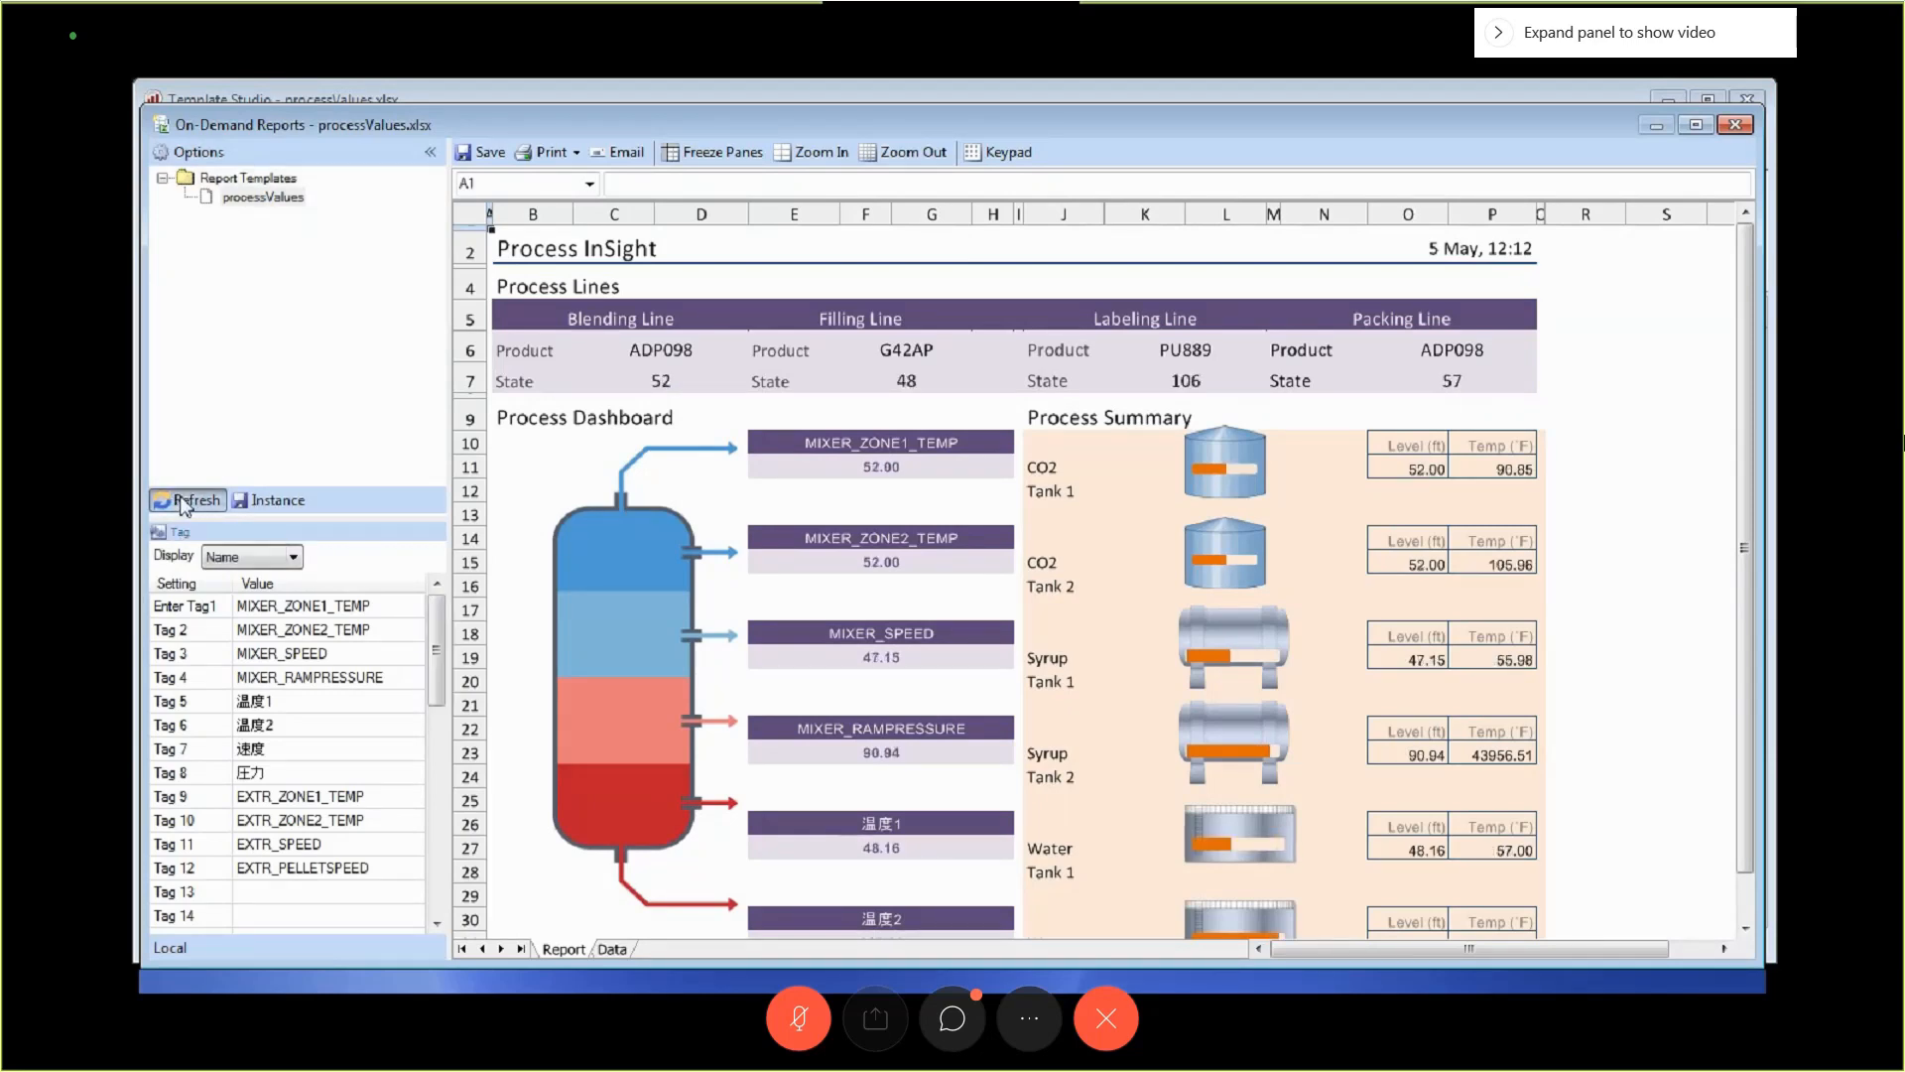
click(180, 500)
click(181, 500)
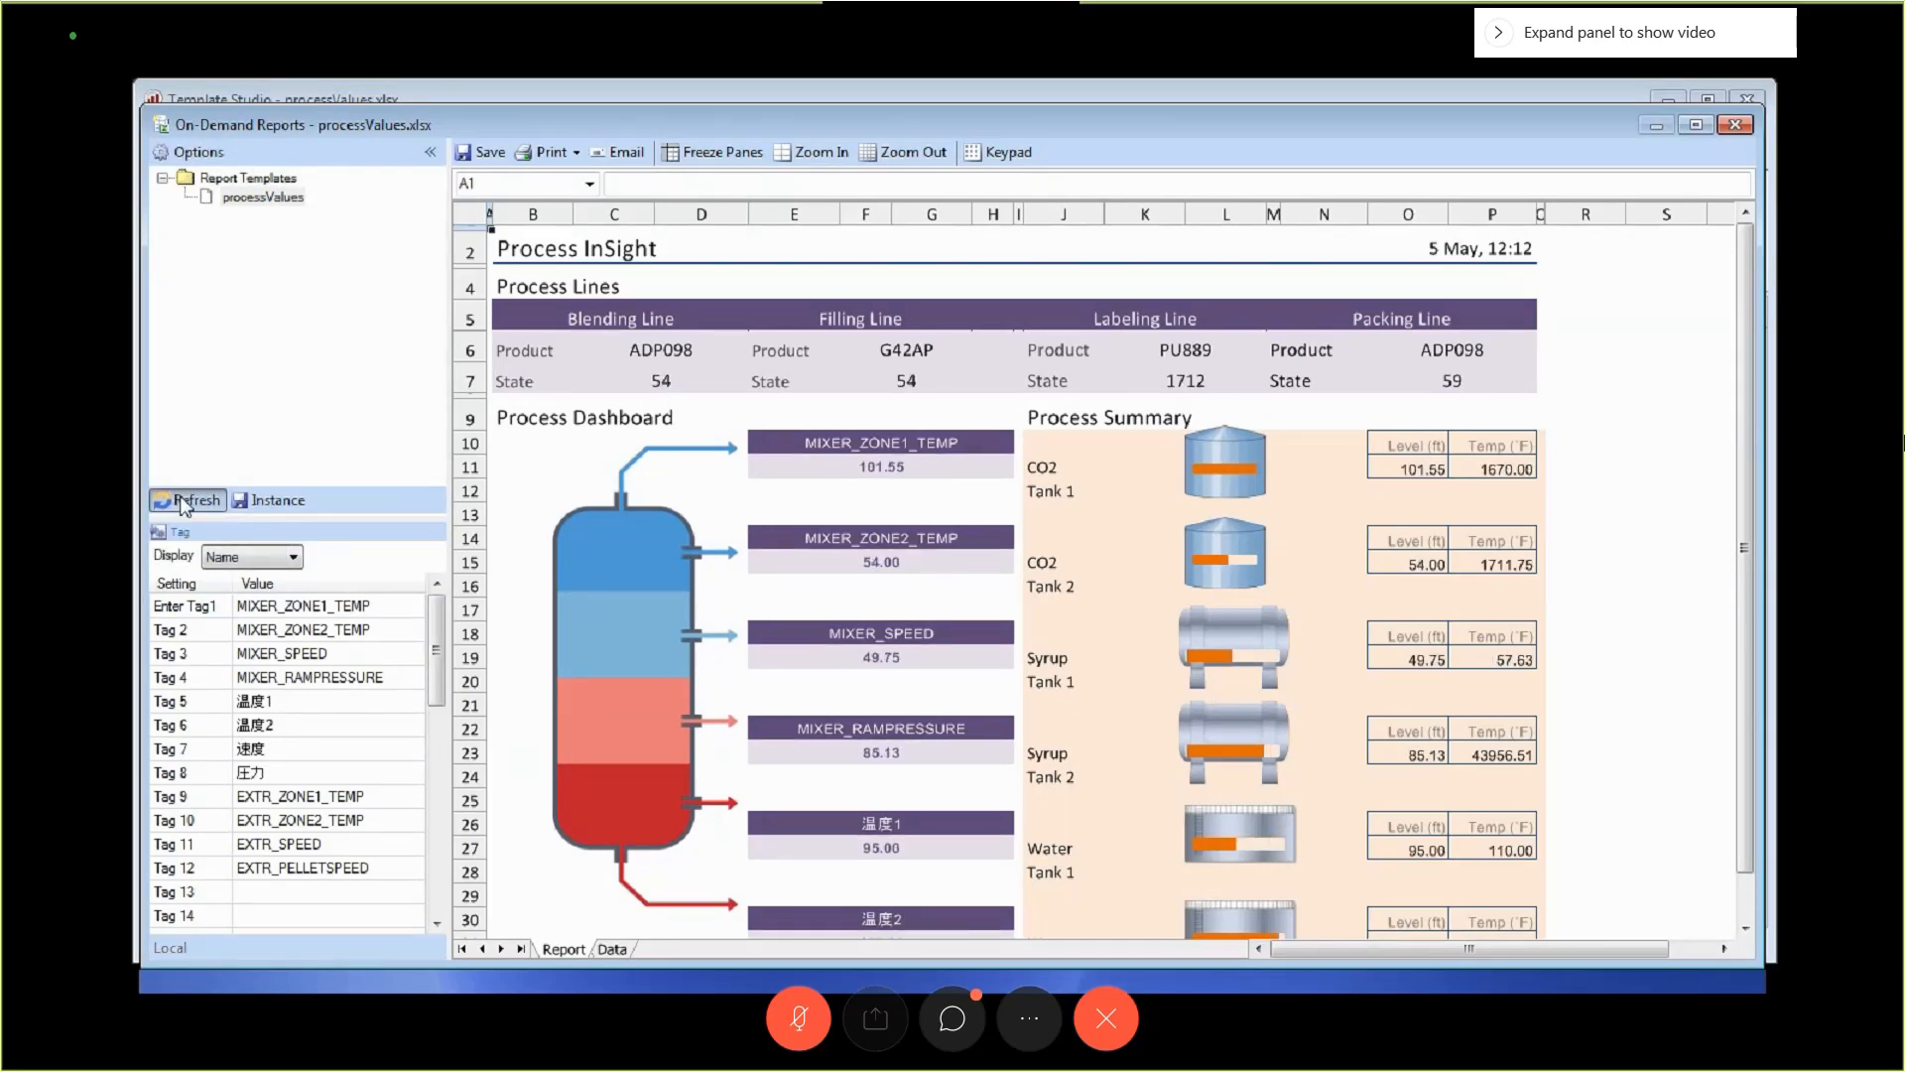
click(180, 500)
click(183, 501)
click(183, 502)
click(182, 501)
click(182, 501)
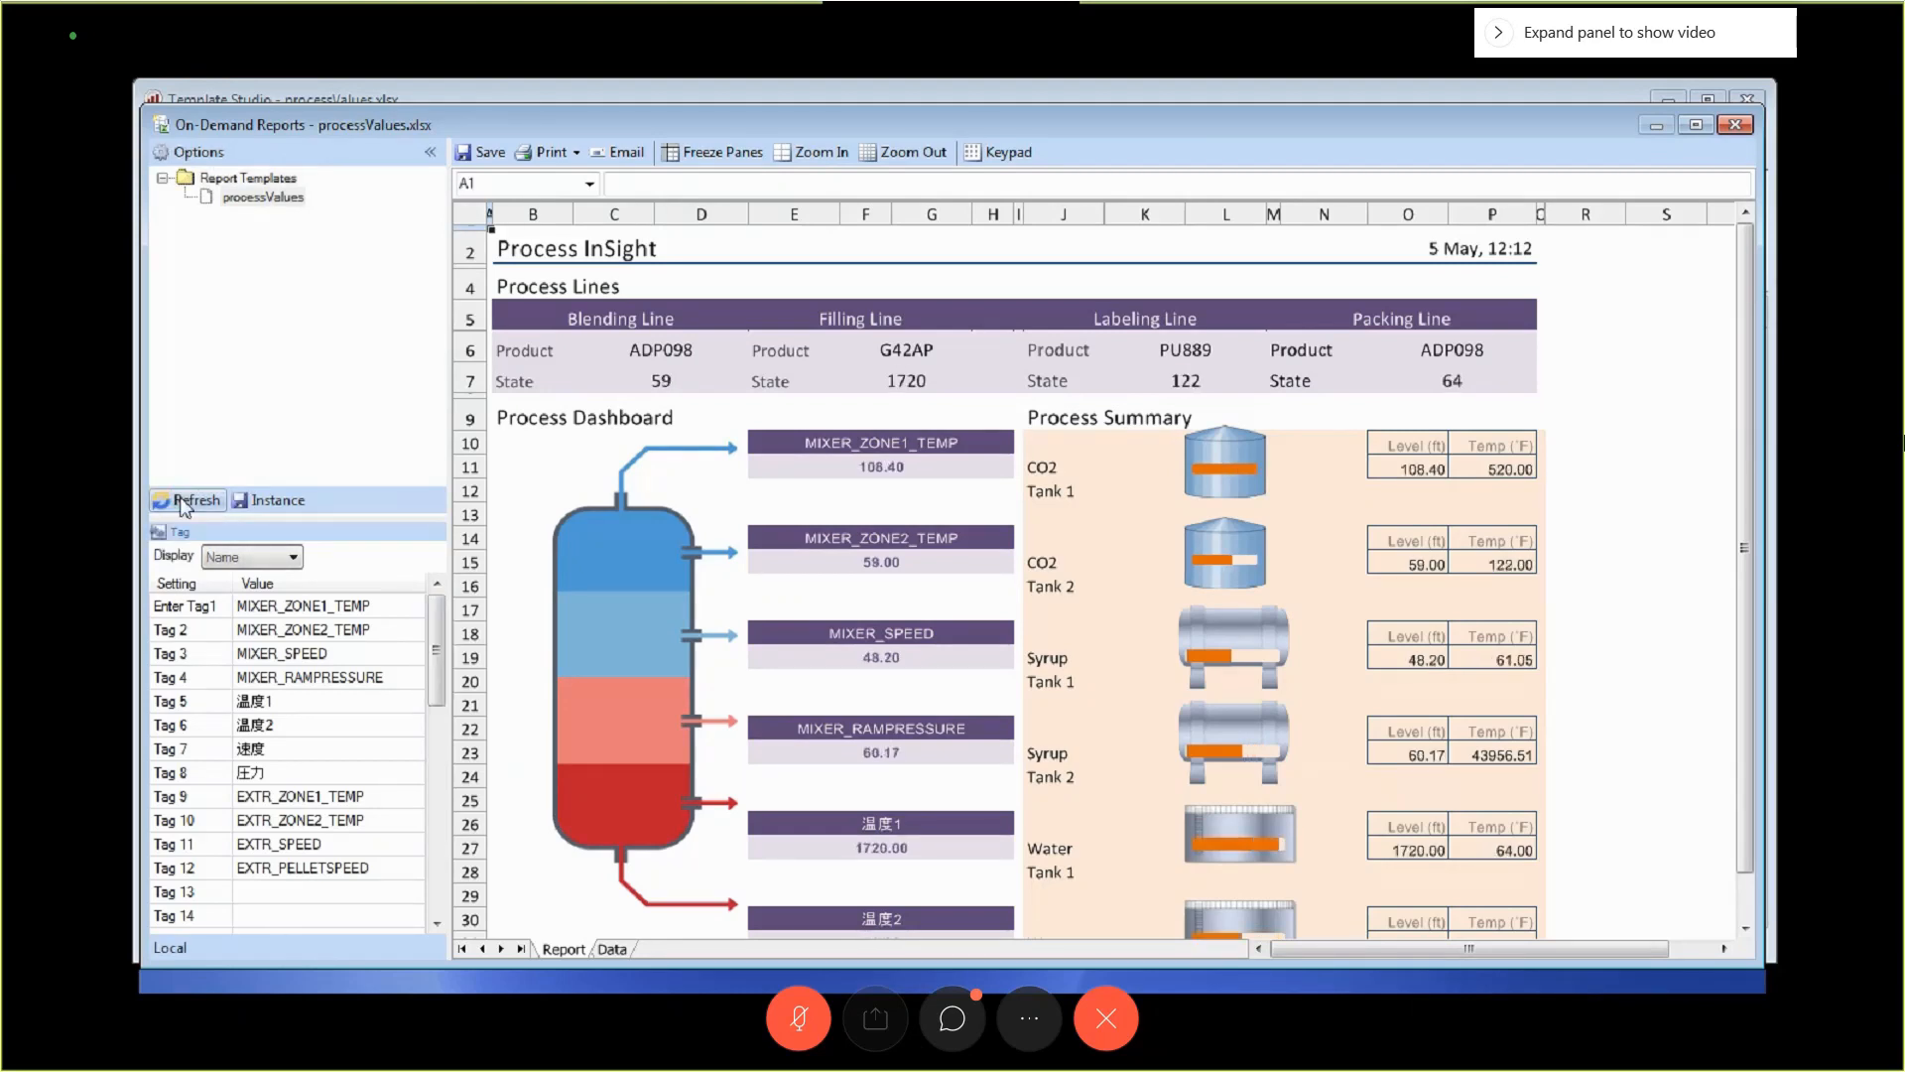
click(183, 501)
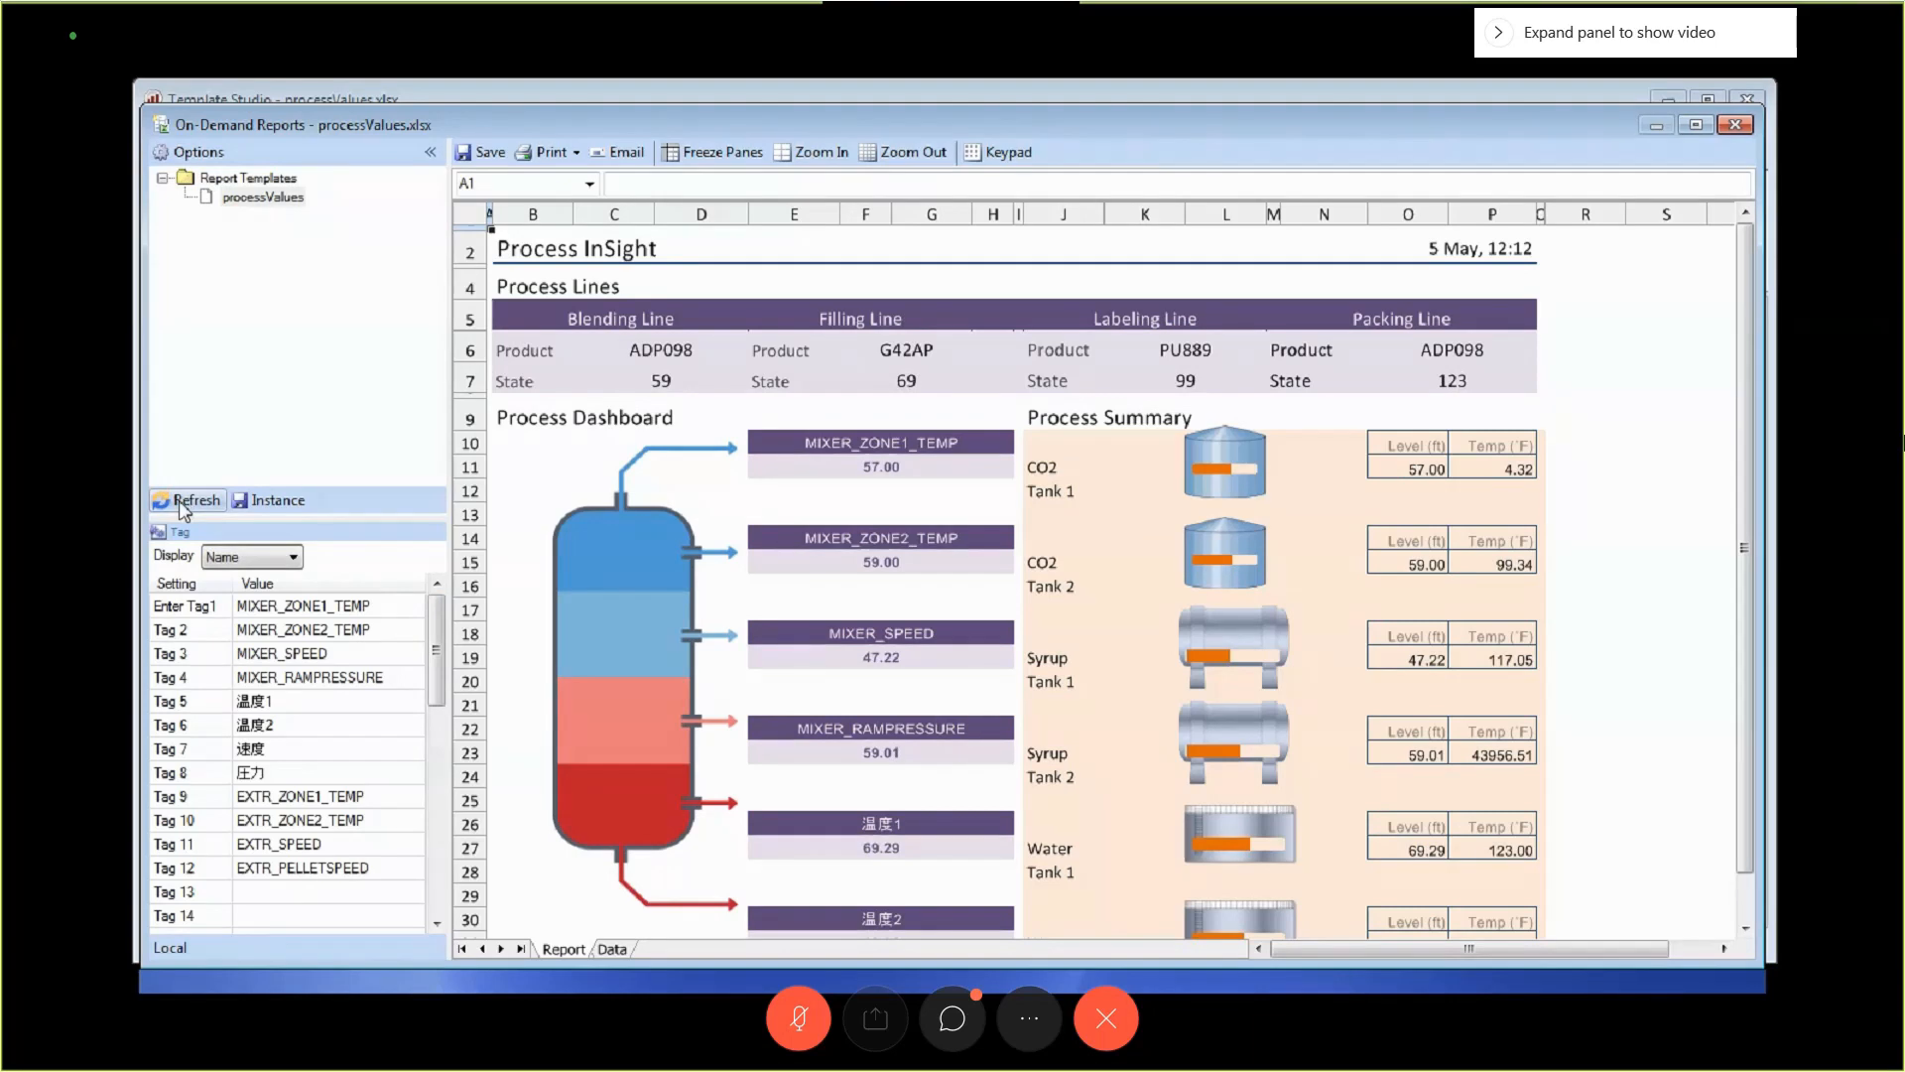
click(1735, 125)
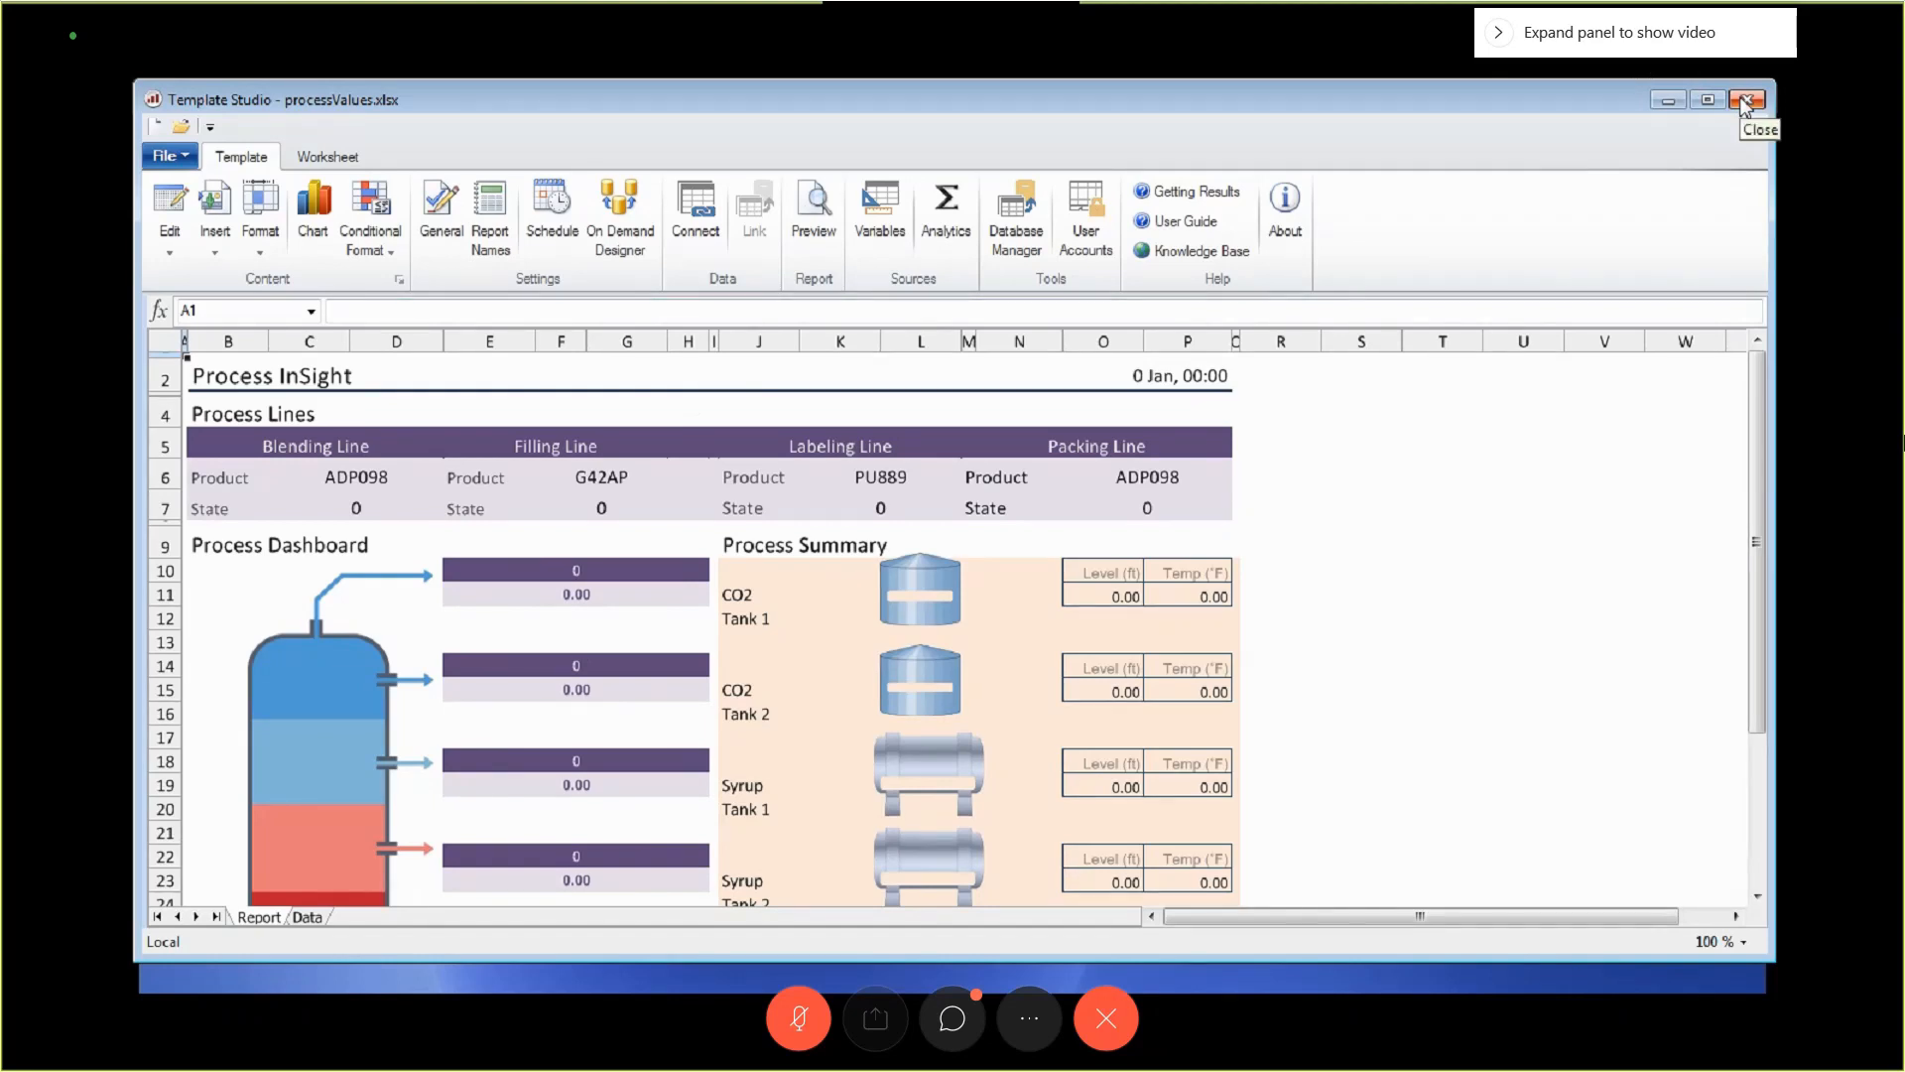
Close the processValues template and open the XLReporter web portal at localhost/xlrweb in Chrome.
click(1742, 103)
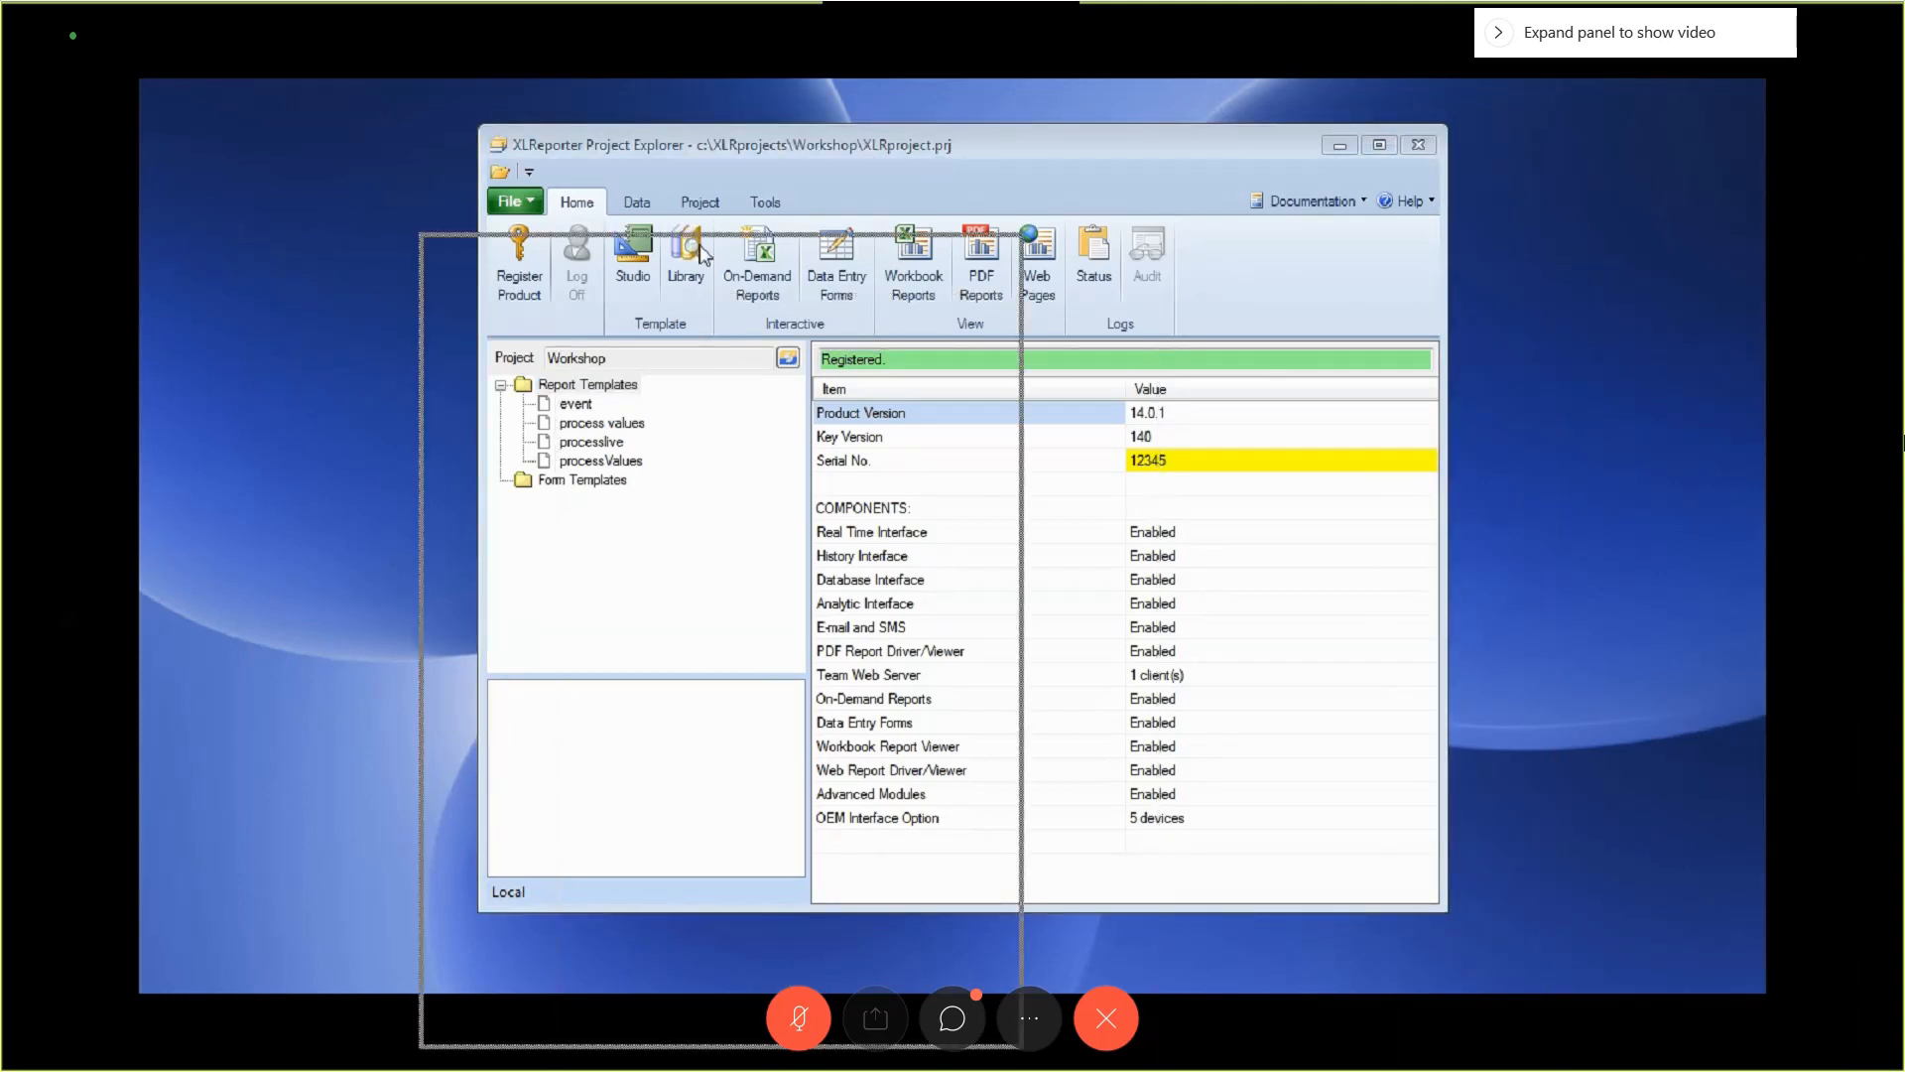
double_click(769, 142)
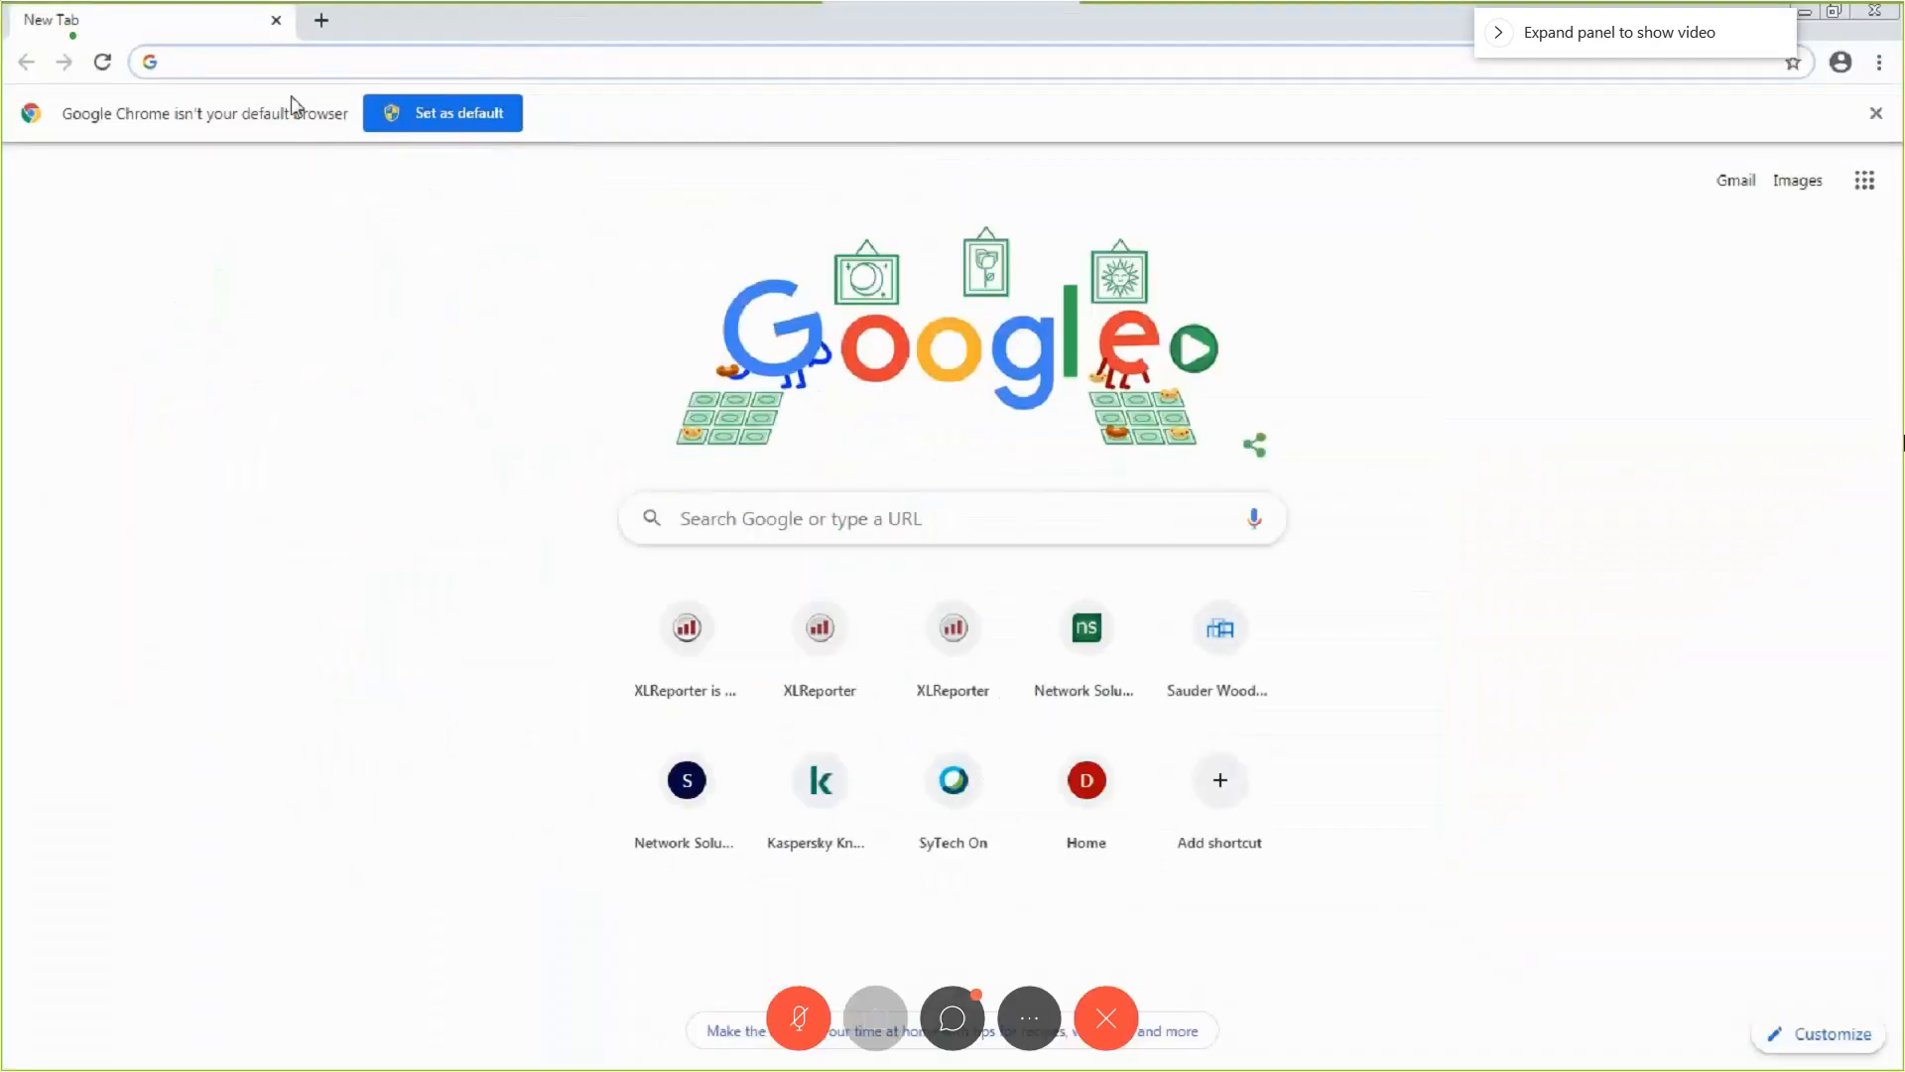
text(localhost/xlrweb)
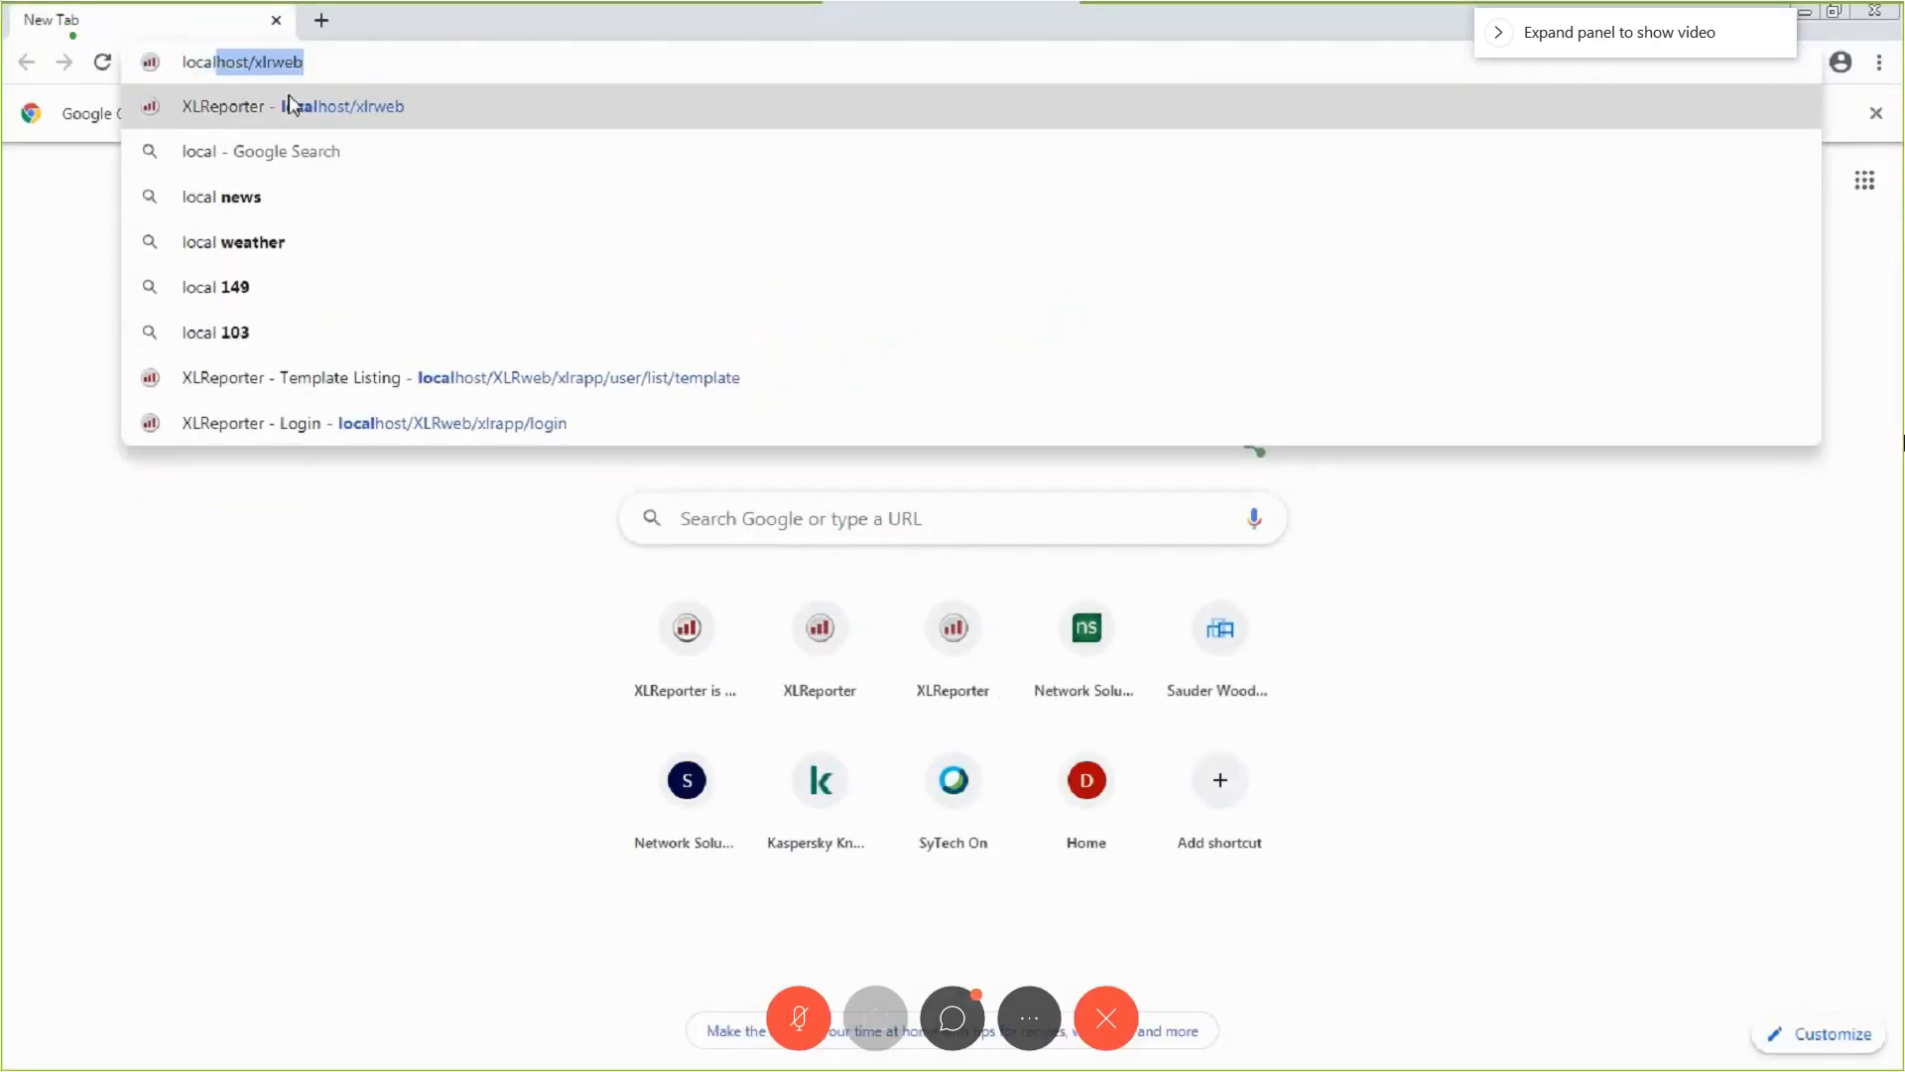
key(Return)
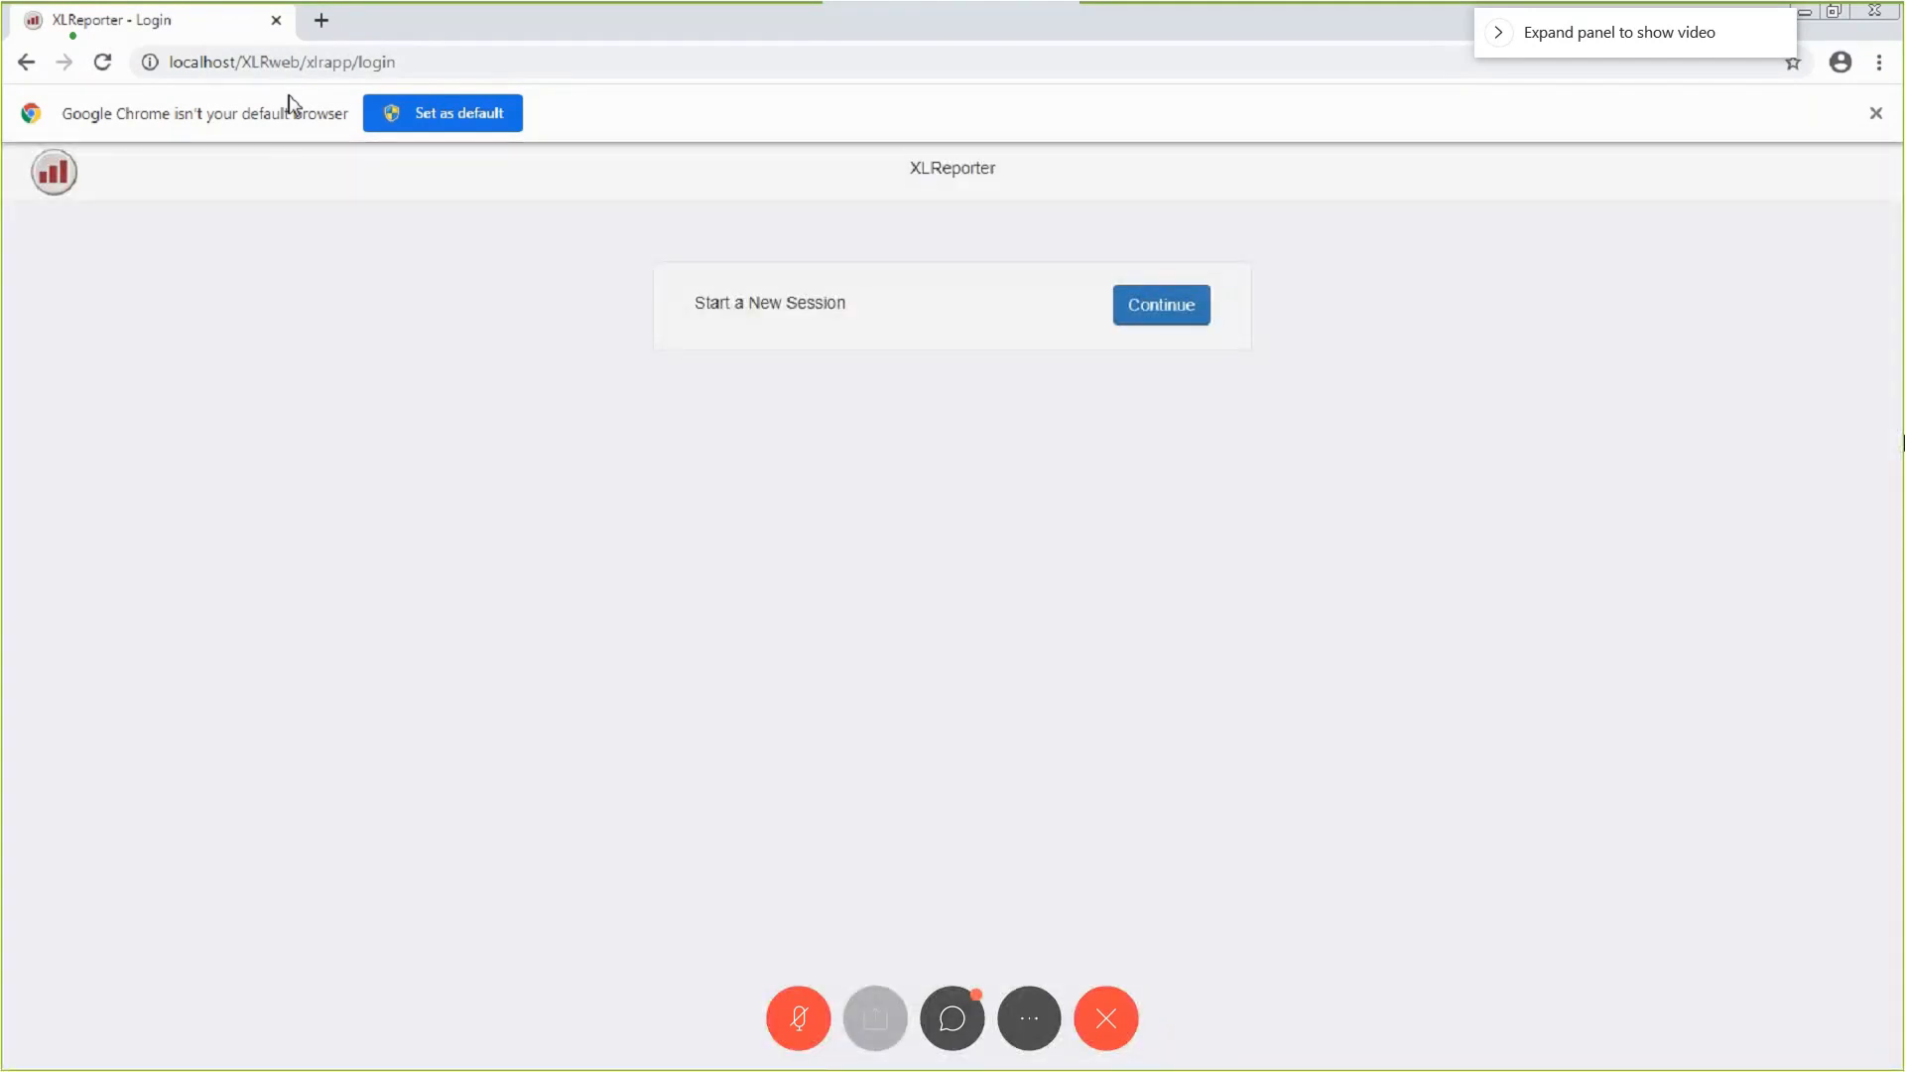
Start a new web portal session and refresh the processlive on-demand report.
click(1170, 306)
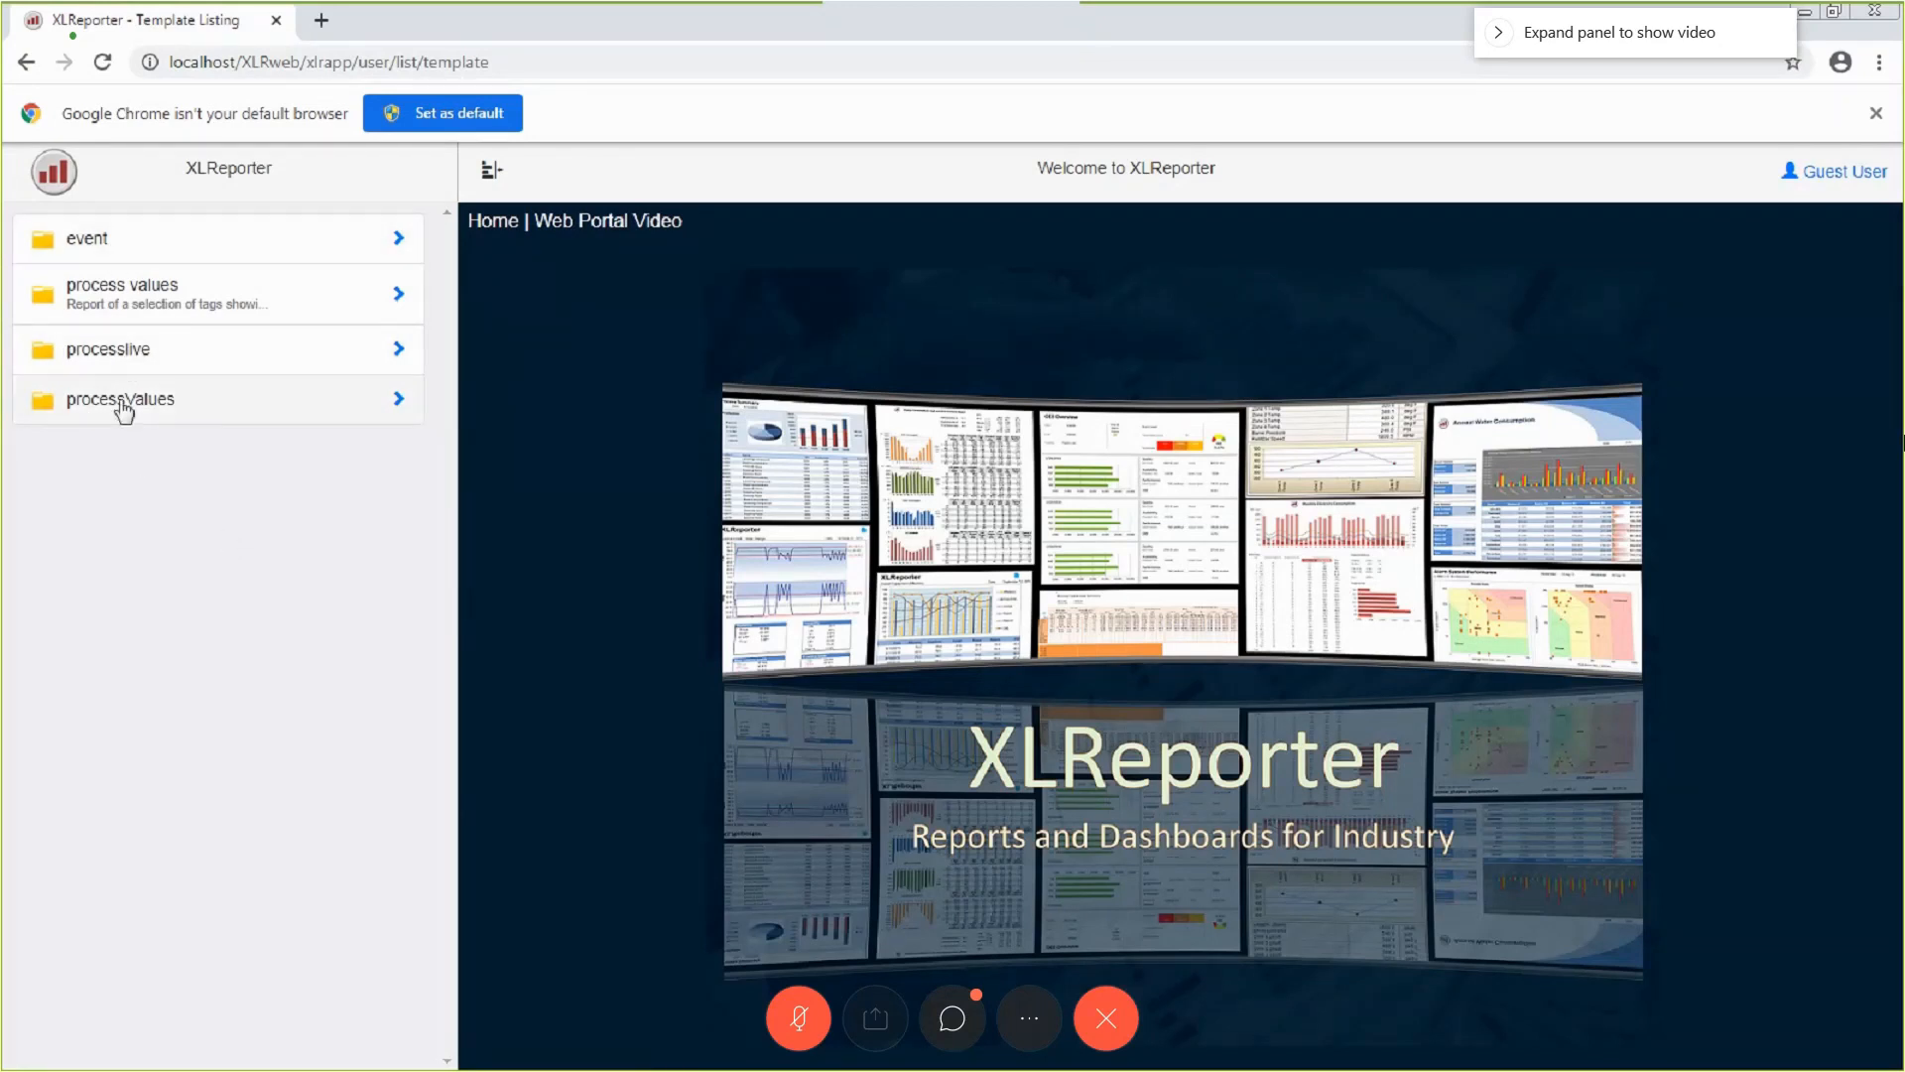
click(122, 353)
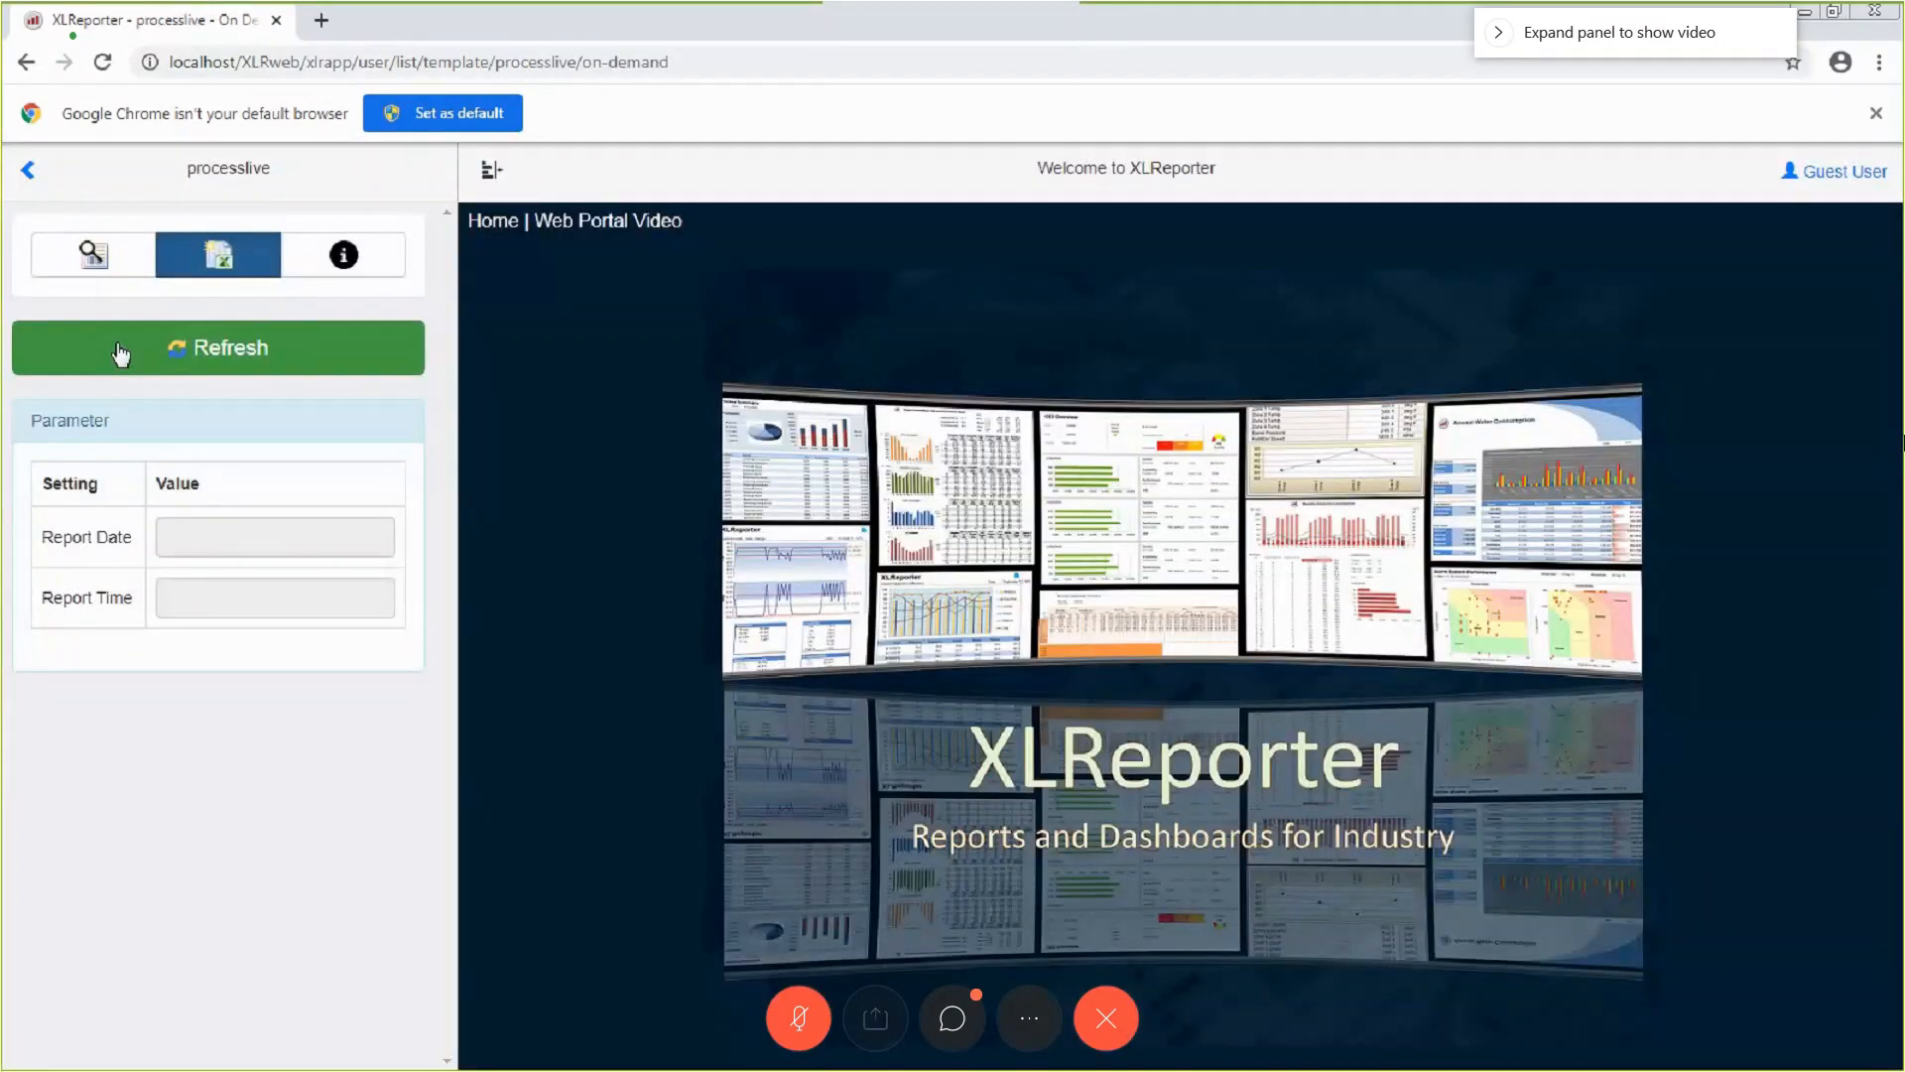
click(232, 359)
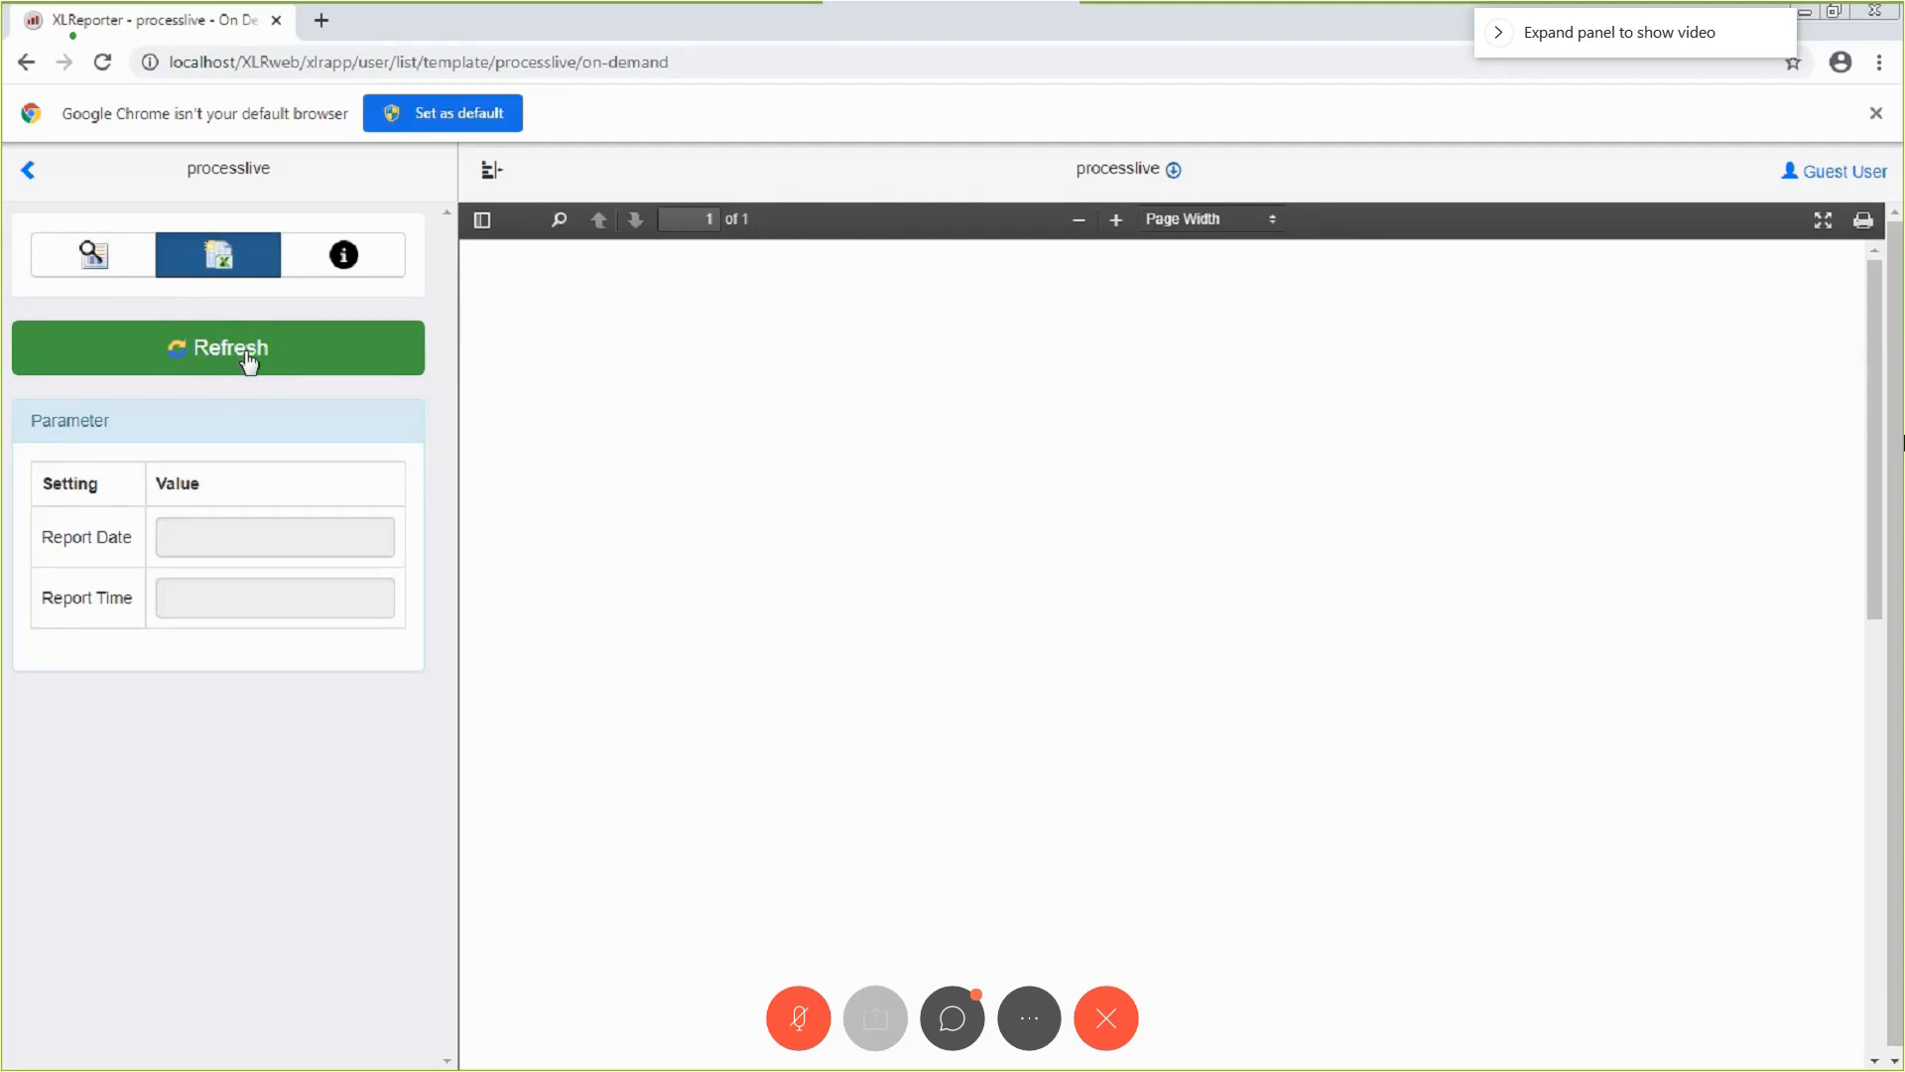
Return to the portal's template list, refresh the process values on-demand report, and close the browser.
click(29, 172)
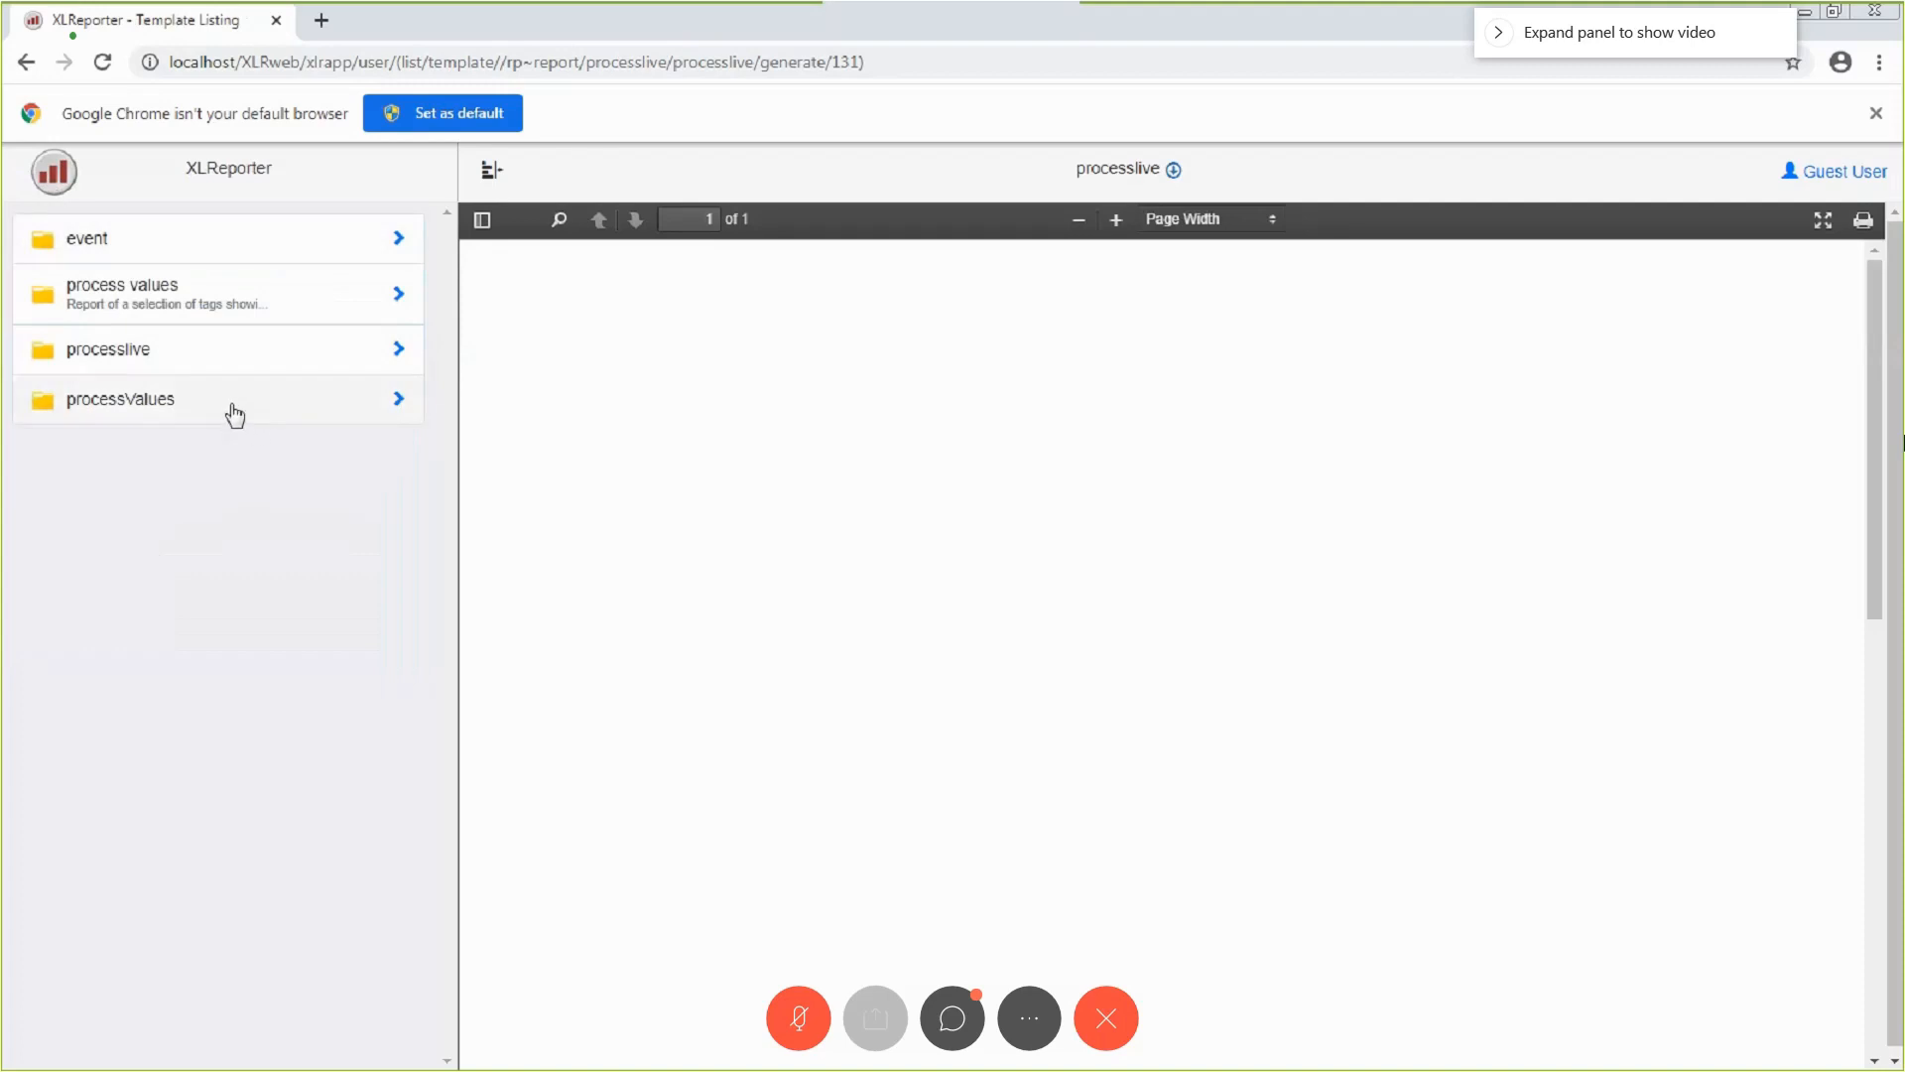
click(227, 308)
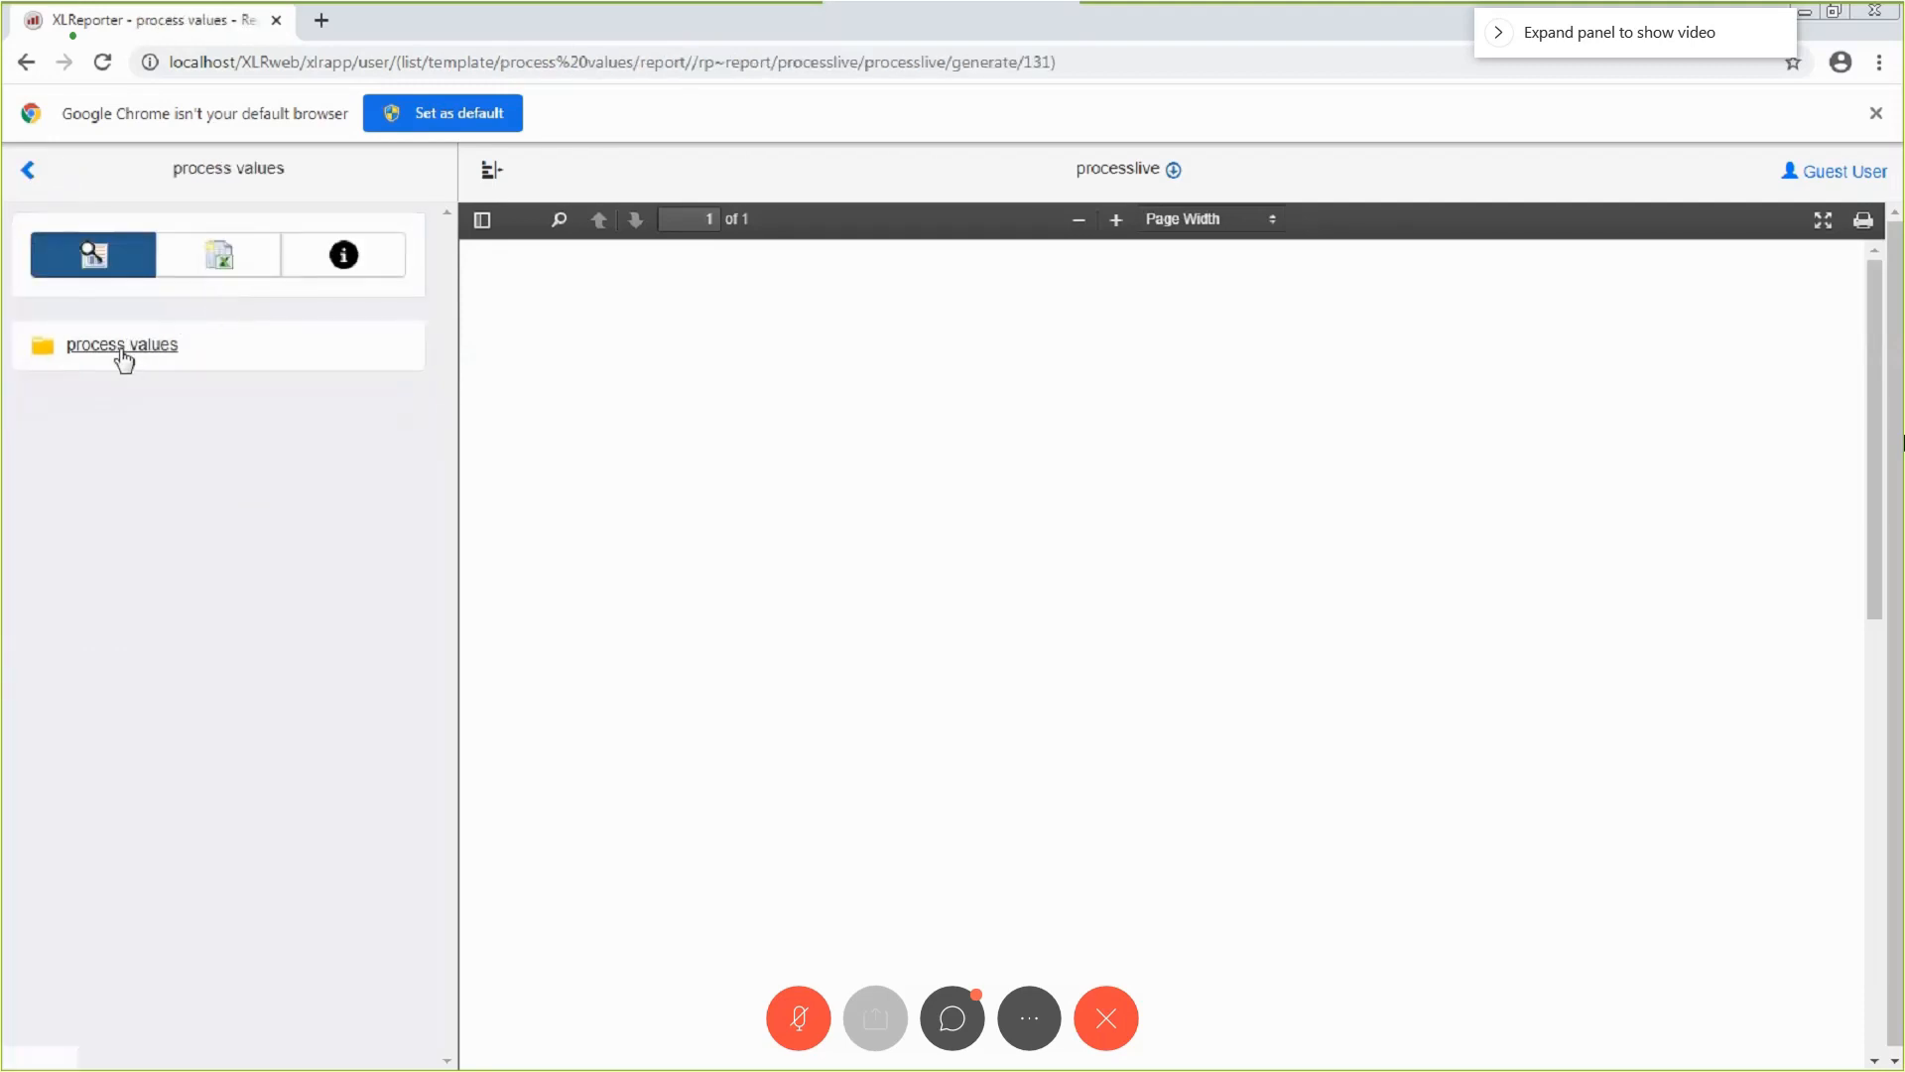
click(231, 264)
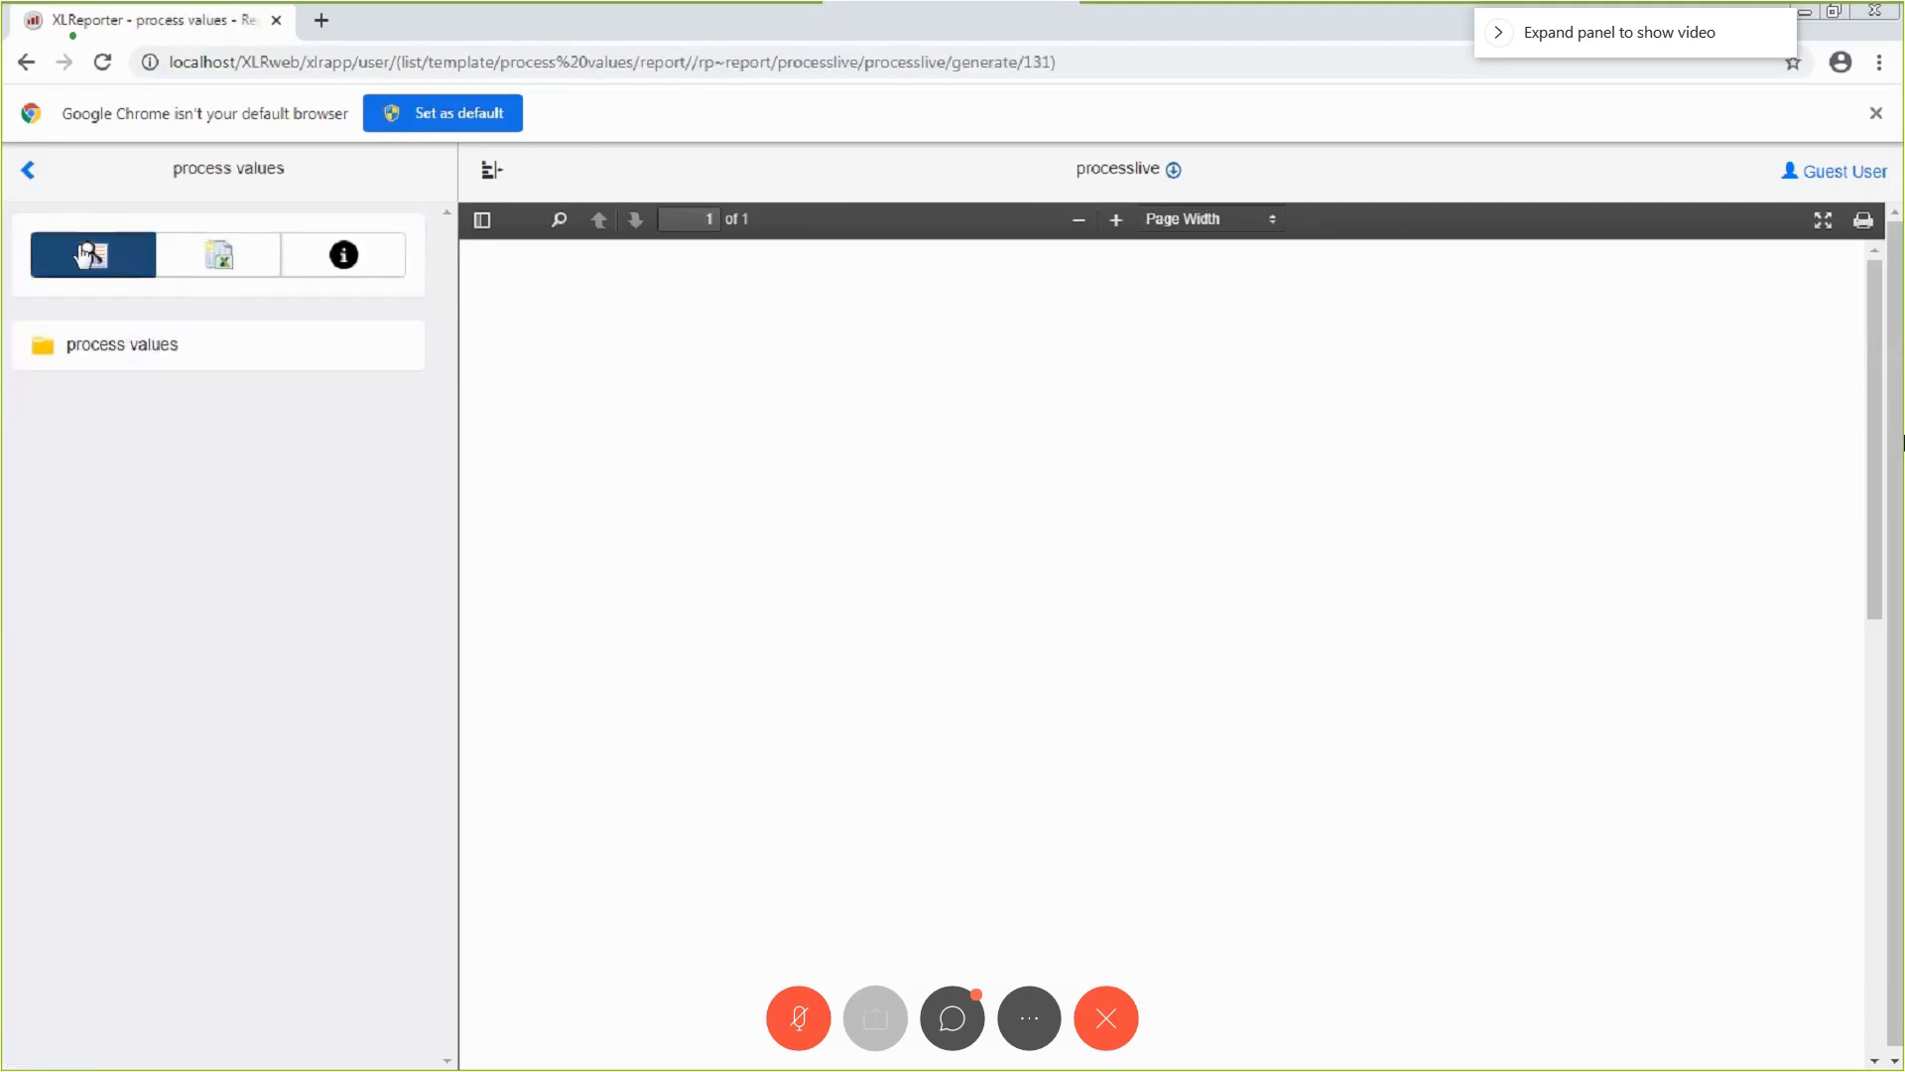
click(229, 264)
click(196, 349)
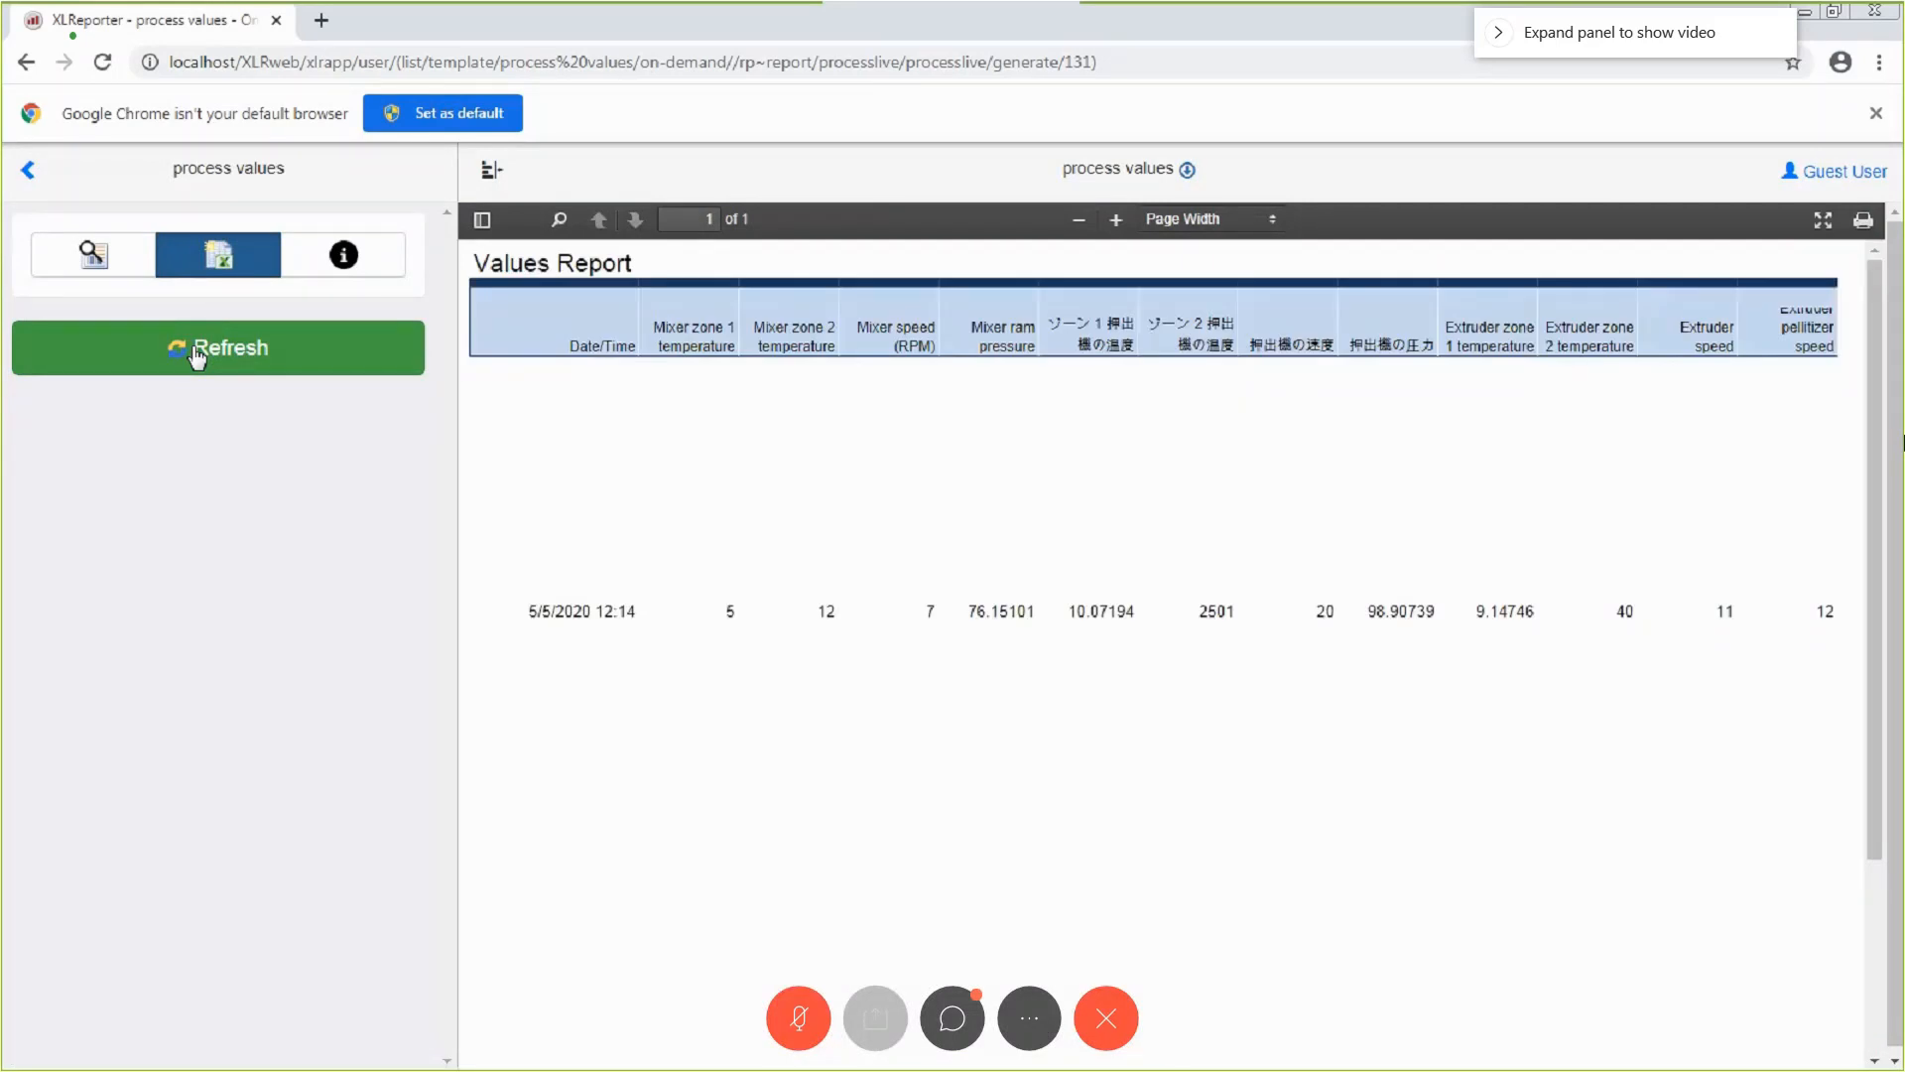
click(1876, 11)
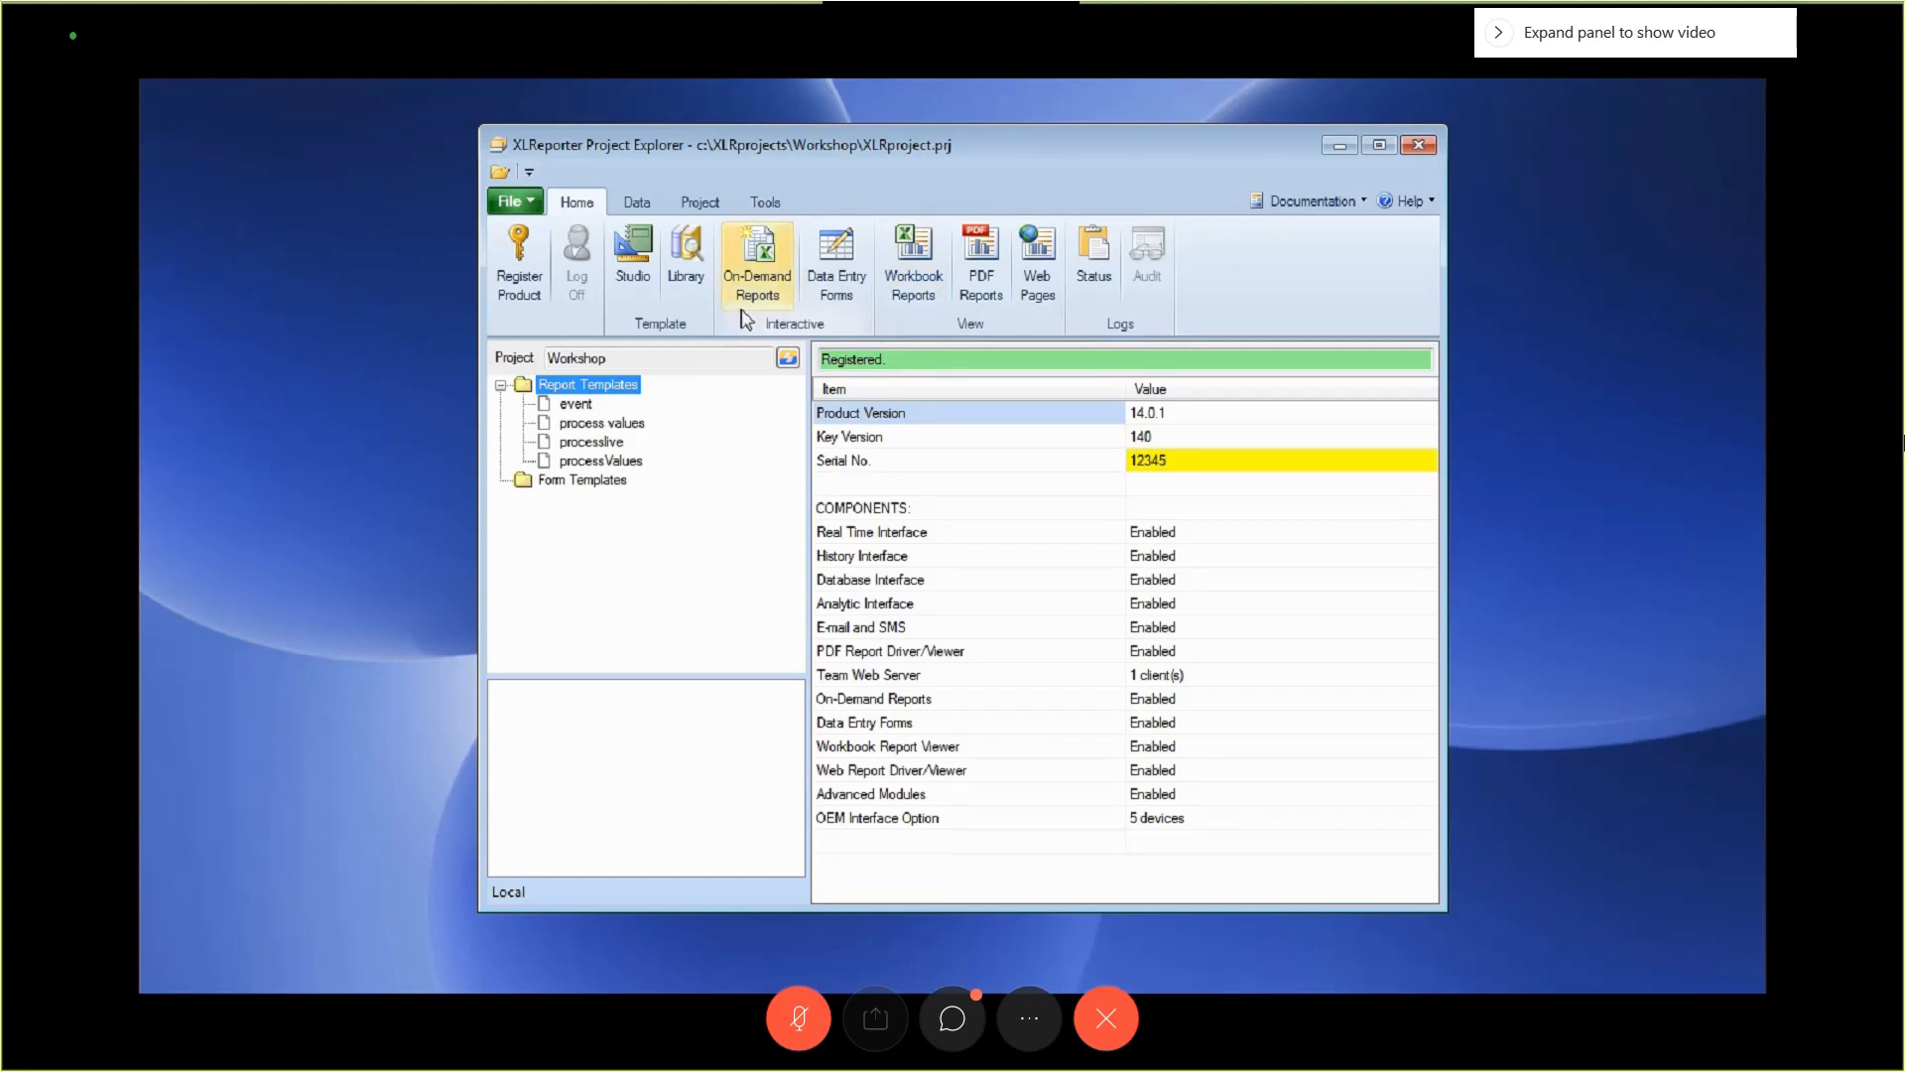
View the processValues template in On-Demand Reports from the Project Explorer, refresh its values, and close the viewer.
click(763, 257)
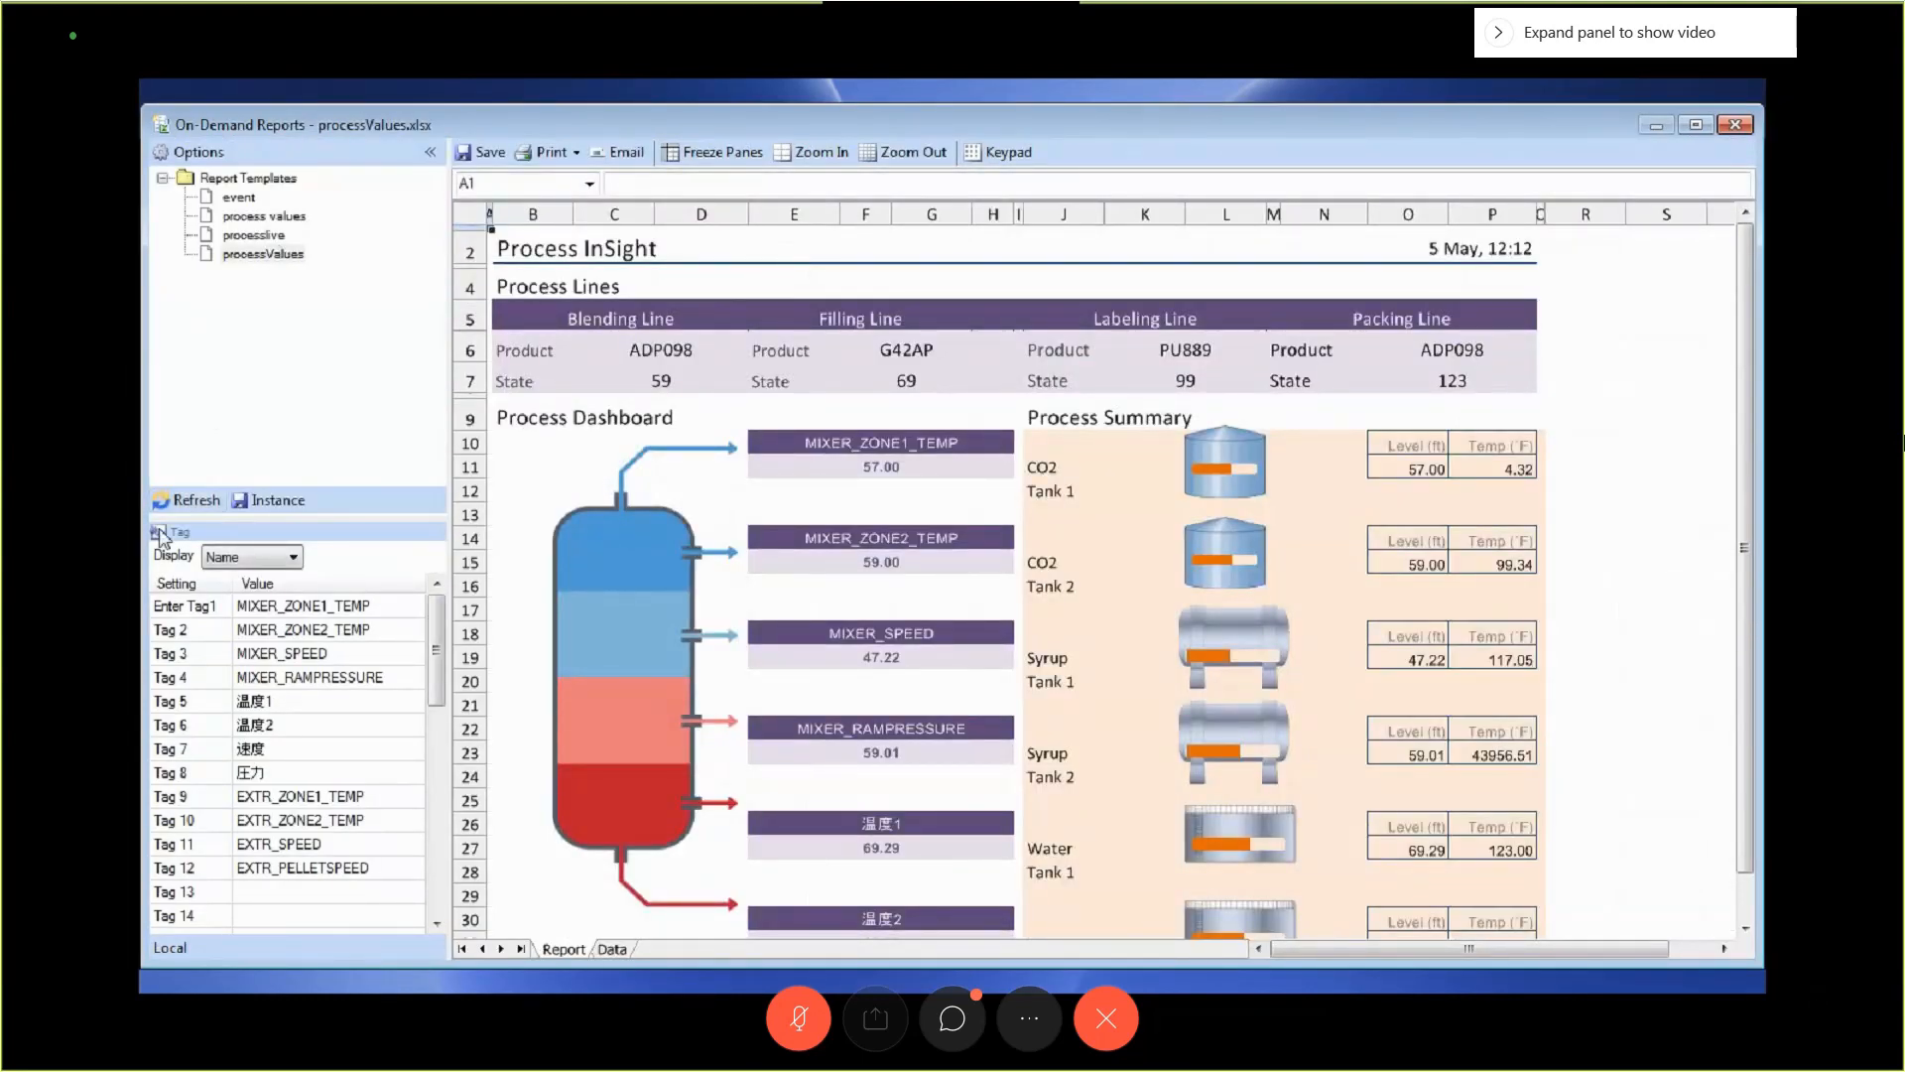
click(181, 503)
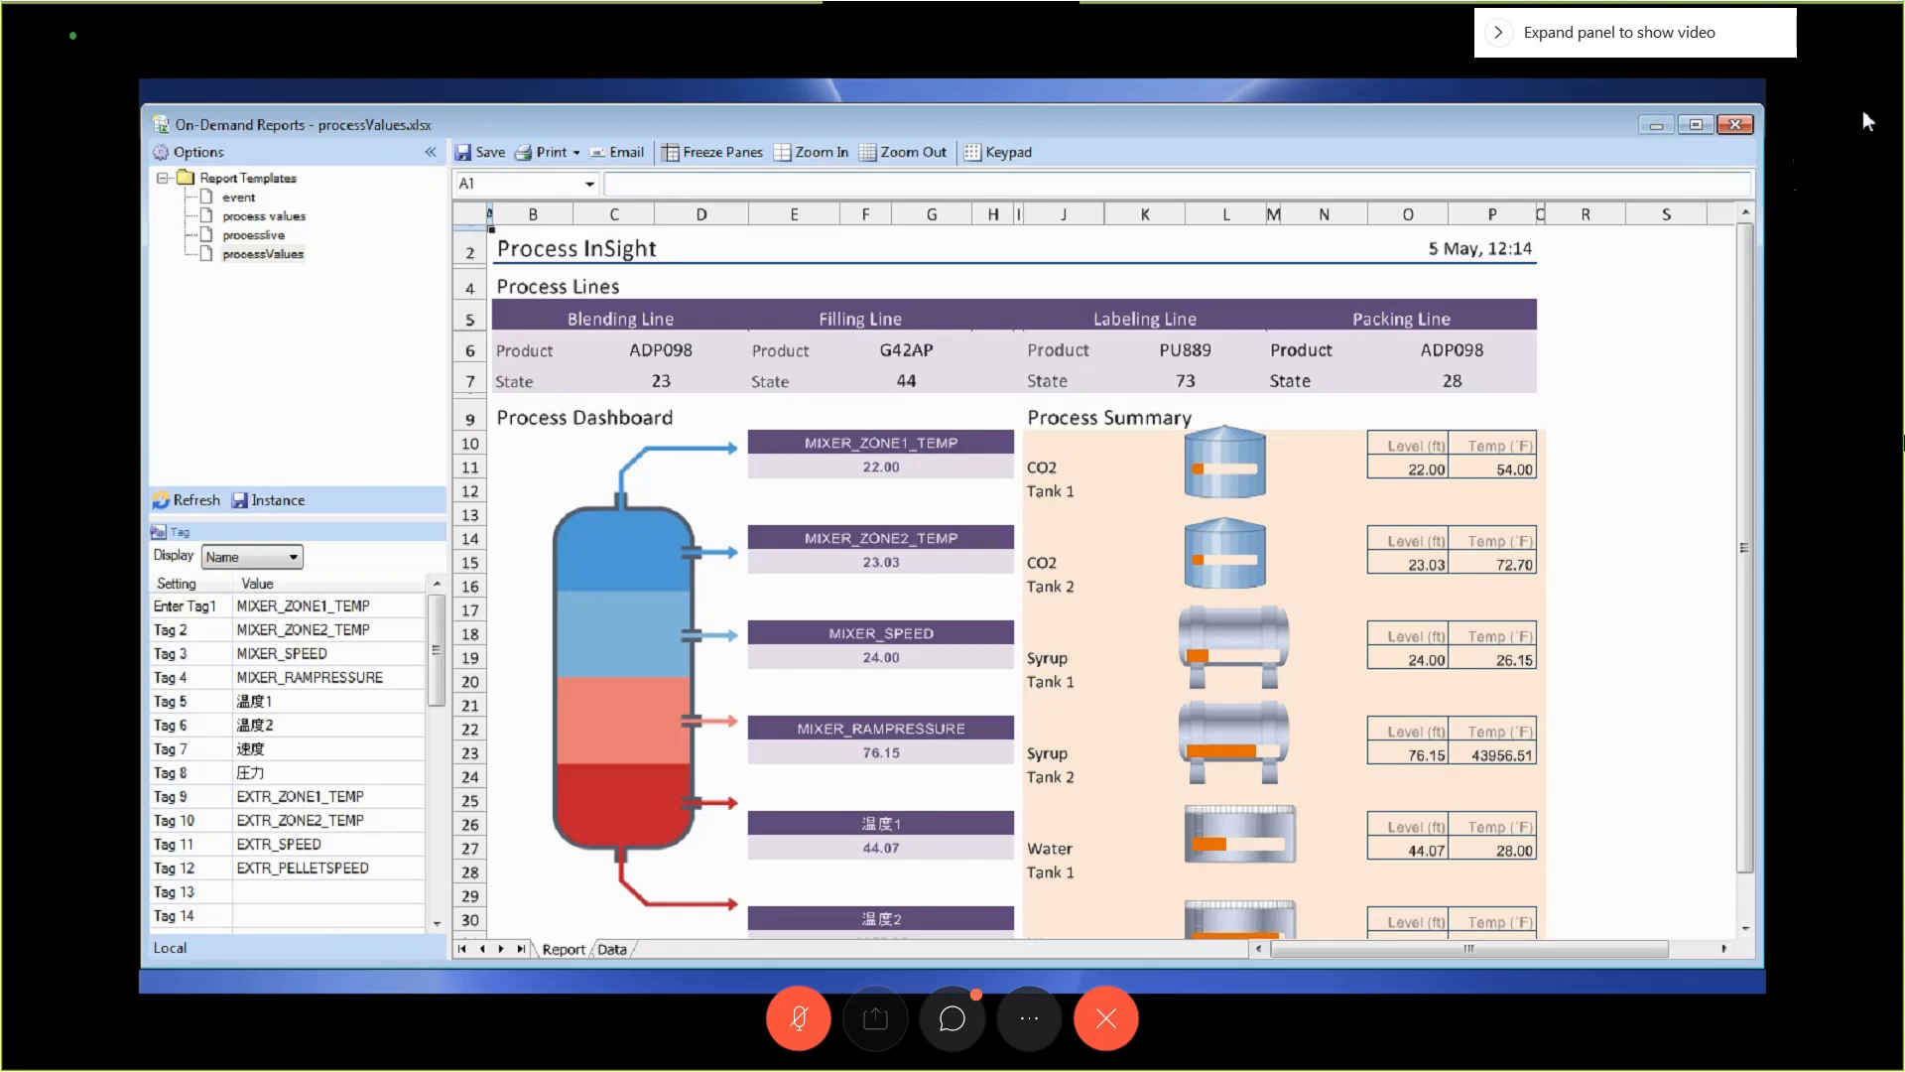
click(1734, 126)
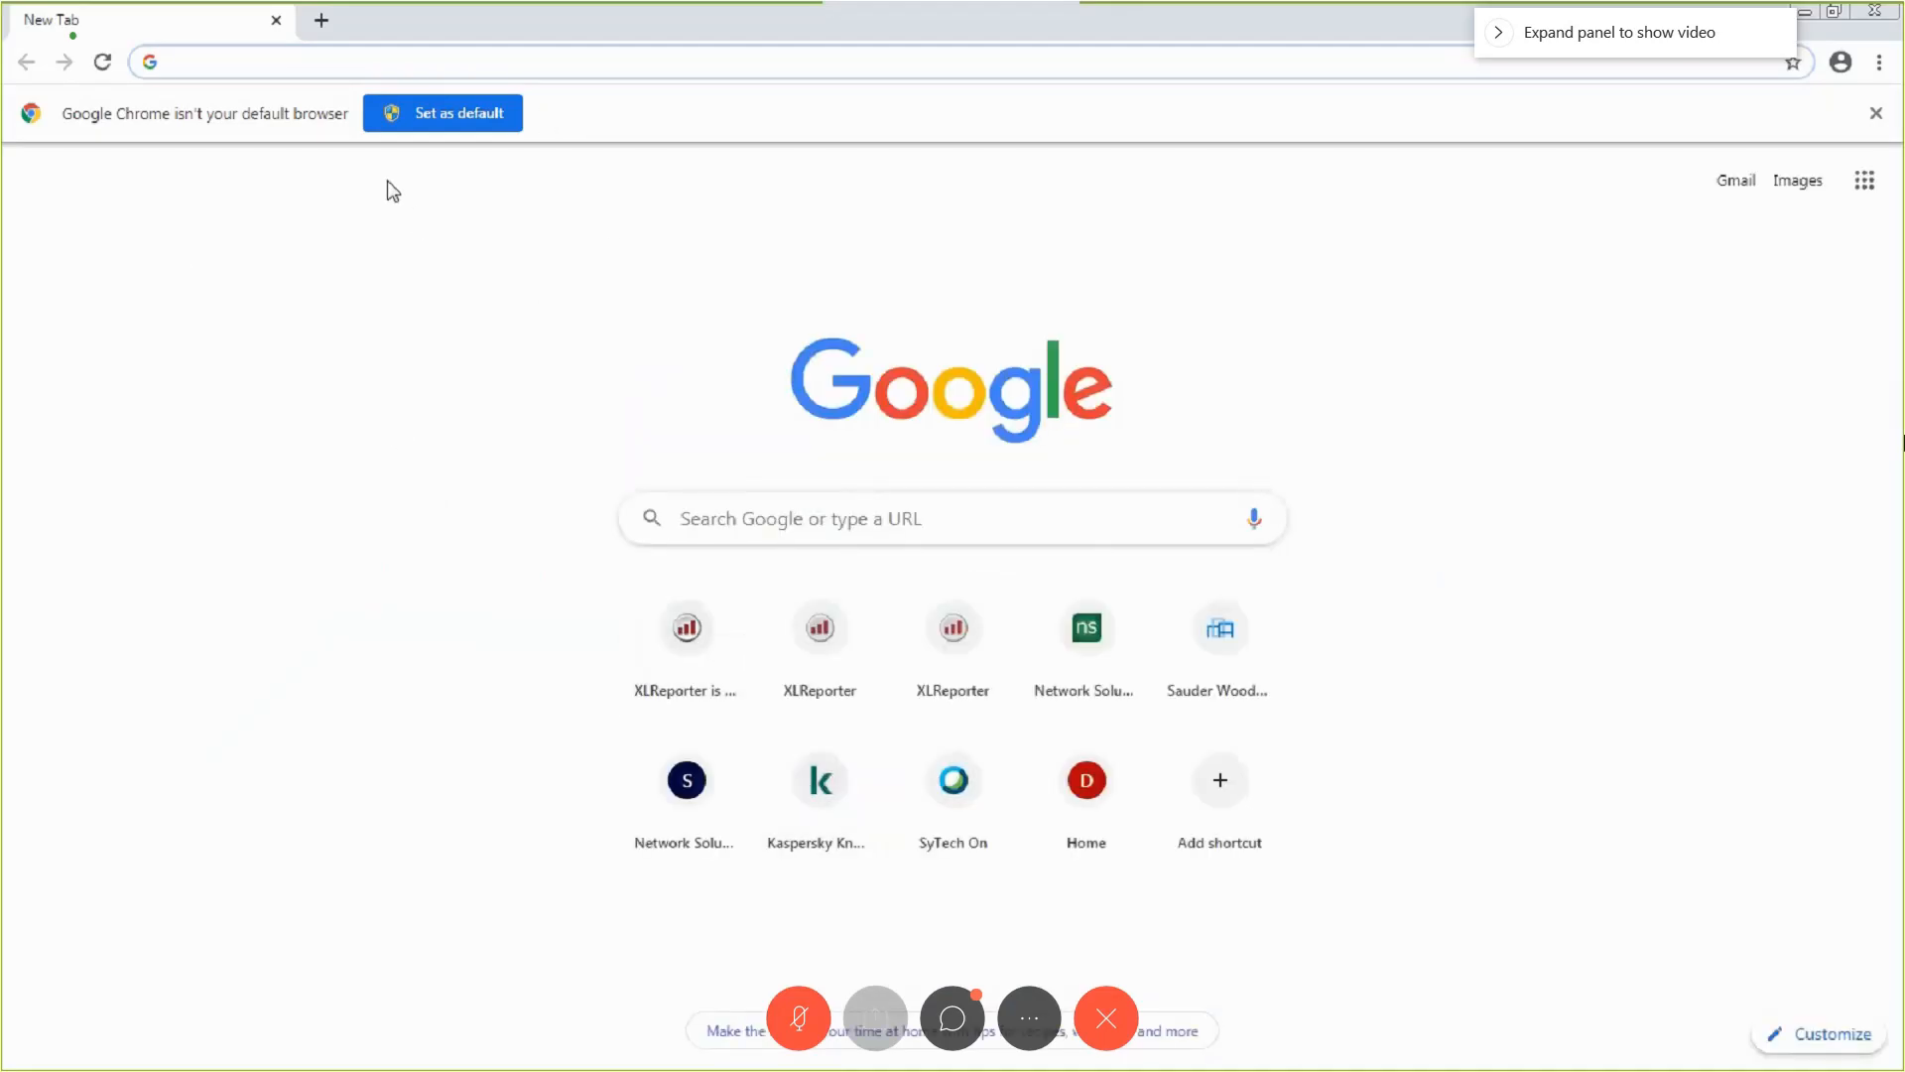
Reopen the XLReporter web portal on localhost in Chrome and refresh the processValues on-demand report.
text(local)
key(Return)
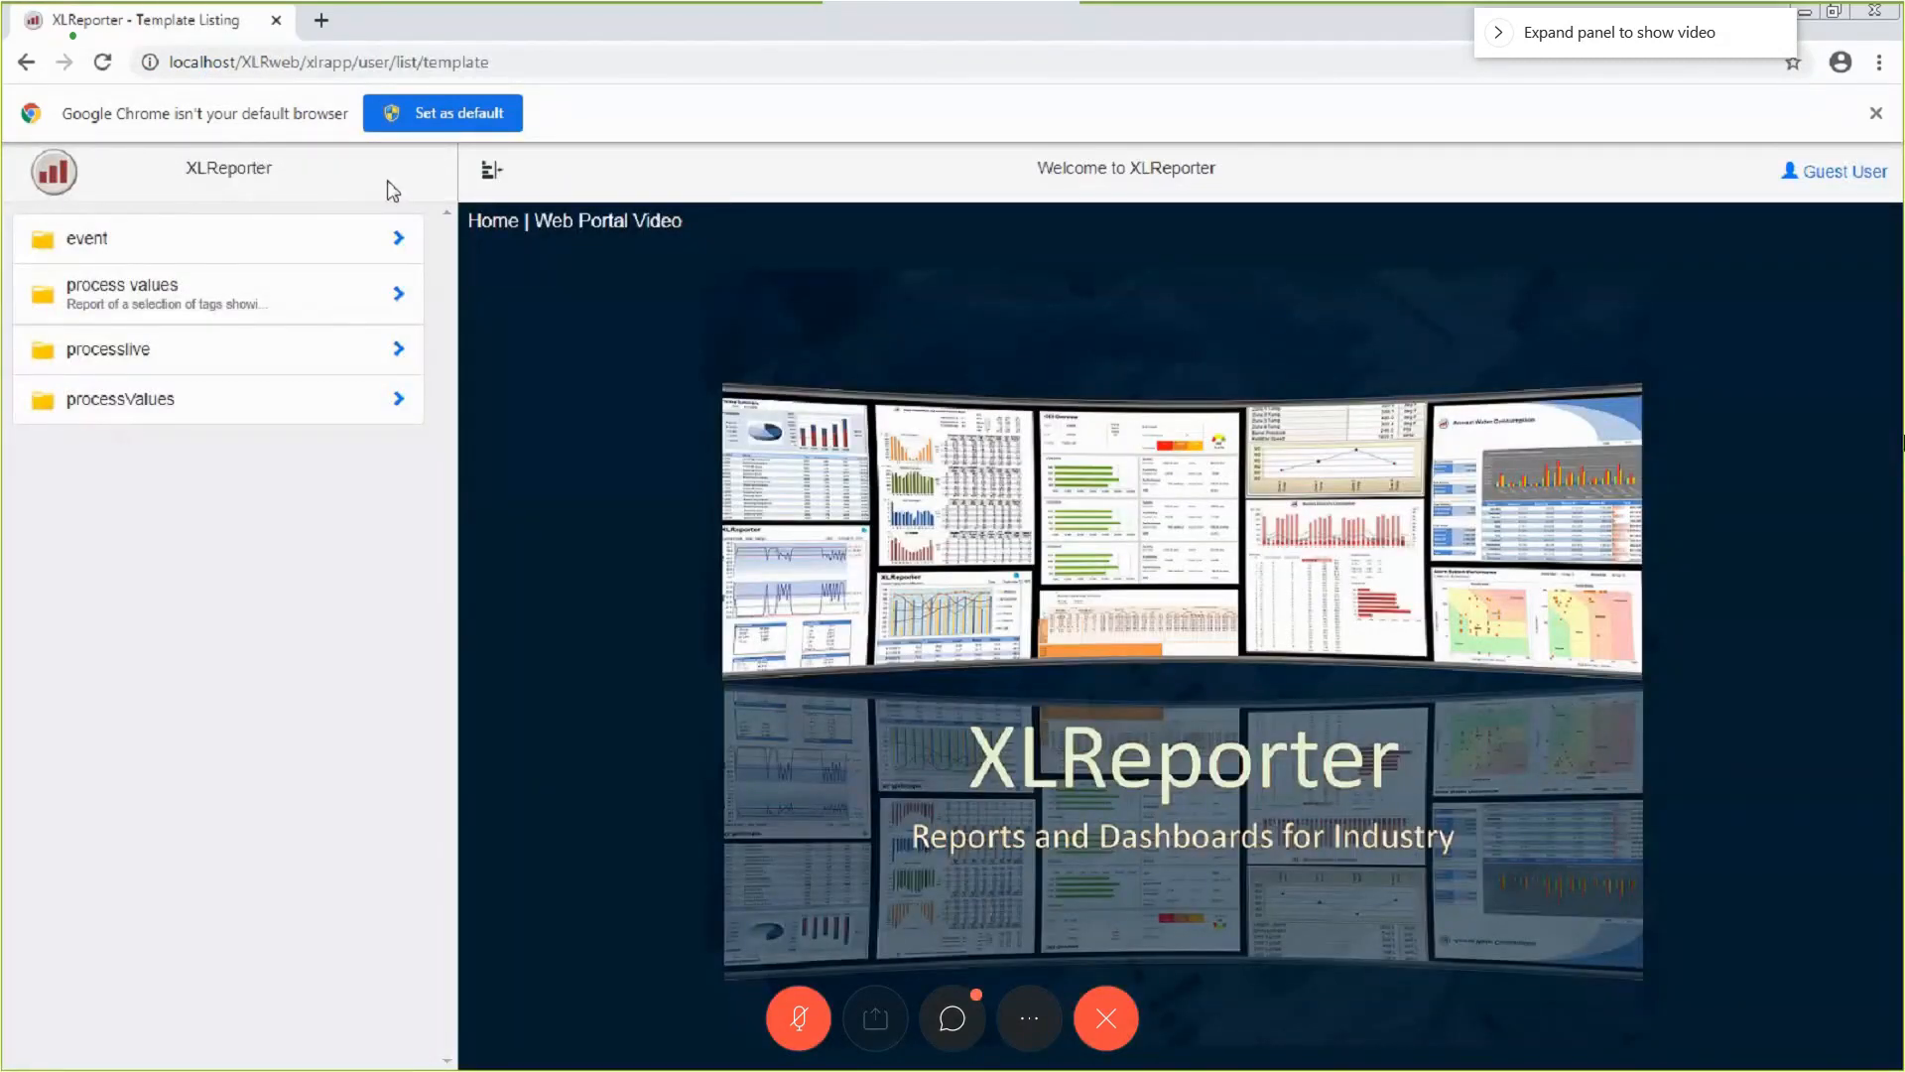
click(149, 401)
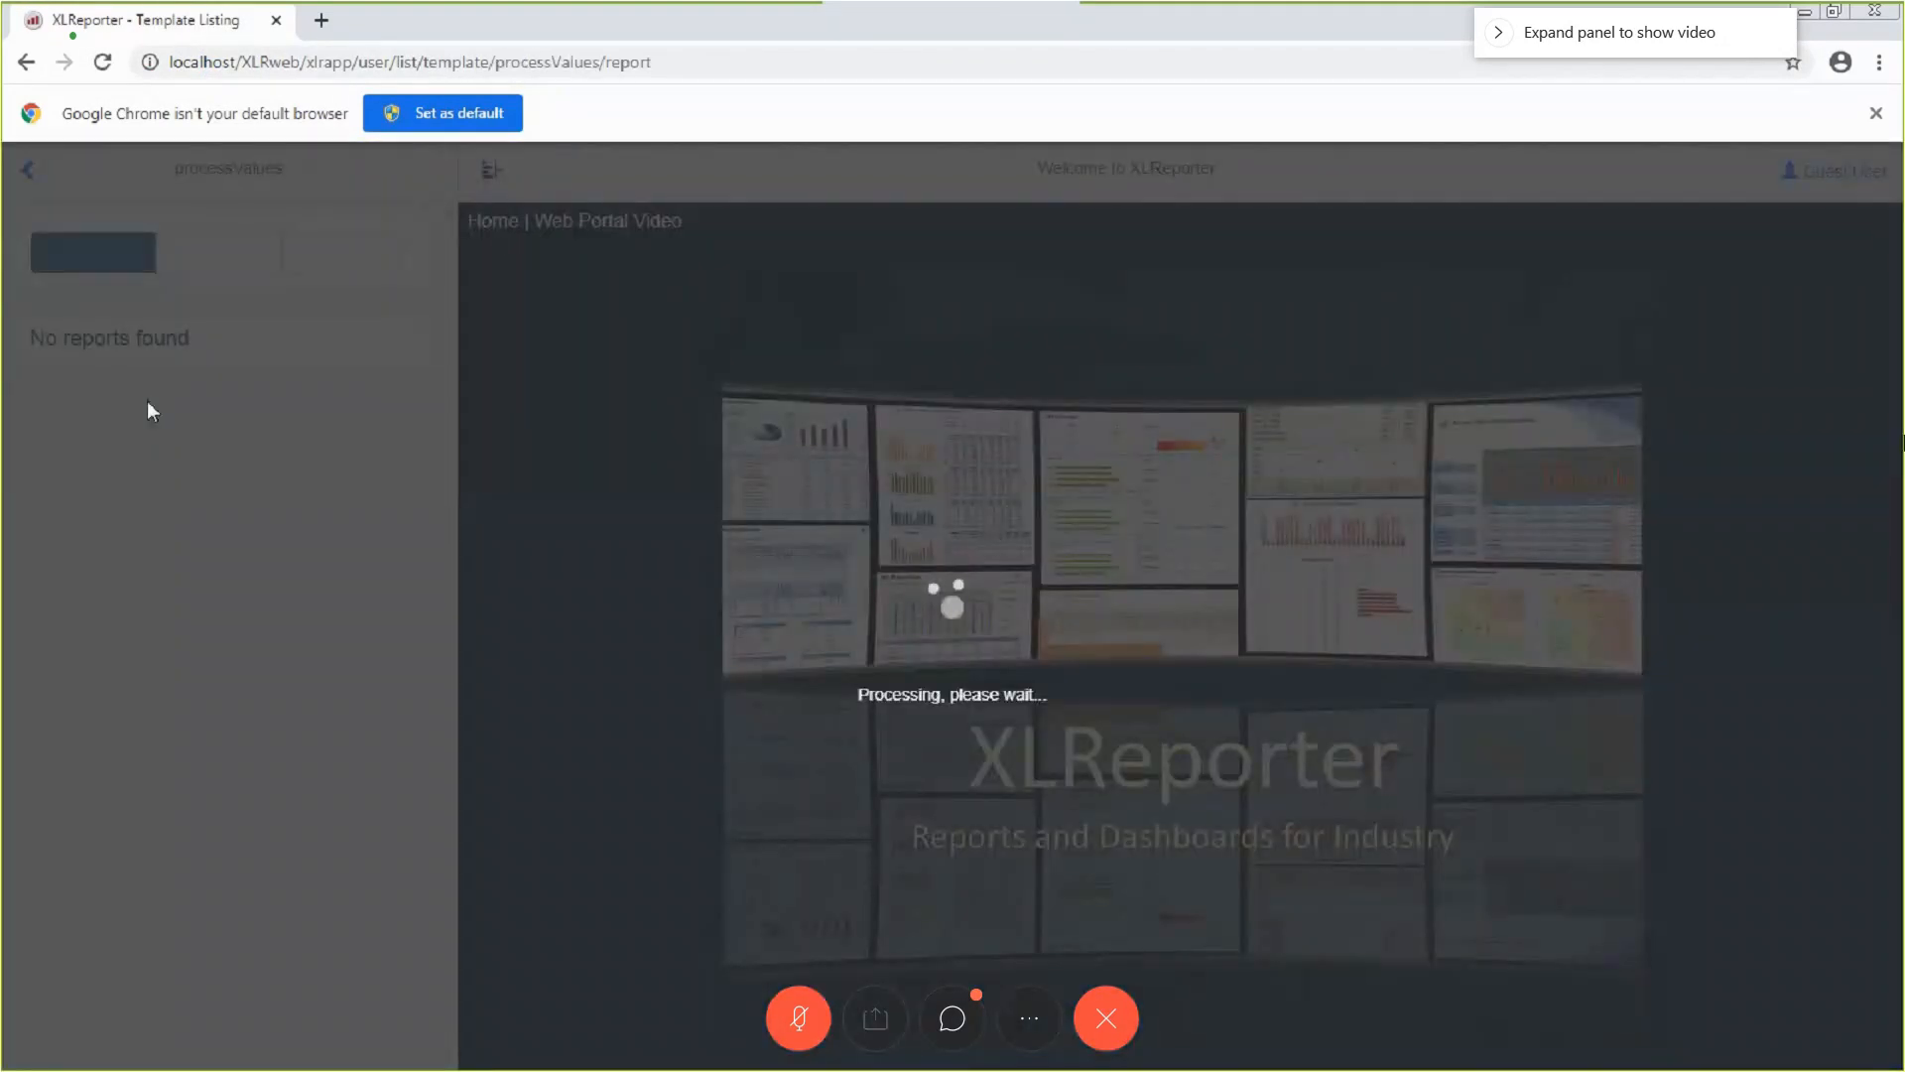
click(343, 366)
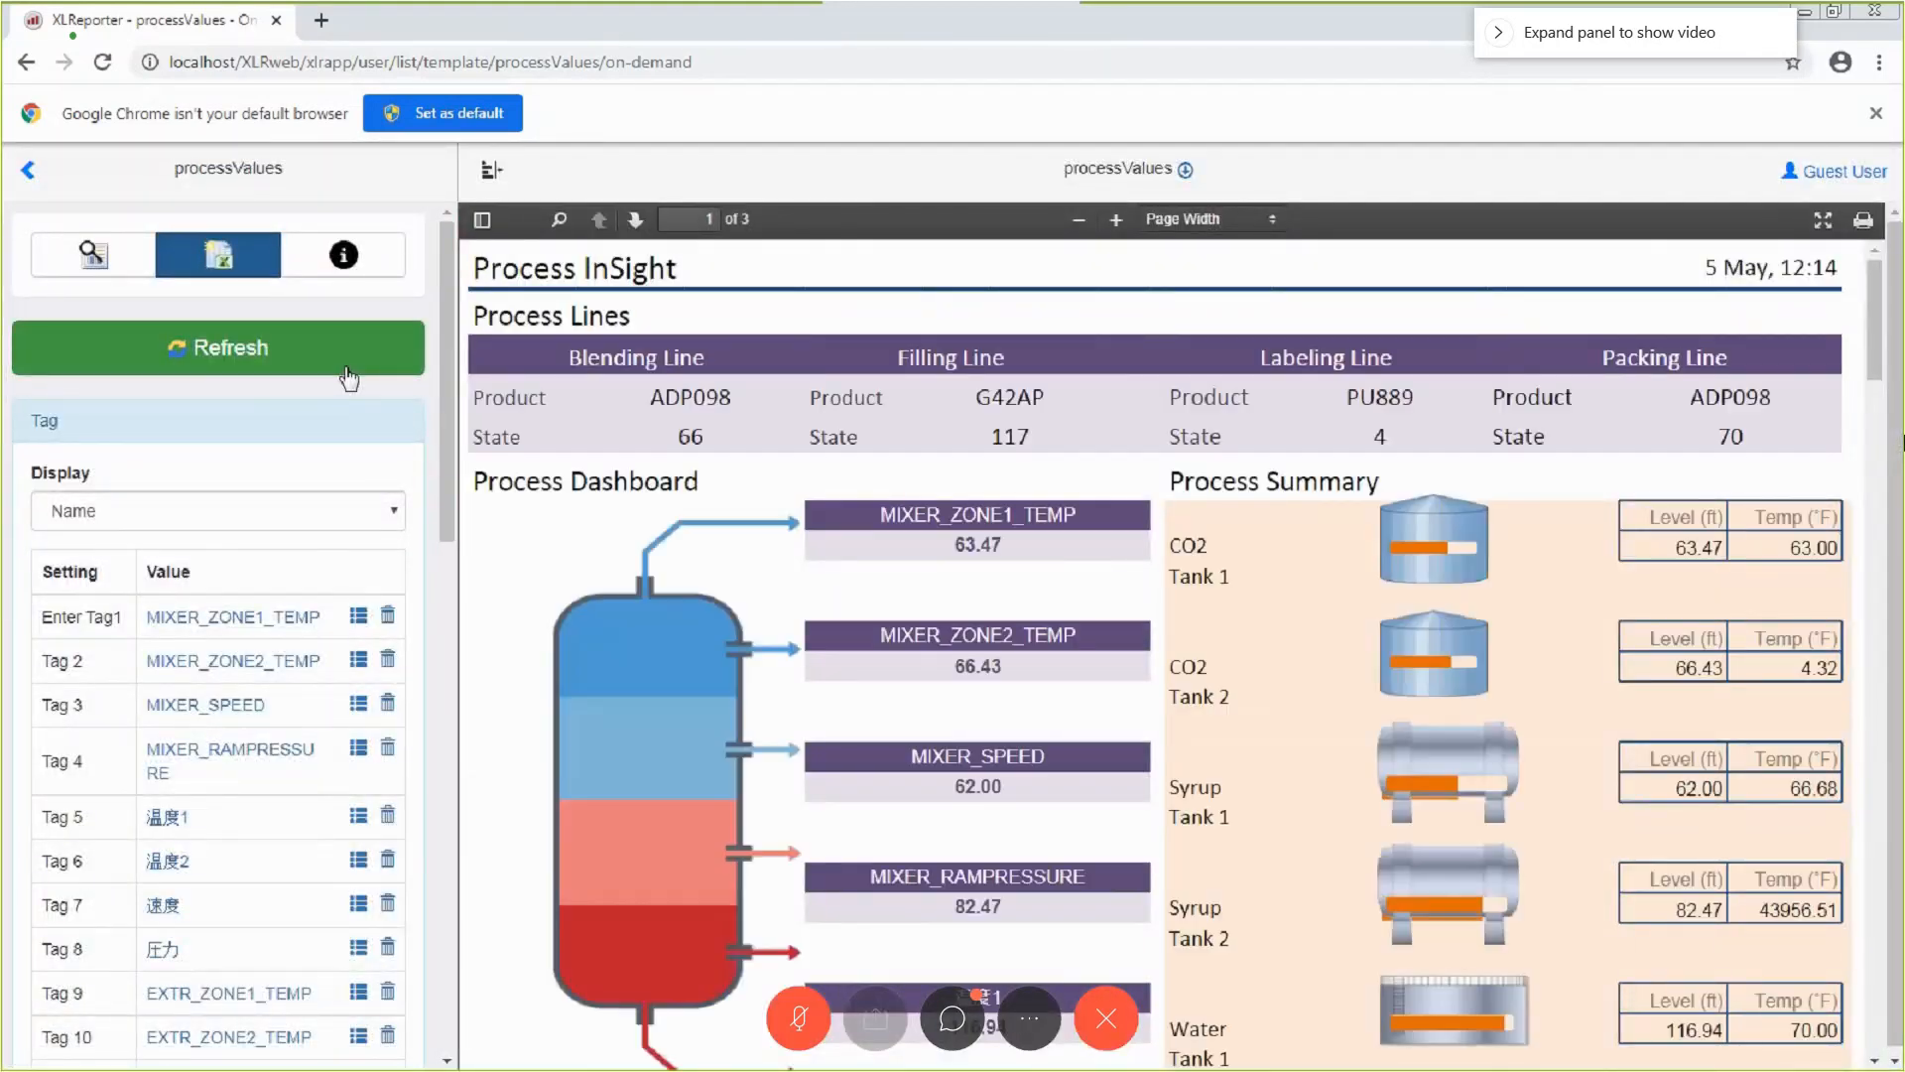
click(290, 369)
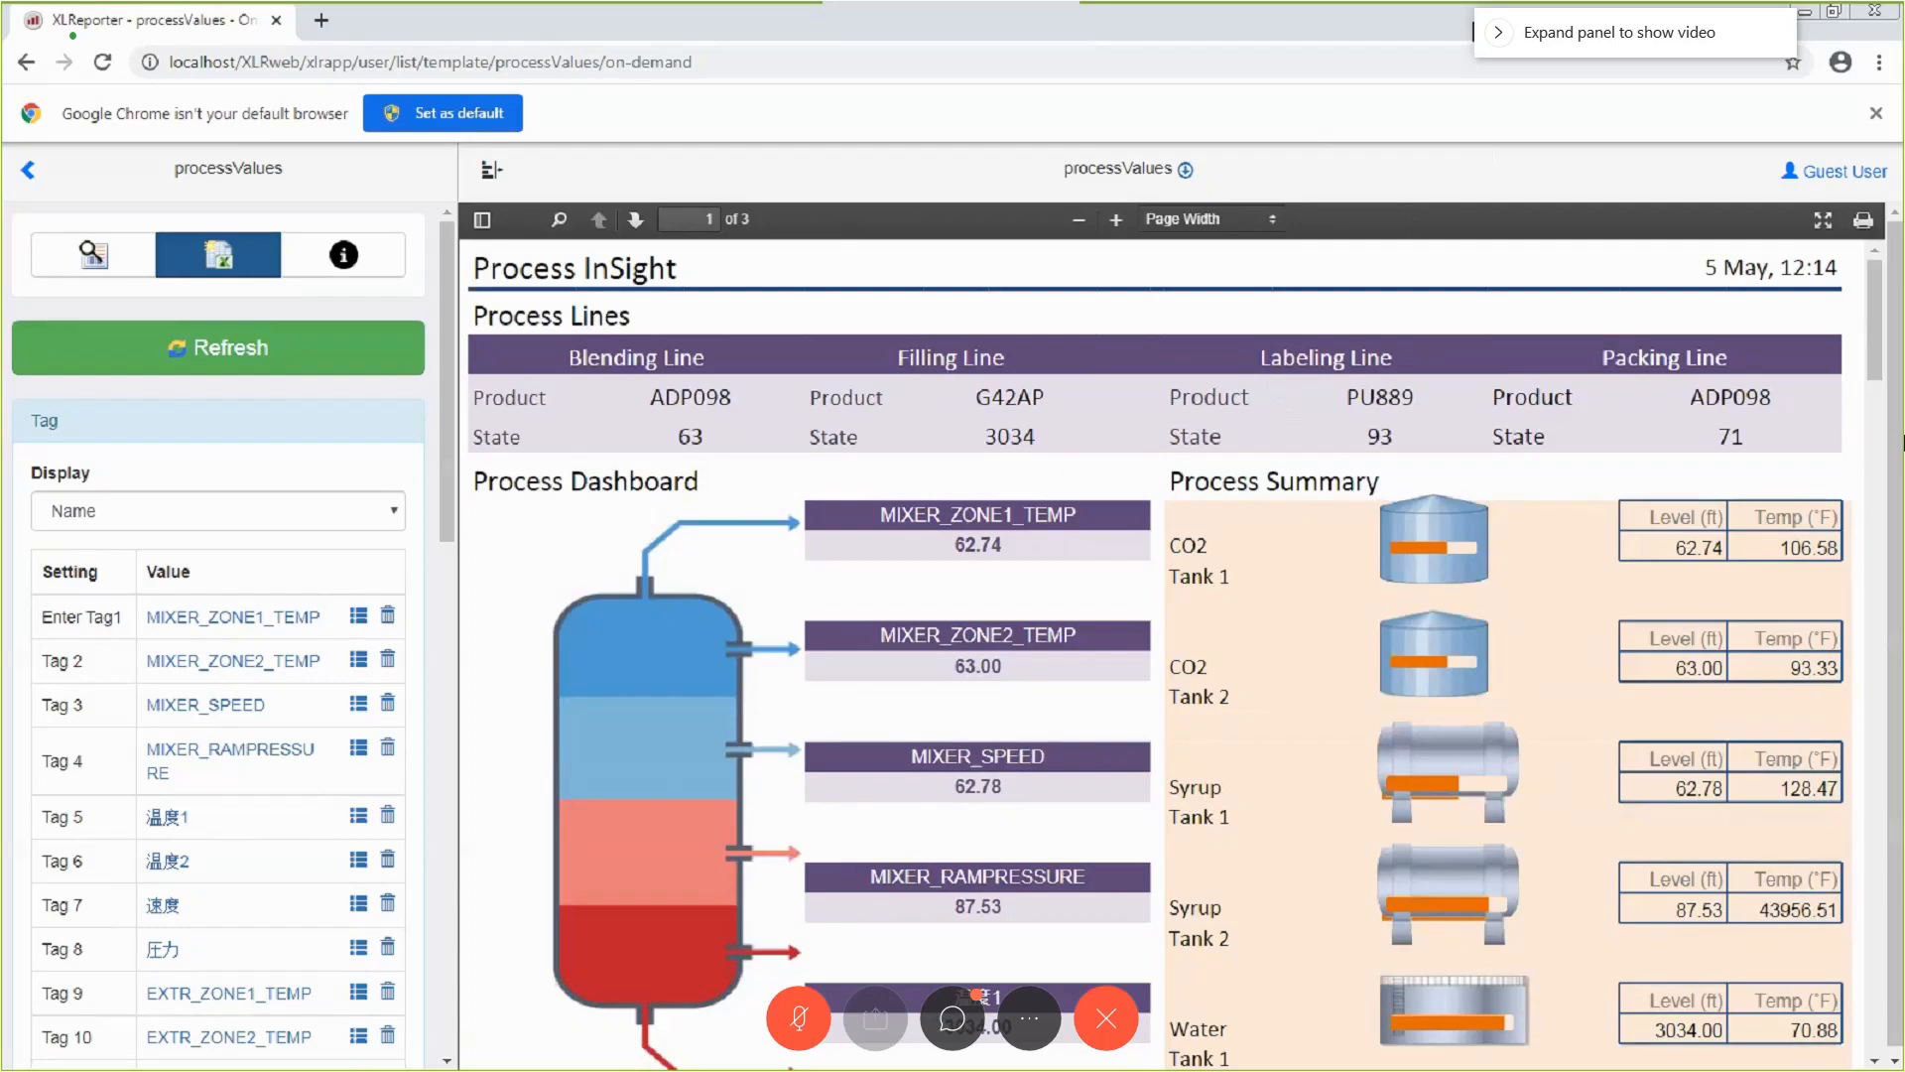
Reduce the browser to a narrow, phone-sized window and refresh the processValues report in that layout.
click(1834, 12)
drag(755, 142, 1122, 137)
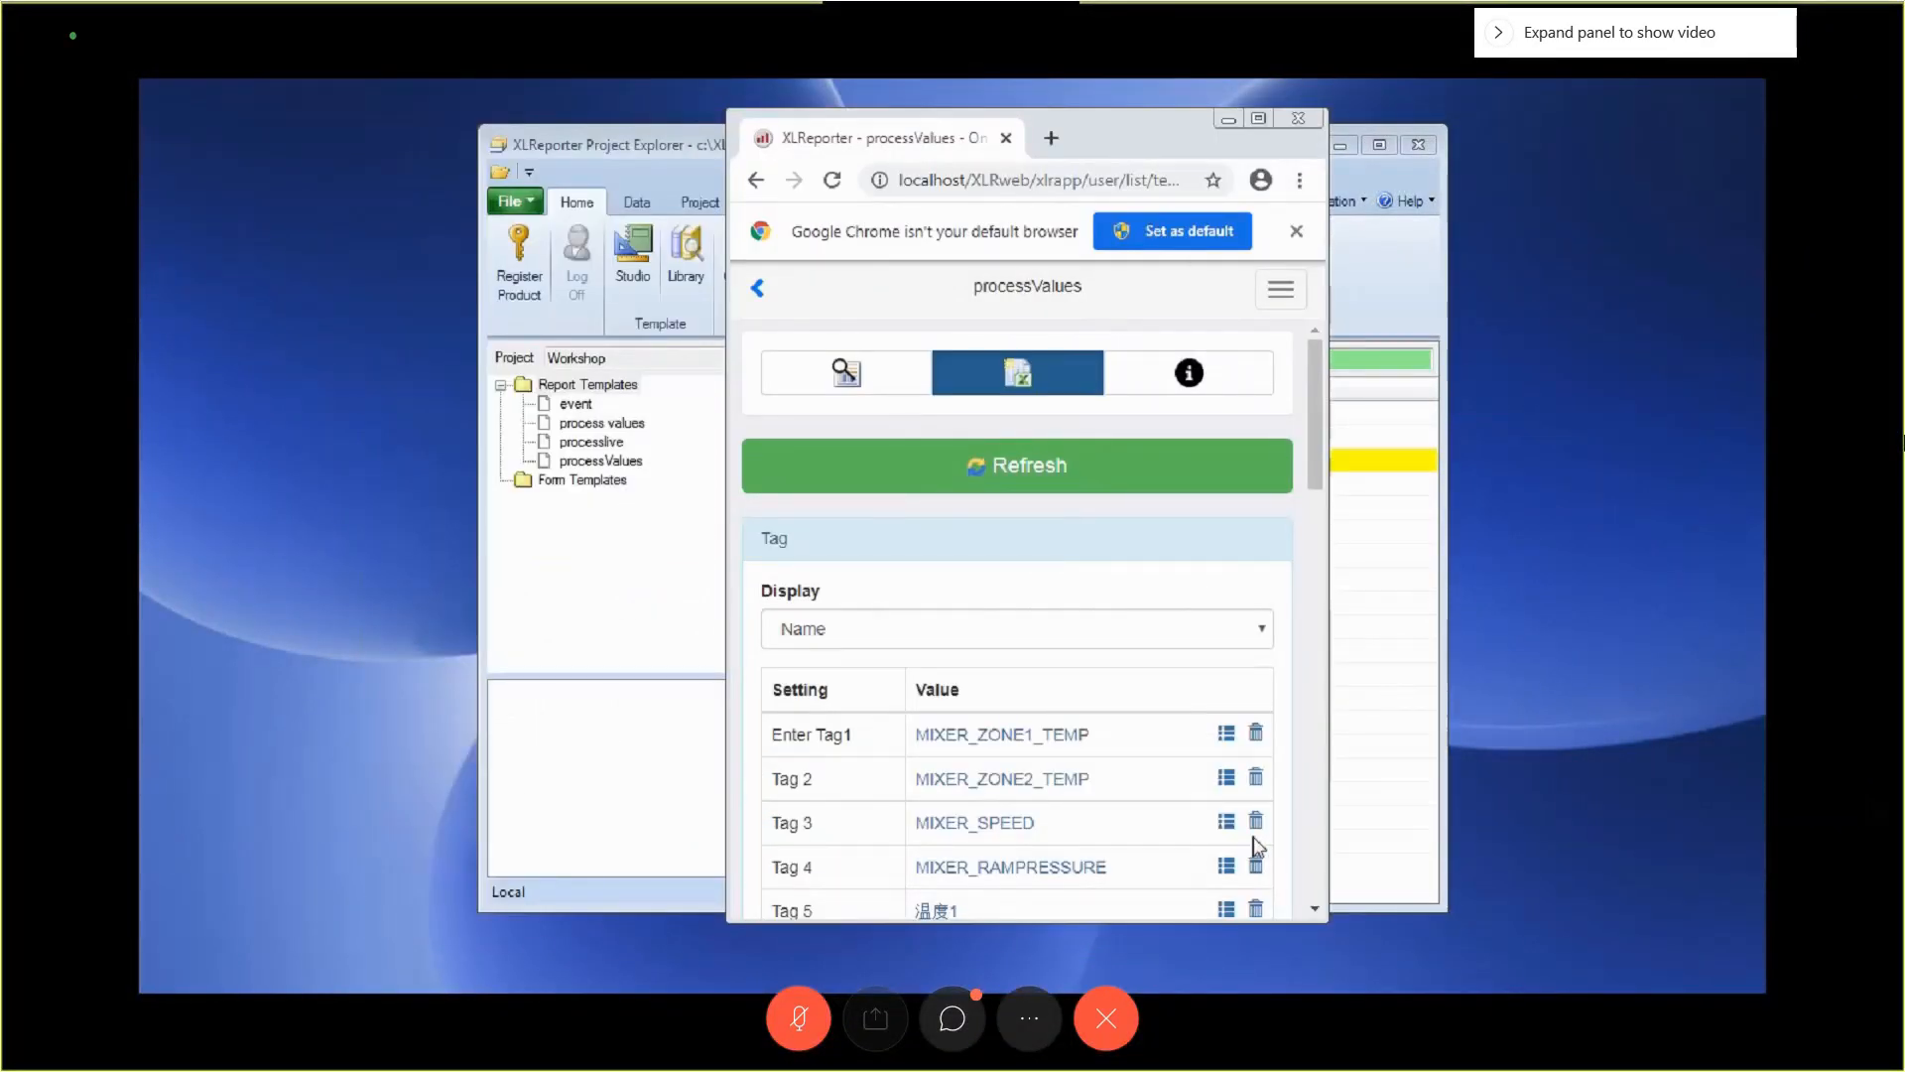
click(1090, 467)
Examine the narrow-layout processValues report from the tag table to the tank summary on page 5, and close the browser.
scroll(1069, 734, down, 15)
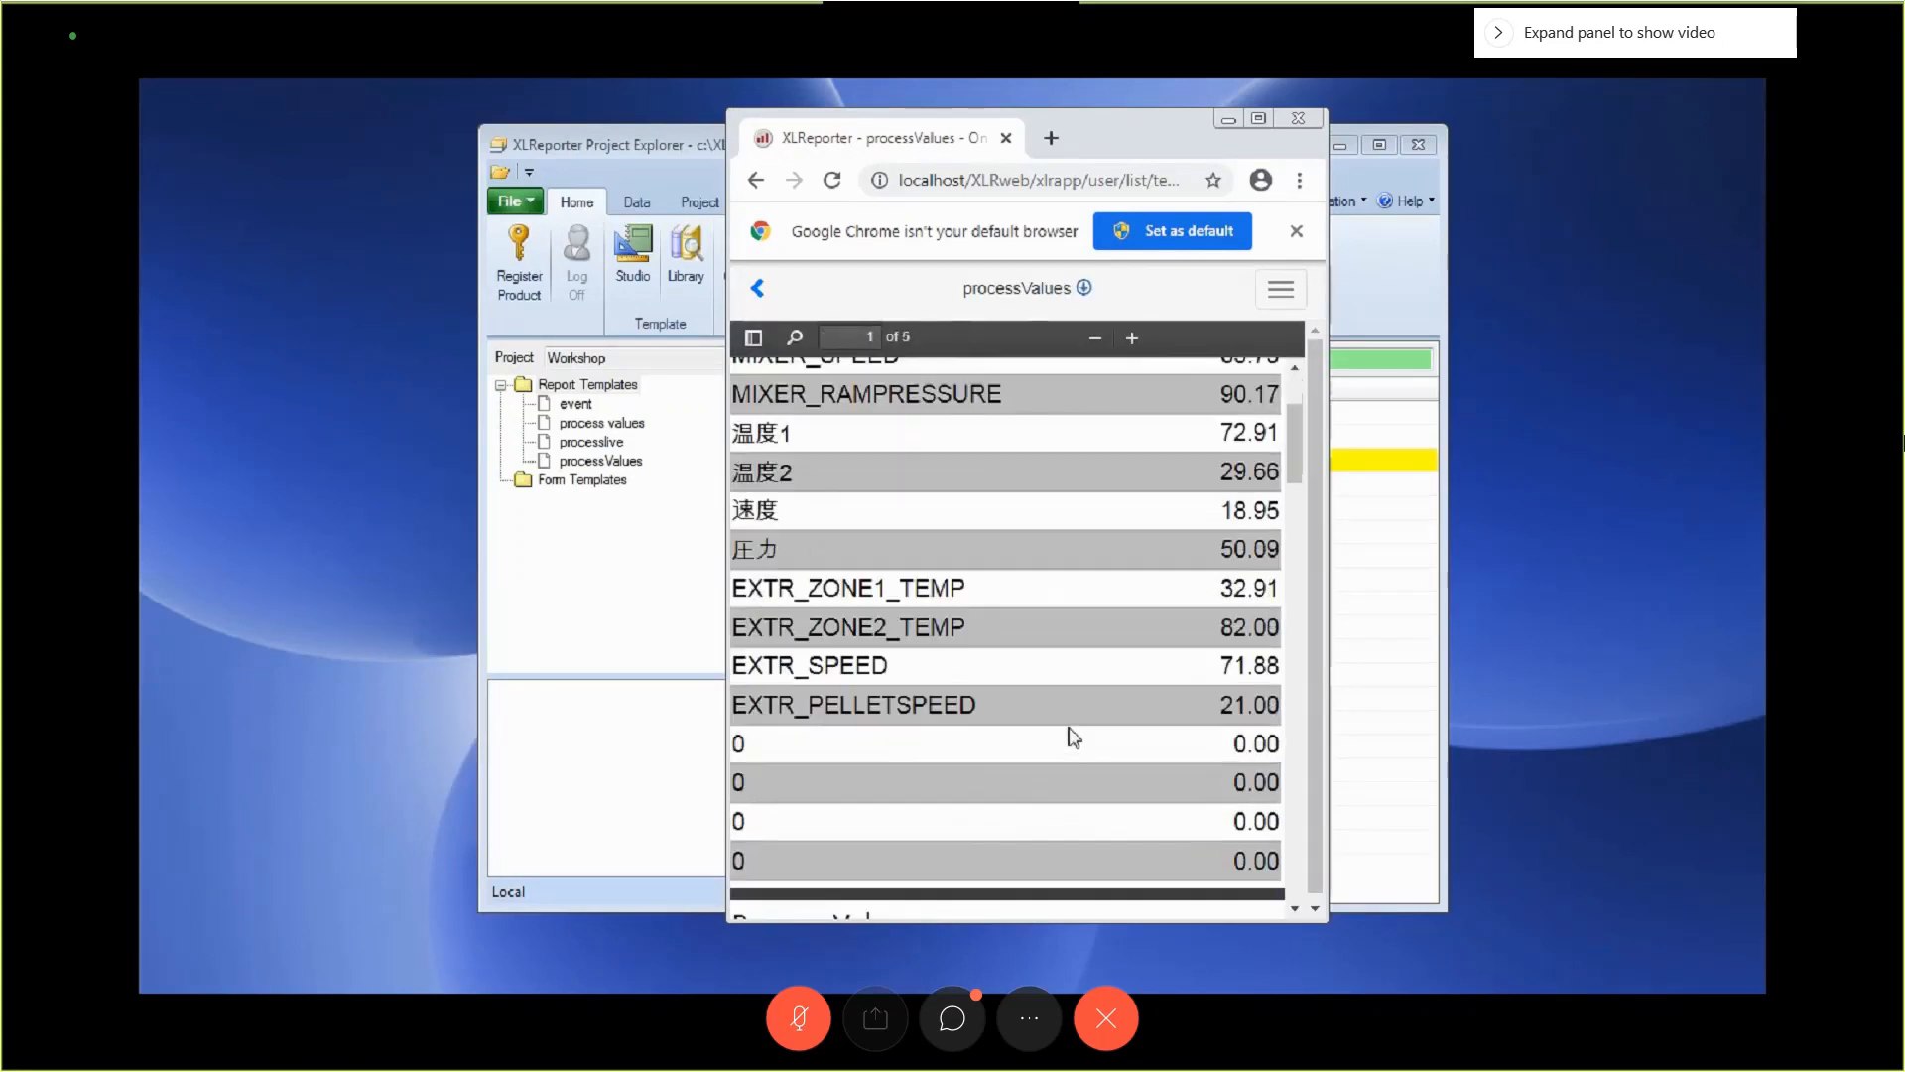
scroll(1077, 732, up, 3)
scroll(1077, 733, down, 6)
scroll(1078, 732, up, 5)
scroll(1077, 740, up, 15)
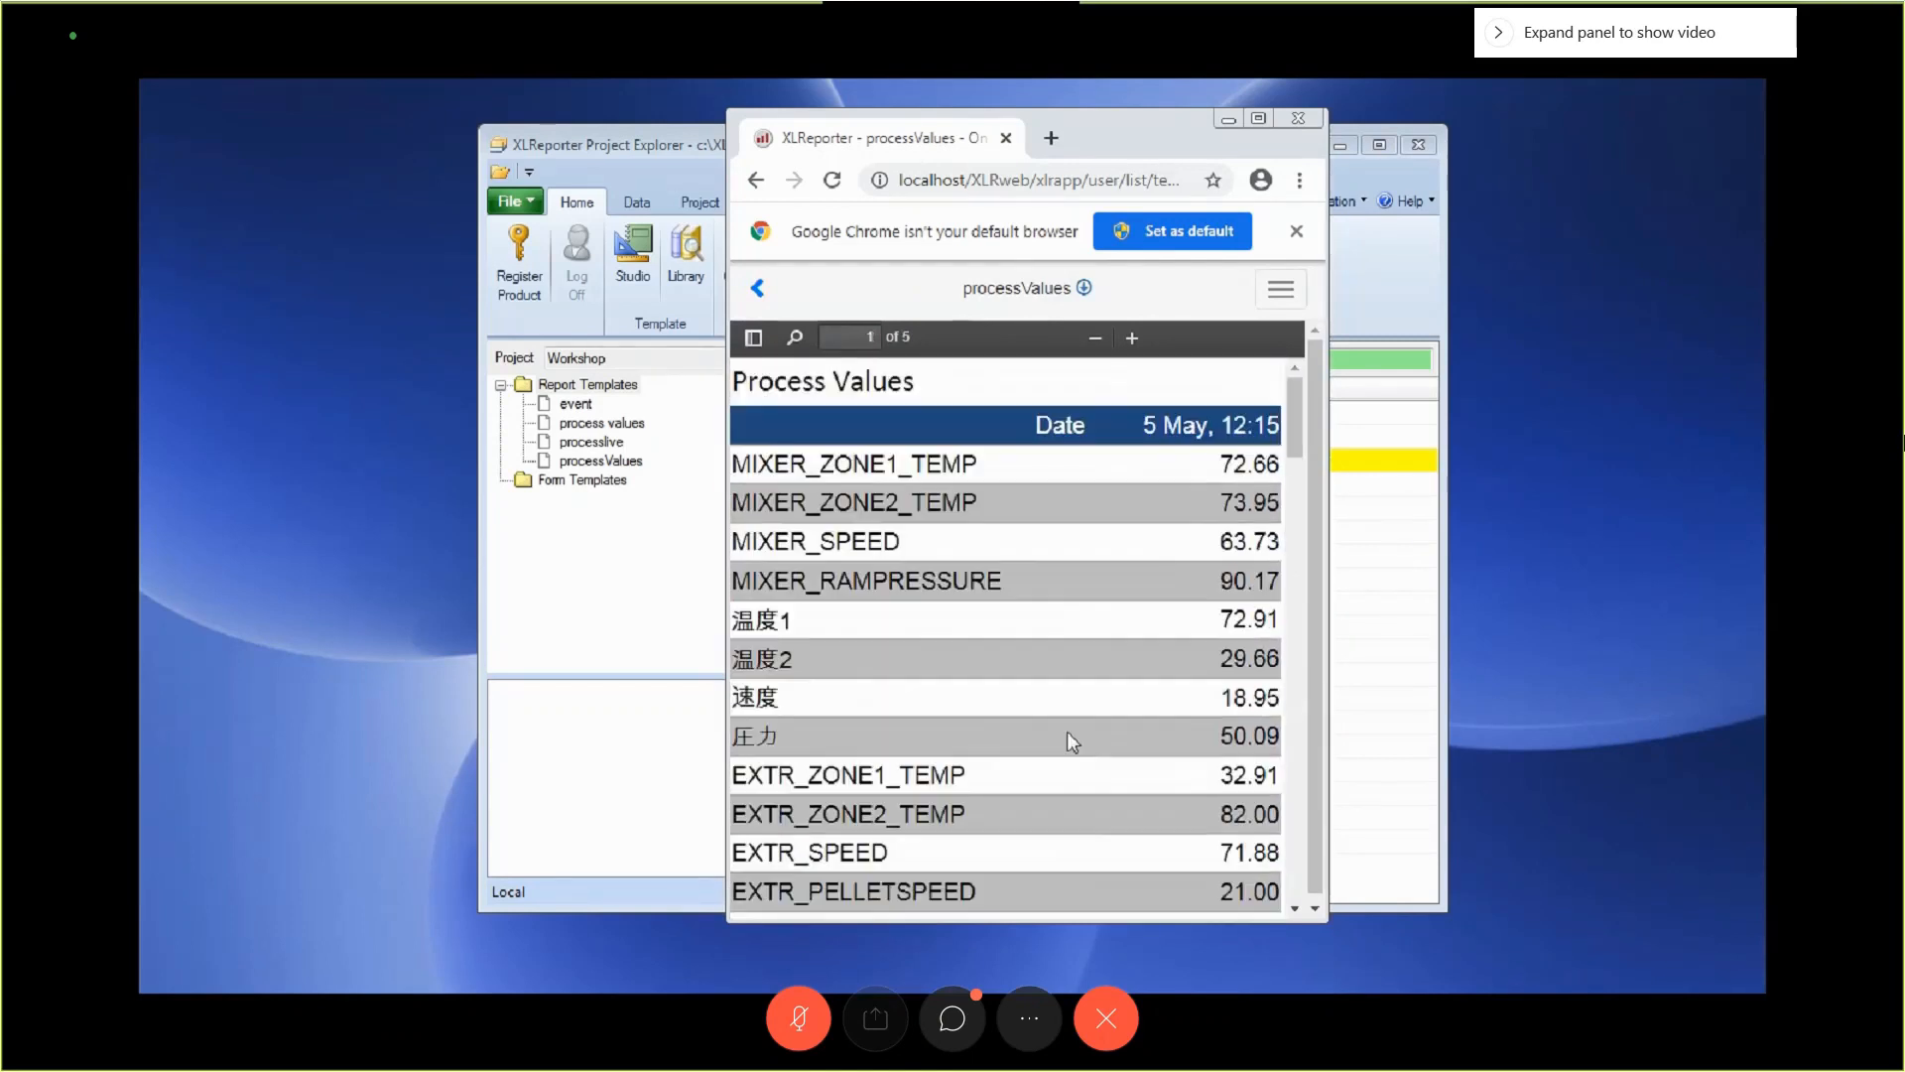
drag(1293, 418, 1276, 880)
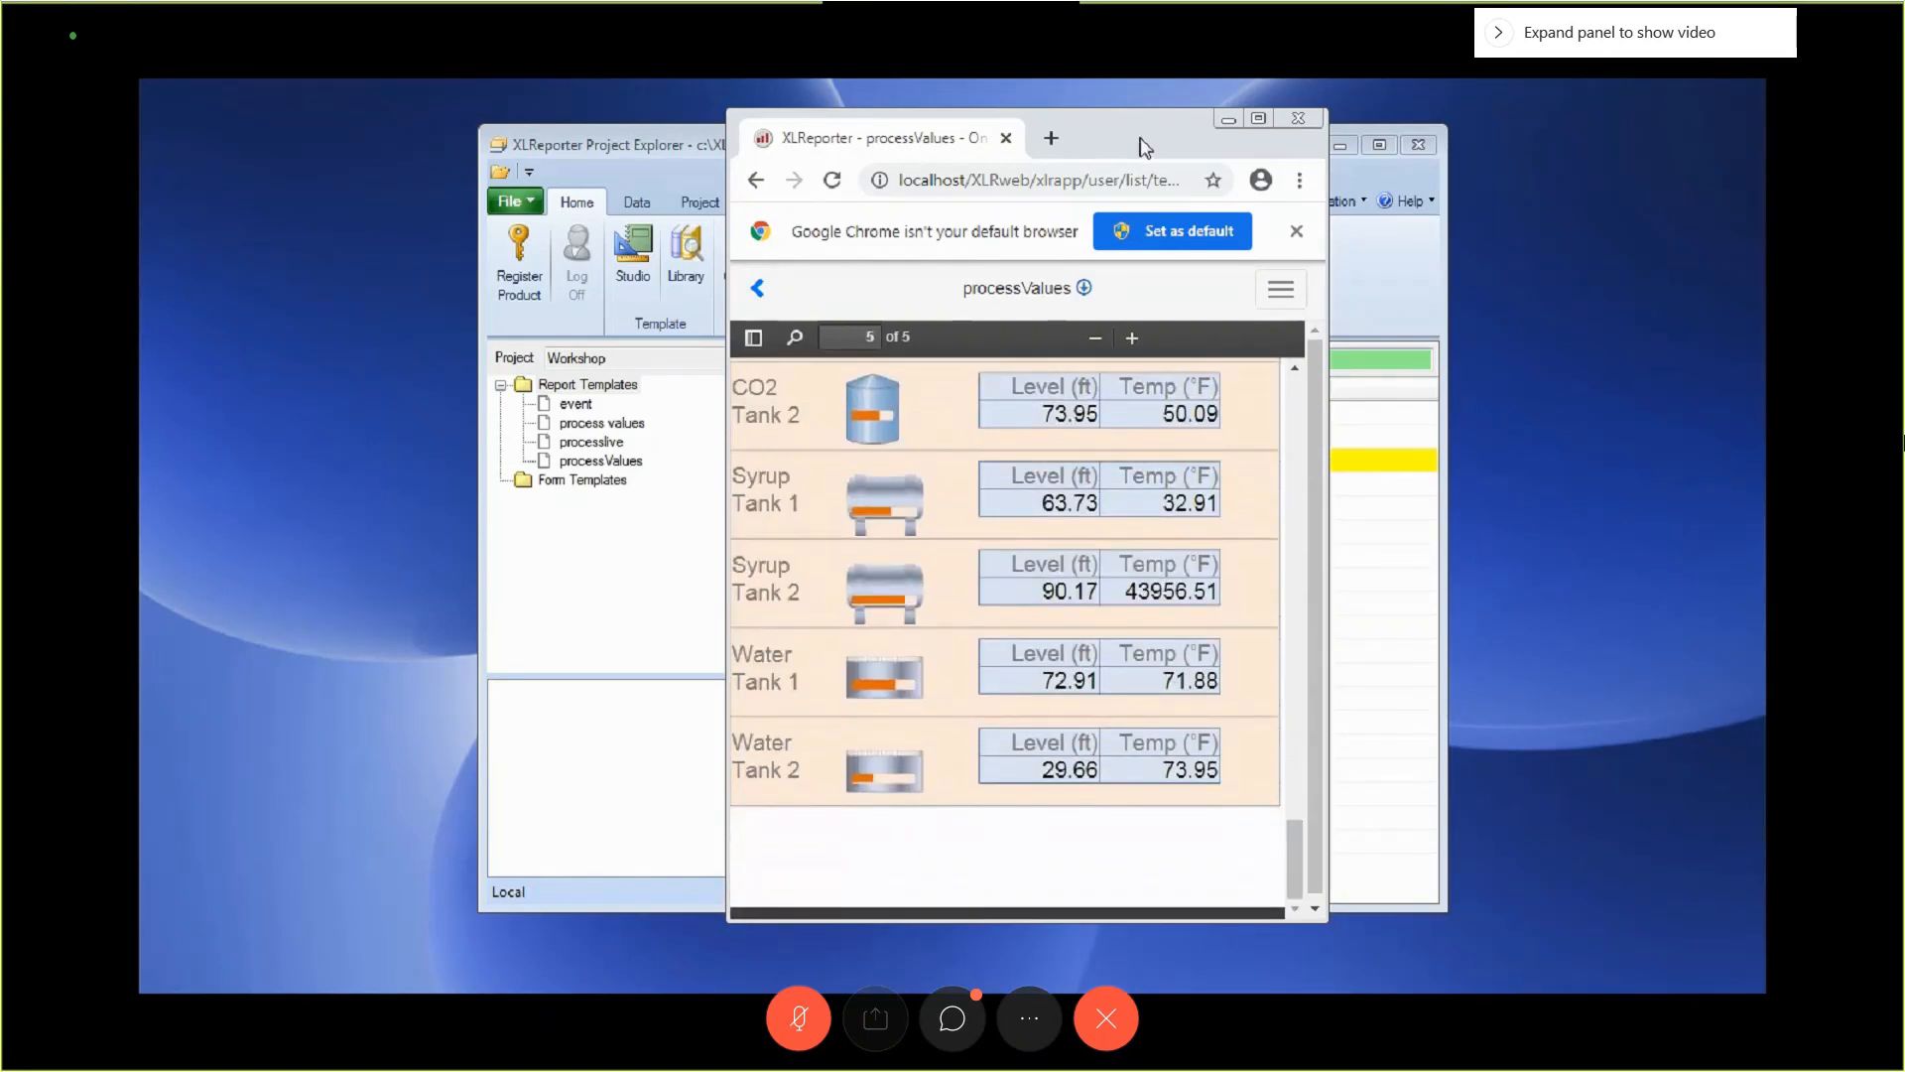
drag(1136, 146, 1476, 199)
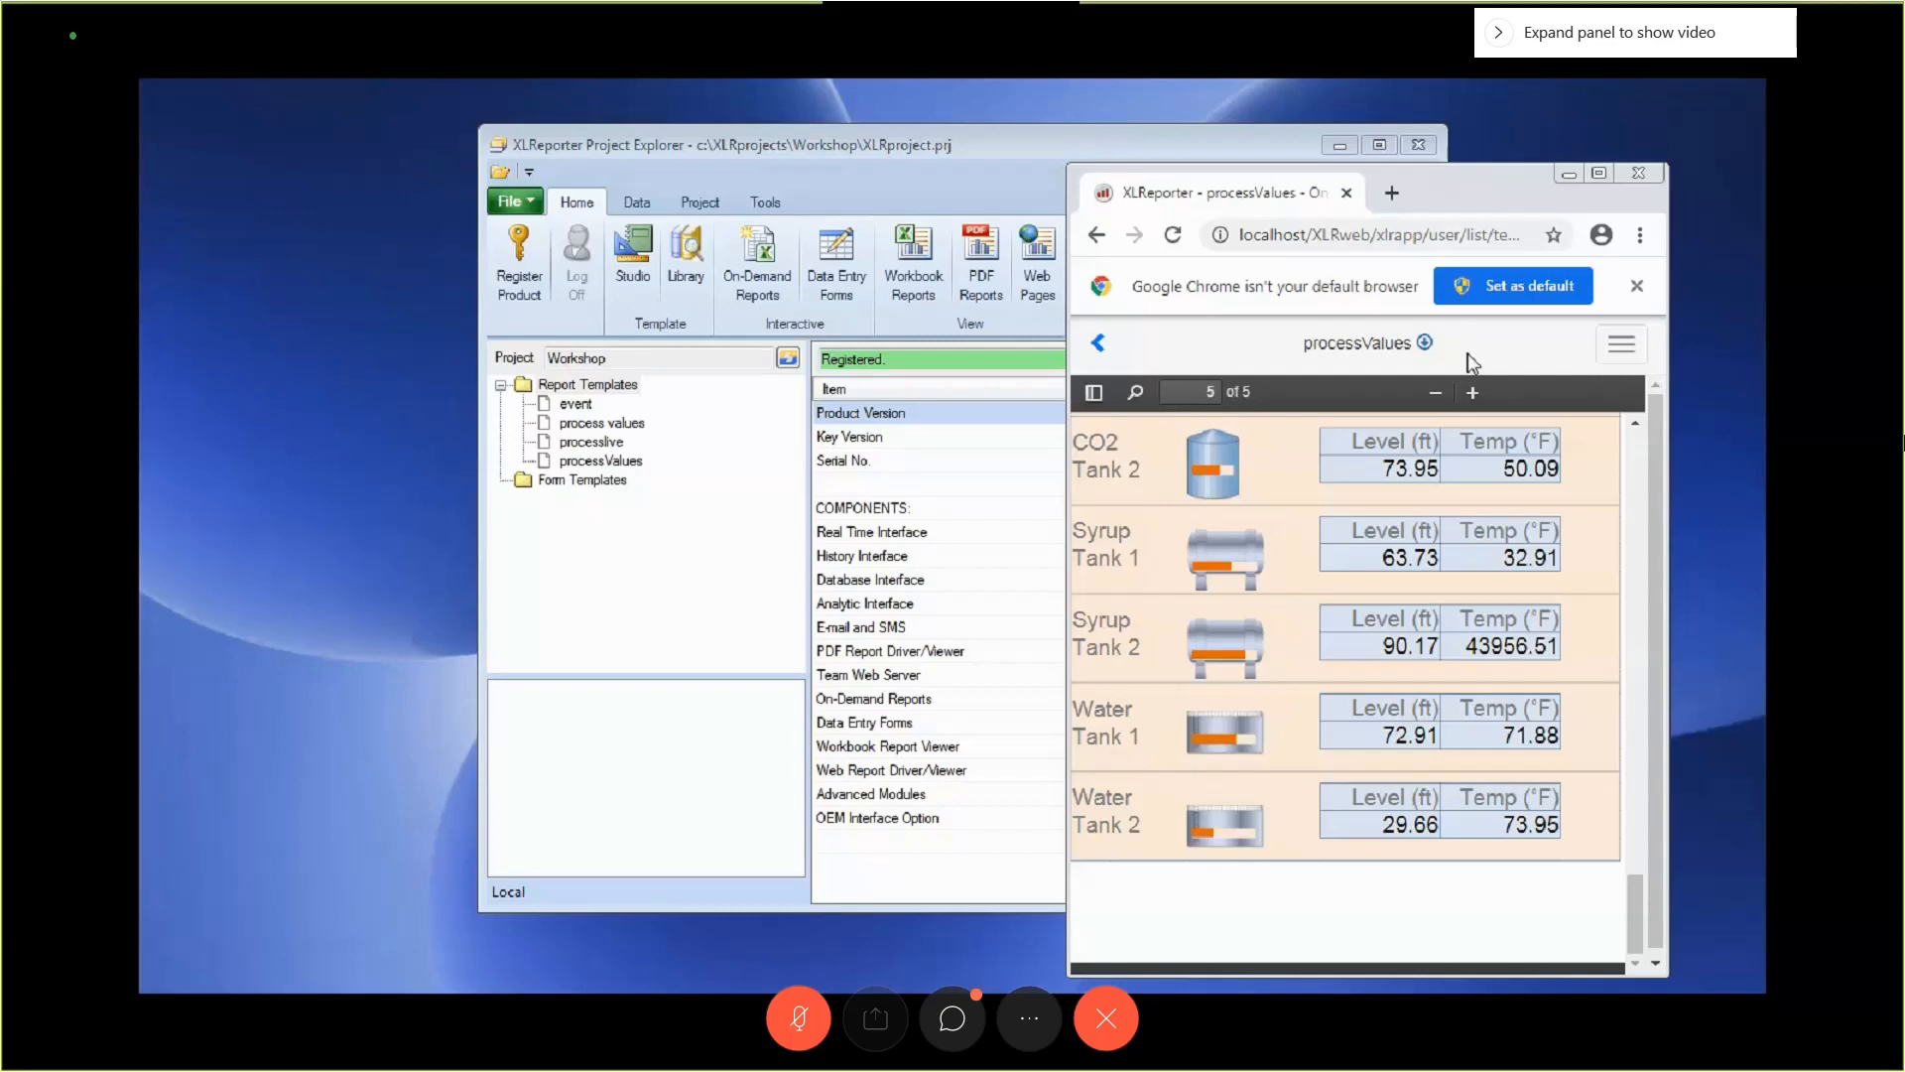
drag(1482, 194, 1106, 149)
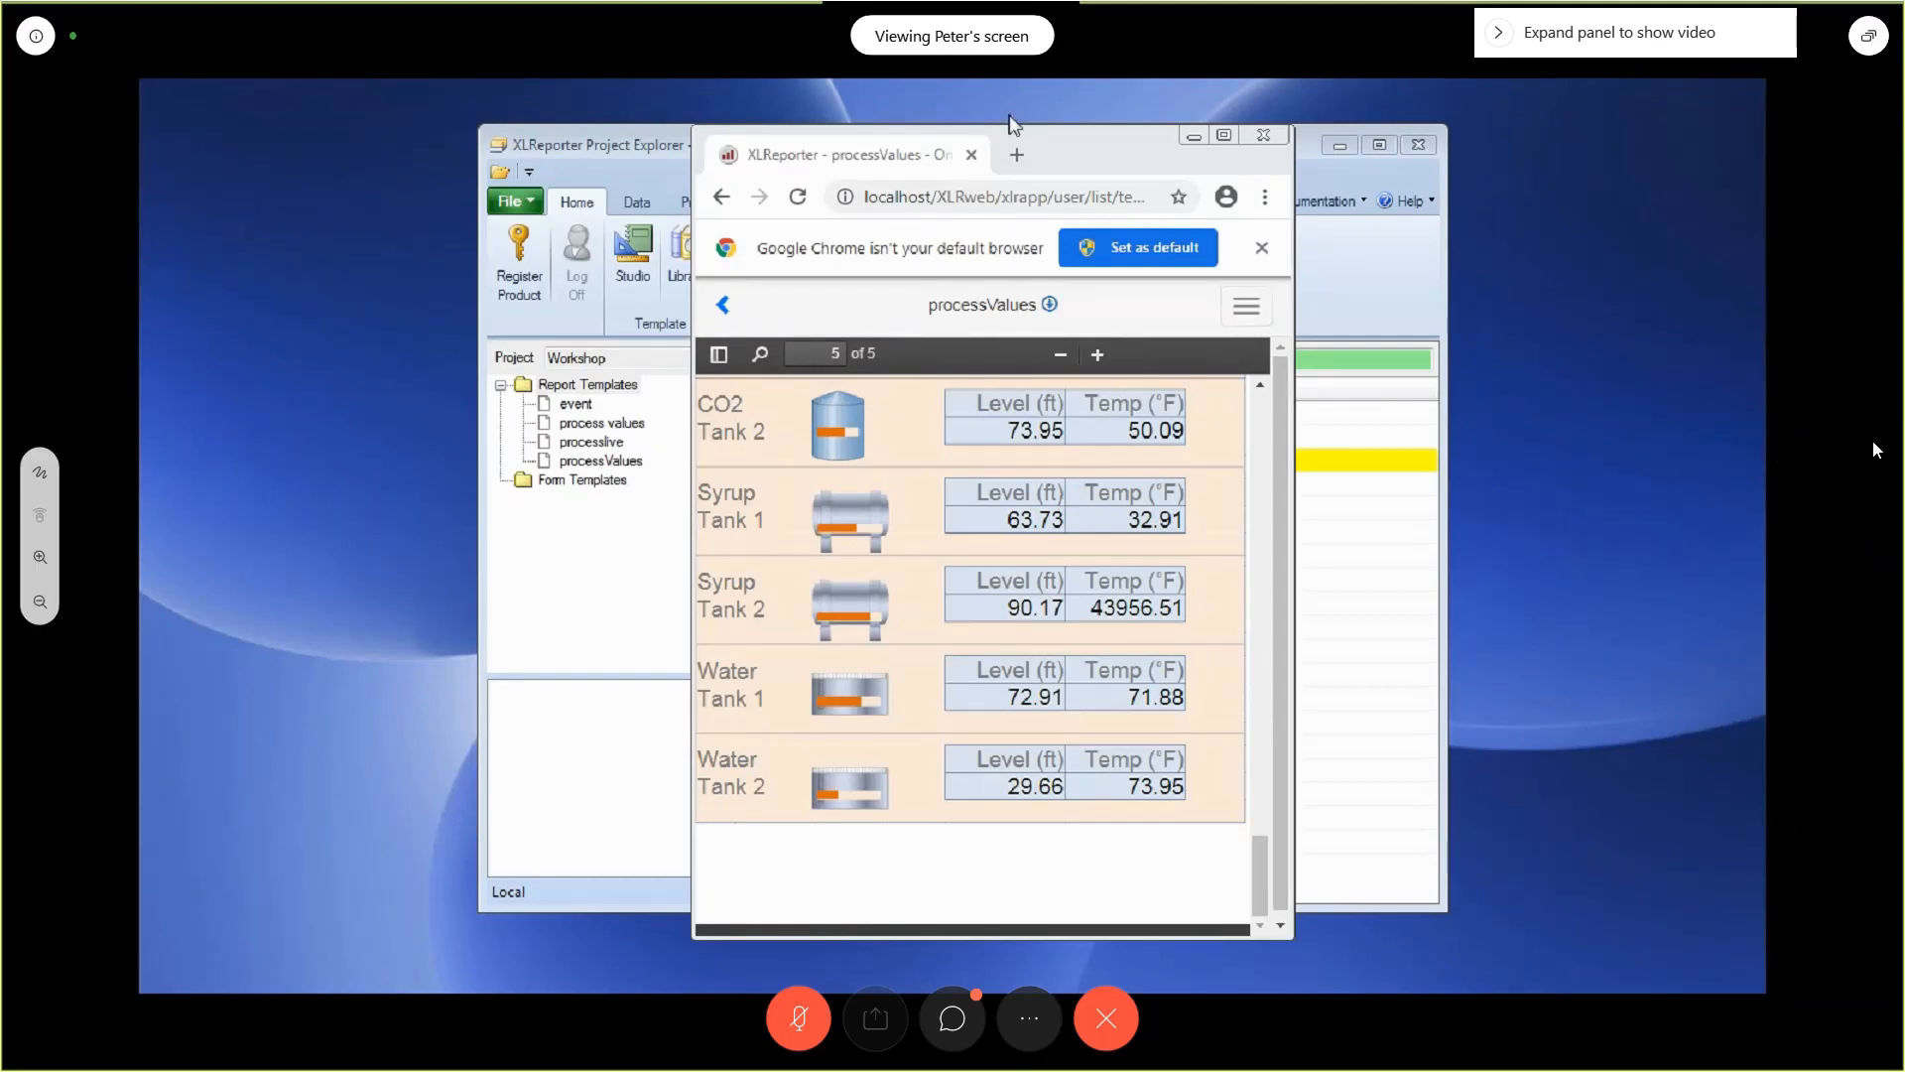
click(1266, 136)
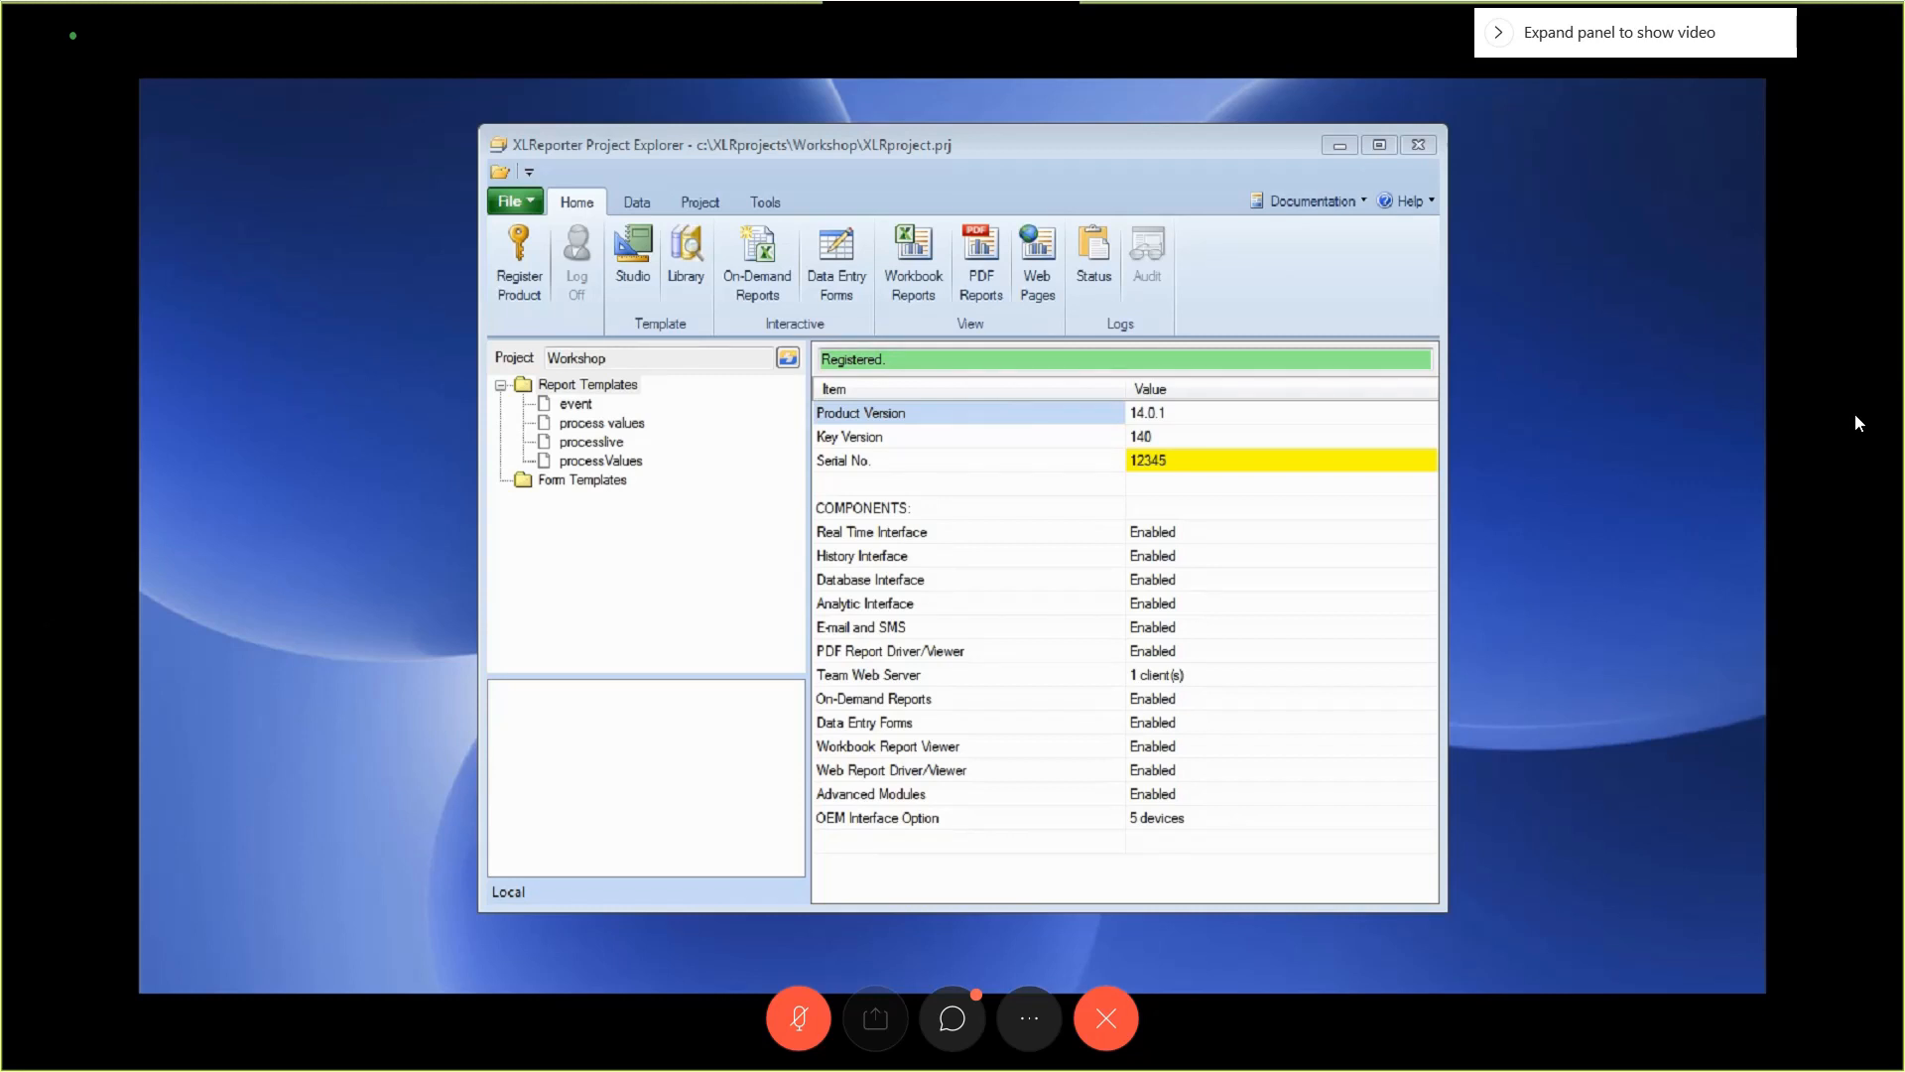
Browse the GE Digital and Wonderware data sources available for a new connector, and close Connectors without adding one.
key(alt+Tab)
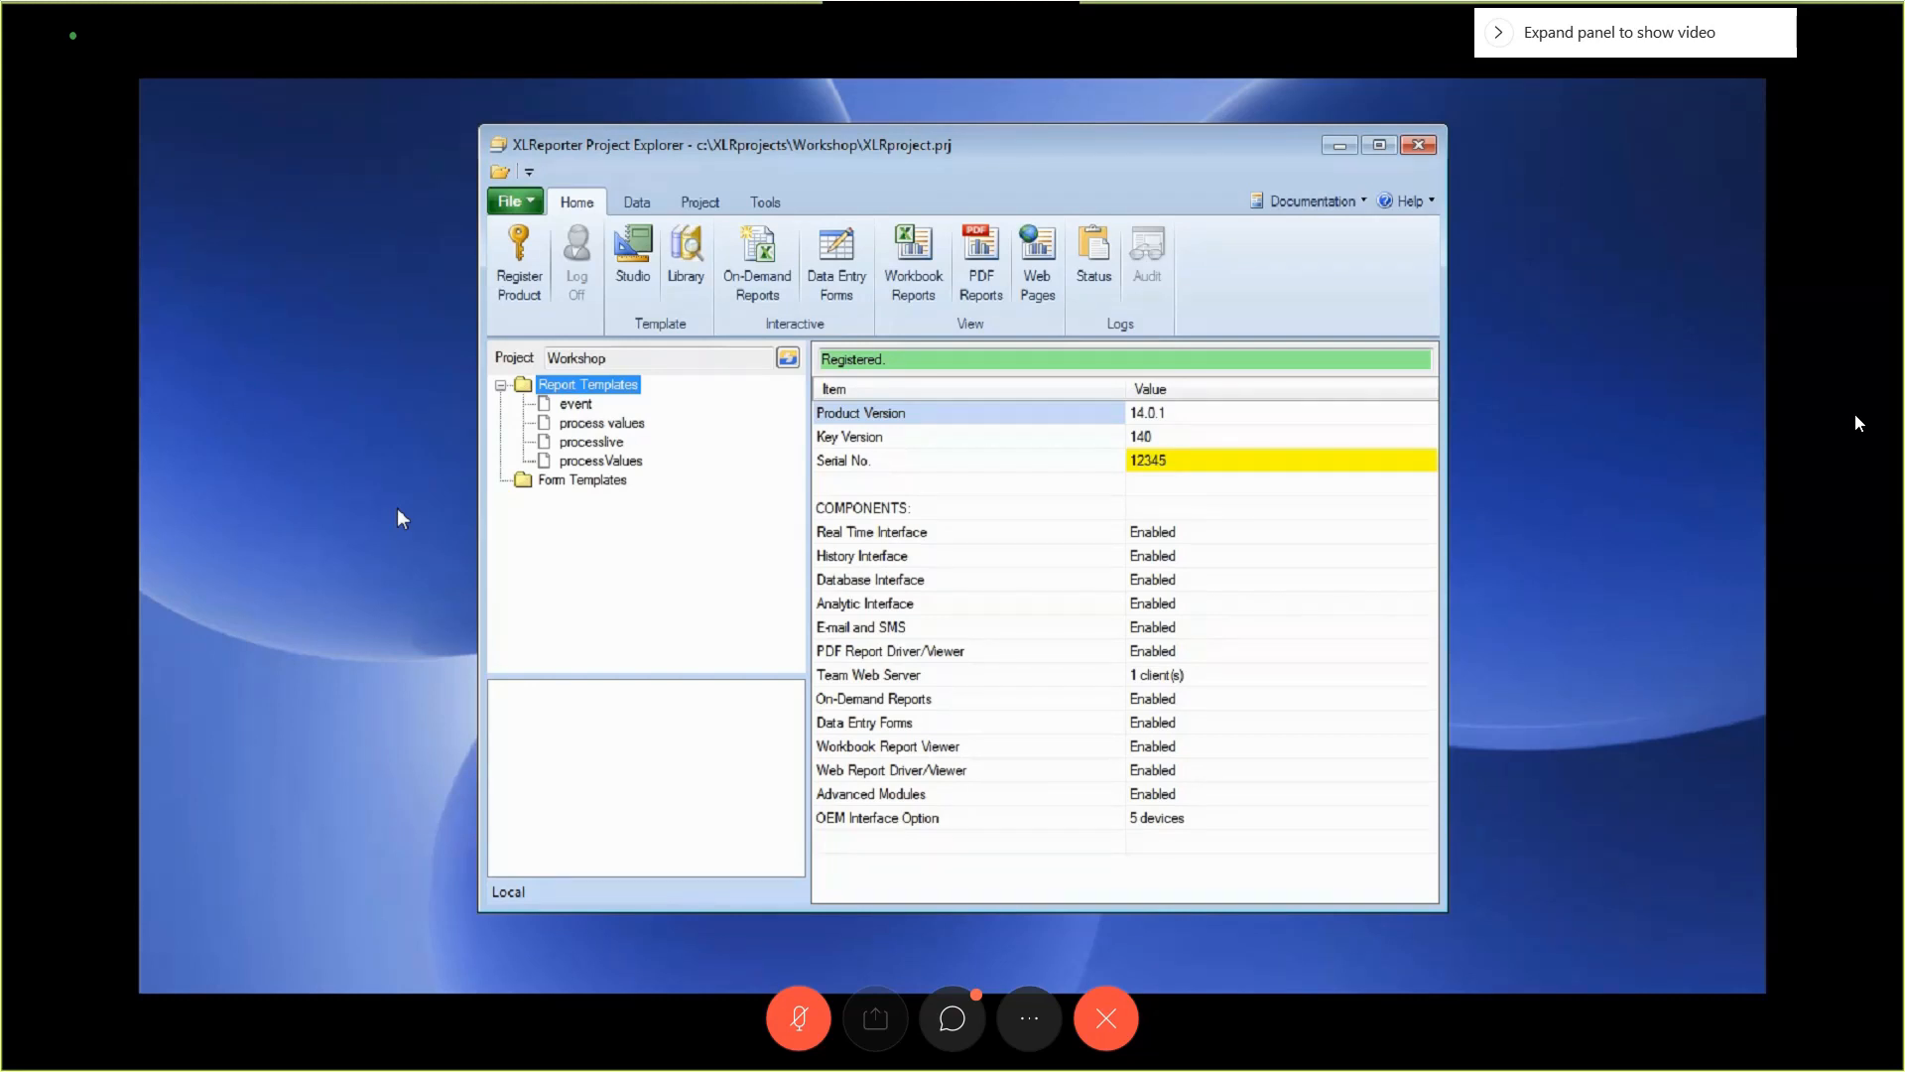
click(645, 200)
click(537, 270)
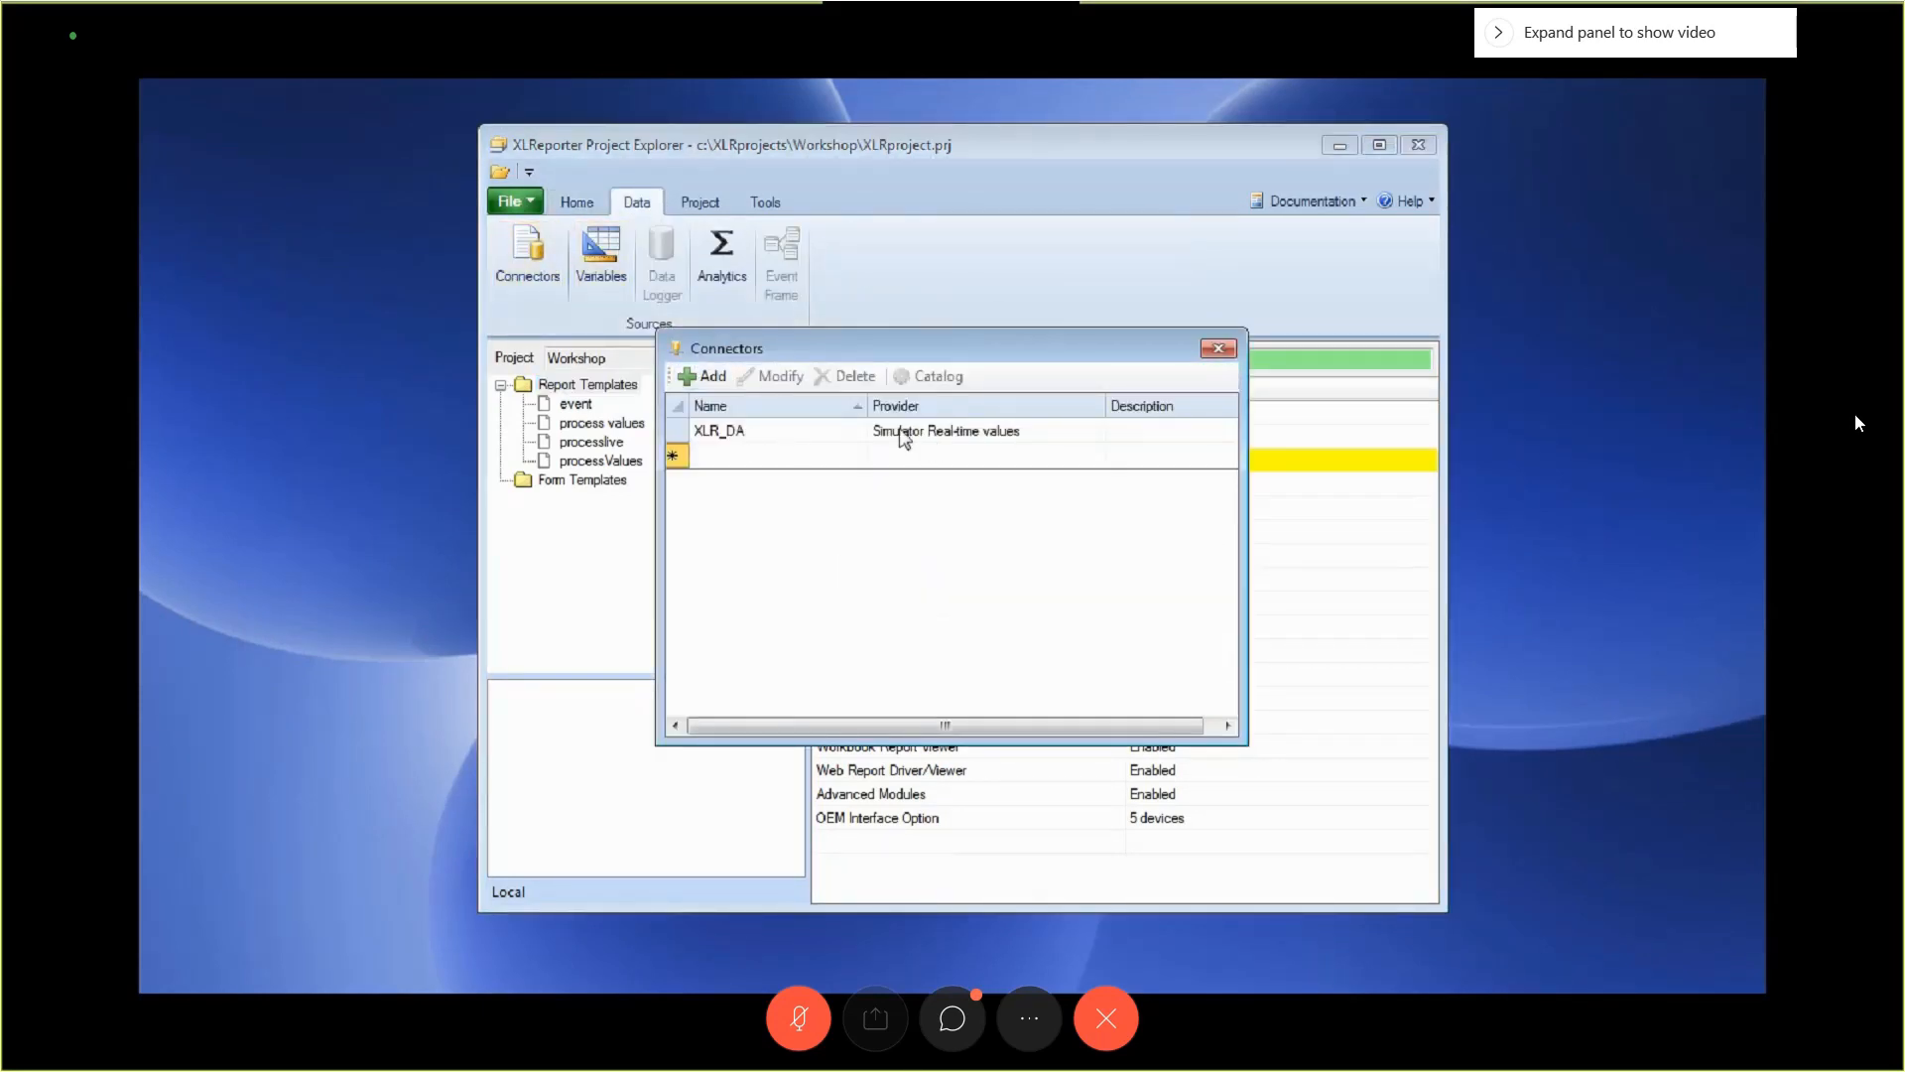
click(710, 379)
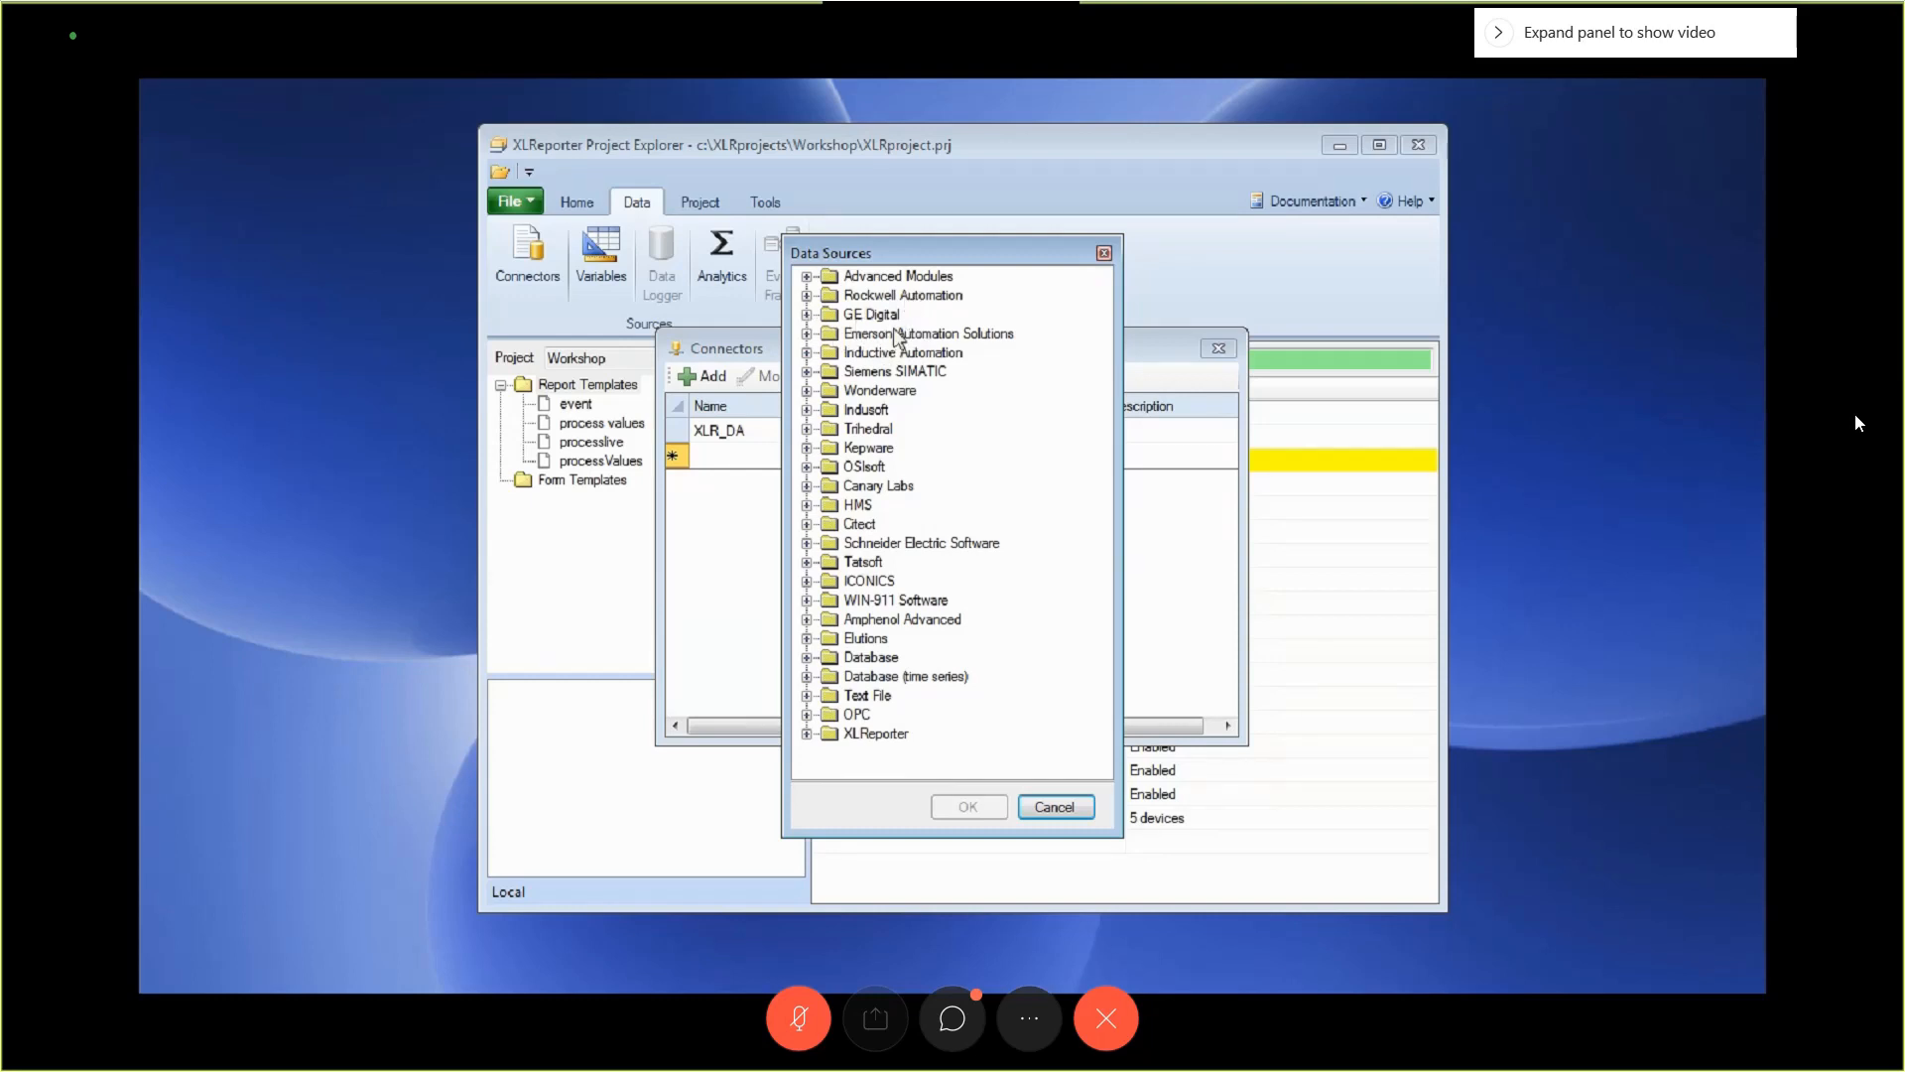
click(806, 315)
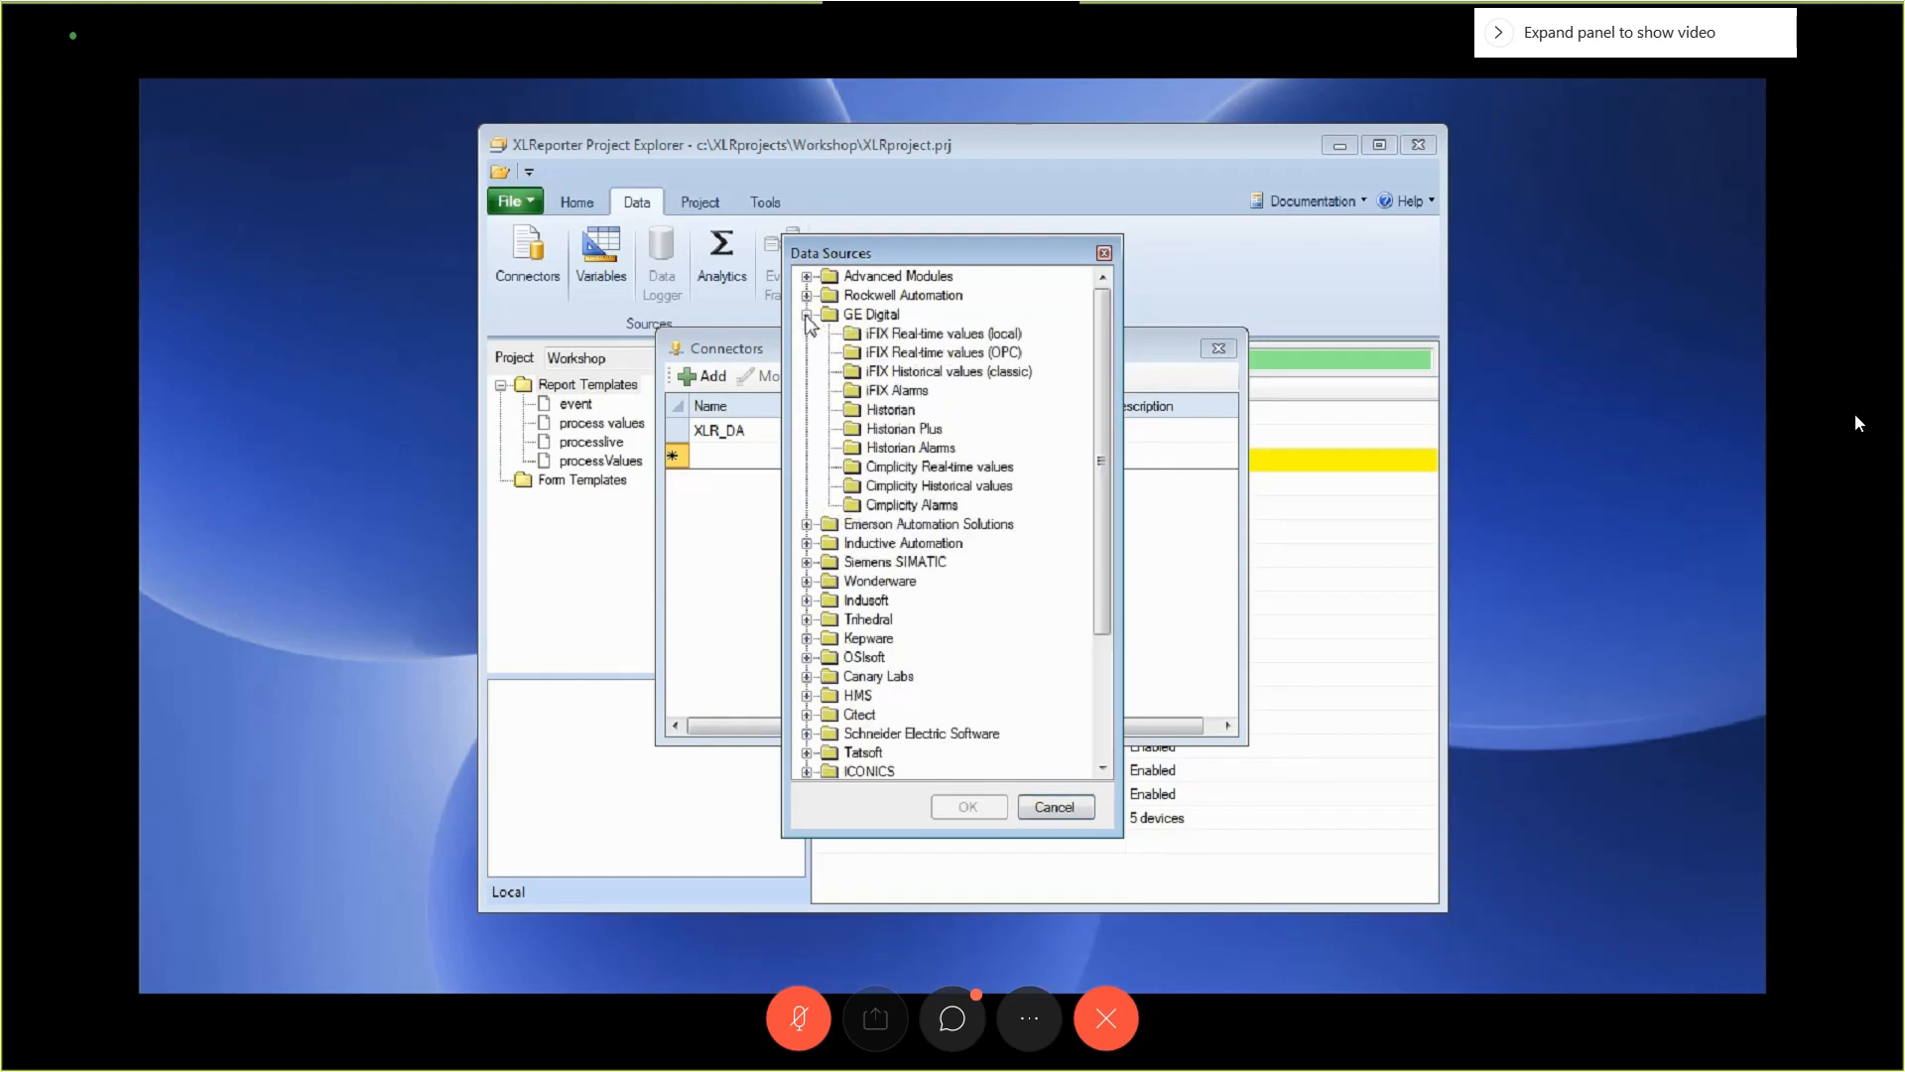
click(953, 334)
click(969, 354)
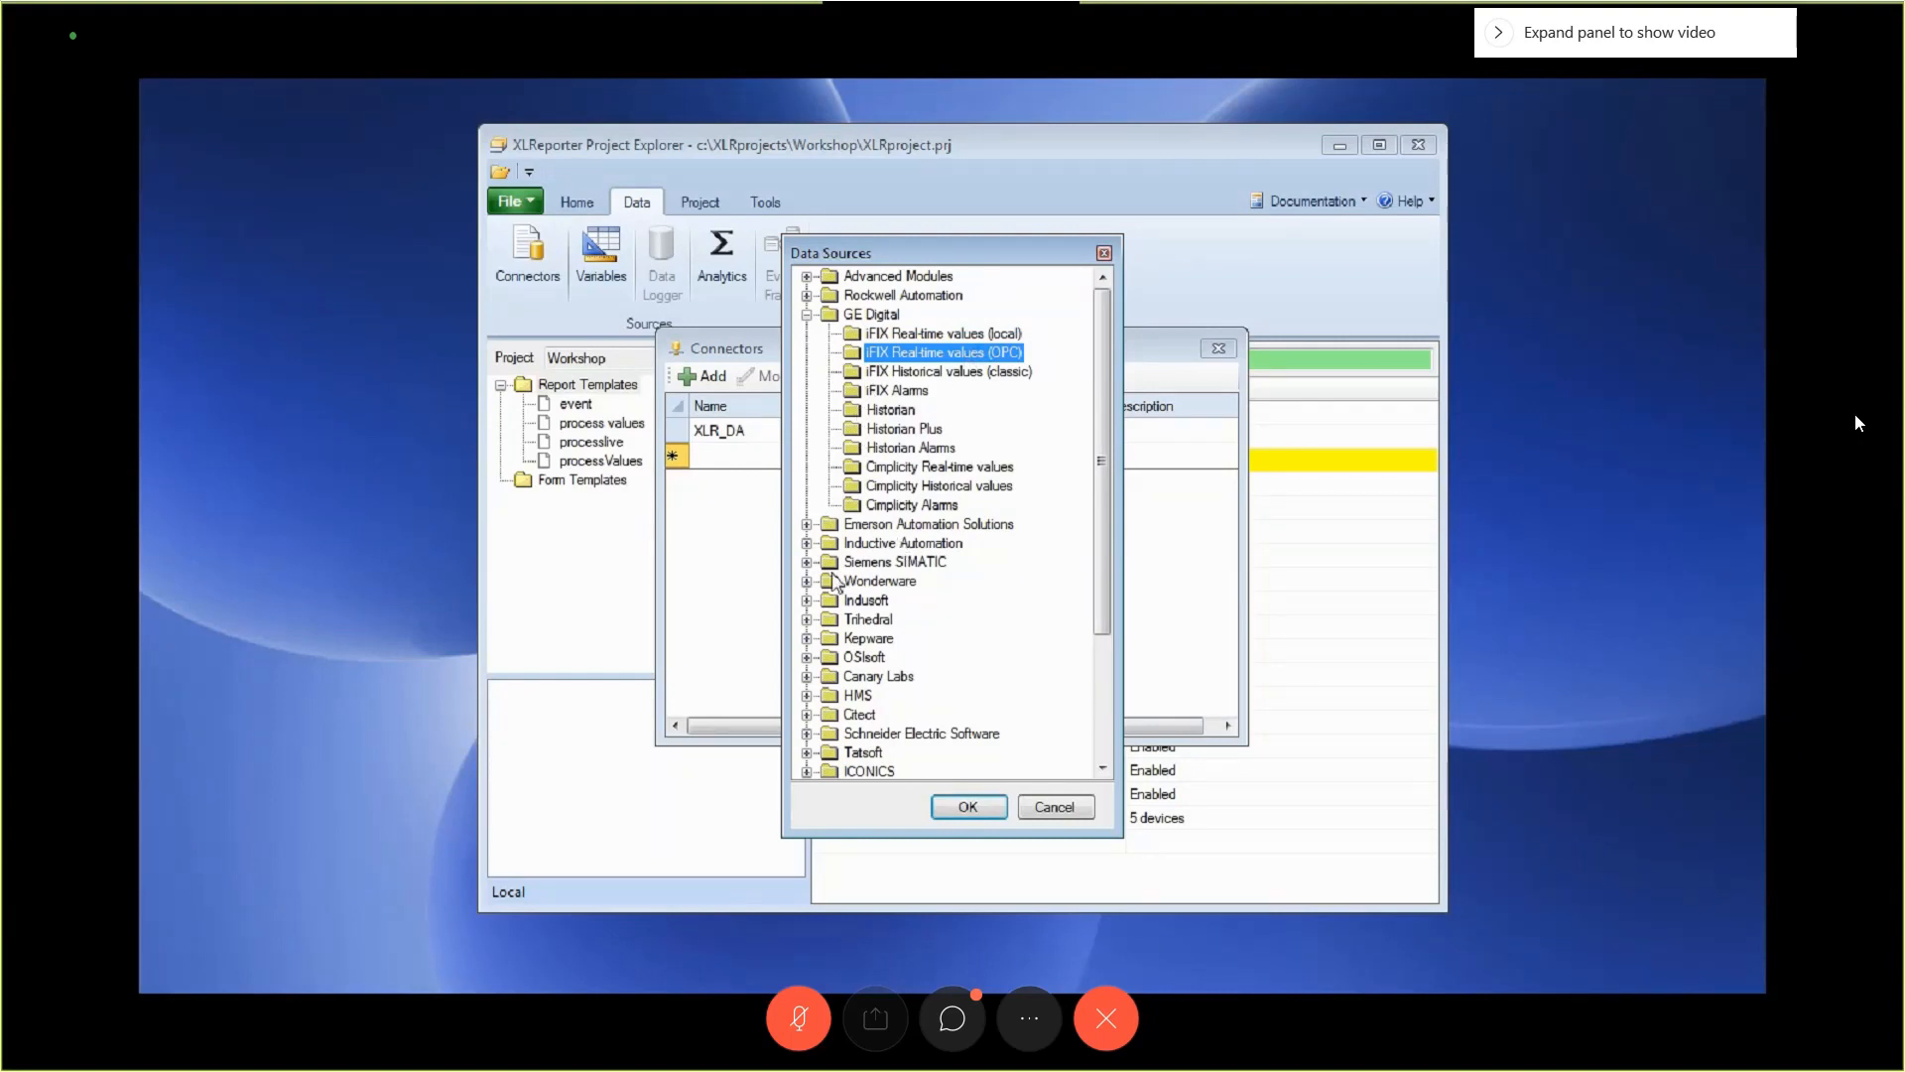
click(807, 581)
click(1020, 621)
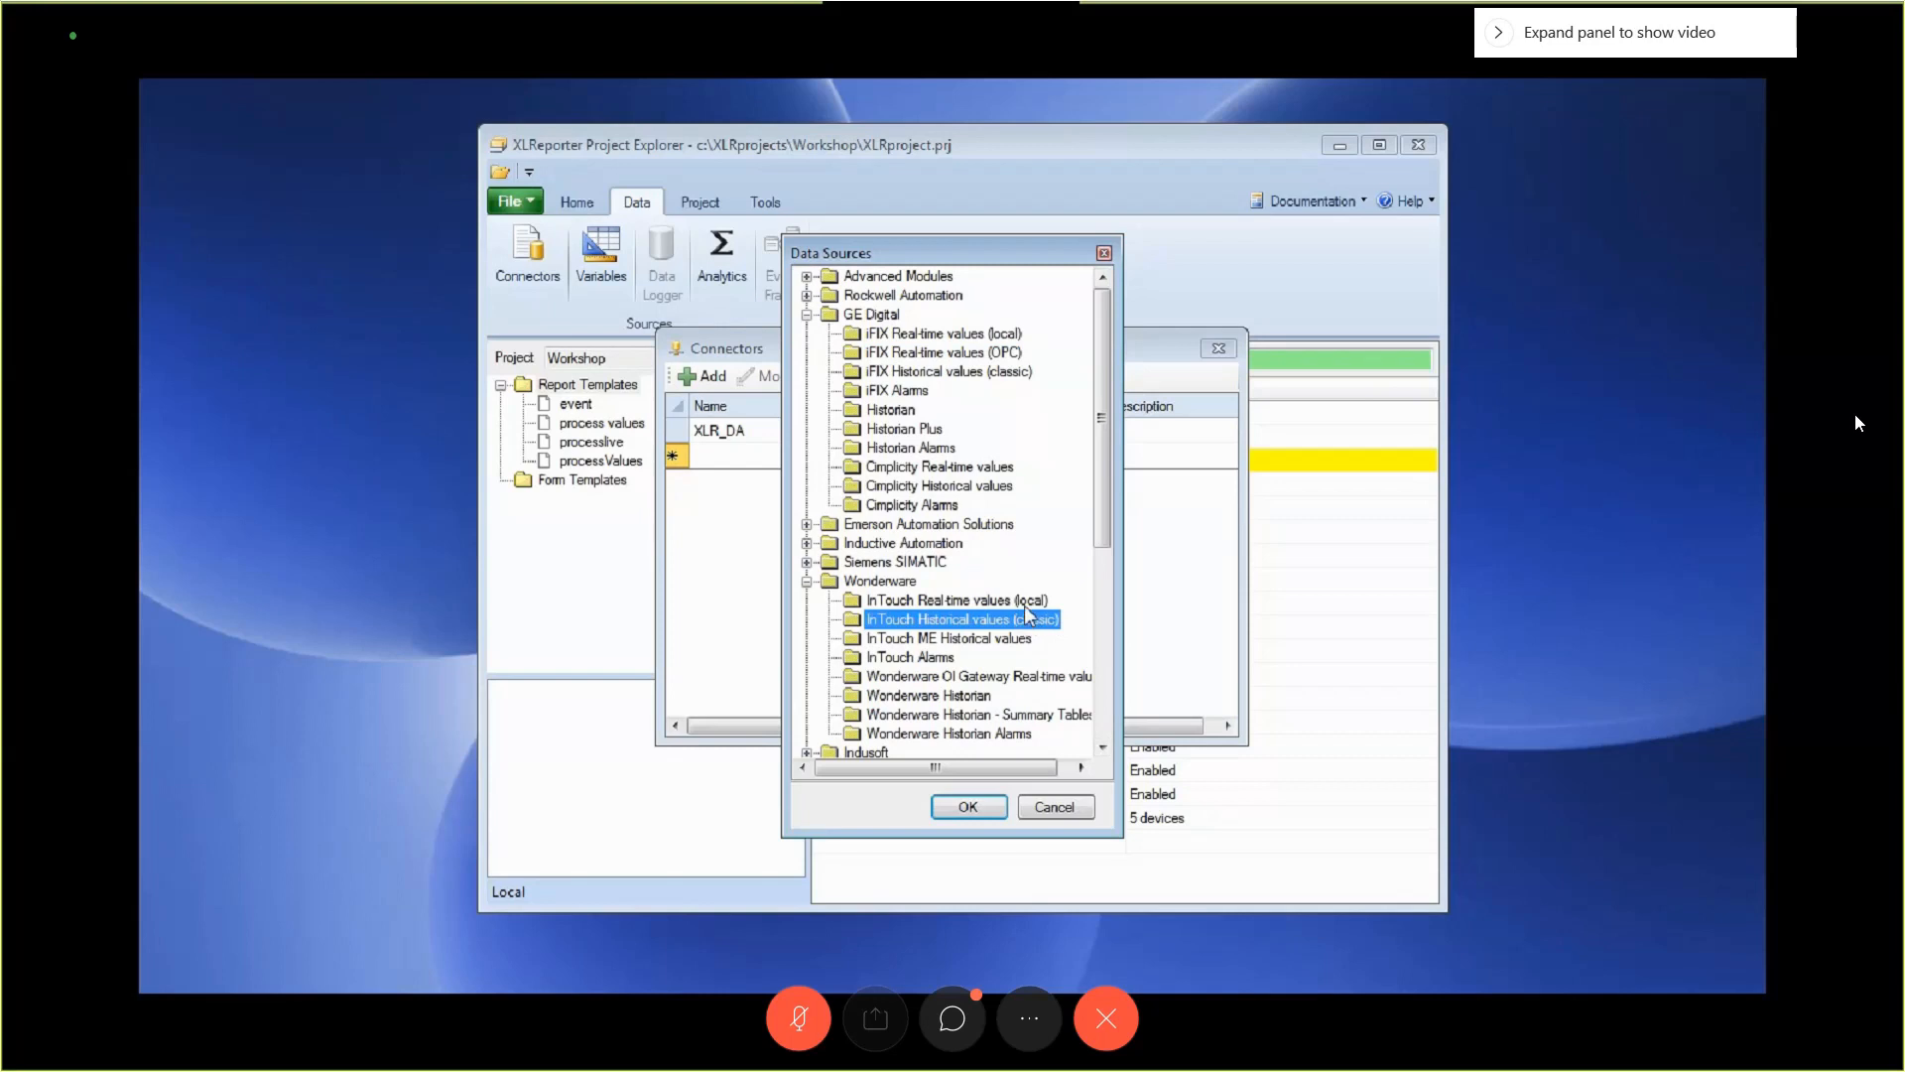
click(1021, 598)
click(1027, 620)
click(1053, 806)
click(1225, 350)
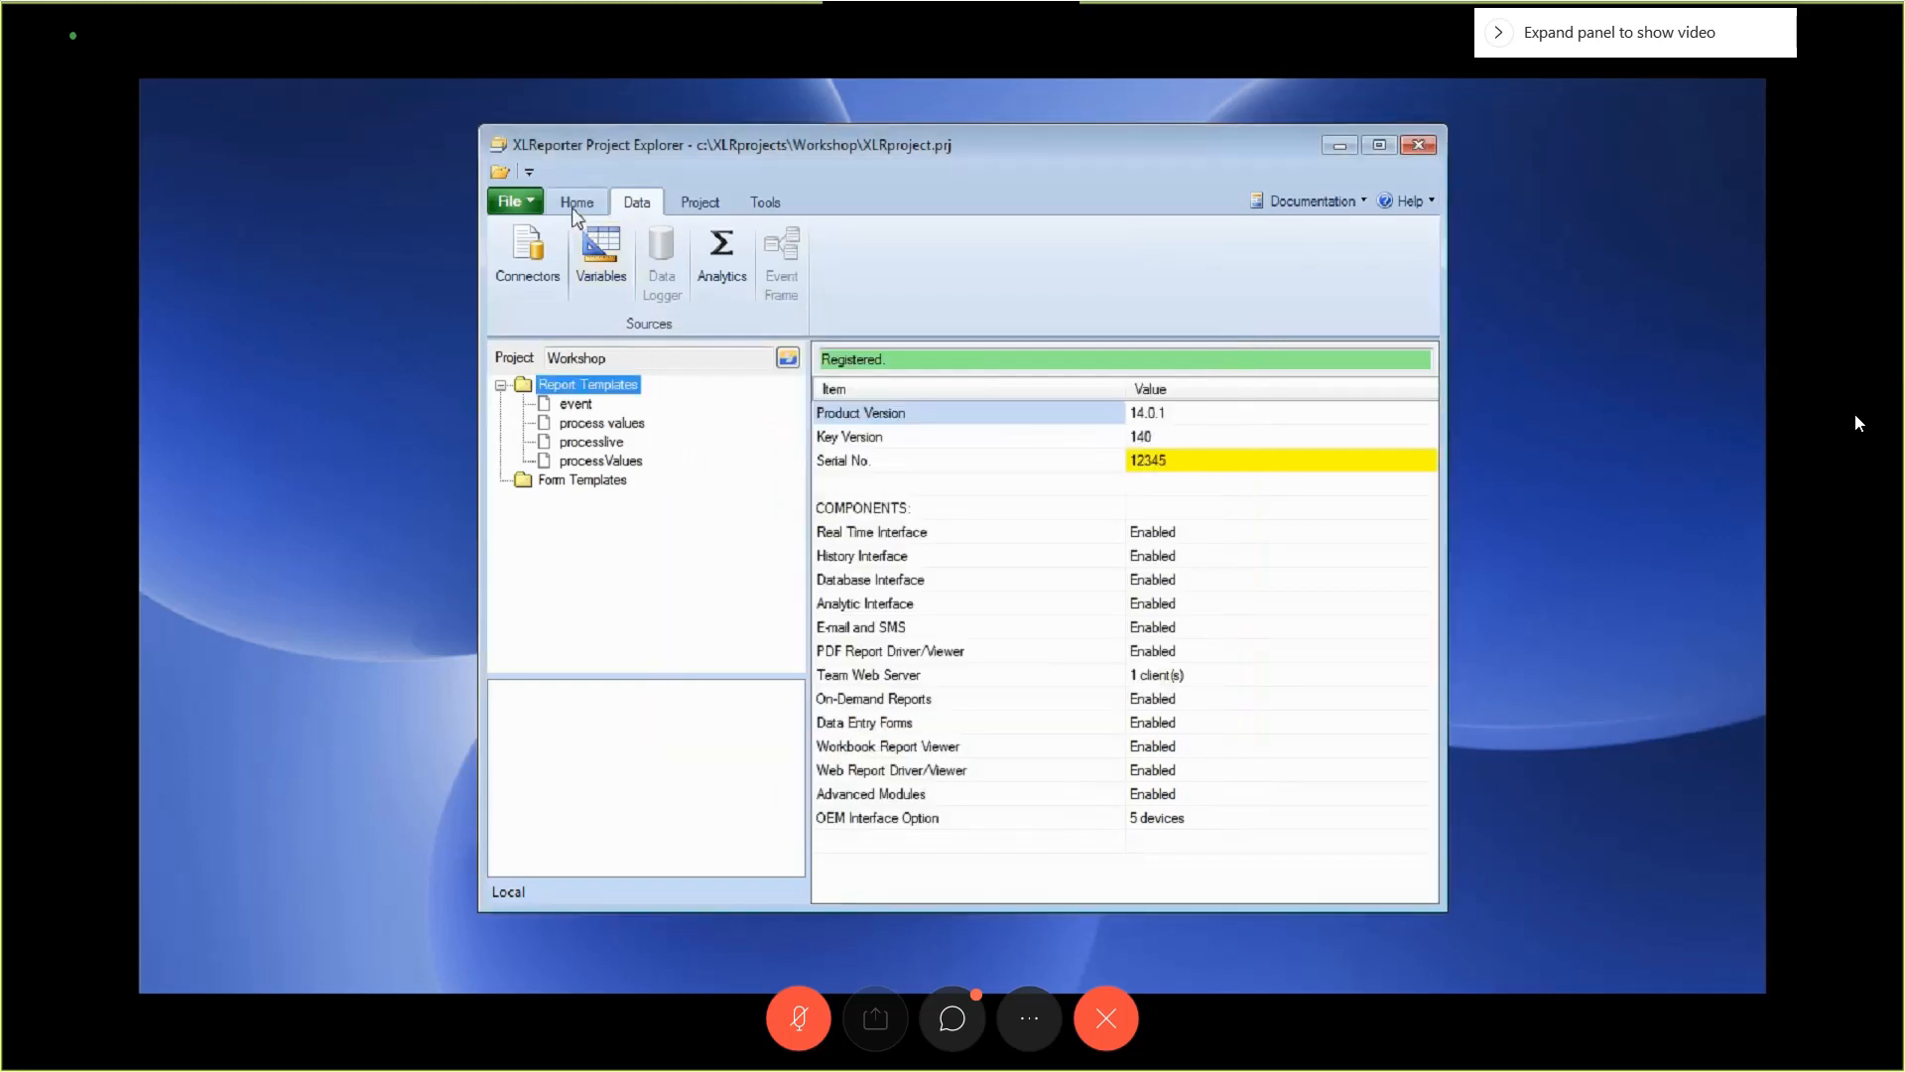
Review the Workshop project's general settings, including the Project Off Line option, and close them without changes.
click(576, 202)
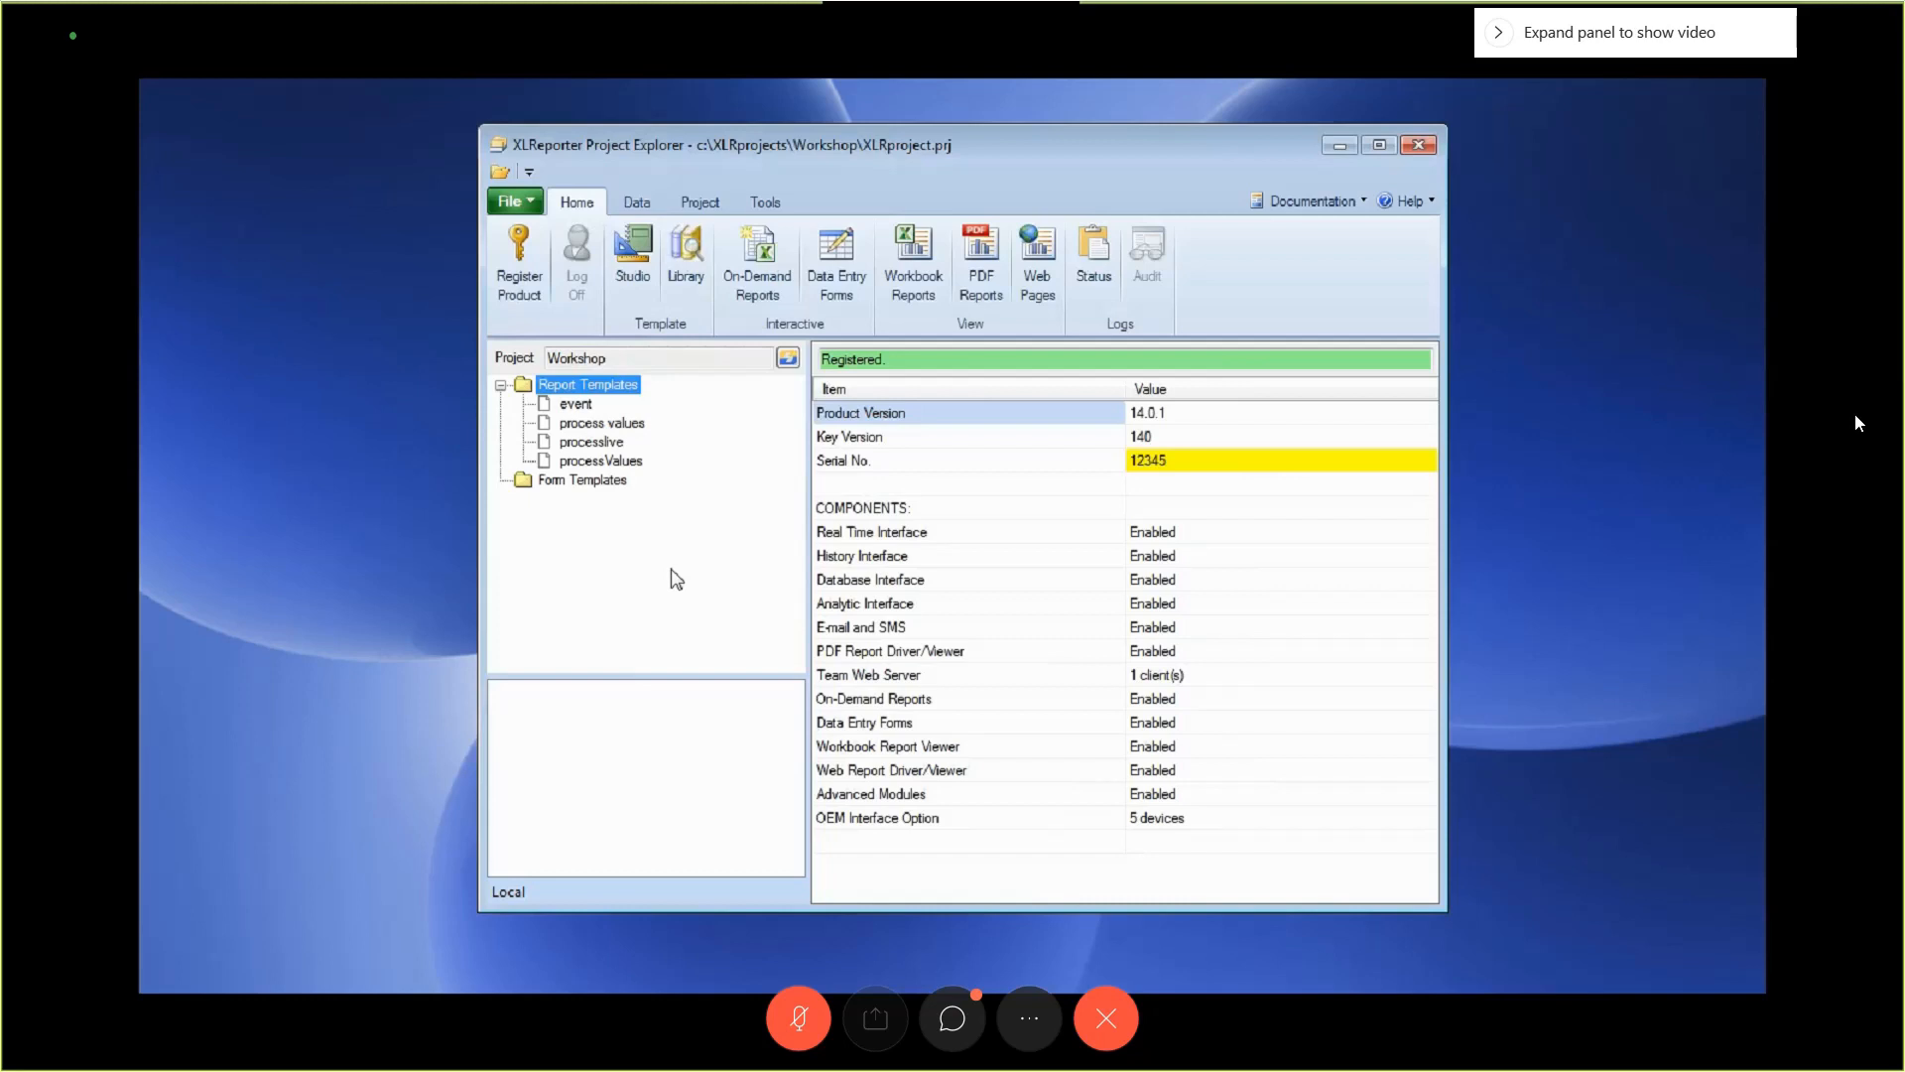
click(713, 204)
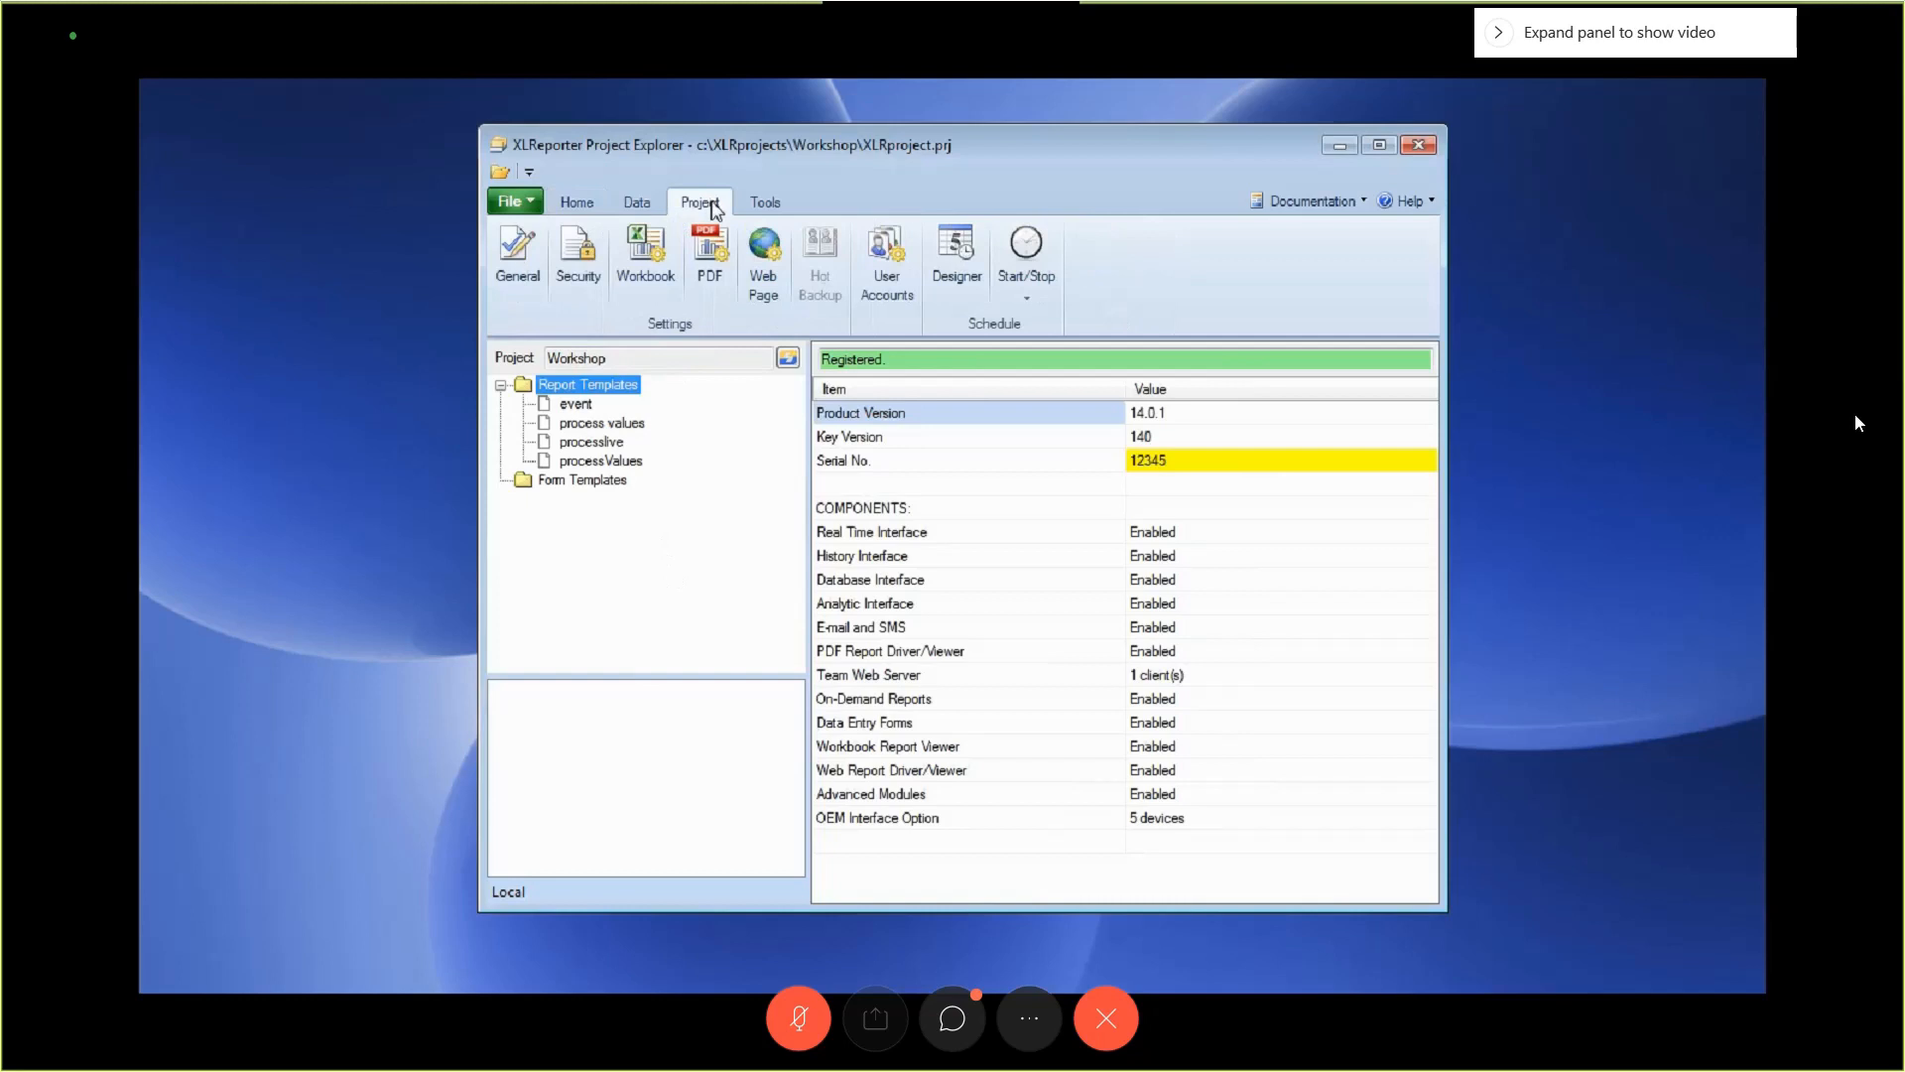
click(511, 253)
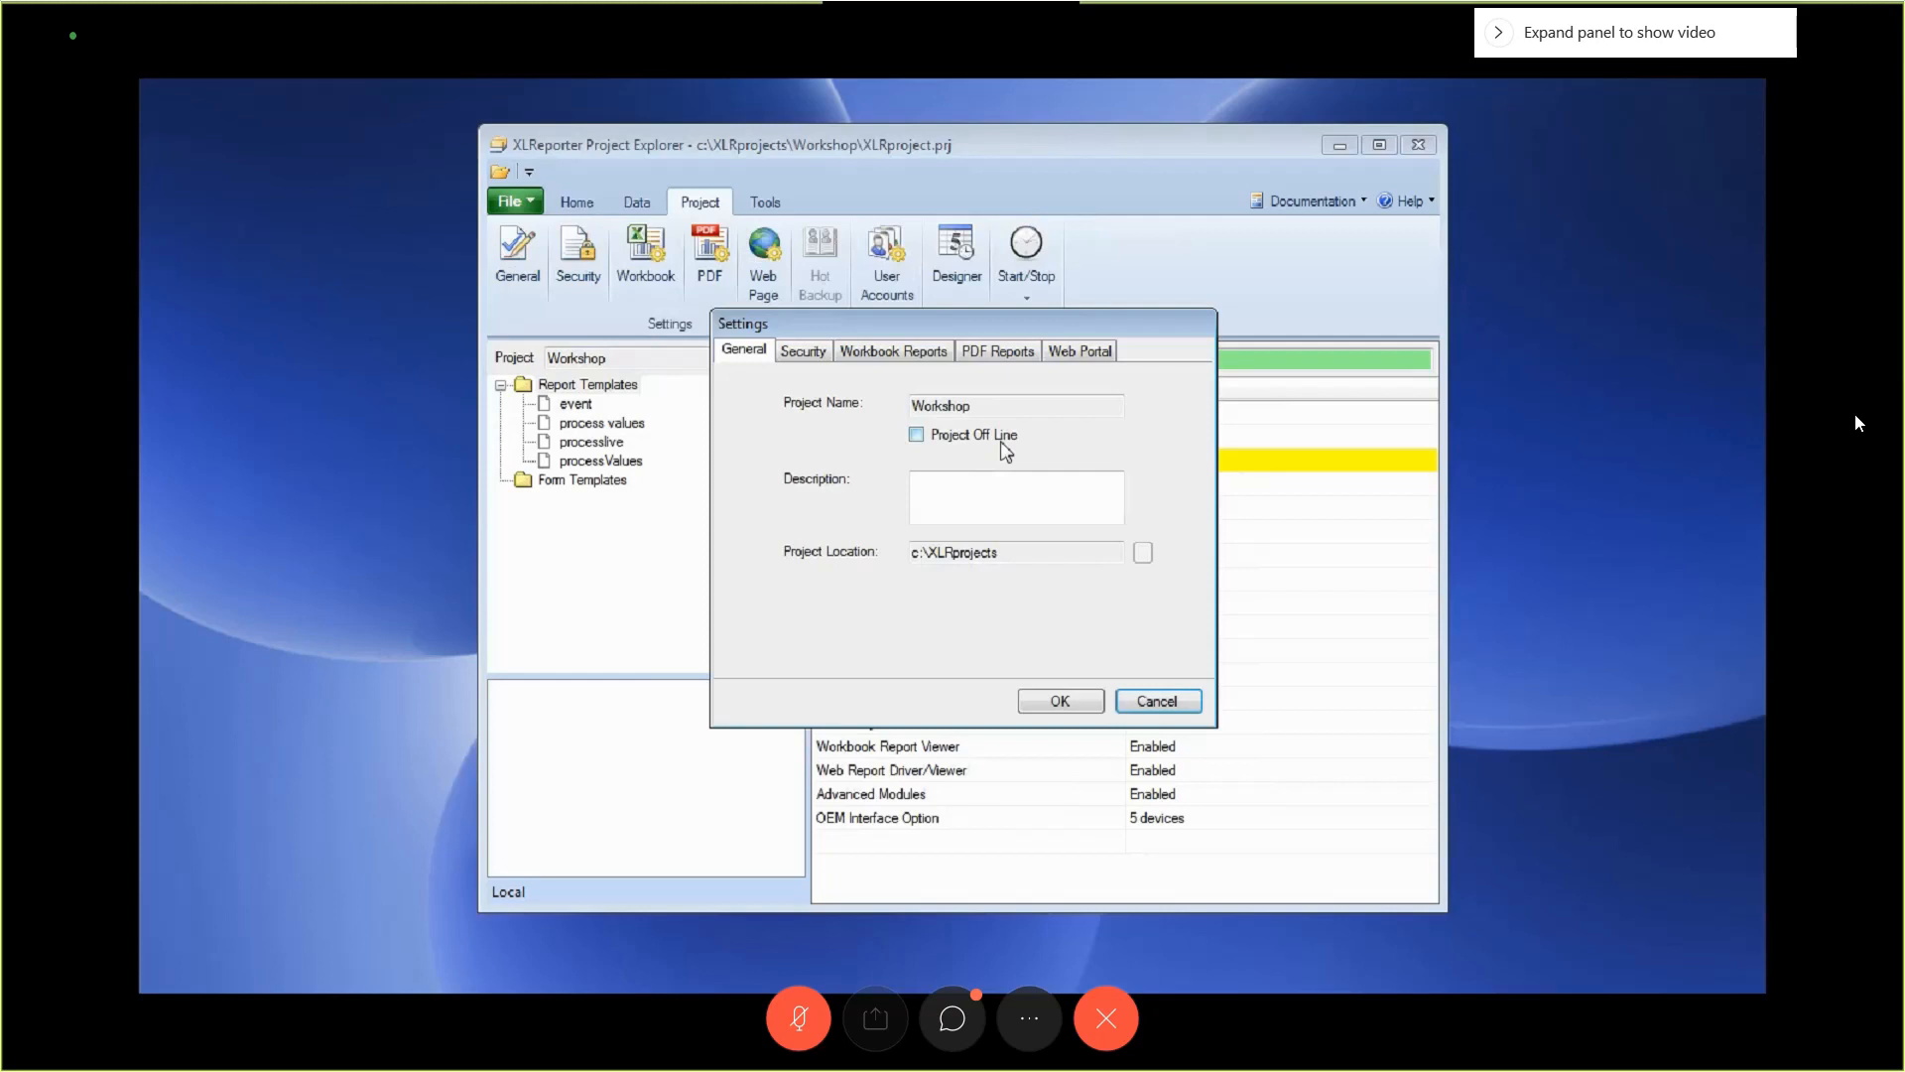
click(1186, 703)
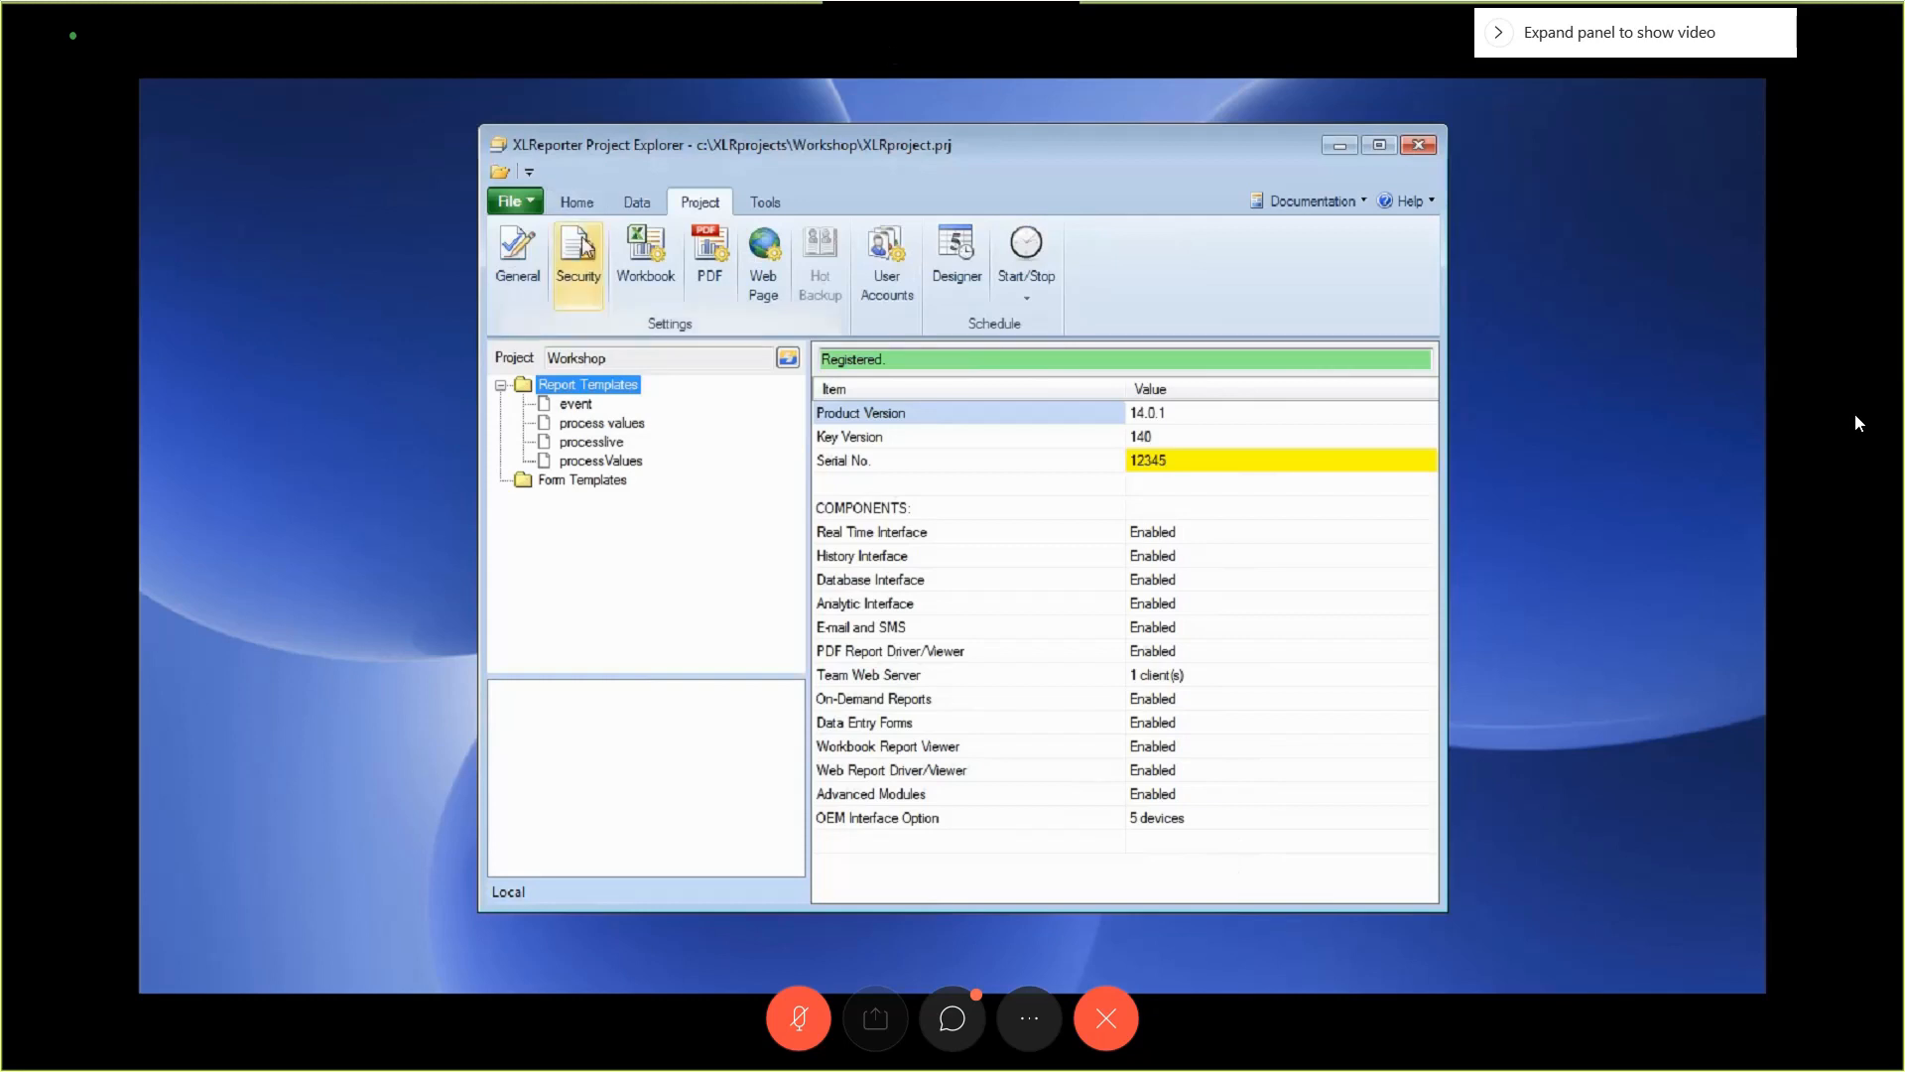
Reopen the project's Connectors, review the top-level data source vendors for a new connector, and cancel without adding one.
click(636, 203)
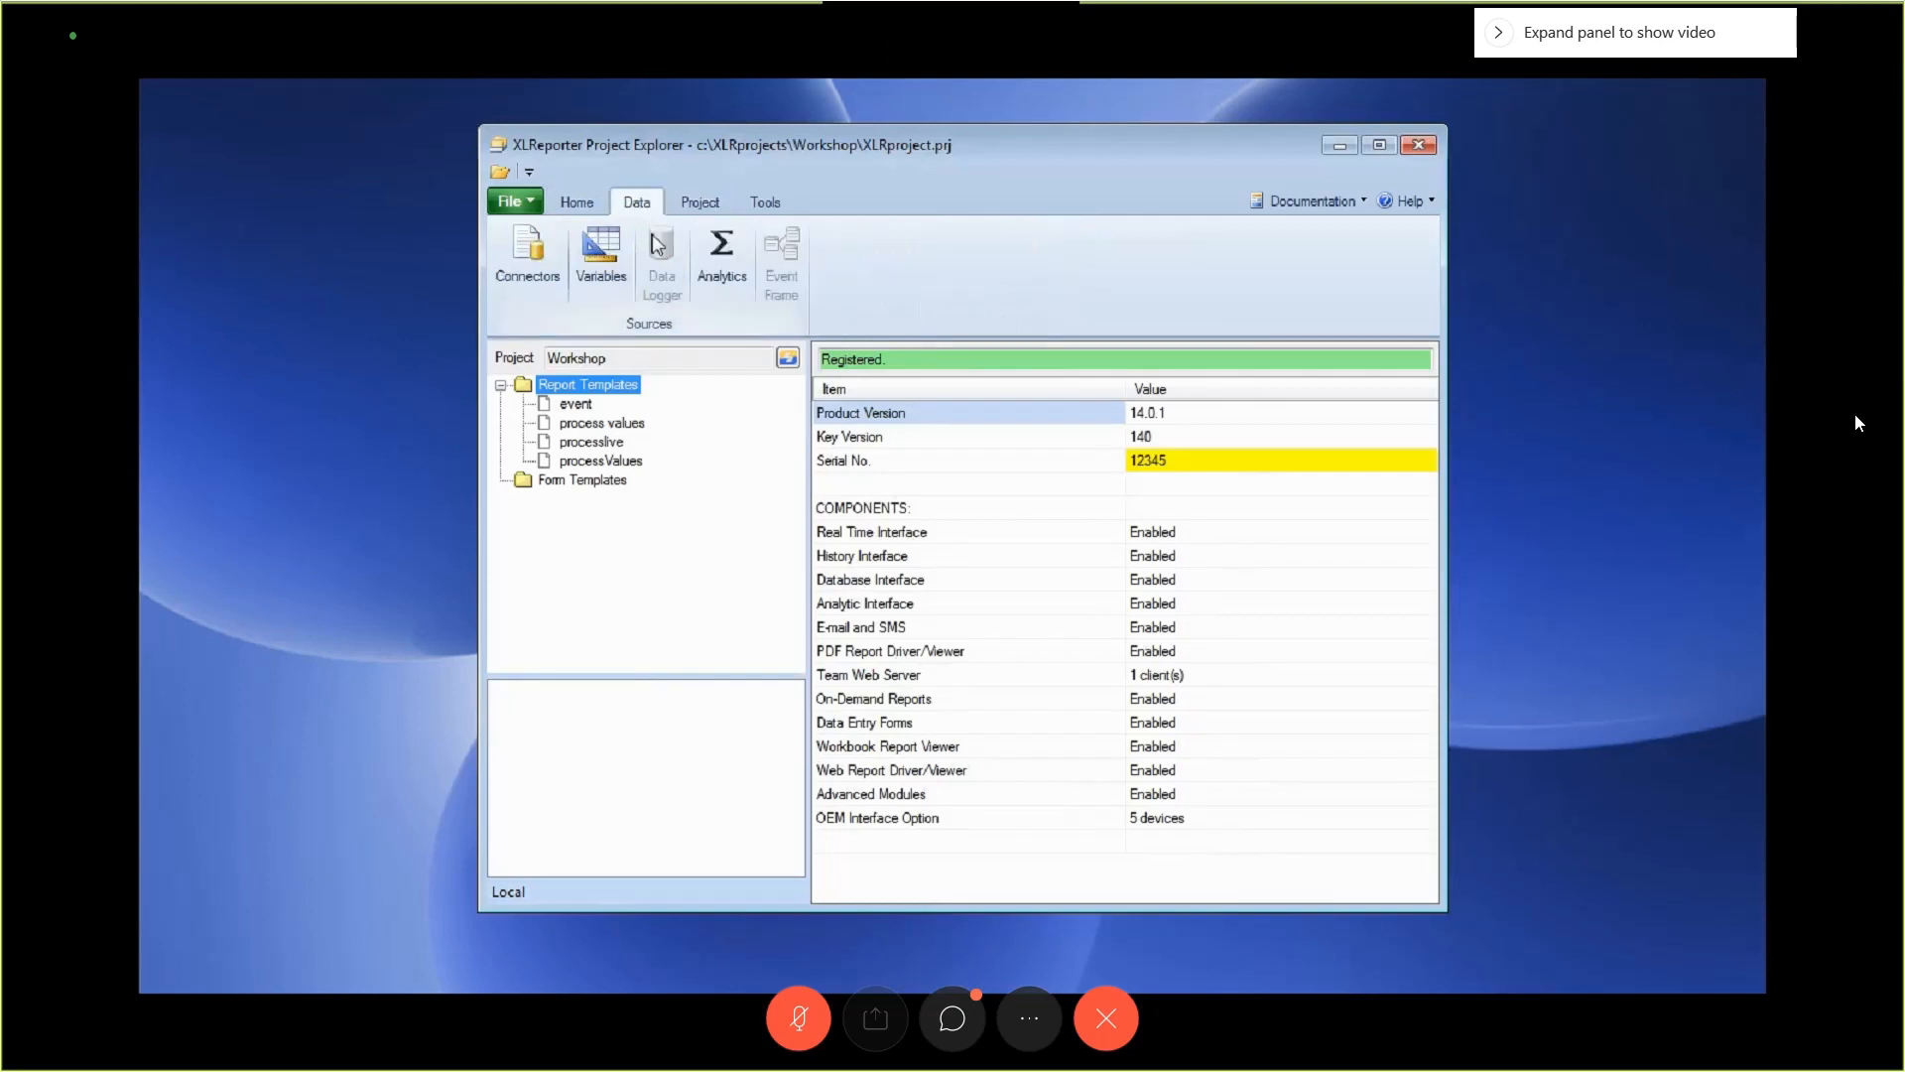
click(527, 256)
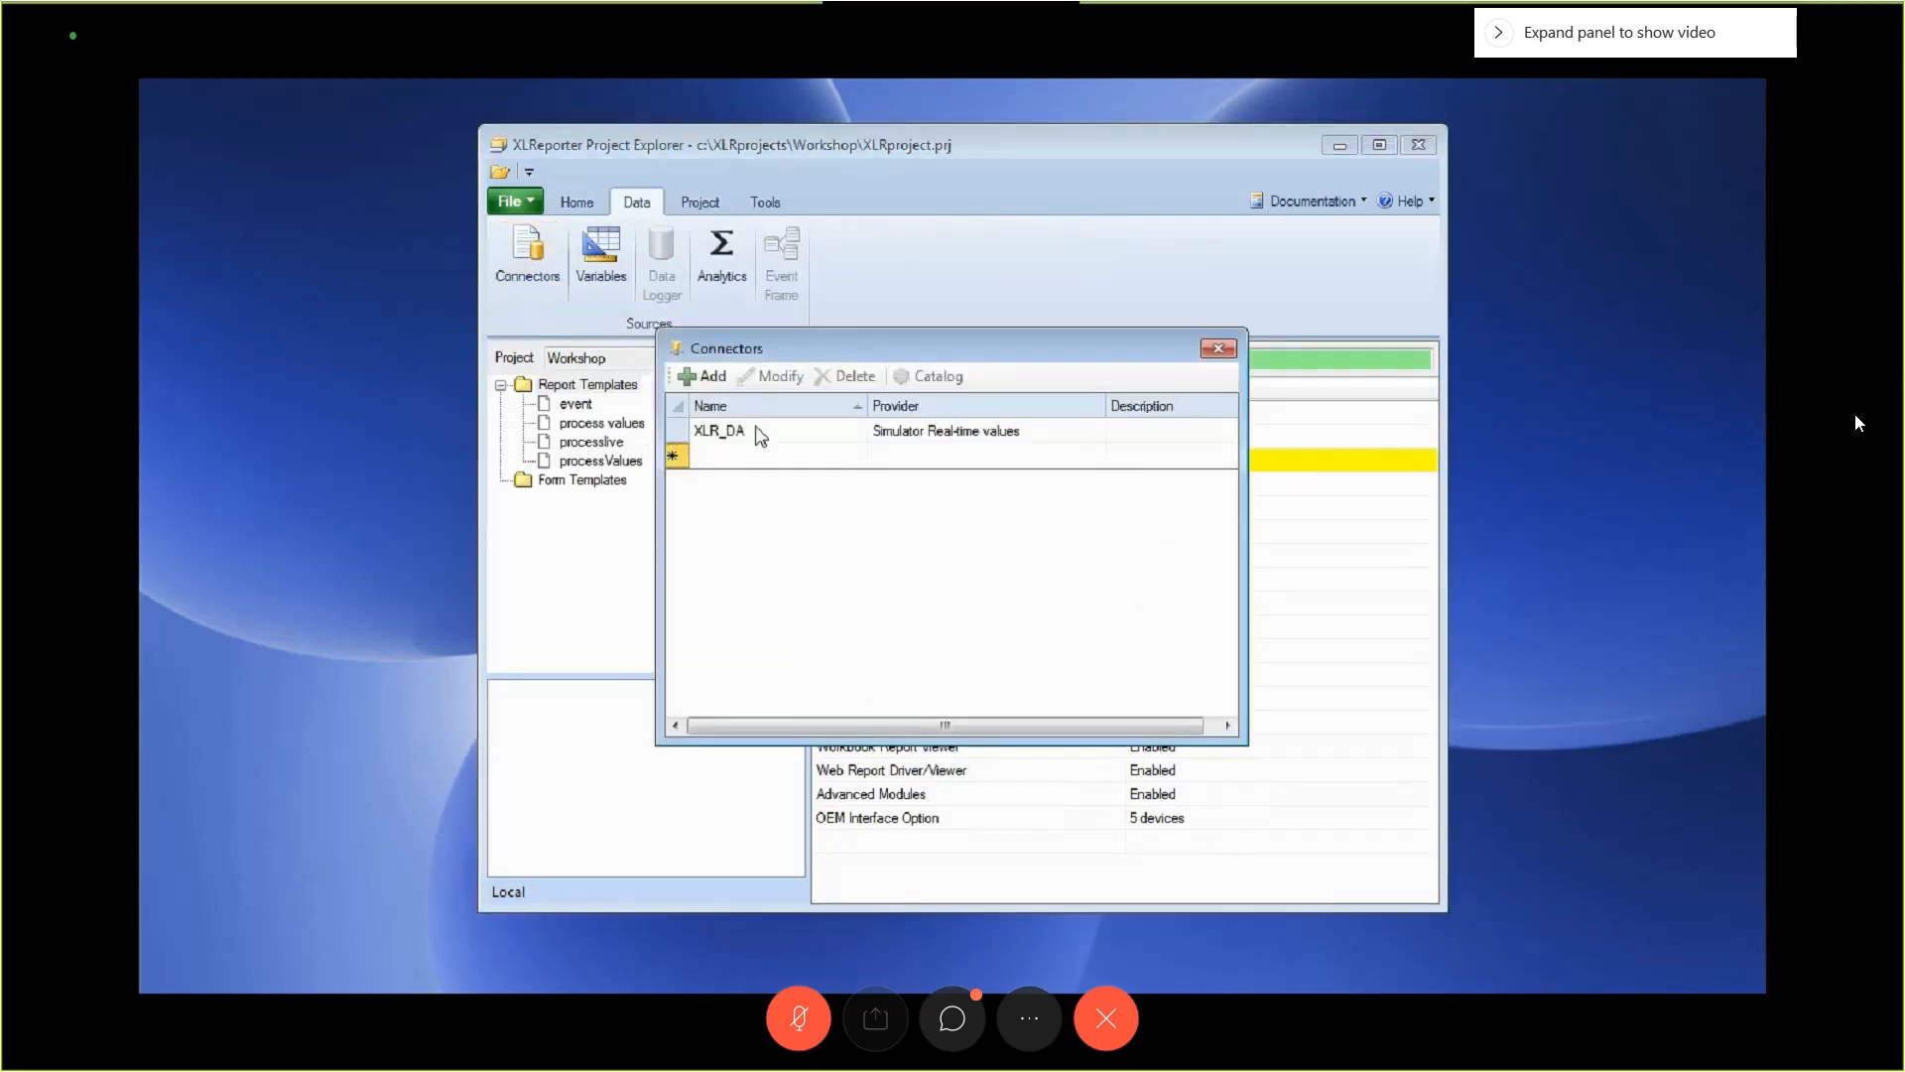
click(704, 378)
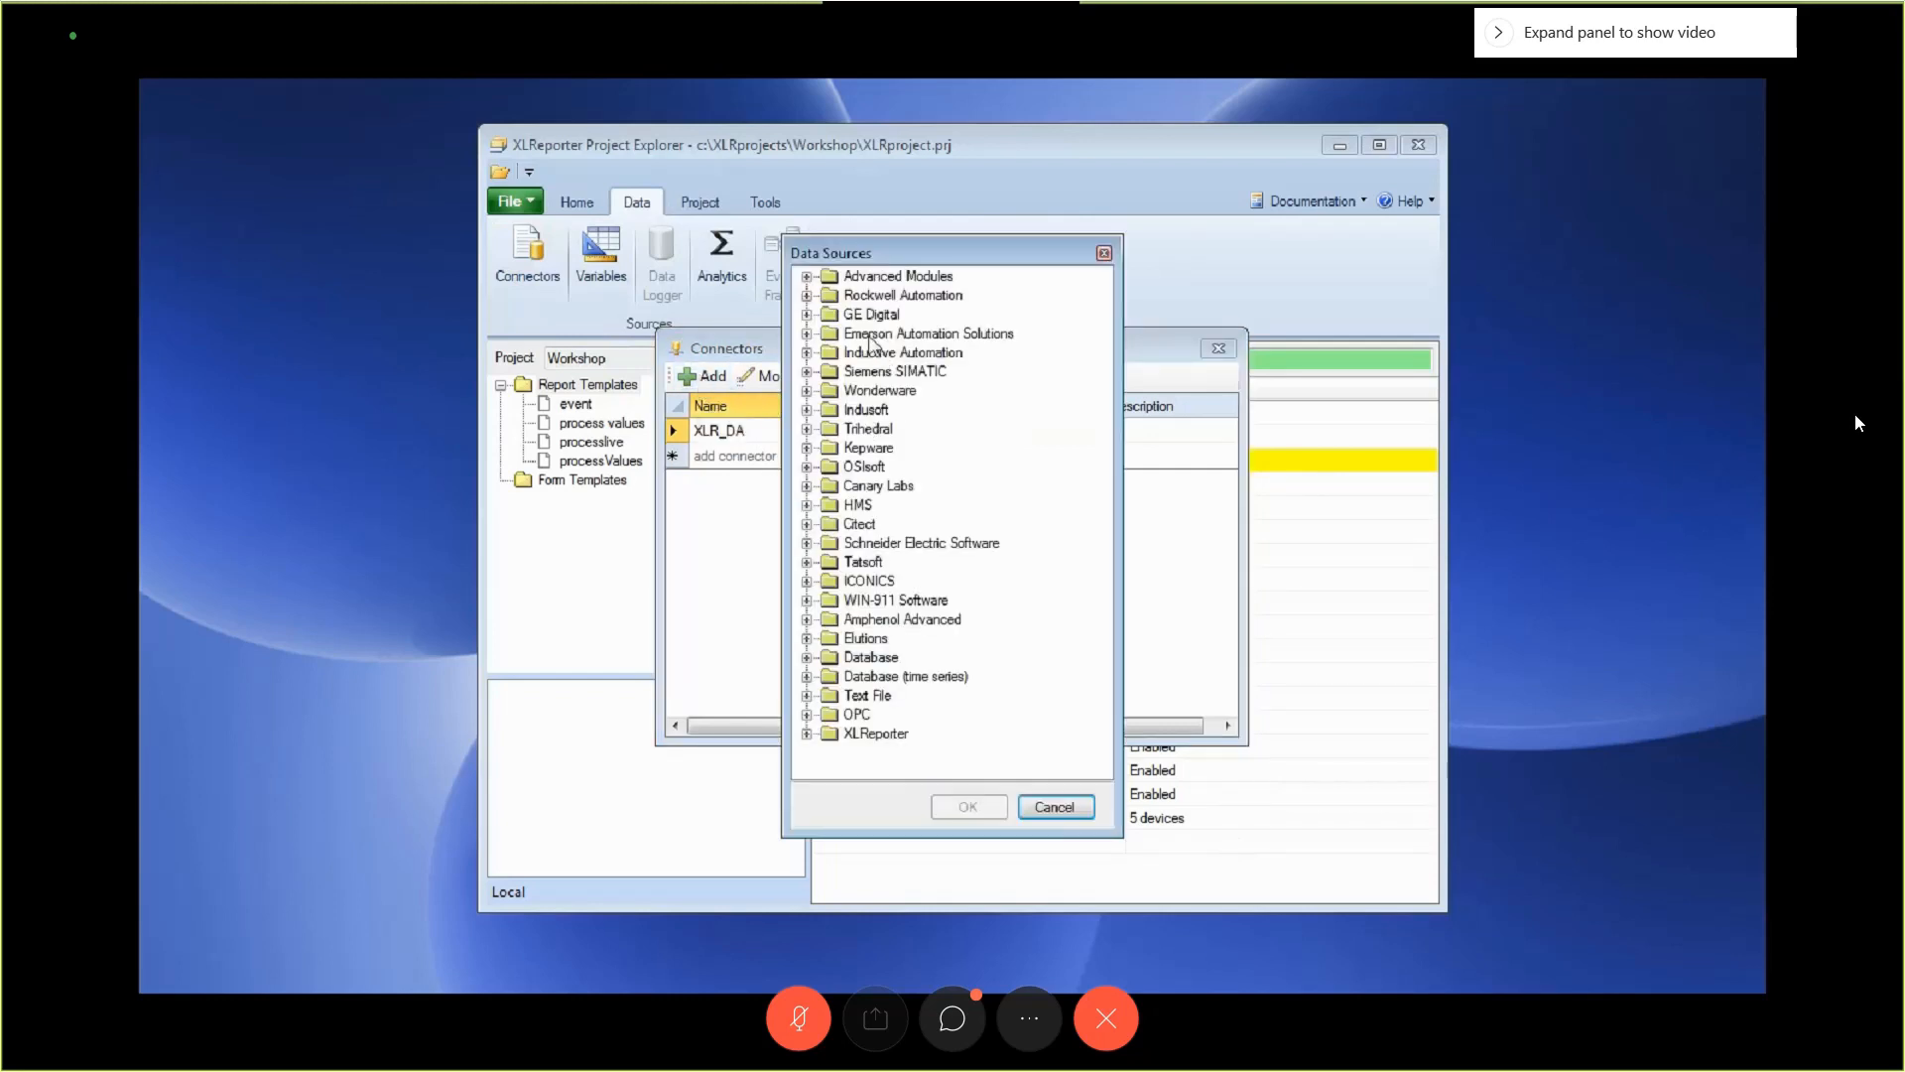
click(1054, 807)
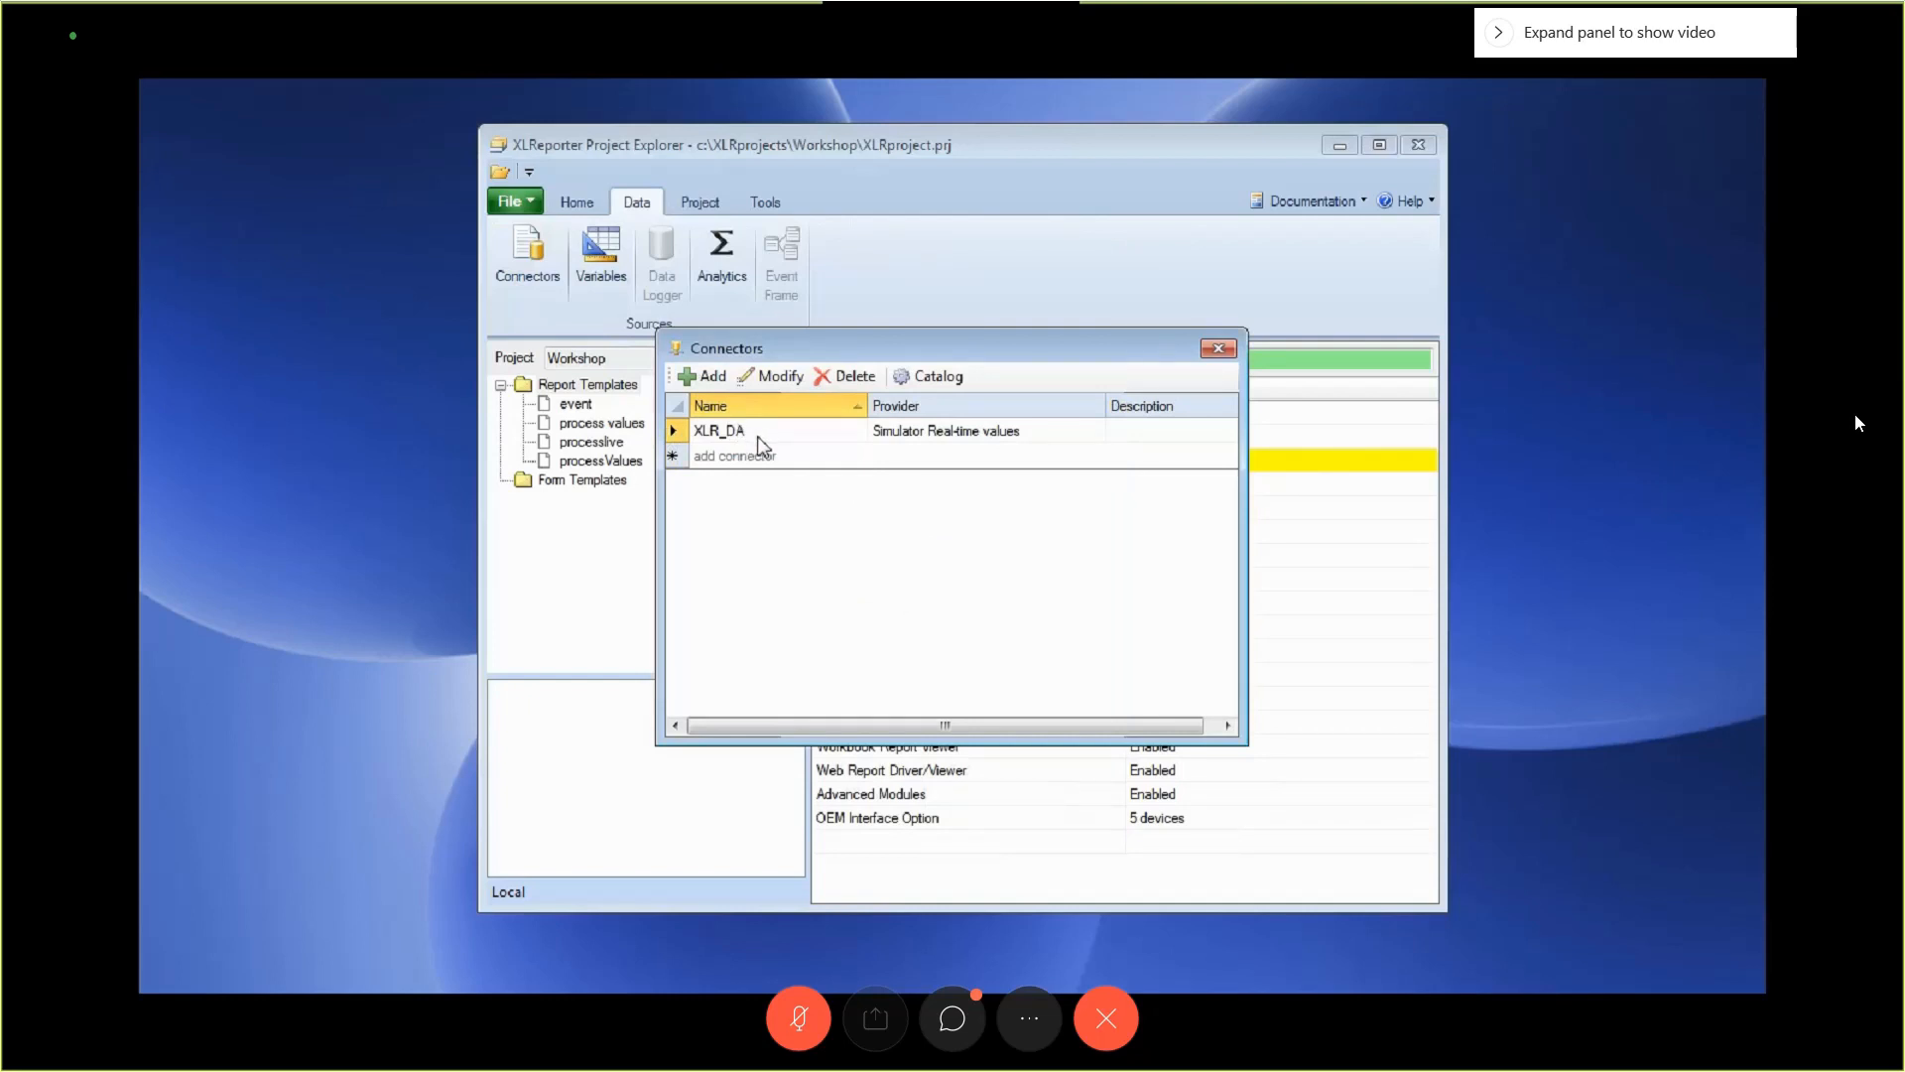
click(1219, 348)
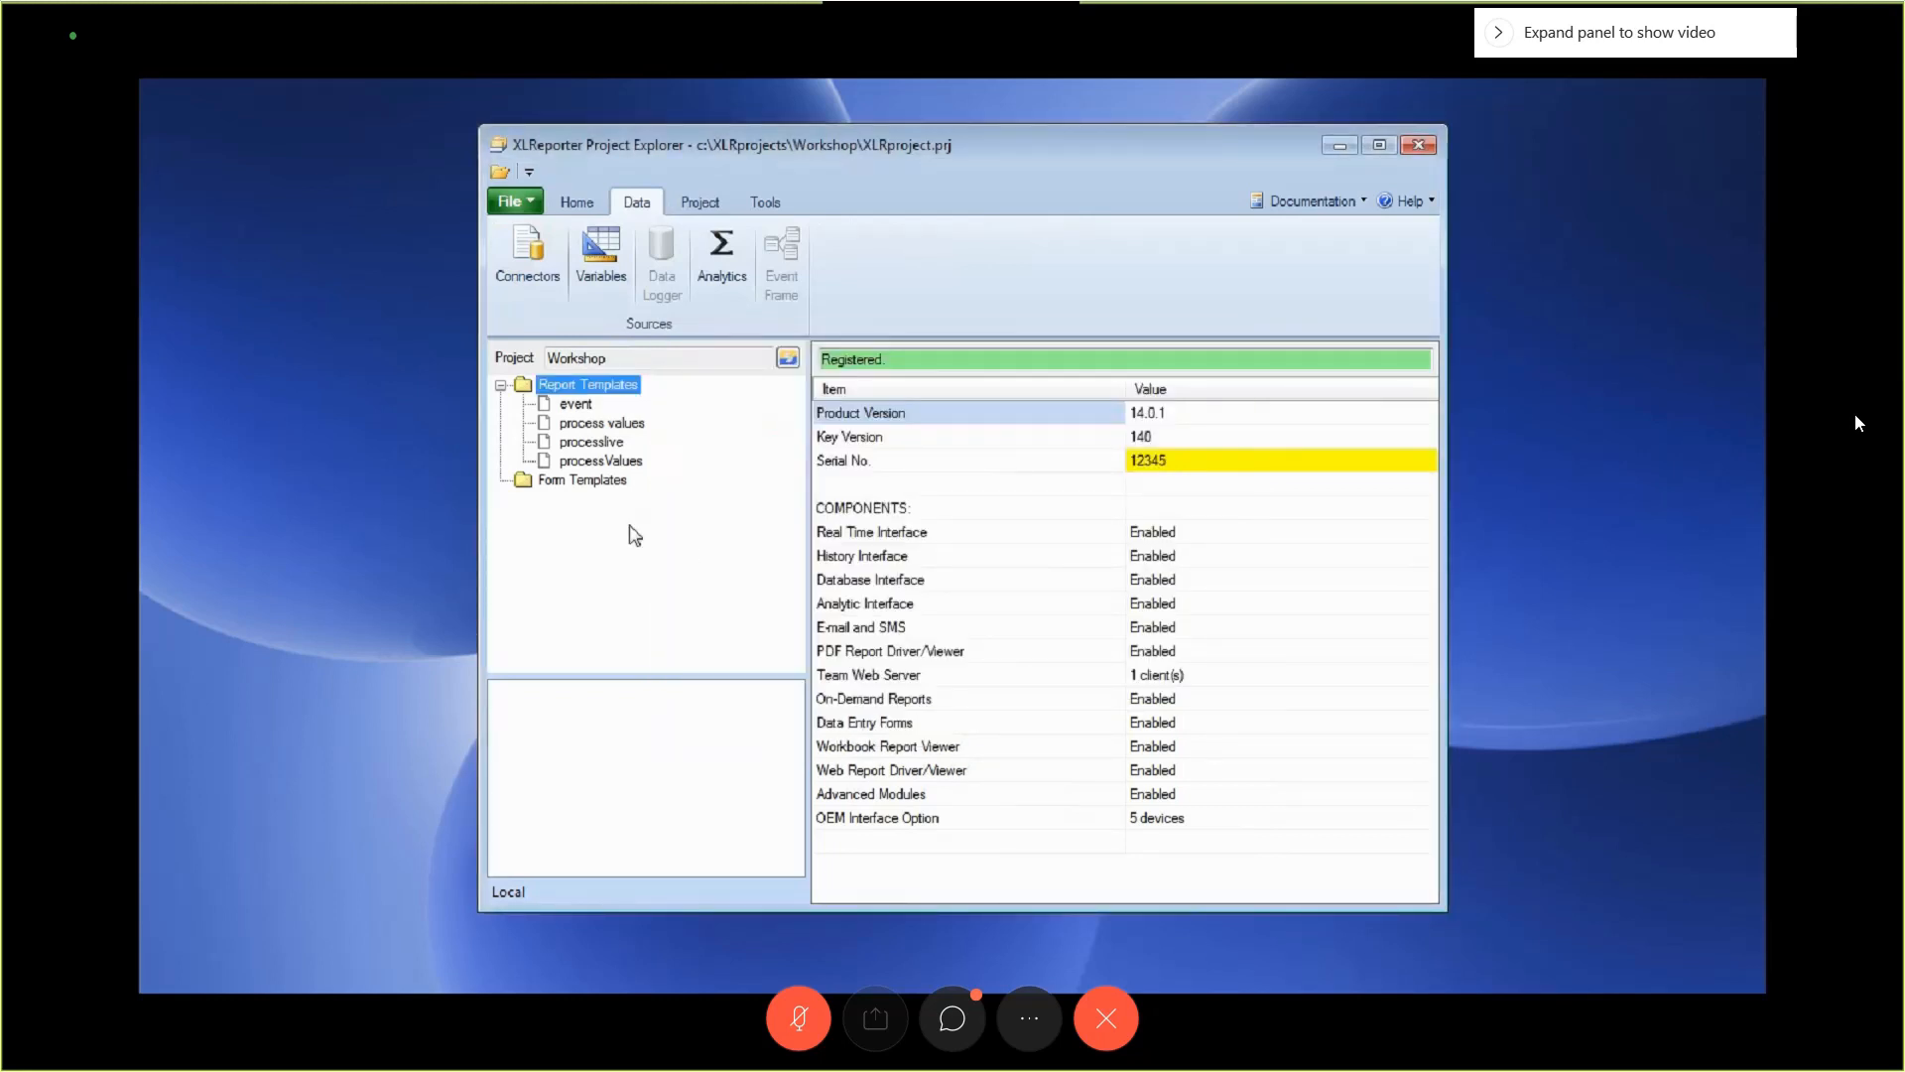
Review the selected columns of the XLR_DA process values group used by the process values template, and close it without changes.
click(595, 427)
double_click(584, 711)
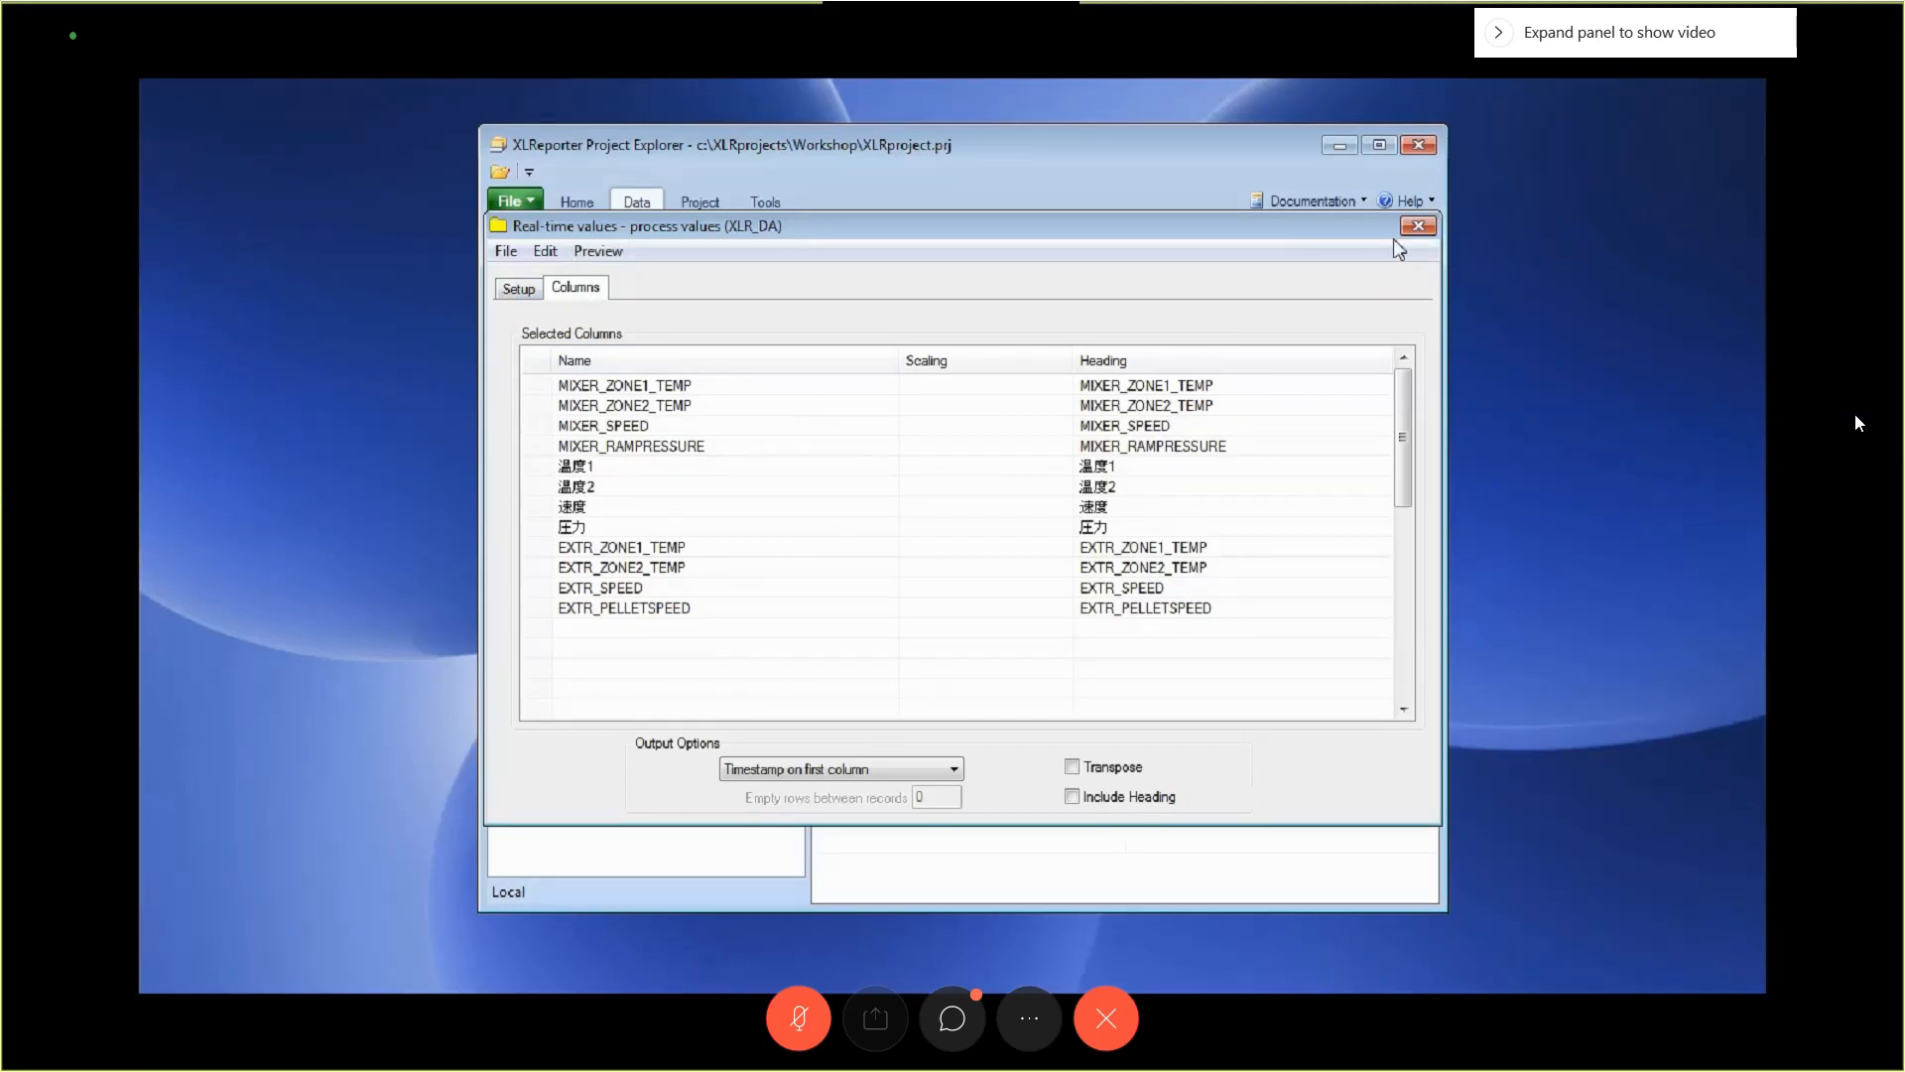
click(1419, 228)
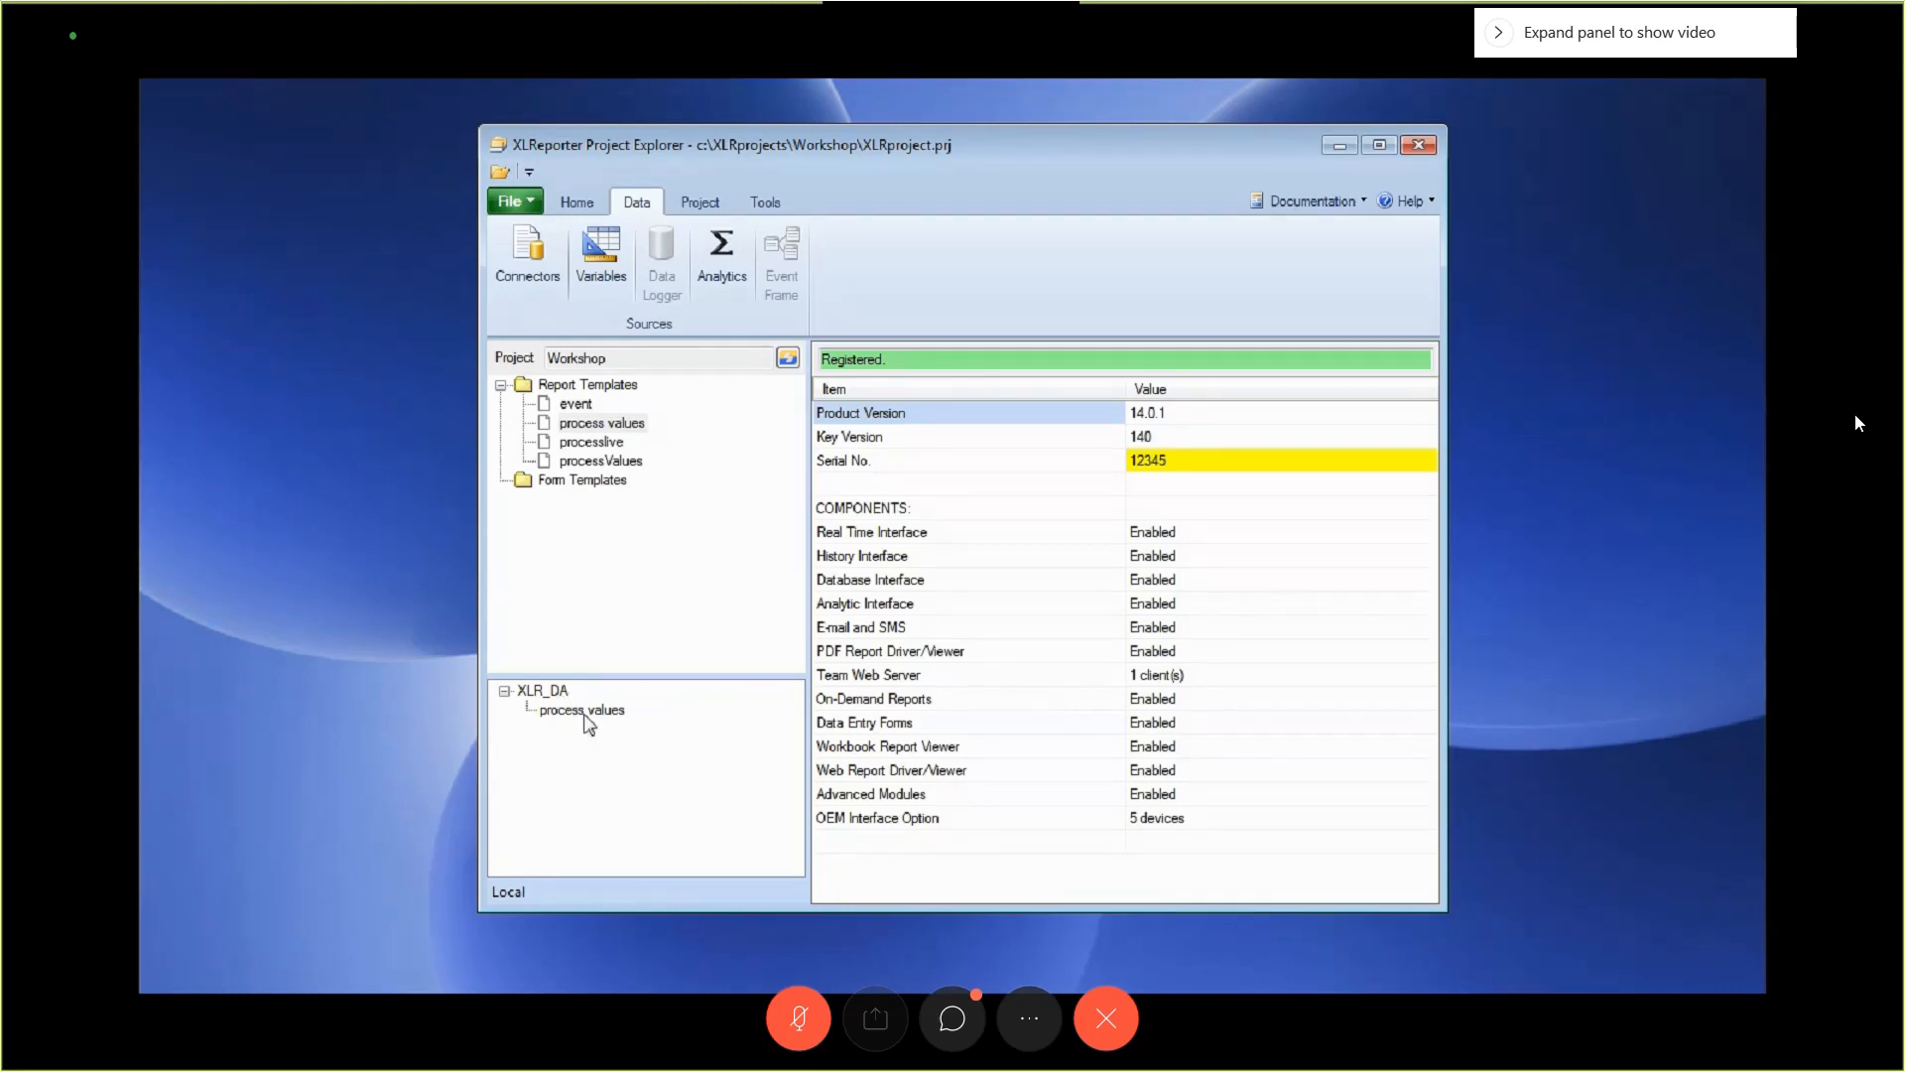
click(617, 712)
Browse the Rockwell Automation, GE Digital and Emerson Automation Solutions data sources for a new connector, and cancel without adding one.
click(579, 202)
click(637, 203)
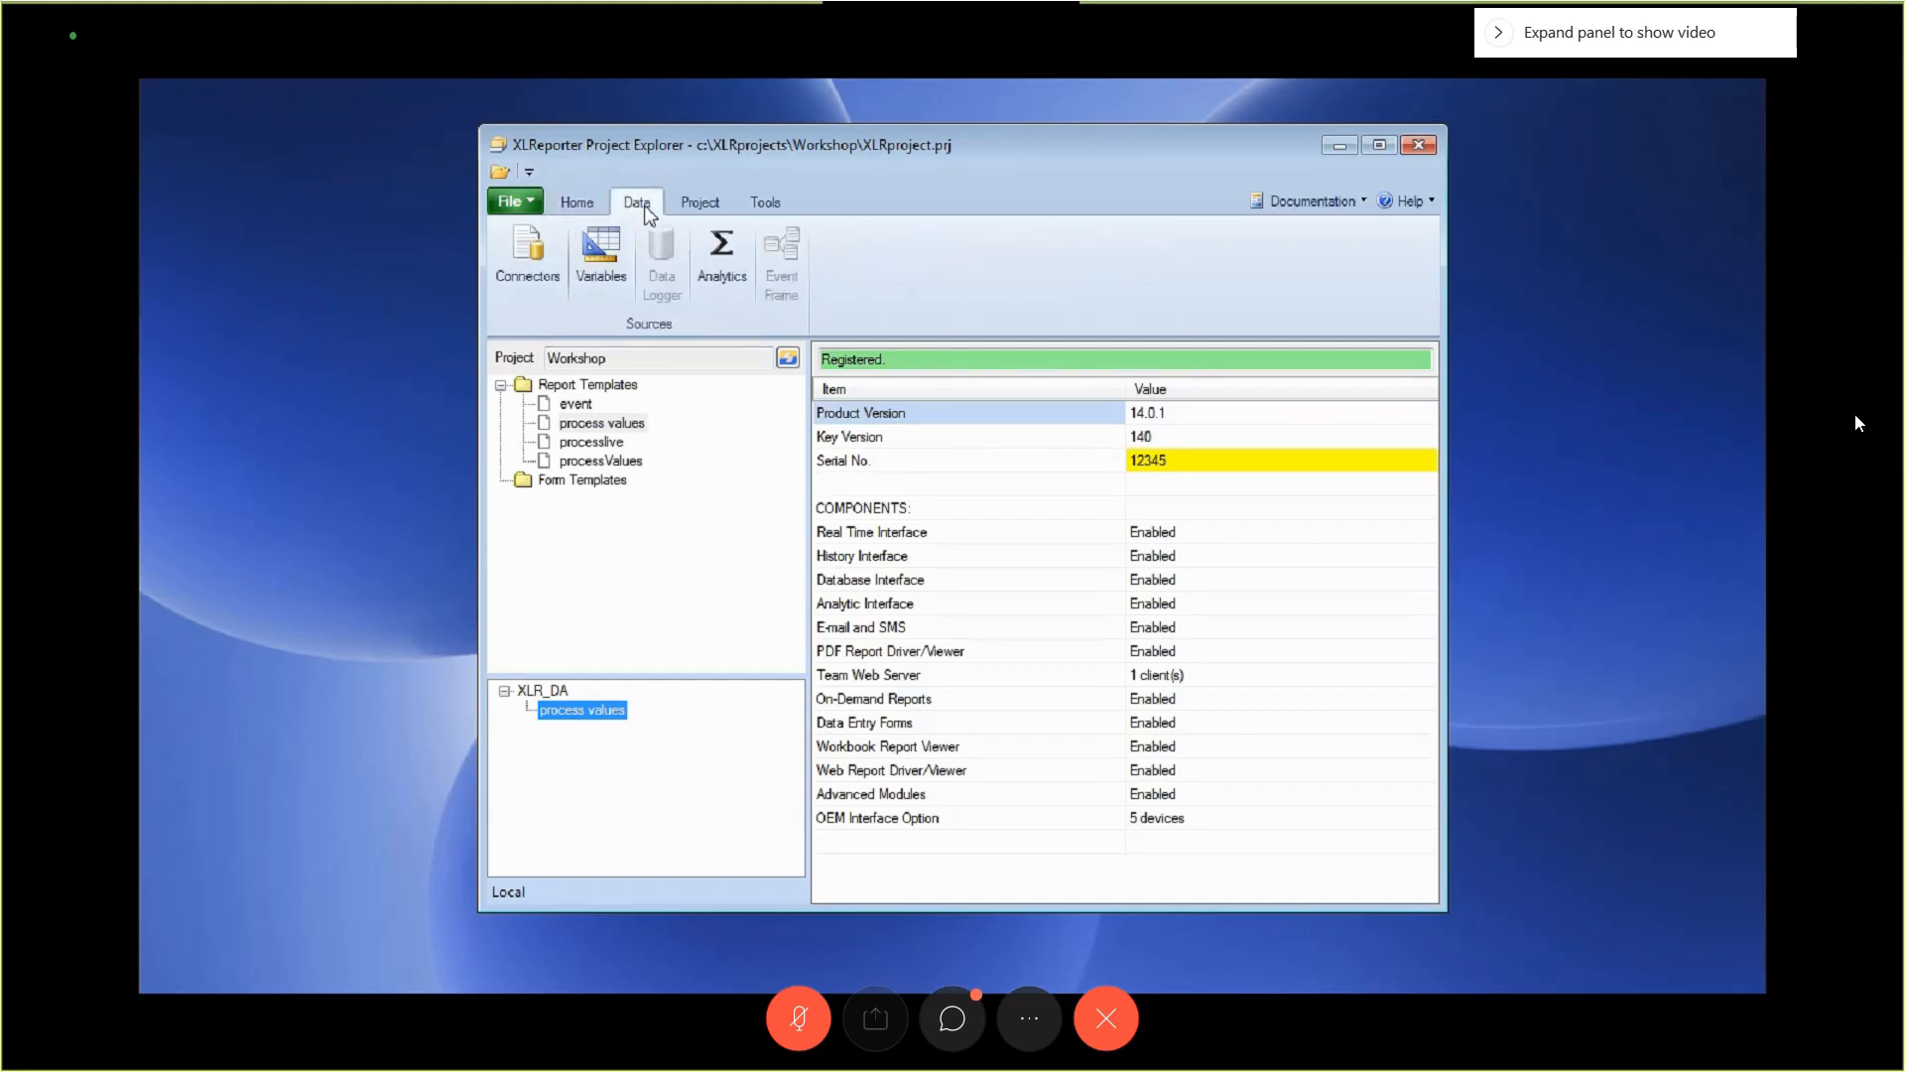
click(536, 254)
click(708, 378)
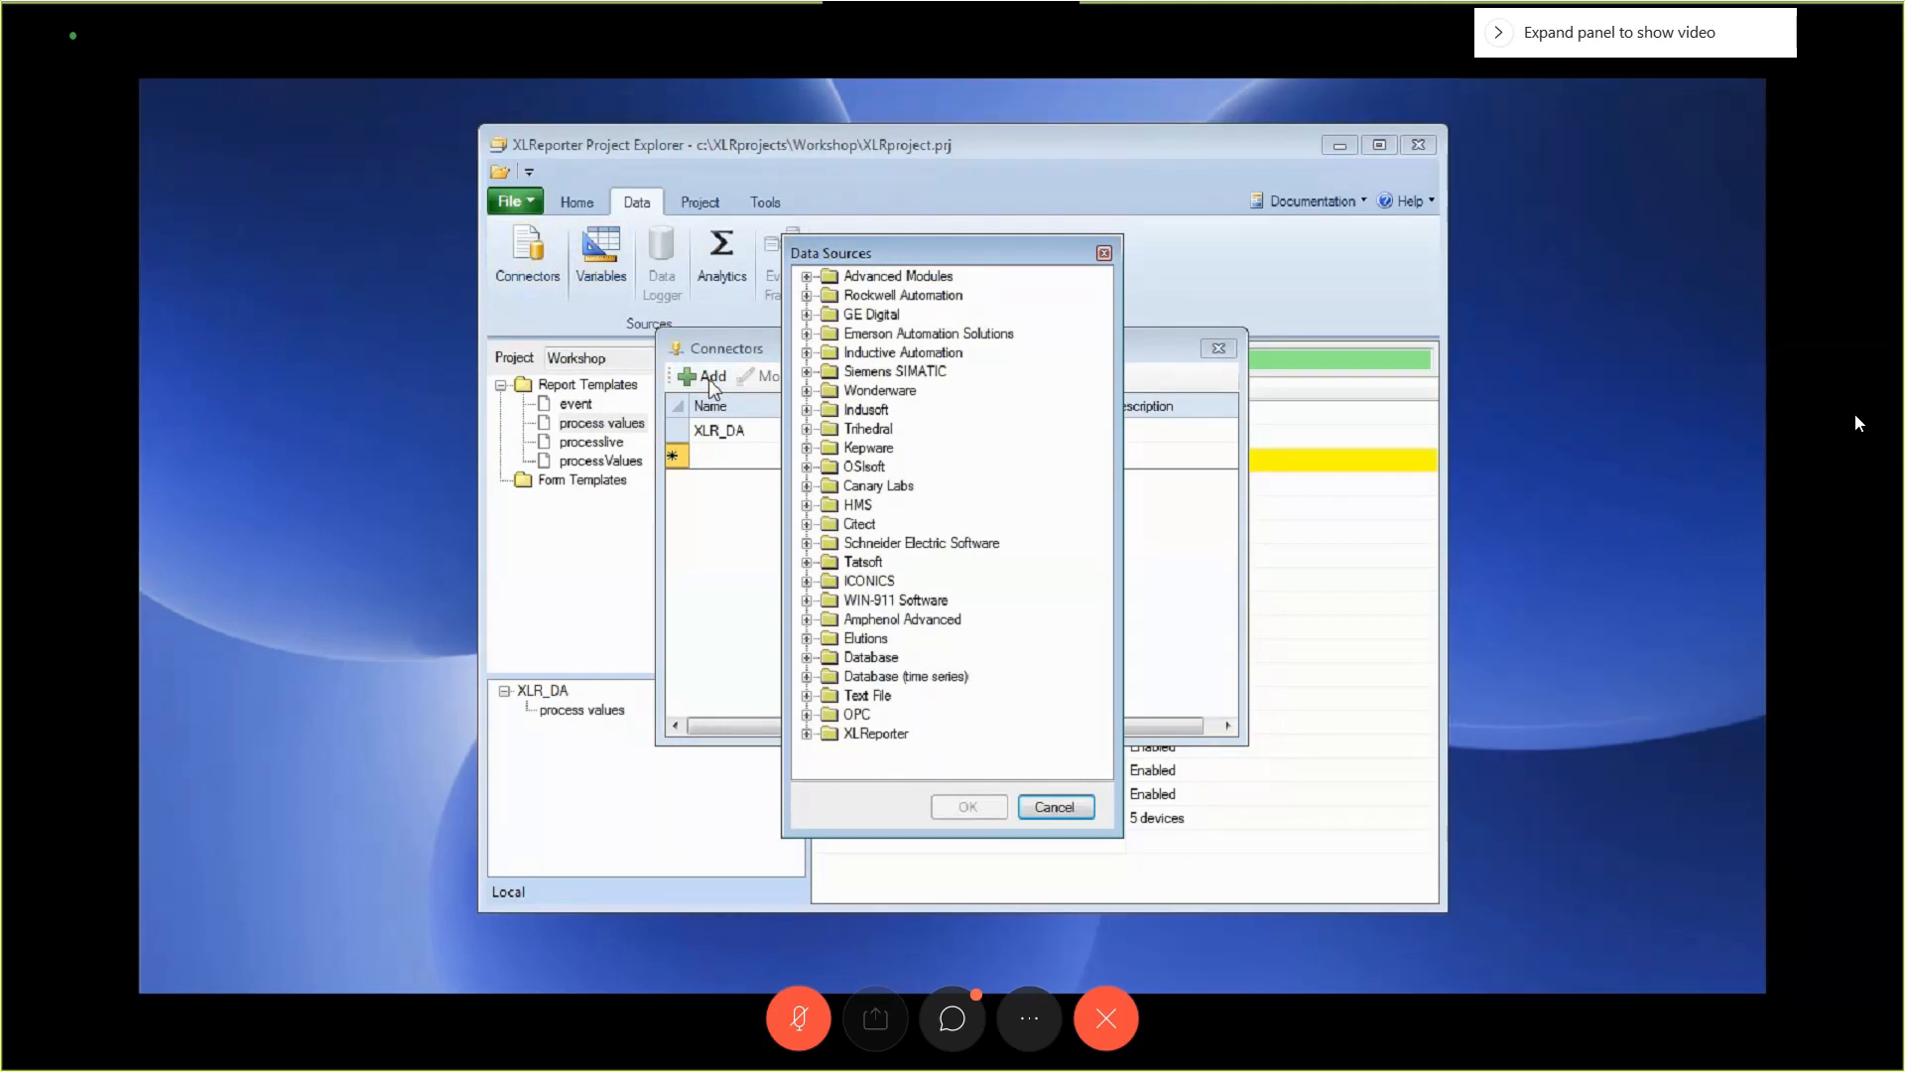
click(805, 296)
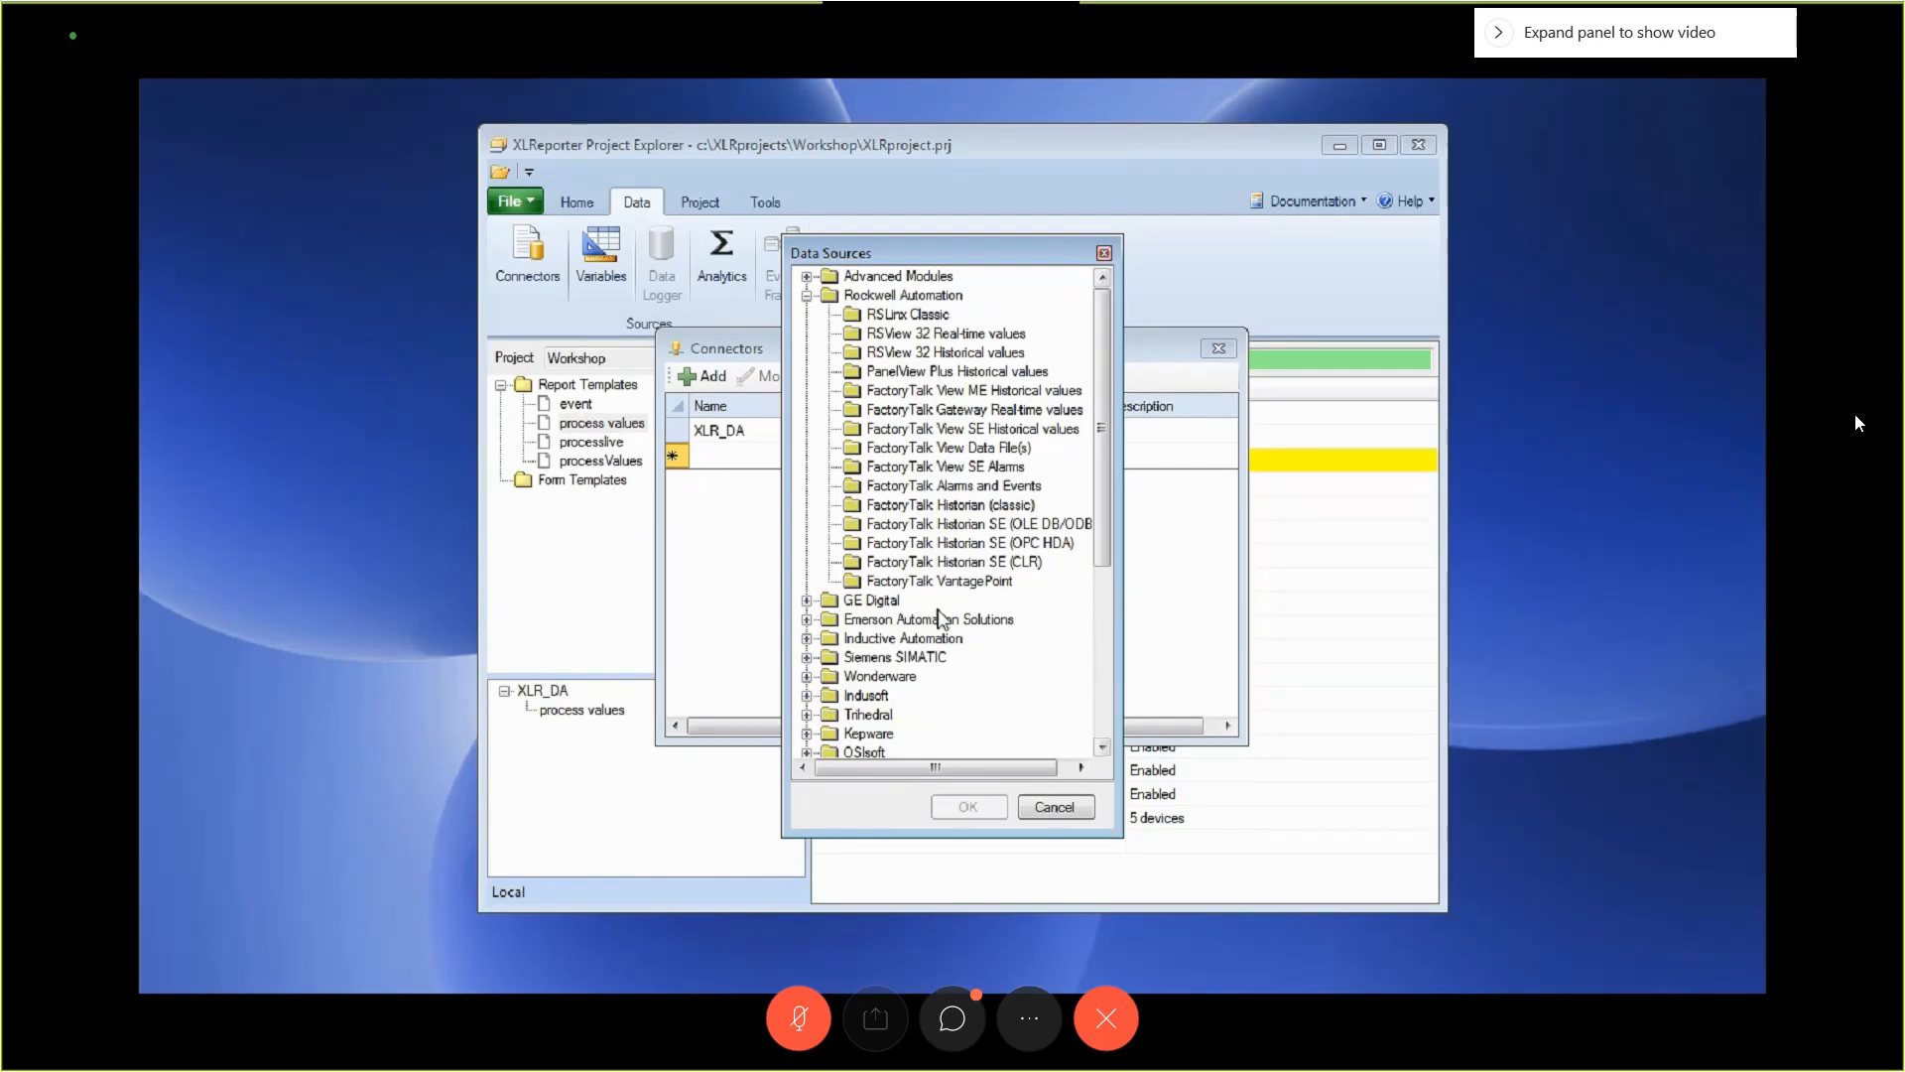
mouse_move(1101, 407)
mouse_down()
mouse_move(1105, 448)
mouse_move(1095, 413)
mouse_up()
click(806, 601)
scroll(953, 650, down, 1)
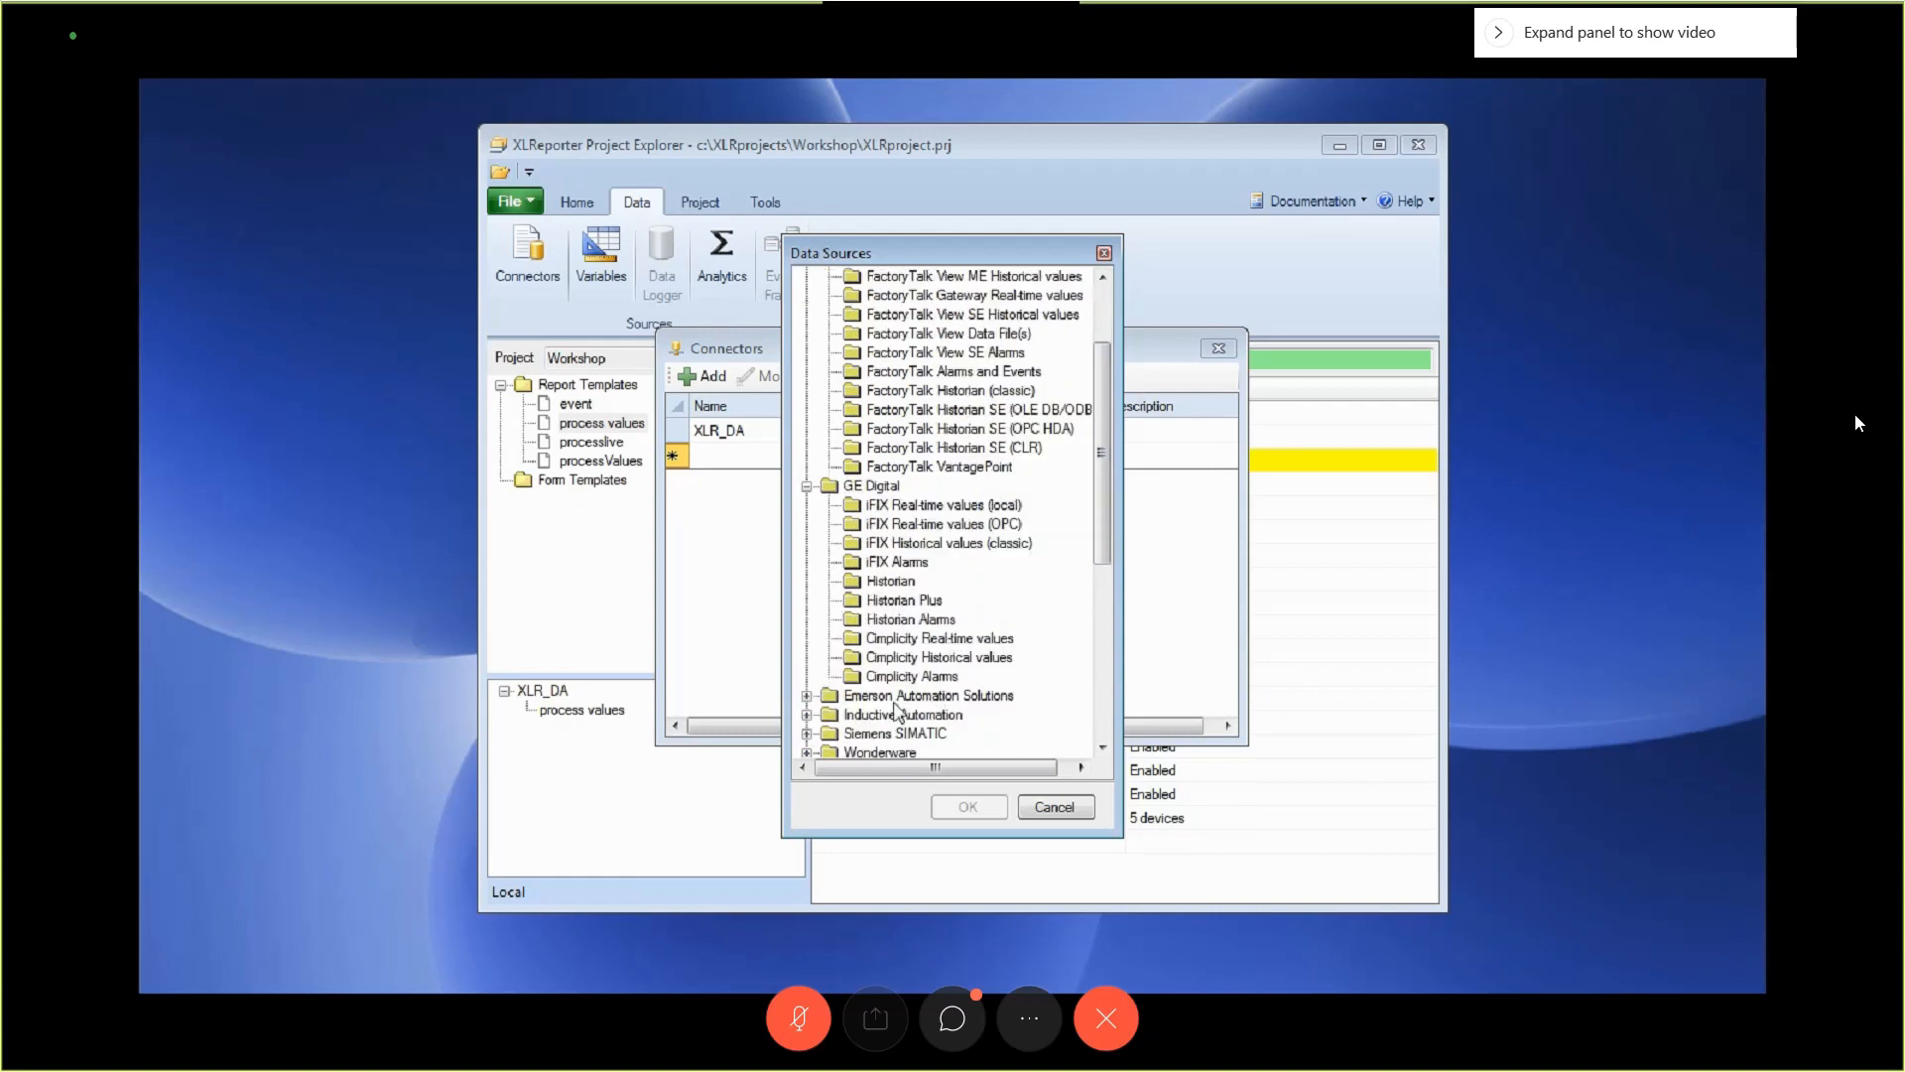
click(805, 696)
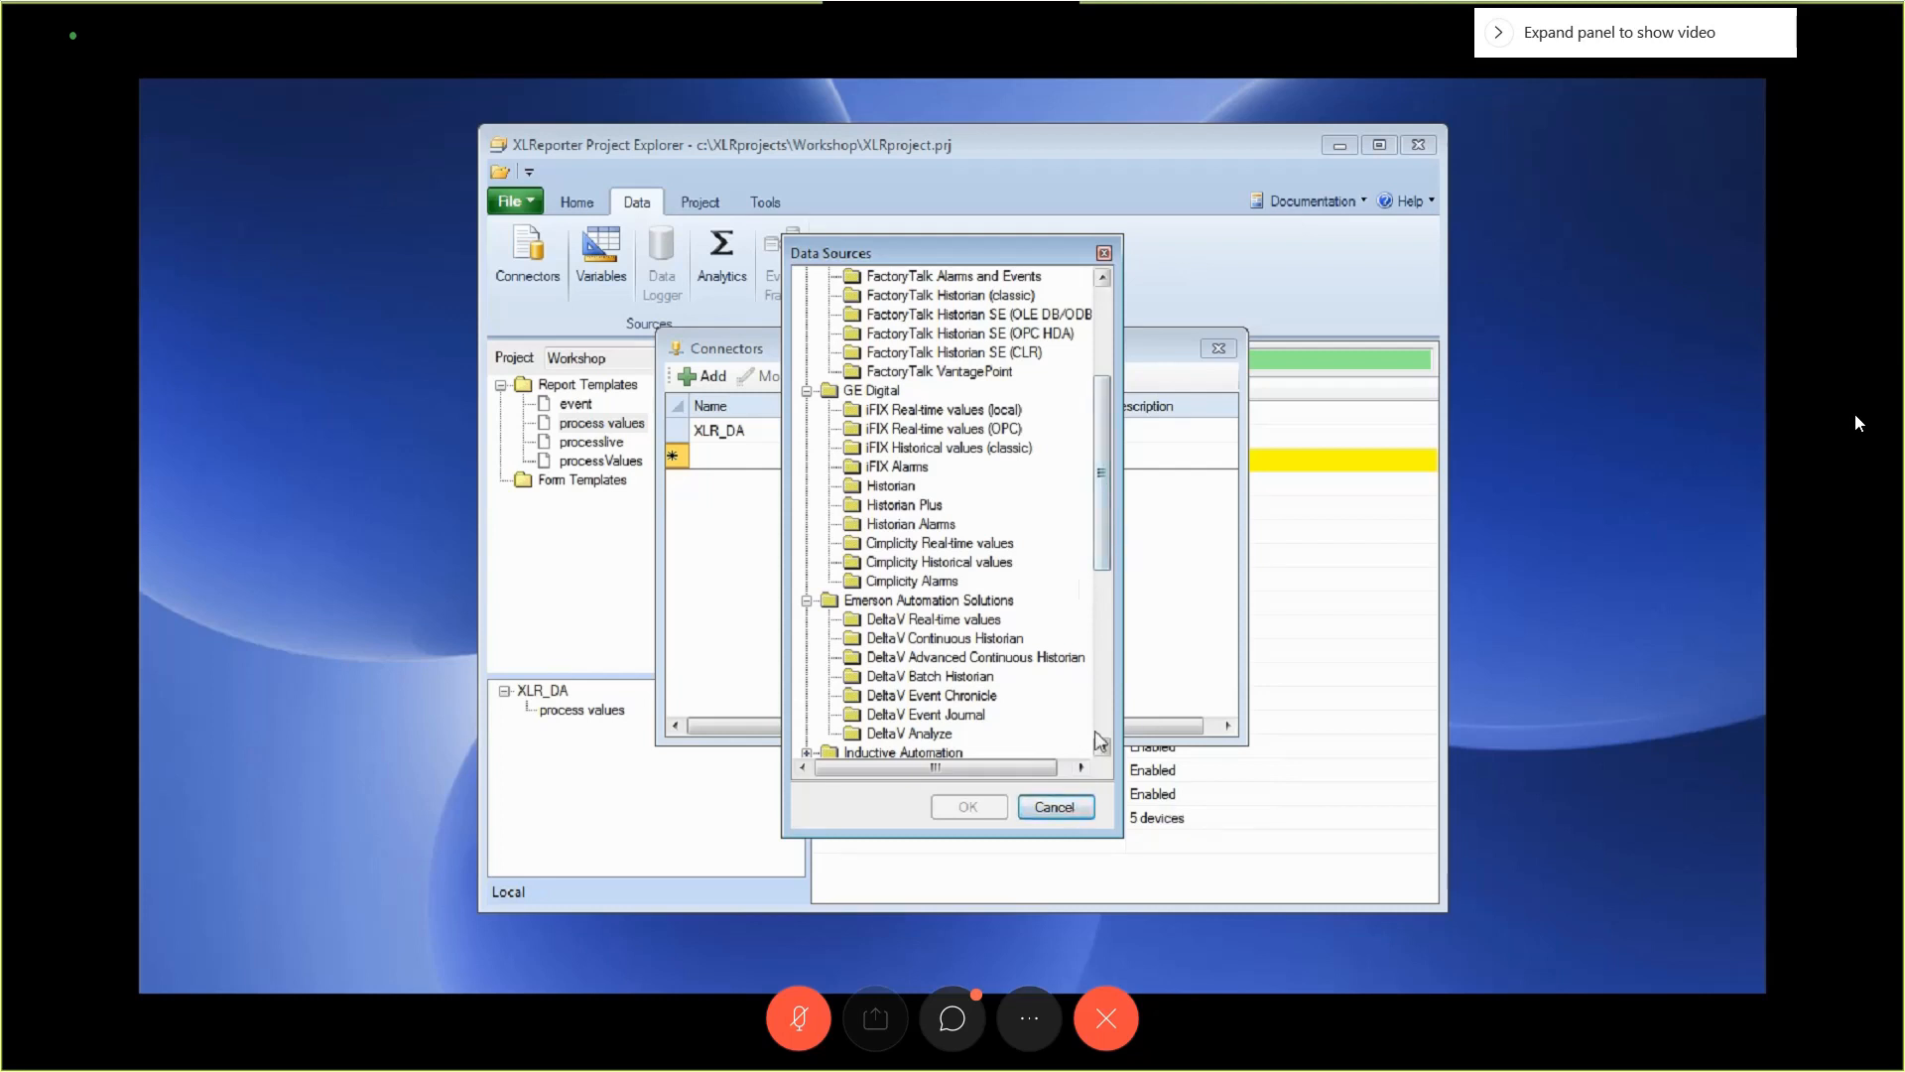
click(1059, 811)
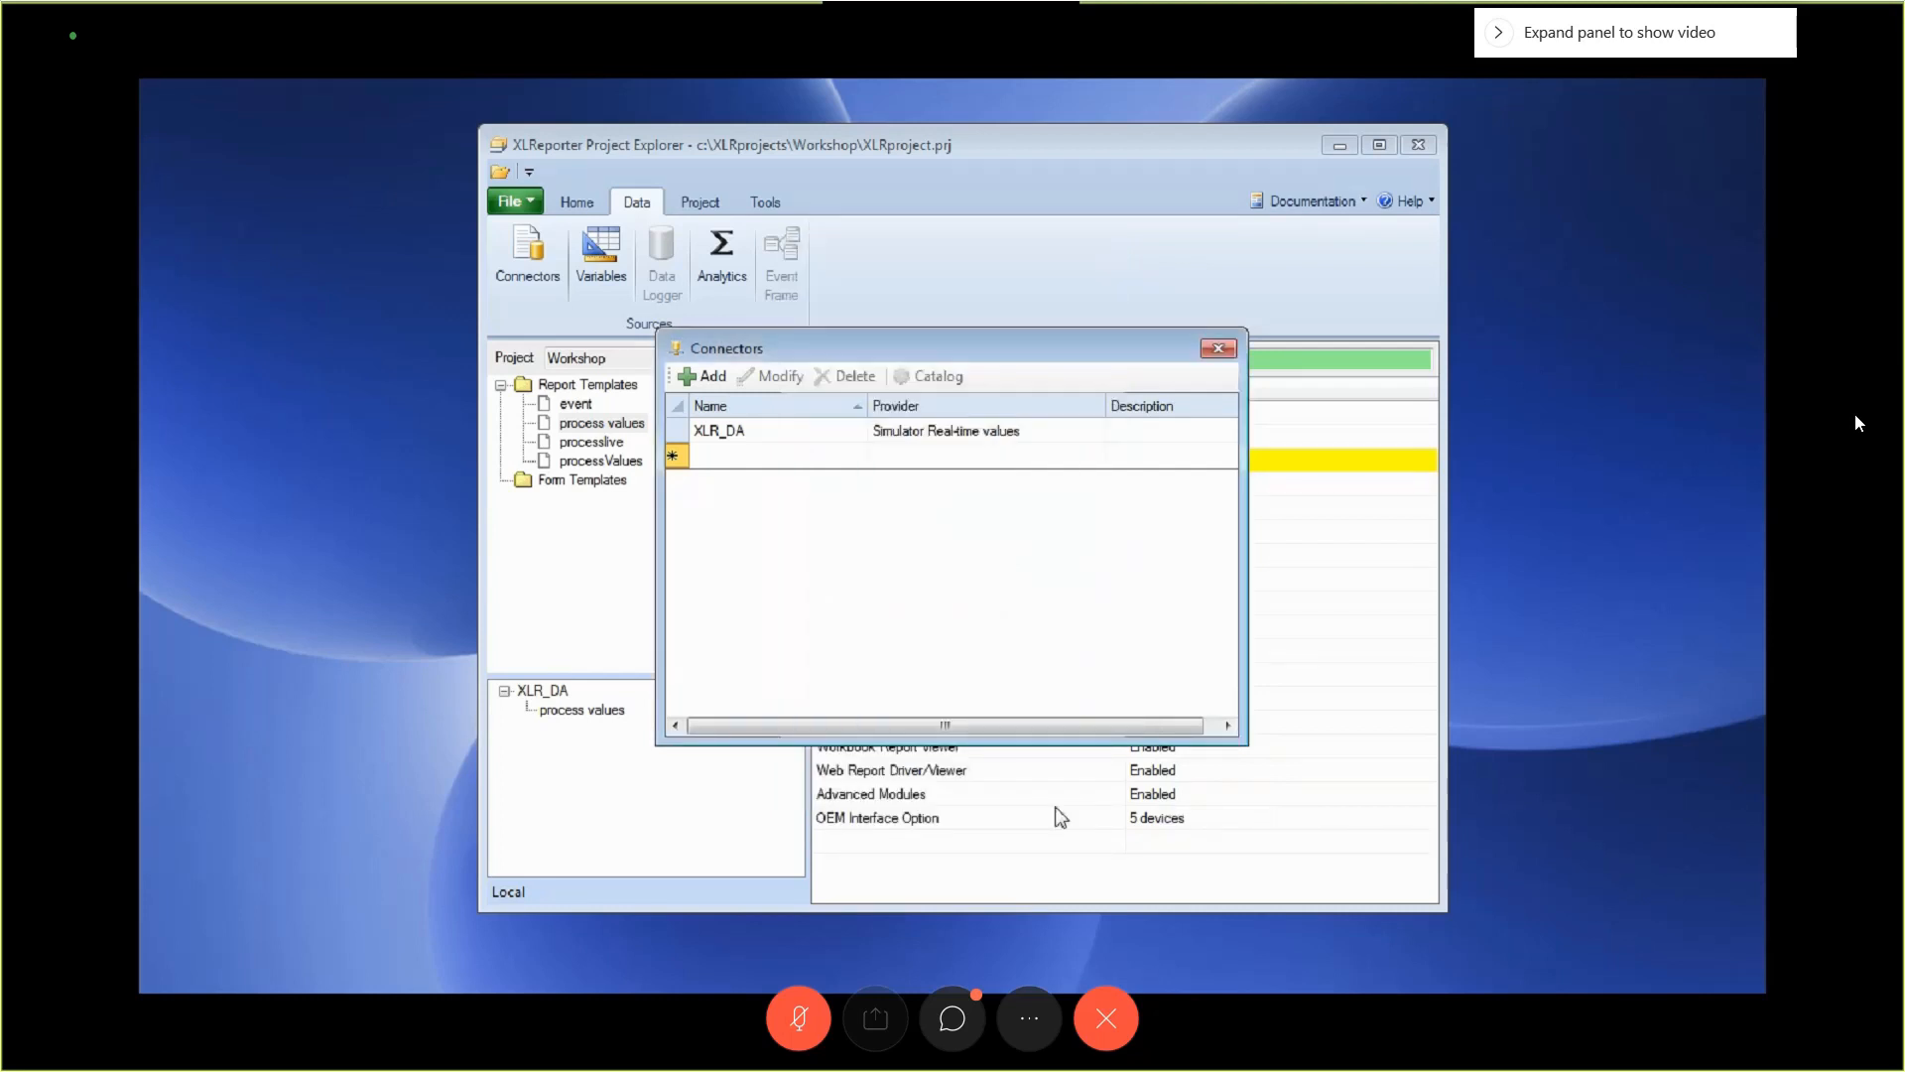